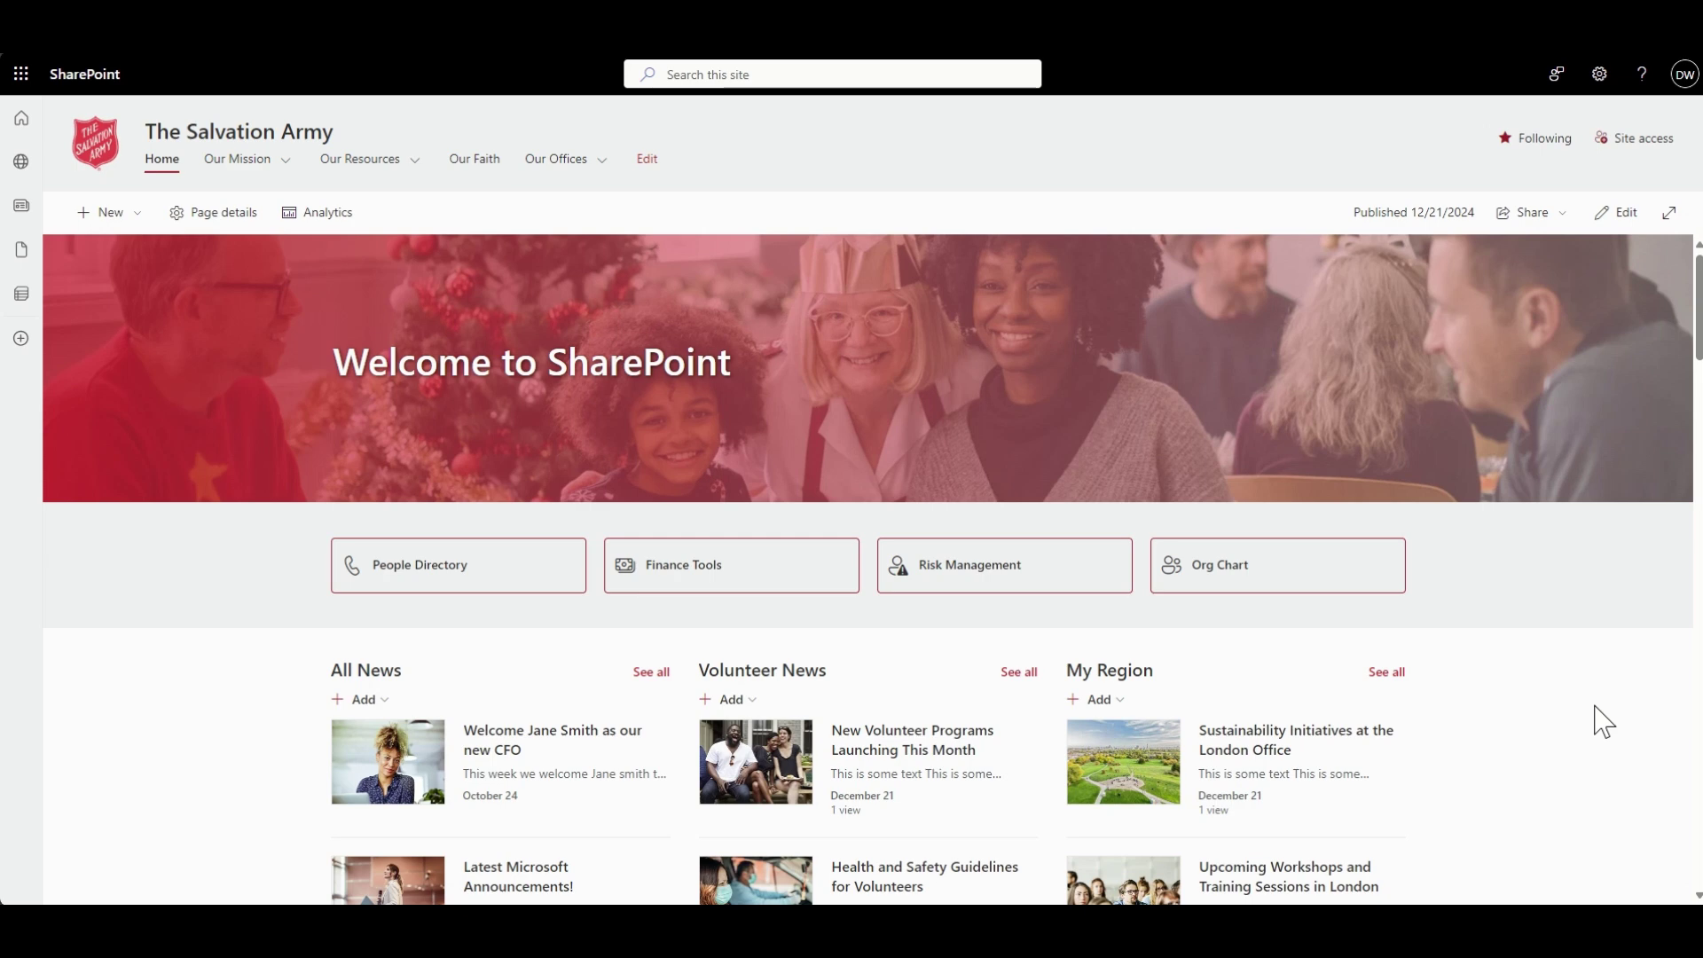
Review the finished Salvation Army home page, from the welcome banner through the news columns to the hero layers
scroll(1603, 721, down, 1)
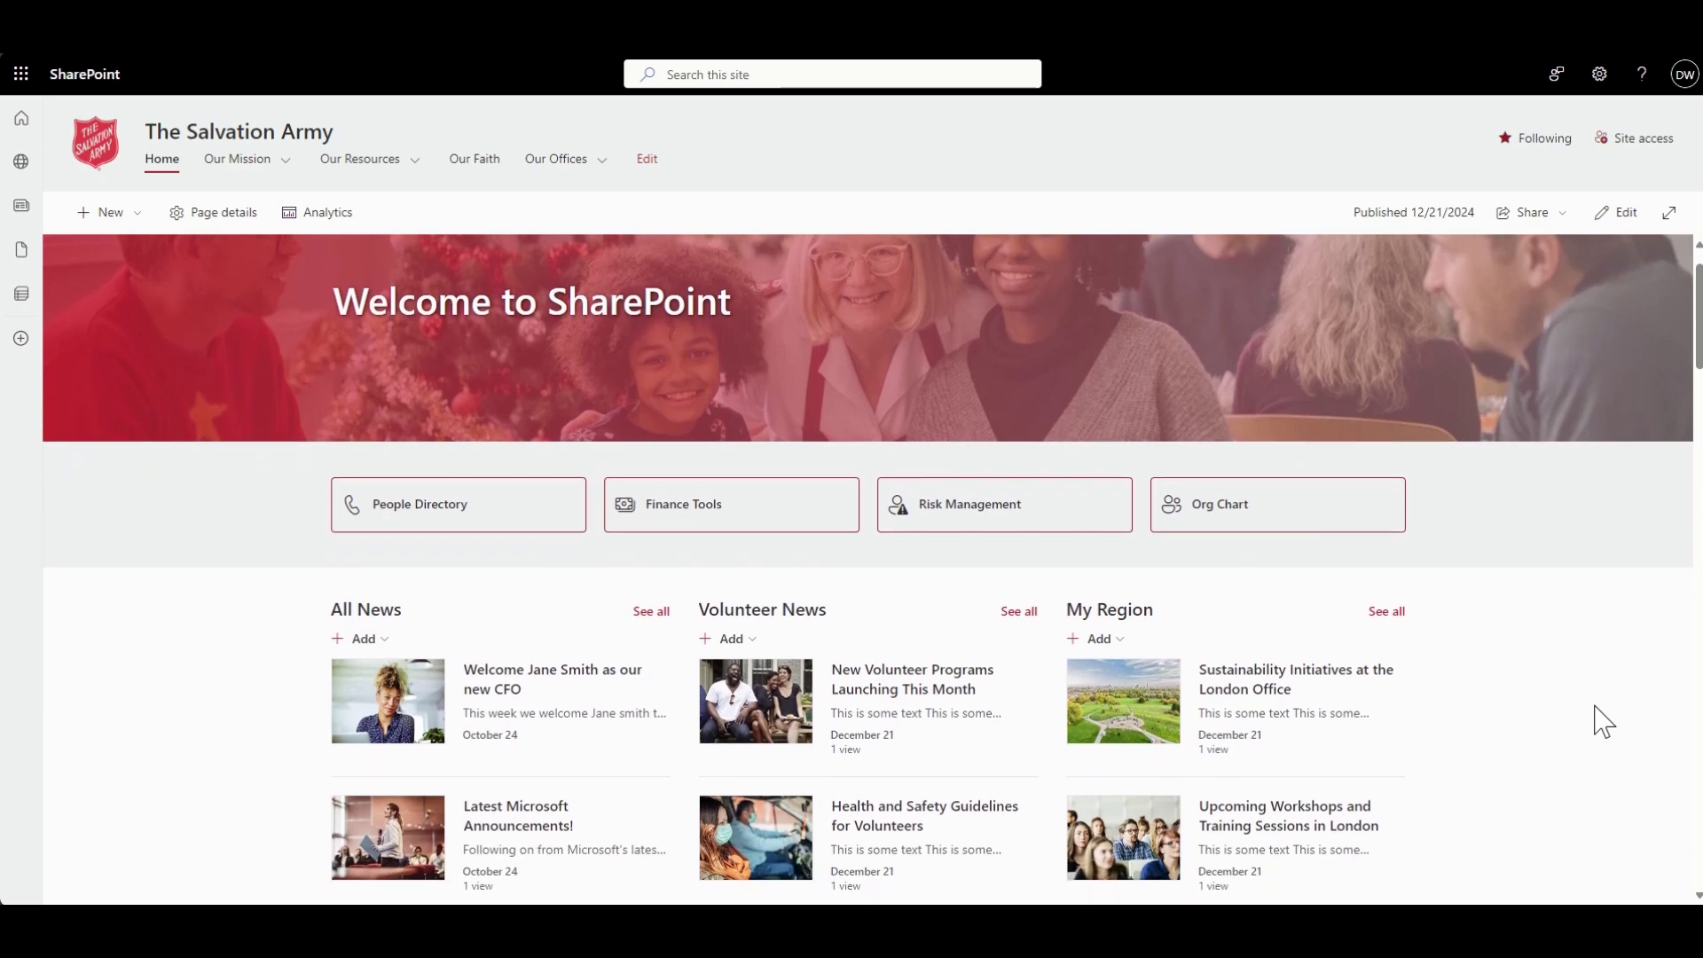
scroll(1603, 721, down, 2)
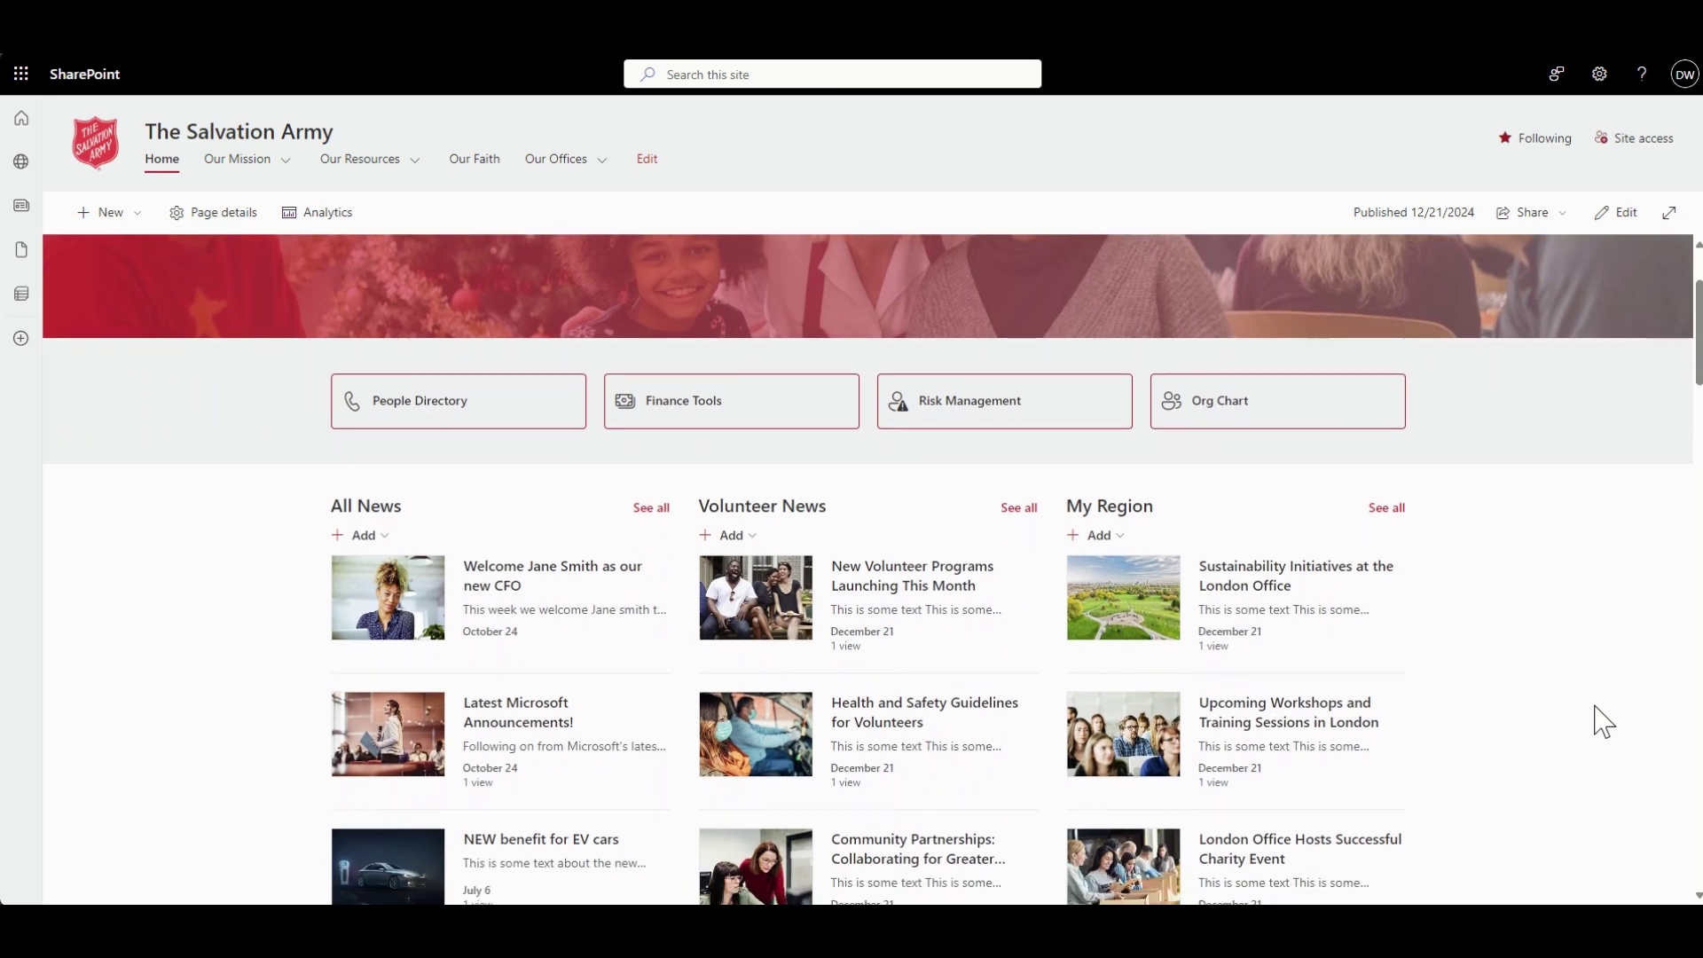
scroll(1603, 721, down, 2)
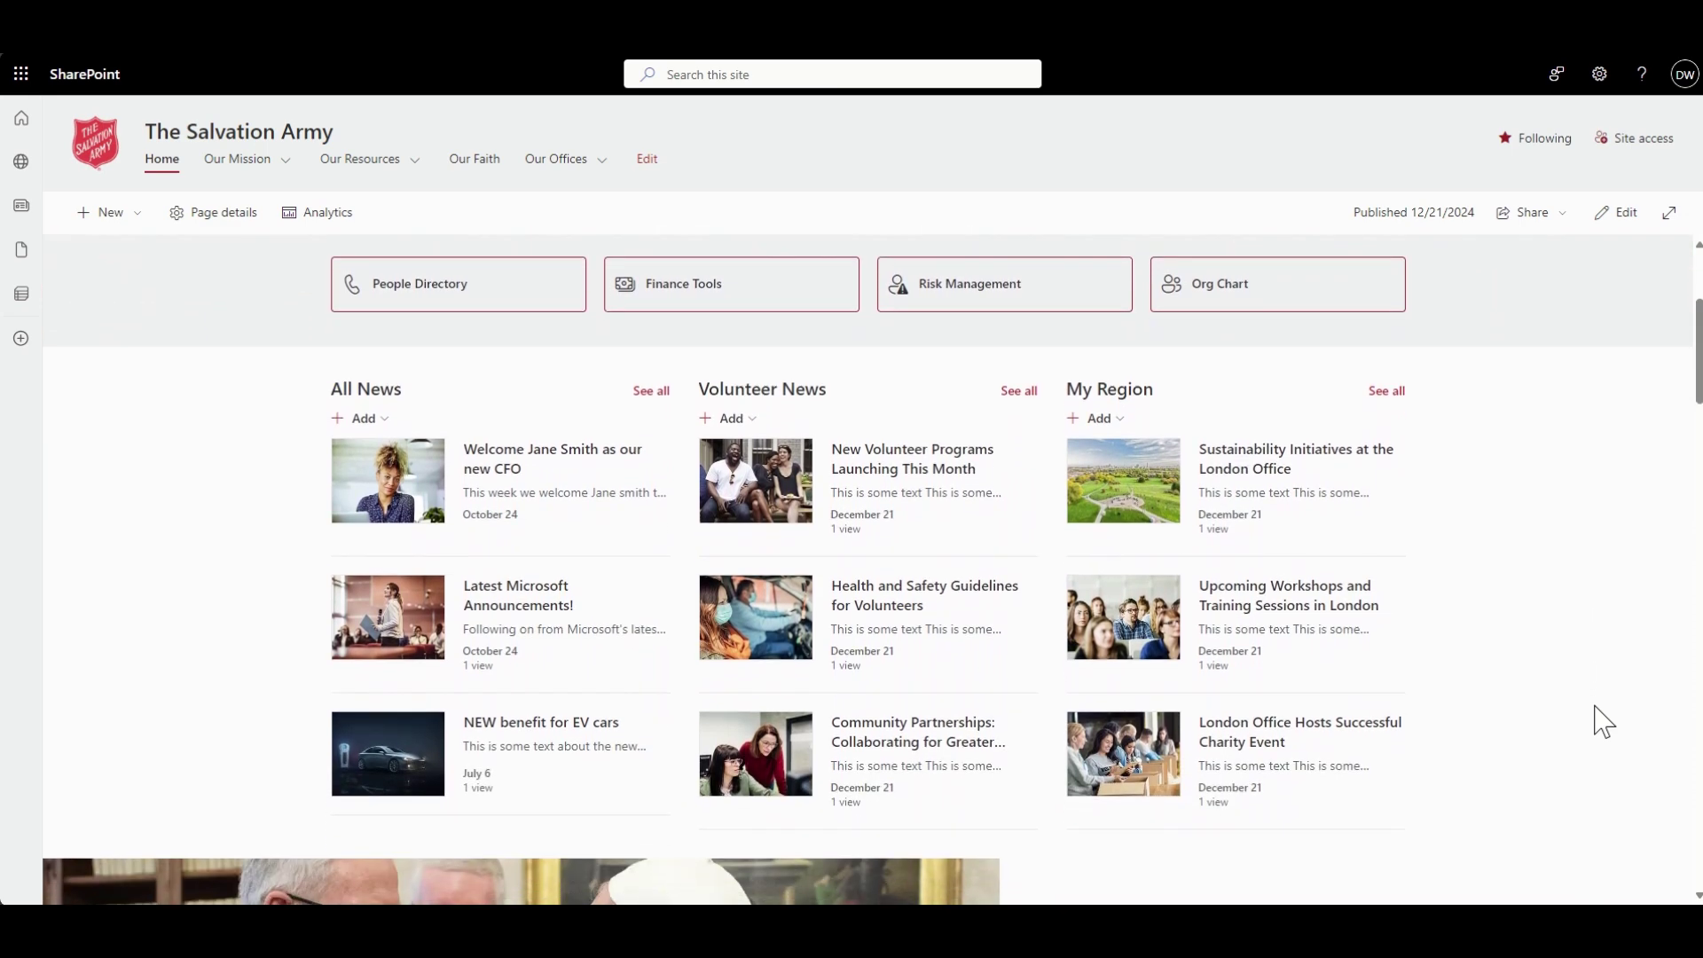
scroll(1604, 721, down, 1)
scroll(1604, 721, down, 2)
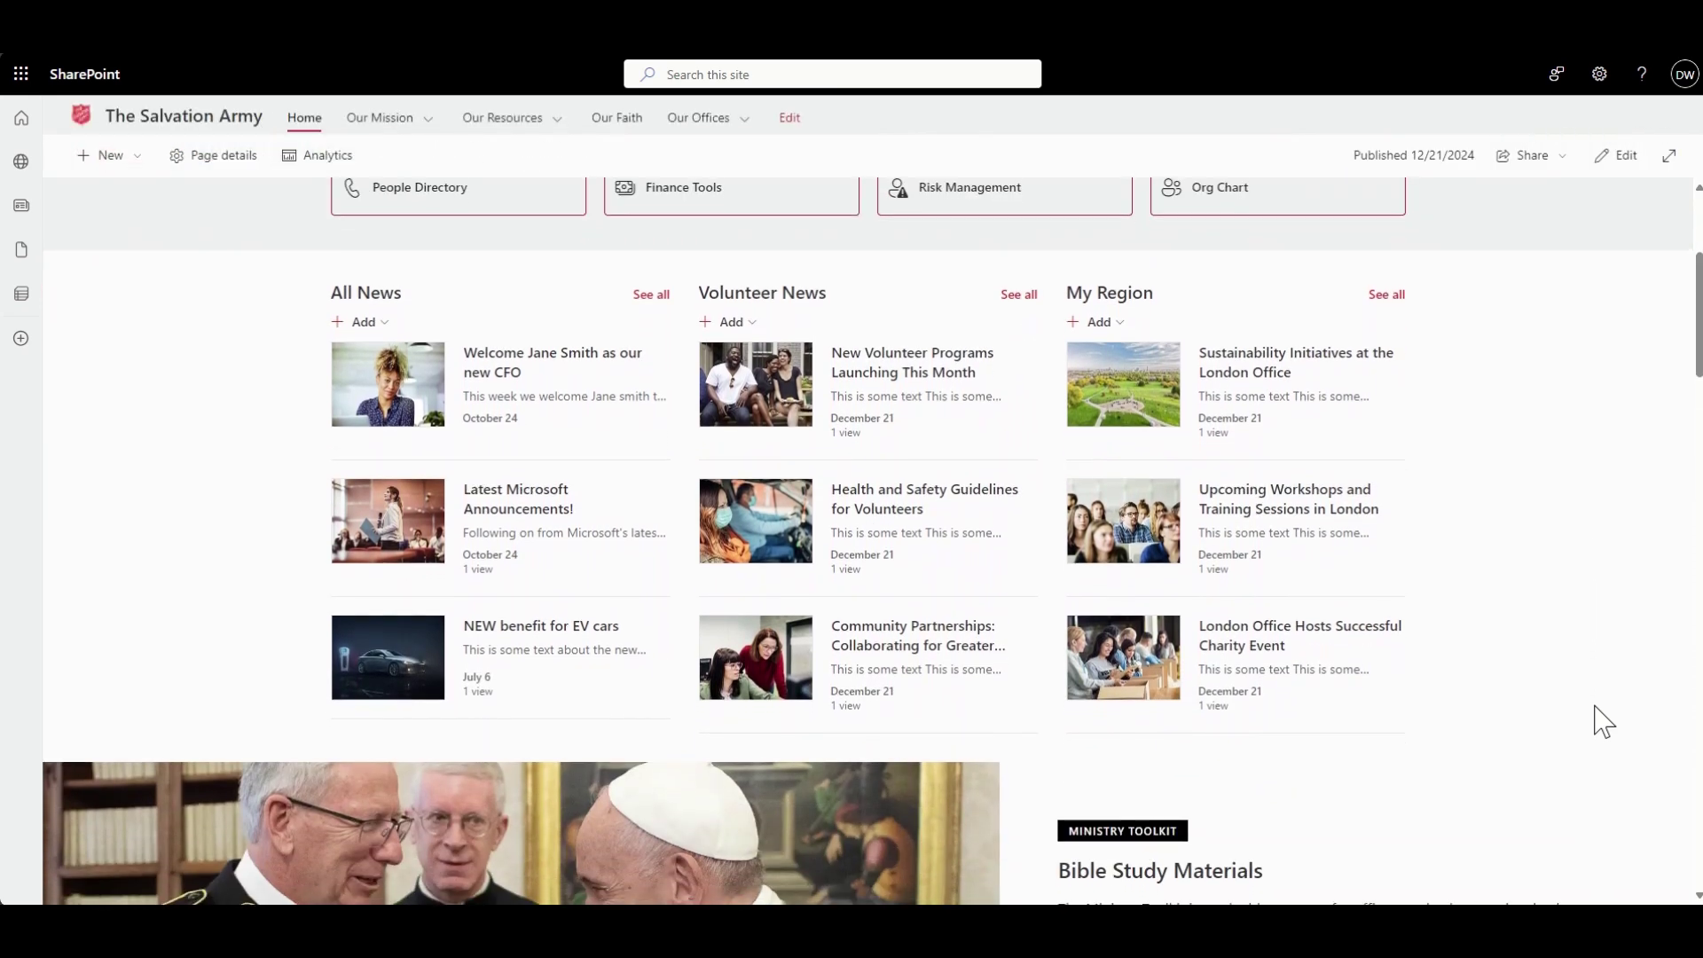
scroll(1603, 721, down, 3)
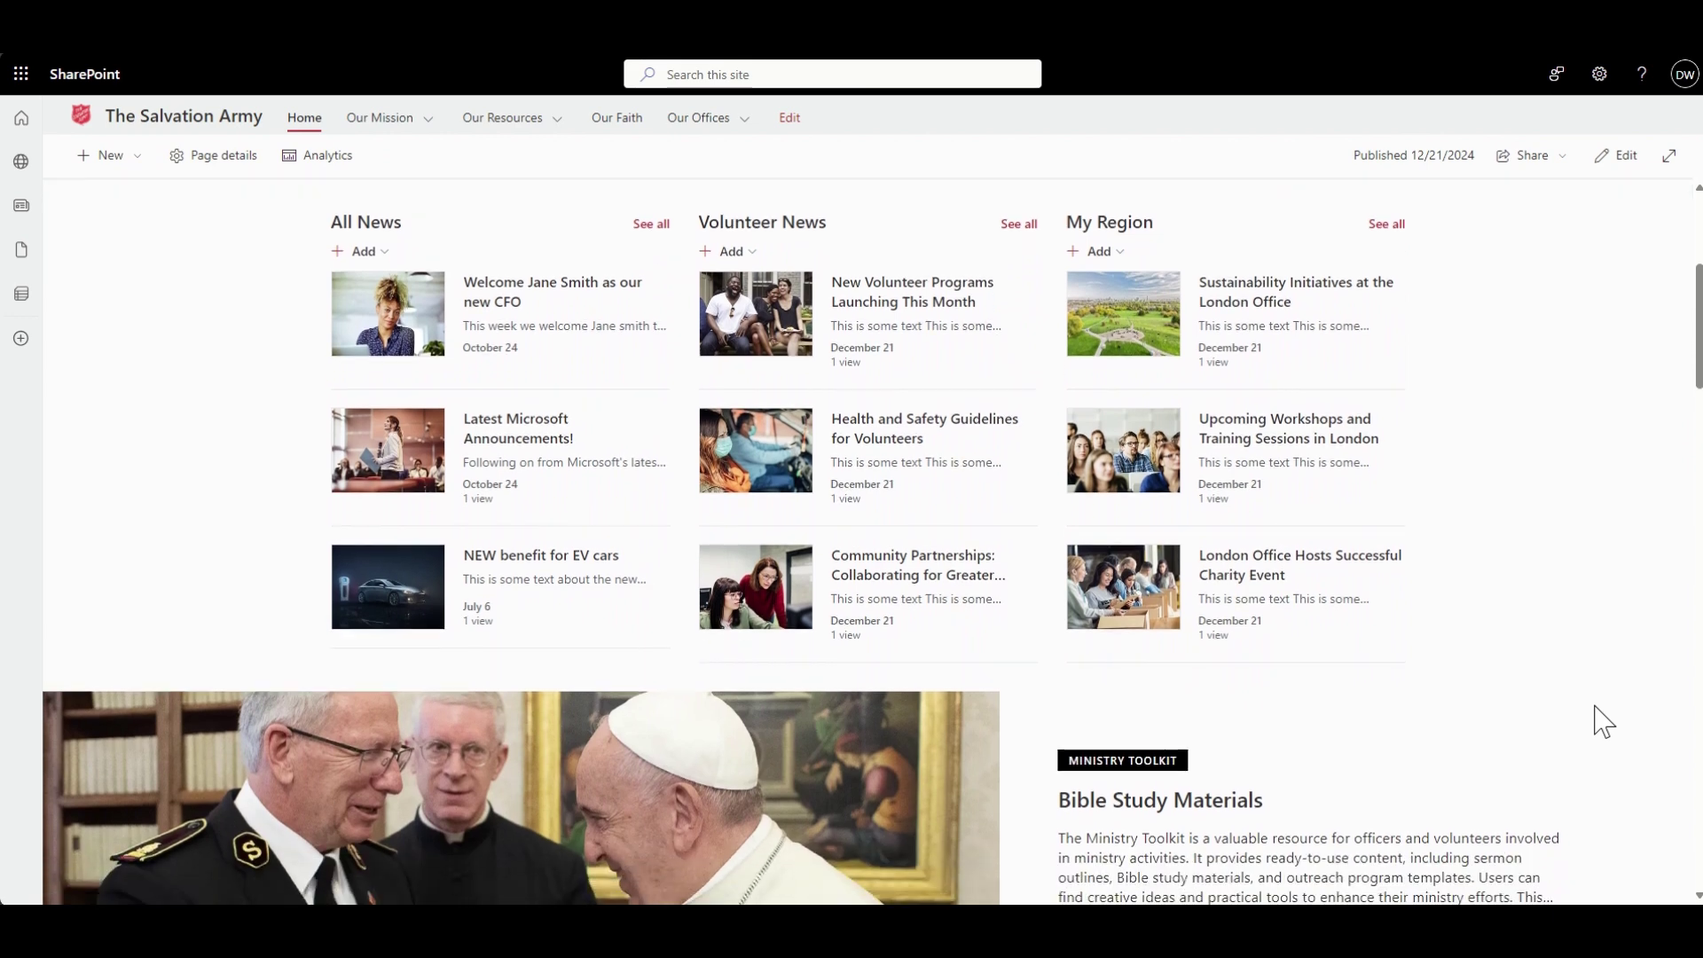
scroll(1597, 722, down, 3)
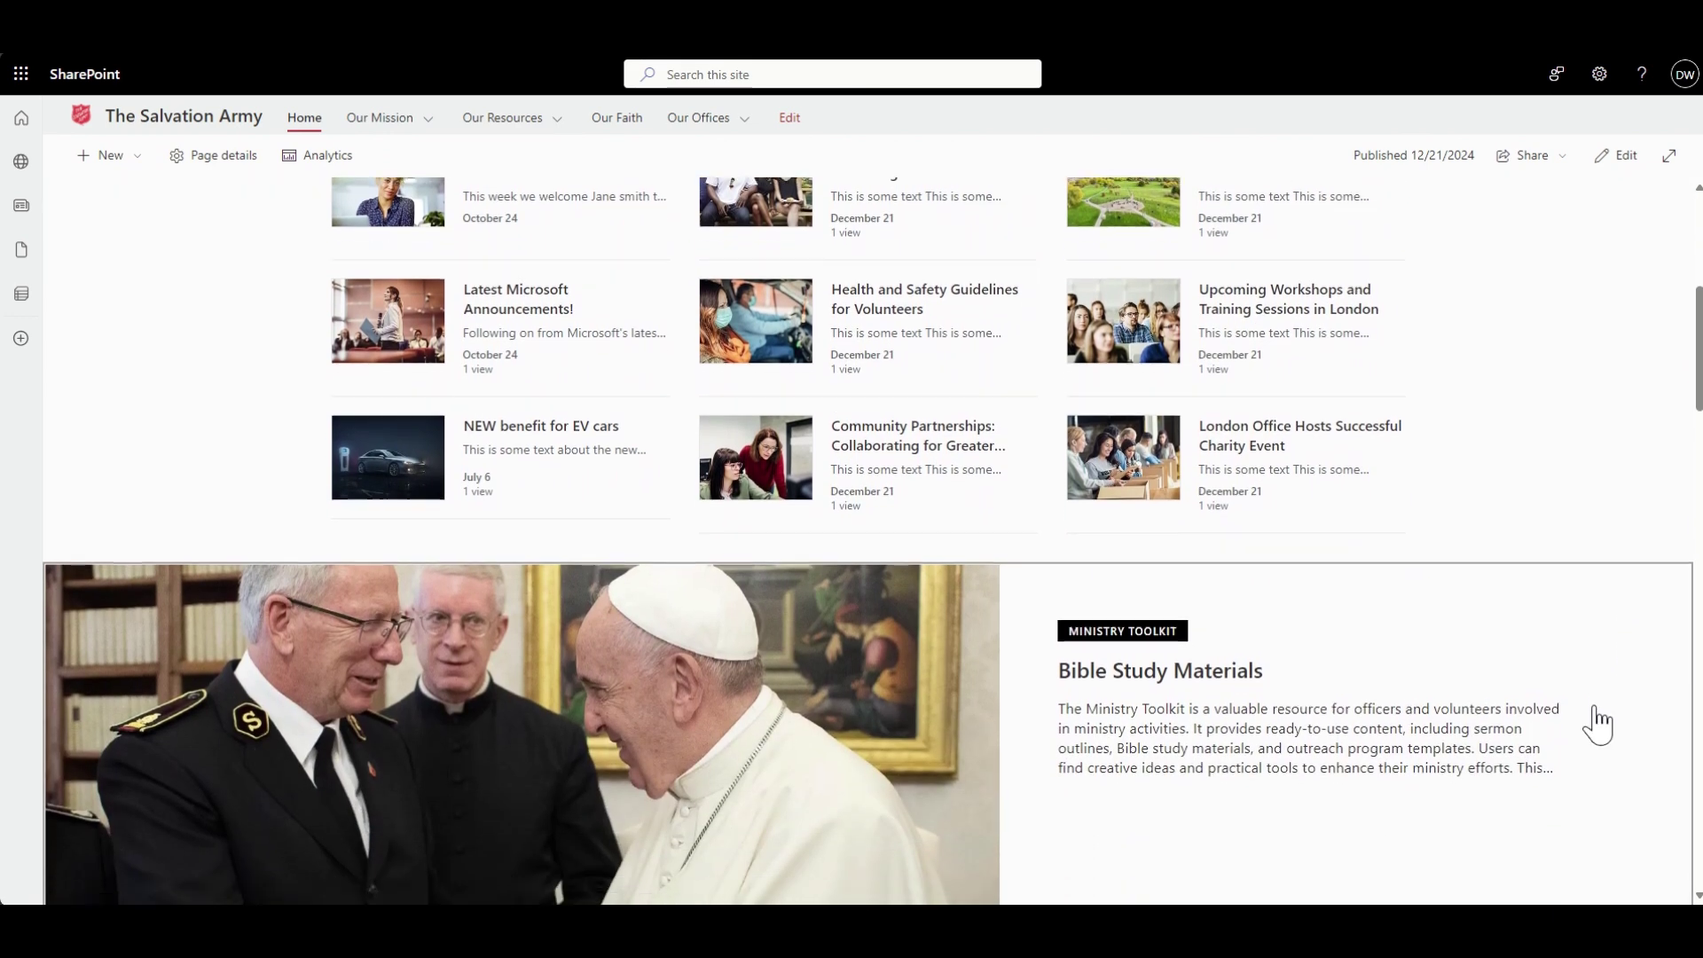
scroll(1596, 722, down, 3)
scroll(1597, 722, down, 3)
scroll(1596, 723, down, 3)
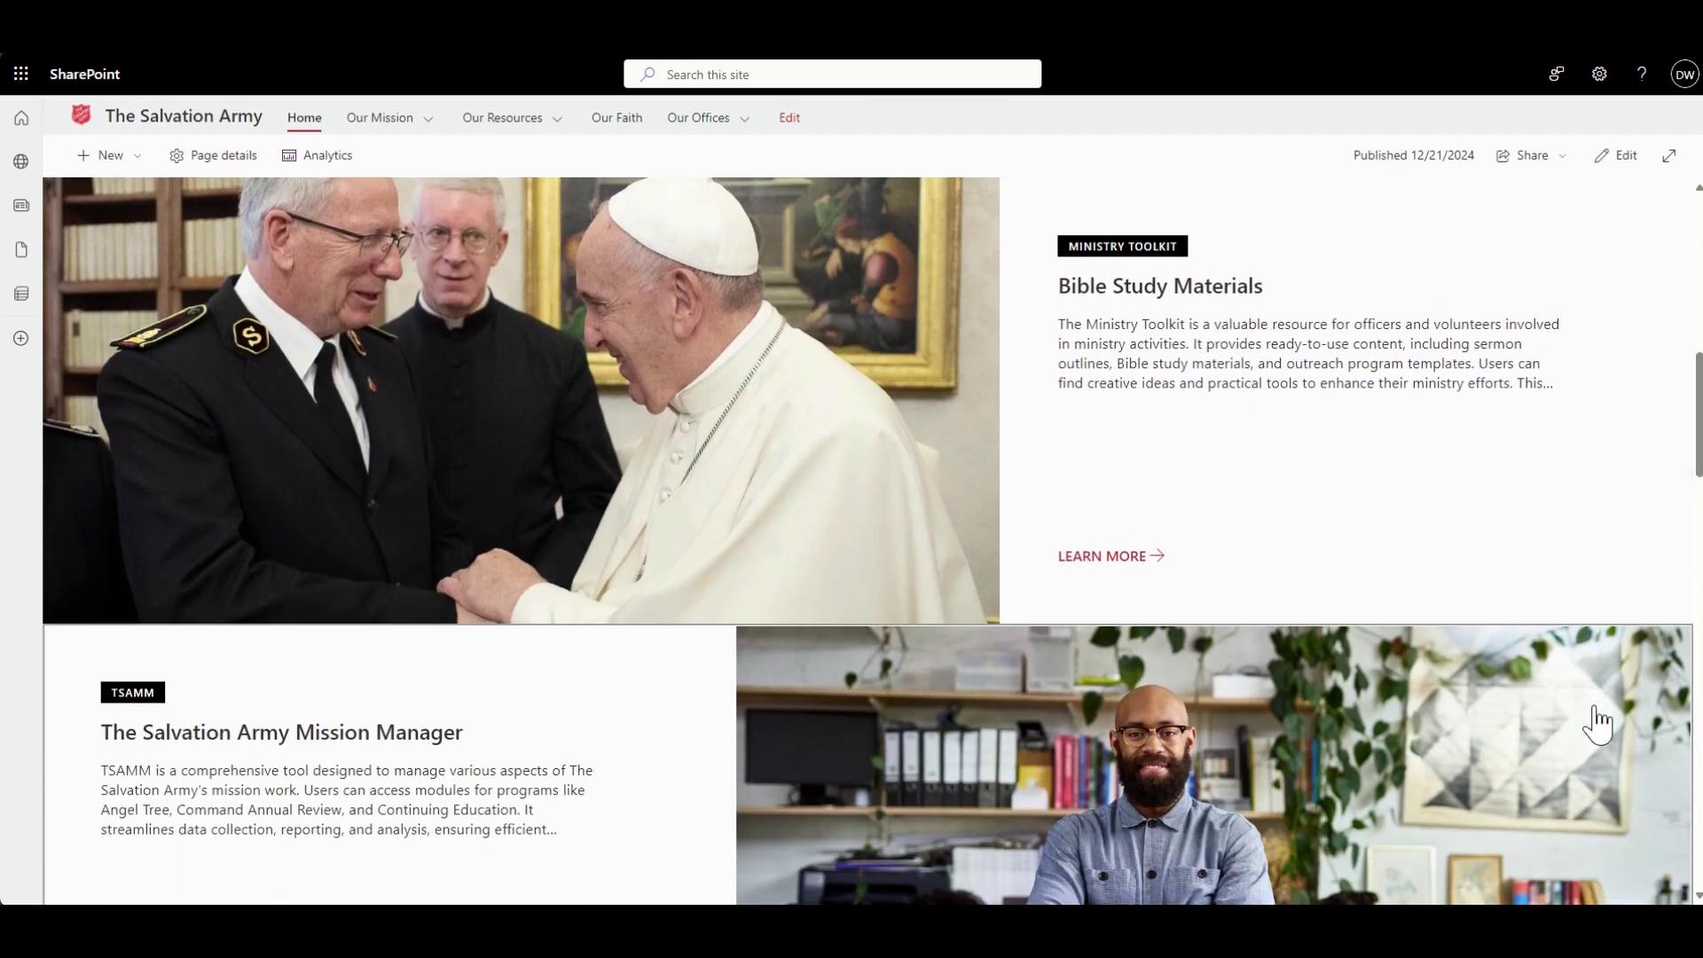
scroll(1596, 723, down, 5)
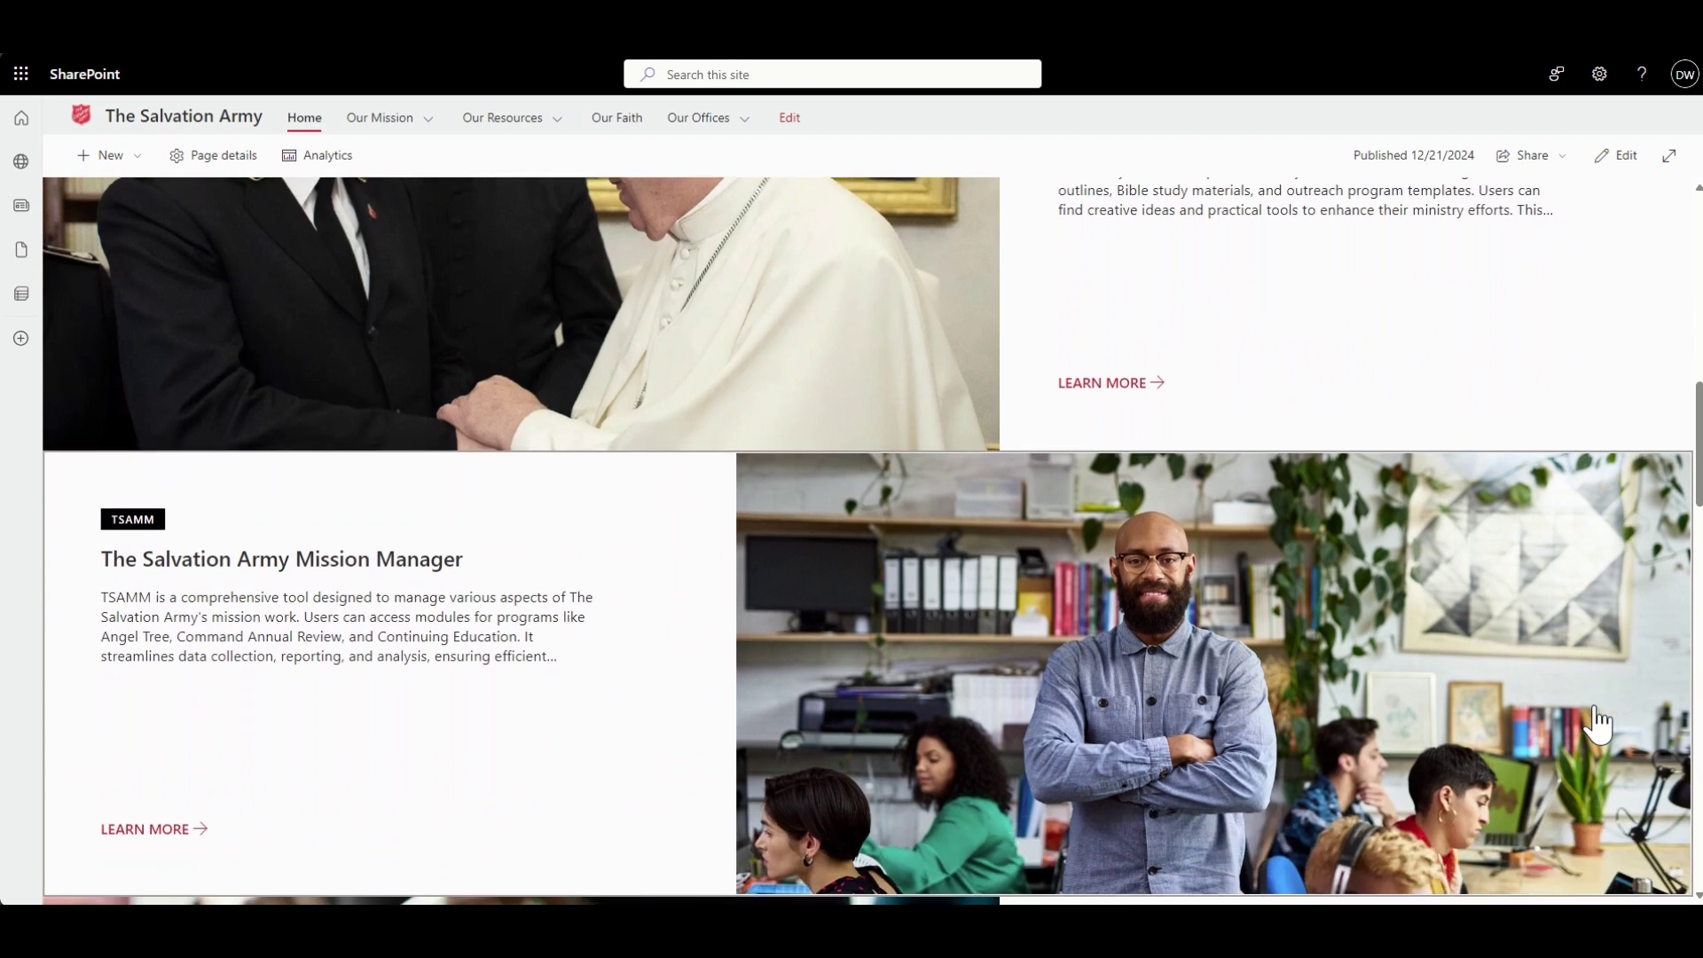
scroll(1596, 723, down, 3)
scroll(1596, 722, down, 4)
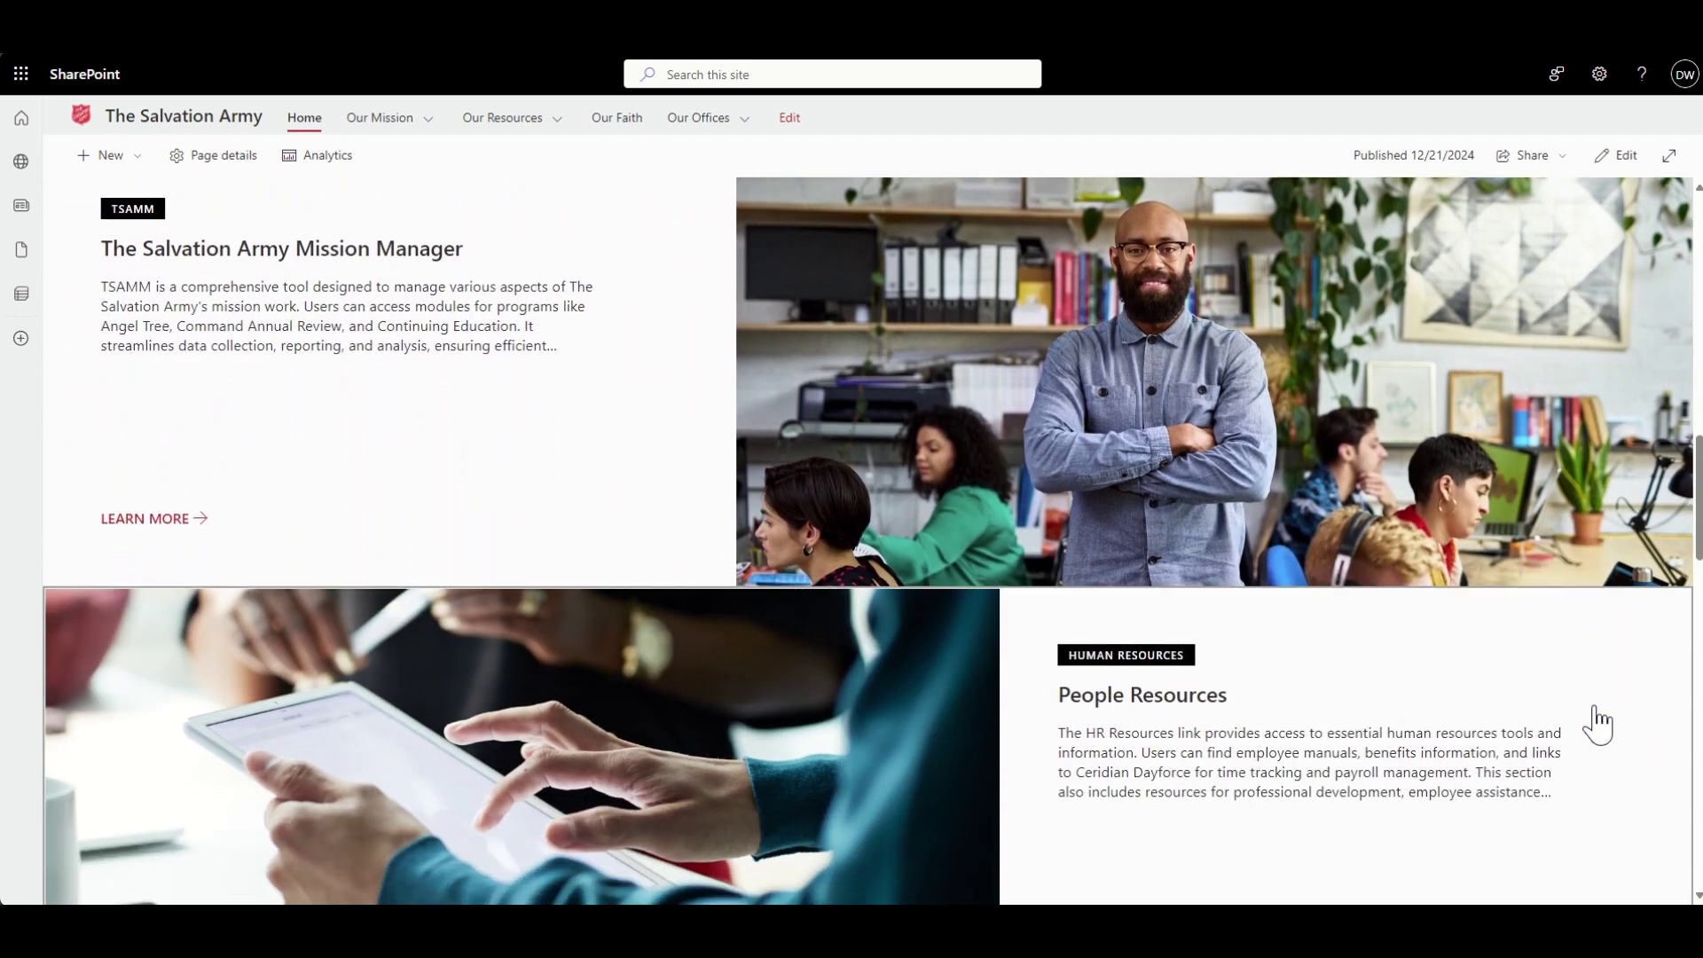
scroll(1597, 723, down, 3)
scroll(1596, 723, down, 4)
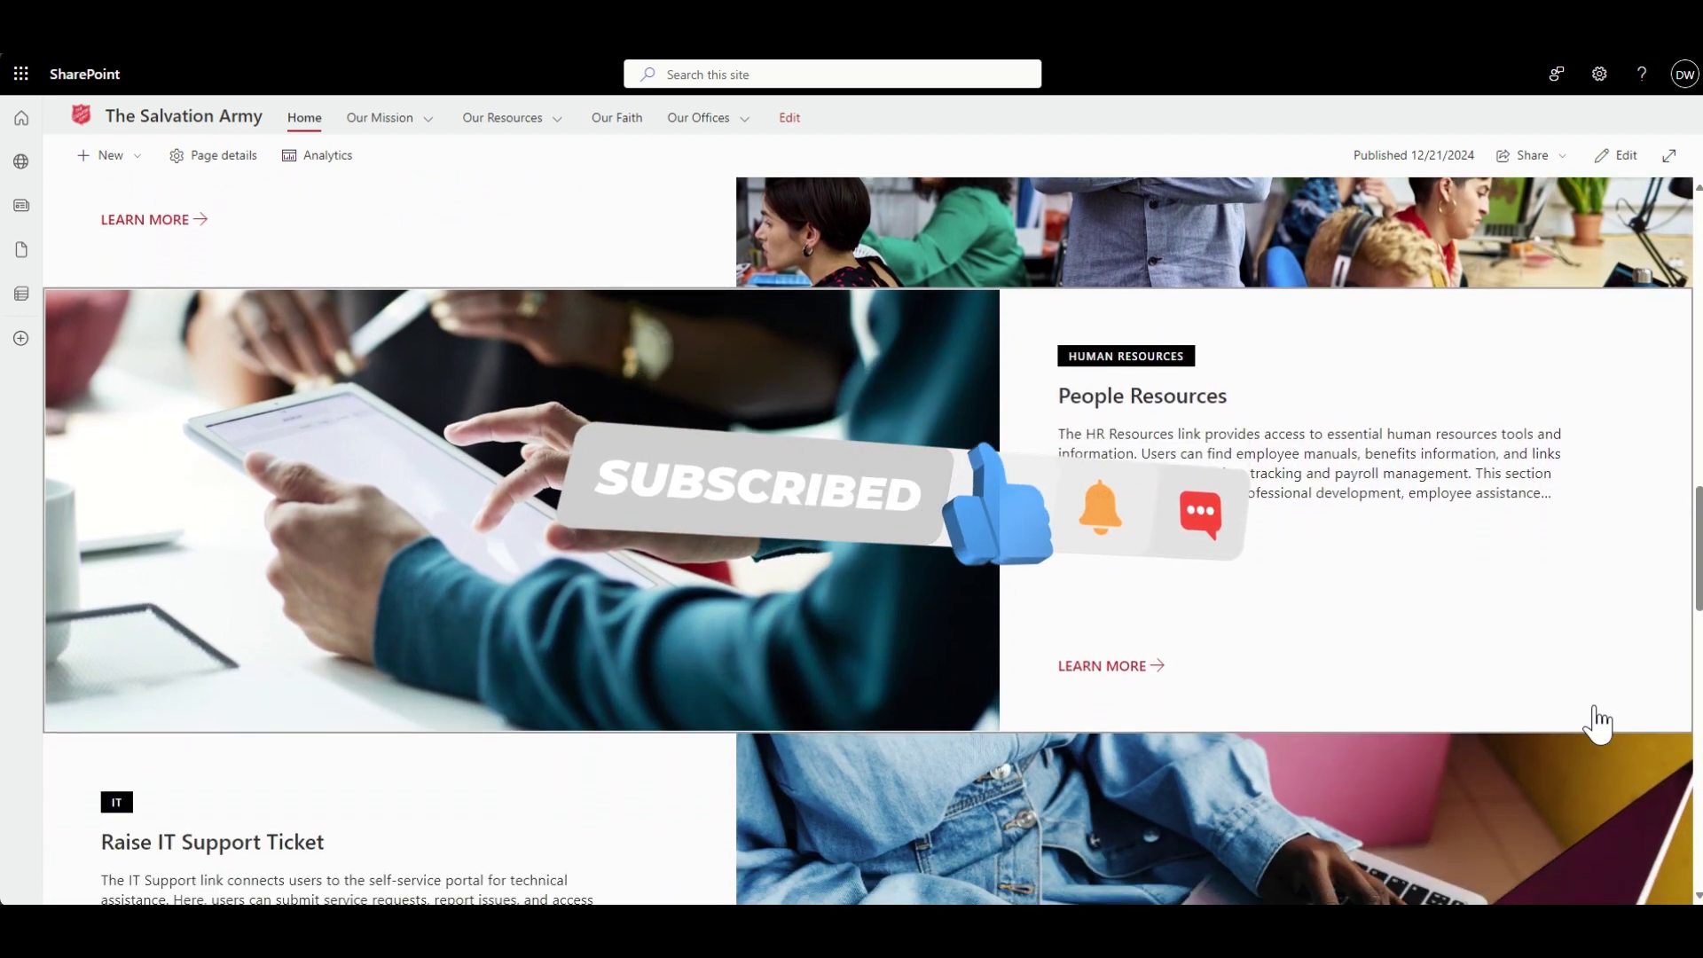
scroll(1596, 723, down, 6)
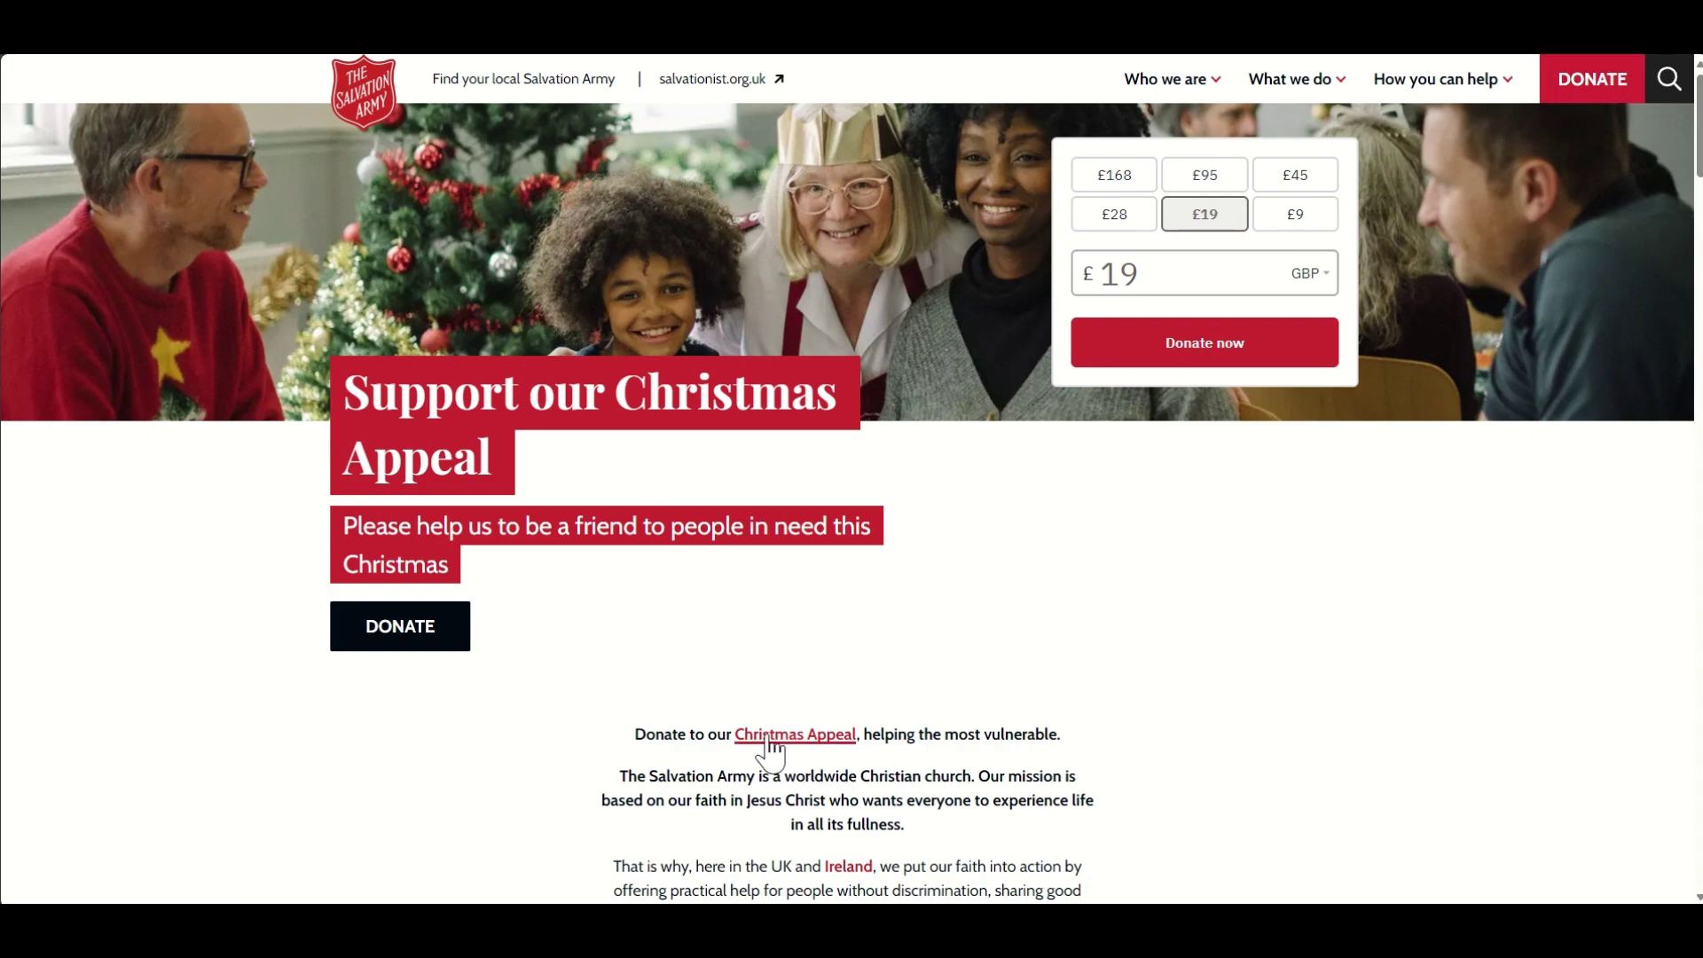
Inspect the "Support our Christmas Appeal" heading on the Salvation Army website to find its background colour code
scroll(1093, 677, down, 5)
scroll(1093, 676, up, 5)
mouse_move(580, 927)
click(580, 834)
right_click(456, 441)
click(520, 813)
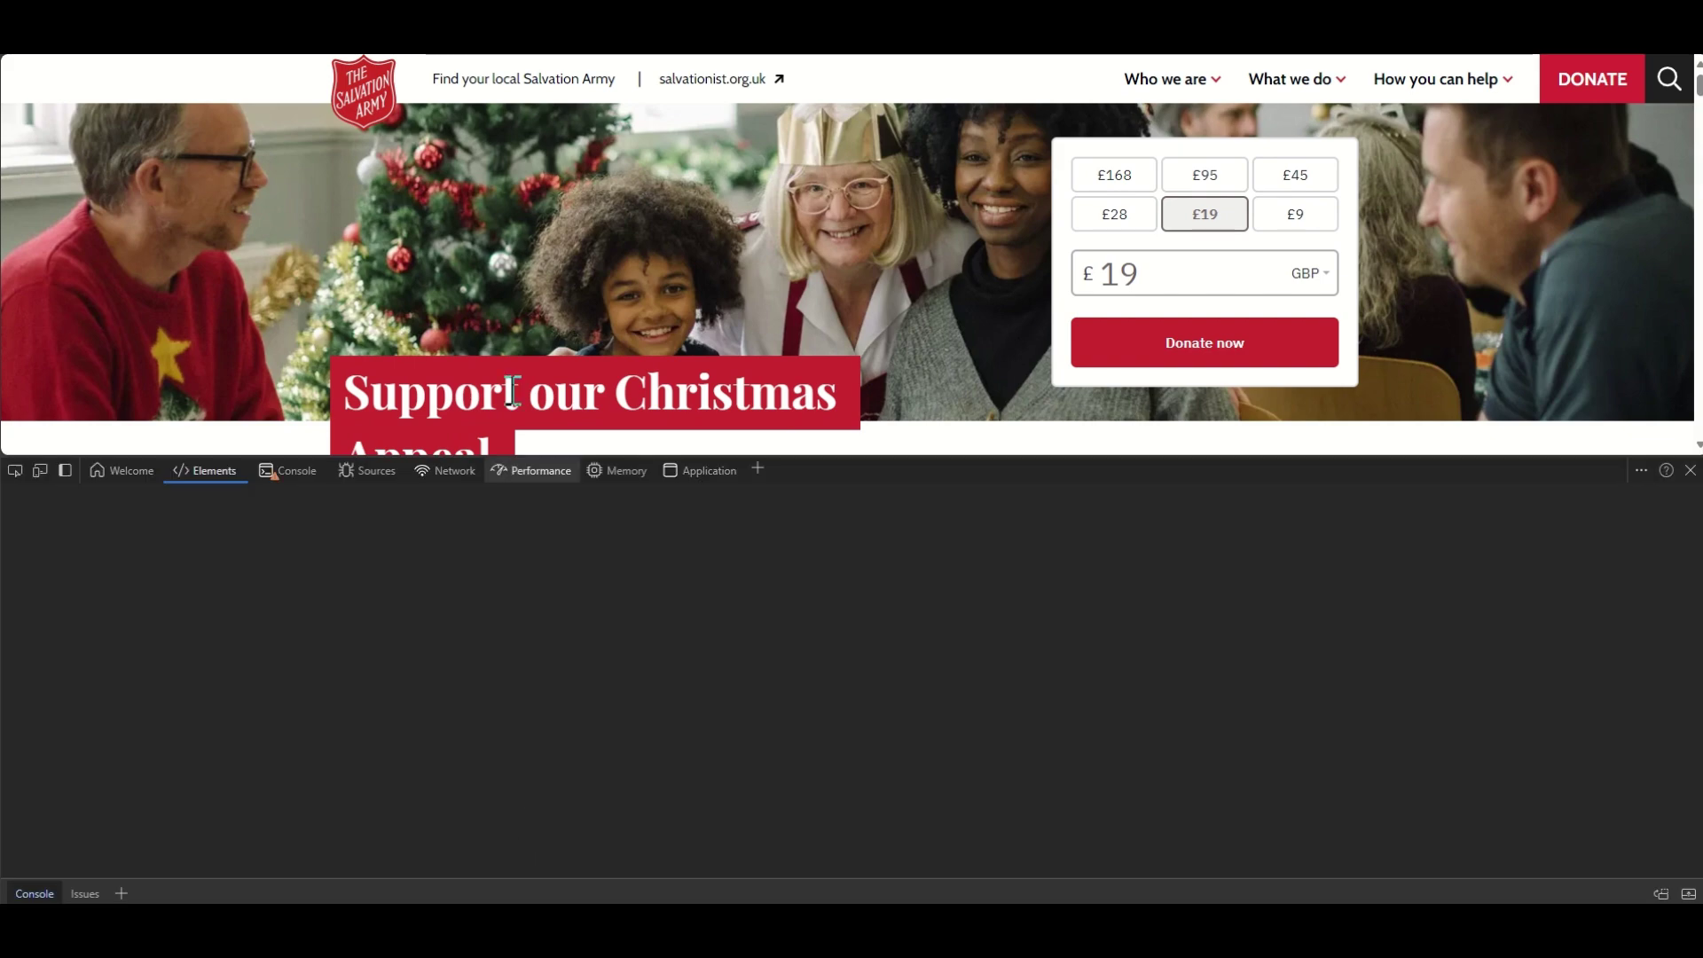
click(14, 470)
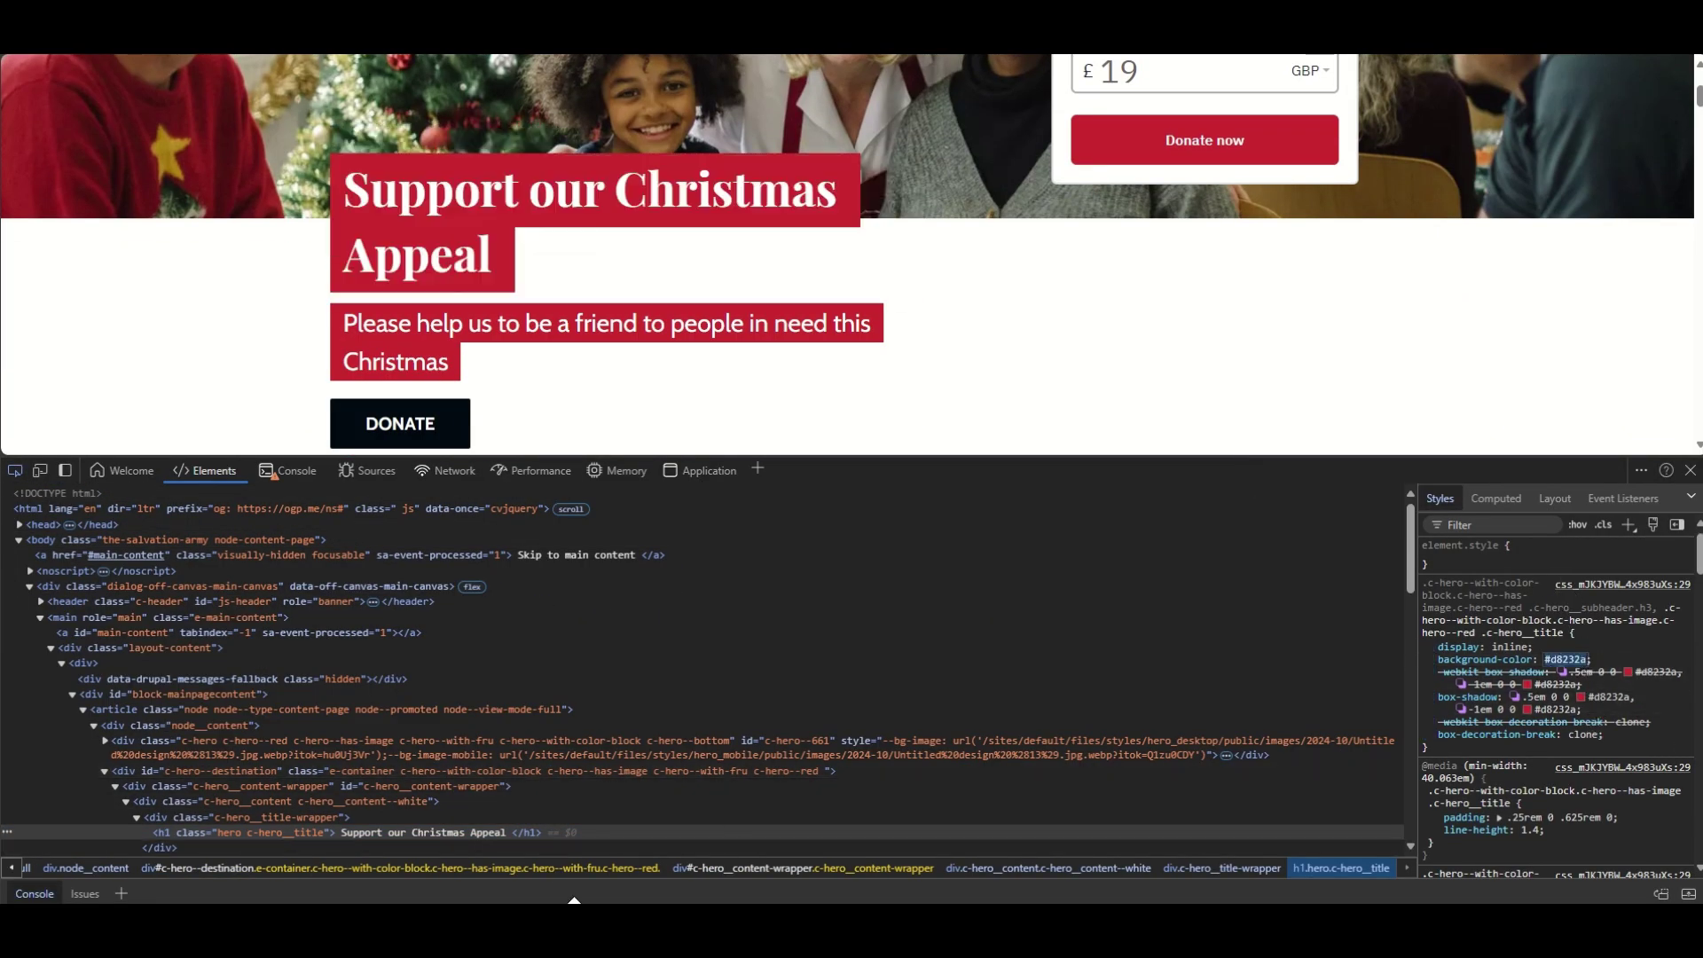
Record the primary colour #d8232a and the background colour #fbfcfd in the Notepad notes, and close the website's developer tools
key(alt+Tab)
click(931, 771)
scroll(944, 343, down, 1)
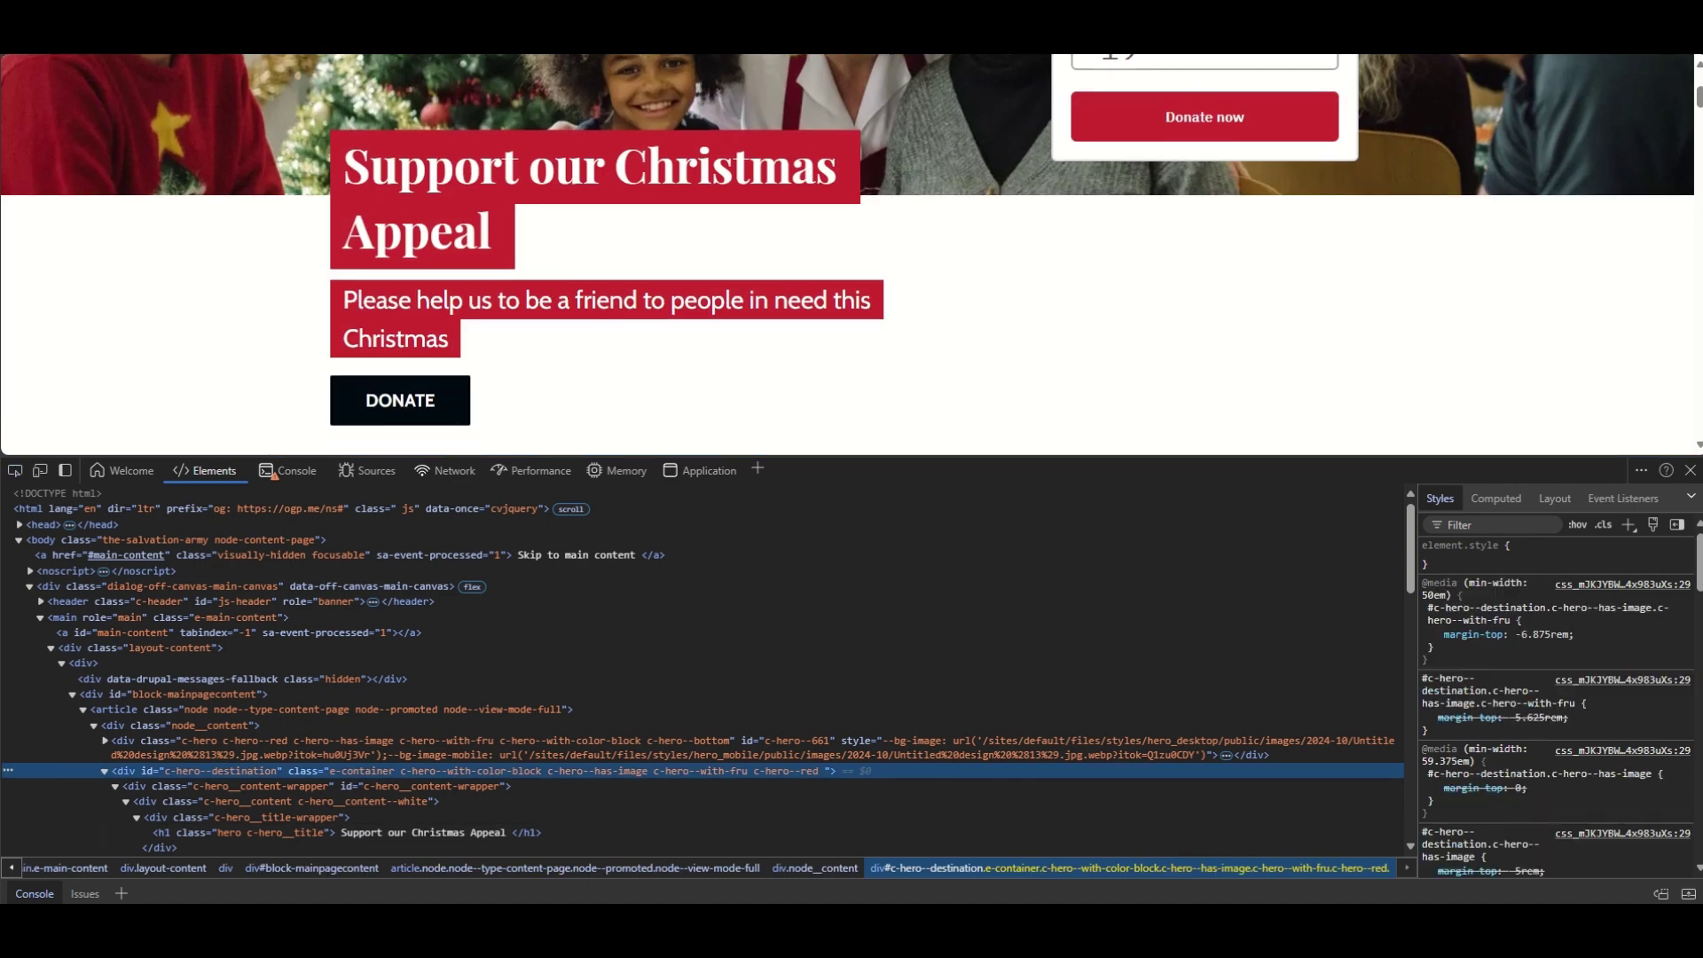
key(alt+Tab)
text(#fbfcfd)
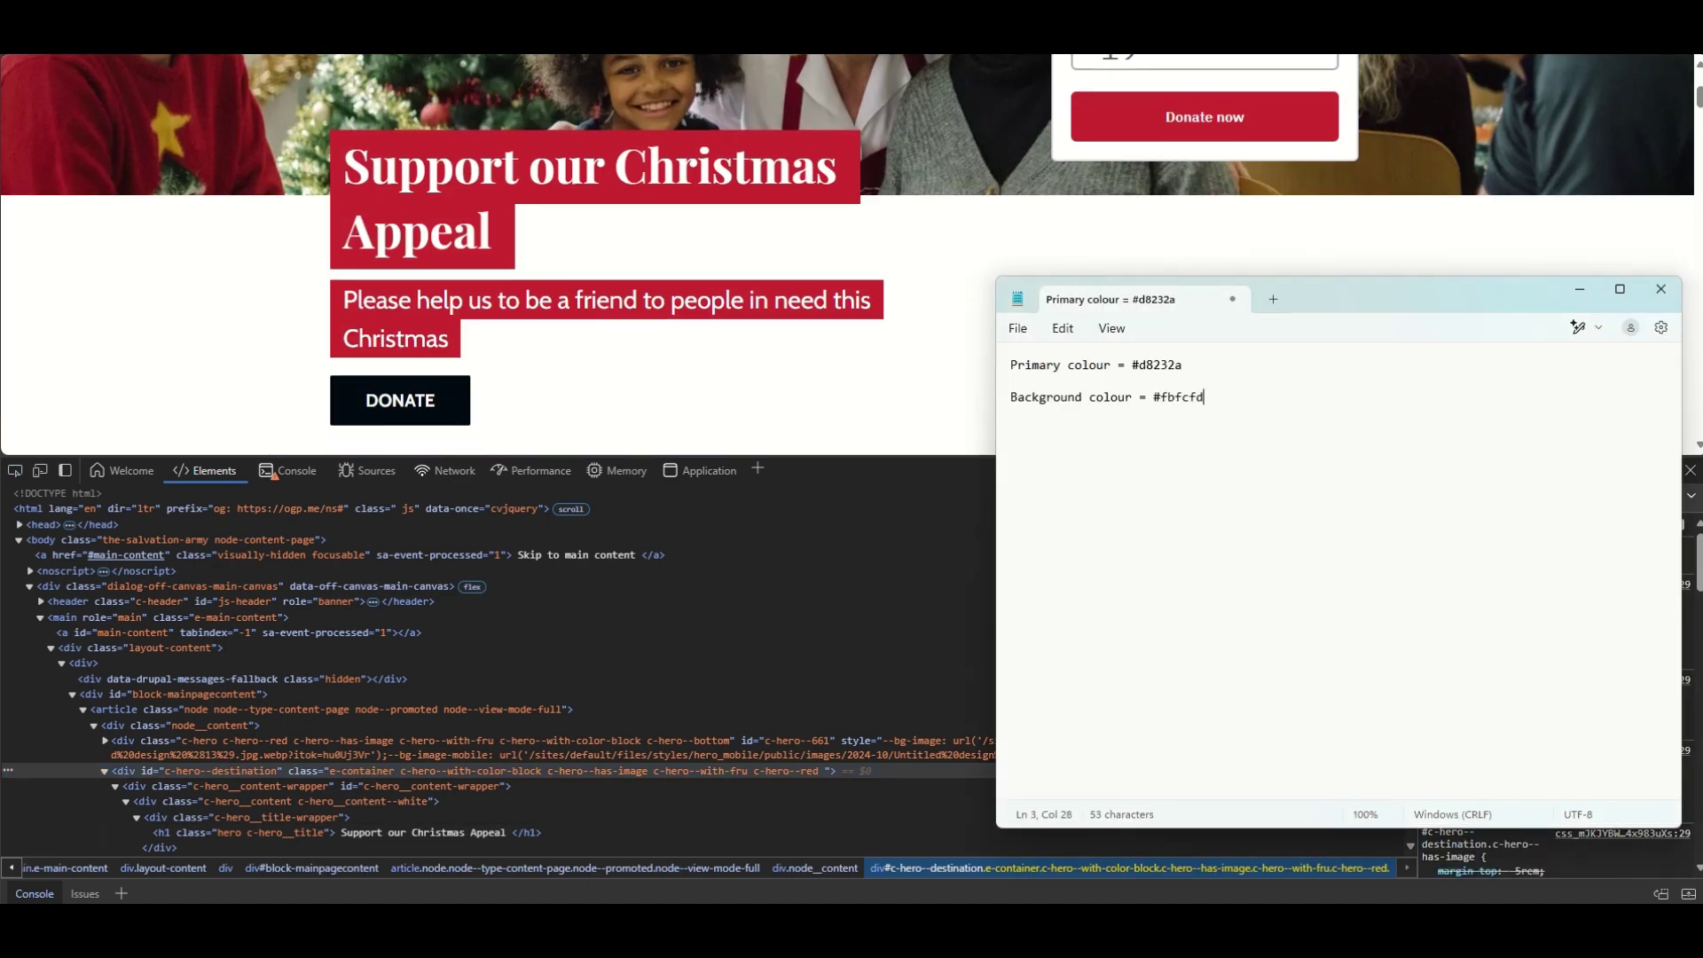
key(alt+Tab)
key(F12)
Examine the website's topic cards, story banners, video section and latest news for layout and content ideas
scroll(1038, 502, down, 6)
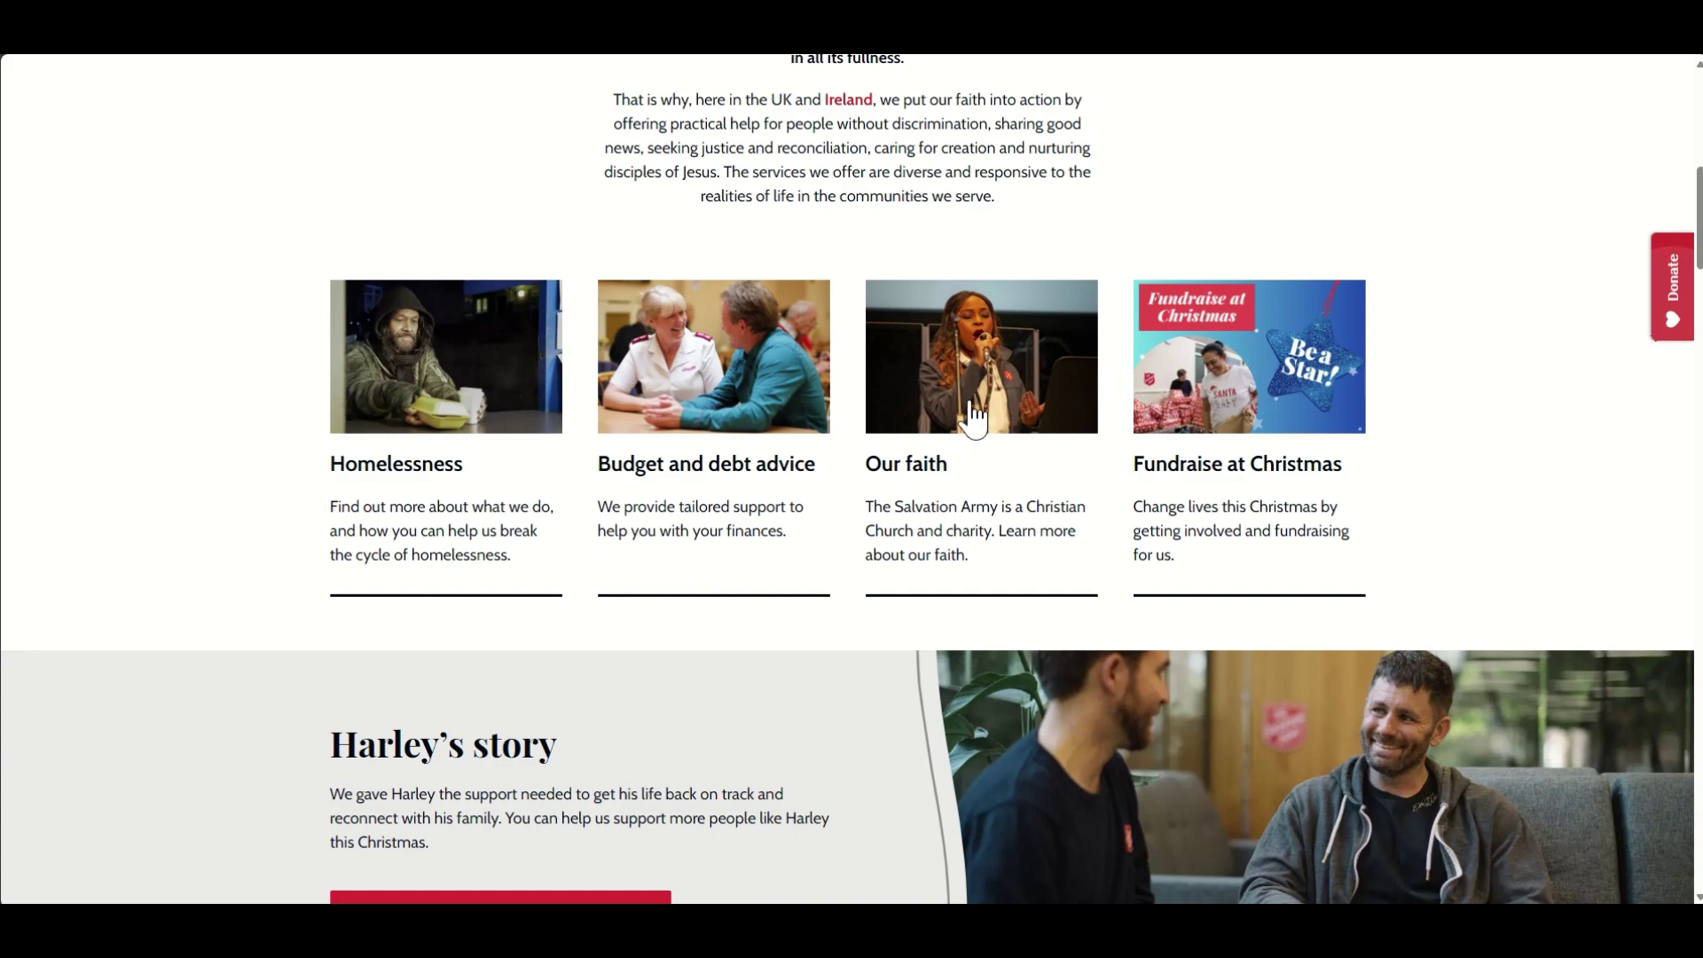
scroll(204, 532, down, 9)
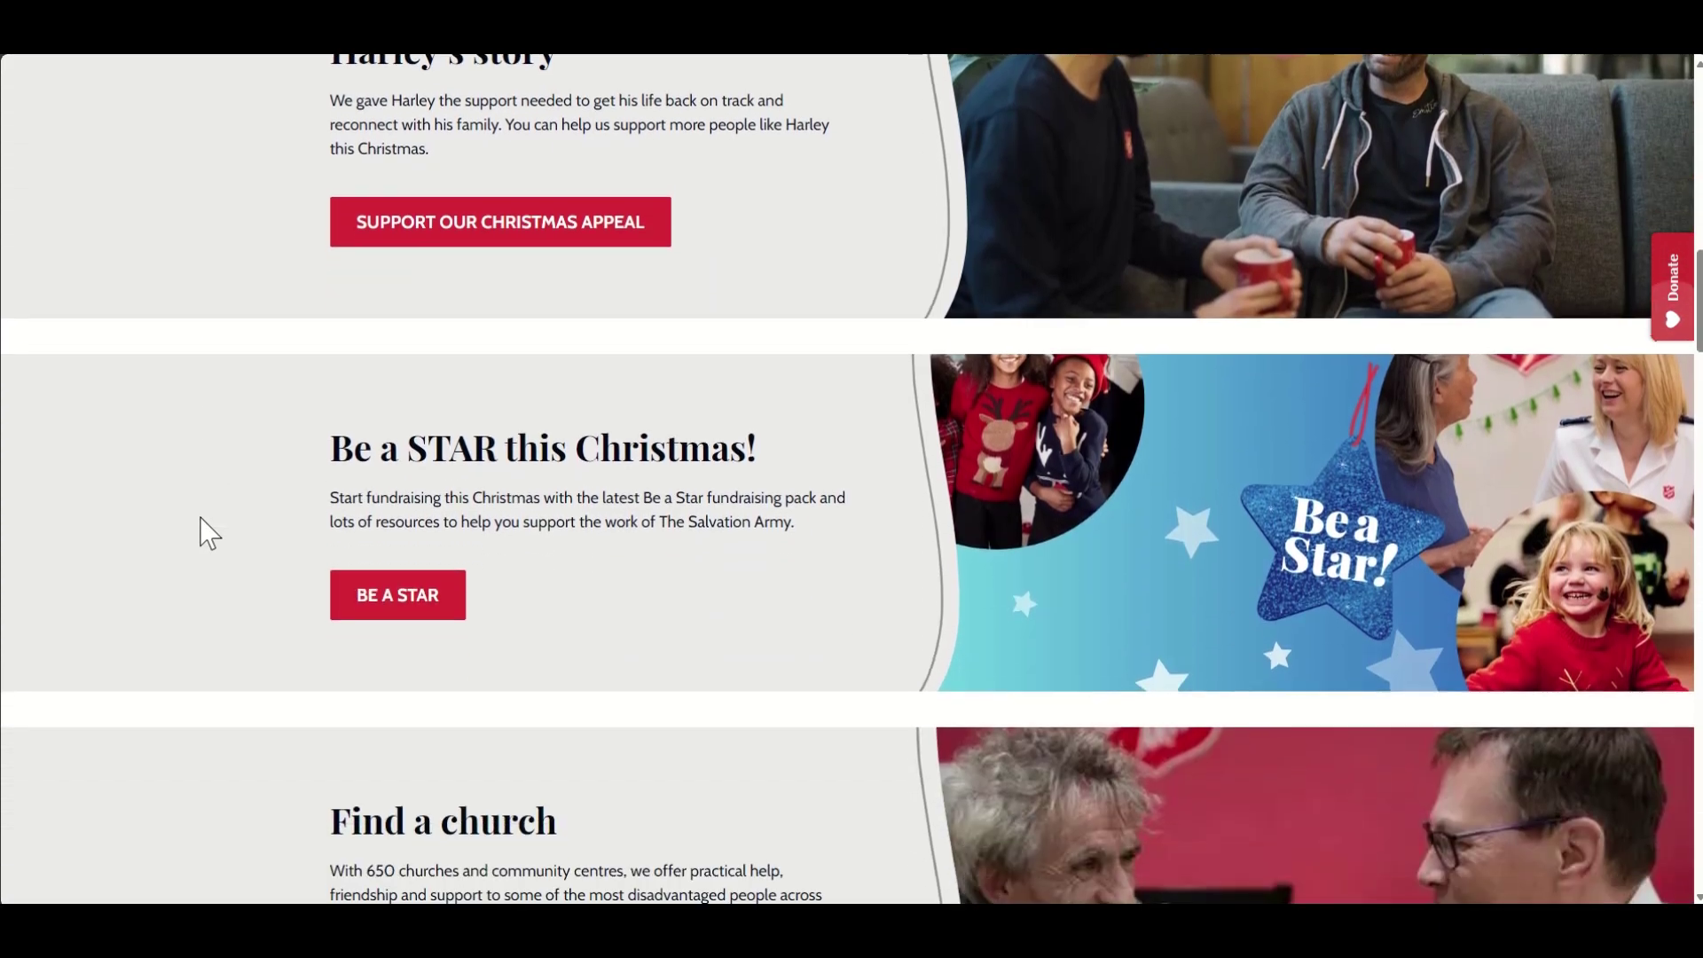
scroll(210, 533, down, 9)
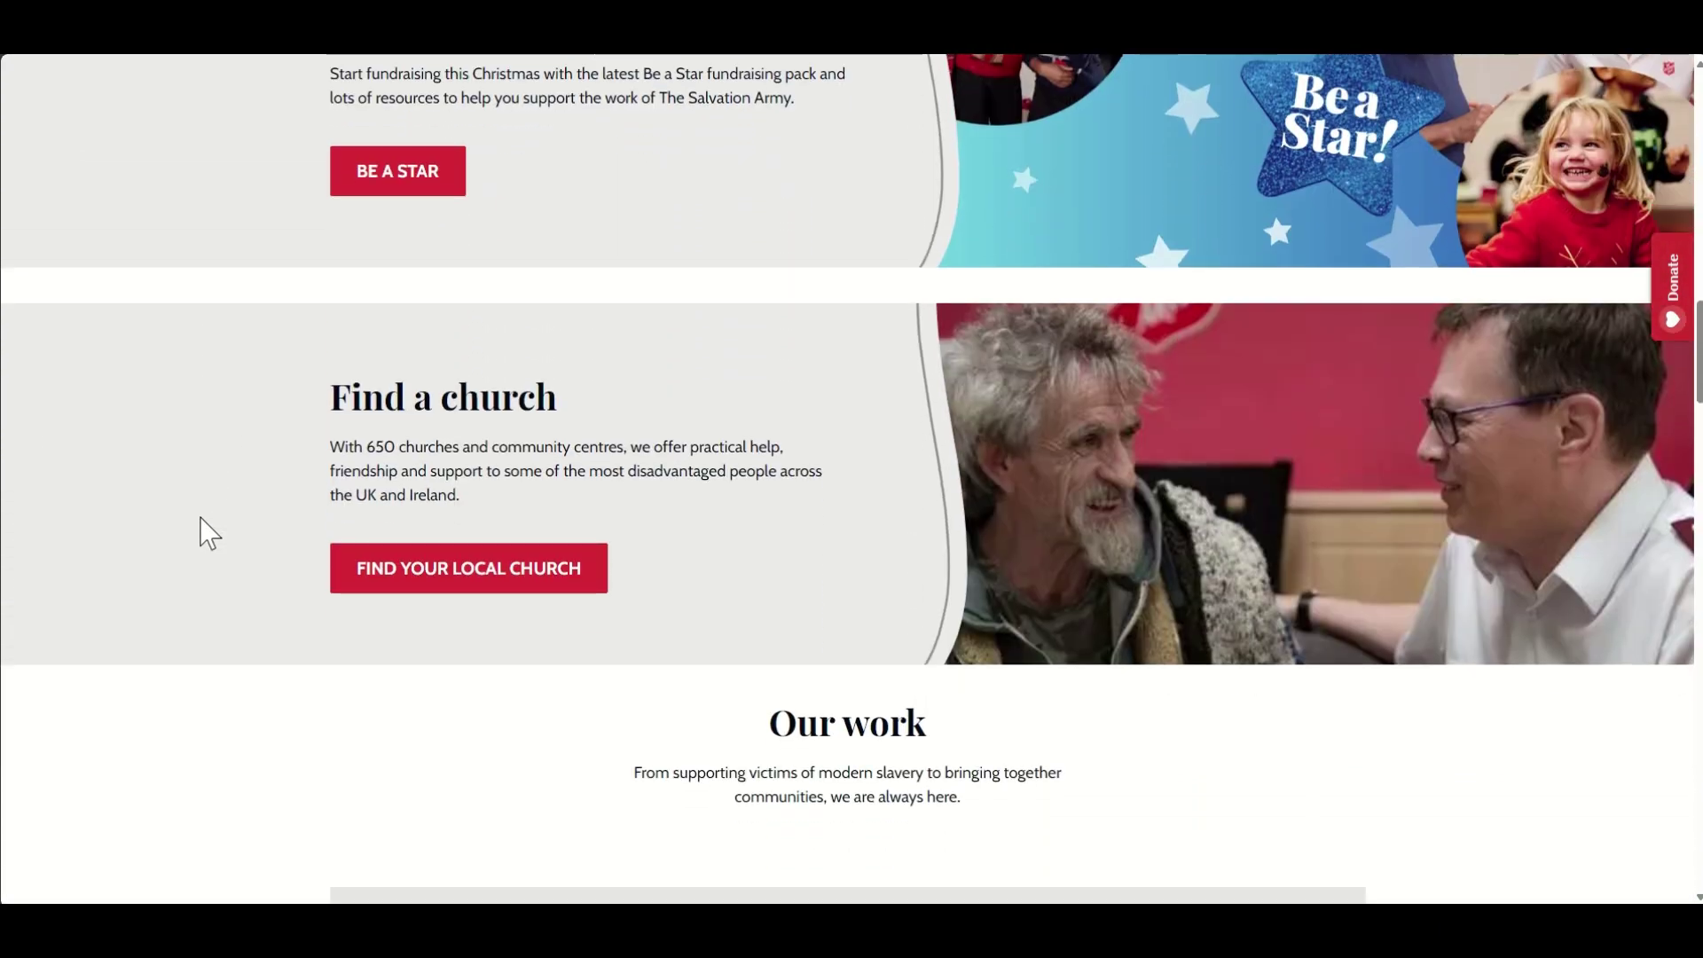
scroll(210, 533, down, 3)
scroll(118, 487, down, 6)
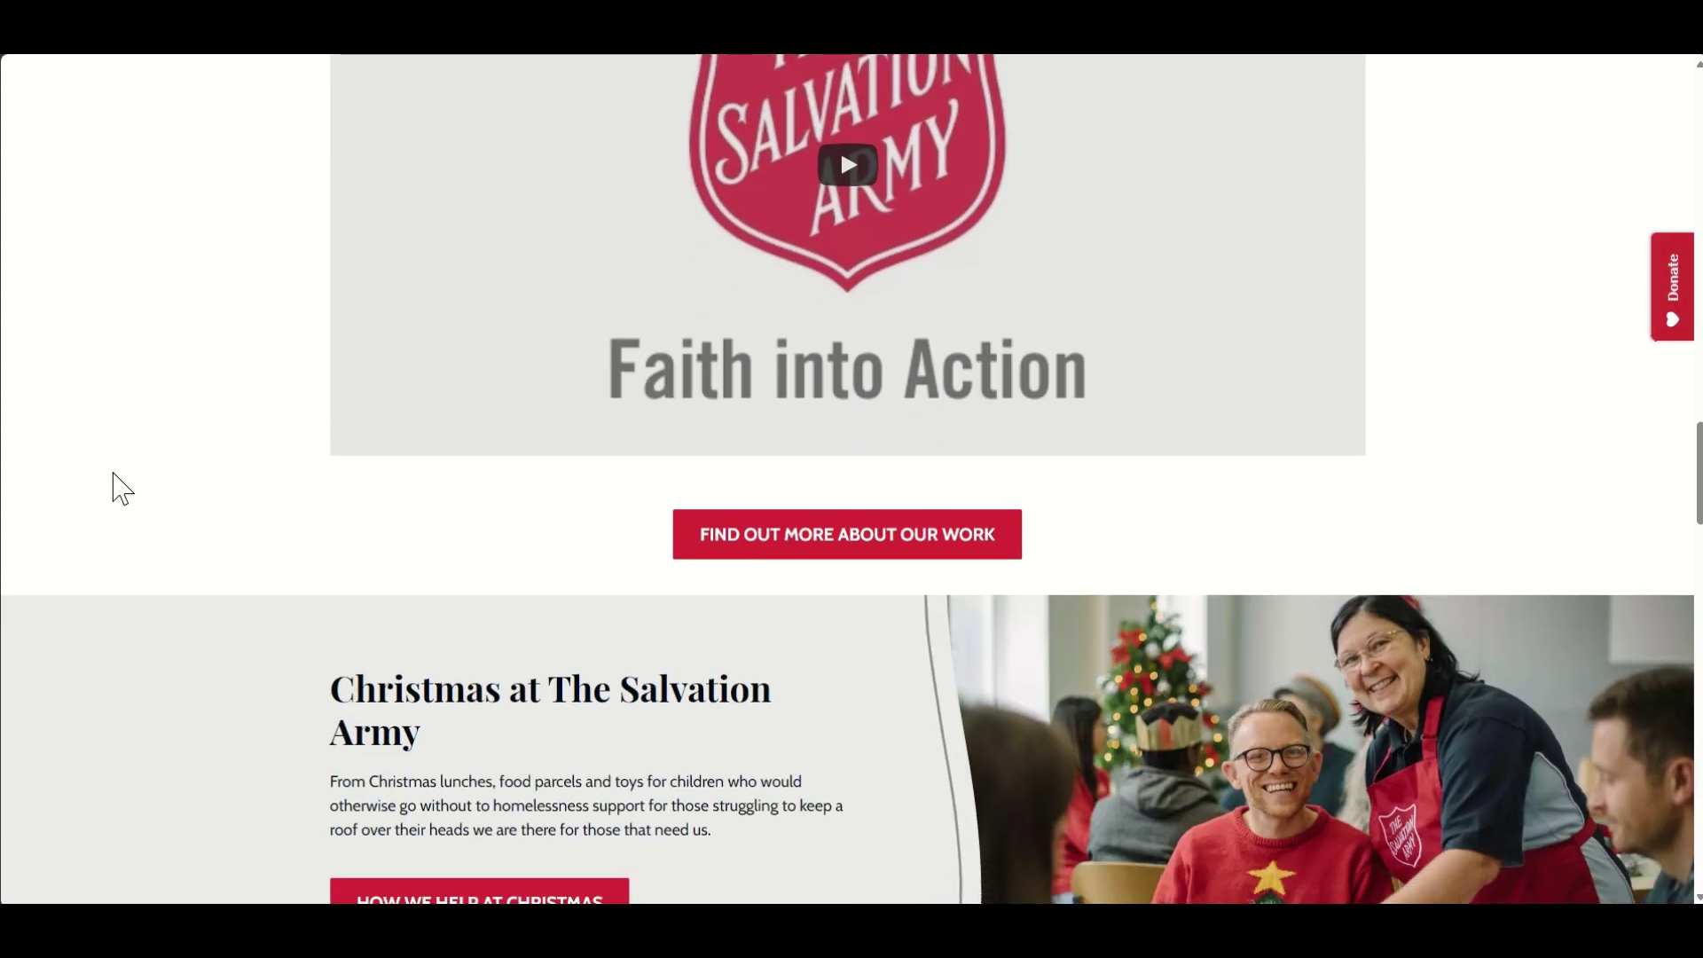
scroll(121, 487, down, 10)
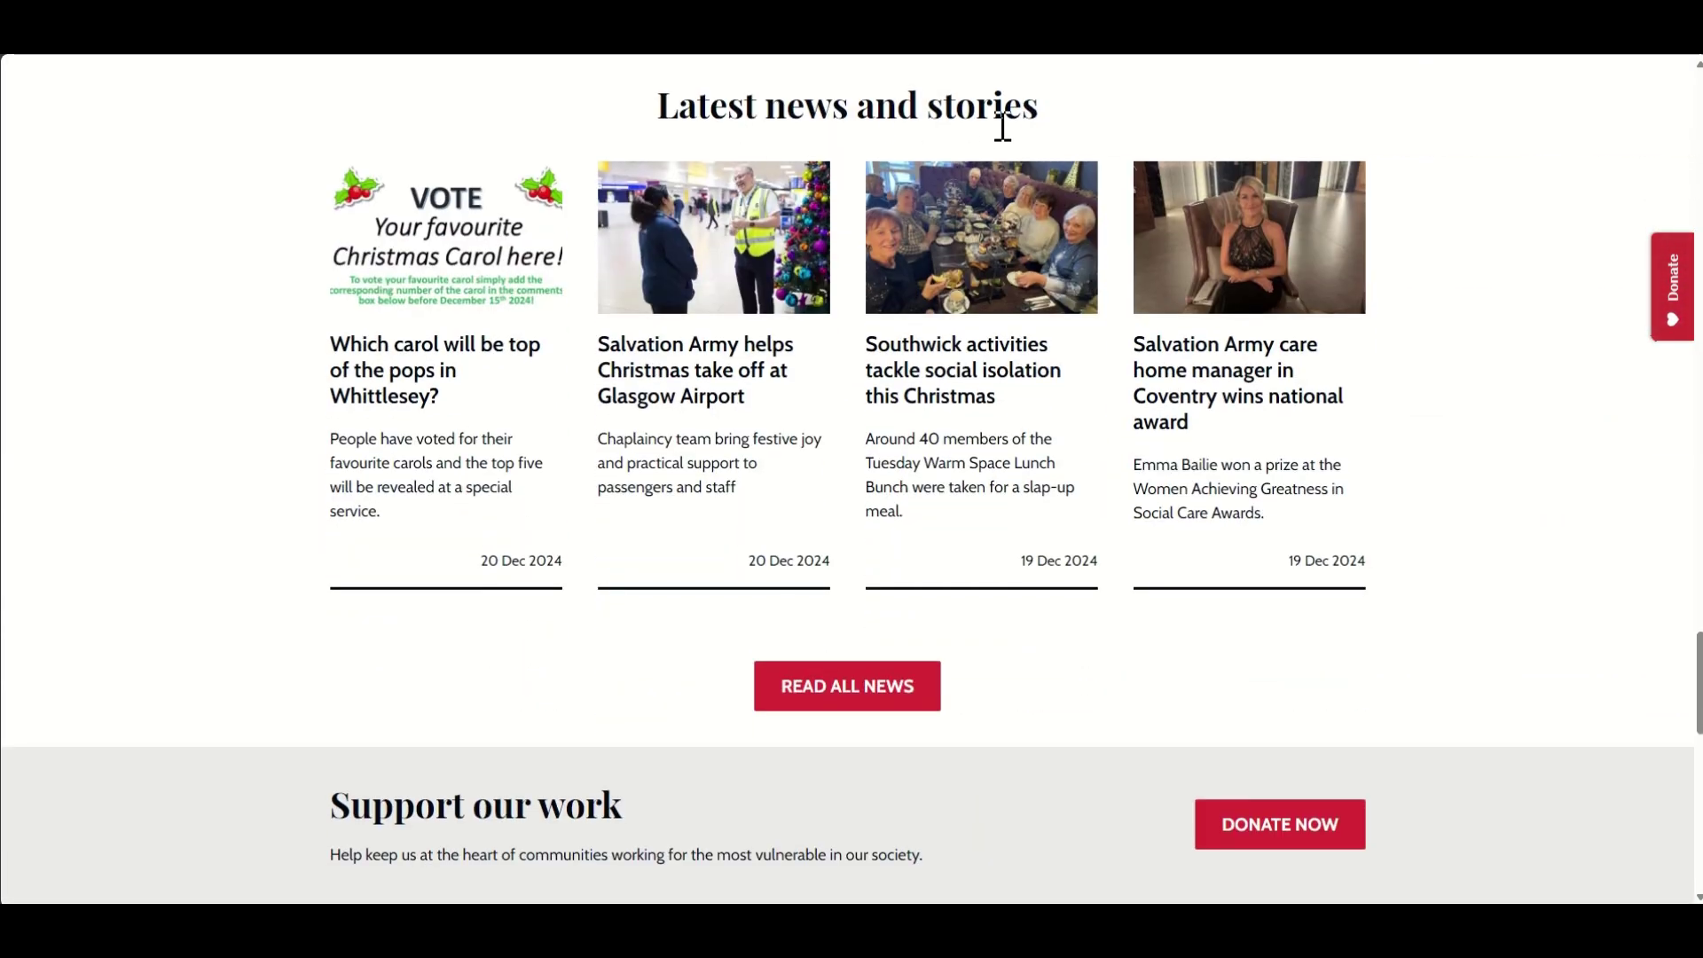
scroll(266, 449, down, 6)
scroll(311, 425, up, 15)
scroll(304, 425, up, 12)
scroll(1133, 570, down, 3)
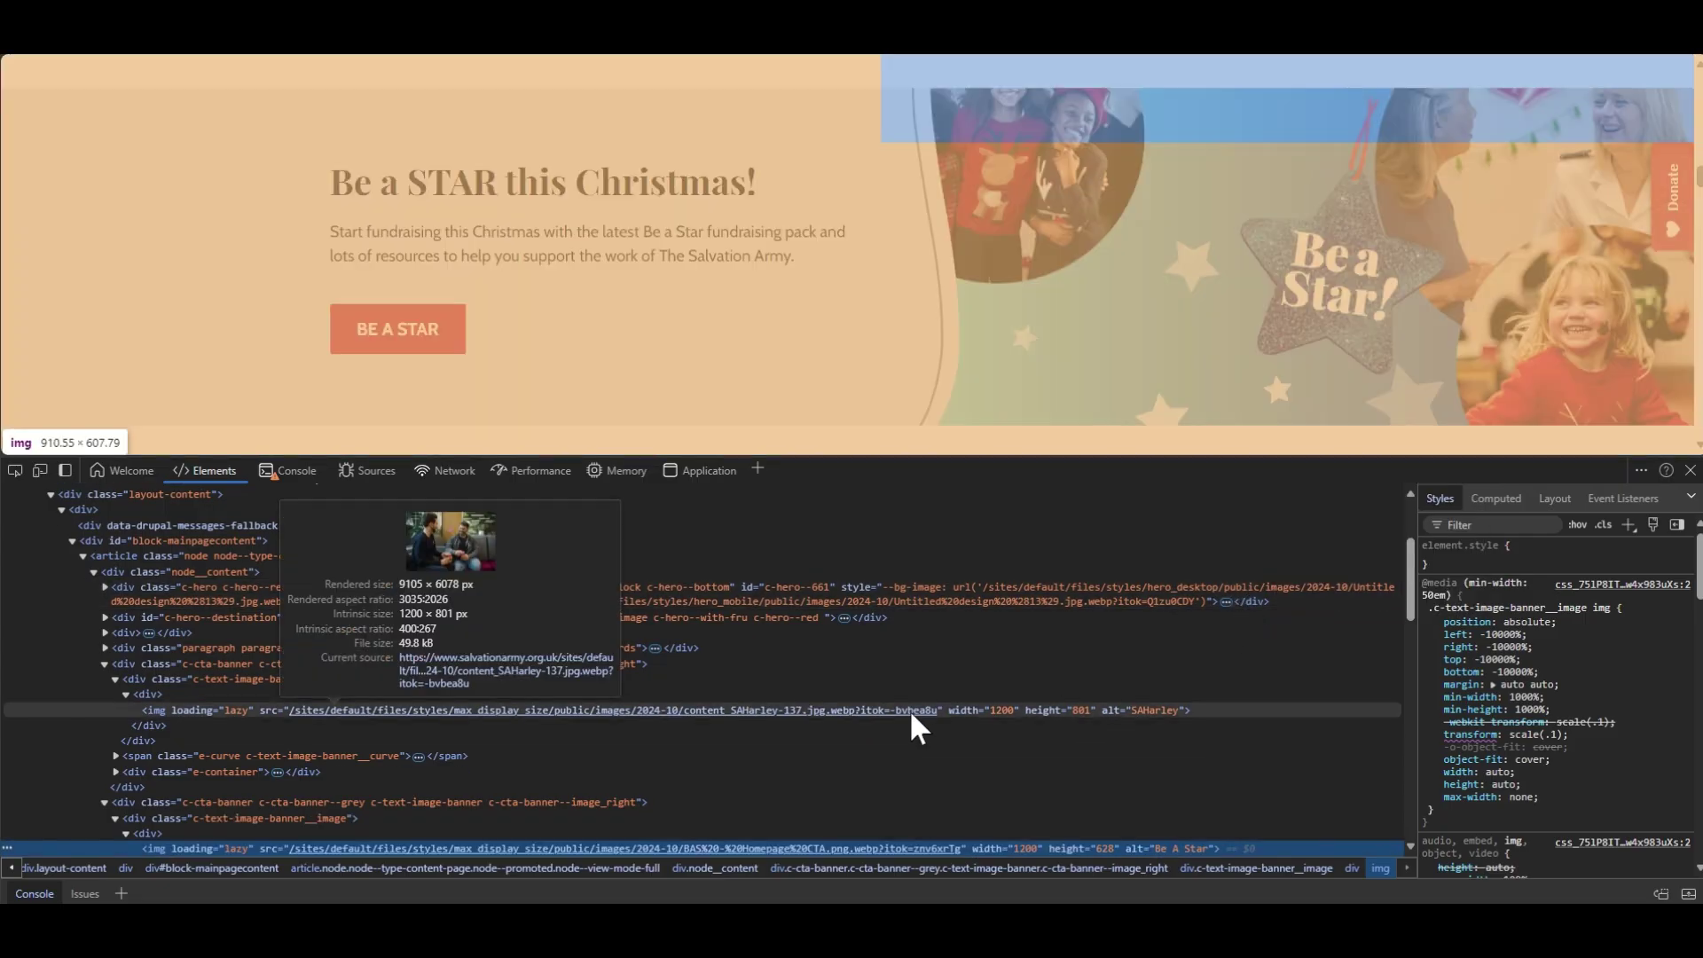
Open the source images of the first story banner and the Budget and debt advice card from the page's code
right_click(914, 727)
click(994, 103)
right_click(887, 392)
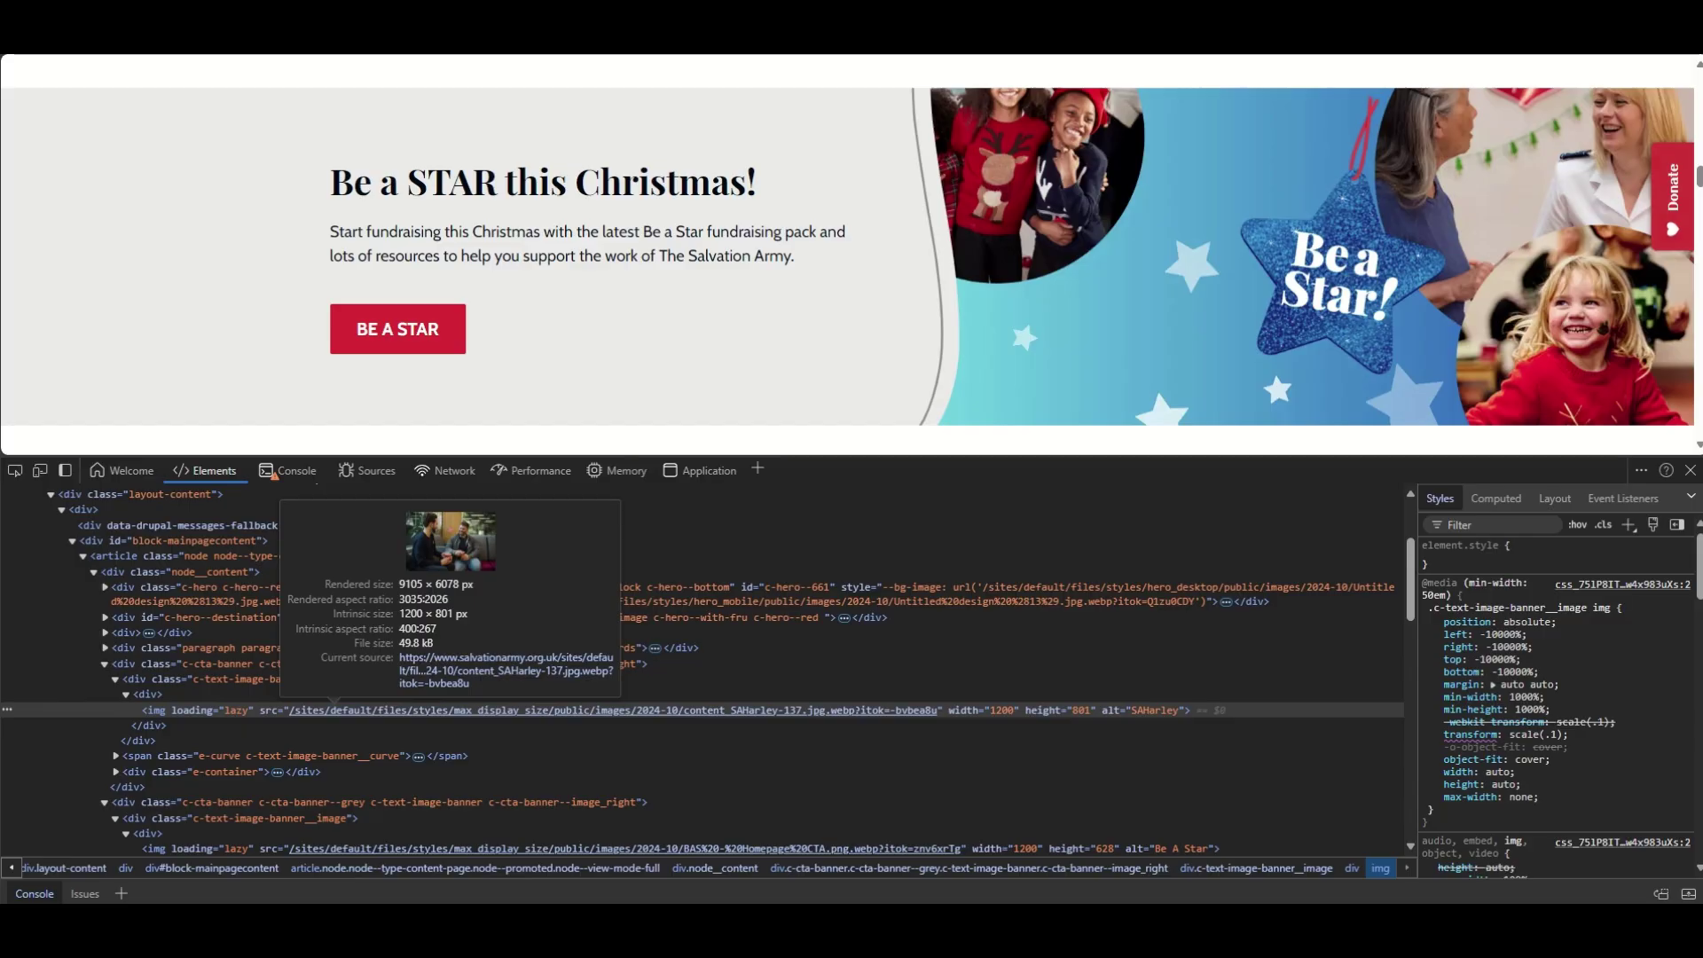
scroll(941, 381, down, 15)
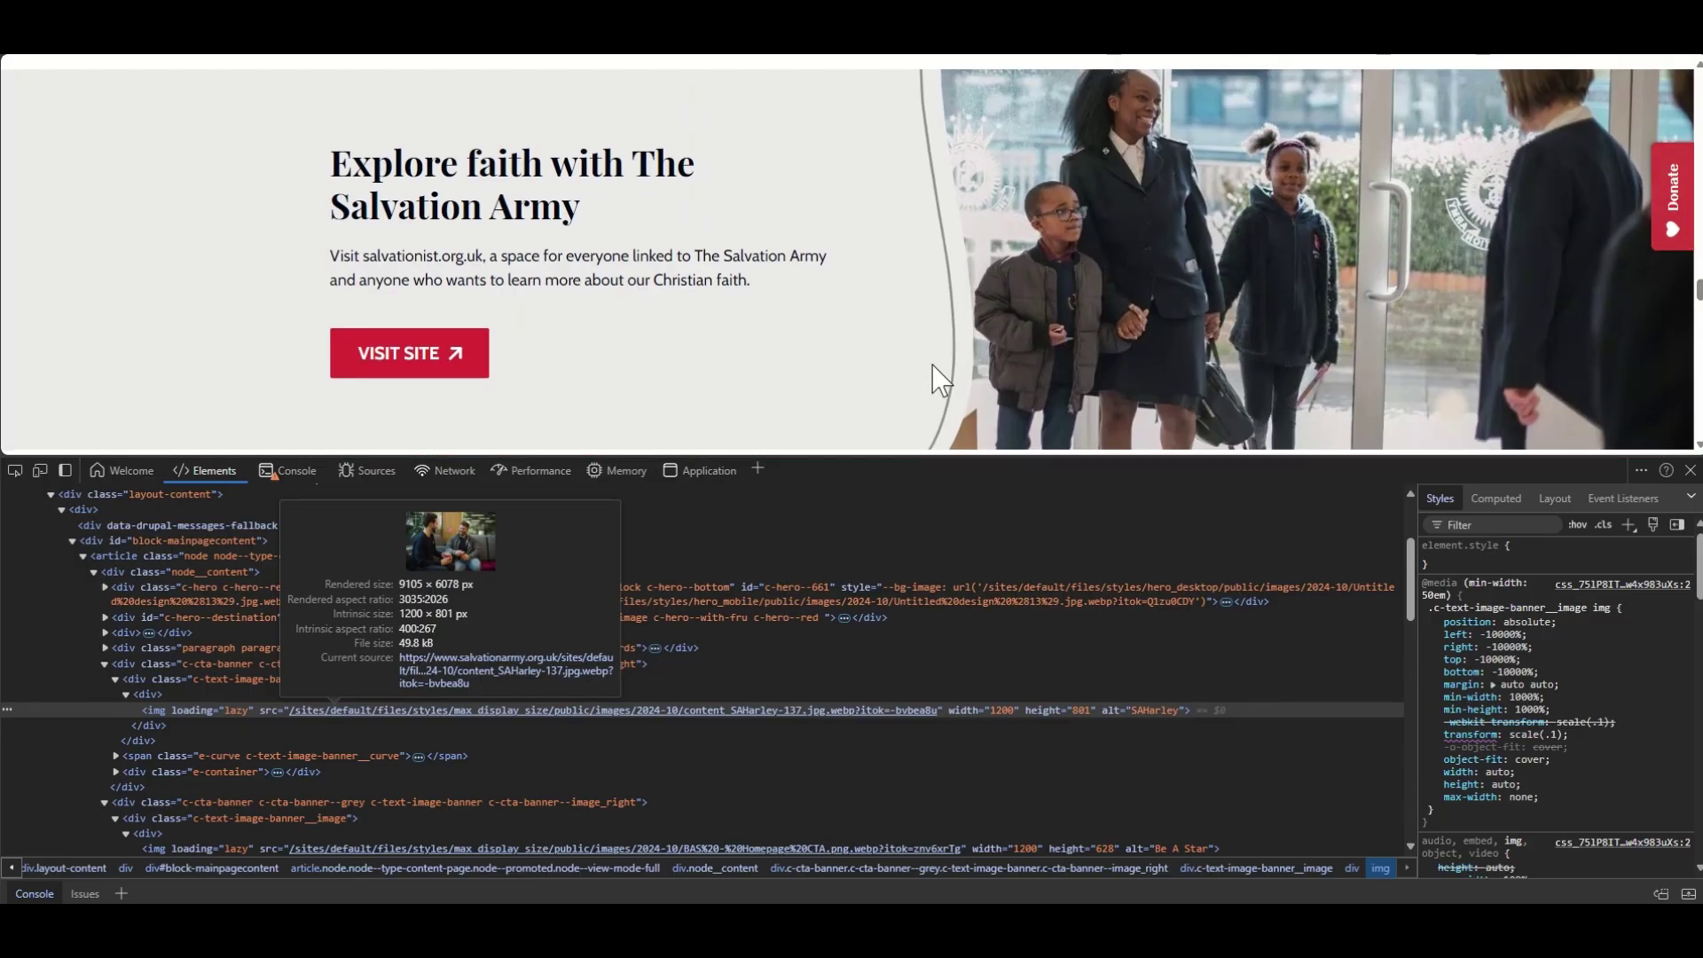
scroll(933, 365, down, 10)
scroll(933, 365, up, 11)
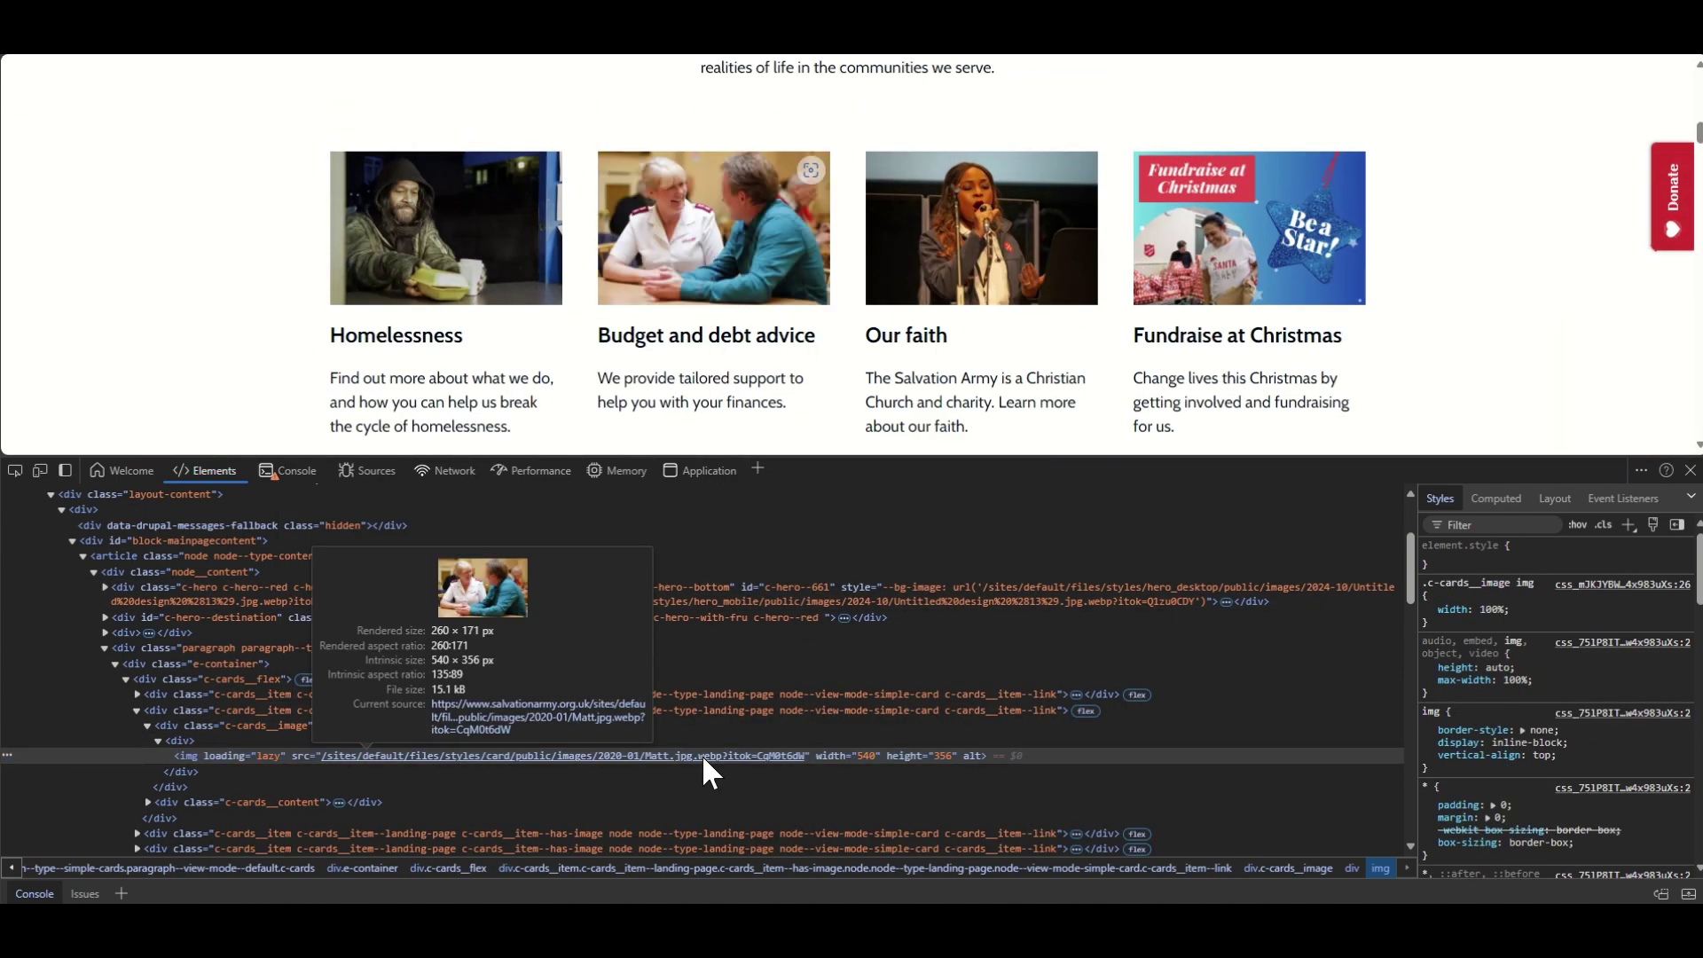
click(703, 757)
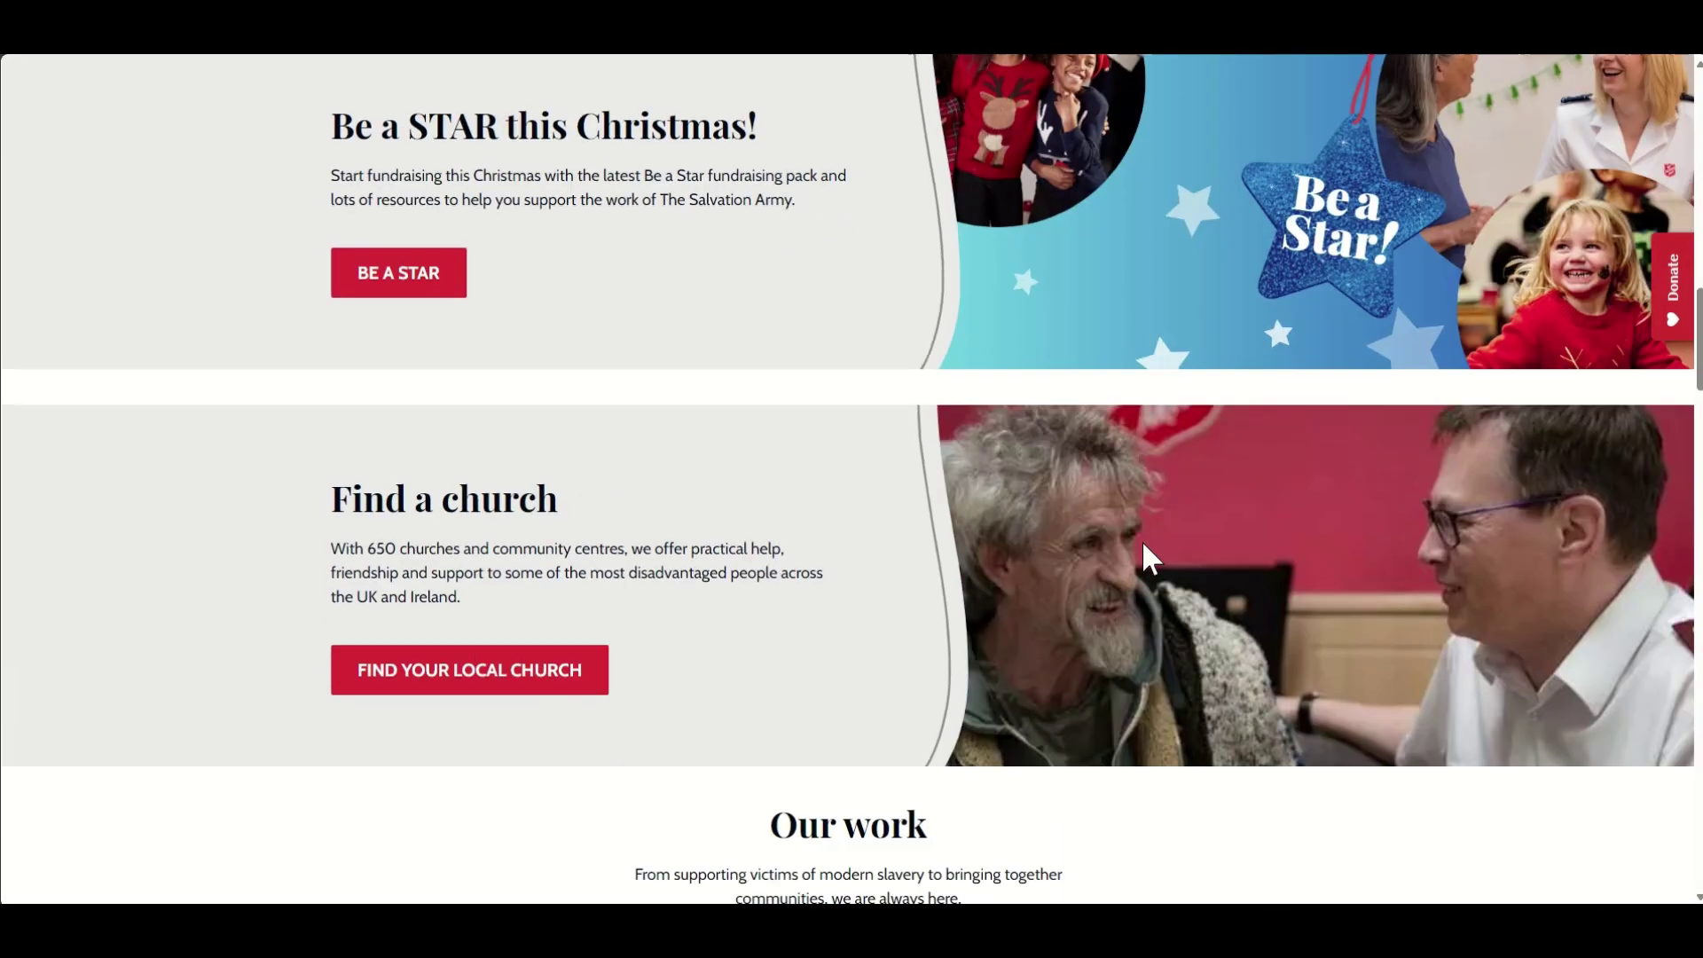
Add a "Hero tiles" list to the notes from Copilot's suggestions: TSAMM, HR Resources, IT Support, Finance, Ministry toolkit and Directory
scroll(1141, 552, up, 10)
key(alt+Tab)
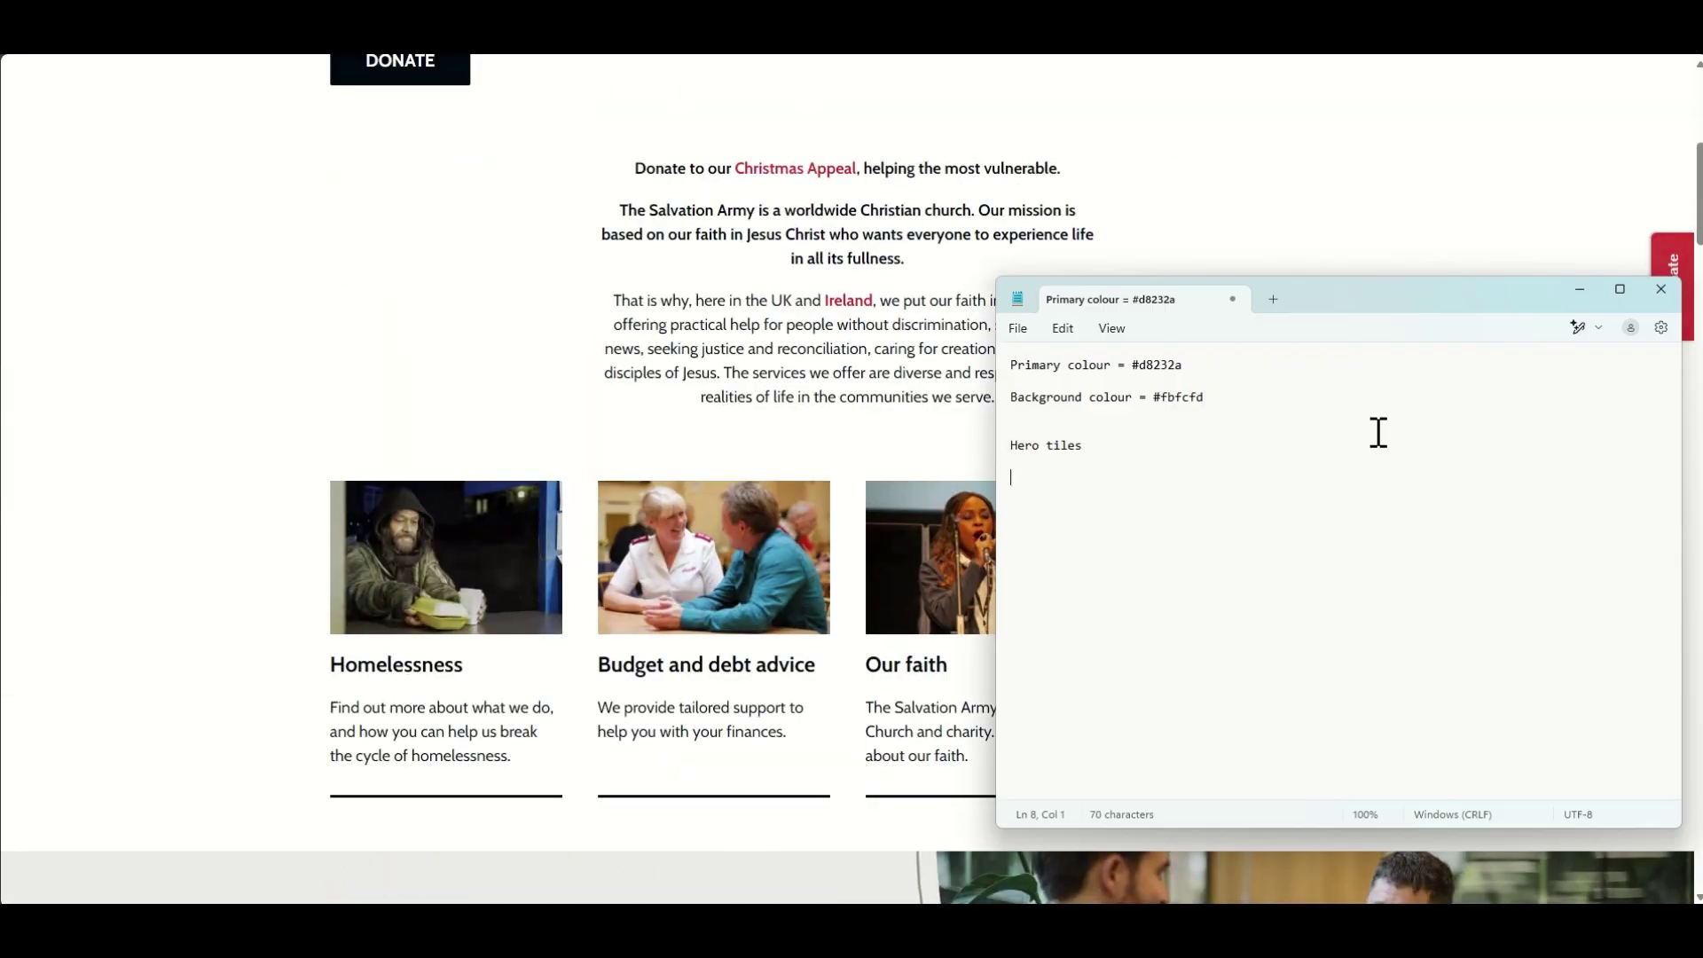
key(alt+Tab)
key(alt+Tab)
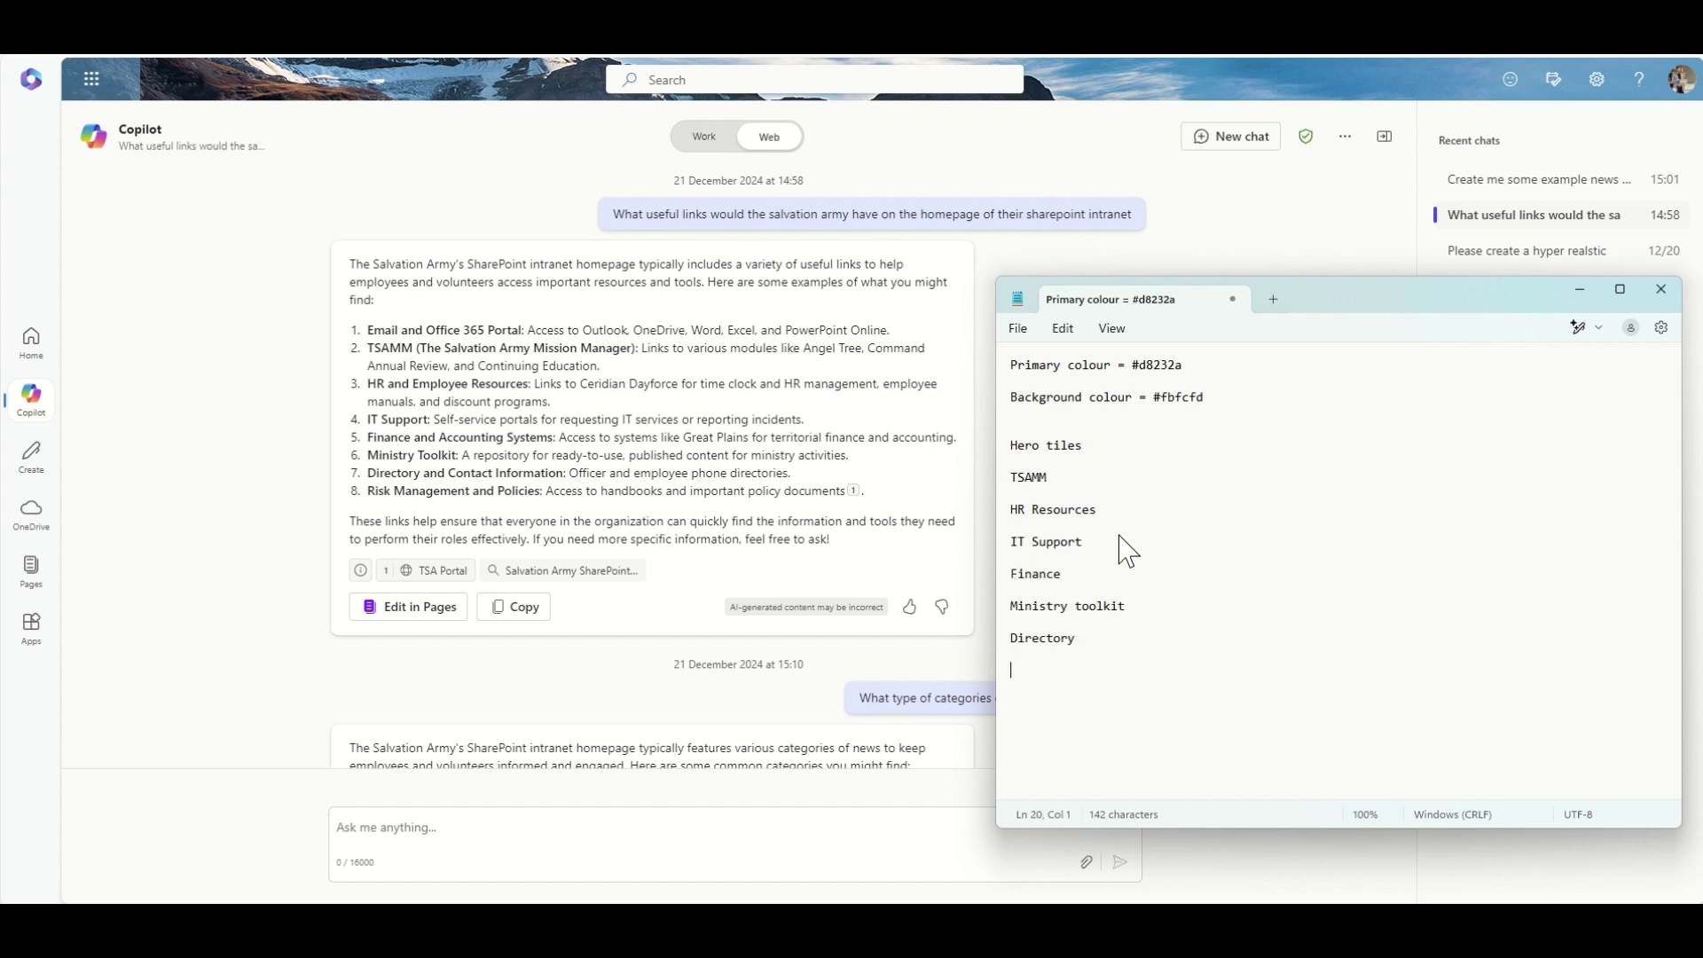
drag(1419, 297, 1432, 295)
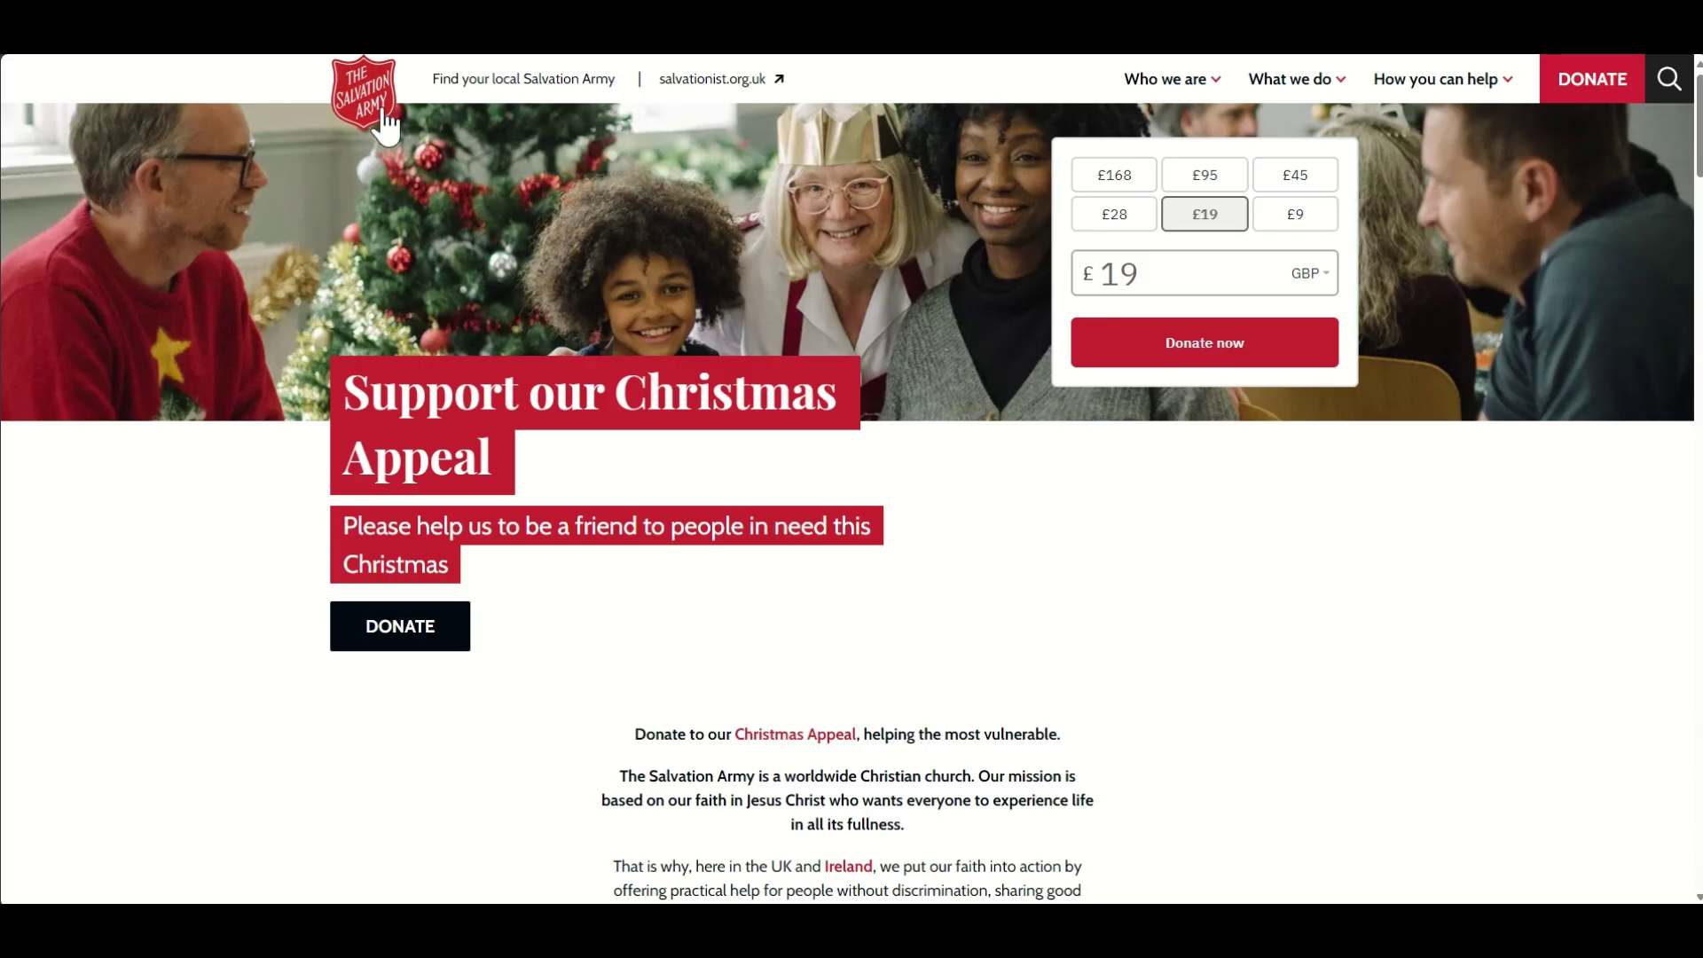
Switch to SharePoint and start a new communication site with the Standard communication template
right_click(372, 105)
click(503, 600)
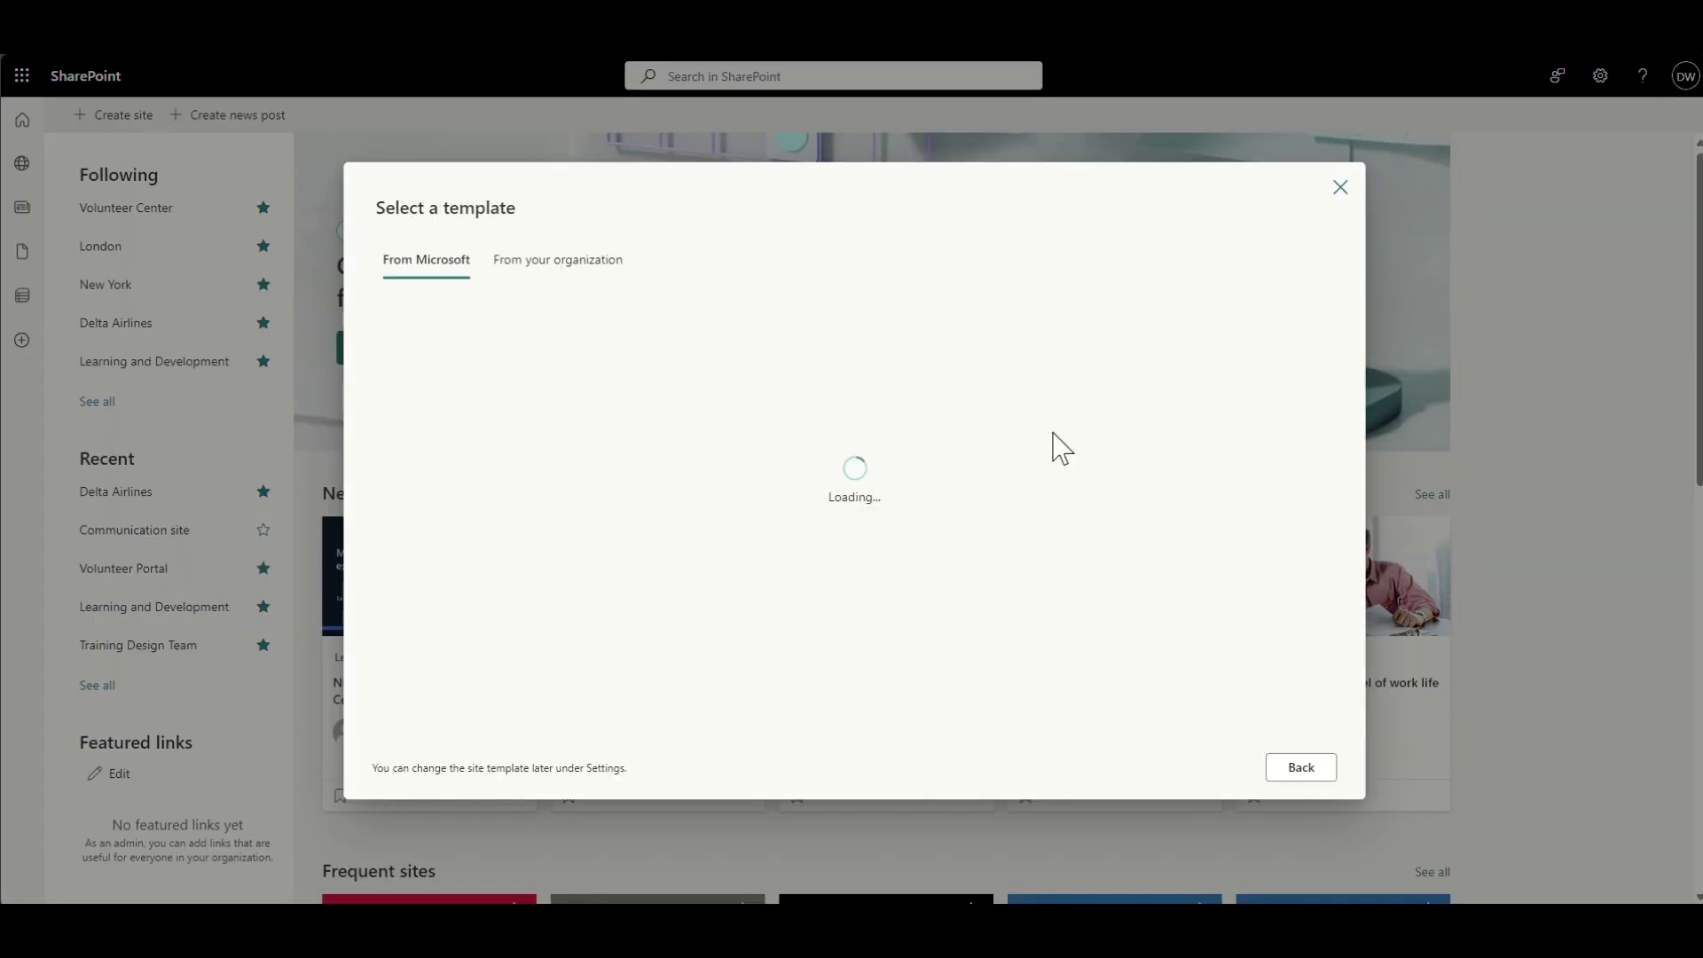
click(484, 426)
click(1288, 768)
Name the new site "The Salvation Army" and finish creating it
text(T)
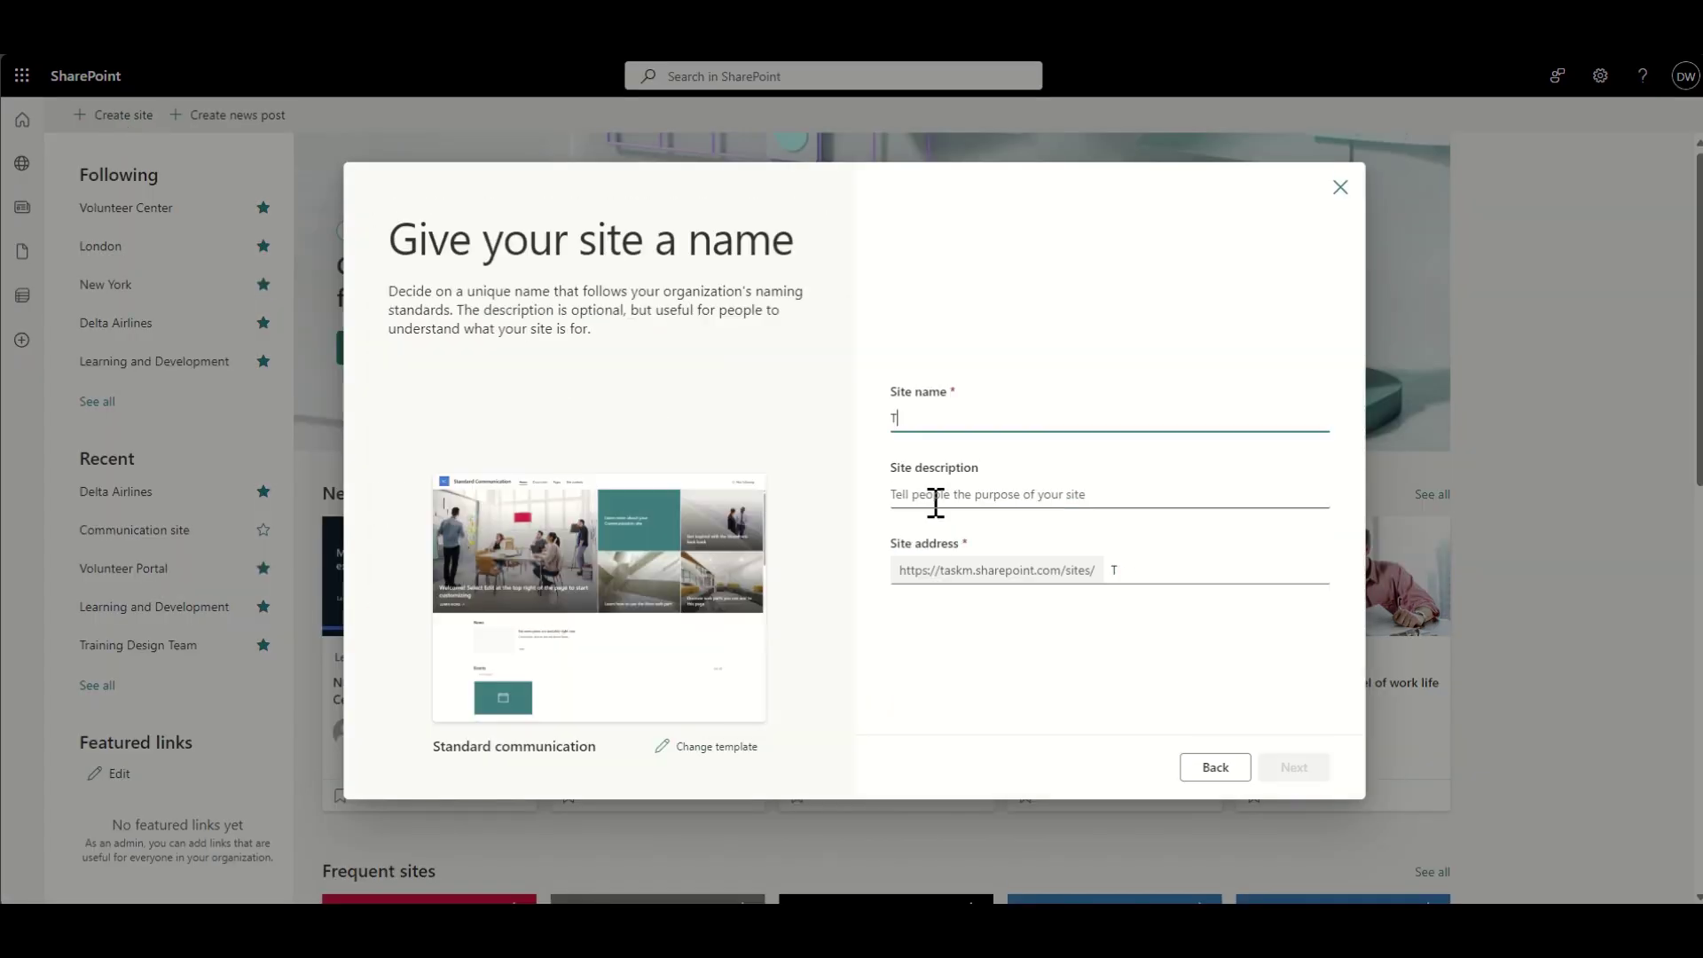
text(he Salvation Army)
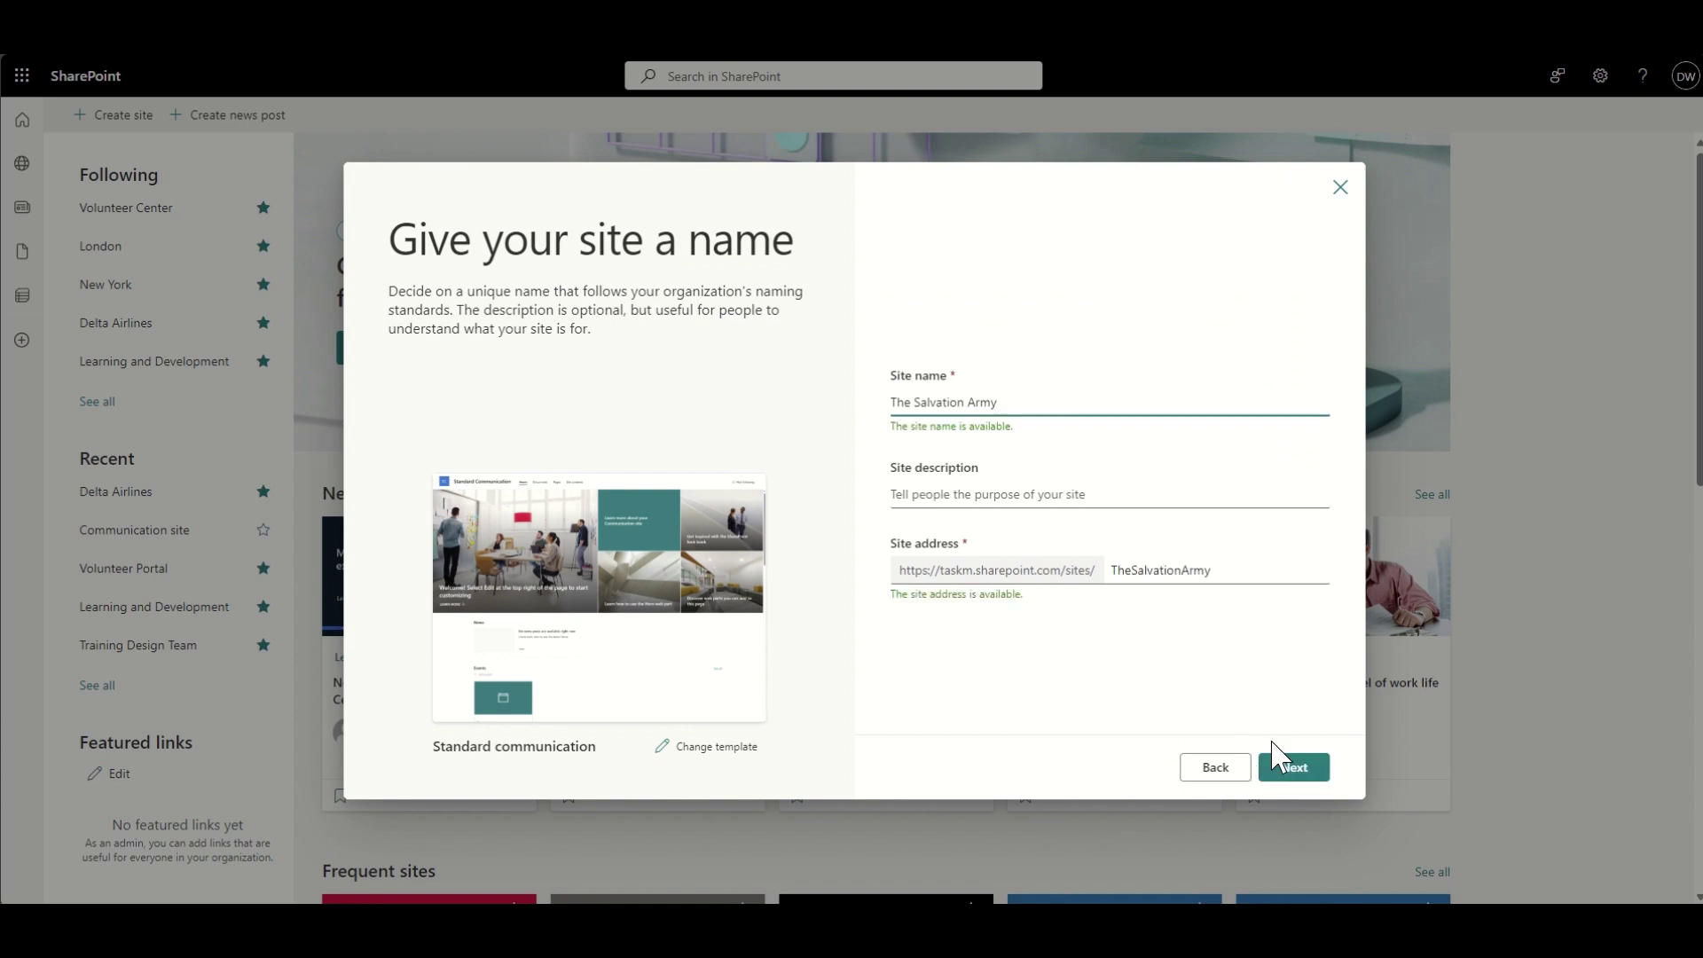
click(1287, 765)
click(1299, 779)
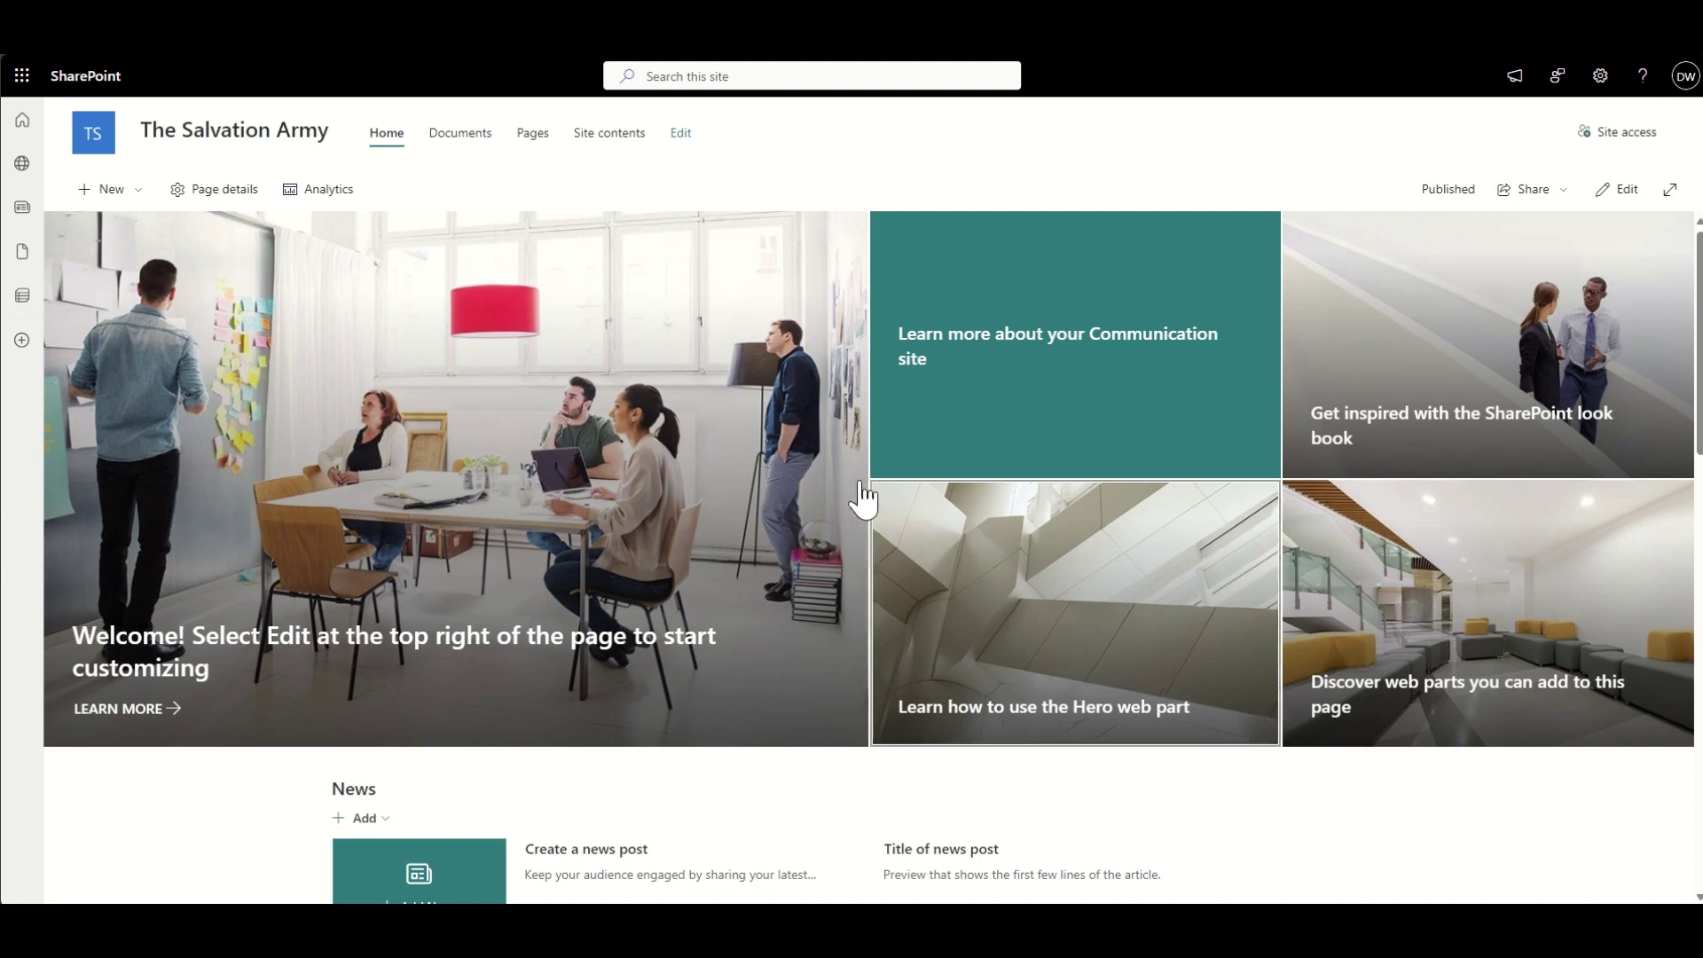
Put the new home page into edit mode and change the Hero web part's layout option to Layers
scroll(975, 488, down, 5)
scroll(887, 478, up, 5)
click(1617, 189)
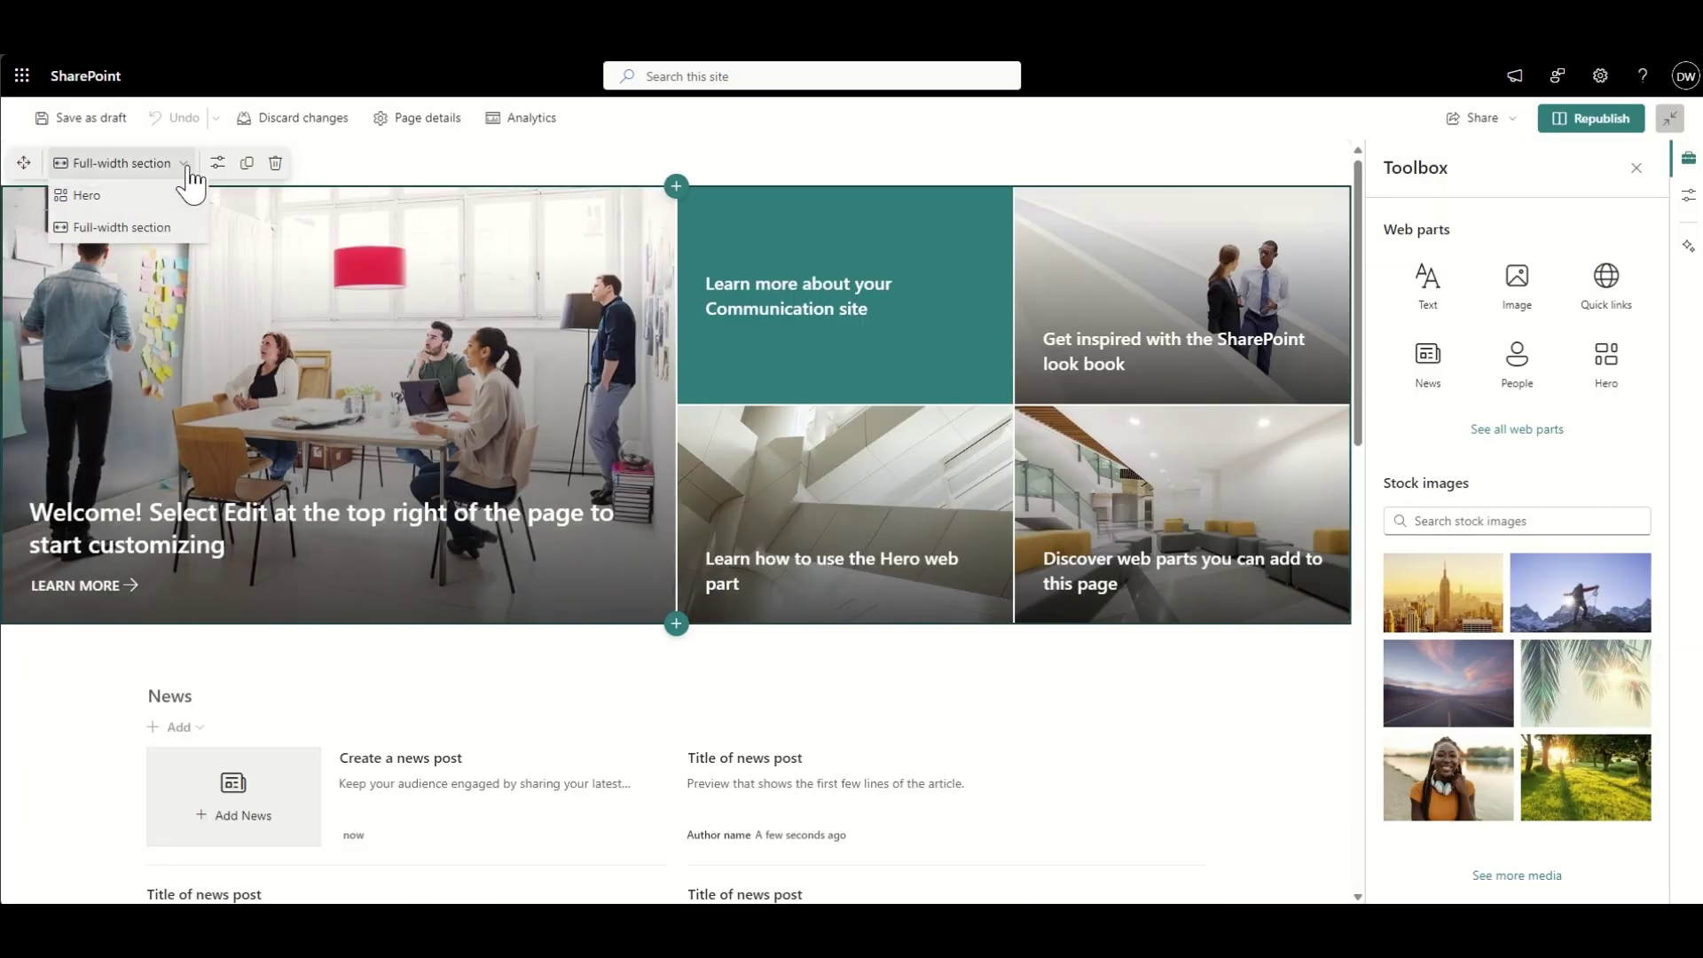
click(219, 165)
click(121, 163)
click(125, 200)
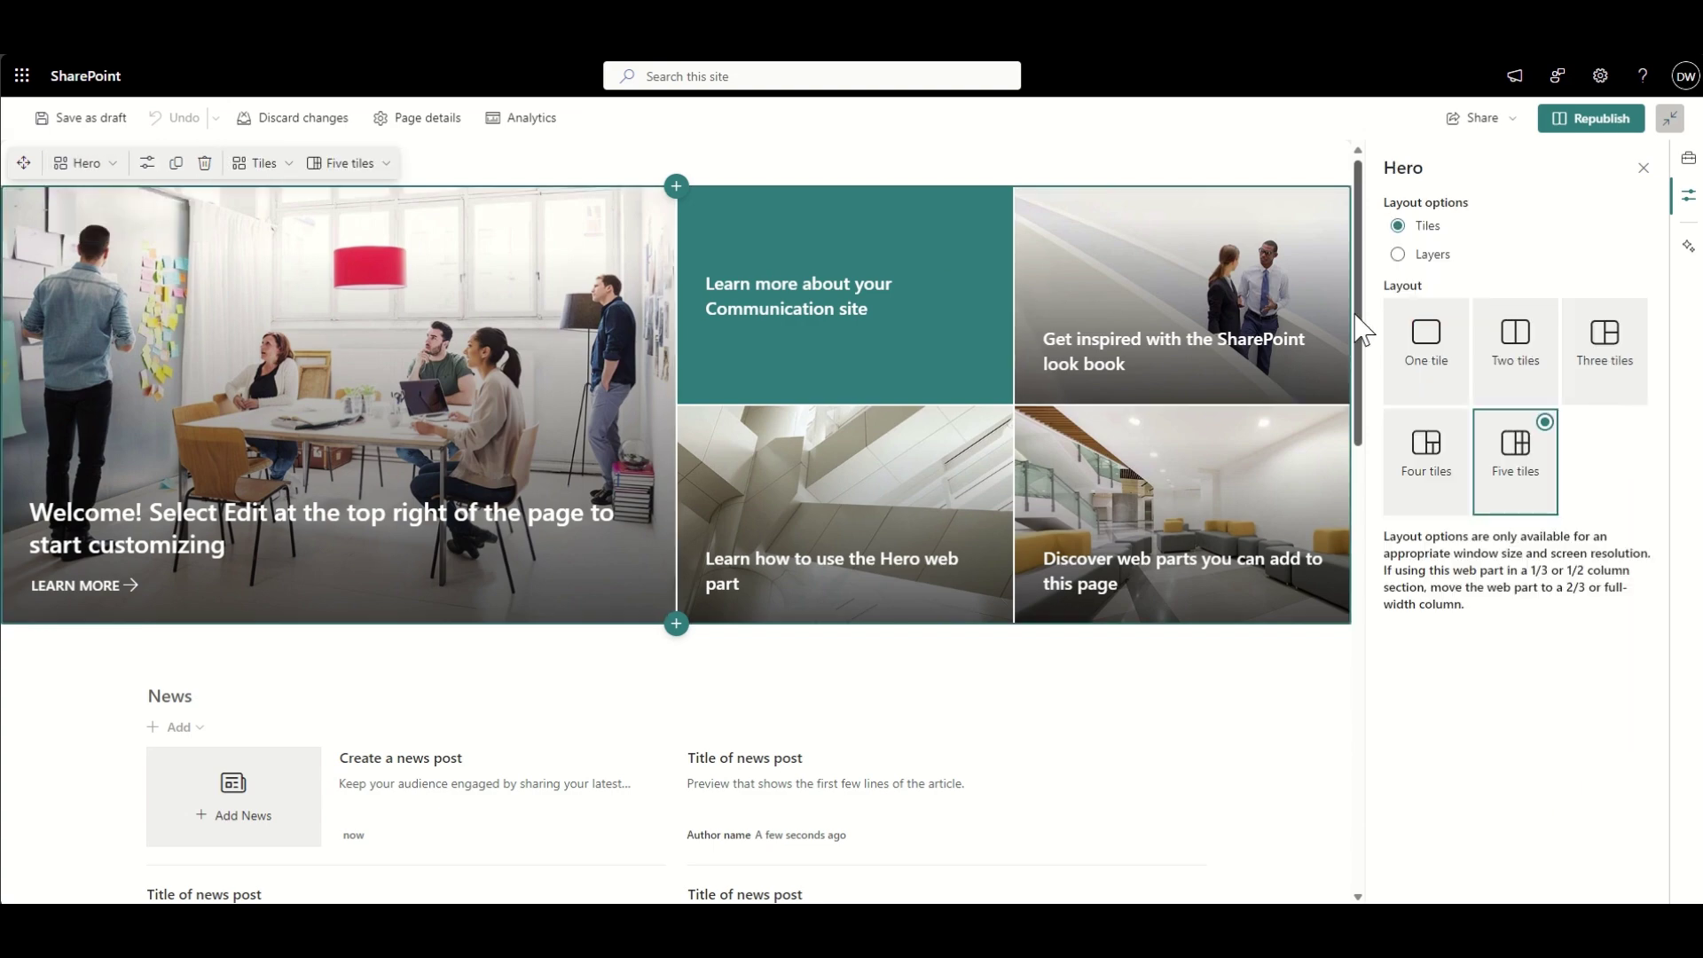
click(1410, 254)
Compare the Hero web part's five layers with the Hero tiles list in the notes
scroll(1247, 422, down, 15)
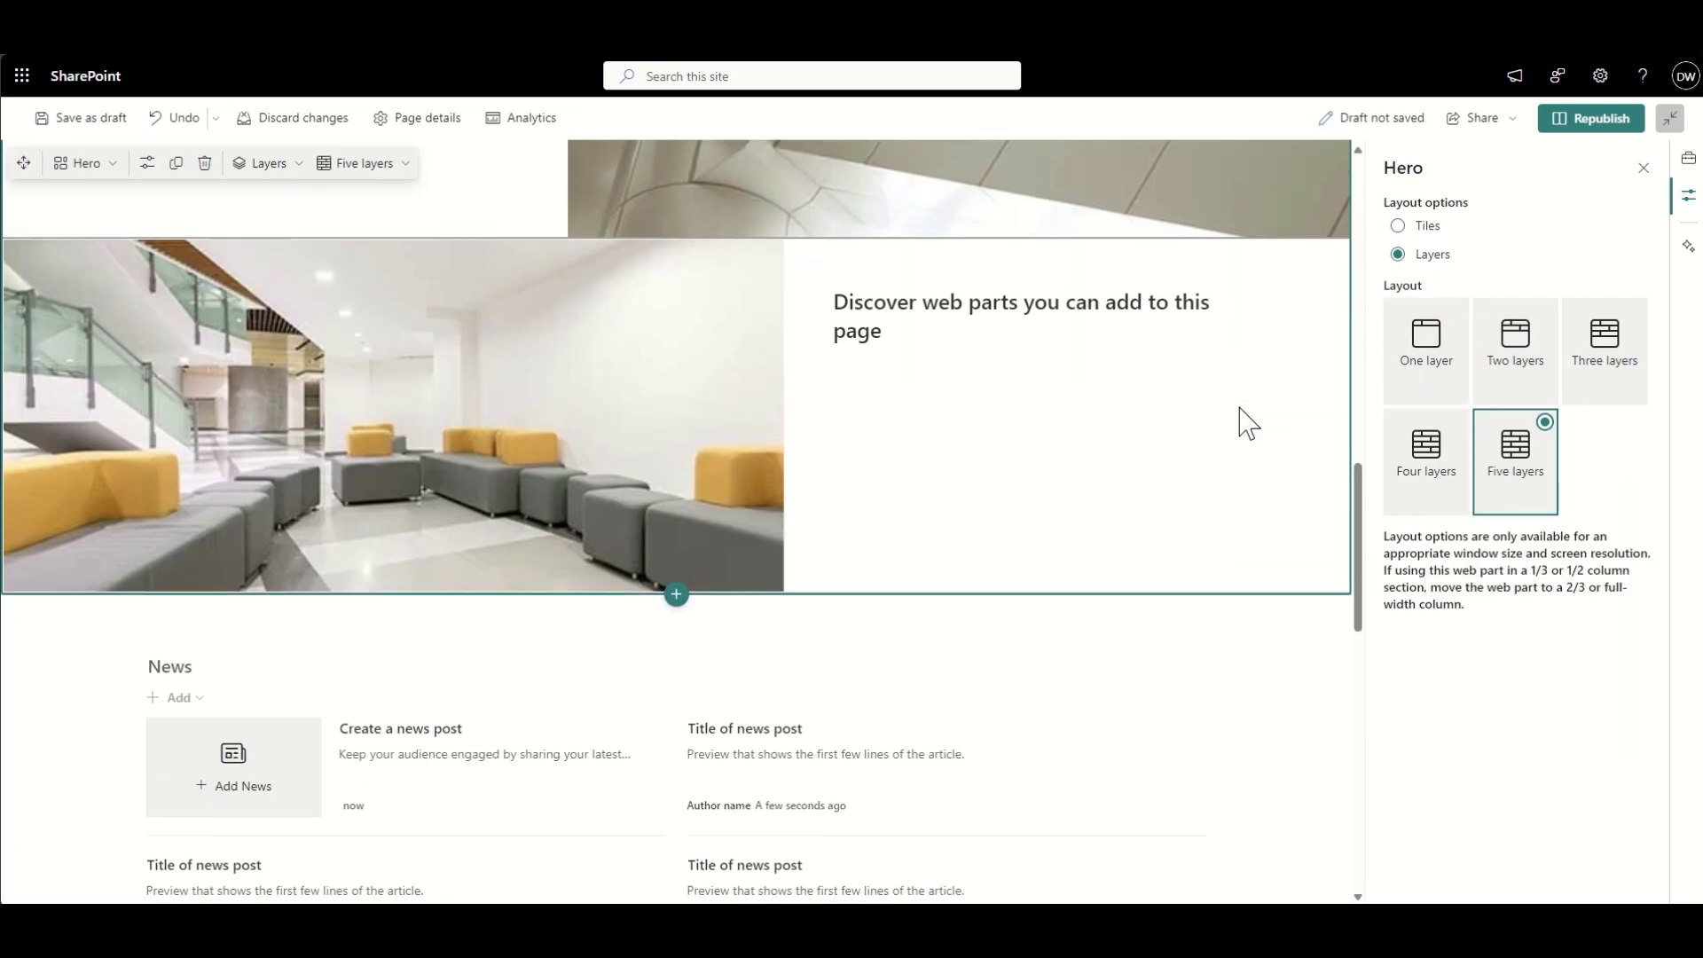
scroll(1239, 408, up, 4)
drag(1699, 200, 1295, 245)
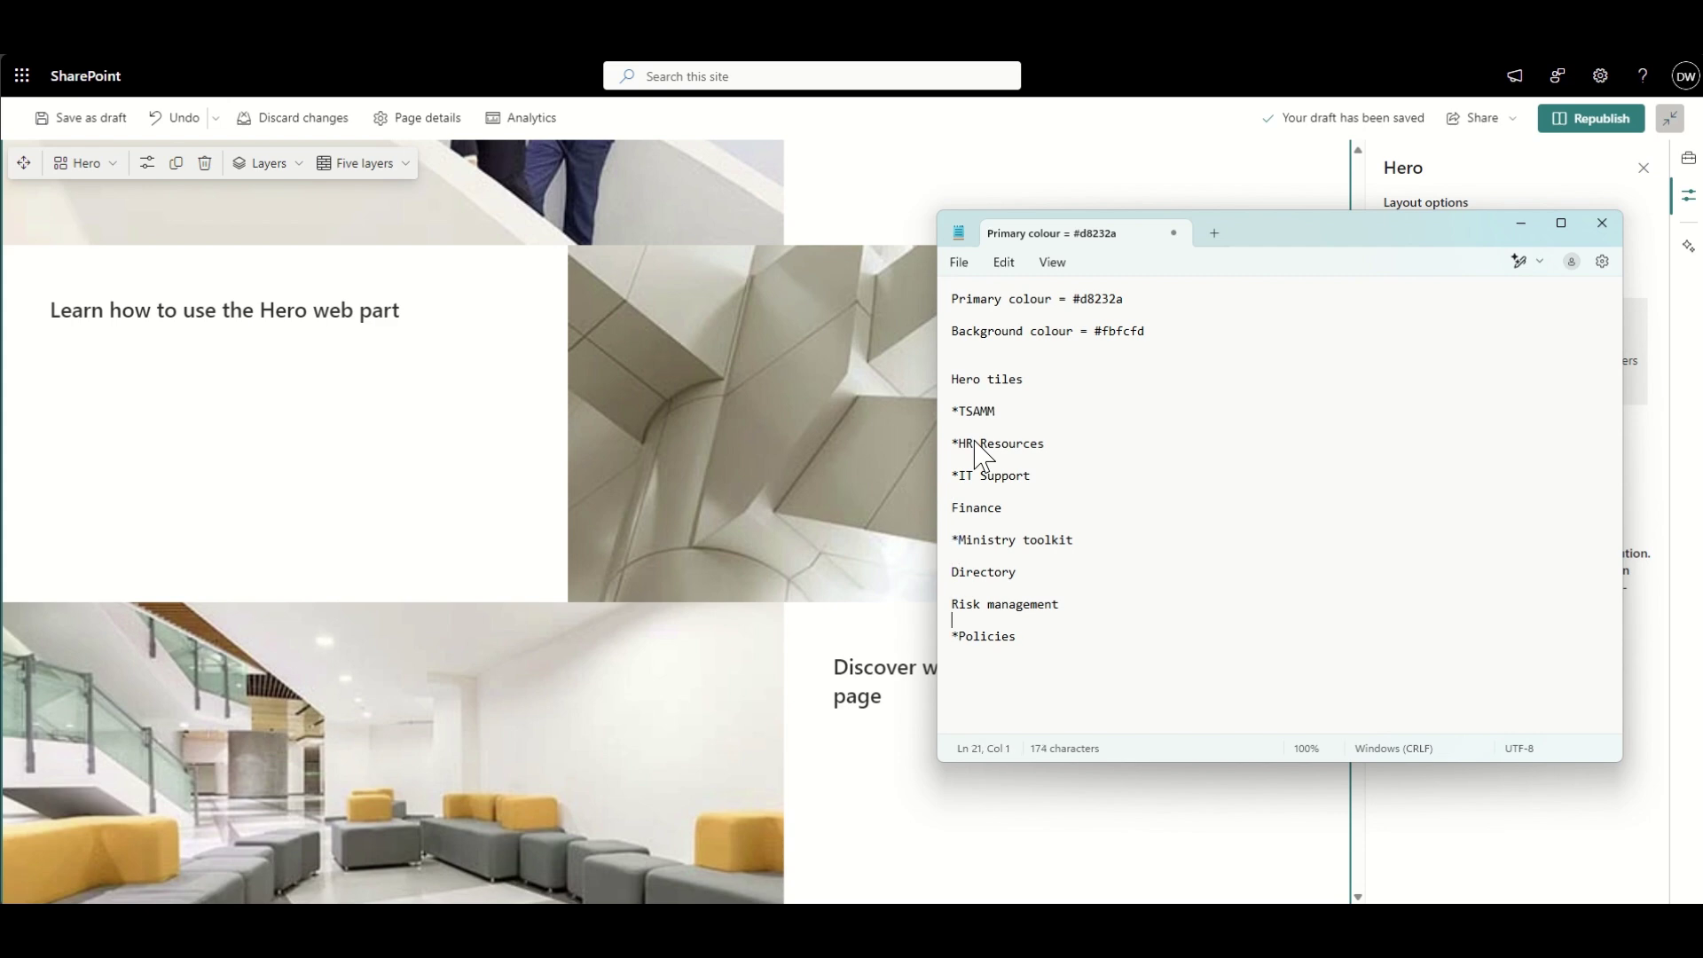
click(1520, 223)
scroll(1174, 411, up, 10)
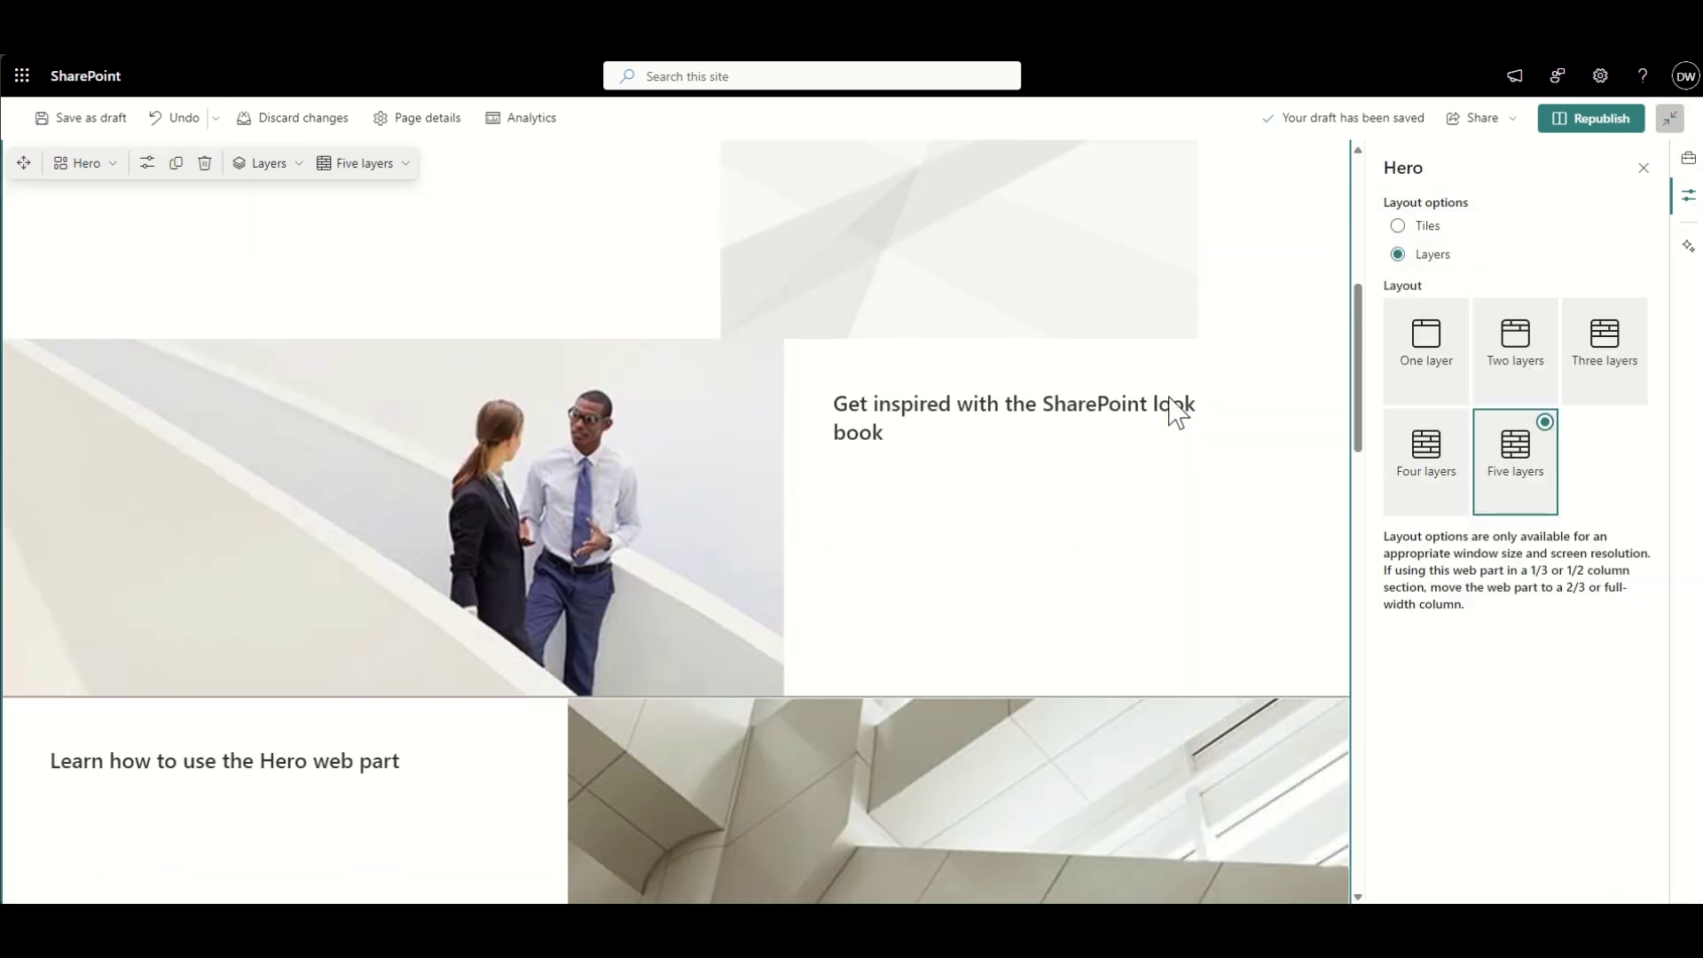
Set the first Hero layer's title to "The Salvation Army Mission Manager", copied from Copilot's link descriptions
click(1025, 321)
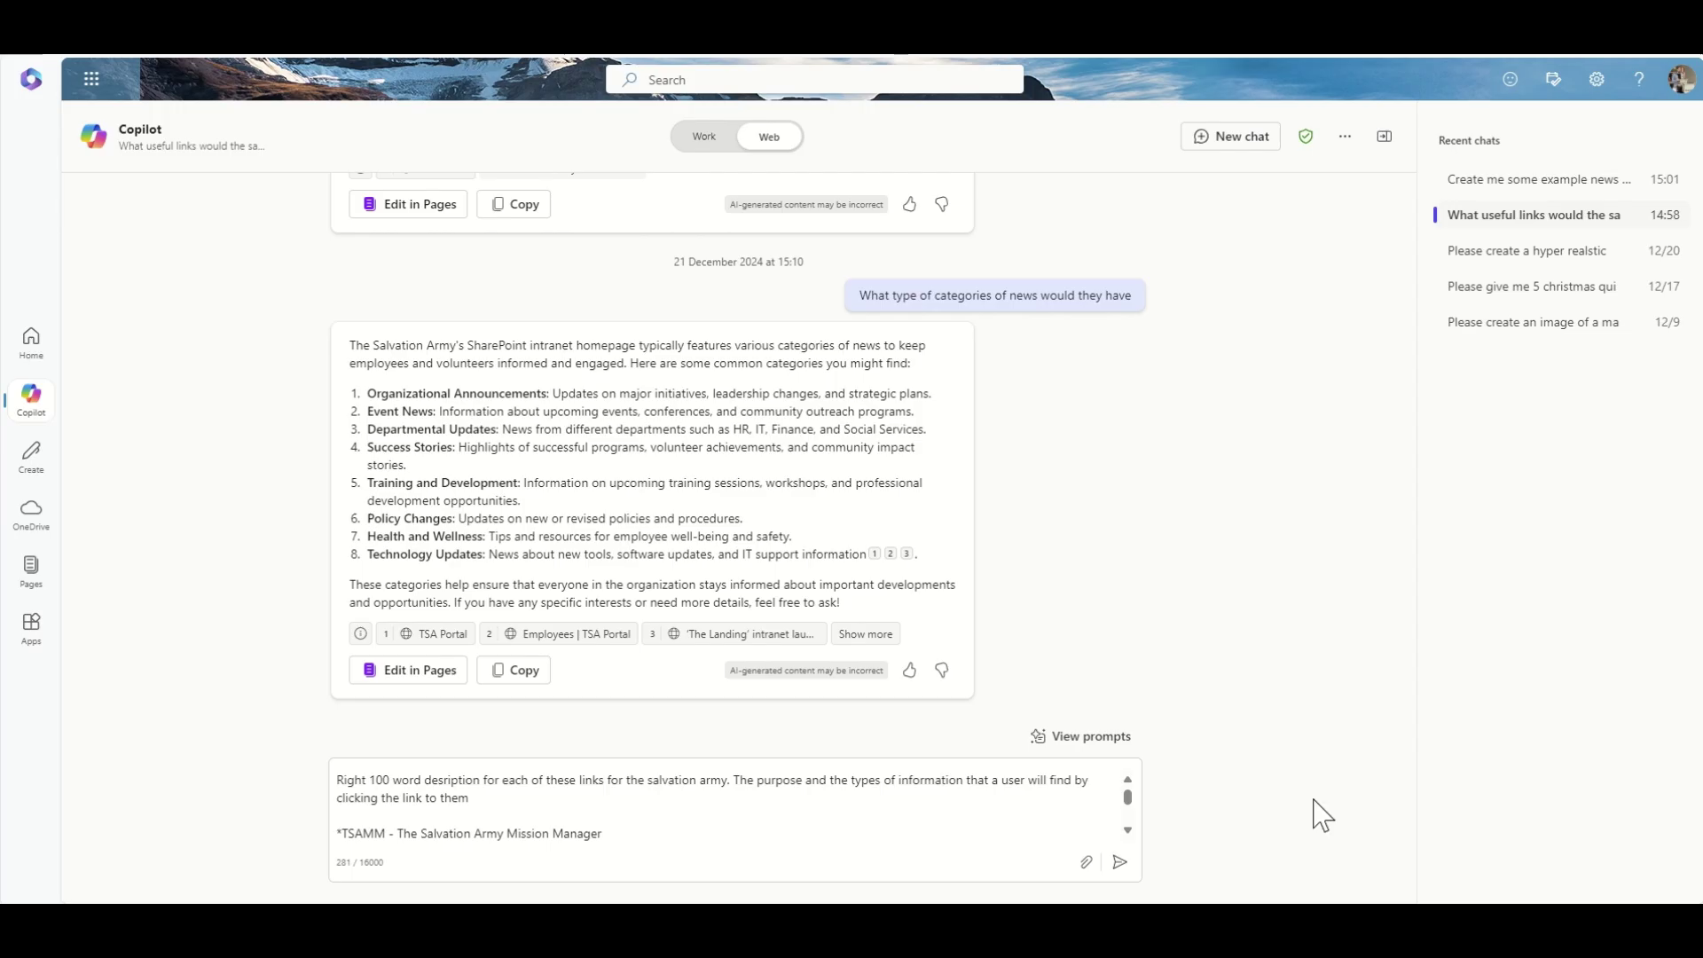
click(1119, 862)
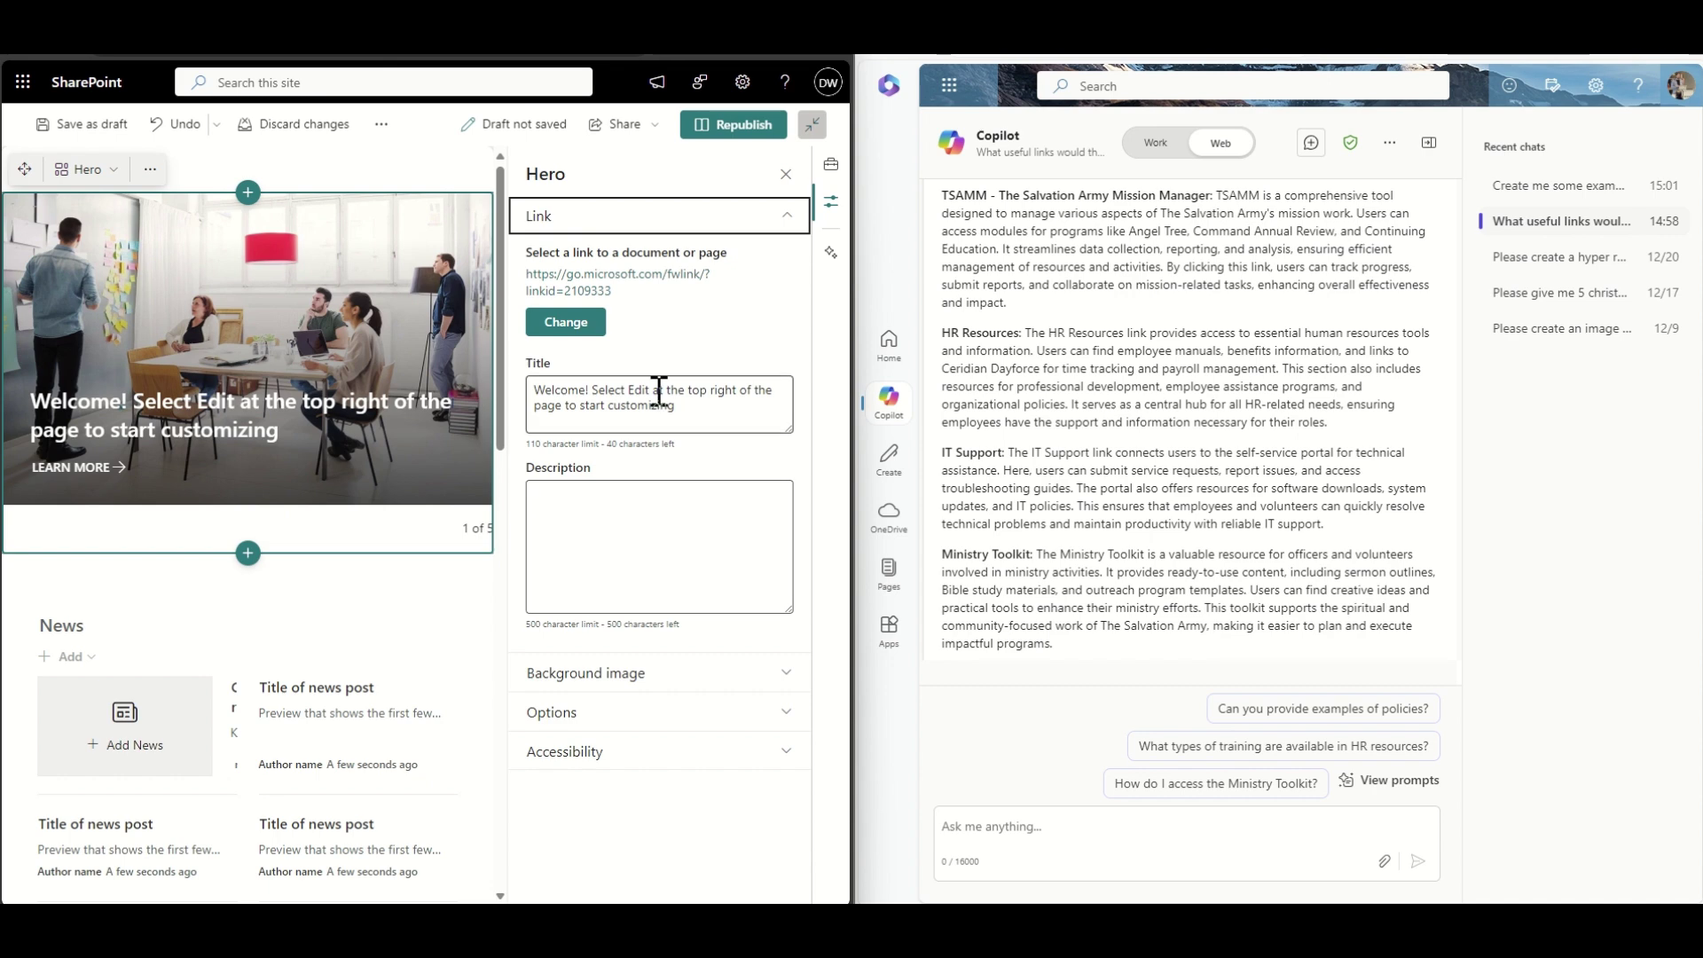
triple_click(659, 393)
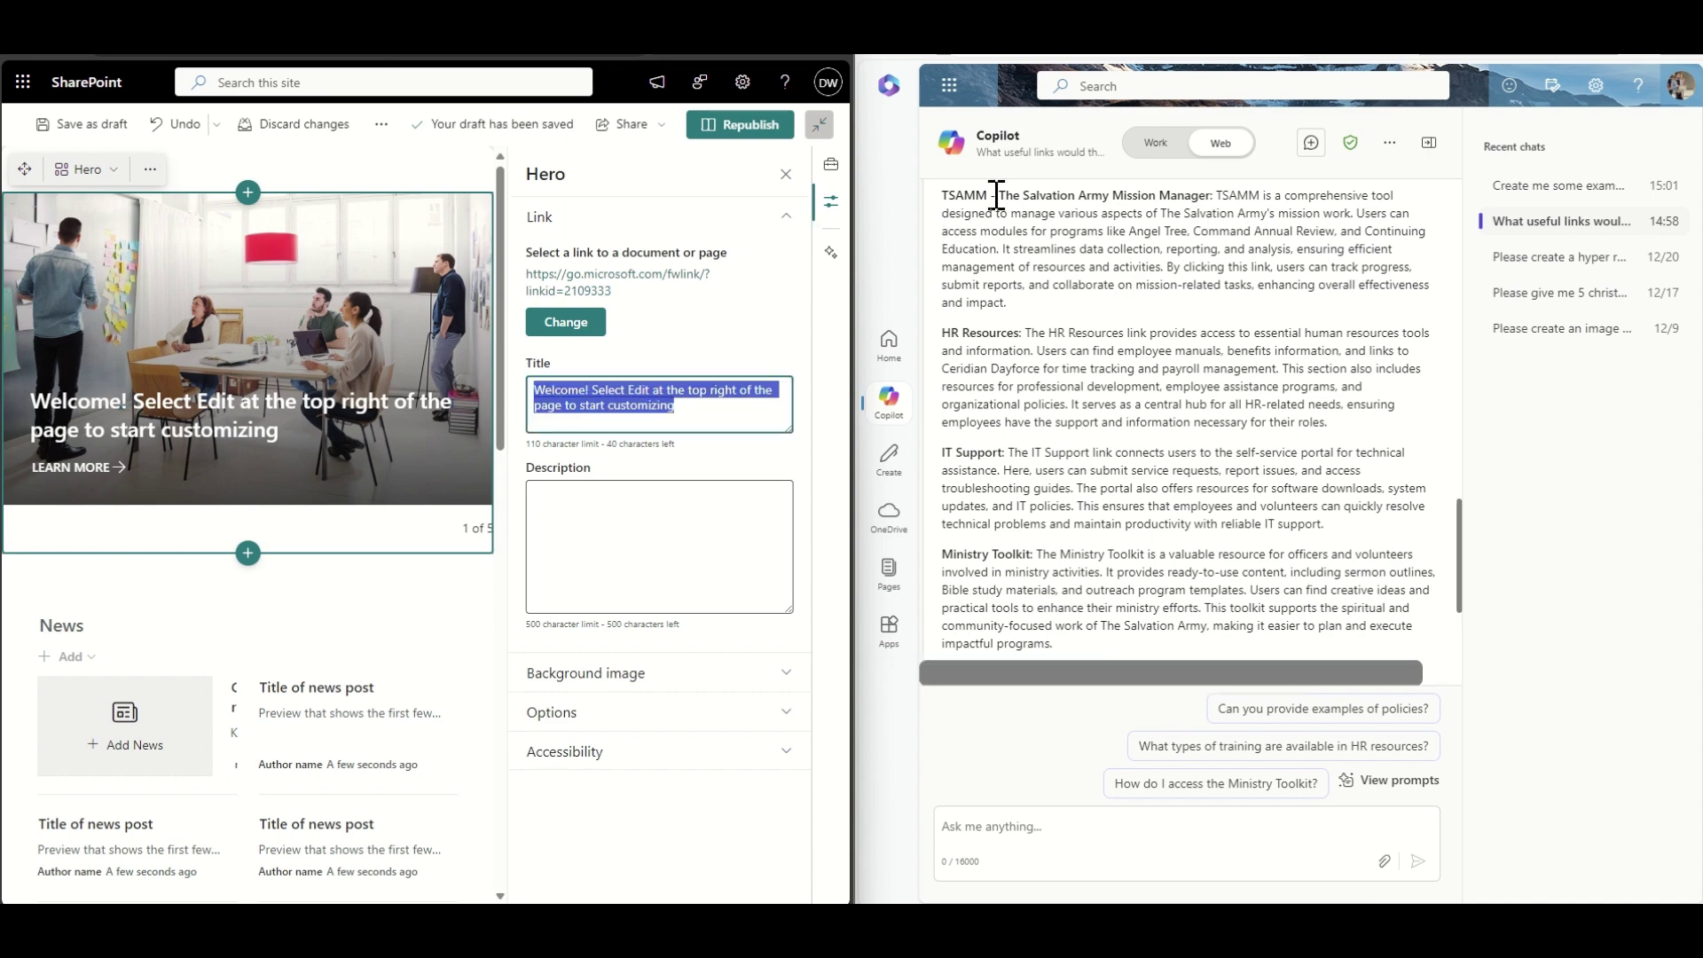
scroll(1212, 323, up, 2)
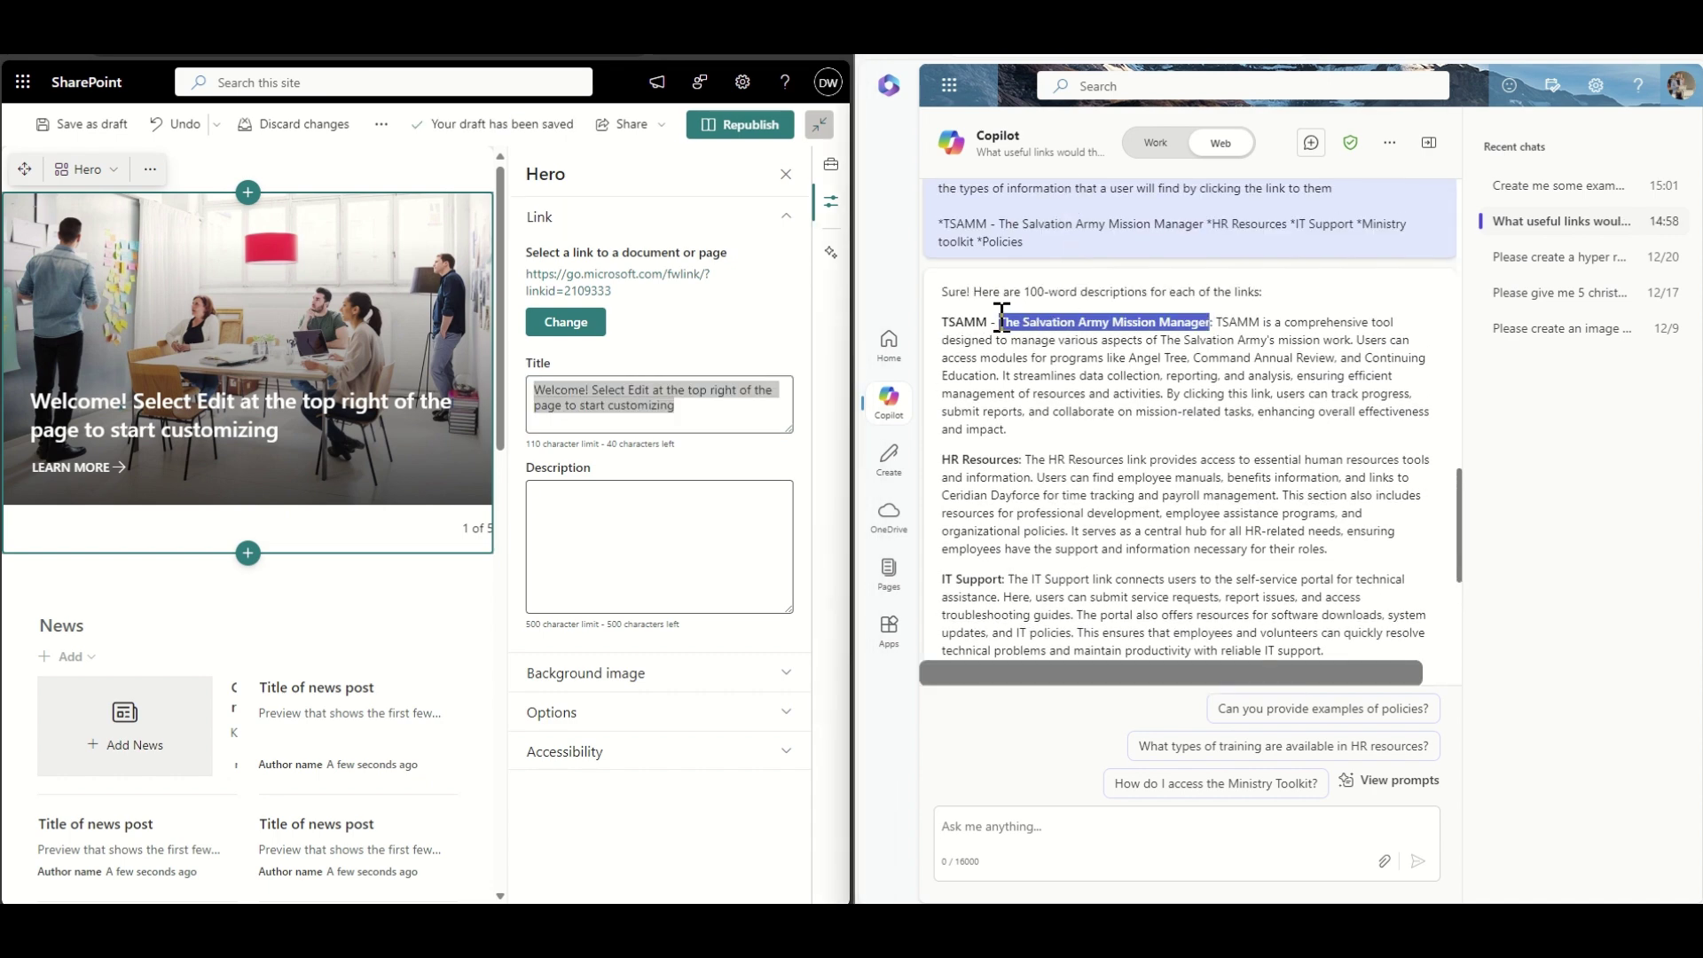
key(ctrl+c)
triple_click(659, 391)
key(ctrl+v)
Copy Copilot's TSAMM description into the first Hero layer's description
drag(1216, 322, 1007, 429)
key(ctrl+c)
click(646, 521)
key(ctrl+v)
Replace the first Hero layer's background with the stock photo of a man with crossed arms, found by searching "office"
click(652, 674)
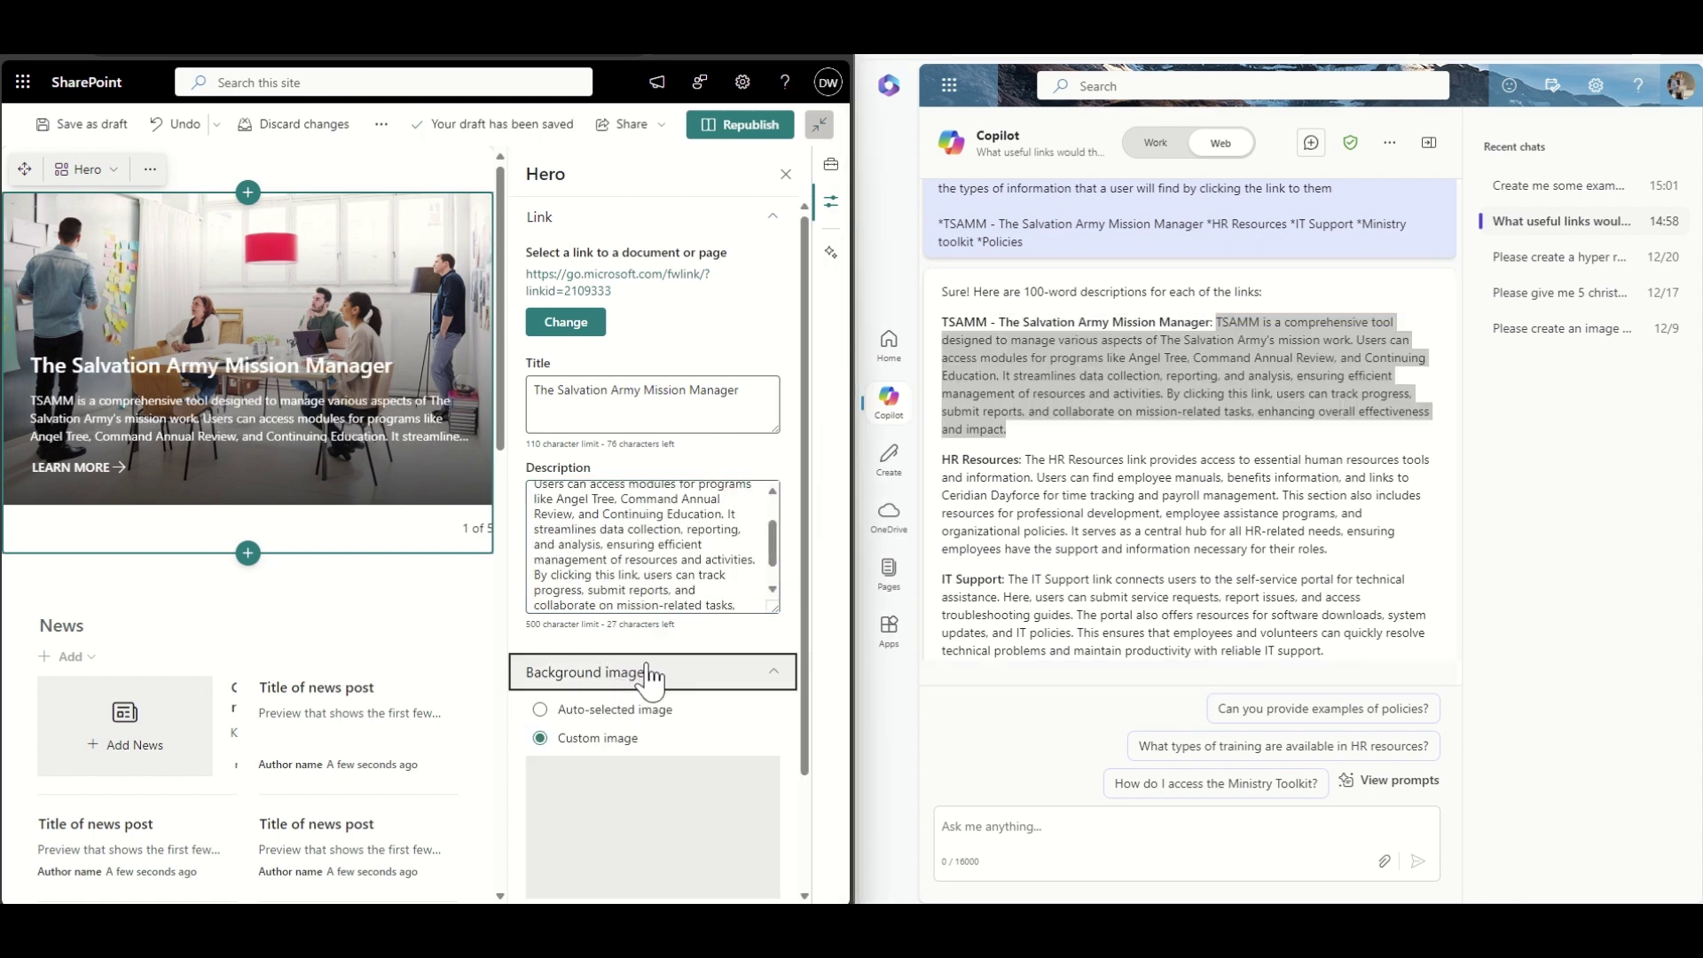
click(568, 783)
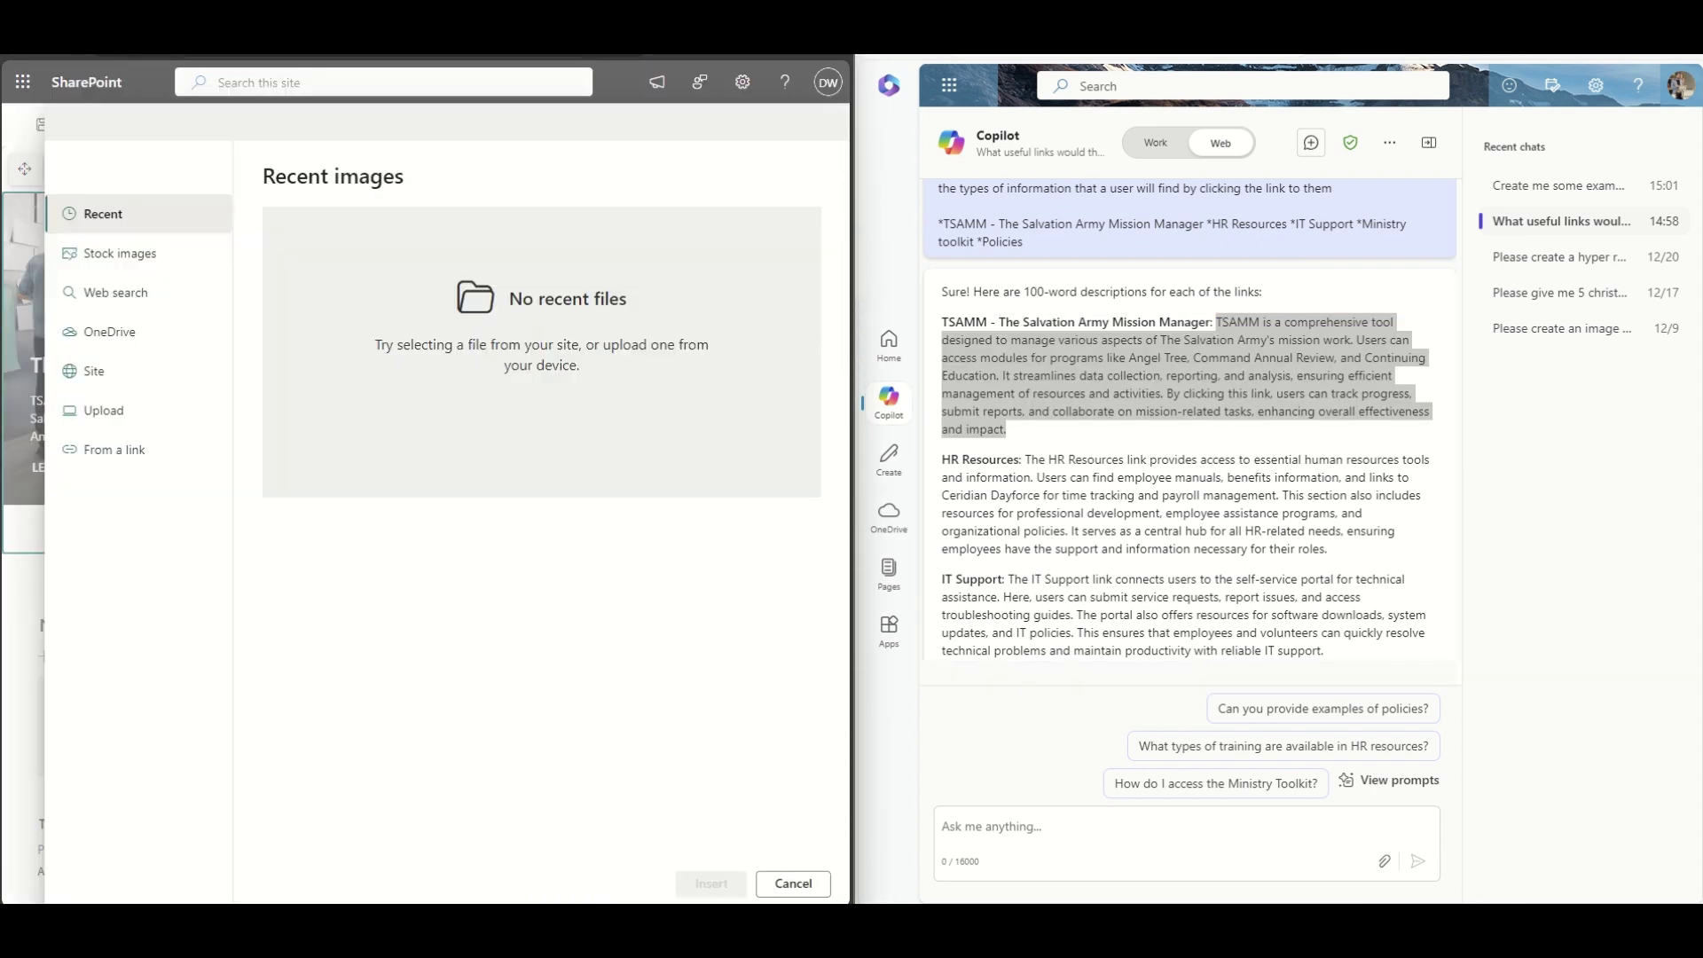
click(122, 253)
text(office)
drag(854, 181, 1215, 186)
click(1128, 303)
click(1014, 881)
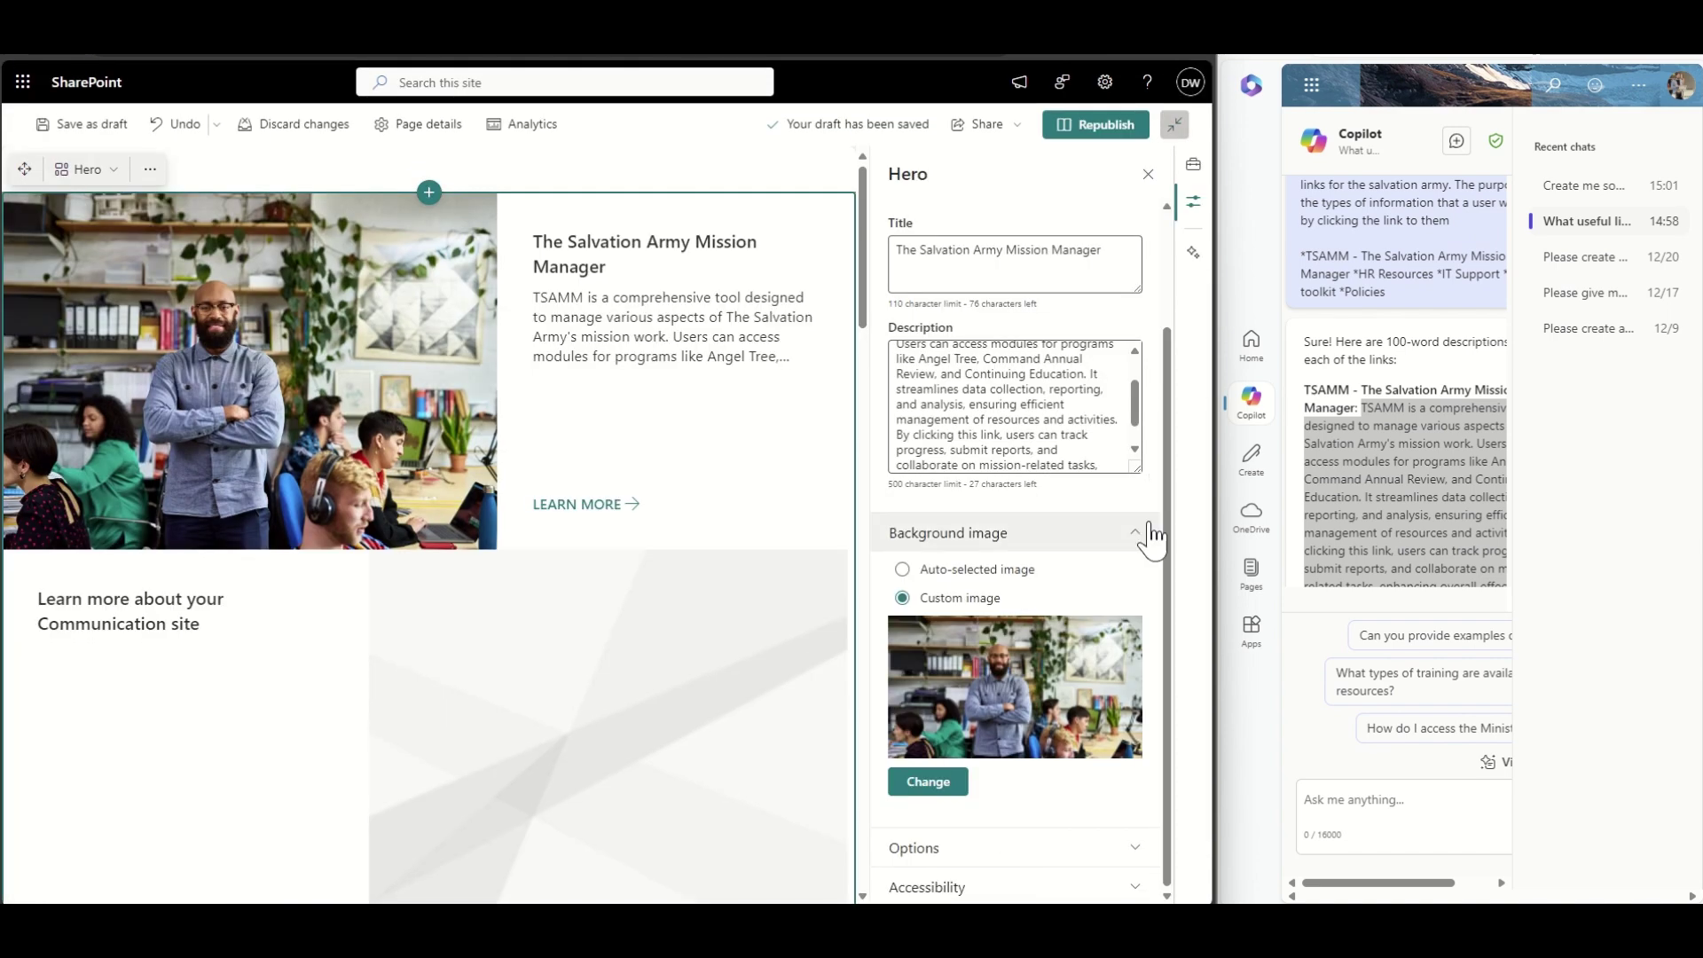
Set the first Hero layer's topic heading text to "TSAMM", copied from Copilot
click(1029, 847)
scroll(1027, 635, down, 4)
double_click(1326, 390)
key(ctrl+c)
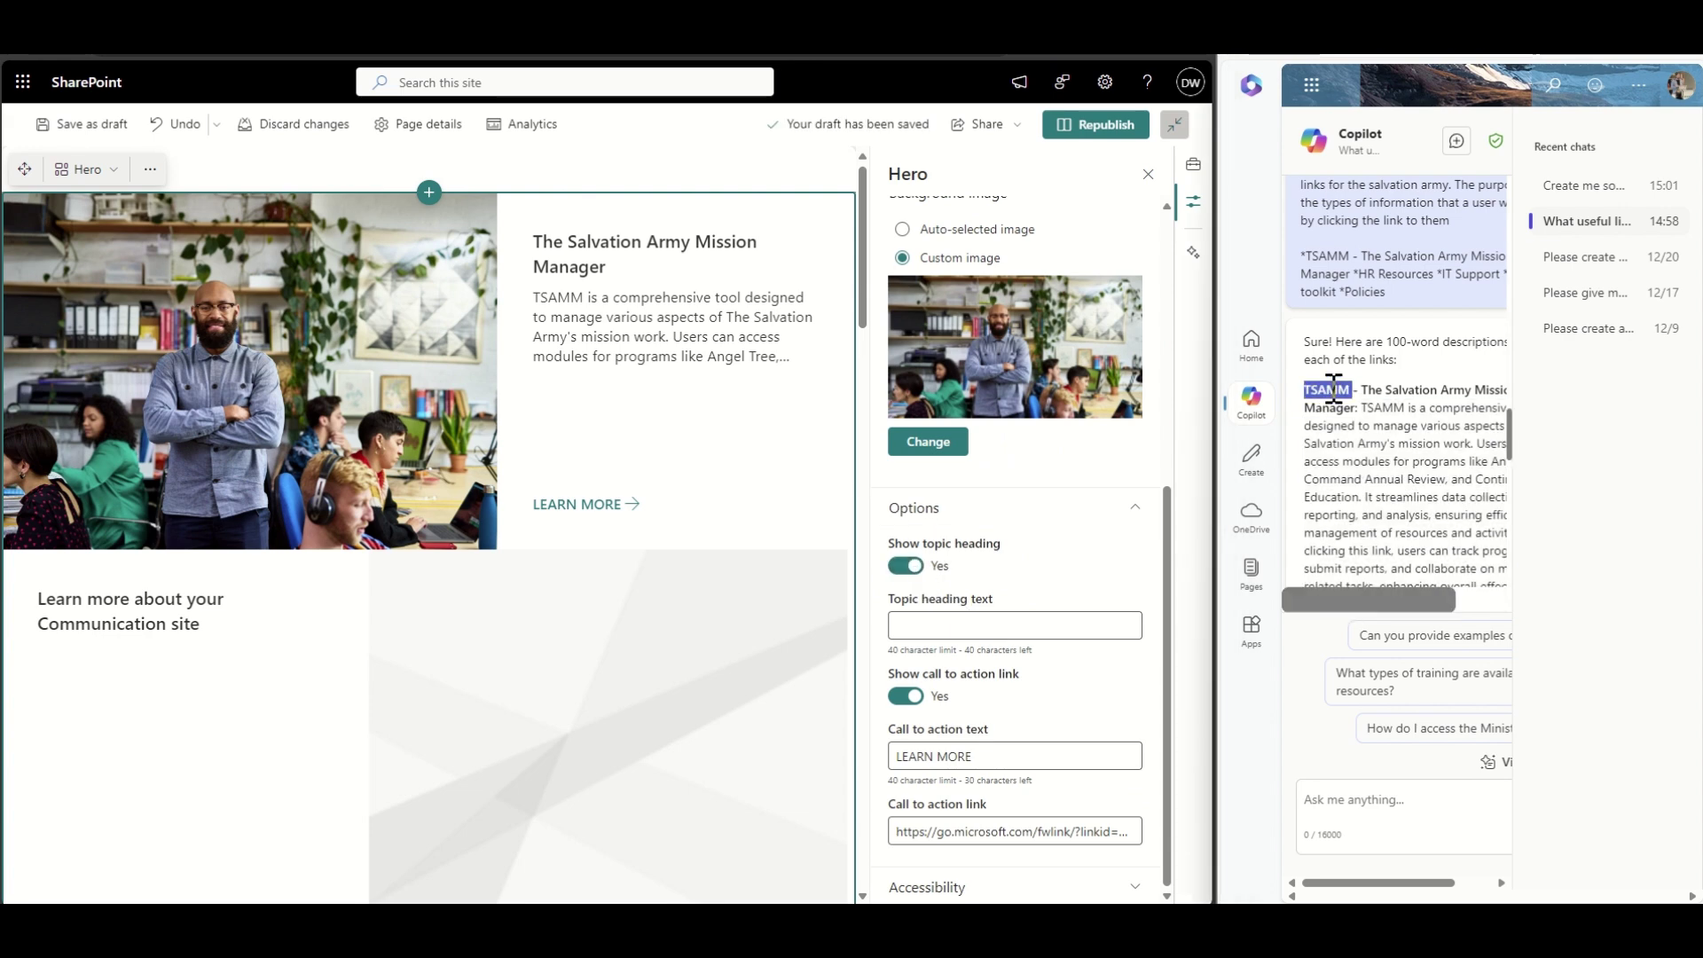
click(931, 625)
key(ctrl+v)
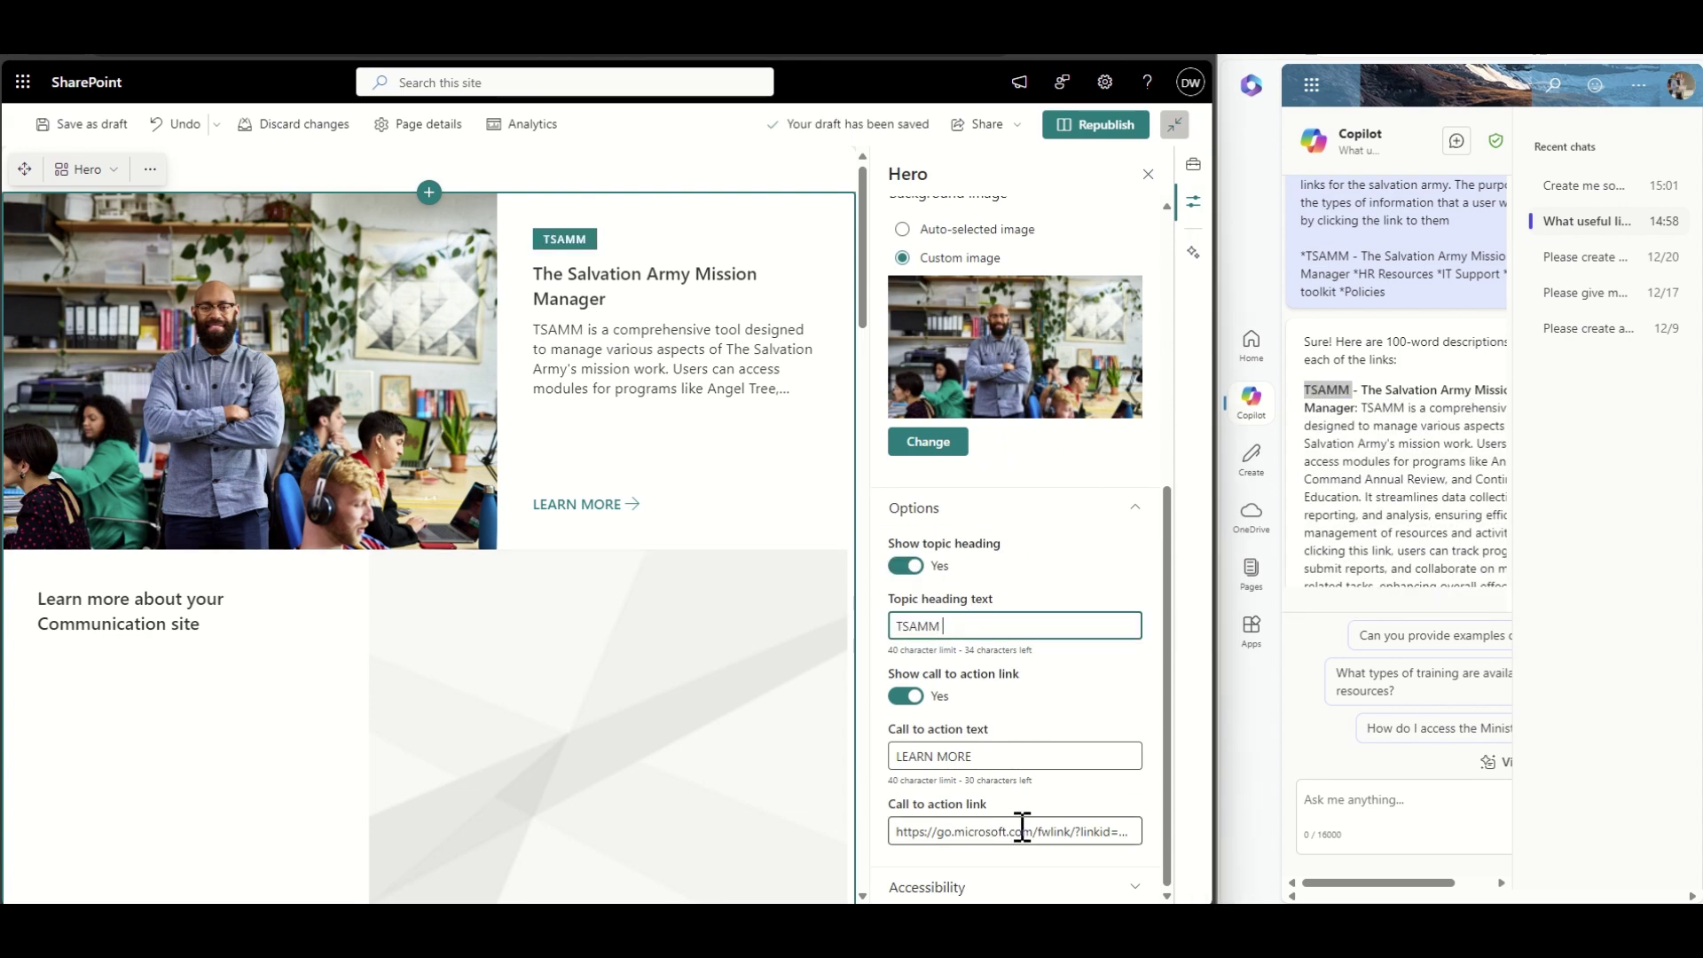
Open the second Hero layer for editing and change its title to "People Resources"
scroll(471, 695, down, 2)
click(681, 660)
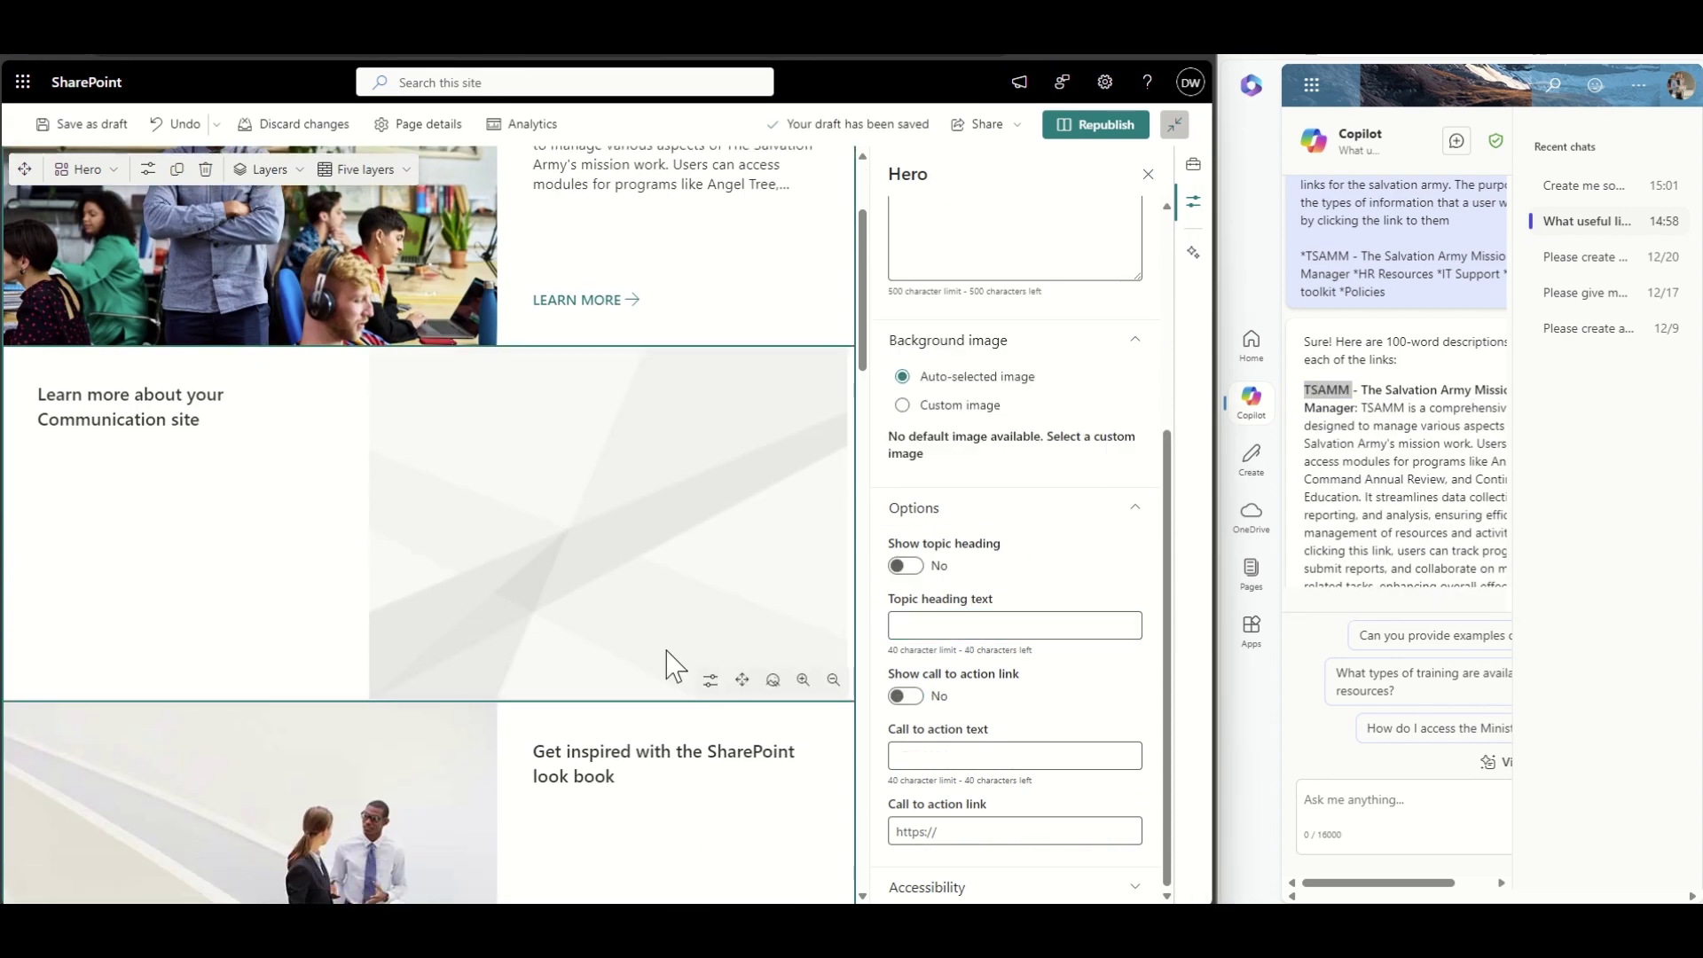
scroll(1349, 421, down, 1)
scroll(1349, 426, down, 3)
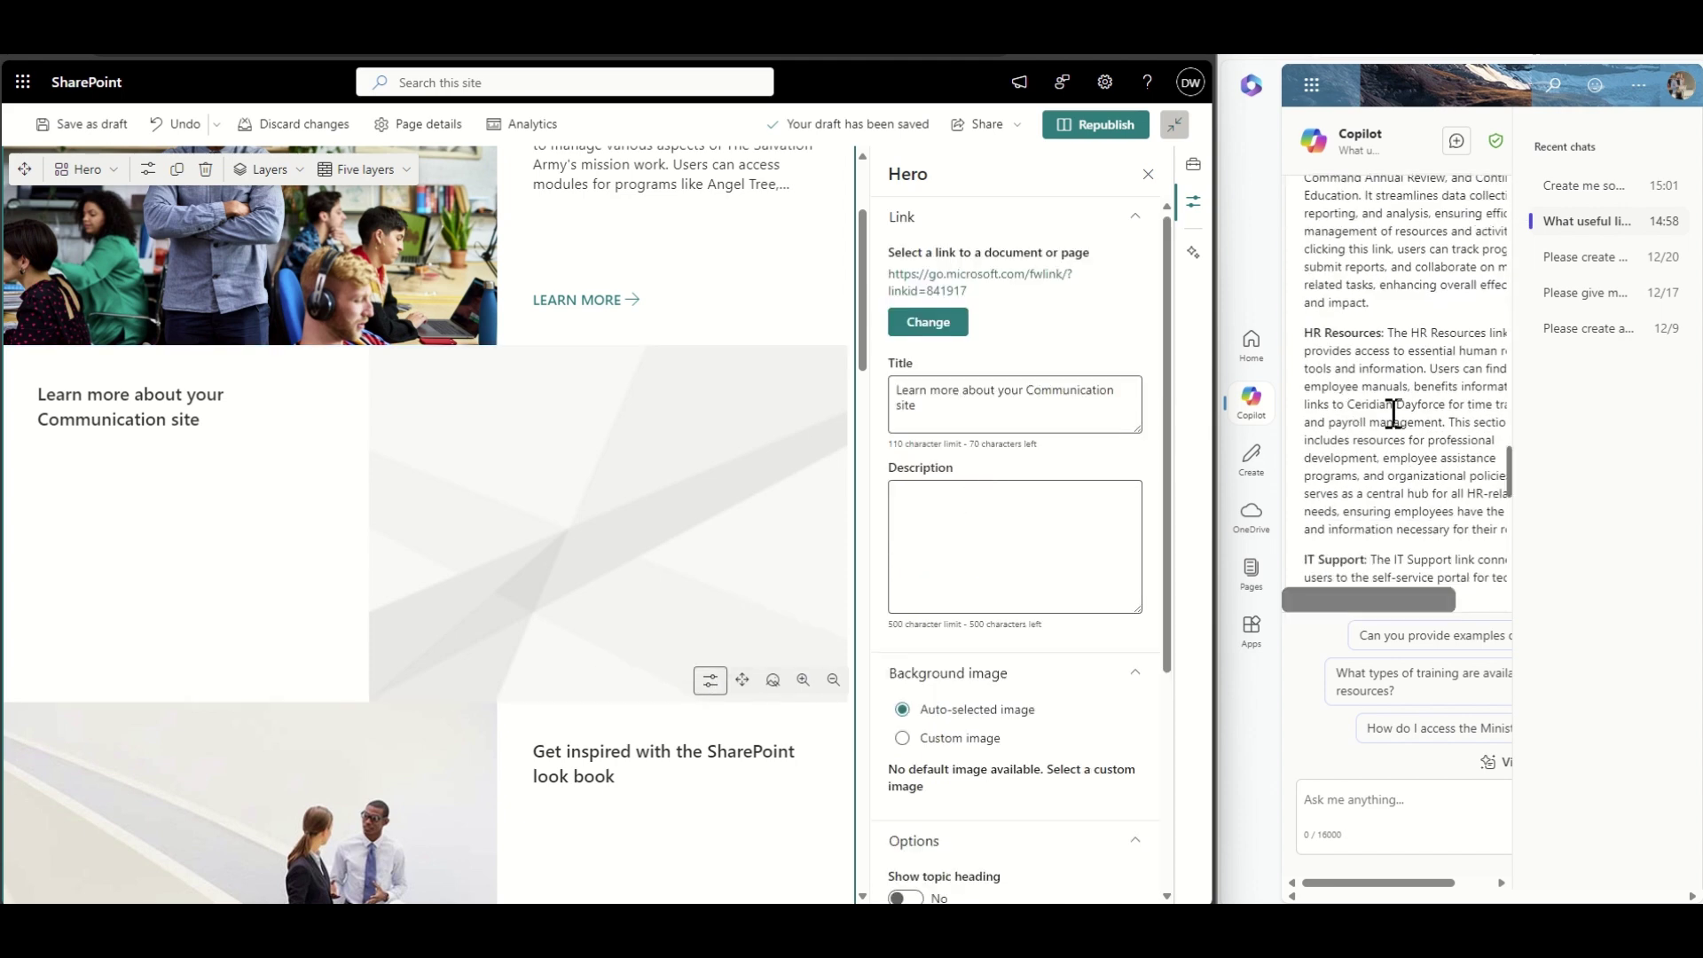
drag(1381, 403, 1310, 406)
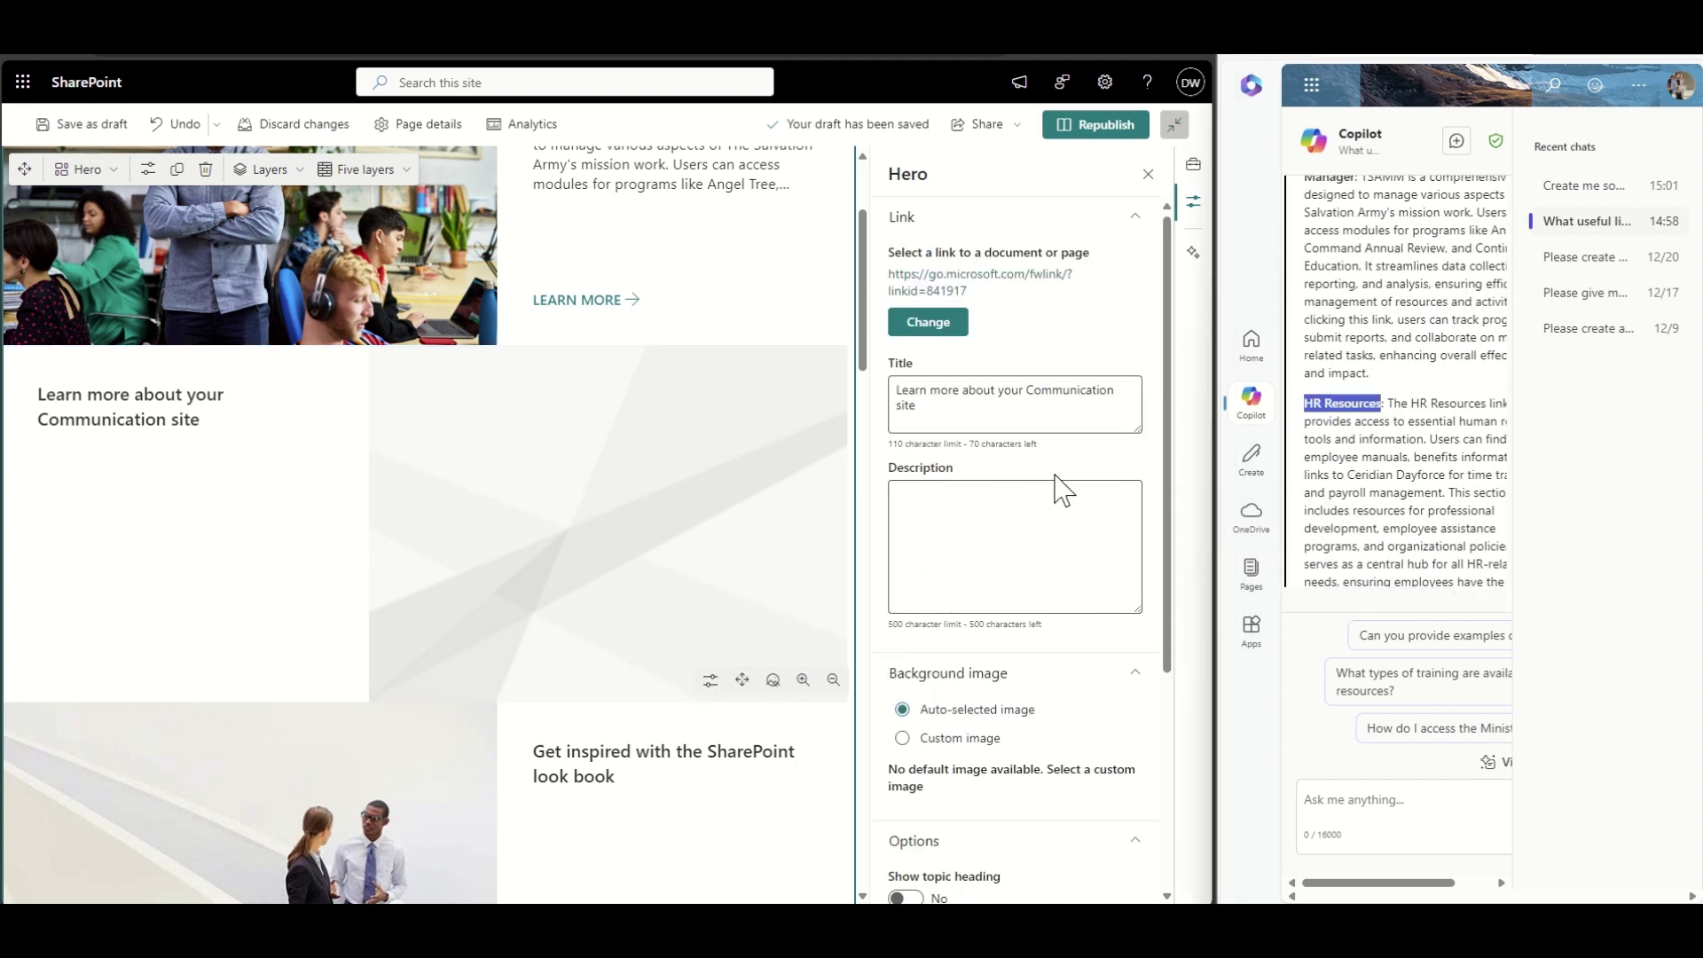
click(1004, 435)
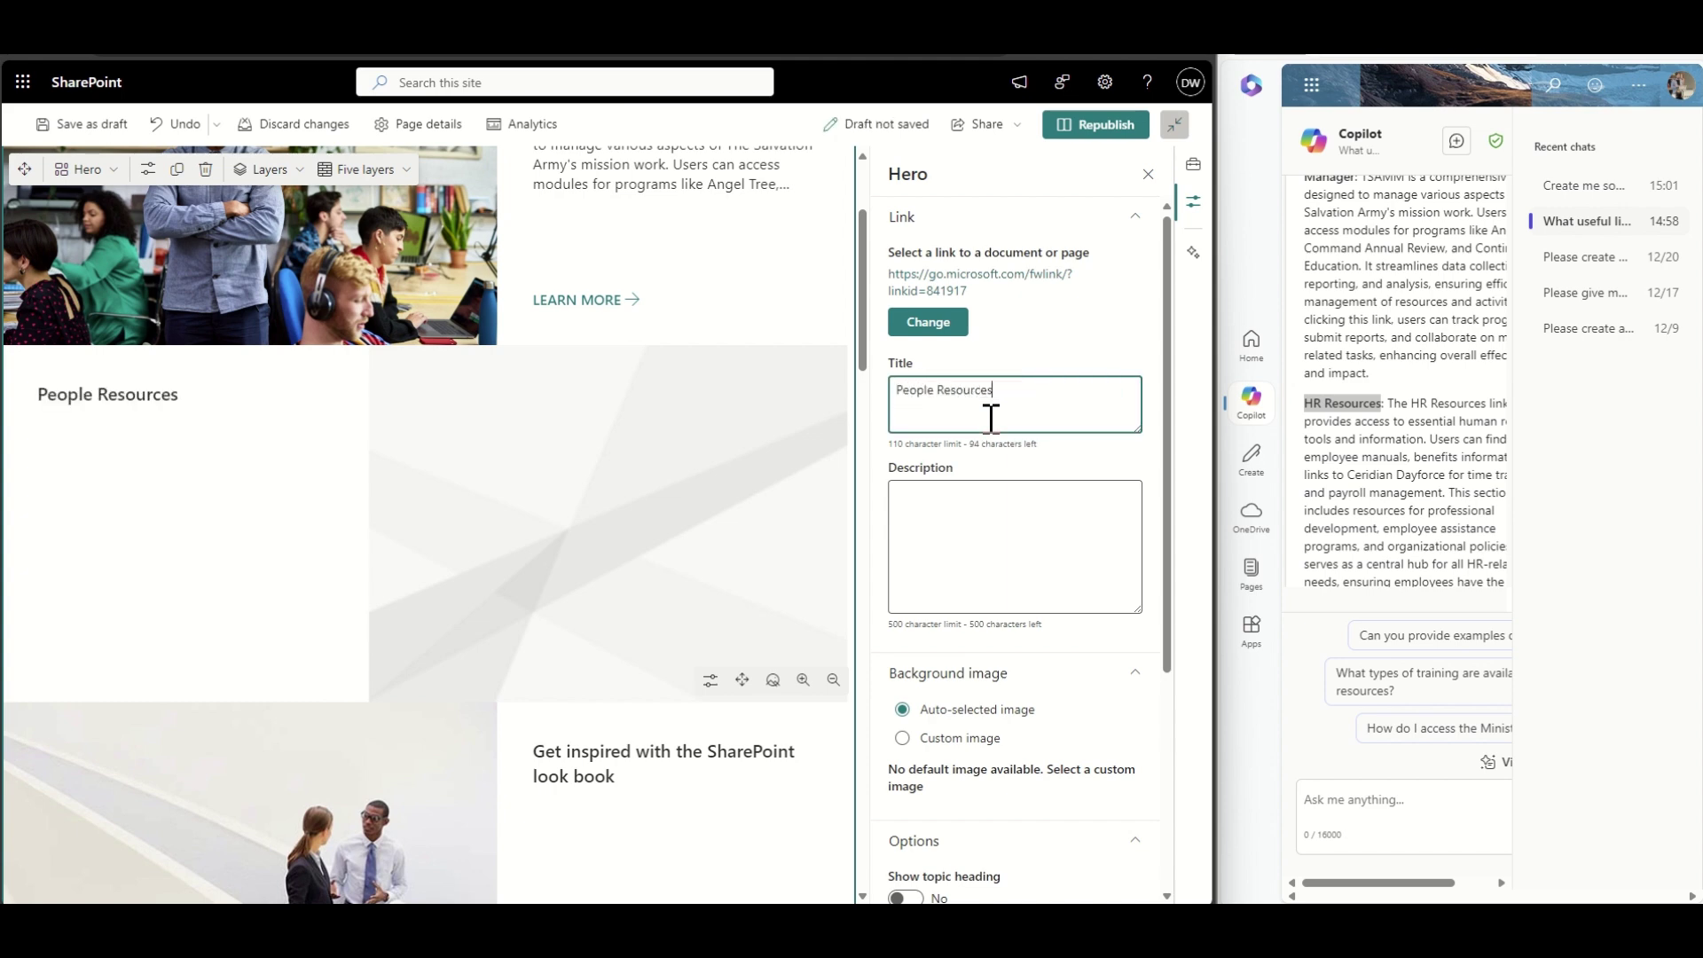
Copy Copilot's HR Resources description into the People Resources layer's description
mouse_move(1387, 404)
mouse_down()
mouse_move(1465, 498)
mouse_move(1410, 389)
mouse_up()
key(ctrl+c)
click(959, 492)
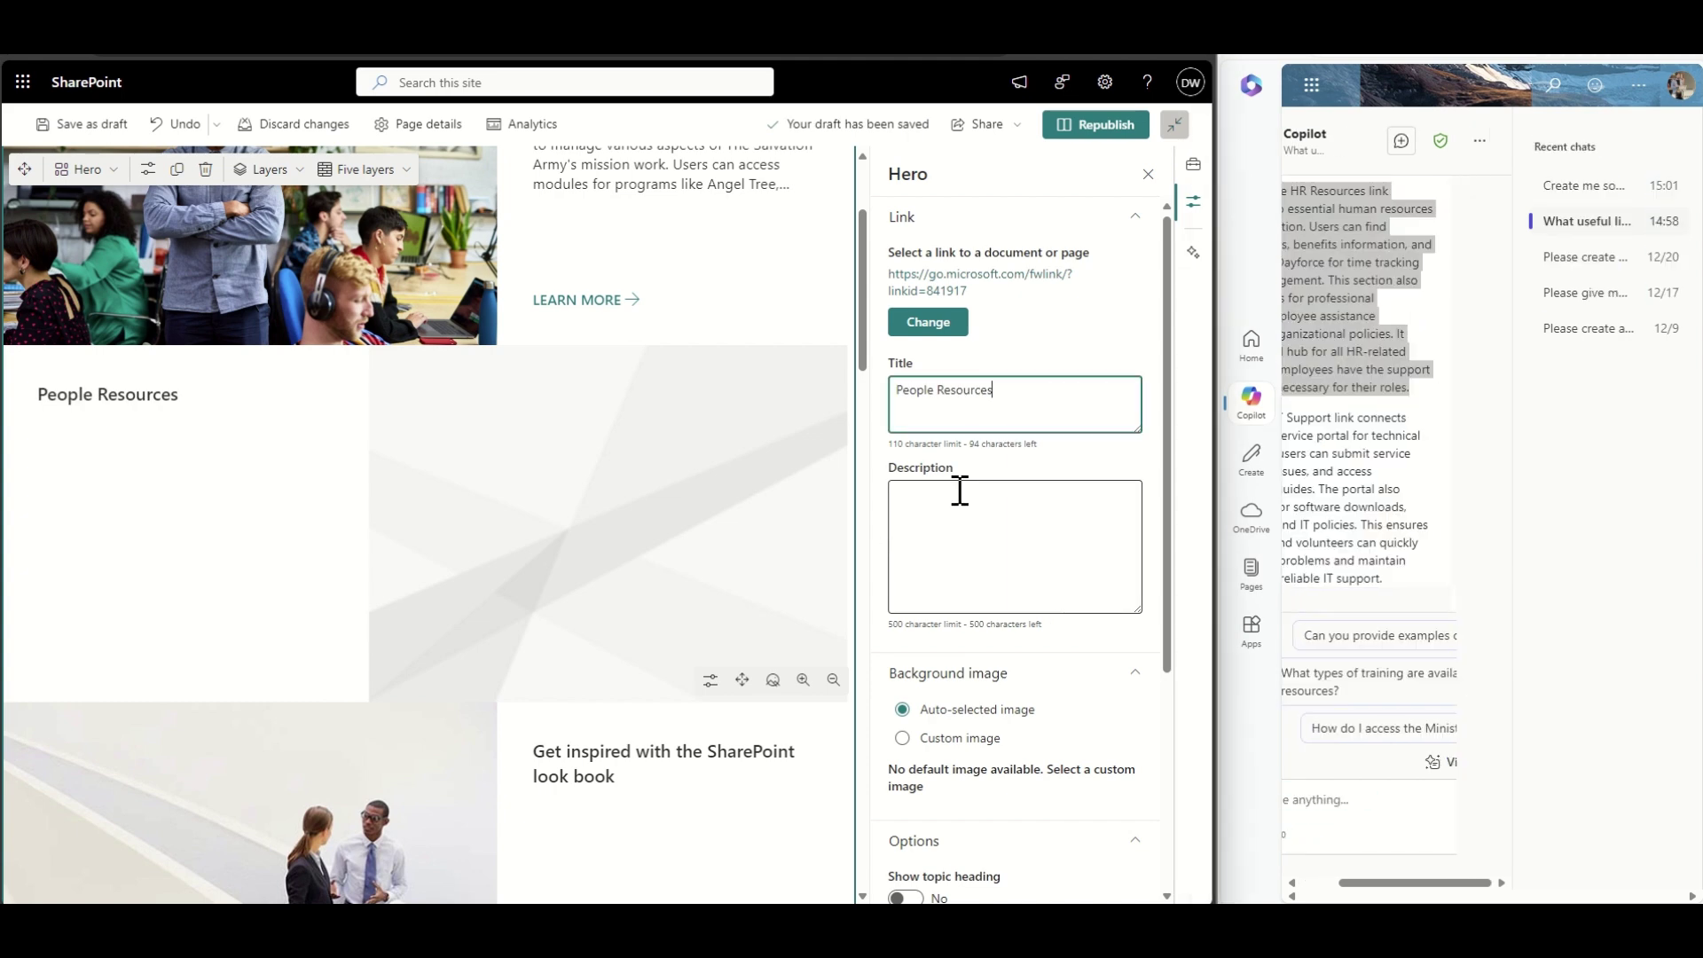
key(ctrl+v)
scroll(887, 741, down, 4)
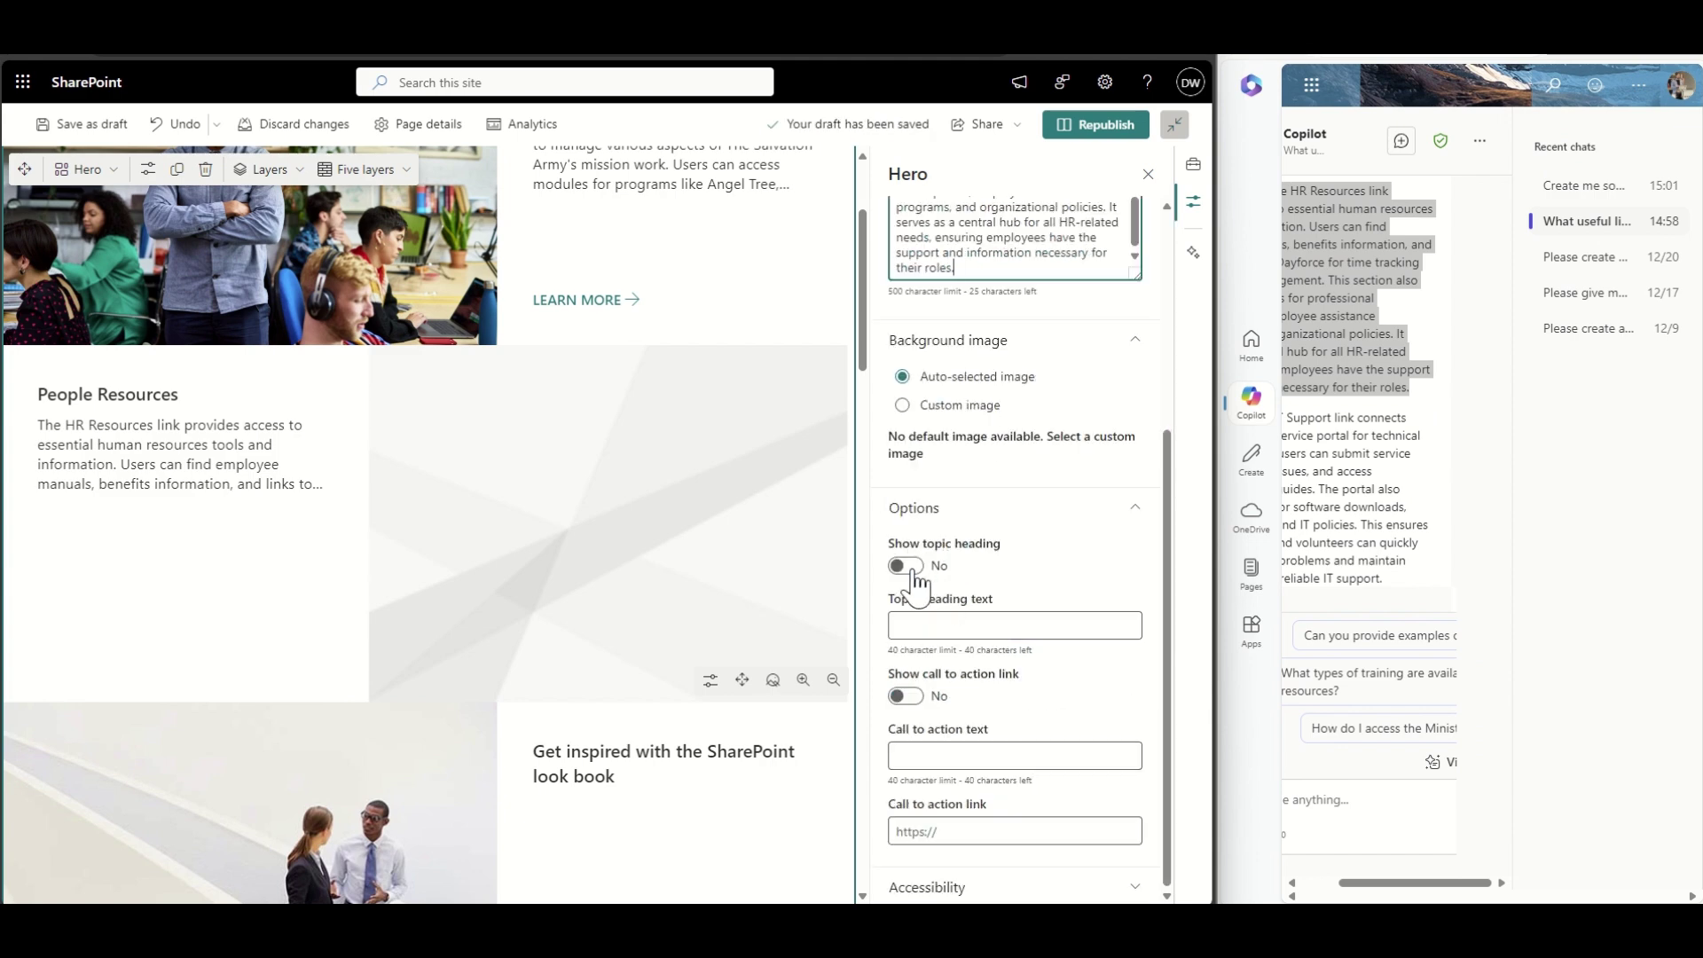
text(Huam)
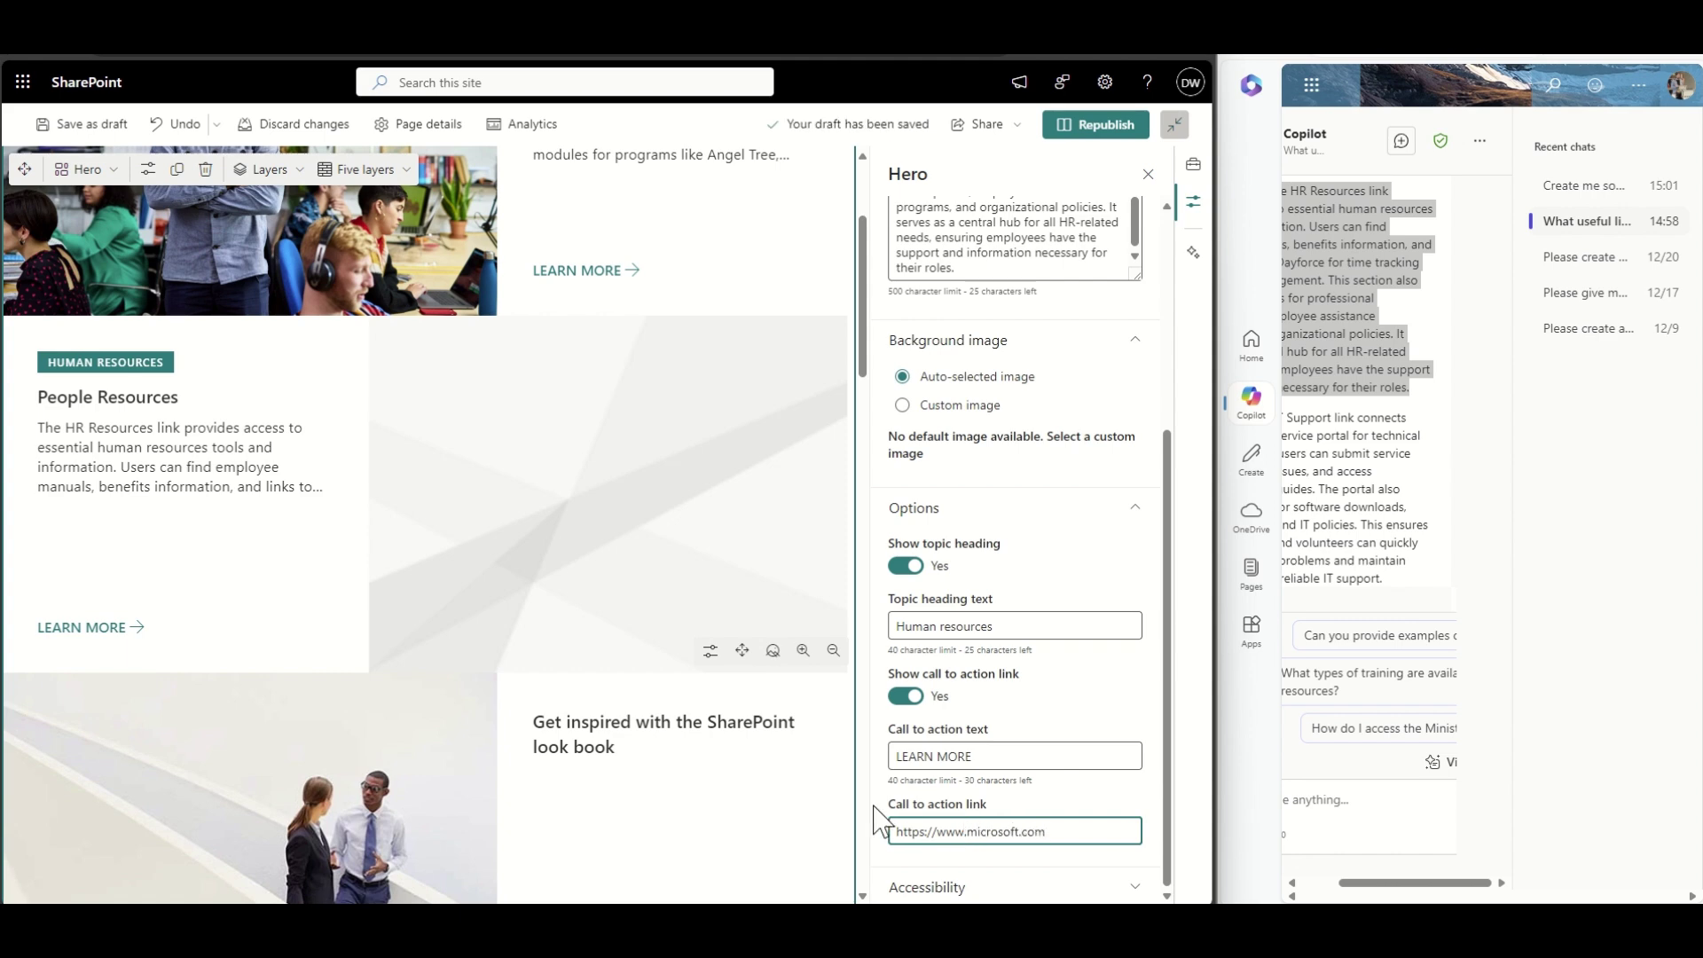
click(770, 652)
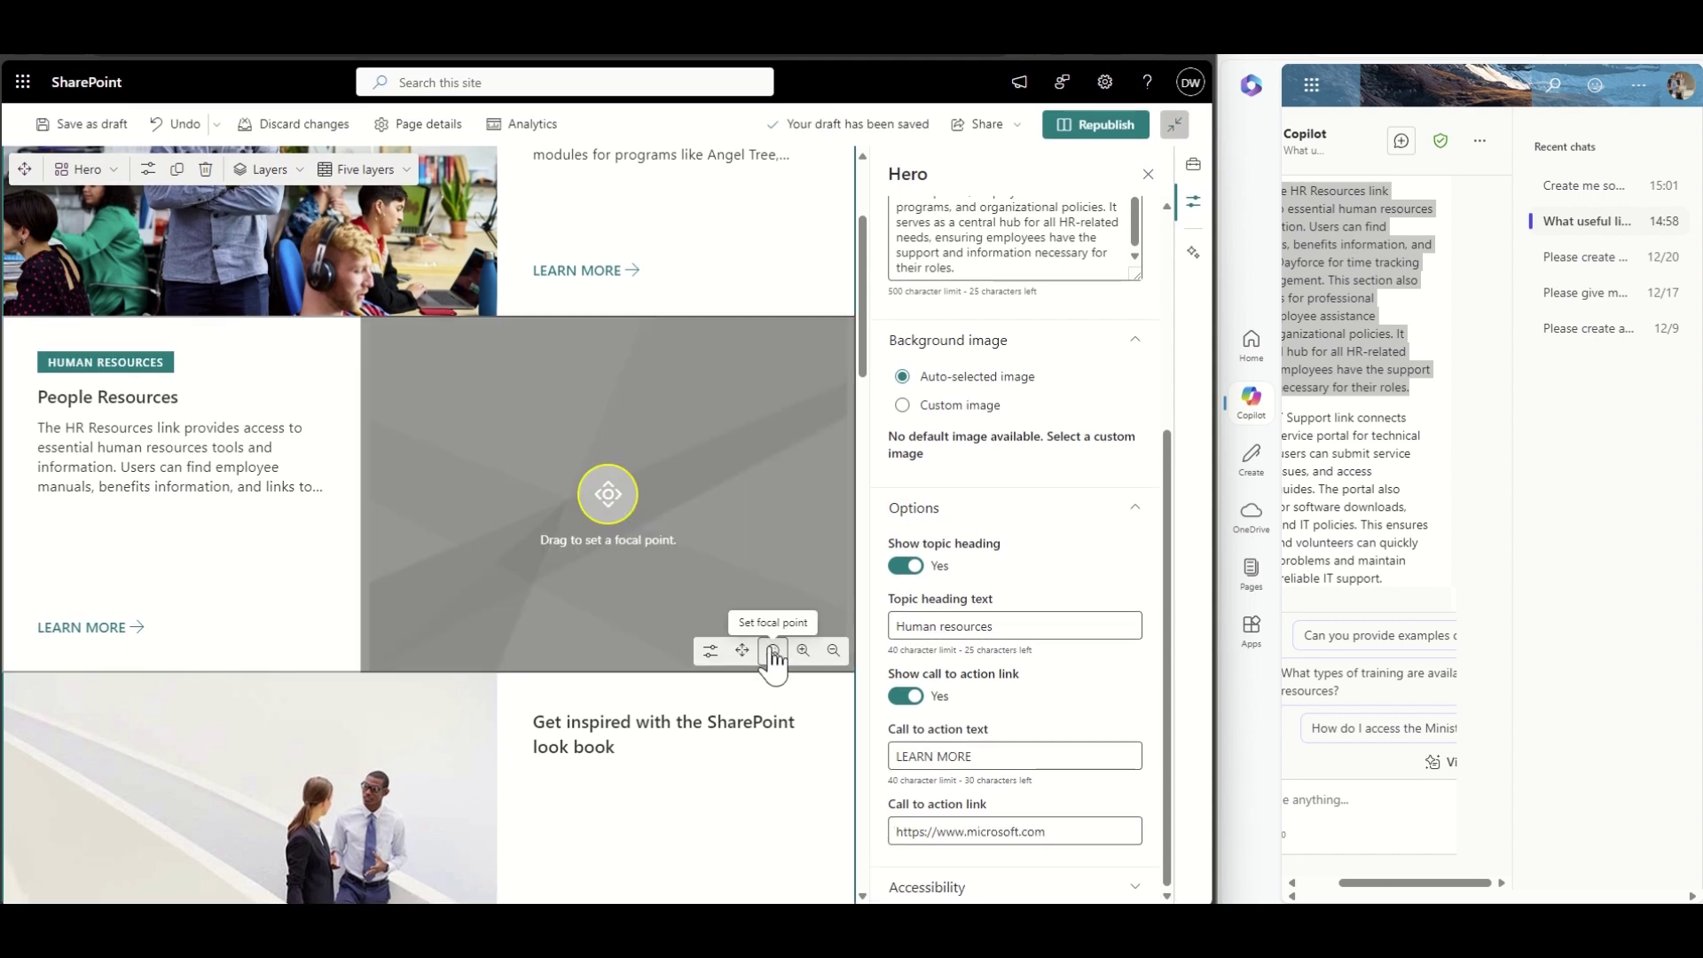
Give the People Resources layer a custom stock photo of a smiling woman in a meeting, found by searching "office"
scroll(1053, 528, up, 4)
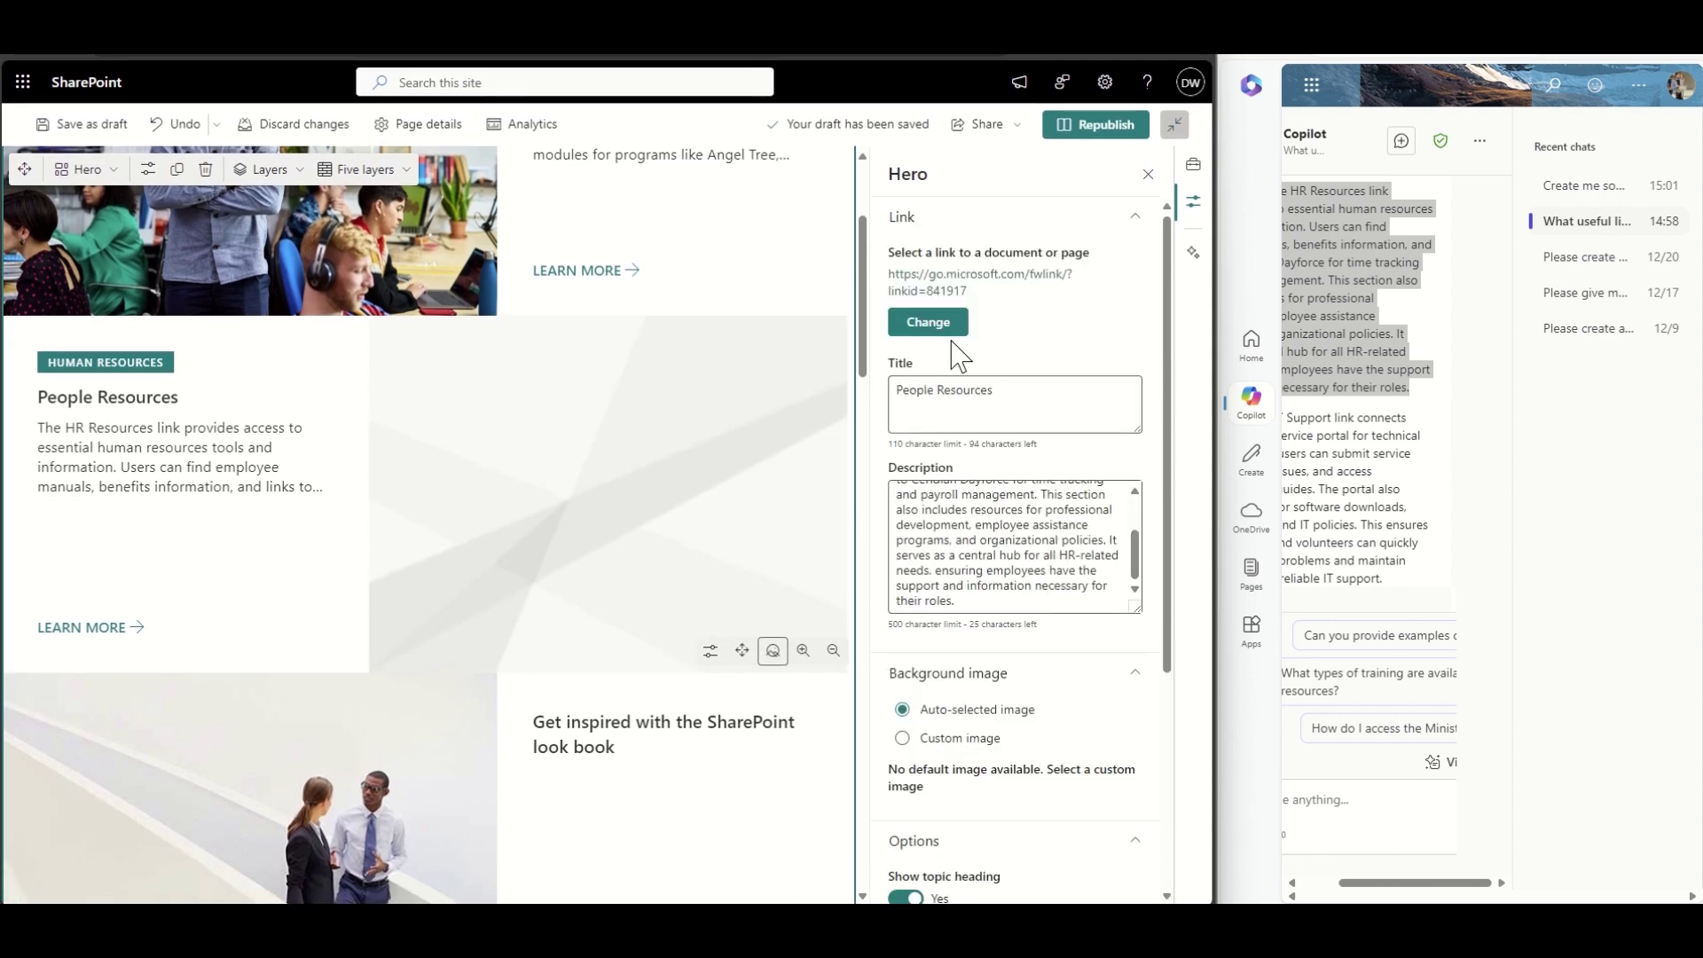
scroll(1056, 426, down, 2)
click(922, 554)
click(945, 696)
click(115, 255)
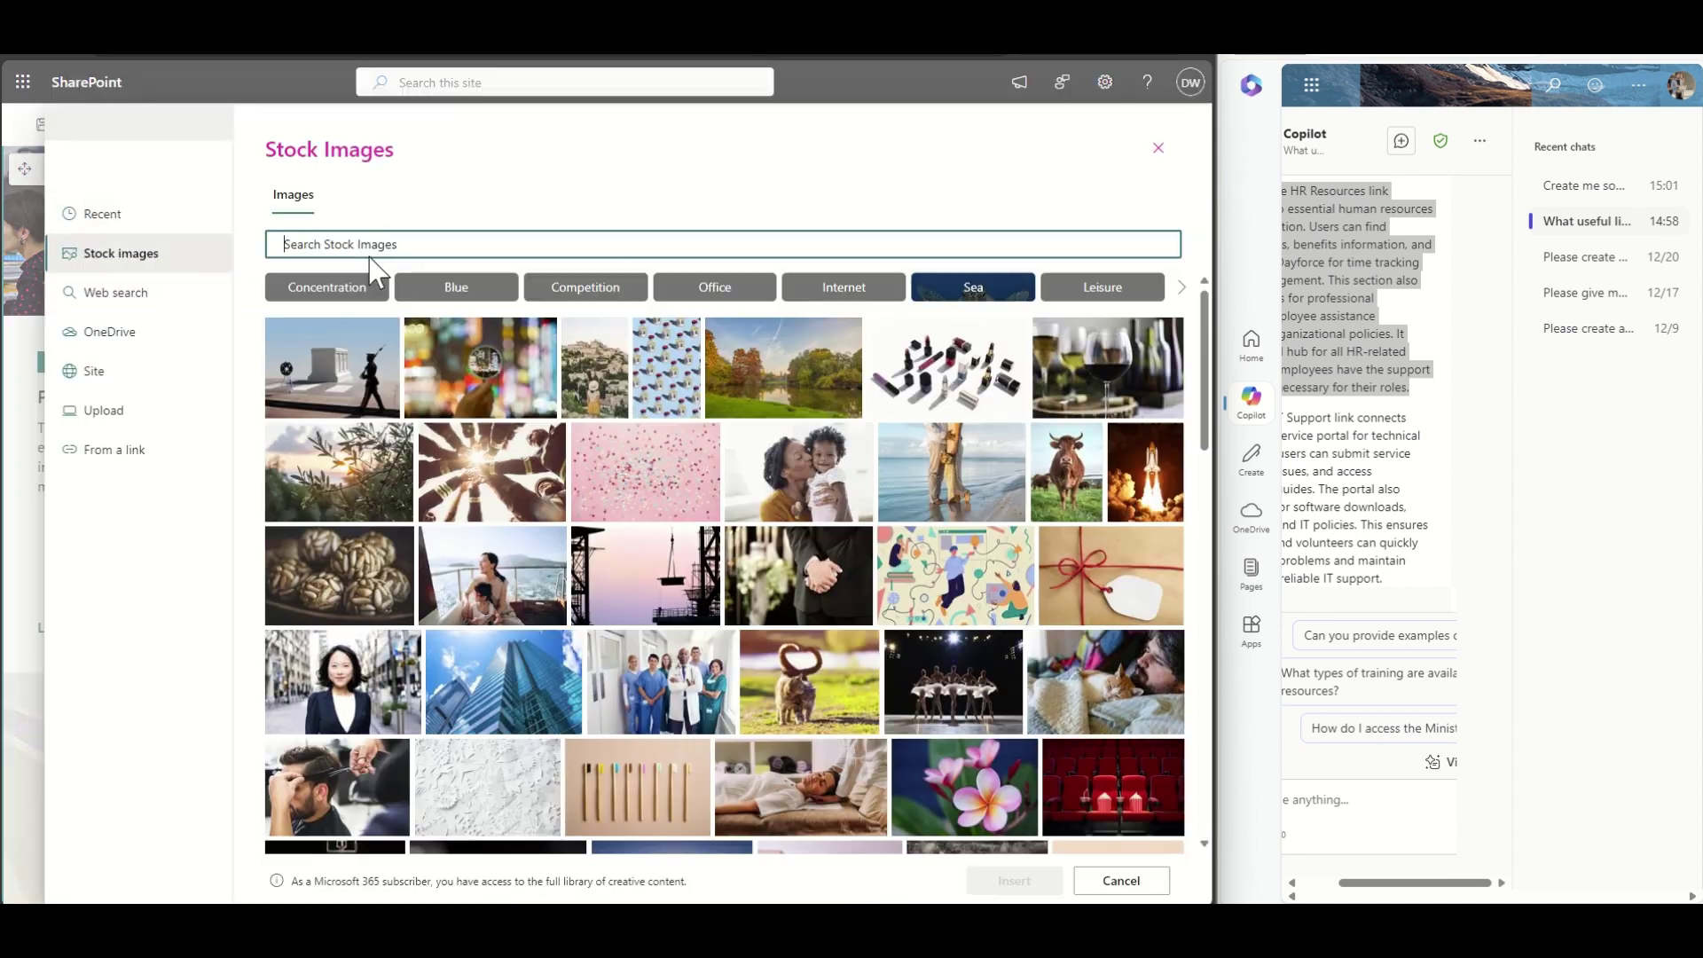
text(office)
click(367, 355)
click(1018, 881)
Open the third Hero layer for editing and change its title to "Raise IT Support Ticket"
scroll(544, 570, down, 5)
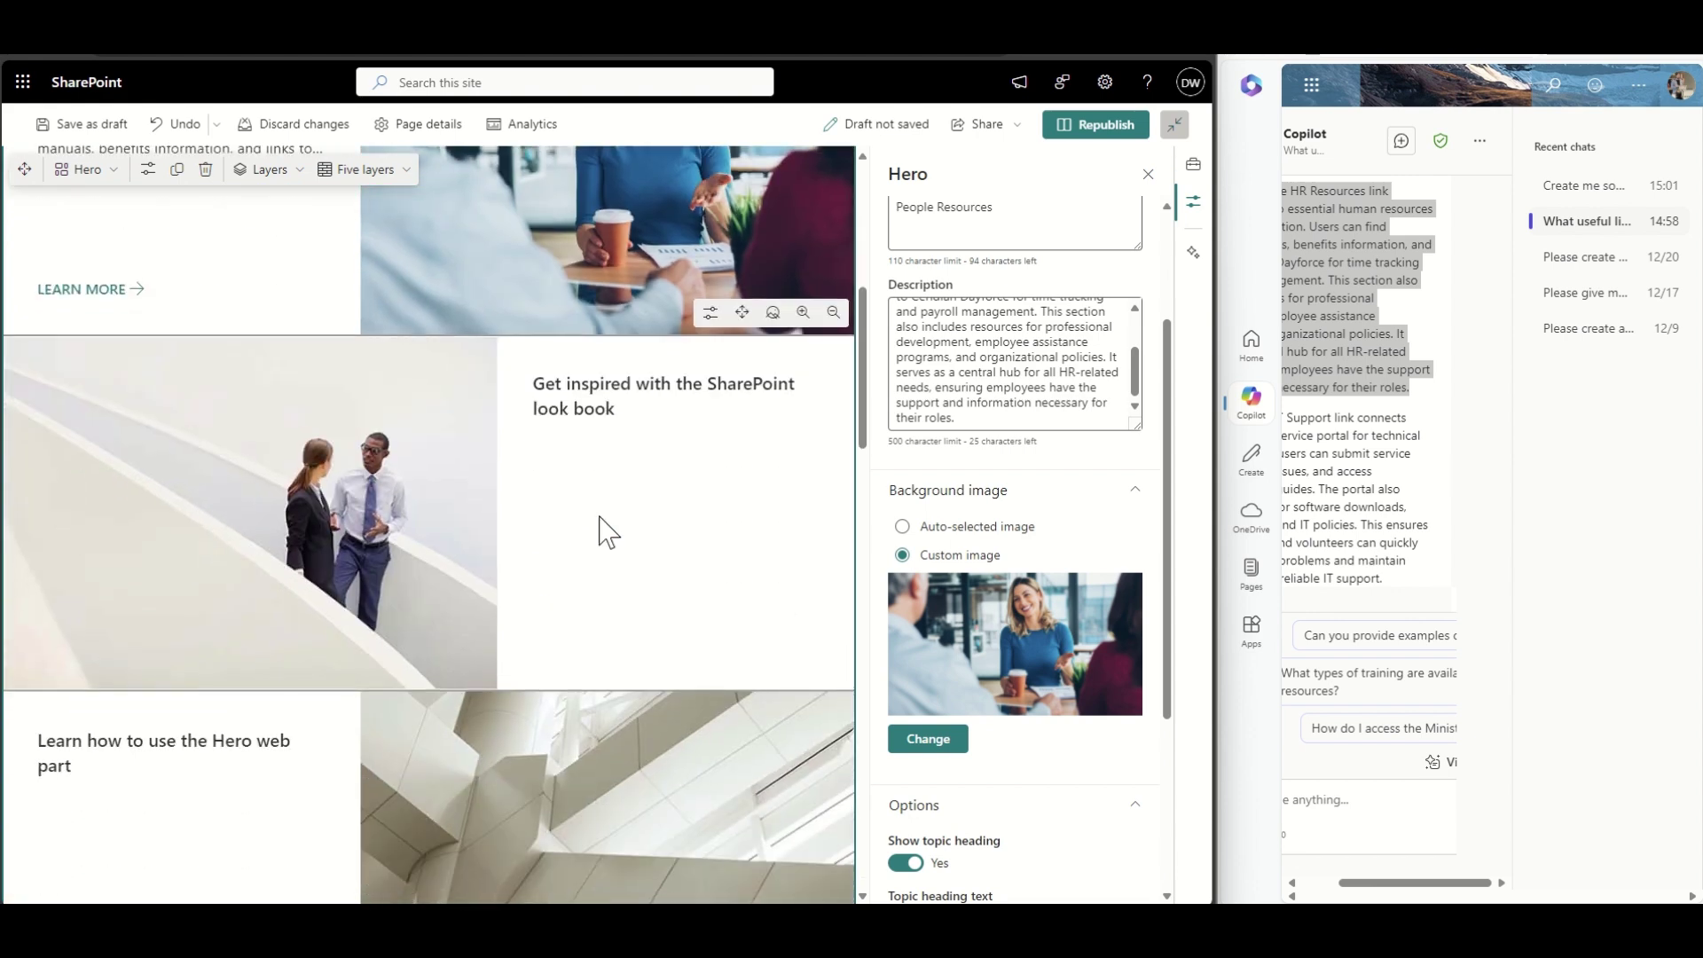
click(1566, 389)
scroll(1357, 566, left, 3)
drag(1194, 411, 1060, 369)
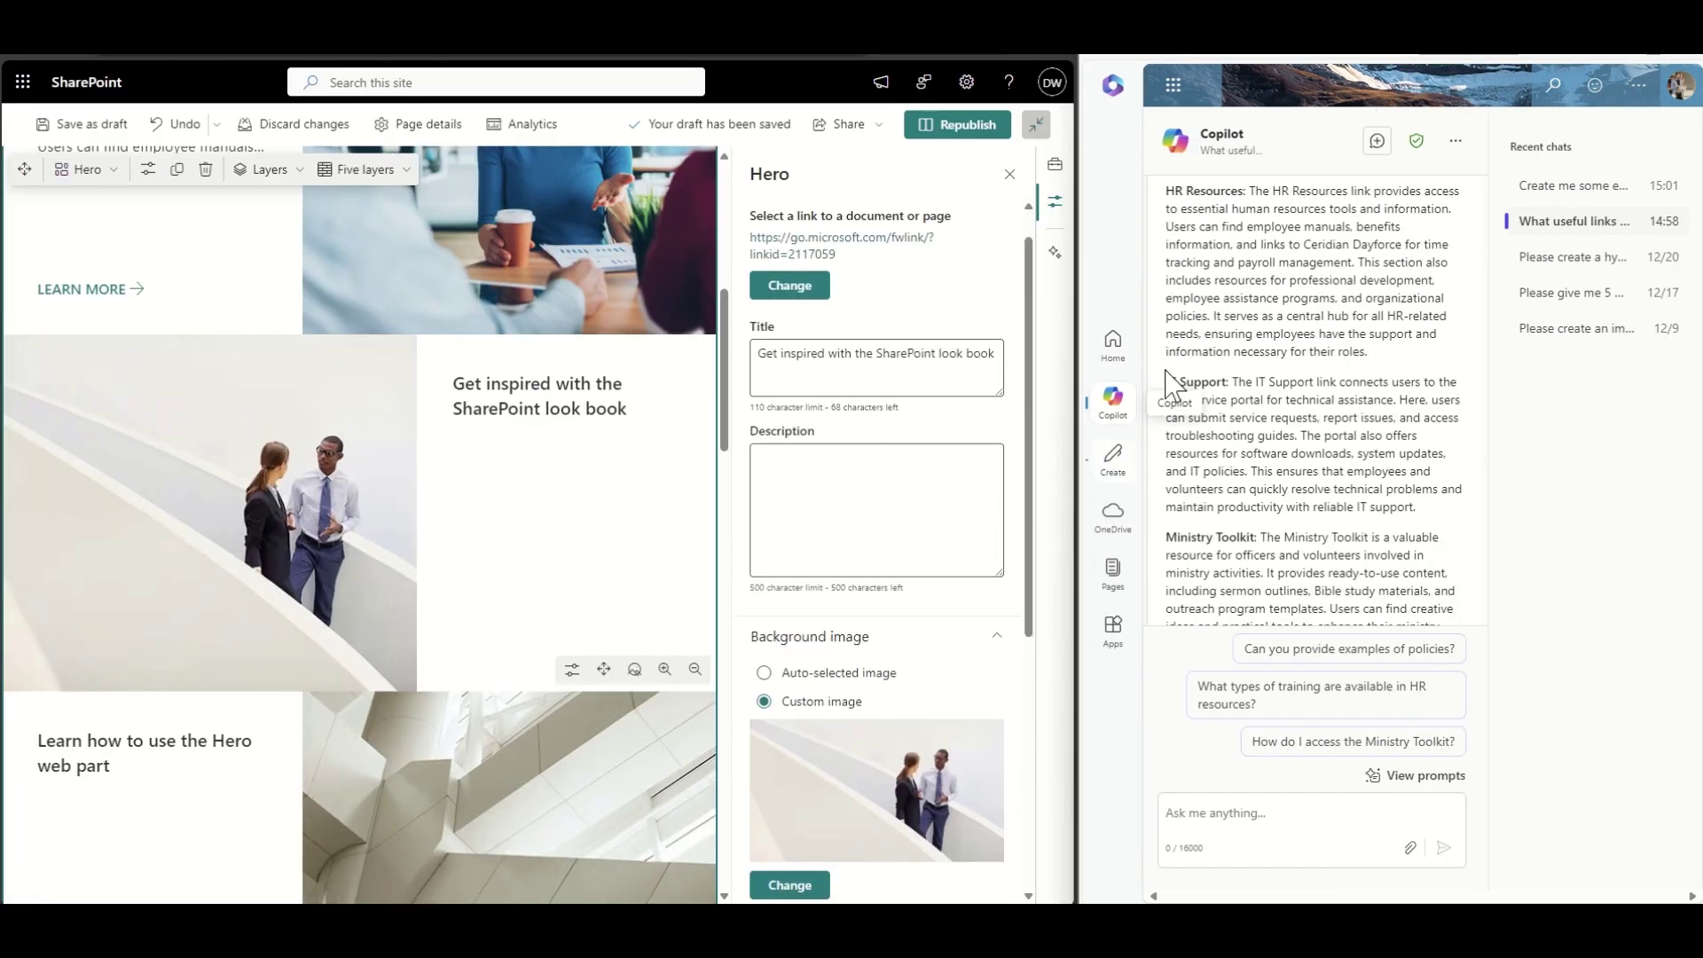
triple_click(807, 362)
text(Raise IT Support Request)
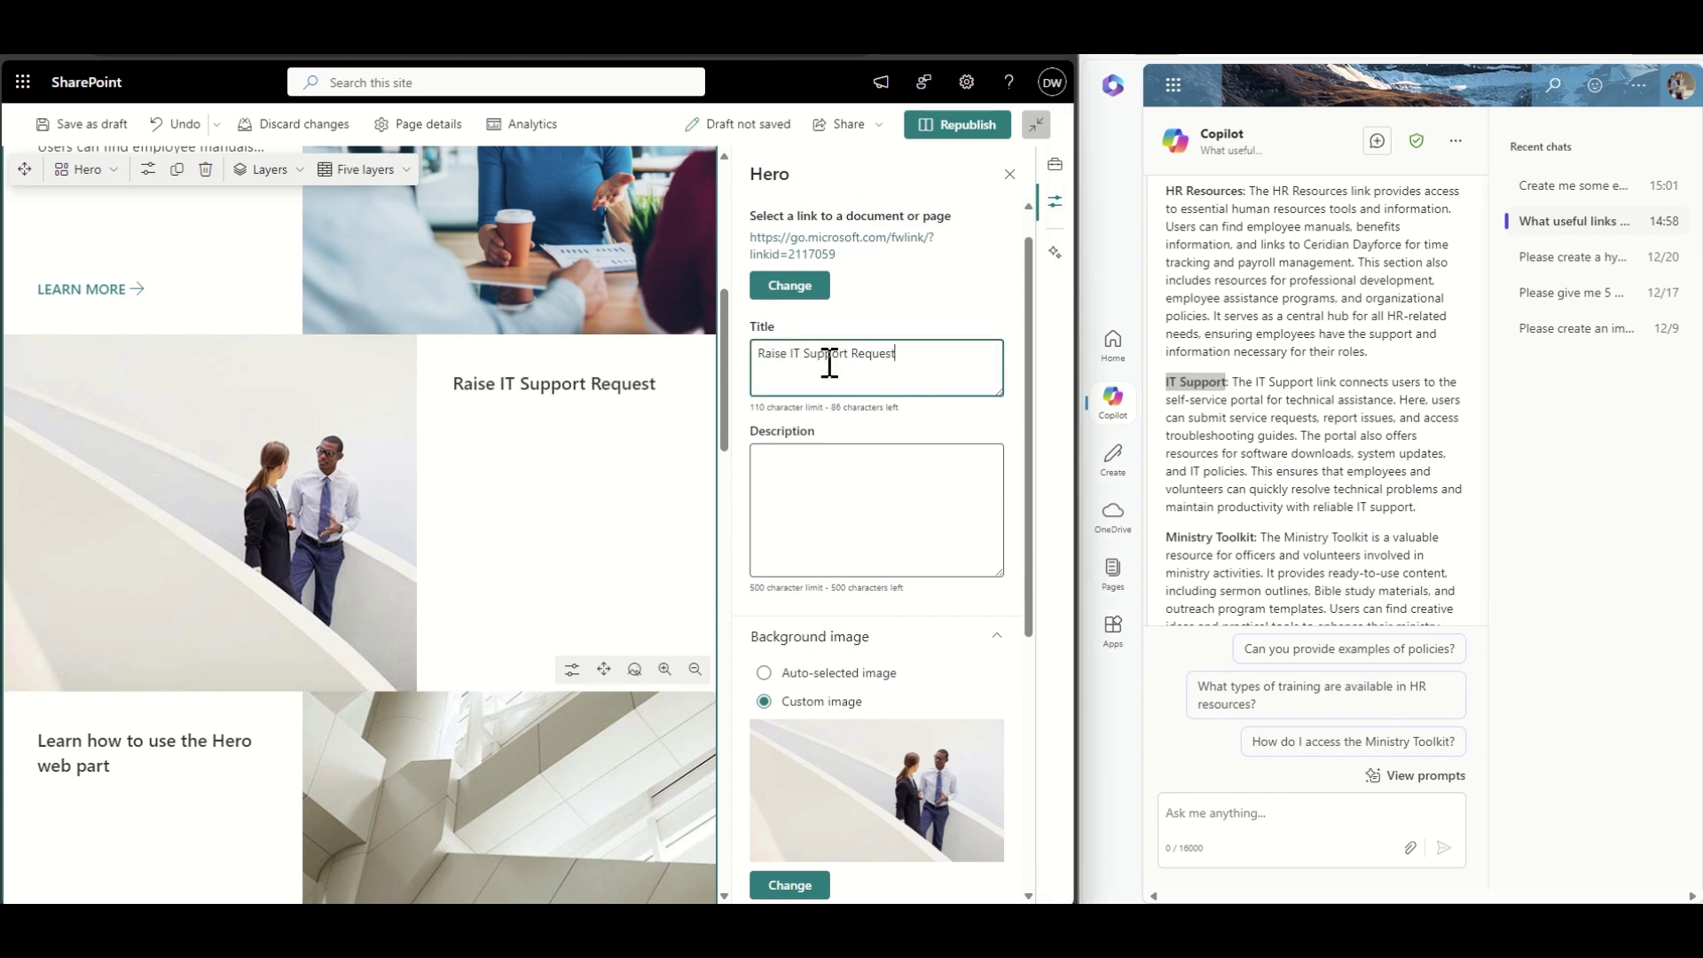
Copy Copilot's IT Support description into the third Hero layer's description
drag(1235, 383, 1417, 506)
key(ctrl+c)
click(908, 479)
key(ctrl+v)
Replace the IT support layer's background with the stock photo of hands typing on a laptop, found by searching "computer"
scroll(758, 603, down, 3)
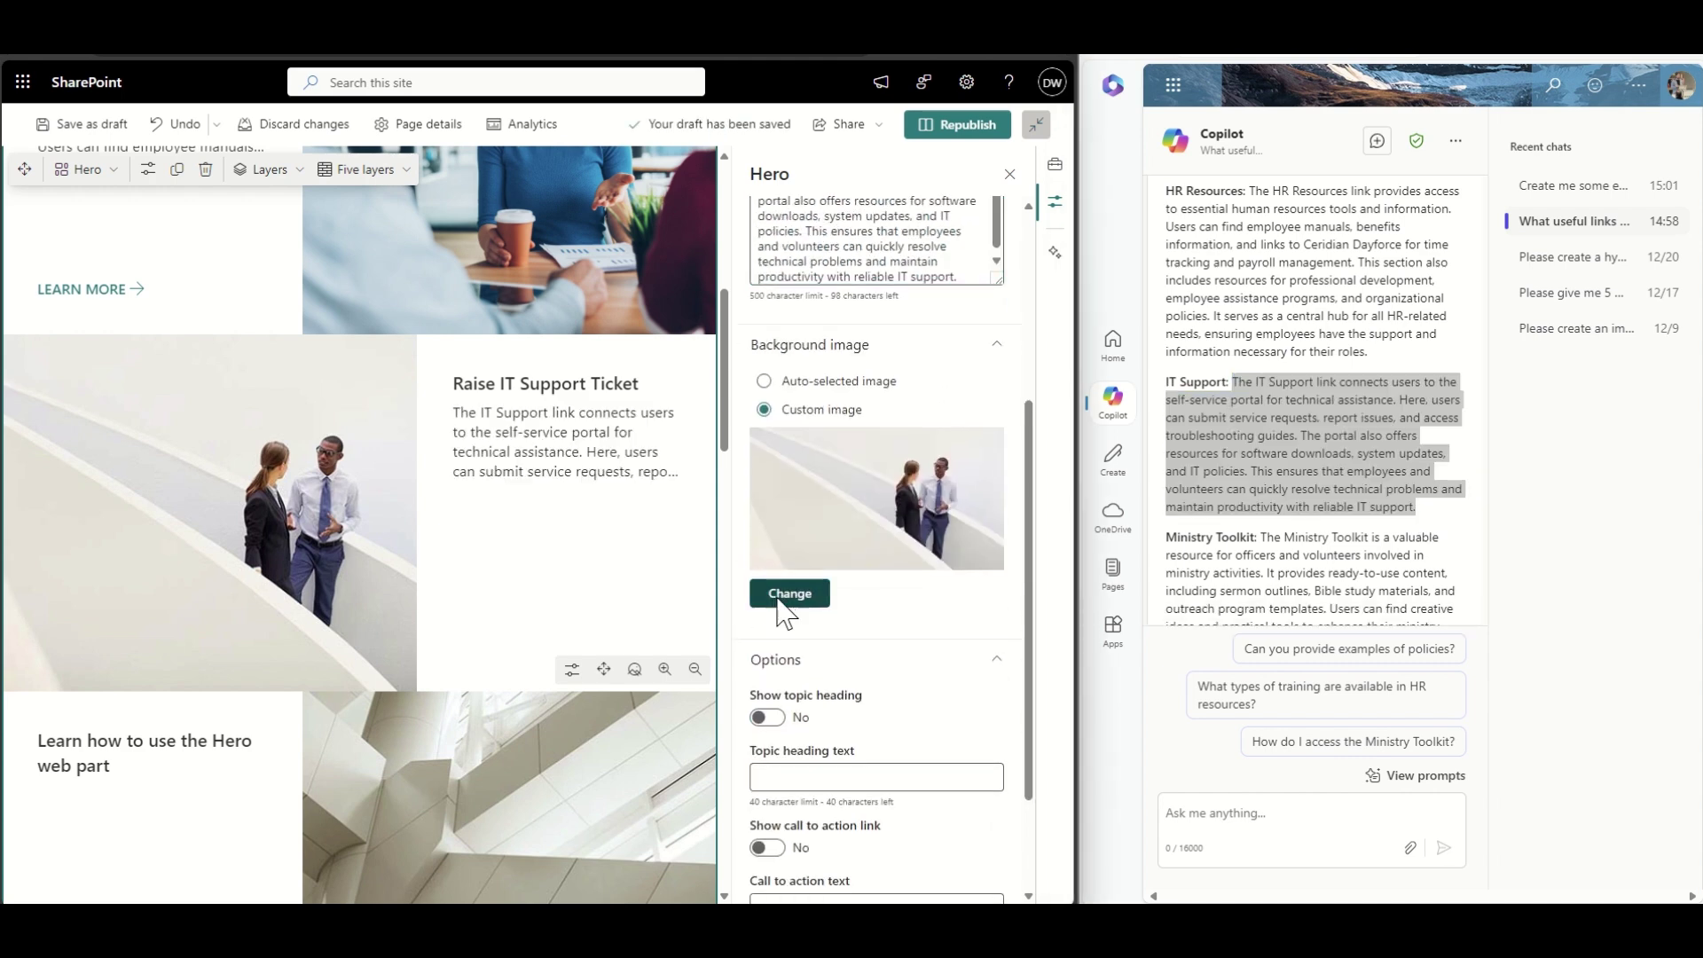
click(771, 600)
click(354, 243)
text(computer)
scroll(454, 473, down, 3)
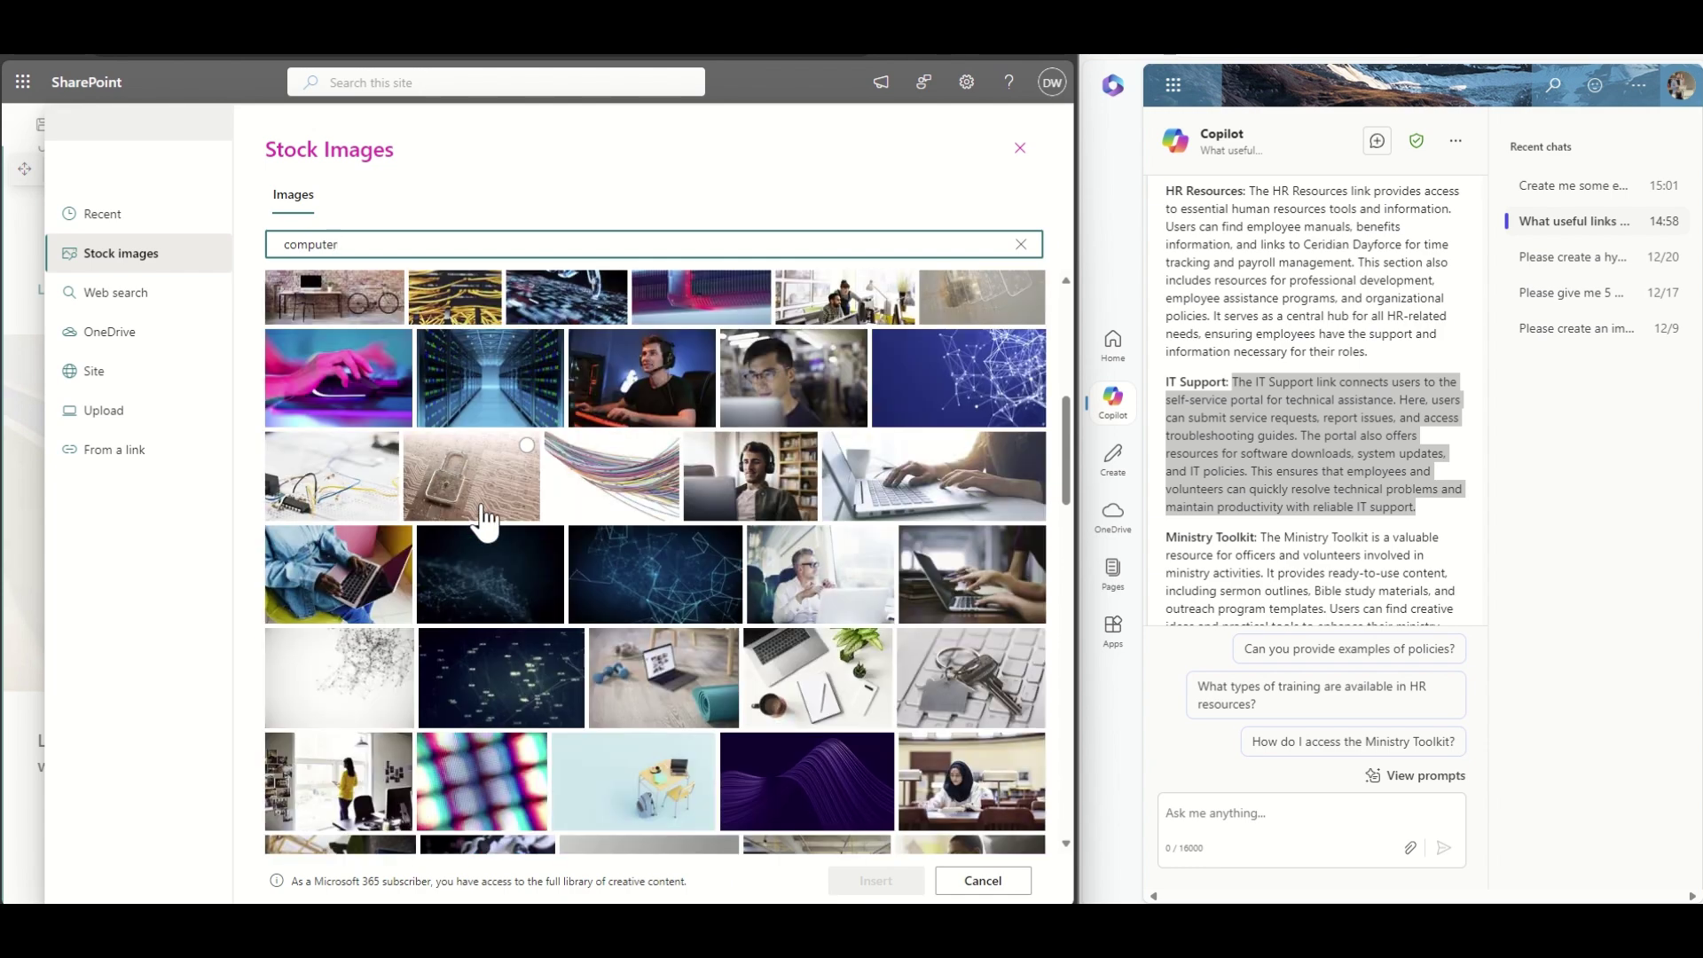
scroll(487, 521, down, 2)
click(355, 501)
click(887, 878)
right_click(1273, 429)
click(1286, 437)
scroll(843, 532, down, 2)
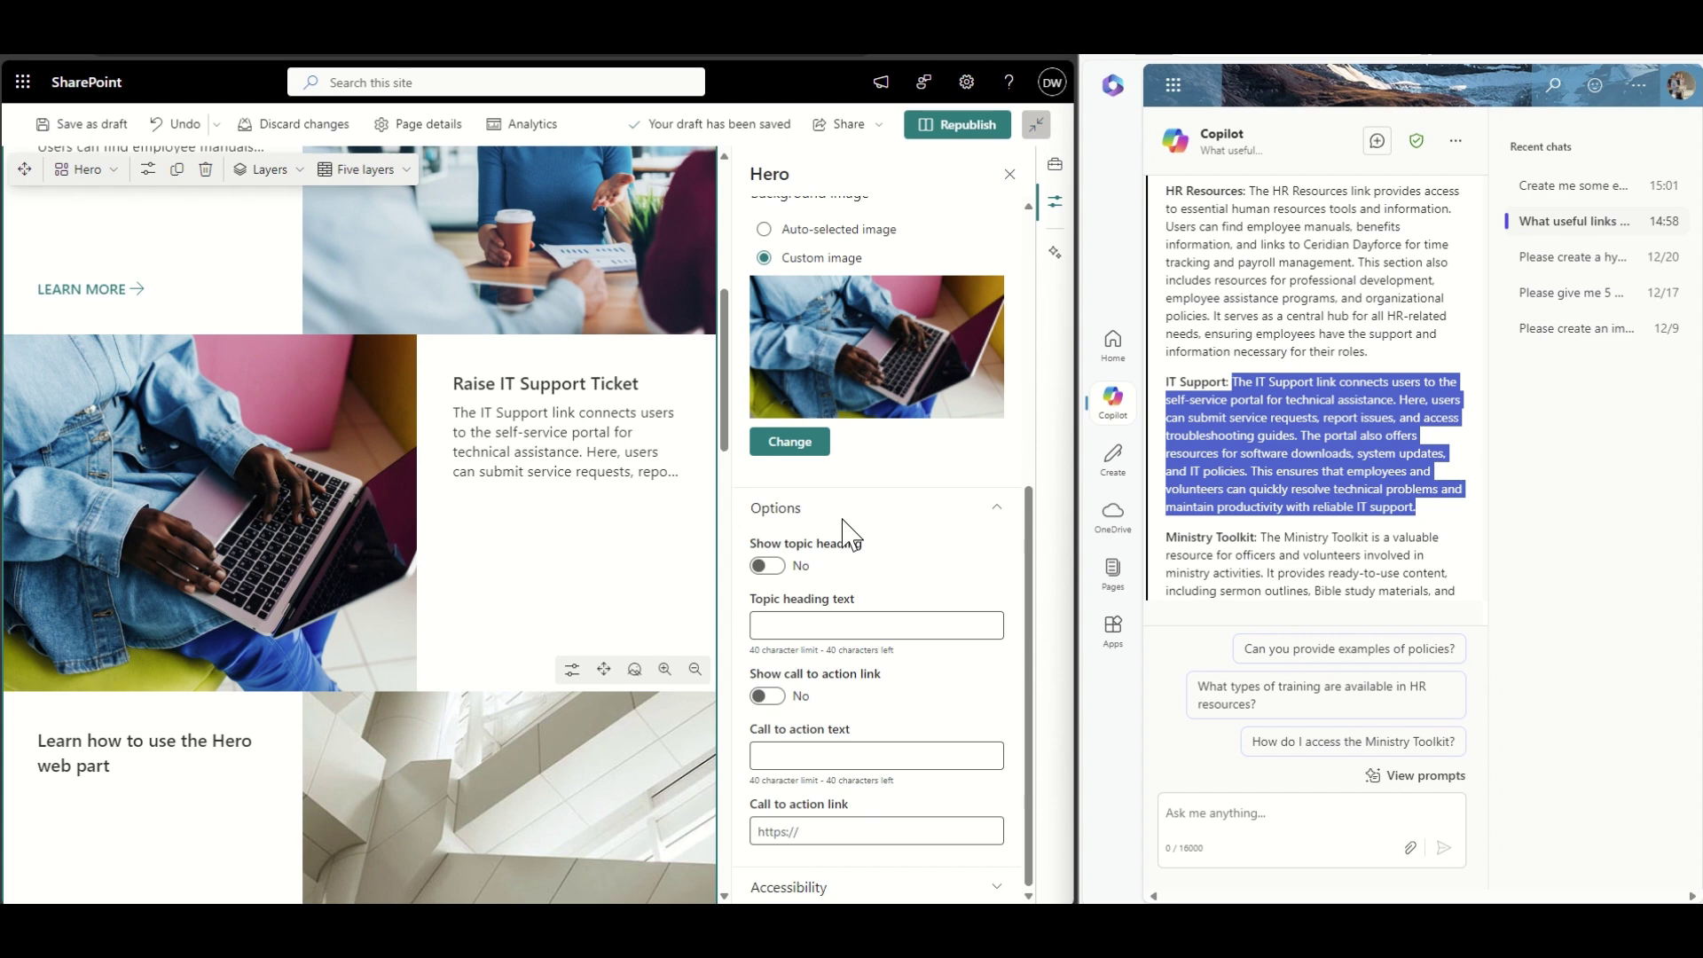
click(766, 565)
click(866, 626)
text(IT)
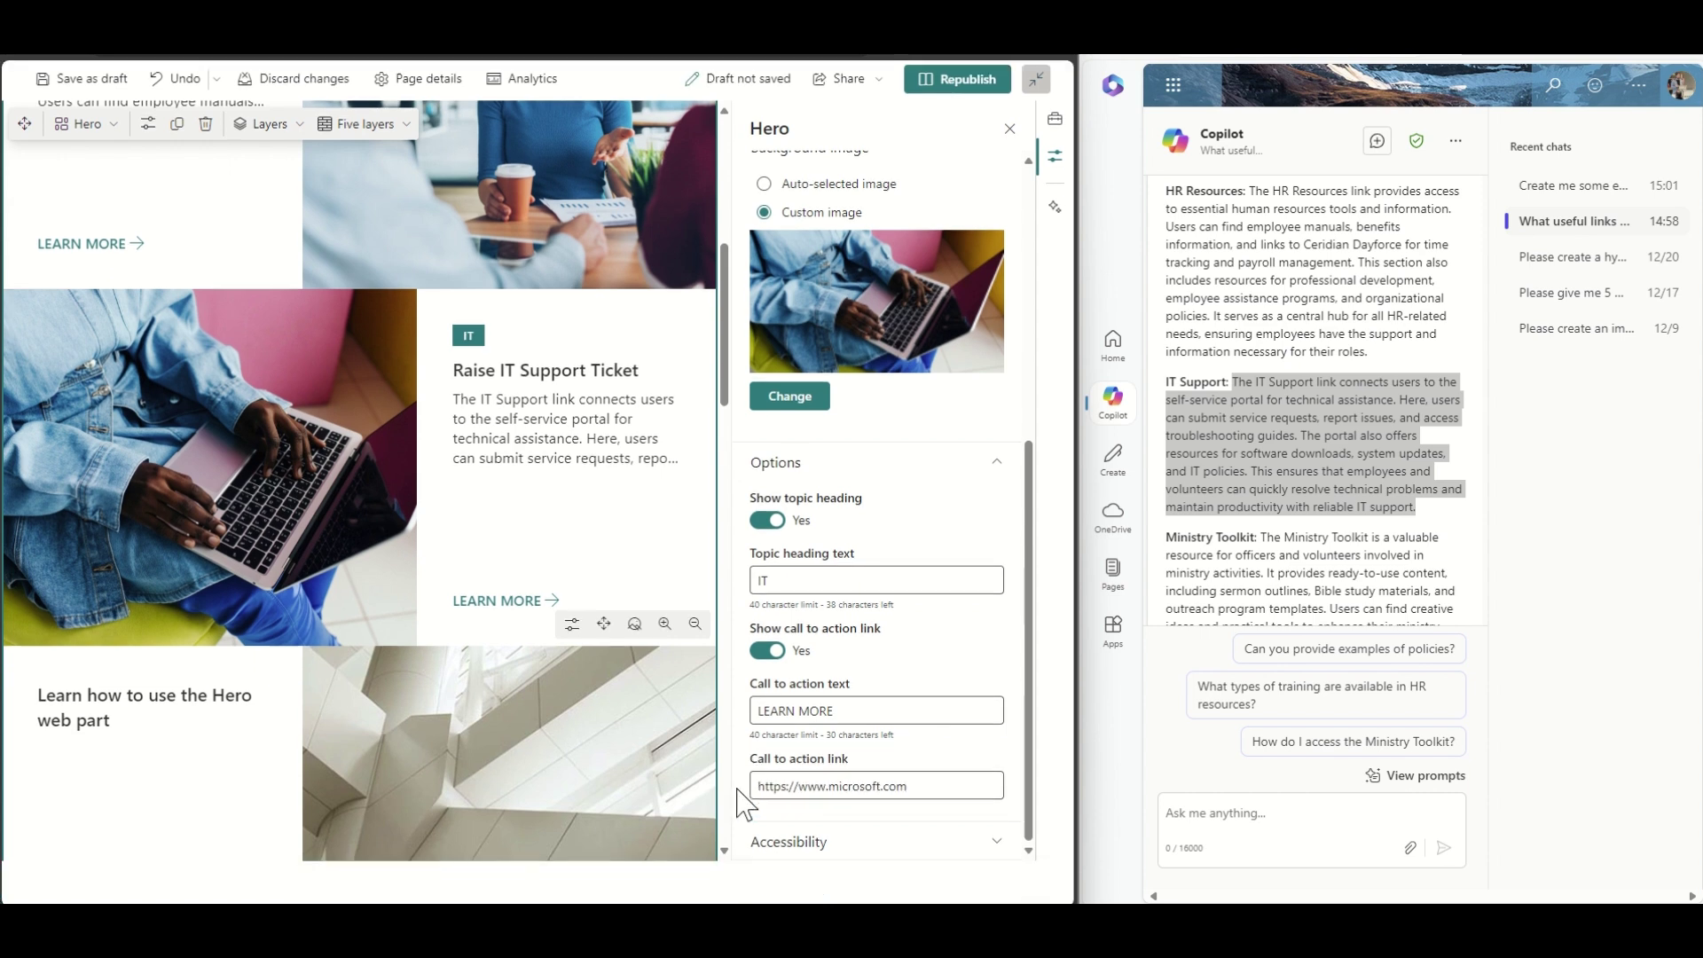
Open the fourth Hero layer for editing and replace its title with "Ministry Toolkit" from Copilot
scroll(430, 620, down, 4)
click(434, 550)
scroll(1313, 399, down, 2)
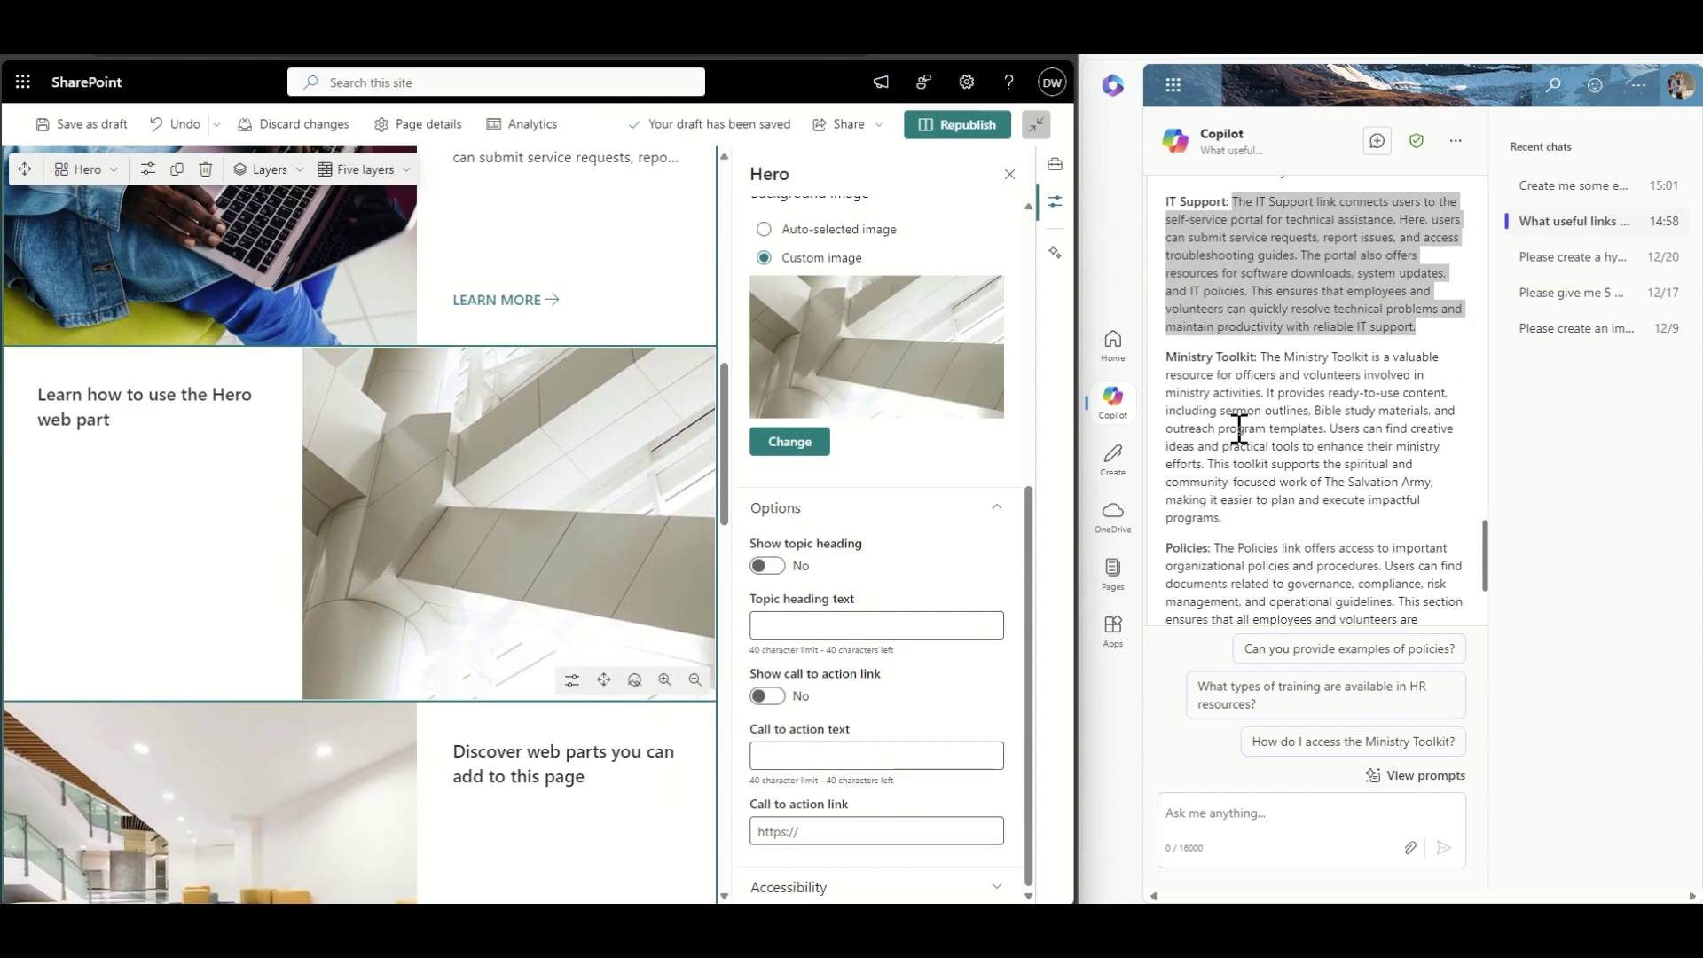
drag(1166, 356, 1198, 356)
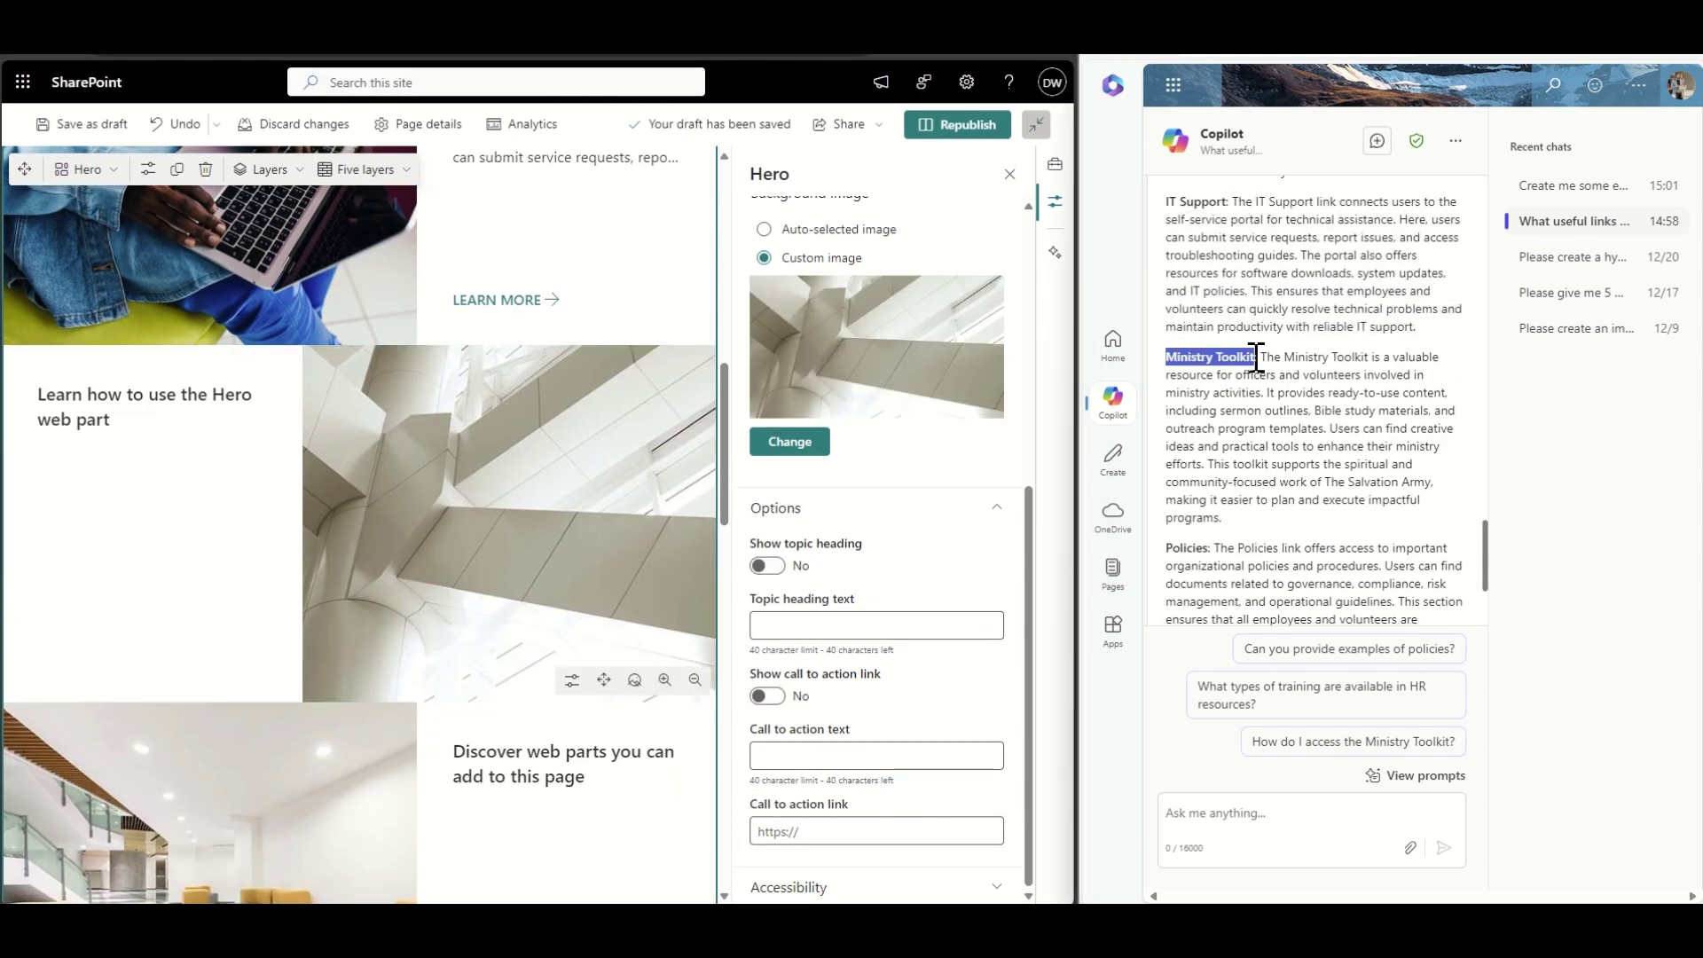
scroll(913, 581, up, 5)
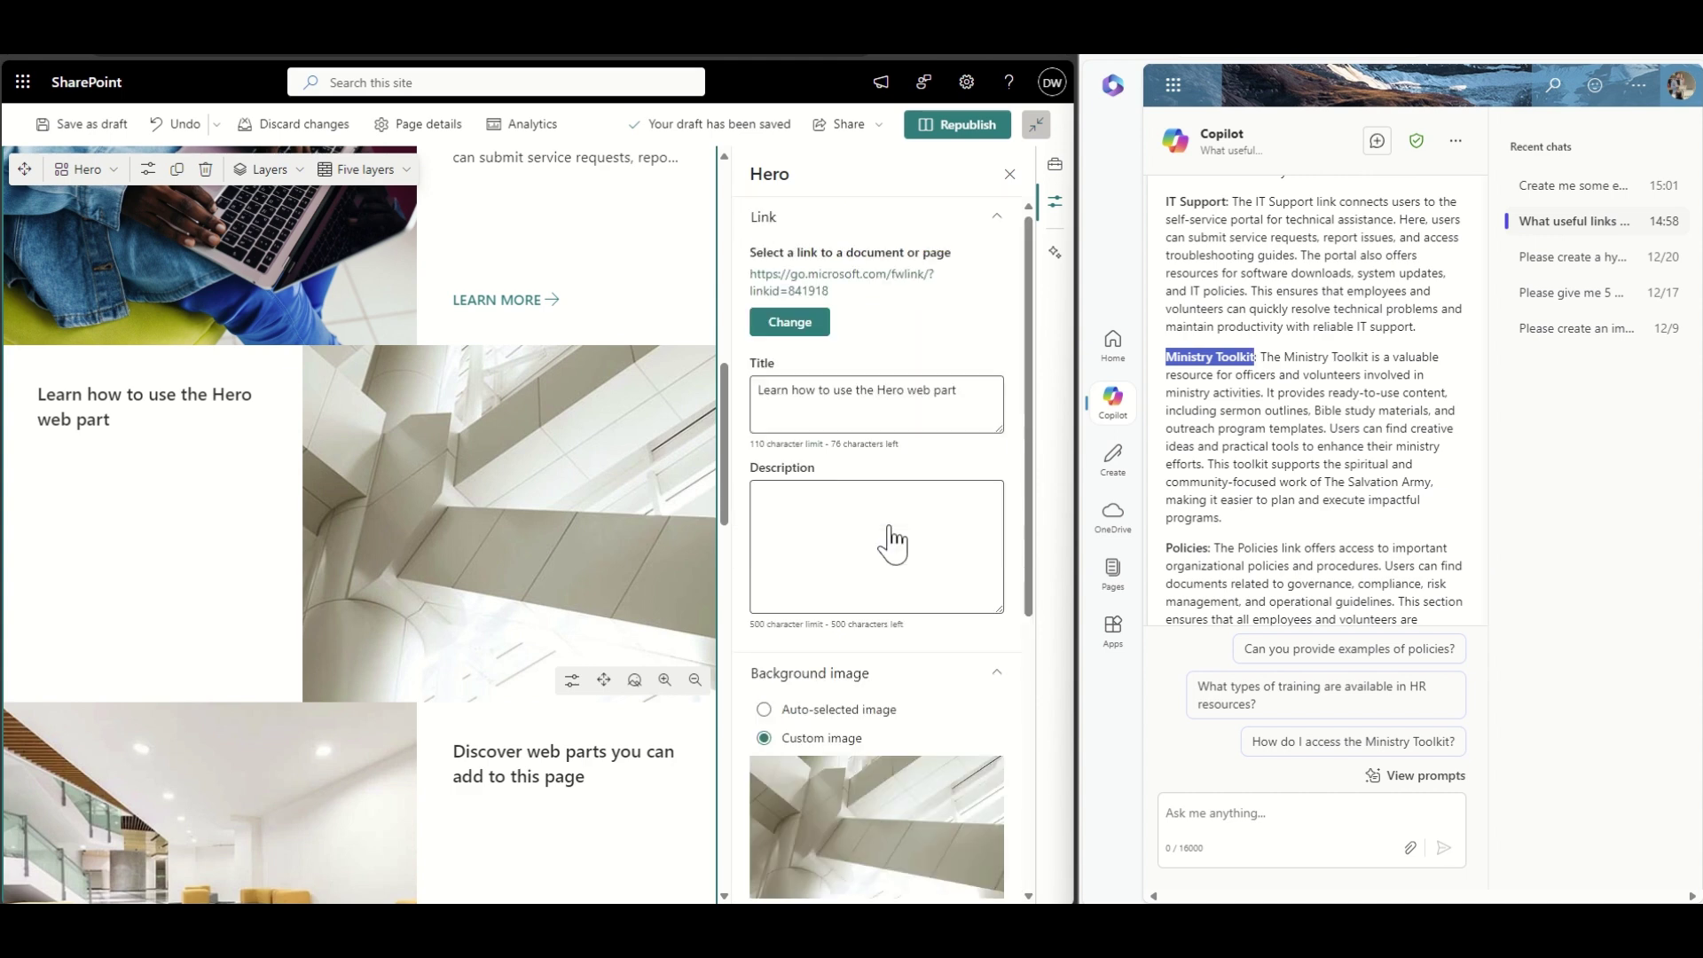
click(846, 401)
key(ctrl+a)
key(ctrl+v)
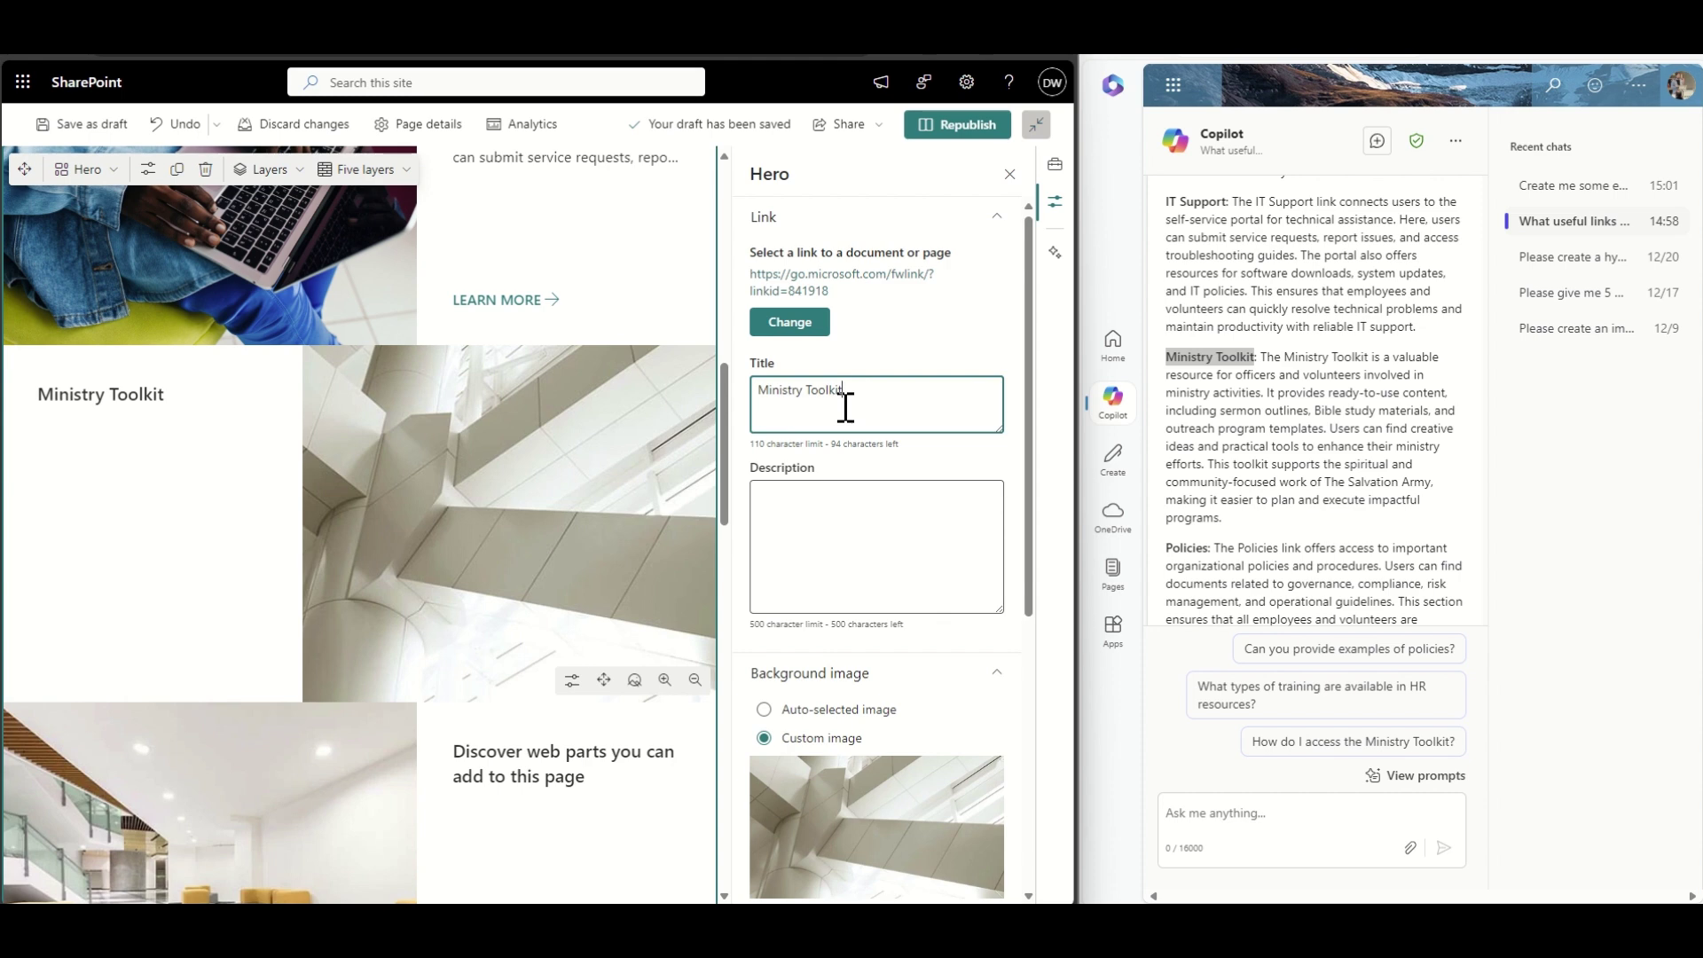
Retitle the fourth Hero layer "Bible Study Materials", using the wording from Copilot's Ministry Toolkit paragraph
click(748, 448)
scroll(749, 444, down, 2)
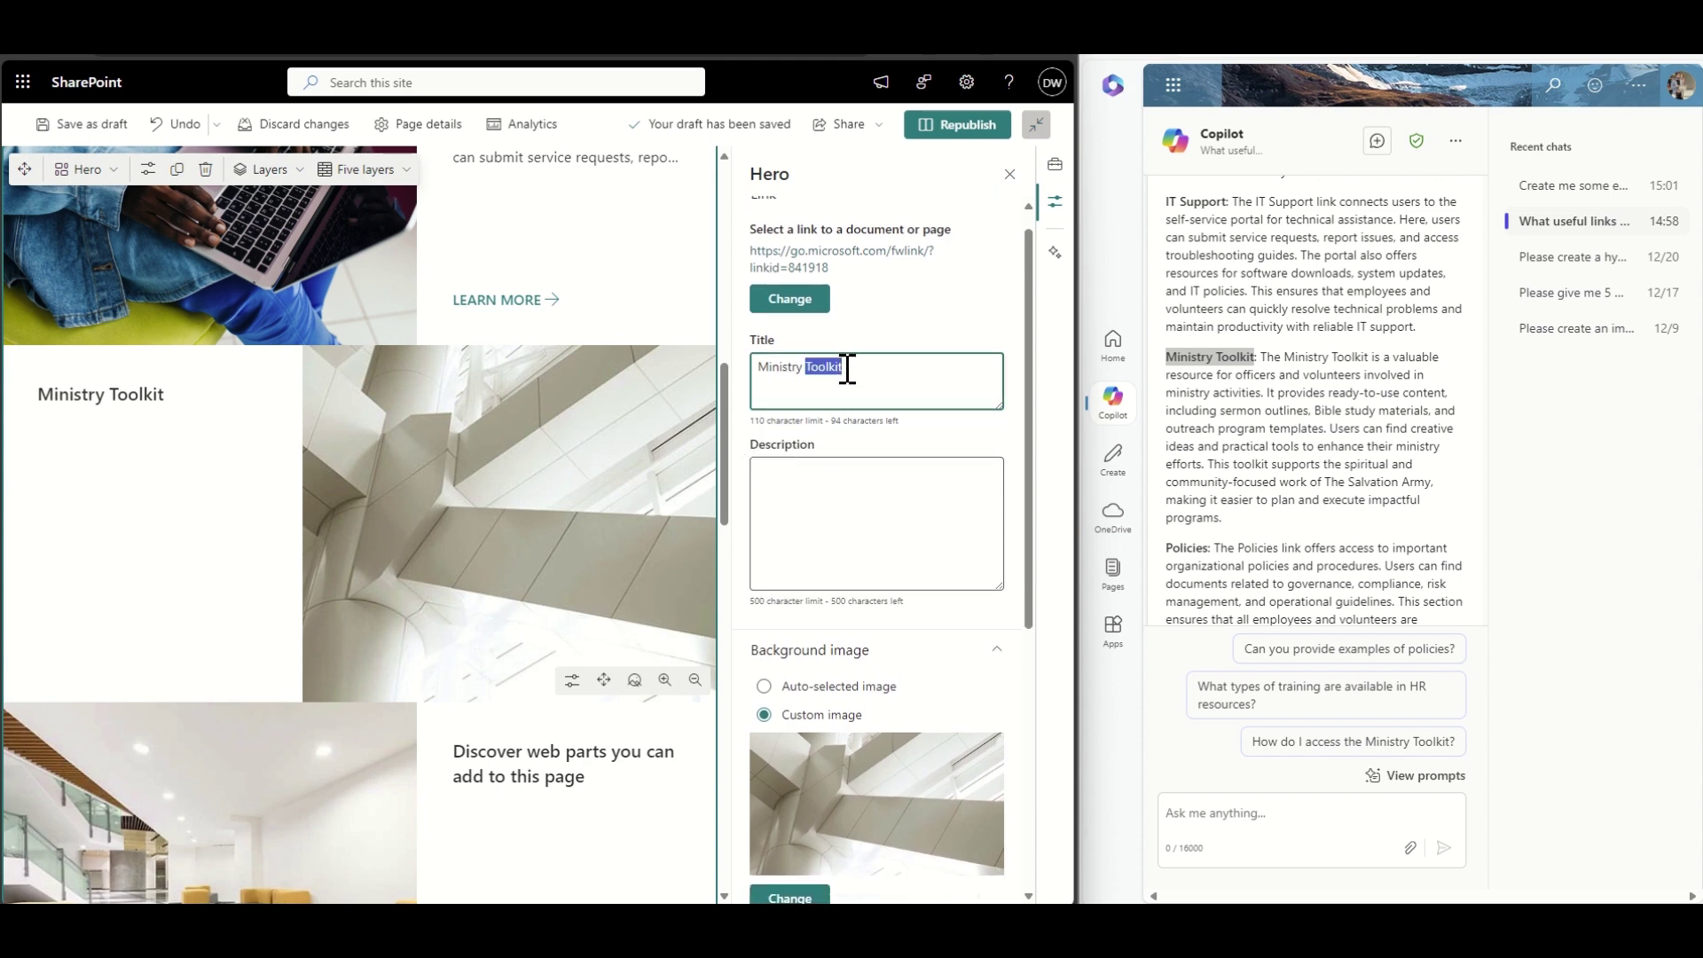
key(BackSpace)
drag(1316, 414, 1428, 415)
key(ctrl+c)
click(768, 382)
key(ctrl+v)
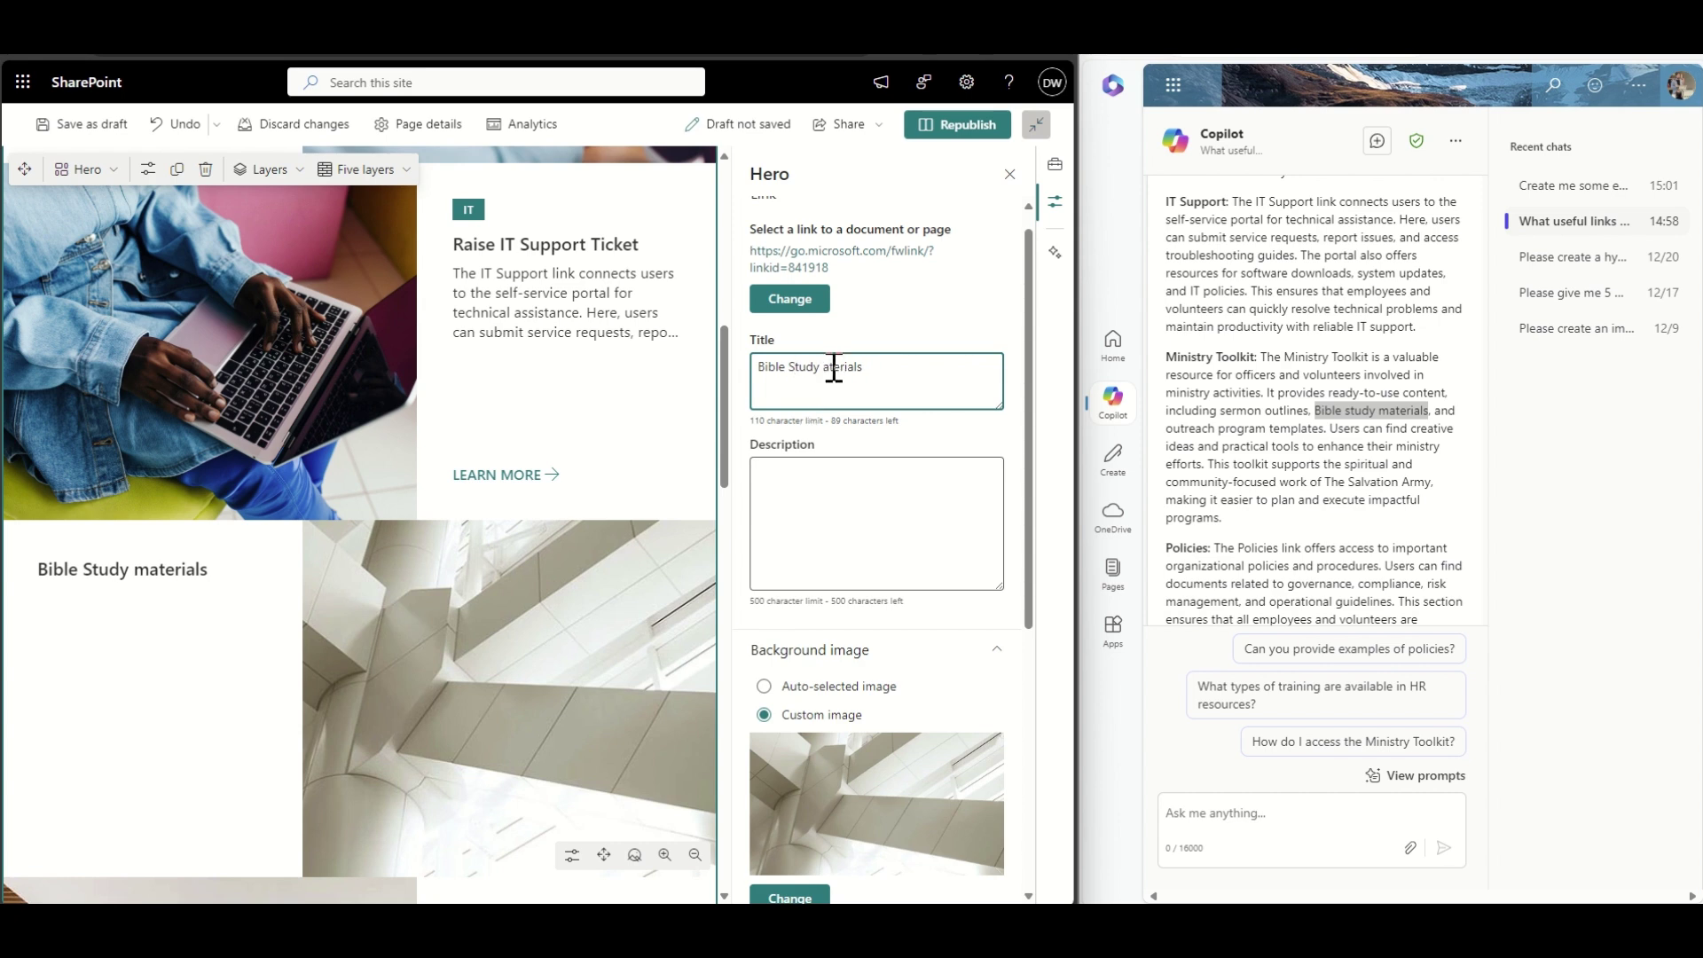
Copy Copilot's Ministry Toolkit description into the fourth Hero layer's description
drag(1260, 357, 1223, 518)
key(ctrl+c)
click(867, 506)
key(ctrl+v)
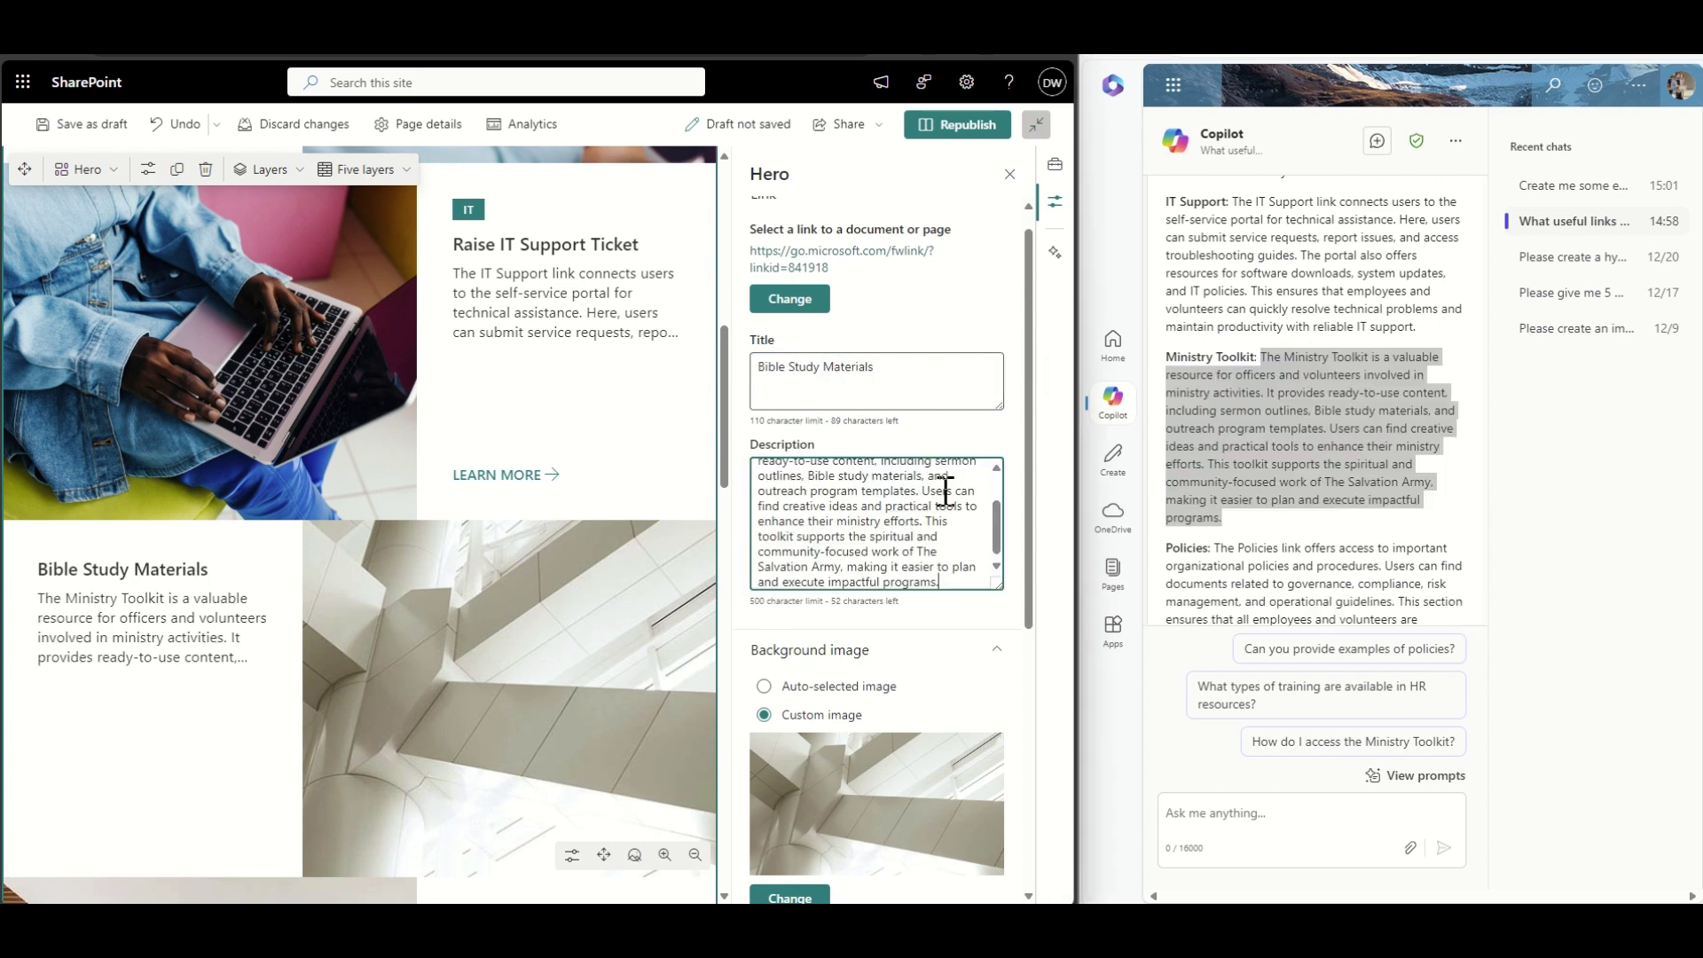
Show the topic heading "Ministry Toolkit" on the Bible Study Materials layer, copied from Copilot
scroll(948, 669, down, 5)
click(1169, 364)
key(ctrl+c)
click(830, 670)
key(ctrl+v)
scroll(829, 754, down, 1)
click(768, 696)
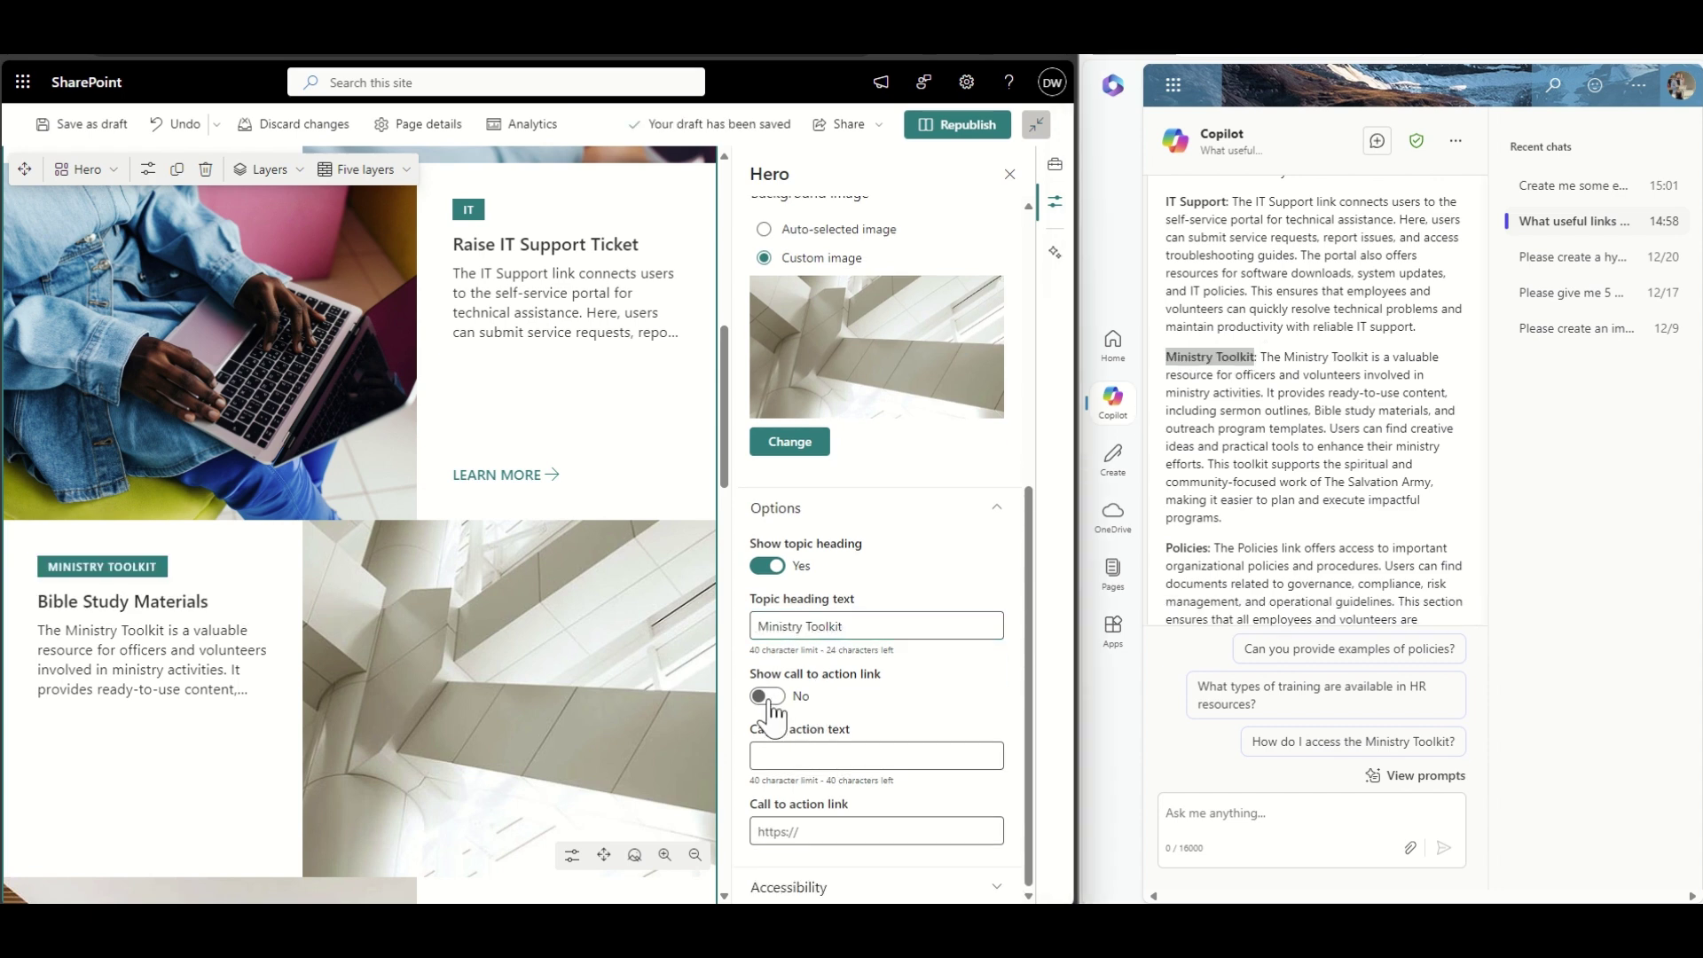
click(891, 755)
text(LEARN MORE)
key(Tab)
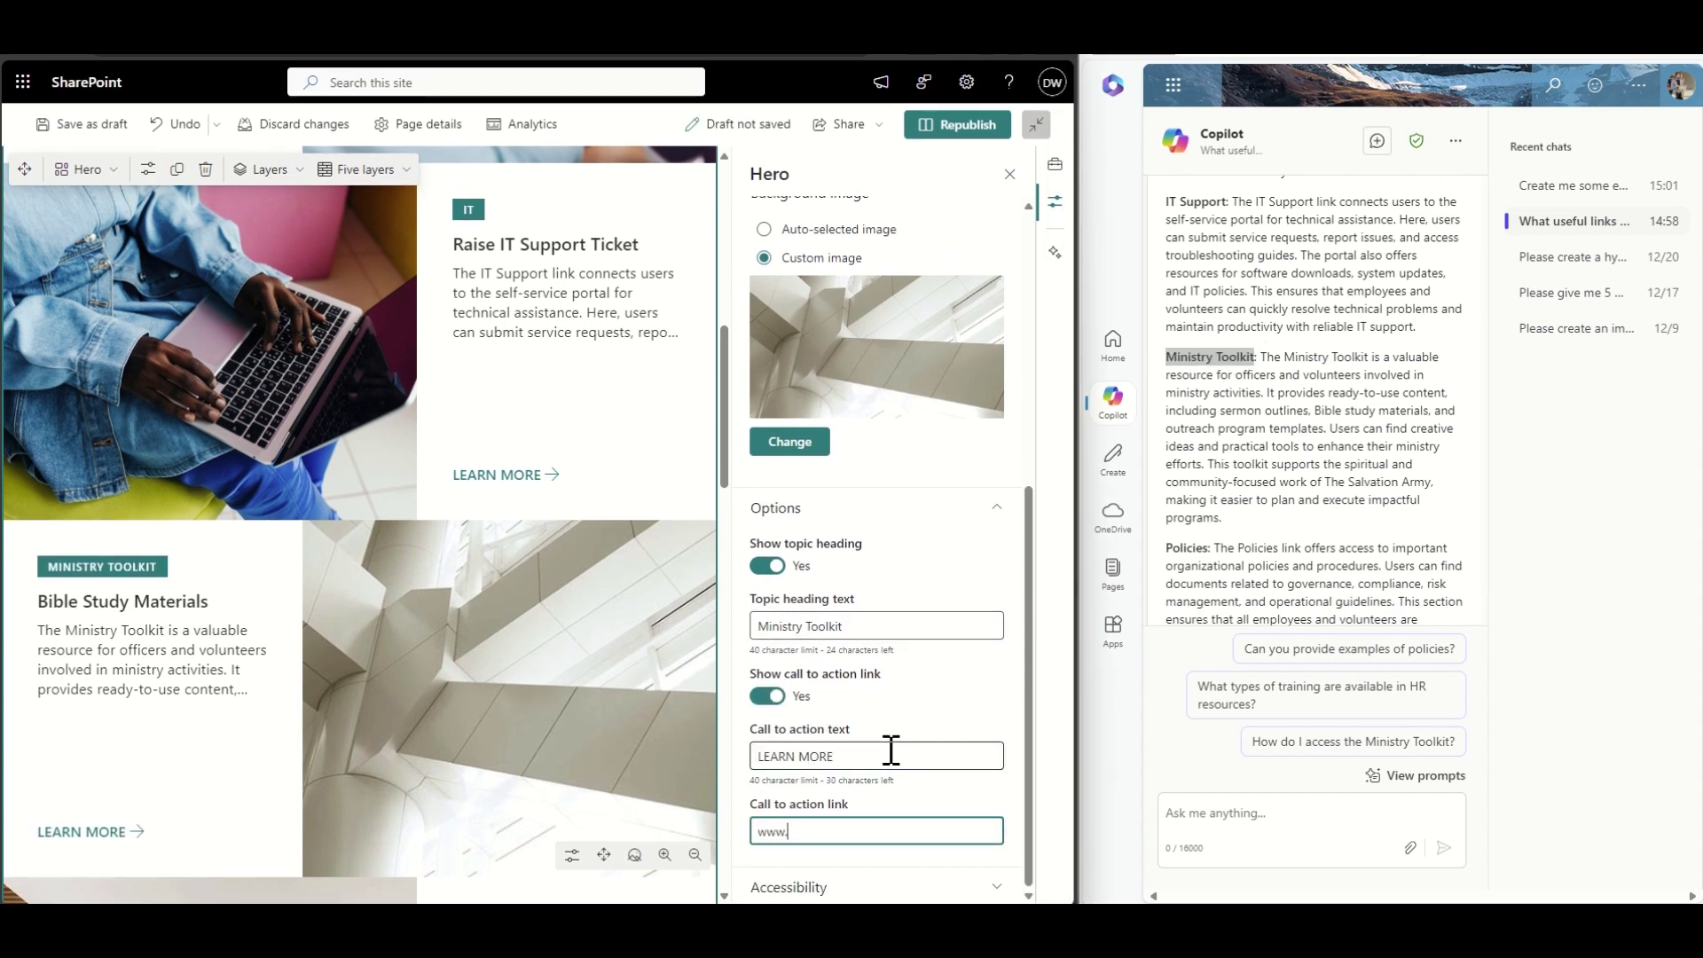
click(650, 665)
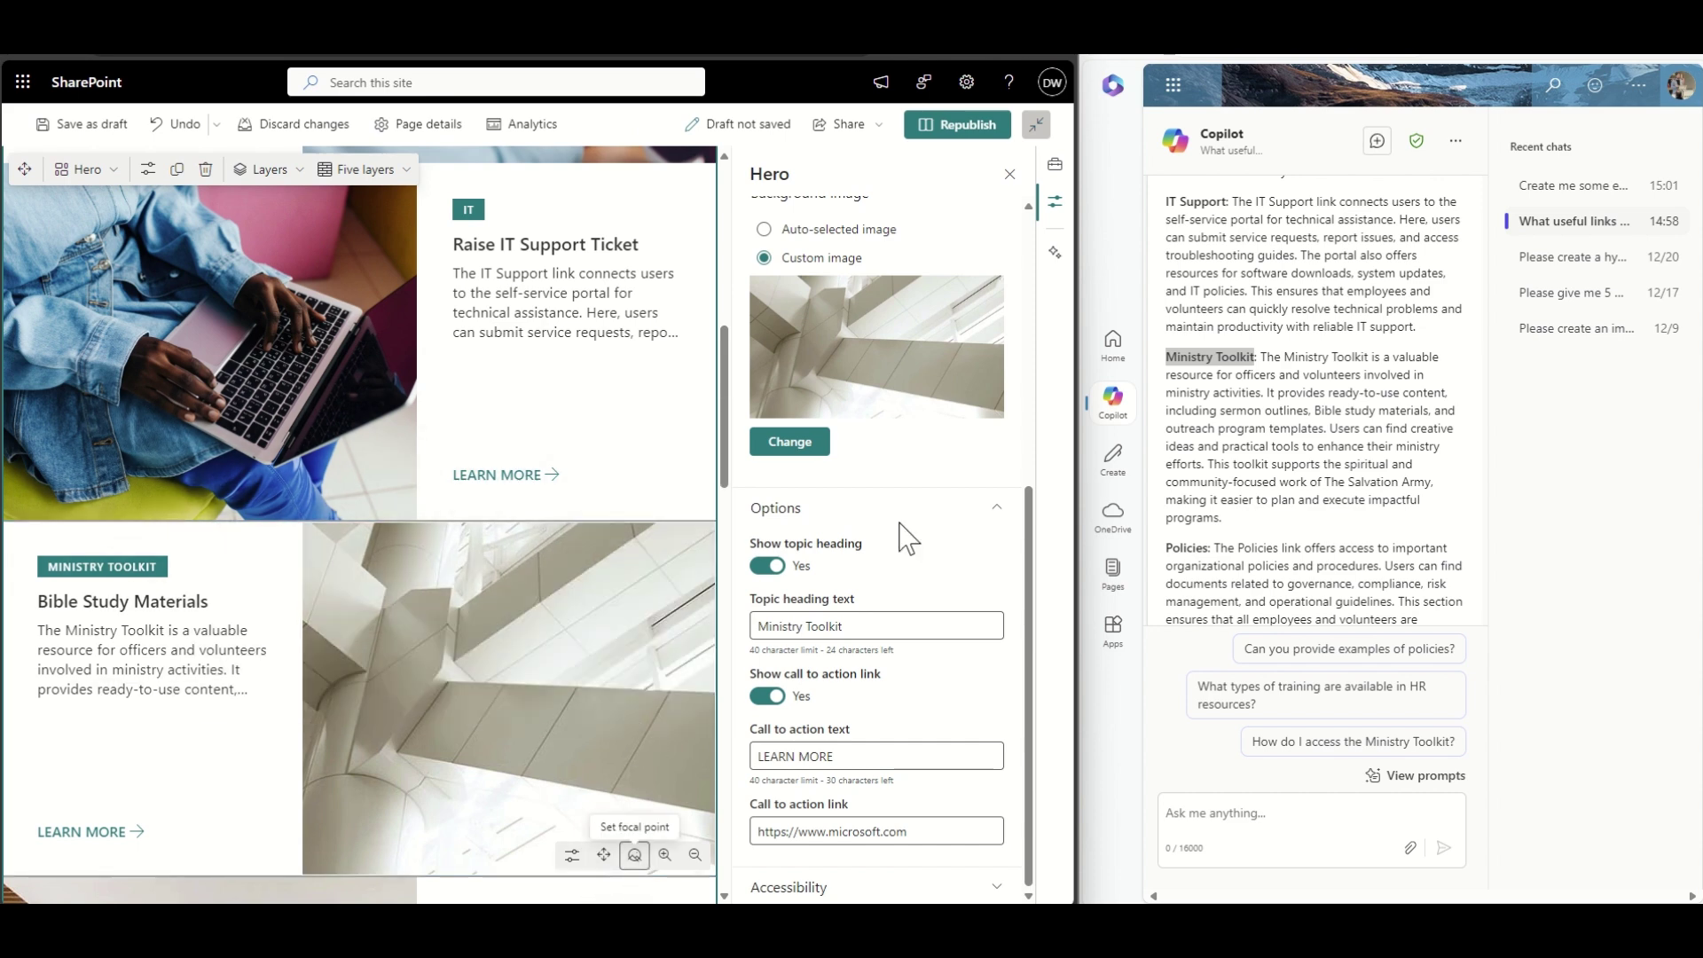
Search the stock images for "church" for the Bible Study Materials layer's background, and clear the search
click(789, 442)
text(church)
key(ctrl+a)
key(BackSpace)
Replace the Bible Study Materials layer's background with an uploaded photo of a uniformed man shaking hands with a man in white
click(144, 410)
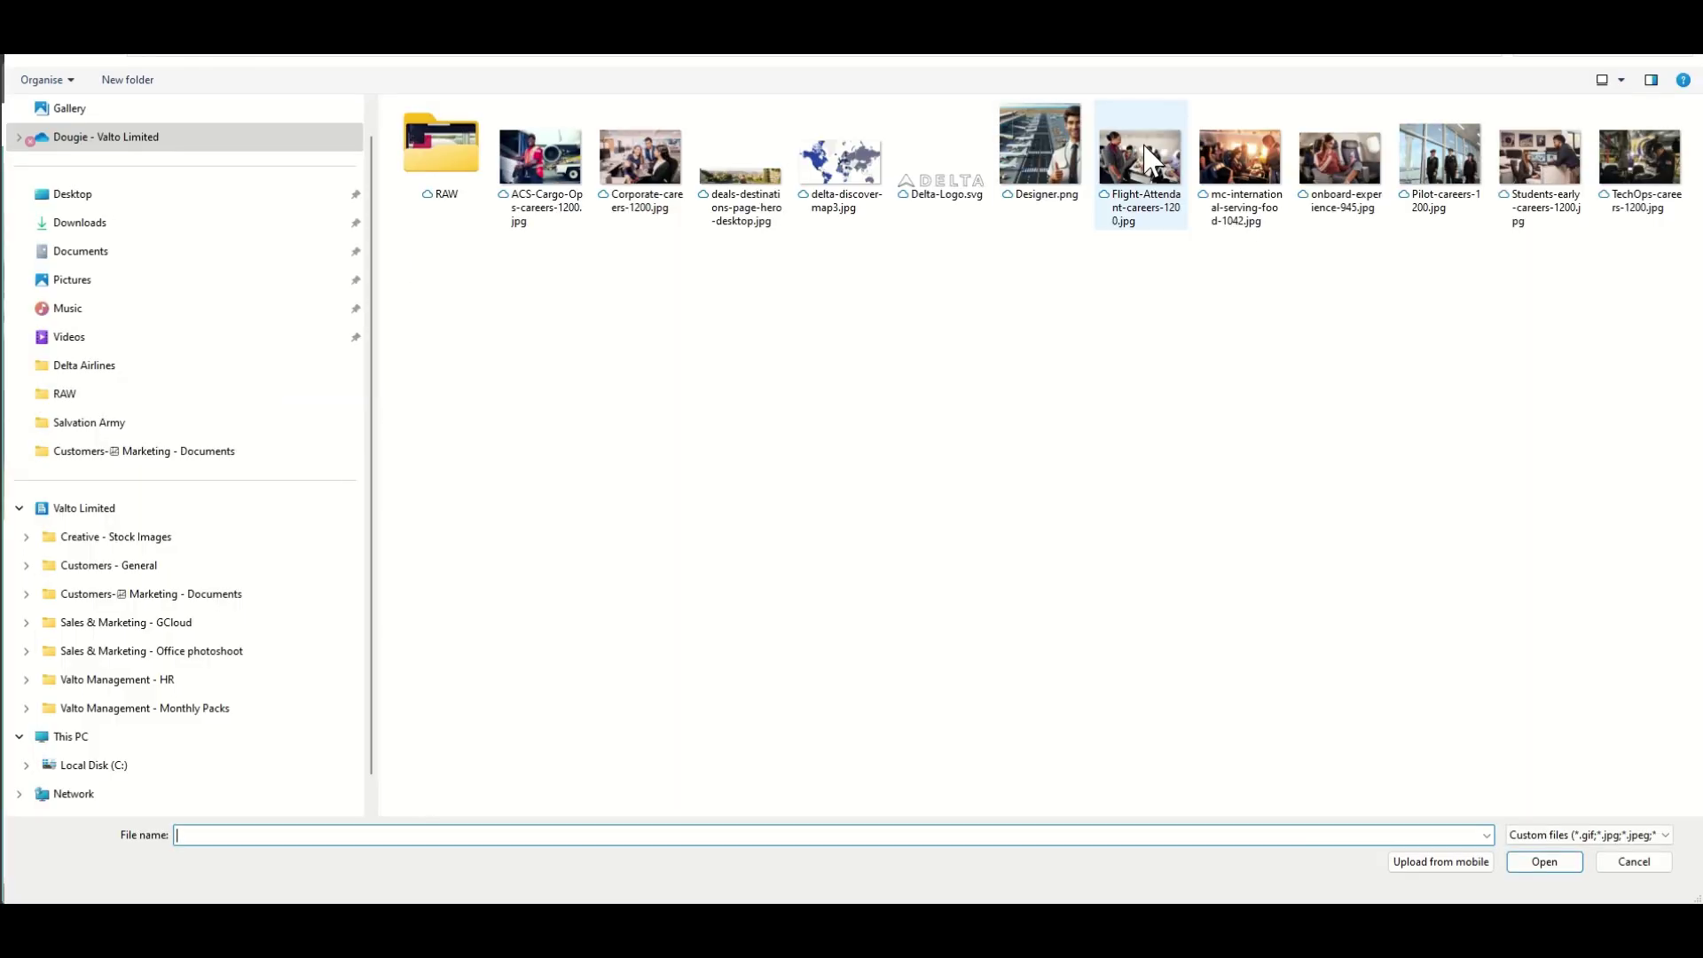
click(566, 55)
double_click(509, 190)
click(1561, 835)
click(1559, 869)
double_click(646, 189)
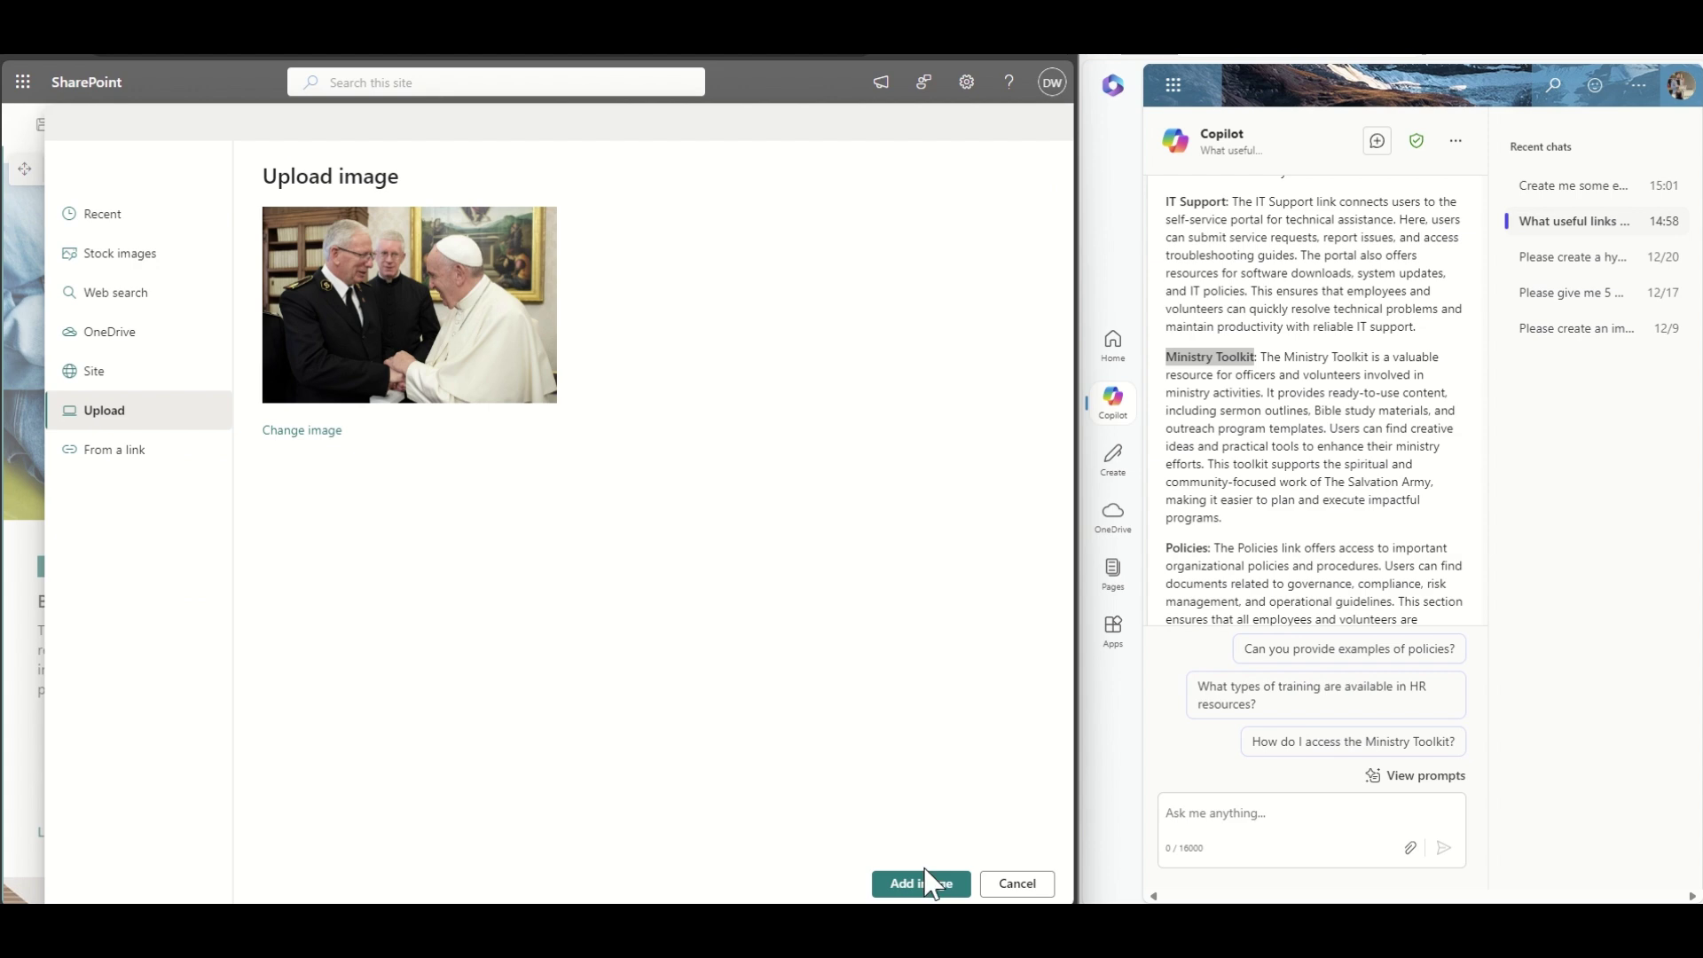
click(921, 882)
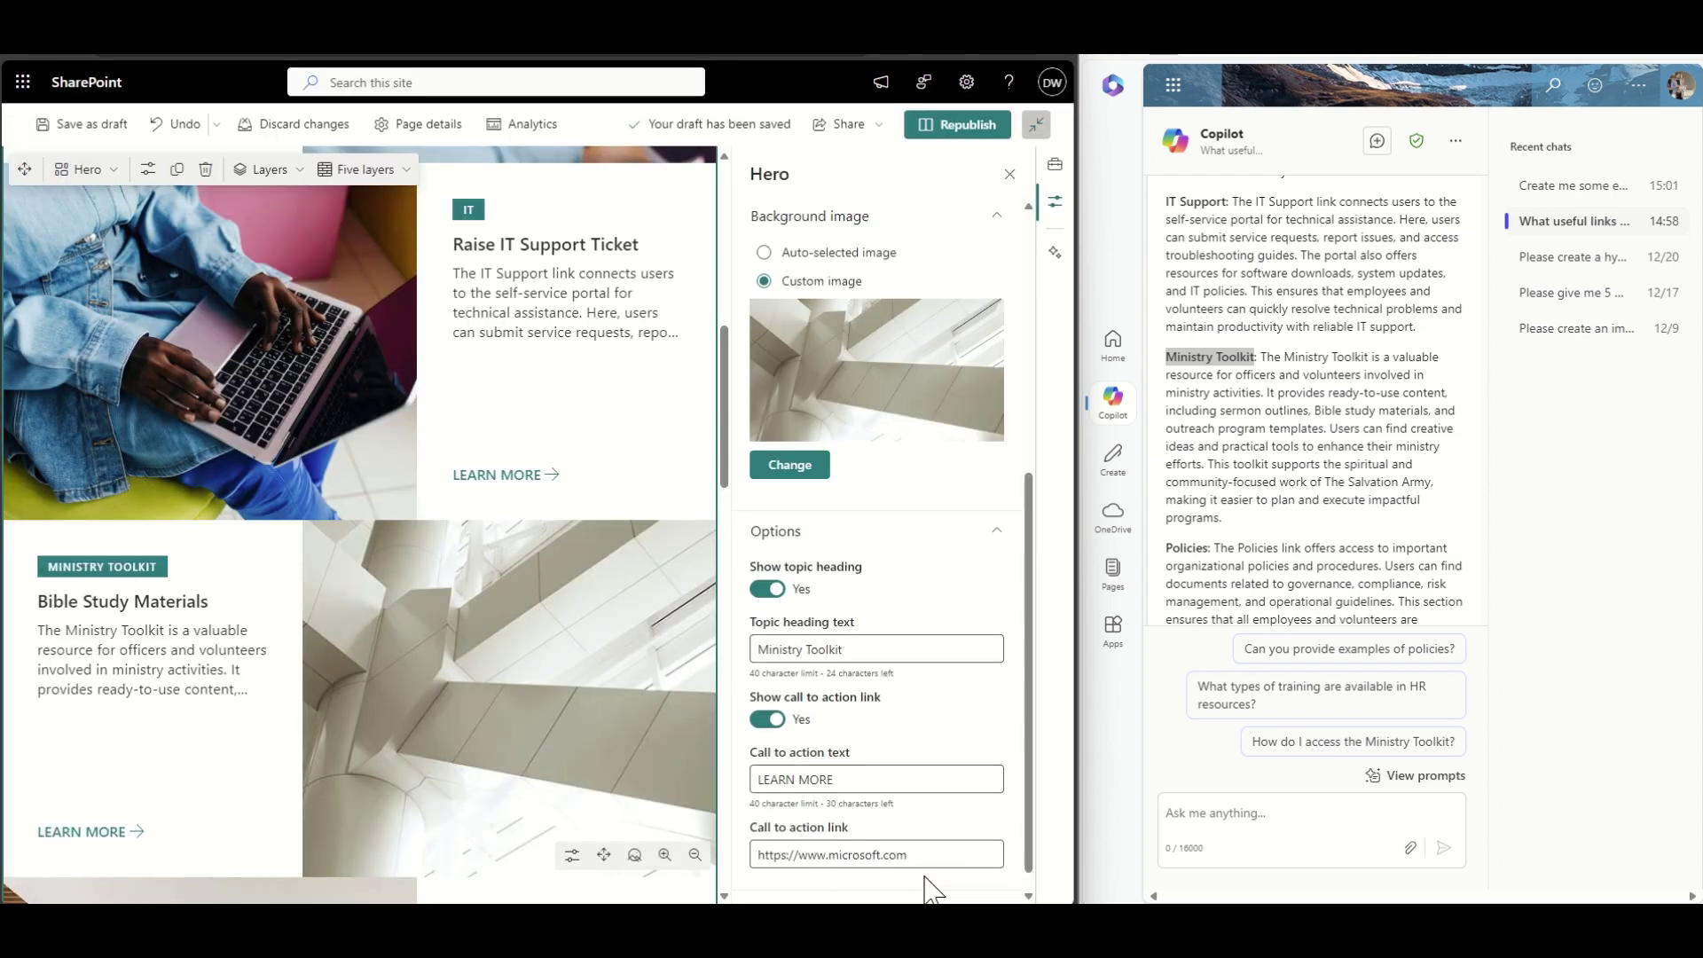
Open the fifth Hero layer for editing and replace its title with "Policies and Procedures", starting from Copilot's "Policies" heading
scroll(228, 695, down, 5)
scroll(1193, 375, down, 2)
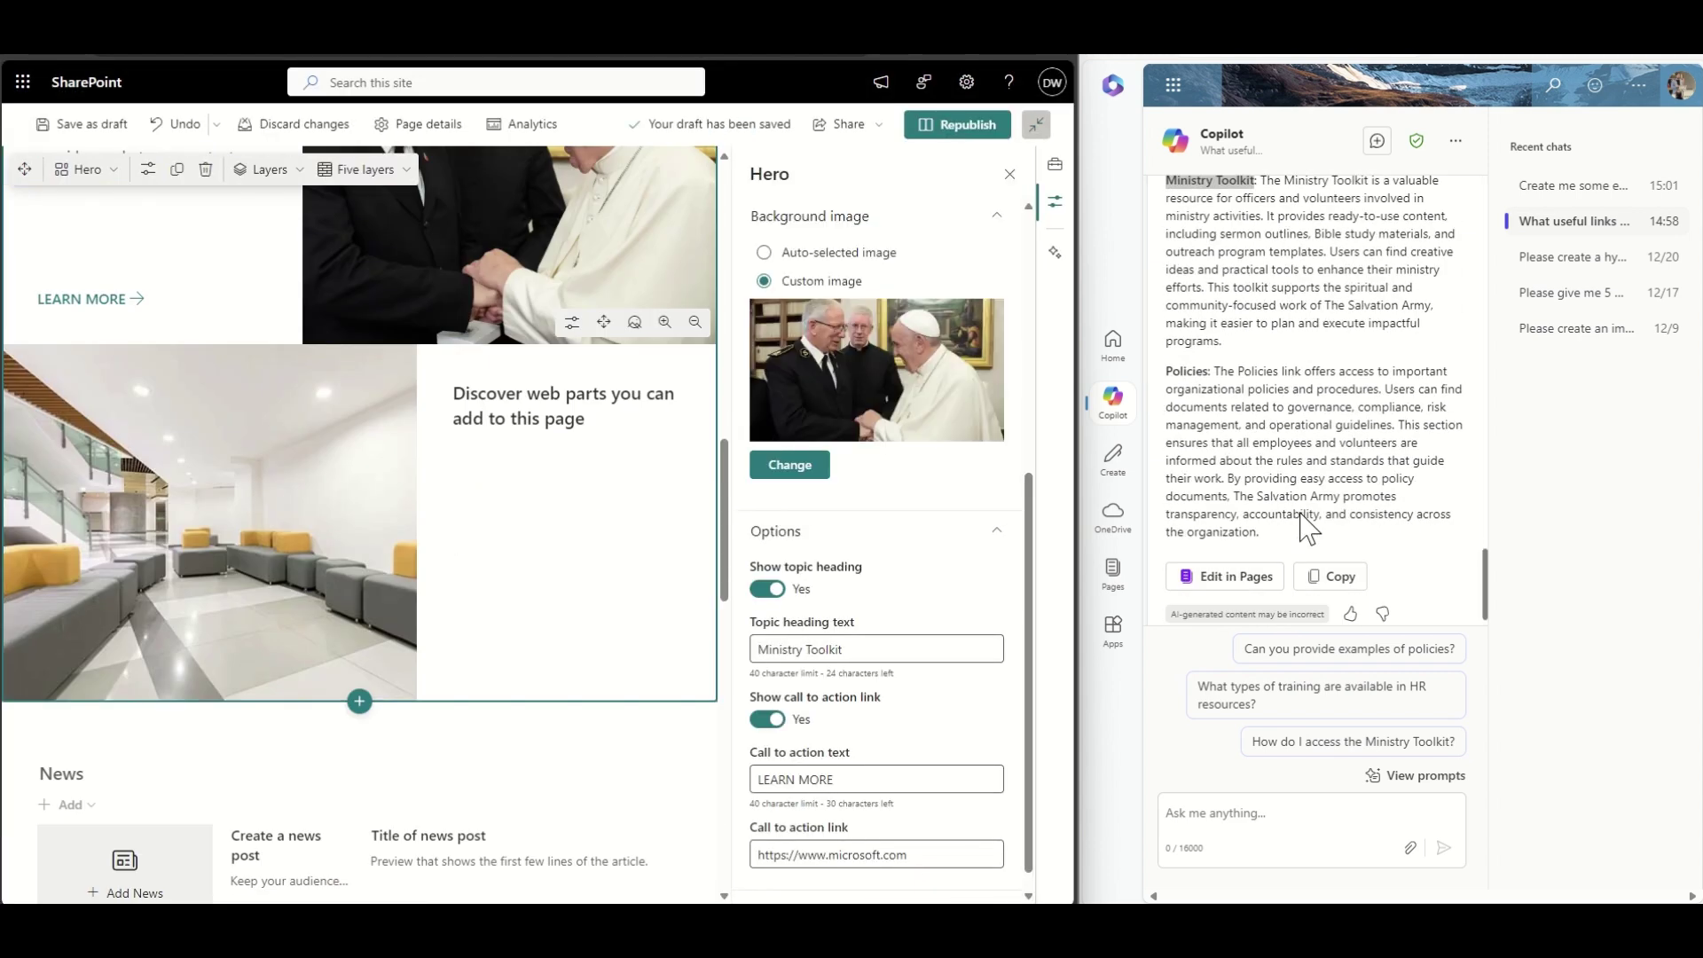
double_click(1193, 371)
key(ctrl+c)
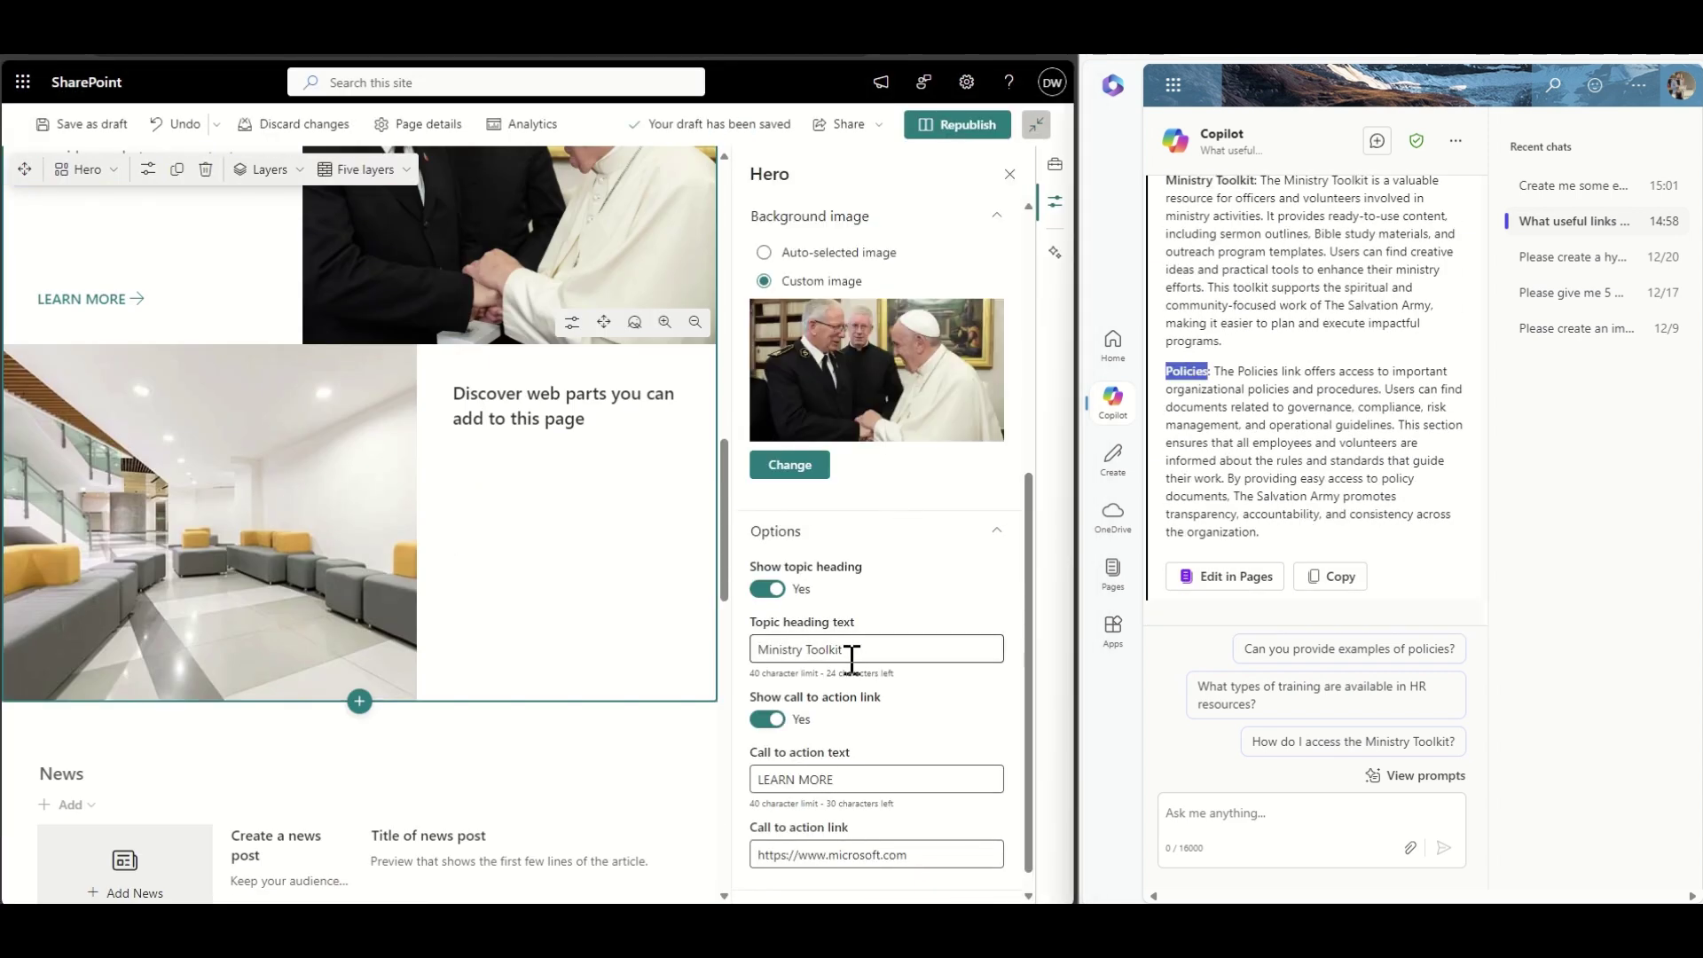
click(612, 656)
triple_click(839, 404)
key(ctrl+v)
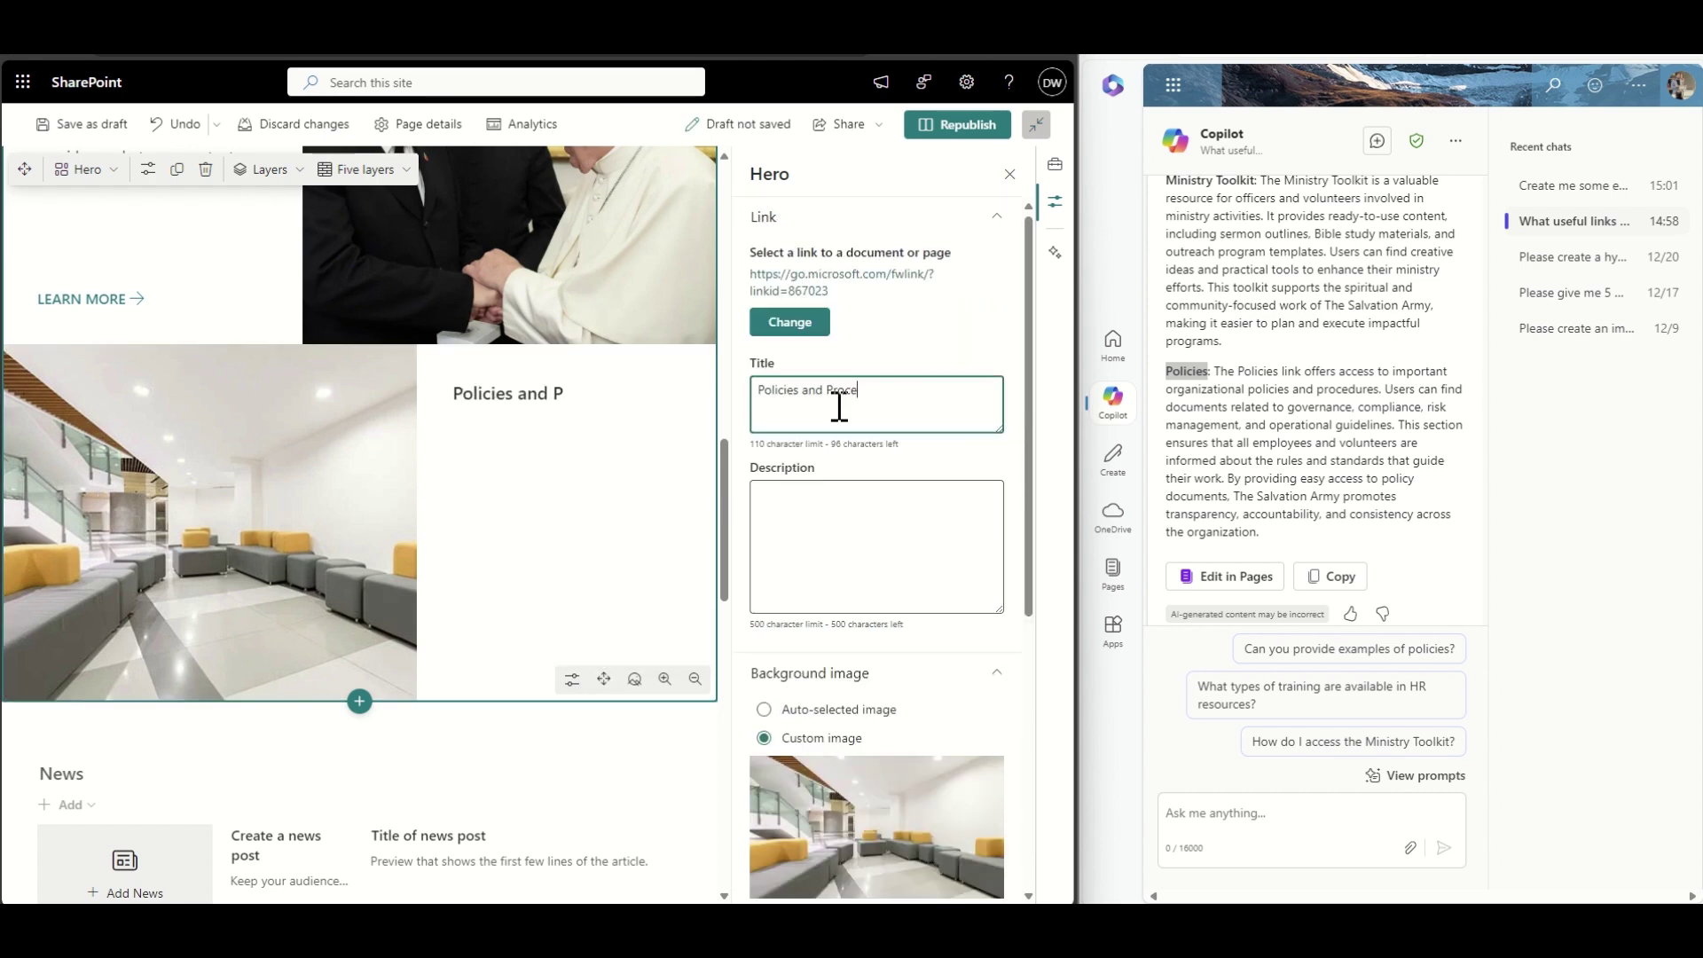
Copy Copilot's Policies description into the fifth Hero layer's description
drag(1214, 371, 1260, 532)
key(ctrl+c)
click(829, 532)
key(ctrl+v)
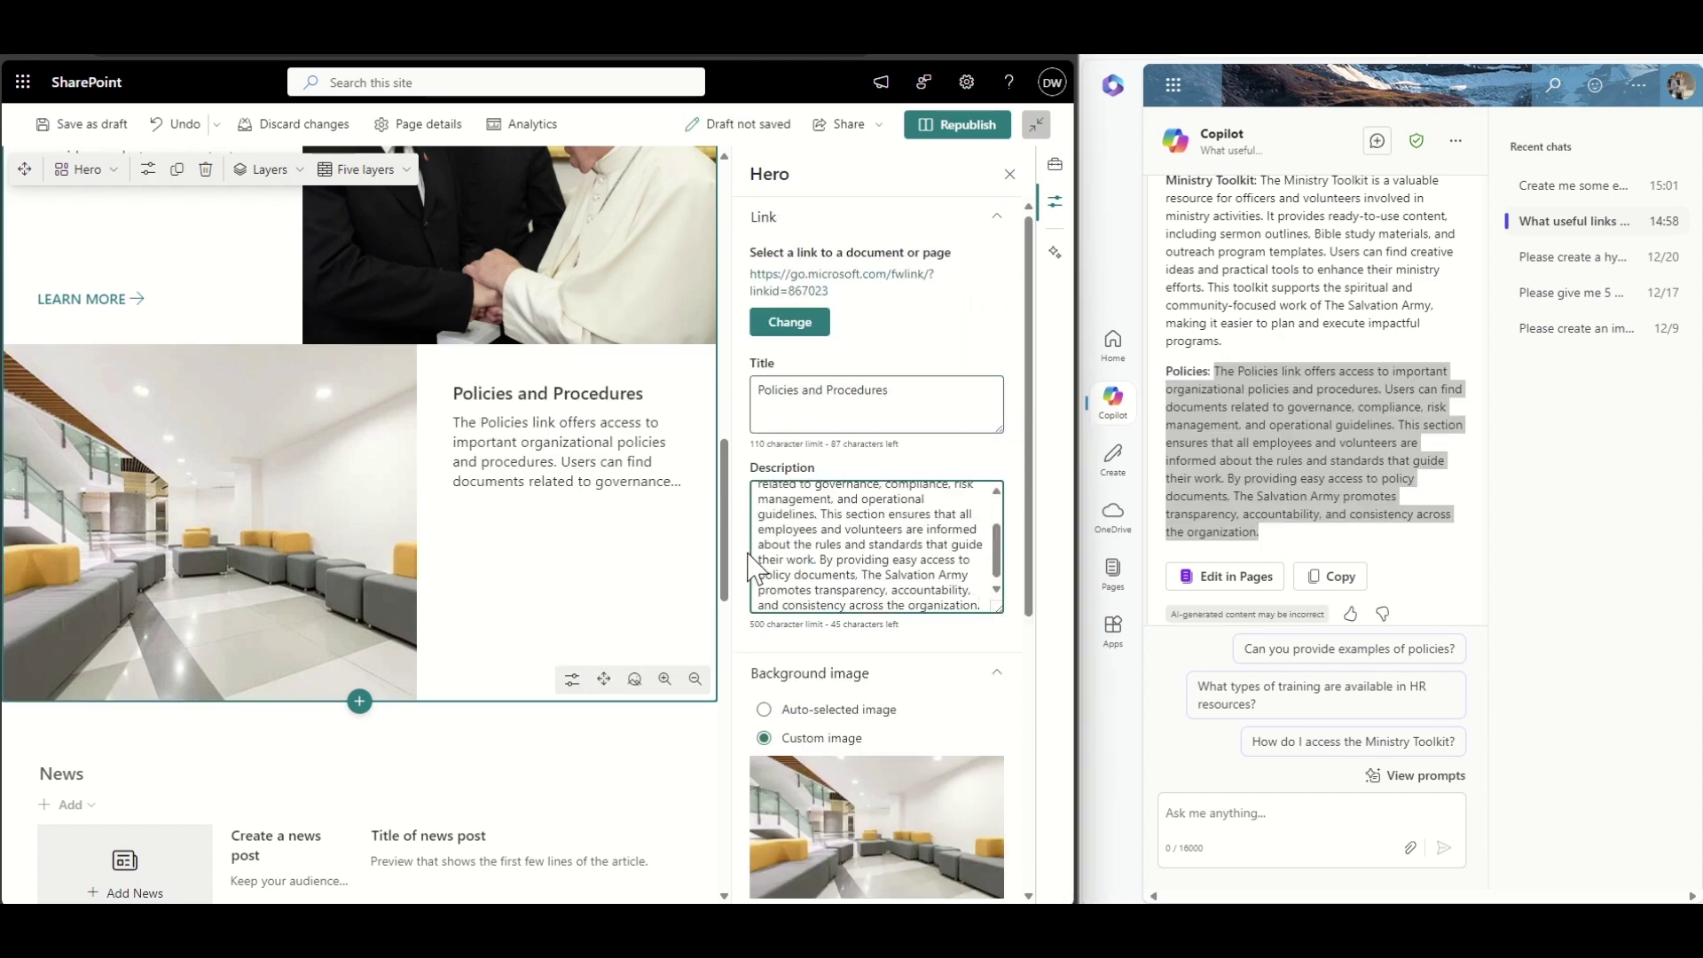
Try to upload a photo from the Salvation Army folder as the Policies and Procedures layer's background
scroll(743, 574, down, 2)
click(790, 714)
click(177, 257)
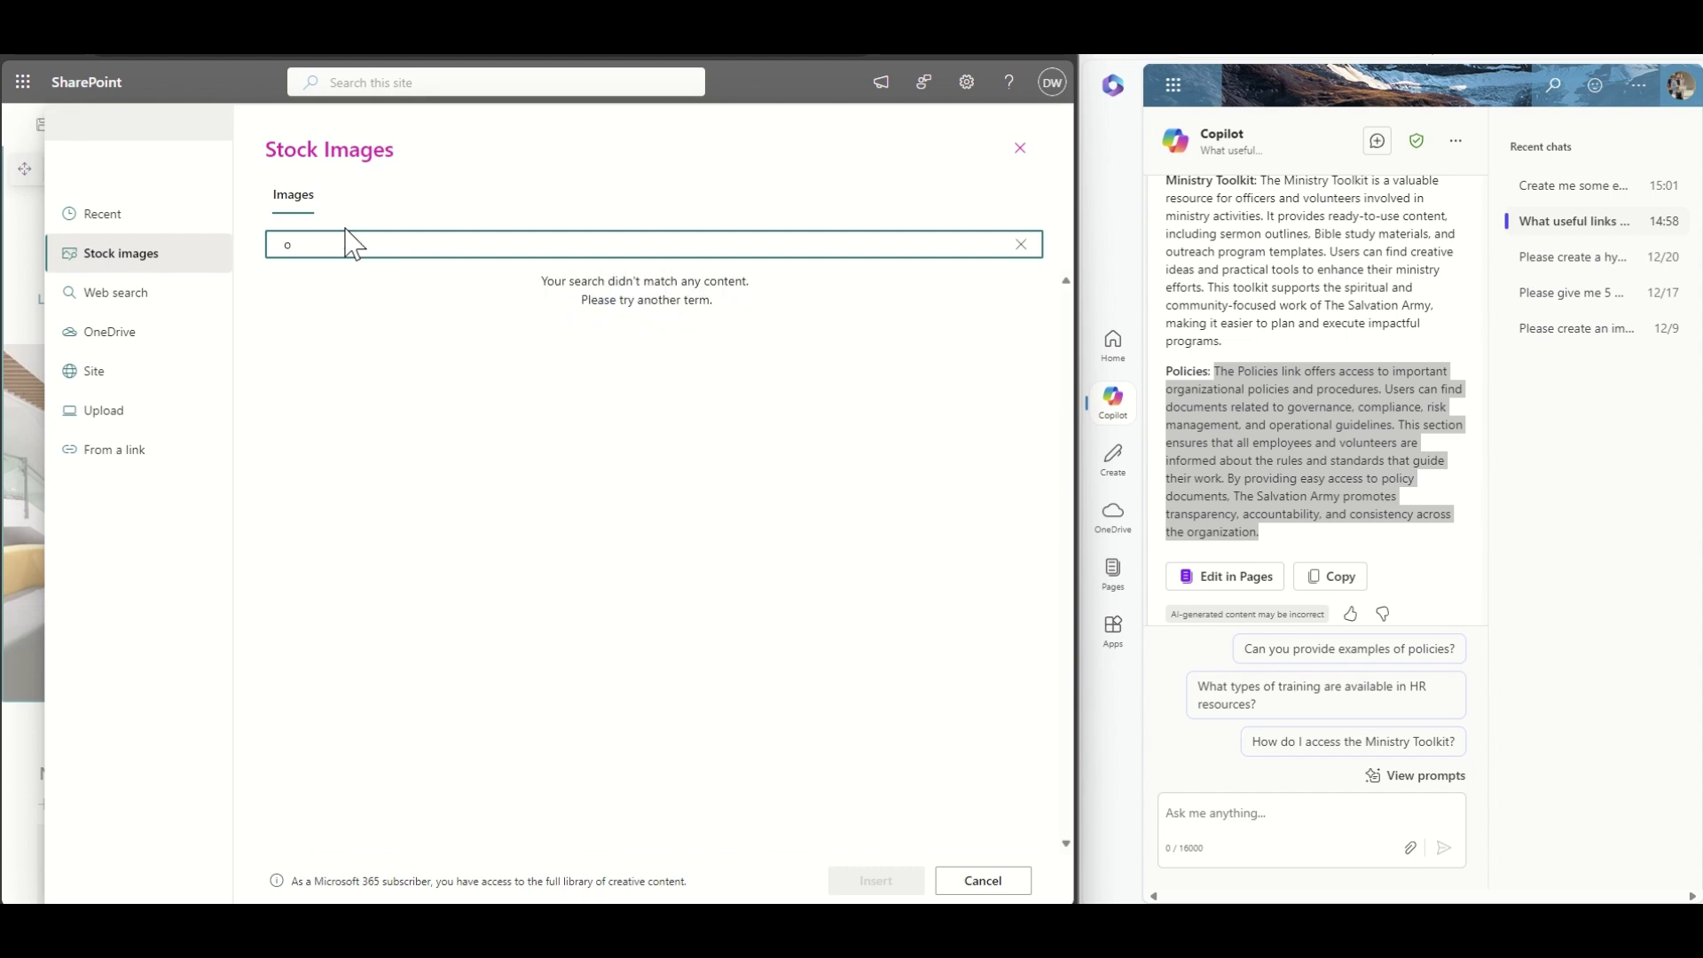
click(162, 421)
click(1588, 835)
click(1534, 865)
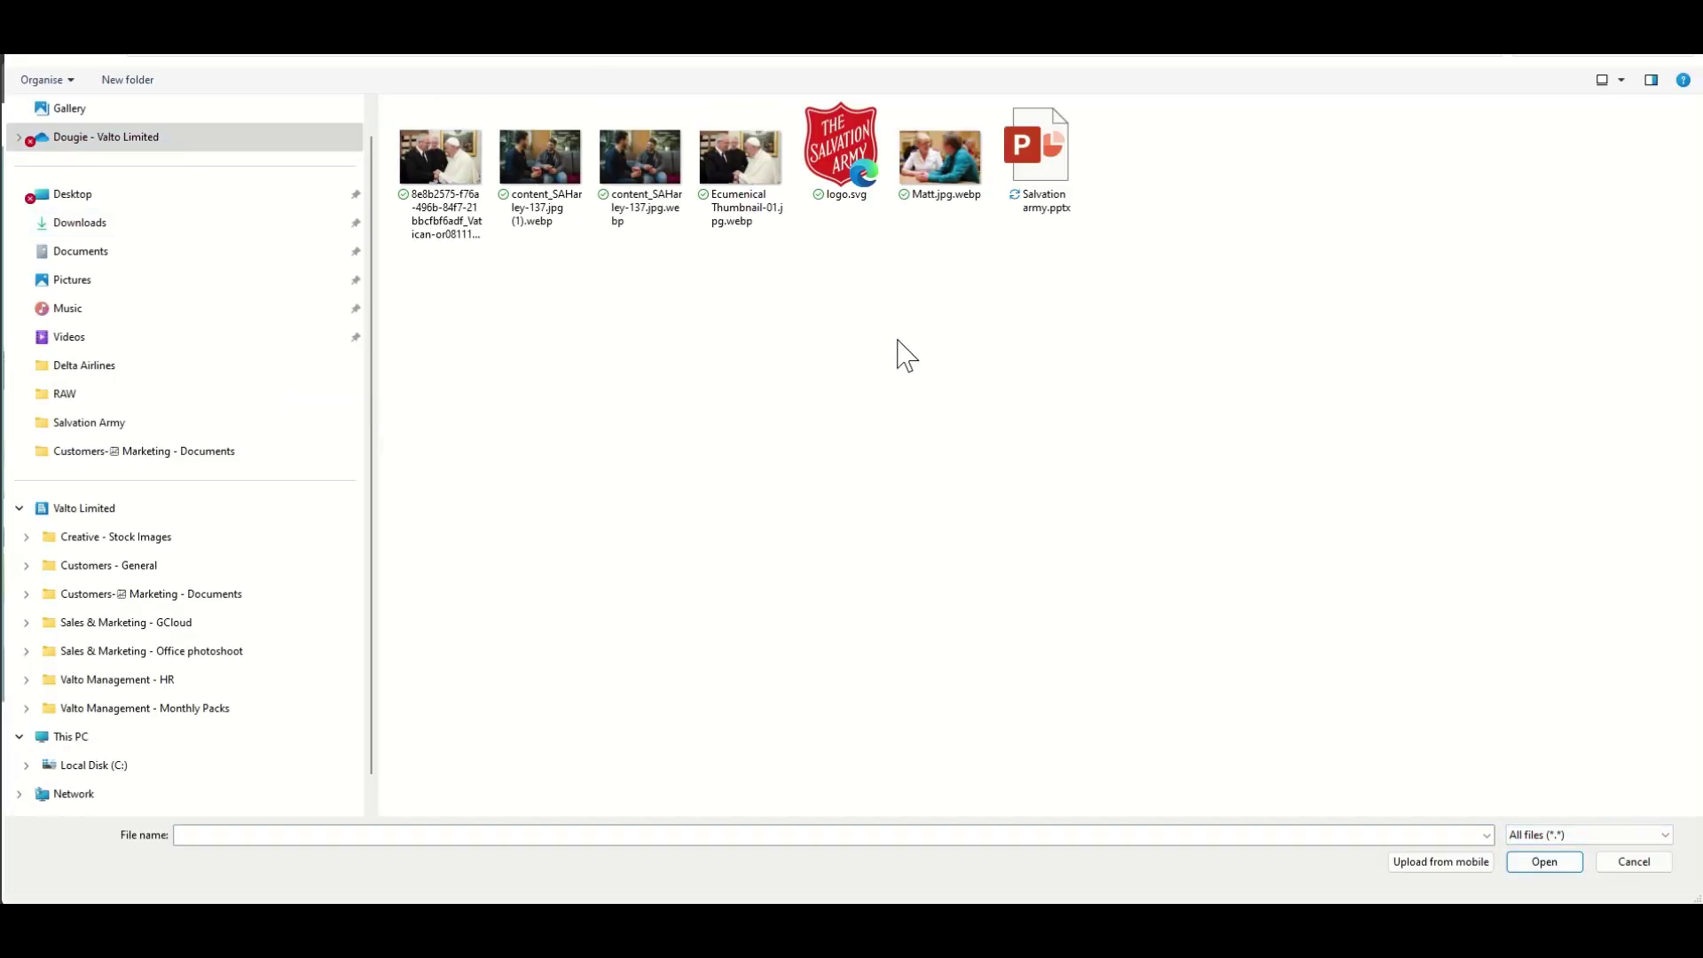
double_click(545, 191)
Republish the page and review the Hero layers on the published site
scroll(449, 544, down, 3)
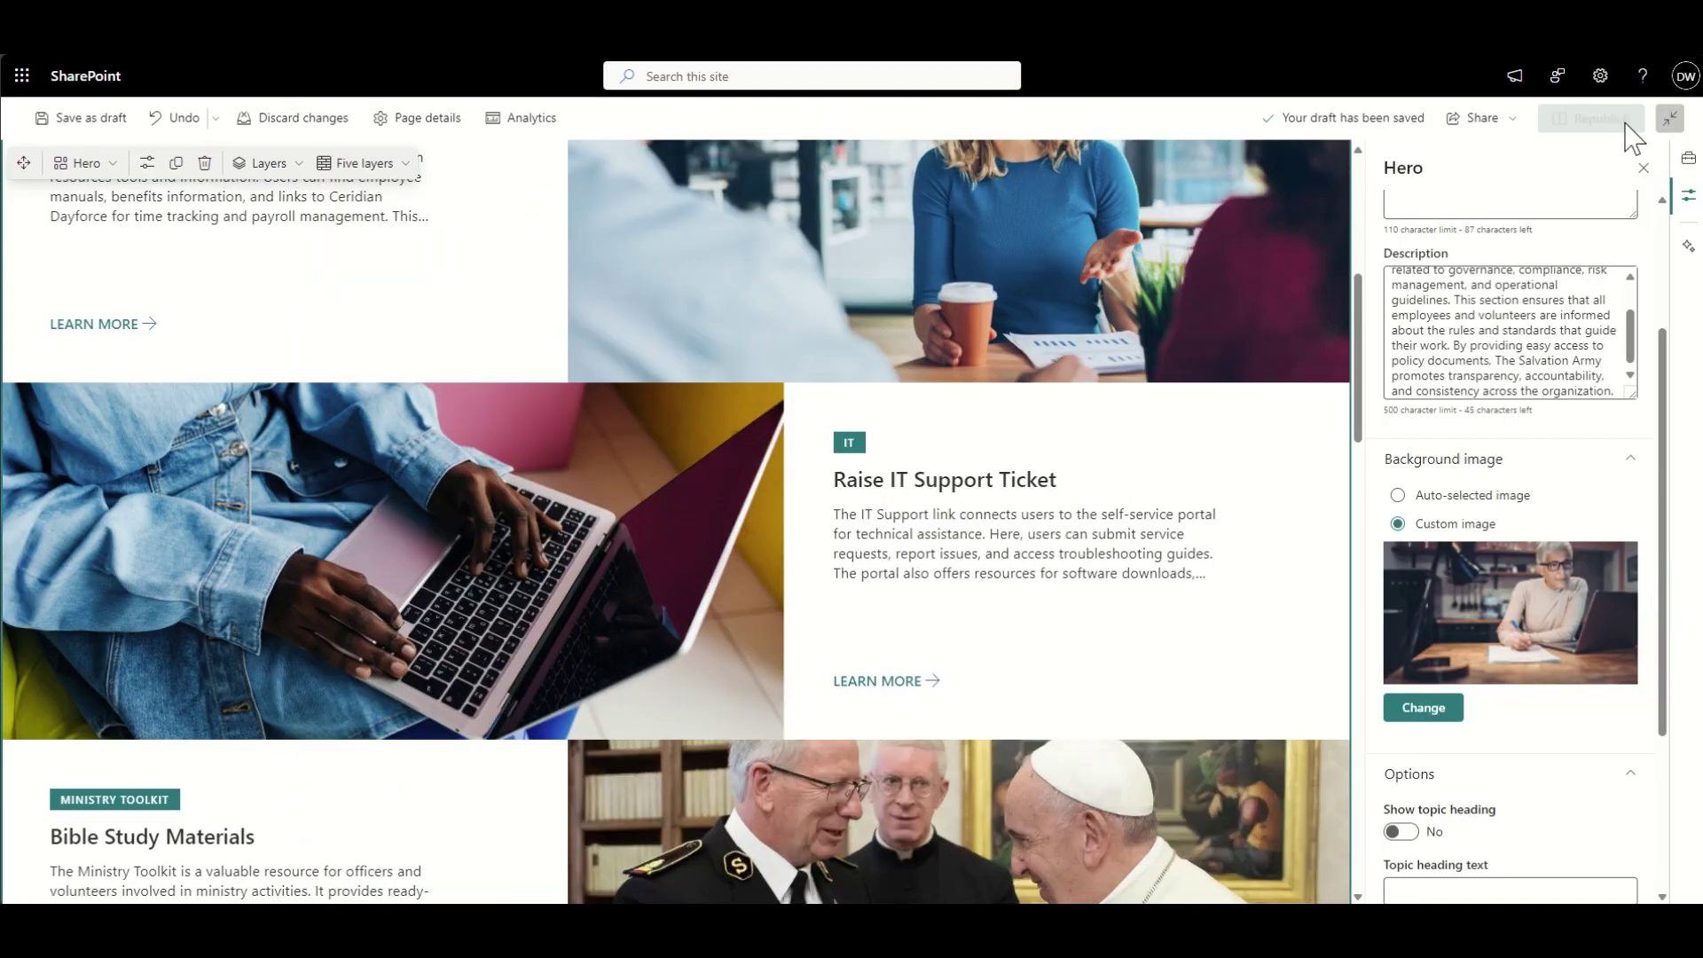
click(1597, 118)
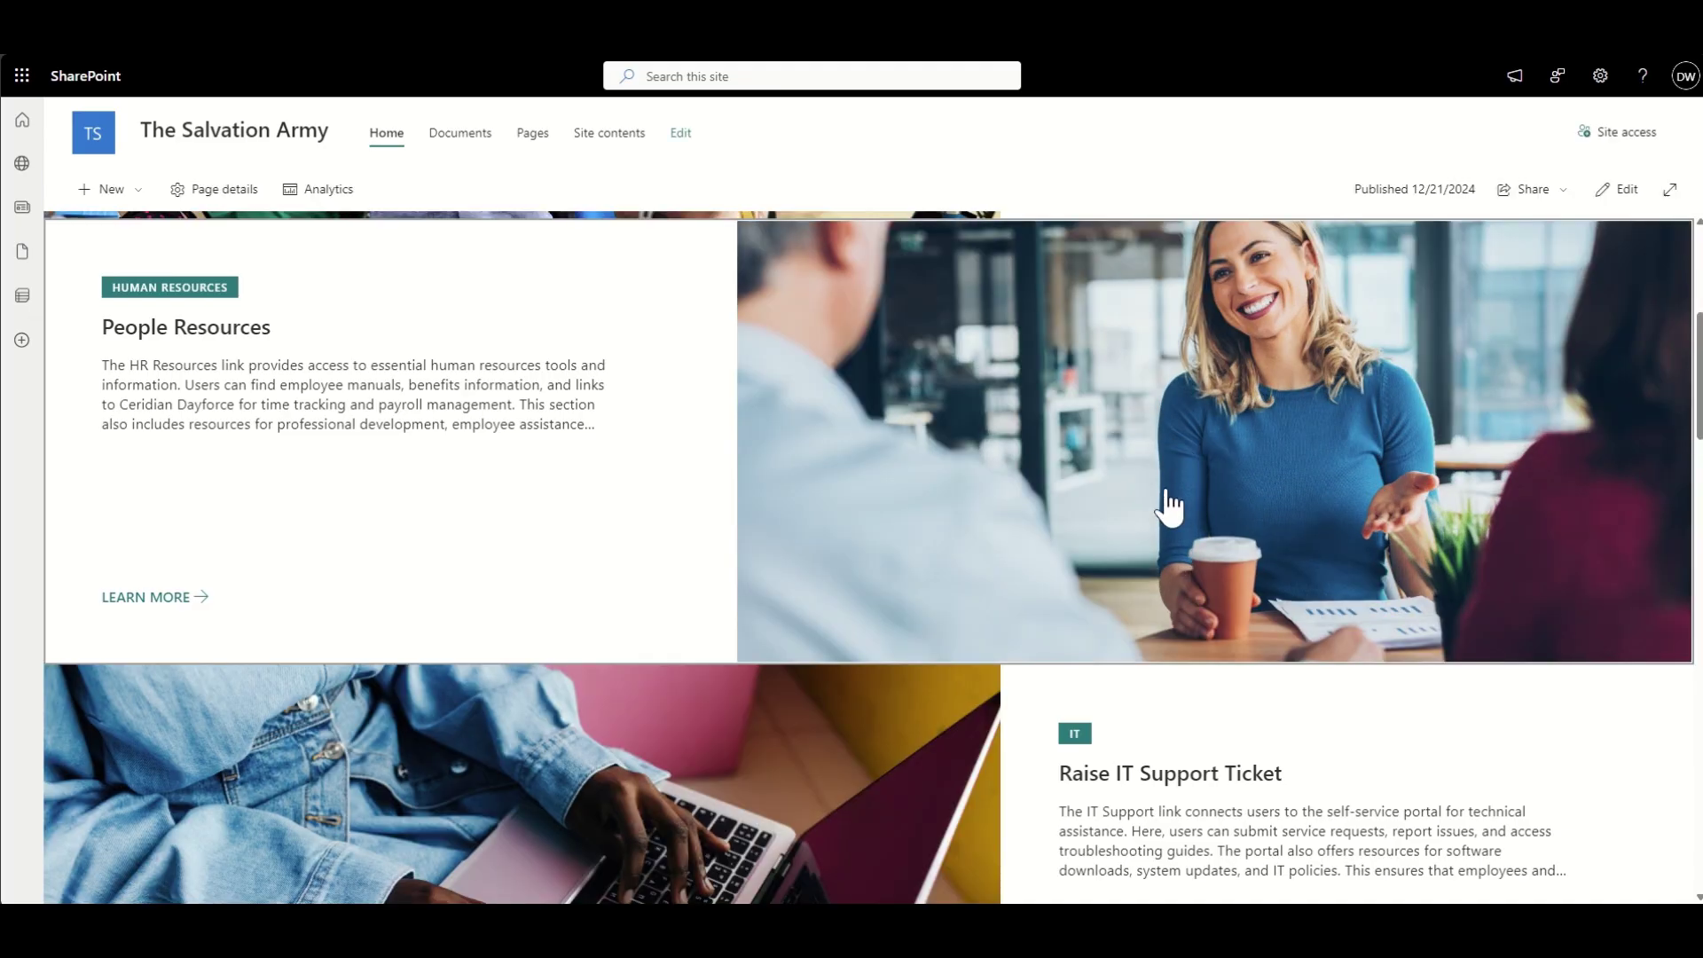
scroll(1168, 507, up, 5)
scroll(1169, 508, down, 15)
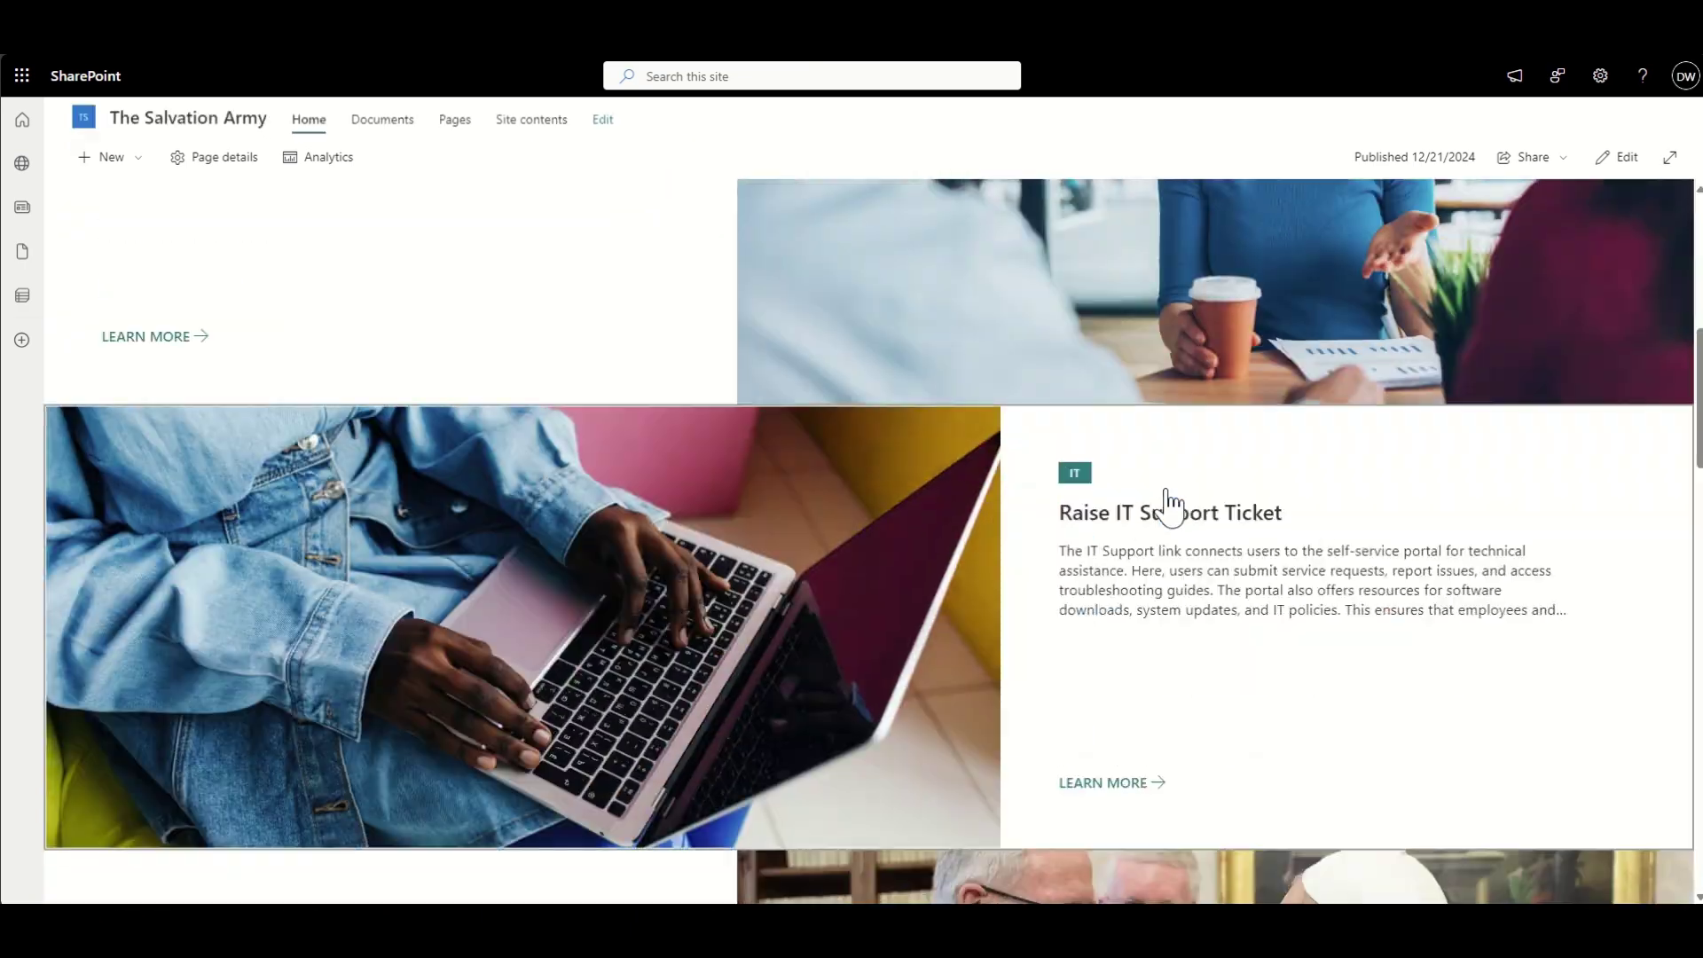
scroll(1169, 507, up, 7)
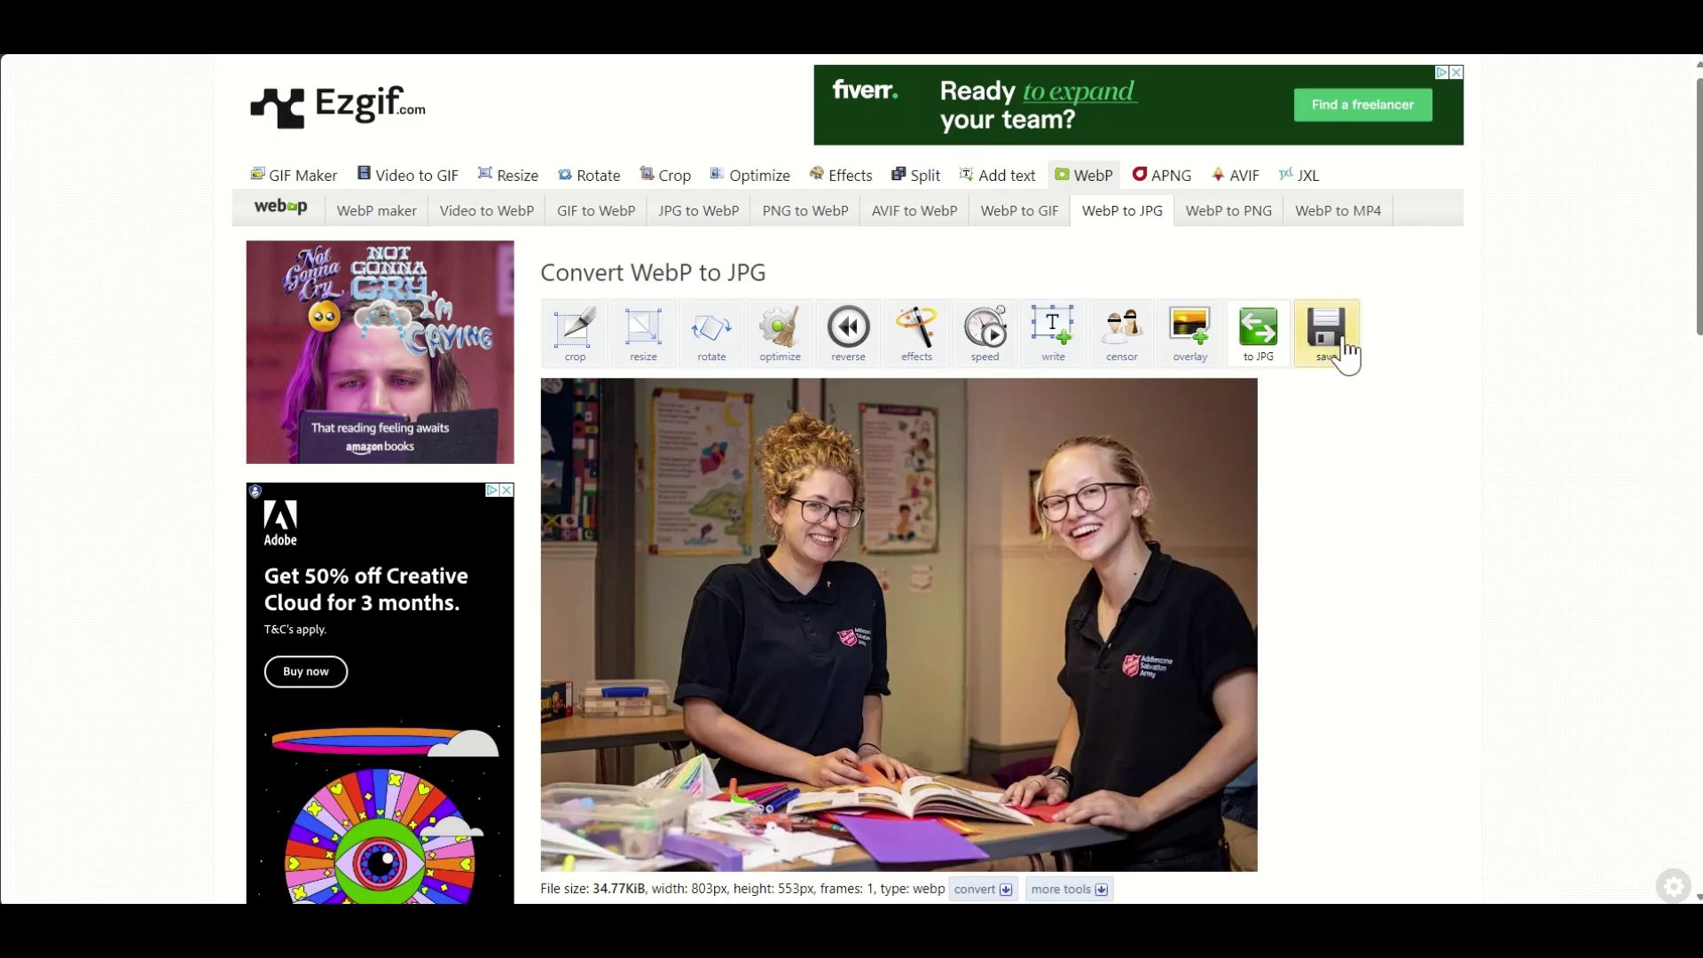
Save the JPG-converted volunteers photo in Ezgif, and replace the People Resources layer's background with the photo of hands using a tablet
click(1349, 359)
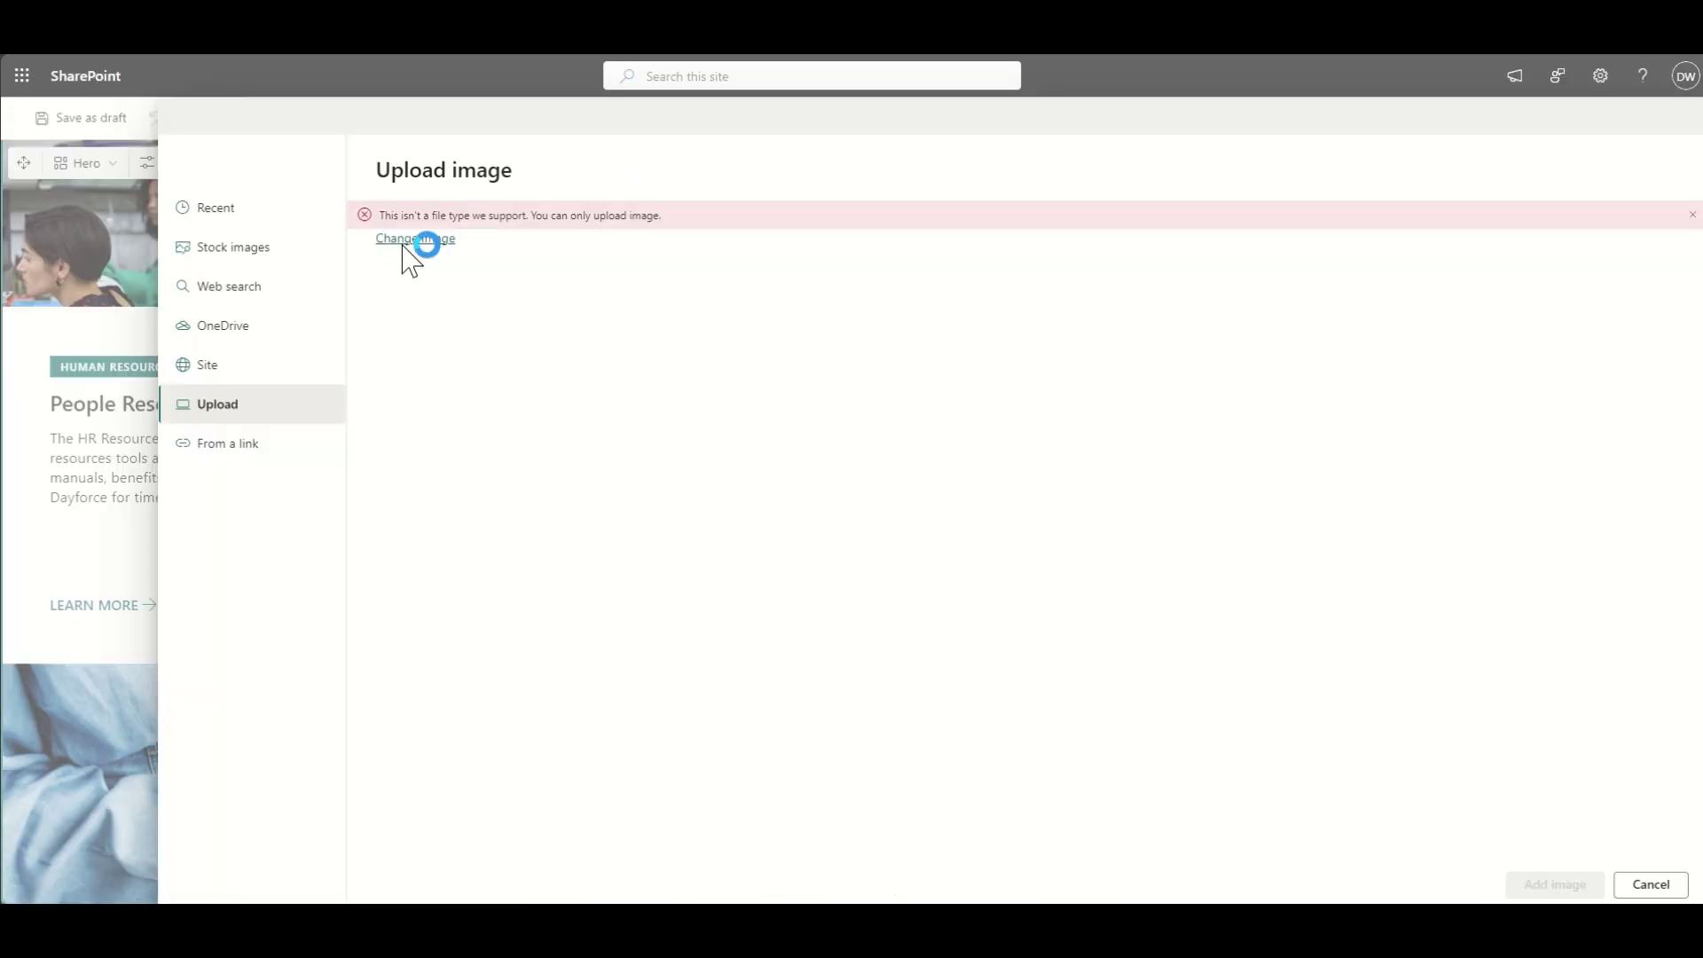
click(415, 242)
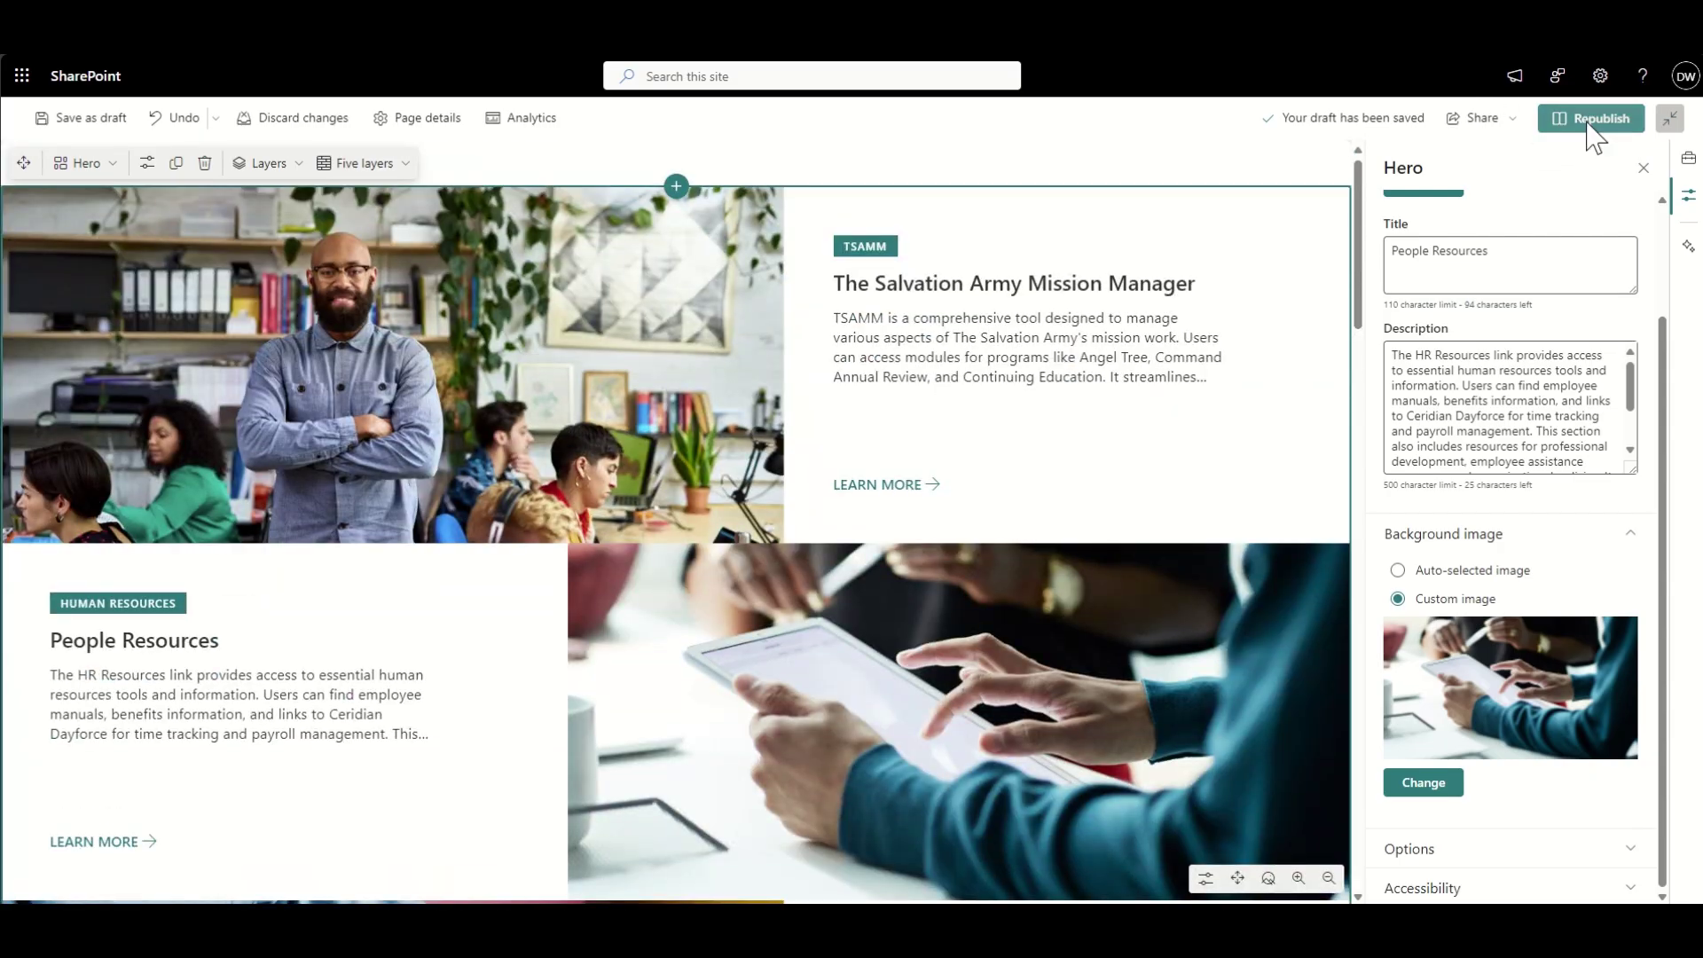
Republish the page with the new People Resources image and look through the published Hero layers
click(1595, 120)
click(1465, 487)
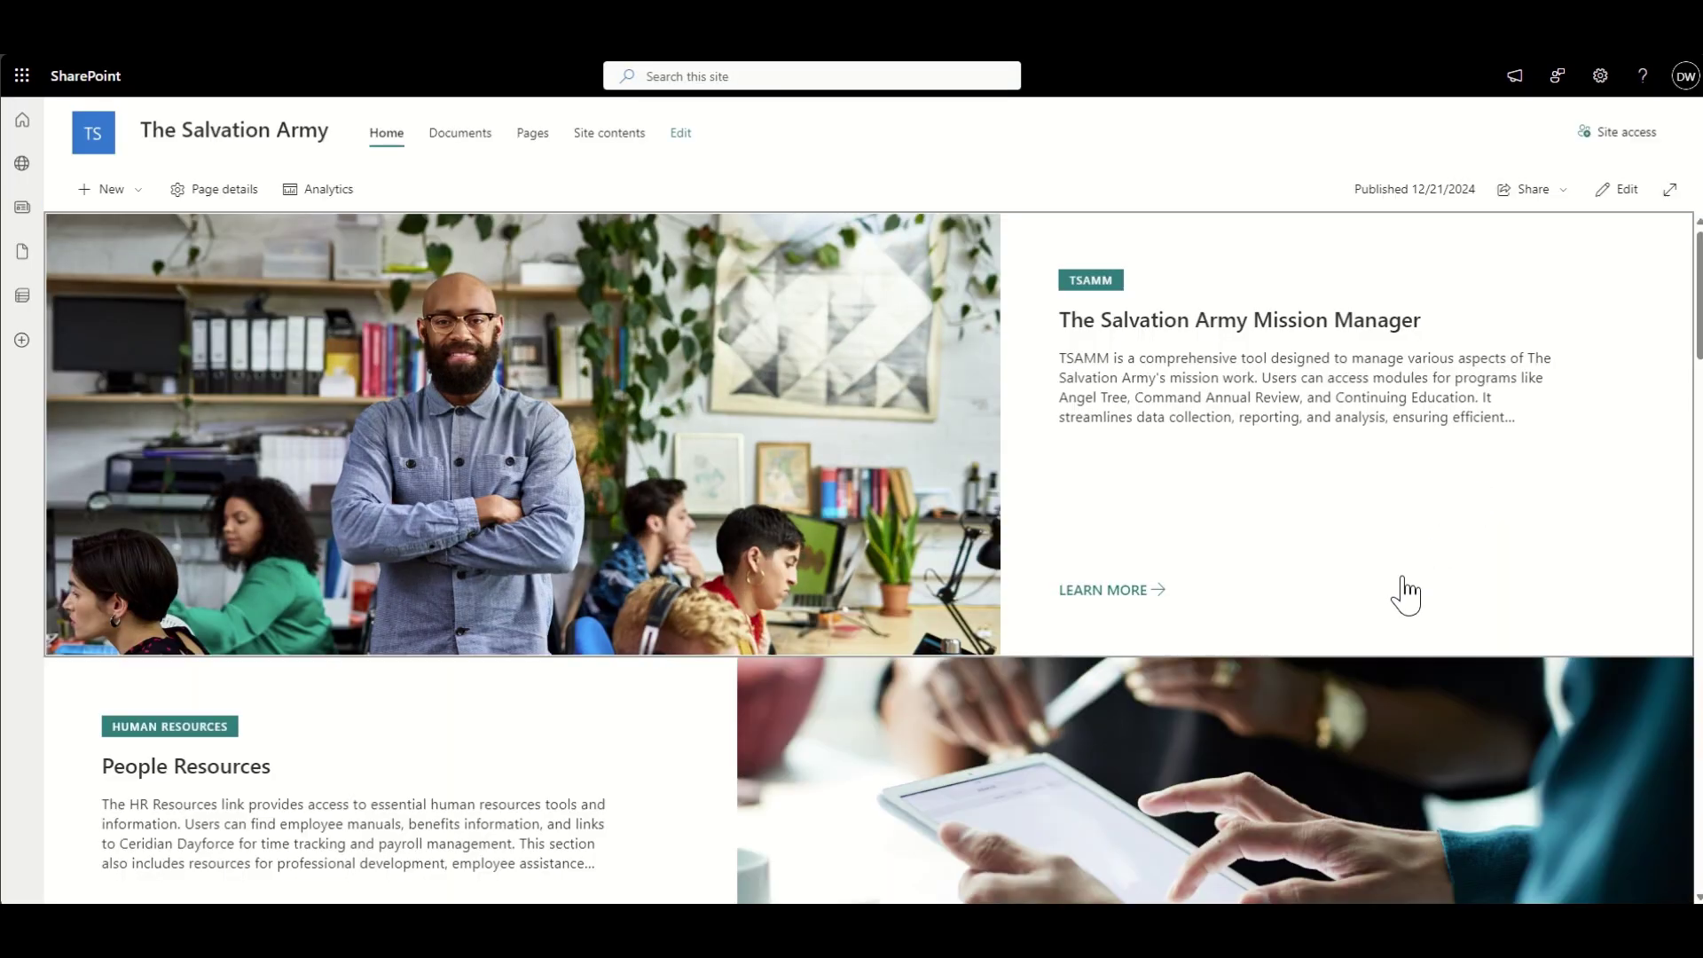
scroll(1402, 593, down, 12)
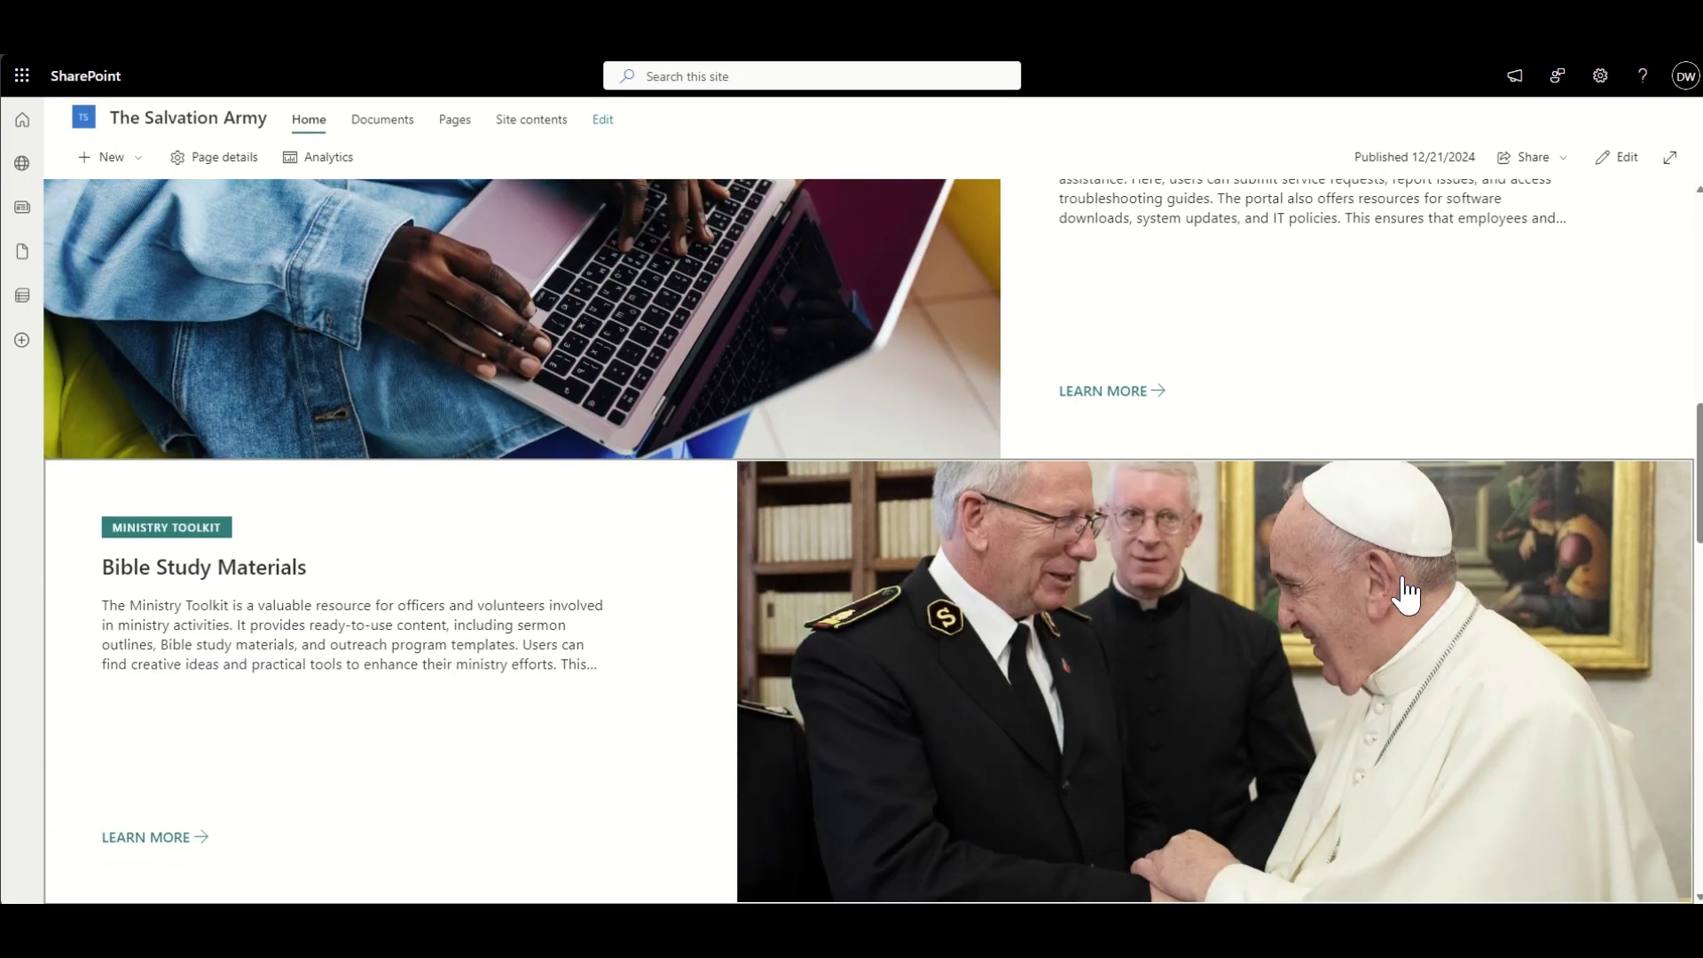
scroll(1404, 587, down, 4)
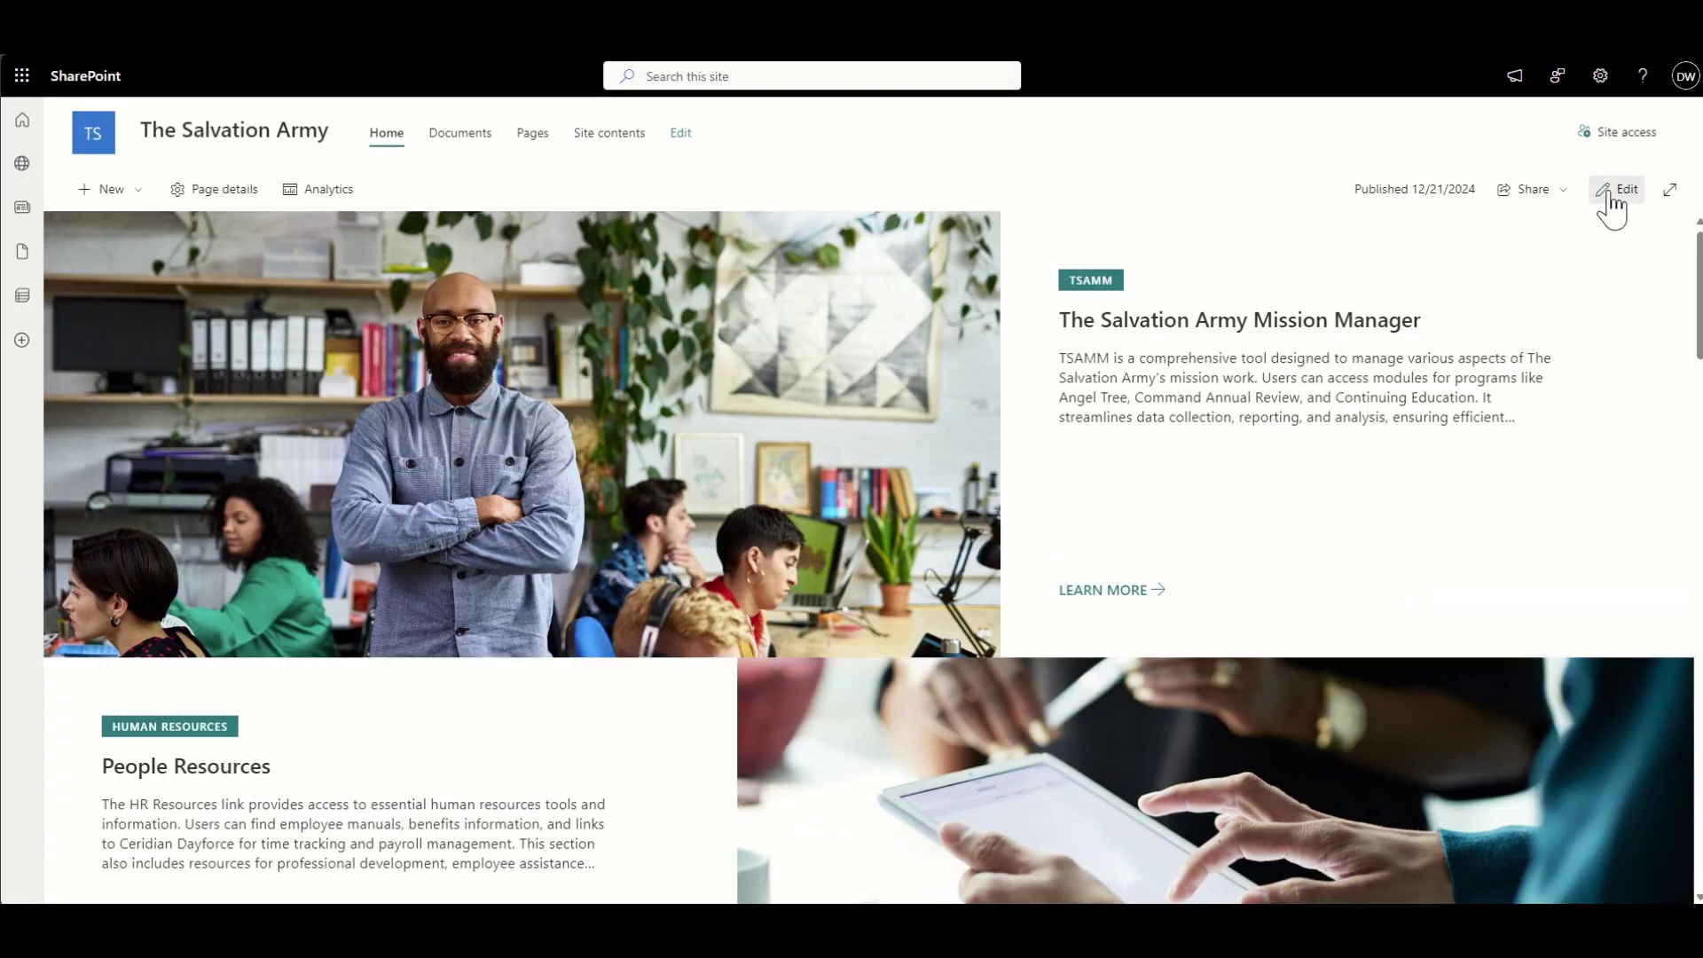
Reopen the home page for editing and add an empty one-column section above the Hero web part
click(1613, 195)
click(167, 304)
click(107, 171)
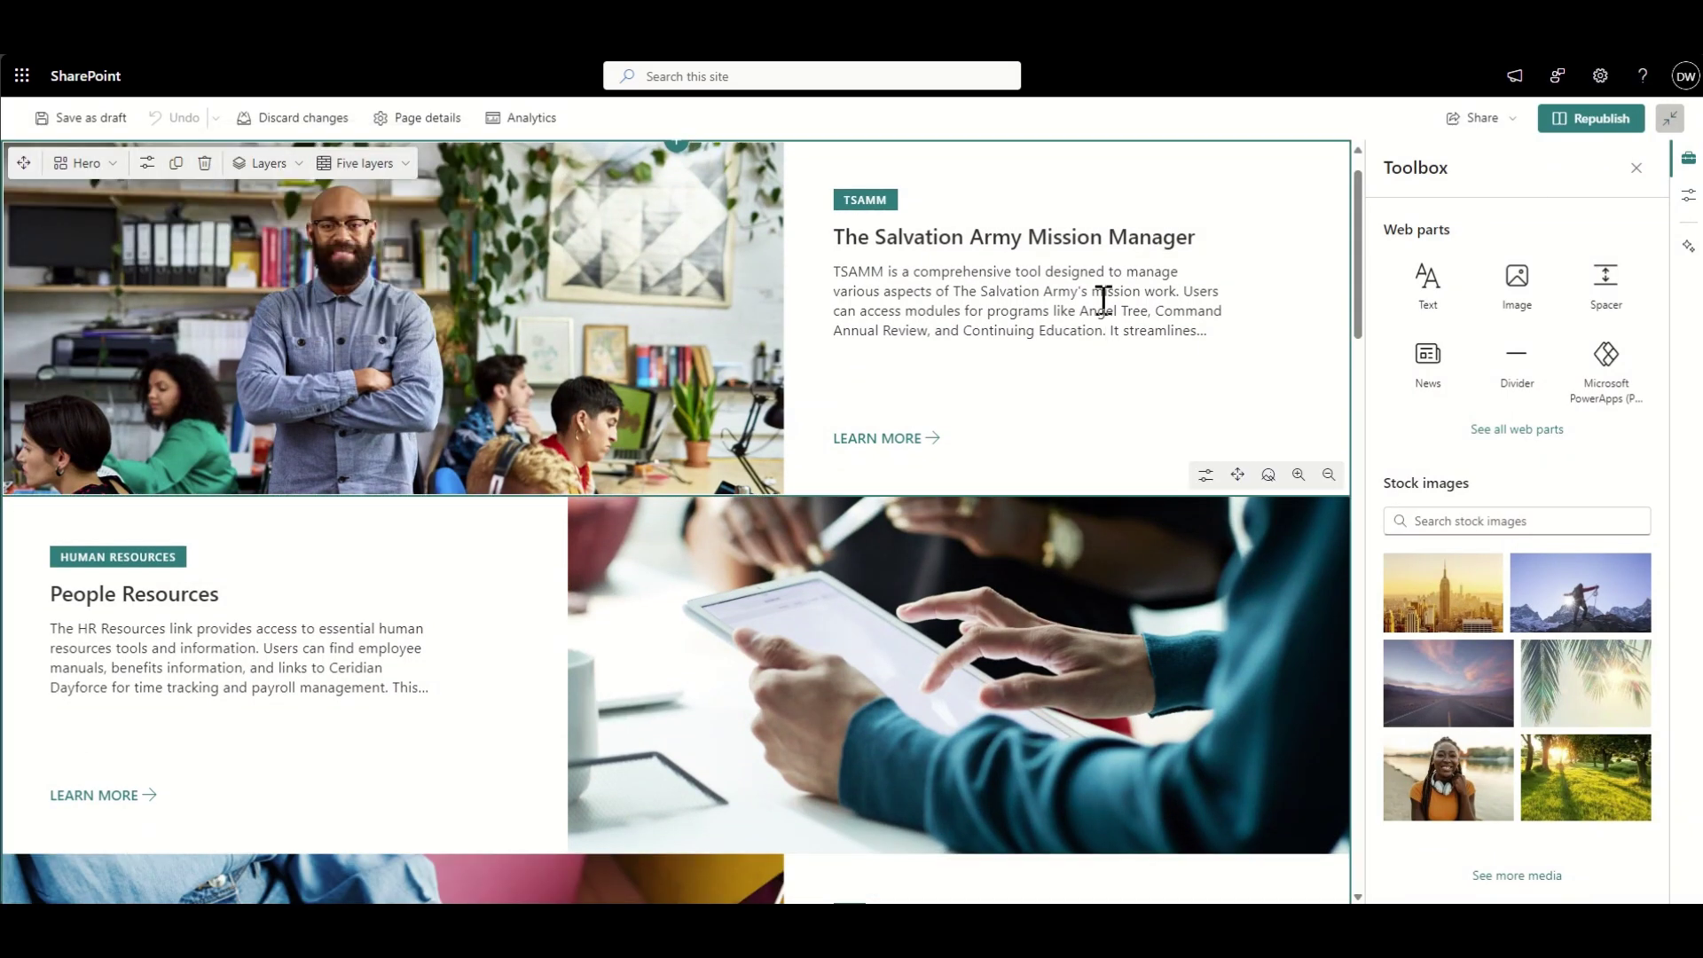
scroll(1102, 301, down, 4)
scroll(1101, 301, down, 8)
scroll(1104, 312, up, 13)
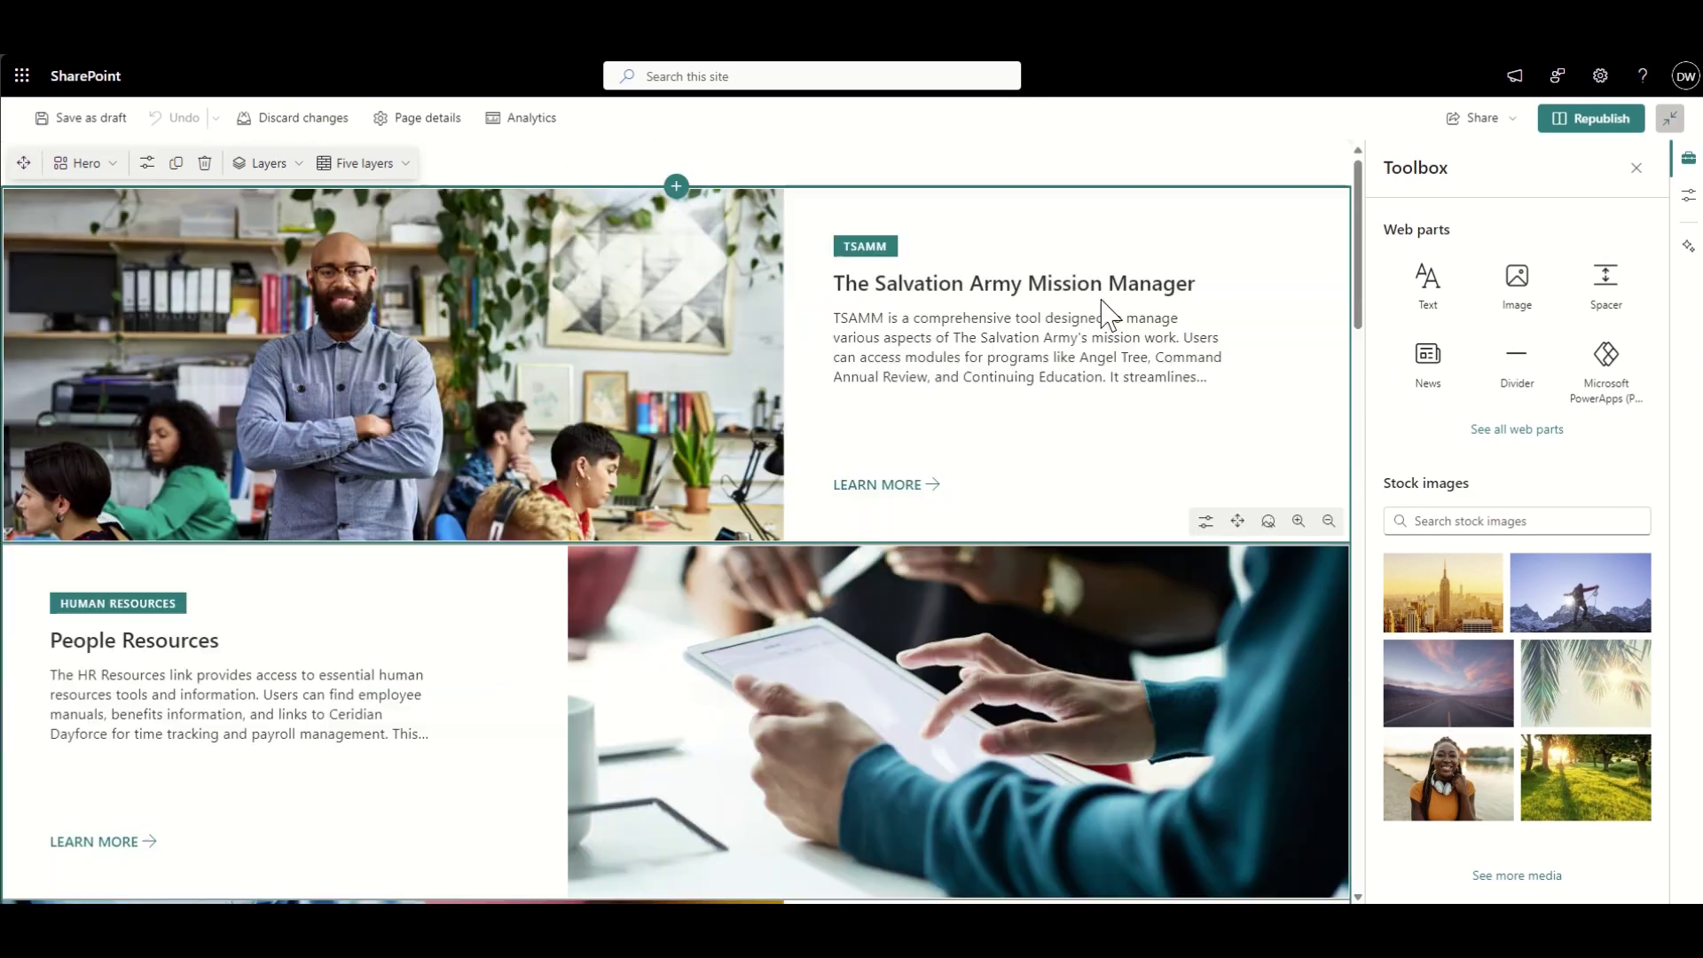
click(677, 180)
scroll(668, 452, down, 12)
scroll(669, 444, up, 13)
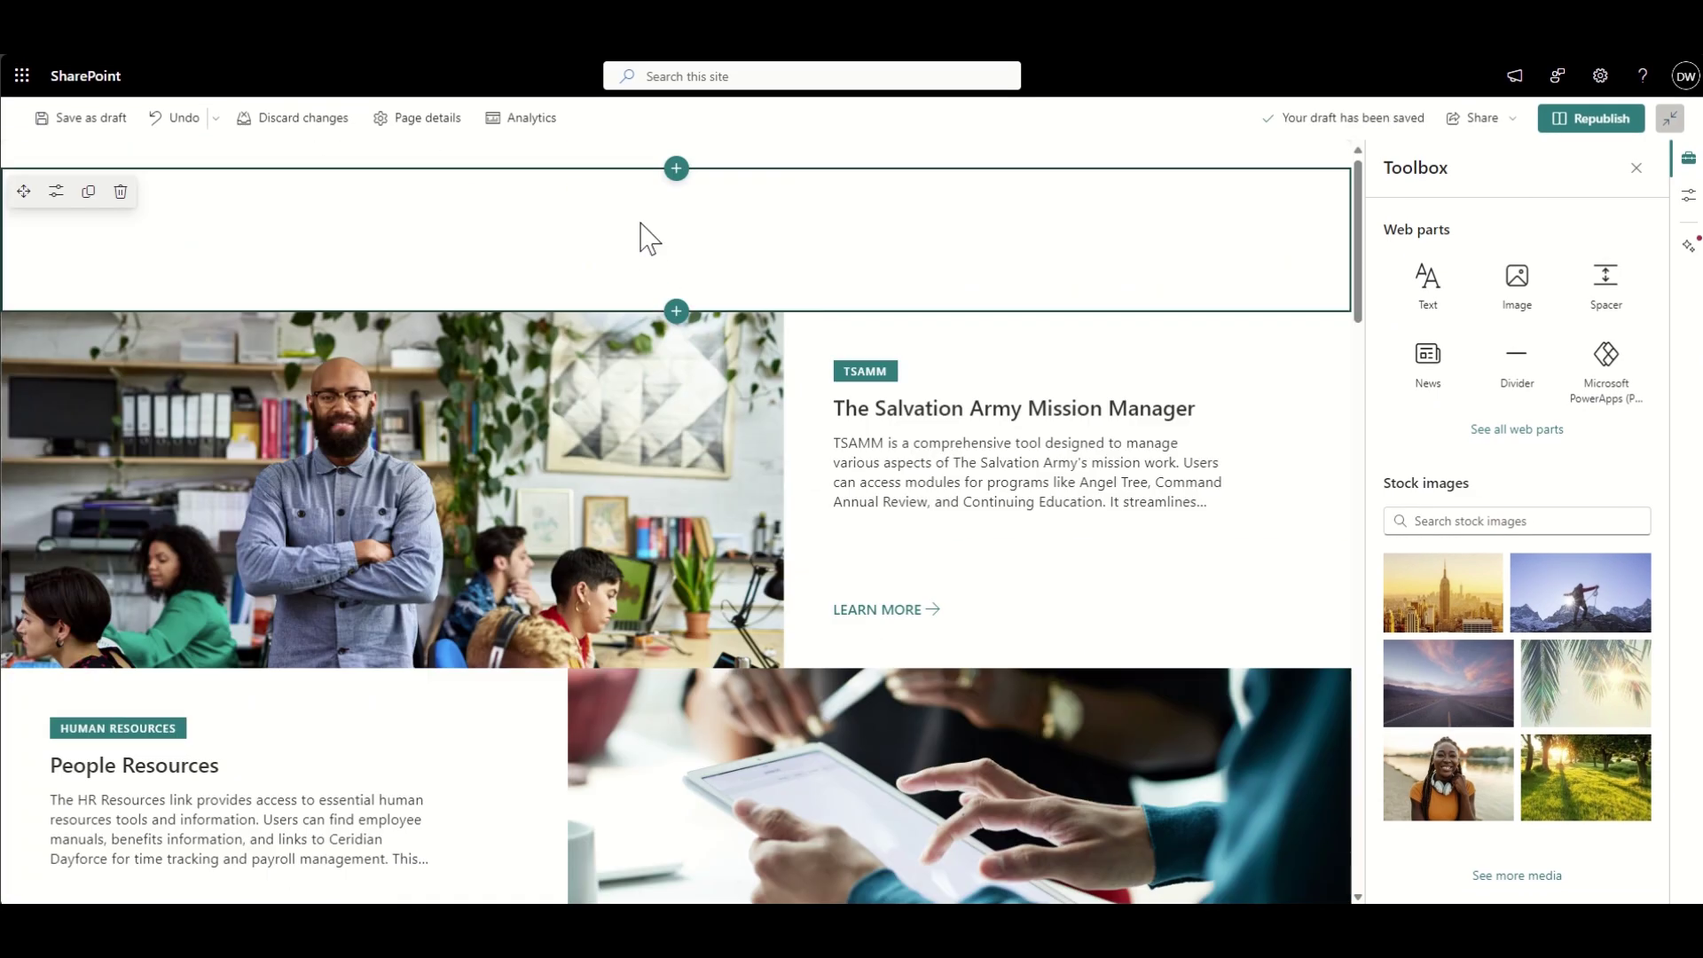
Move the News web part from below the Hero into the empty section above it
click(676, 168)
click(886, 281)
scroll(604, 460, down, 15)
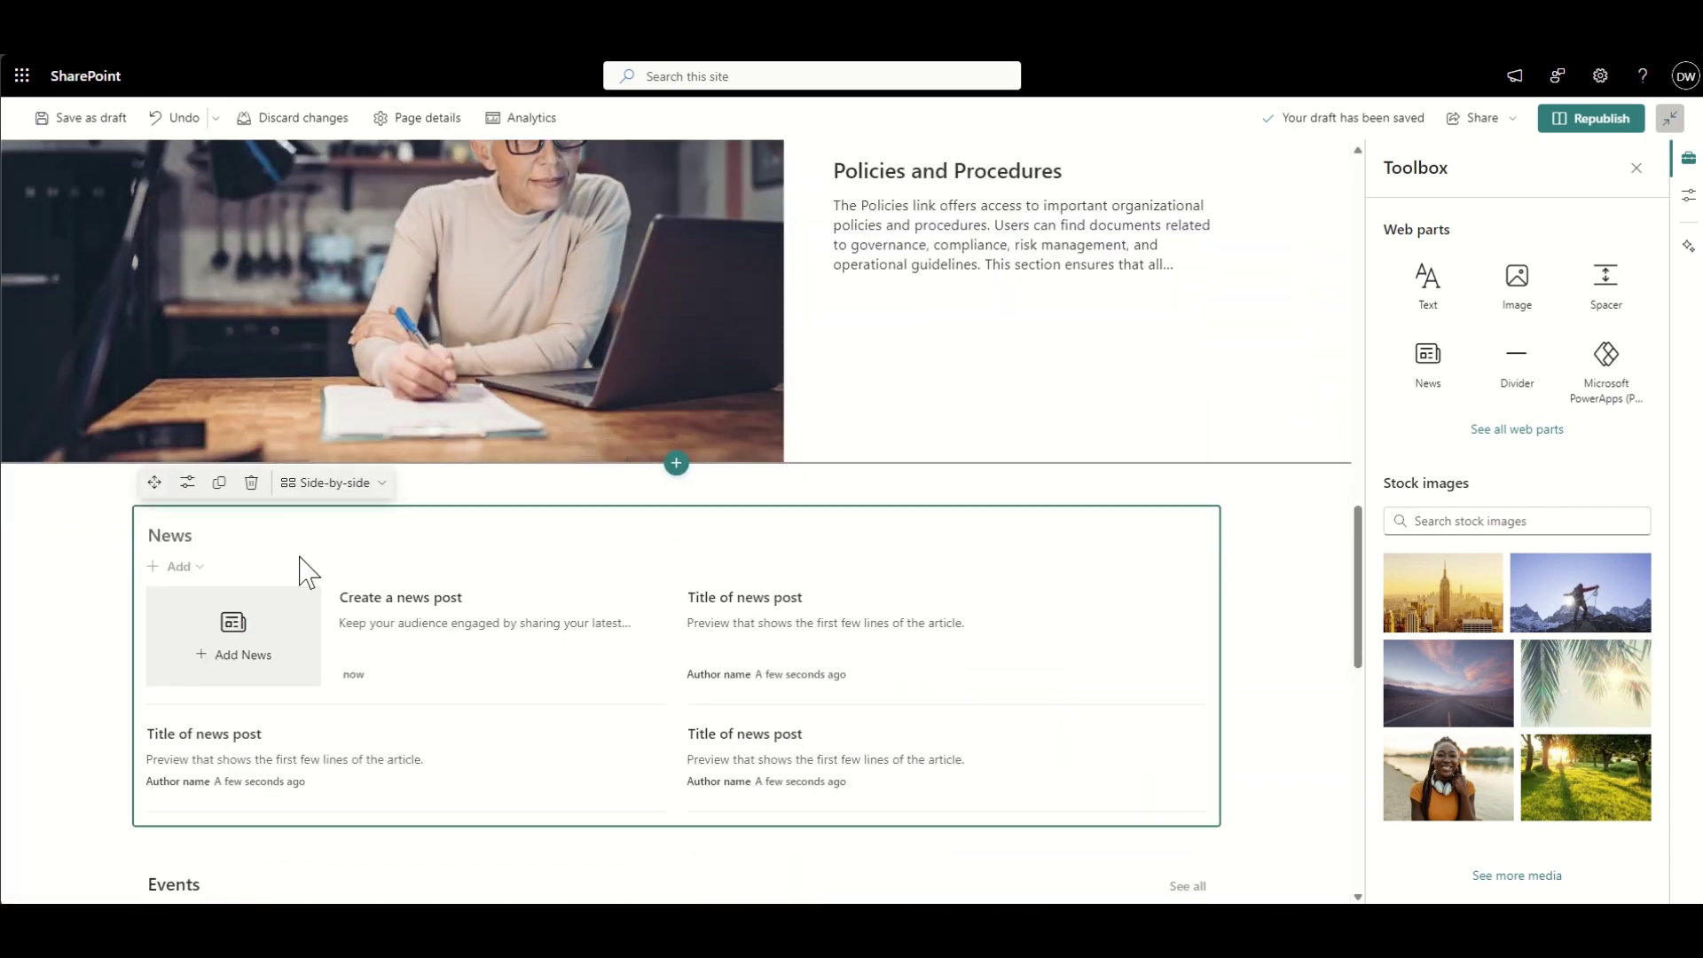
click(676, 490)
click(195, 538)
drag(156, 491, 549, 235)
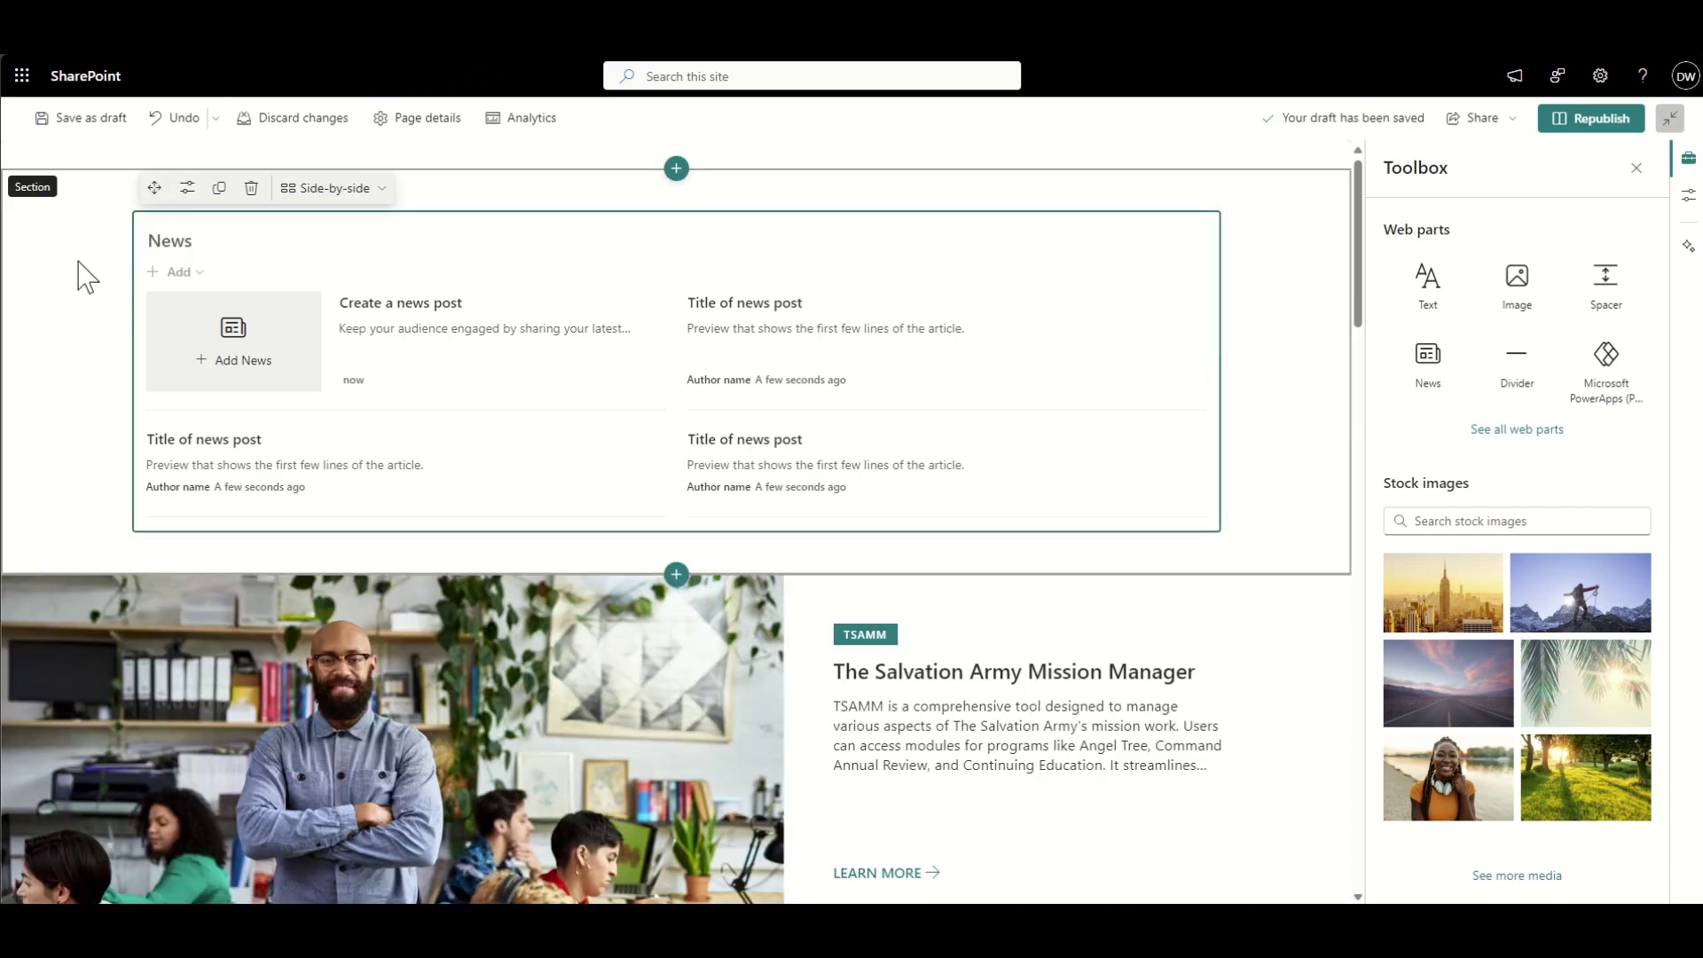
Rename the News web part "Latest news" and set its layout to Top story
click(187, 187)
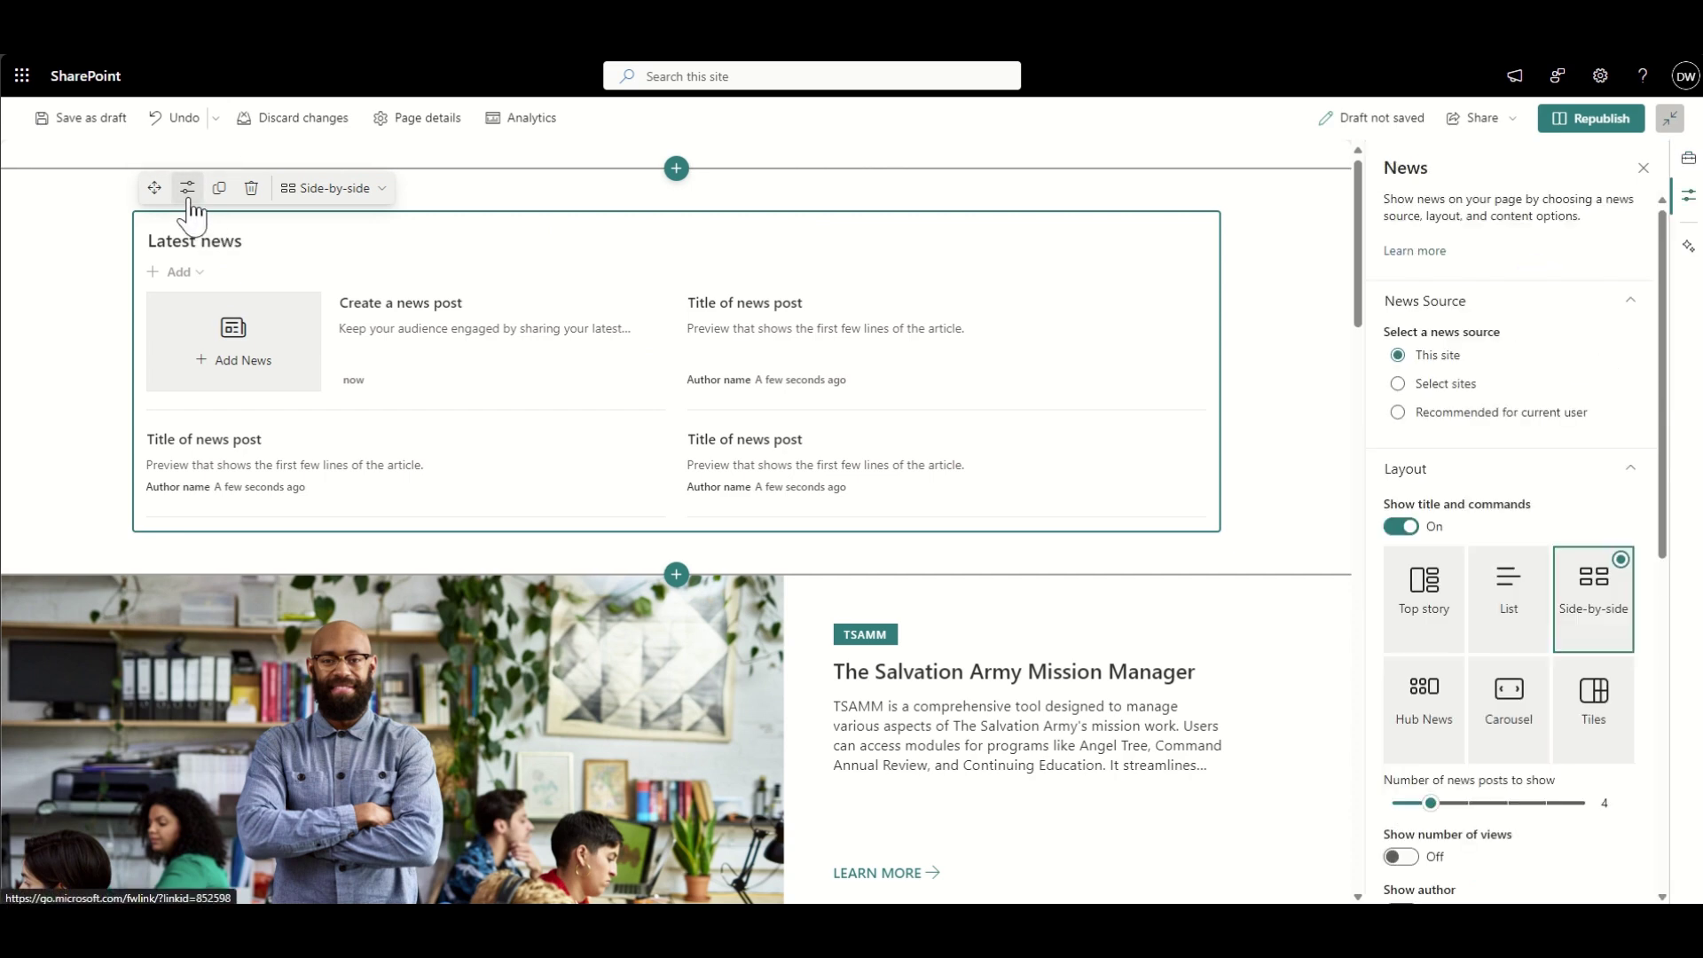
scroll(1508, 674, down, 1)
click(1423, 685)
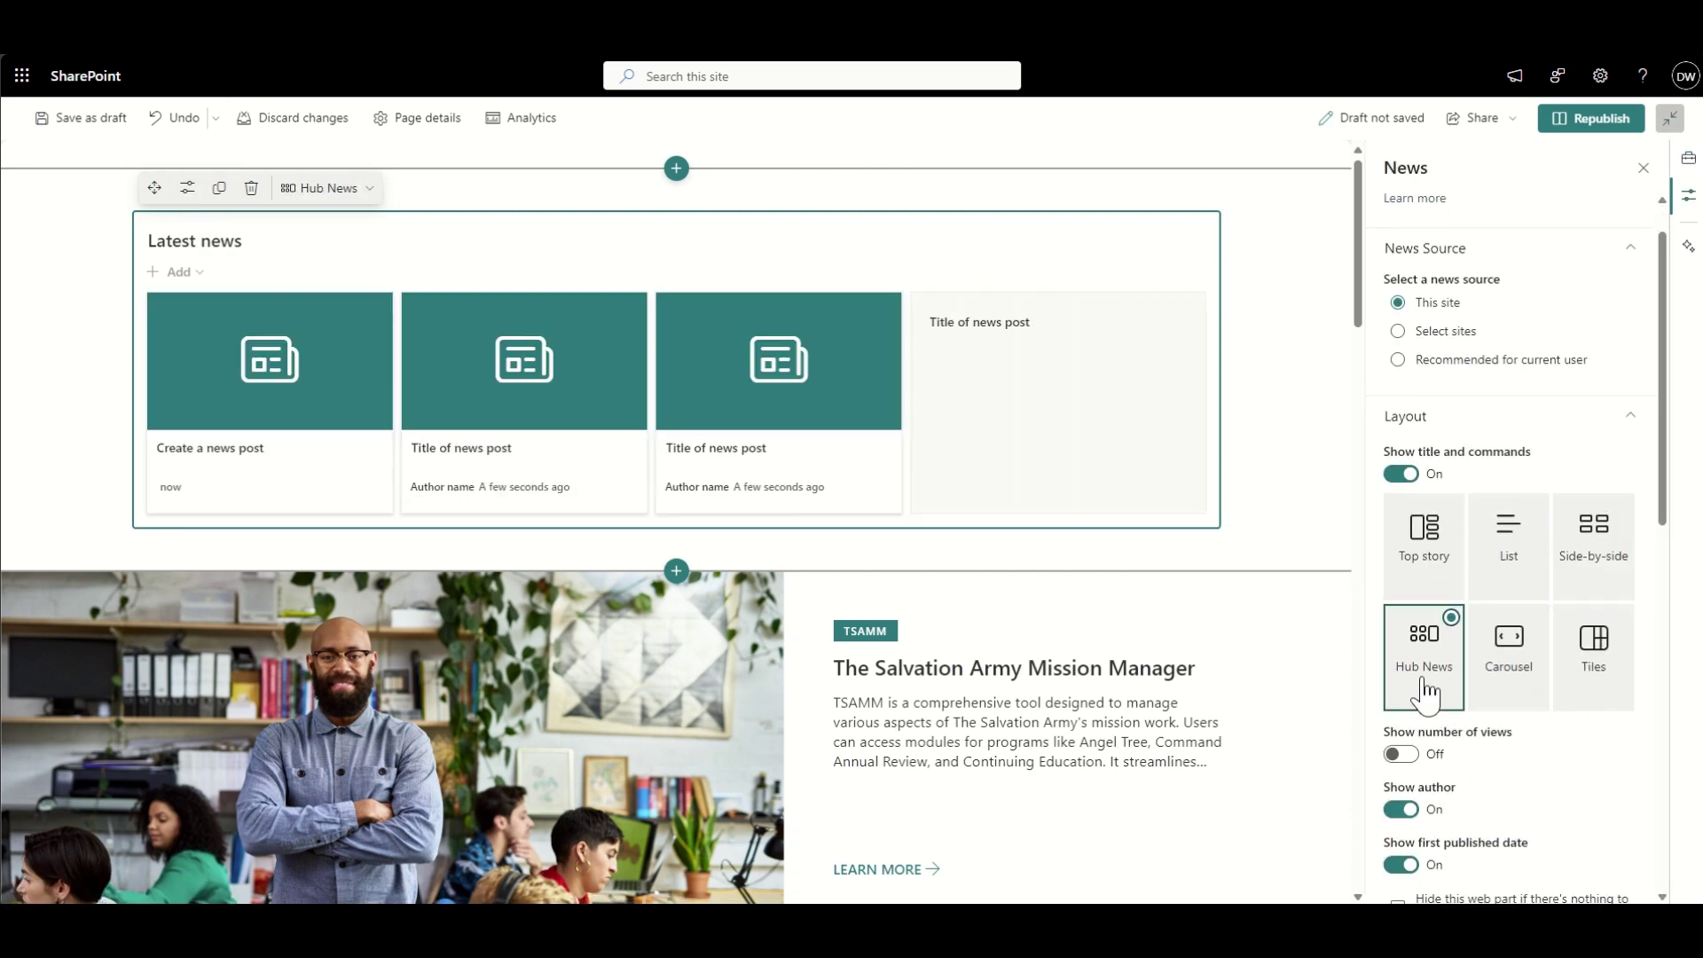
click(1426, 576)
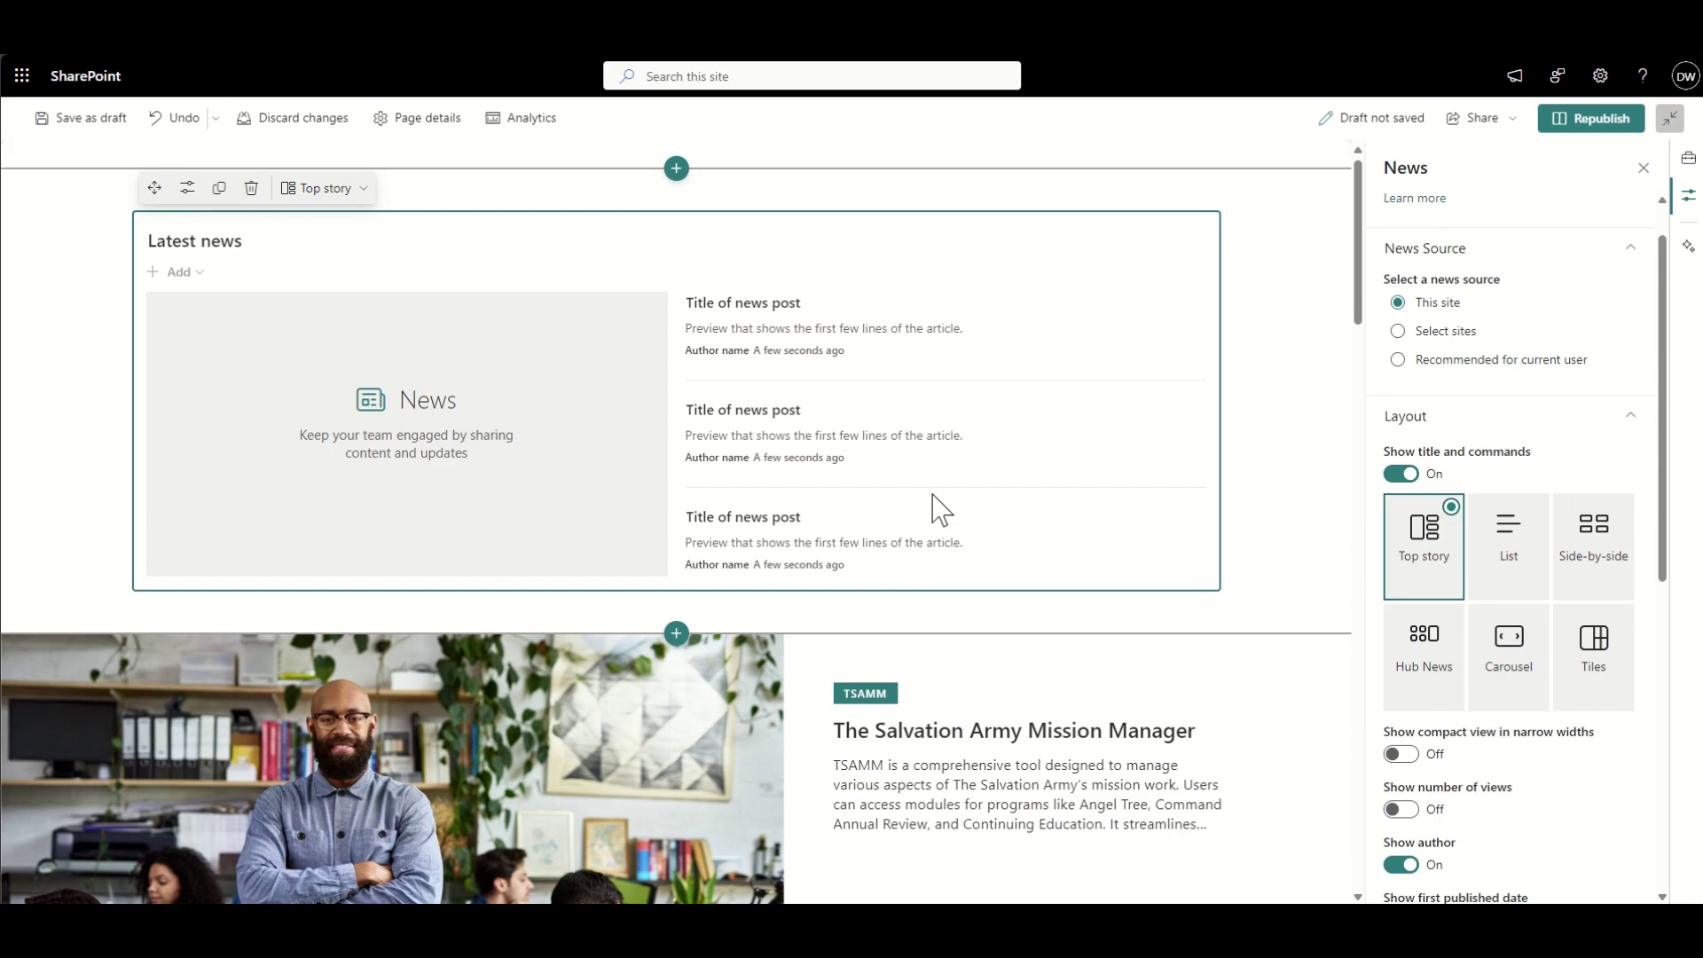
click(1281, 346)
Rename the Events web part below the Hero as "Upcoming Events"
scroll(1274, 364, down, 15)
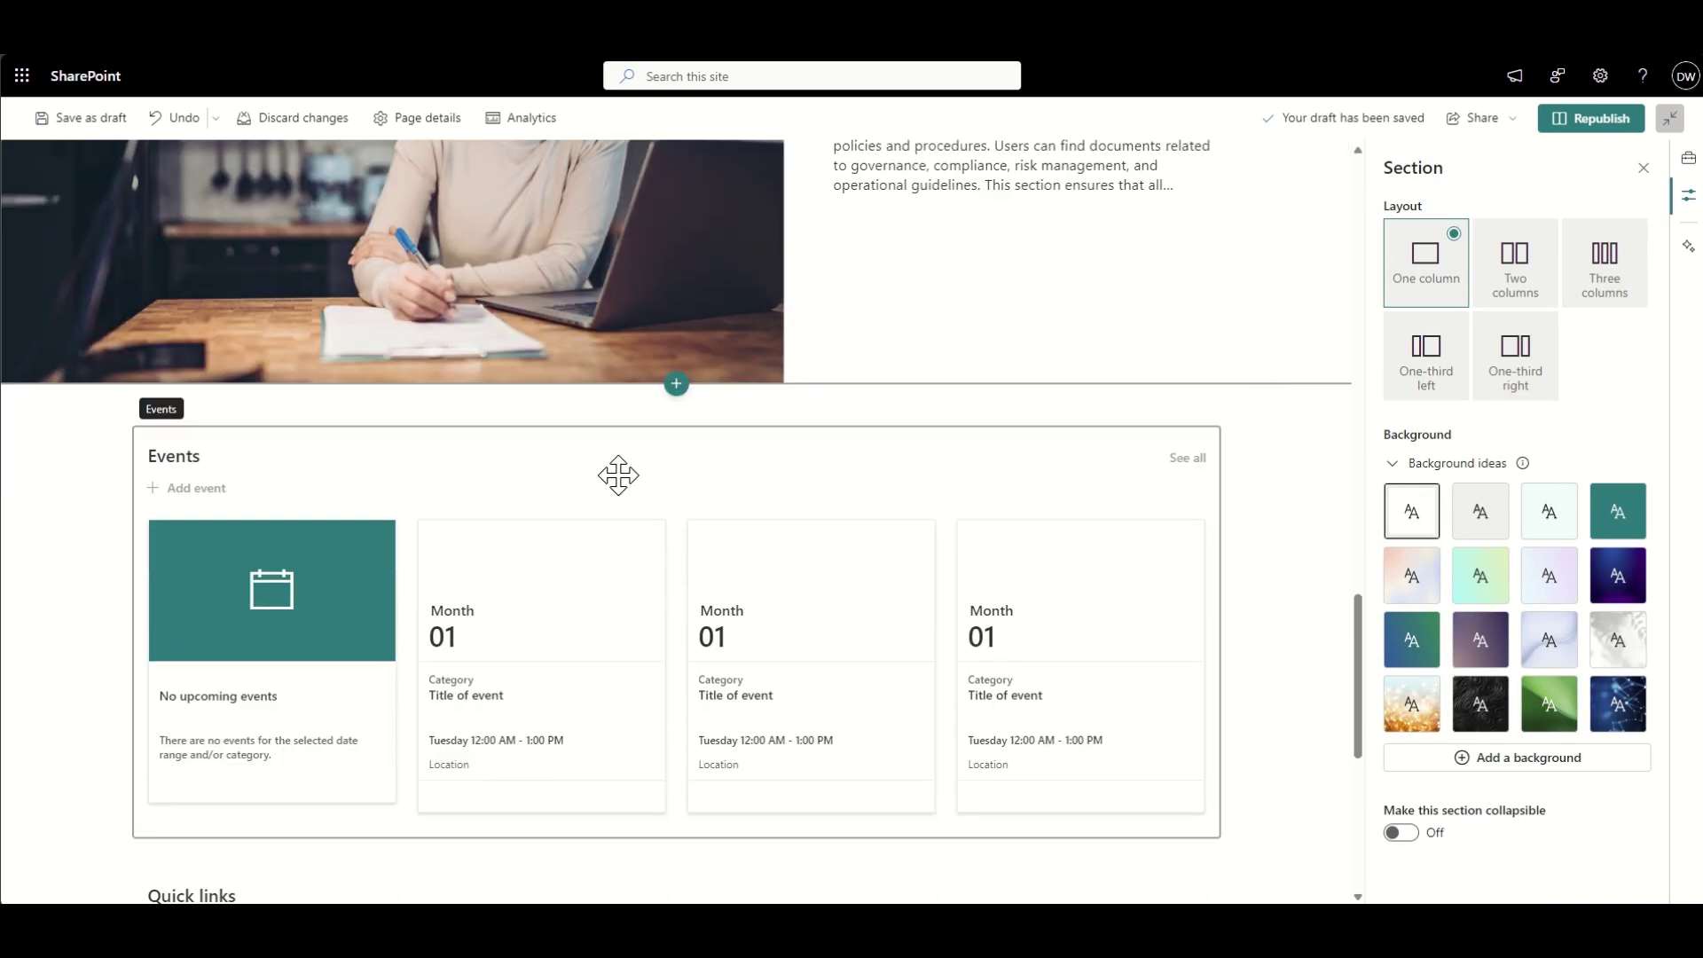
click(190, 457)
text(Upcoming Events)
click(57, 477)
Delete the Quick links web part below Upcoming Events
scroll(87, 585, down, 3)
click(182, 612)
click(251, 562)
click(224, 629)
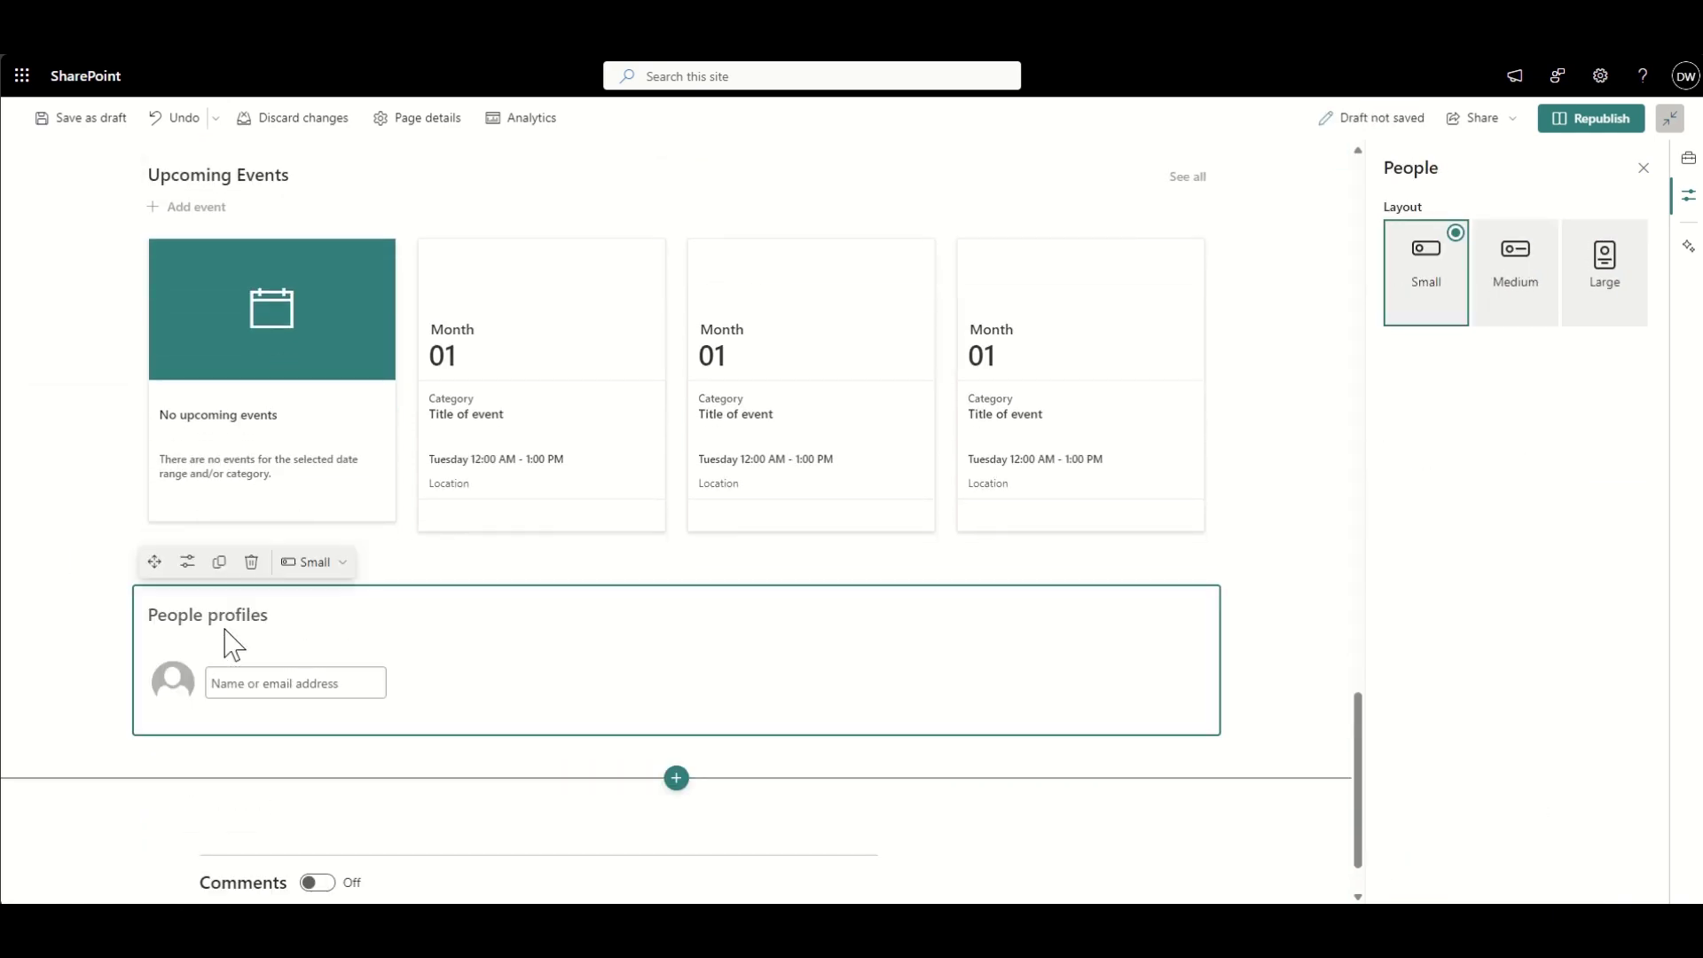
click(83, 620)
scroll(84, 585, up, 20)
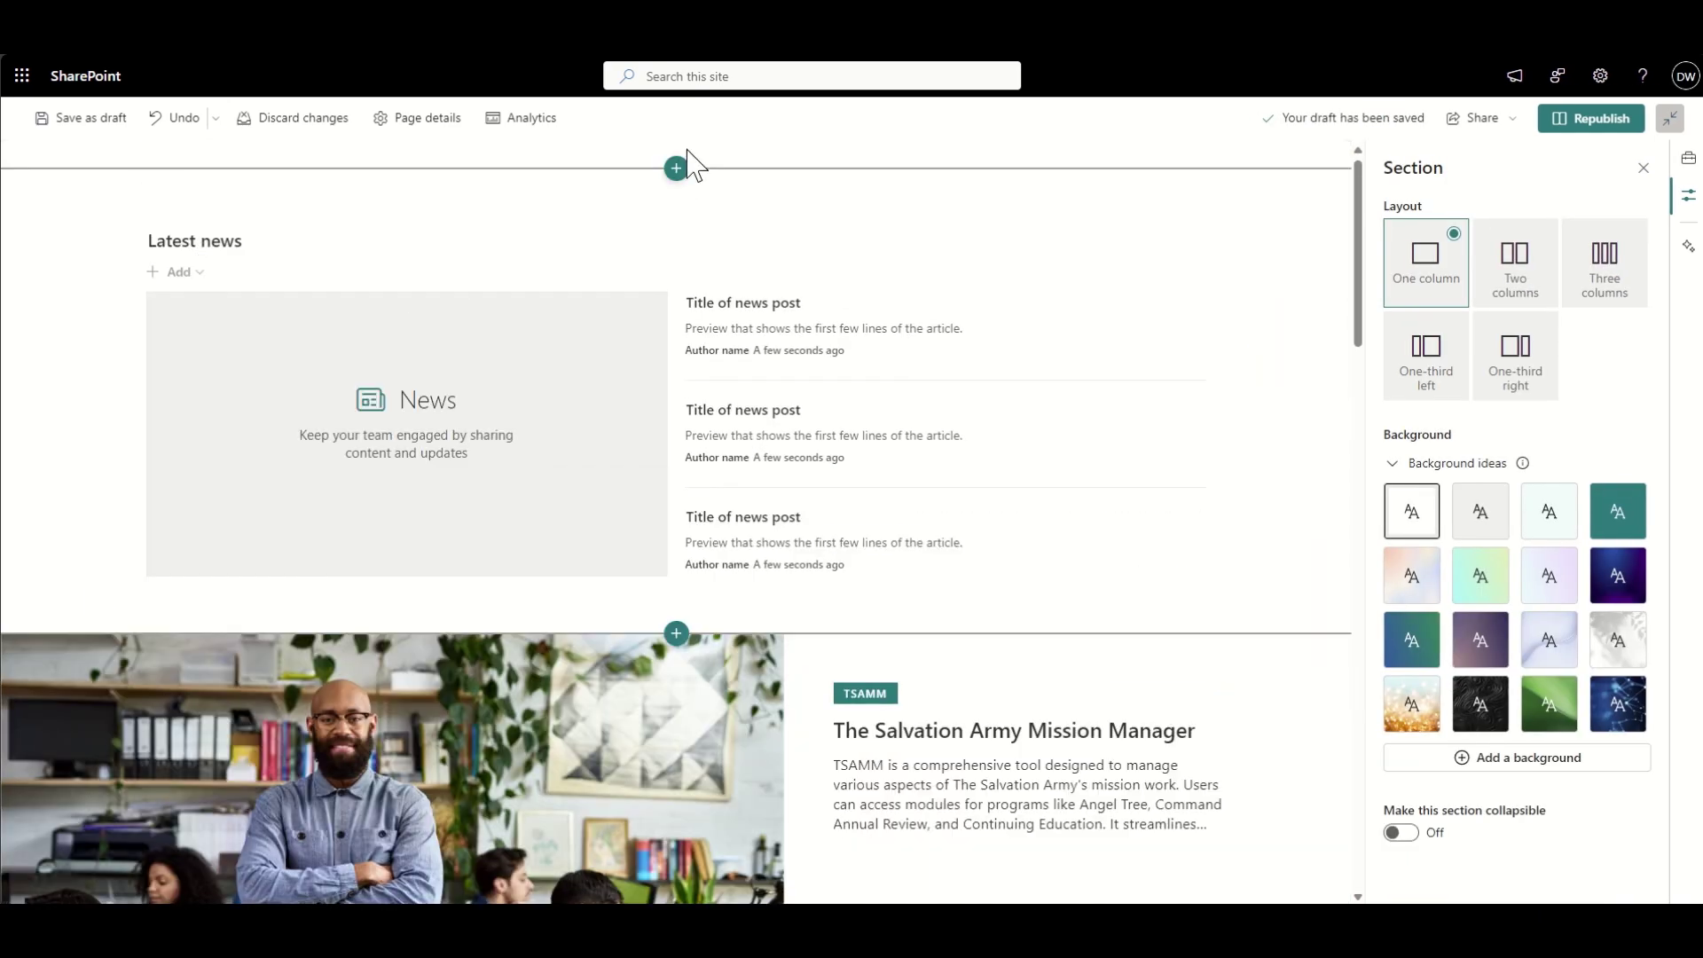
click(676, 168)
click(676, 633)
click(679, 699)
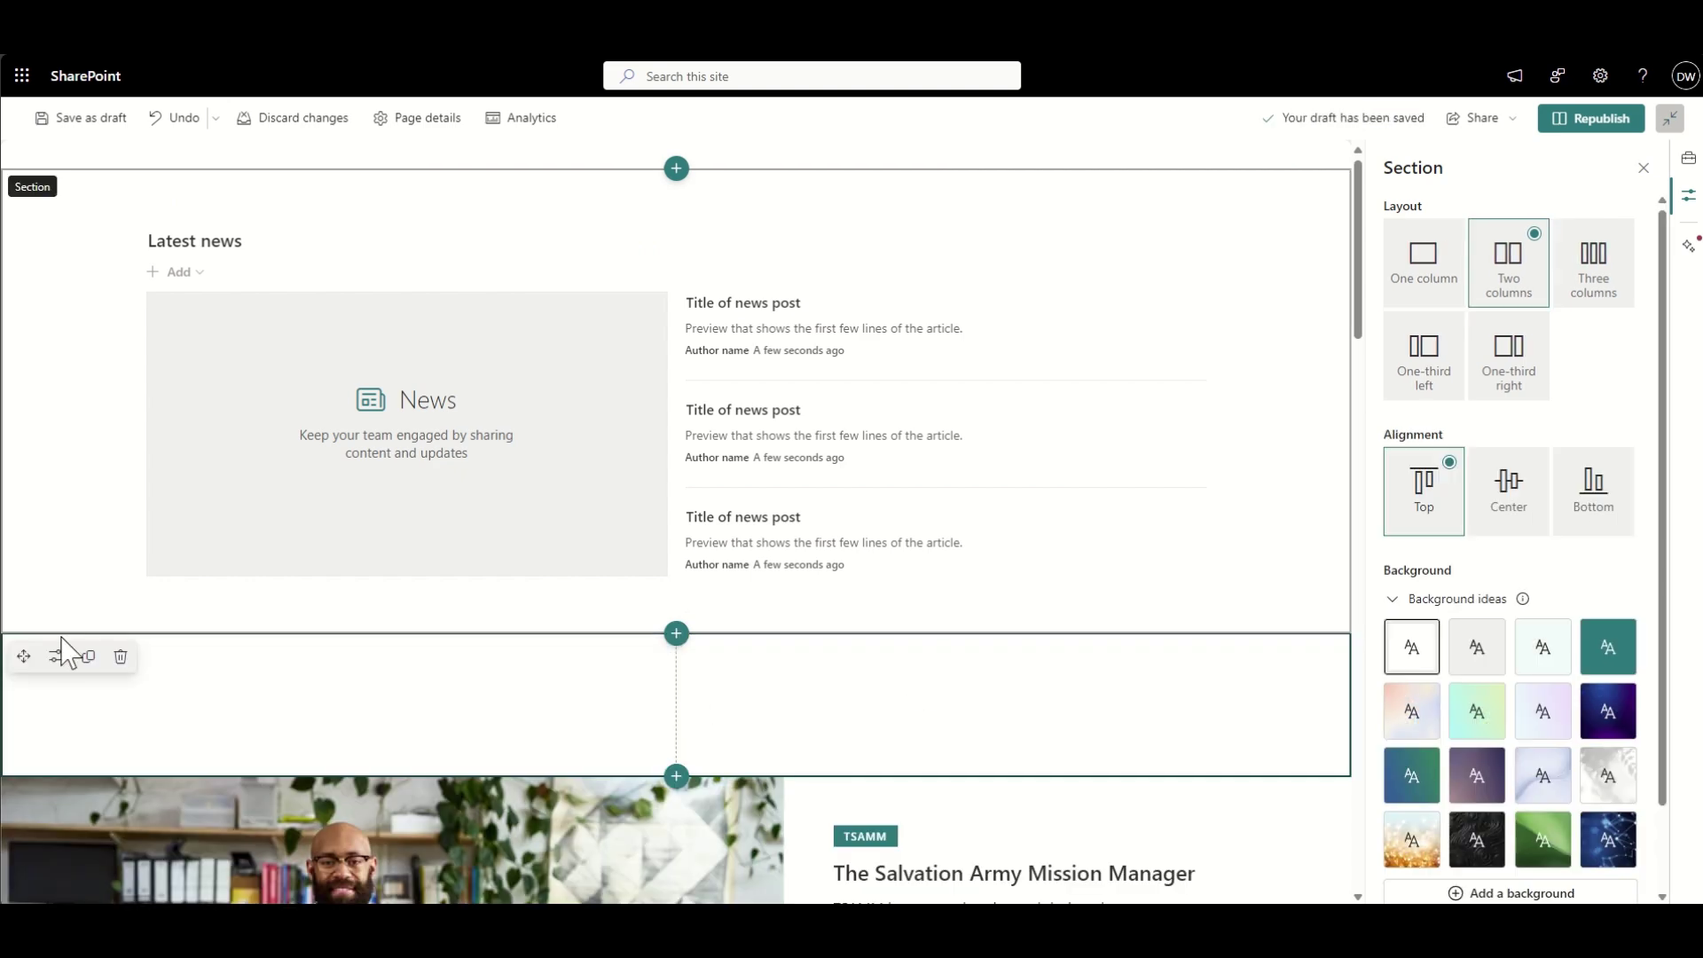
click(120, 657)
Insert a three-column section between the Latest news section and the Hero web part
click(676, 633)
click(760, 697)
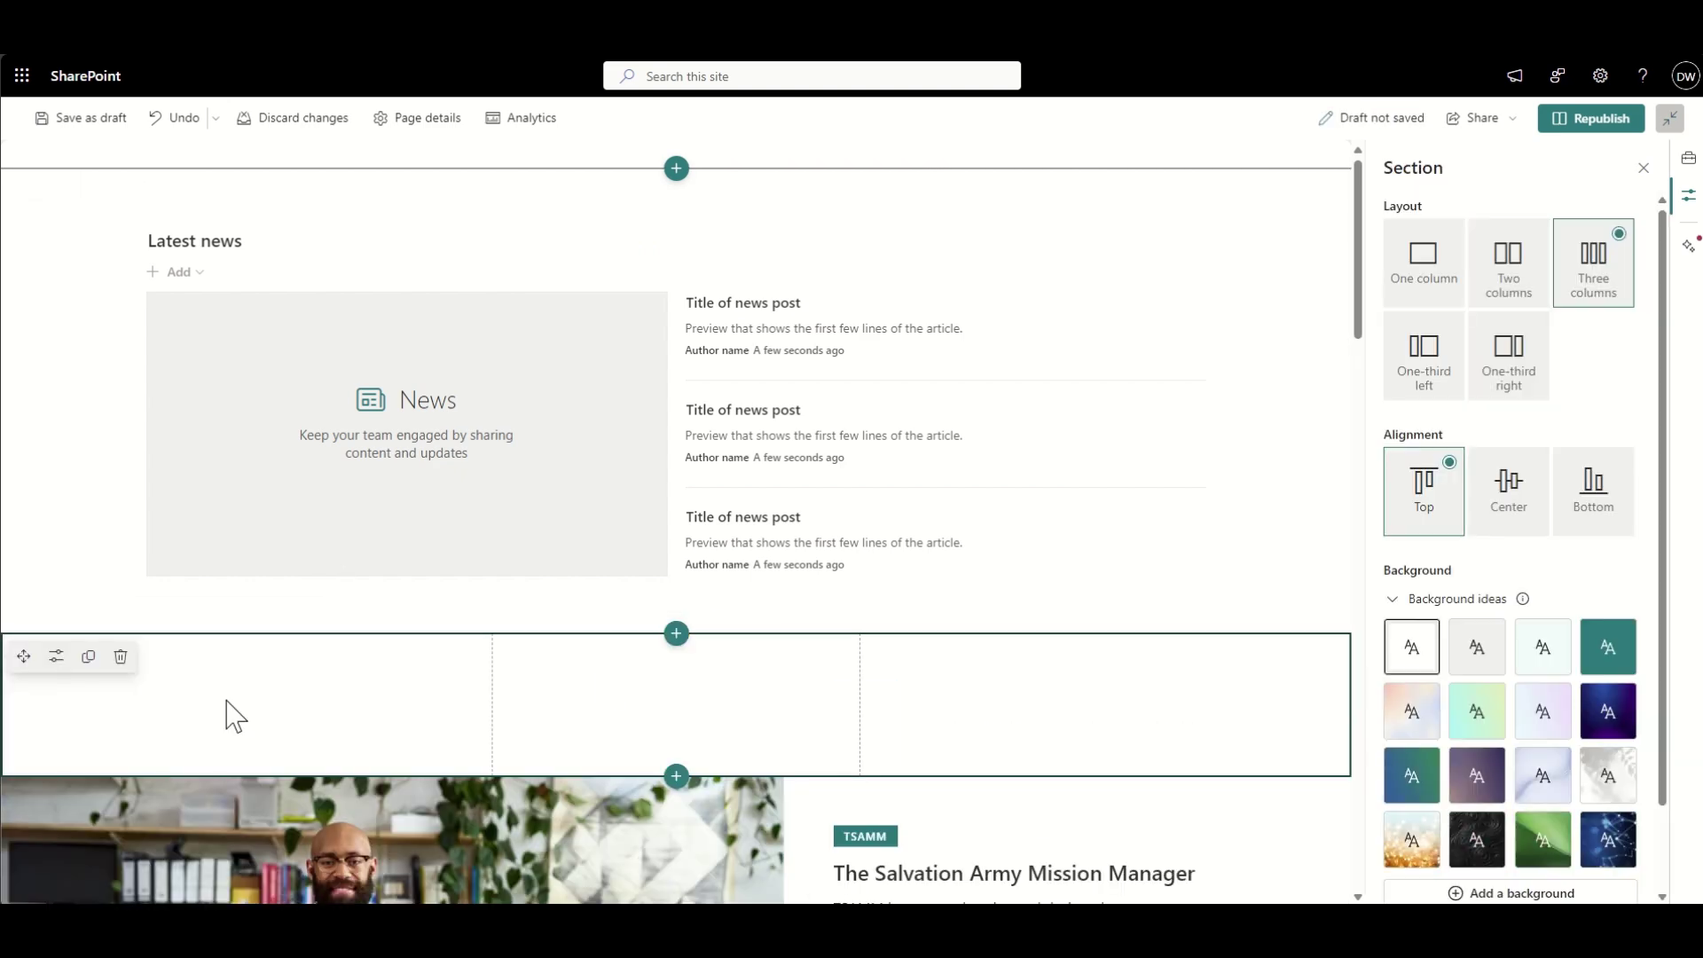
click(89, 568)
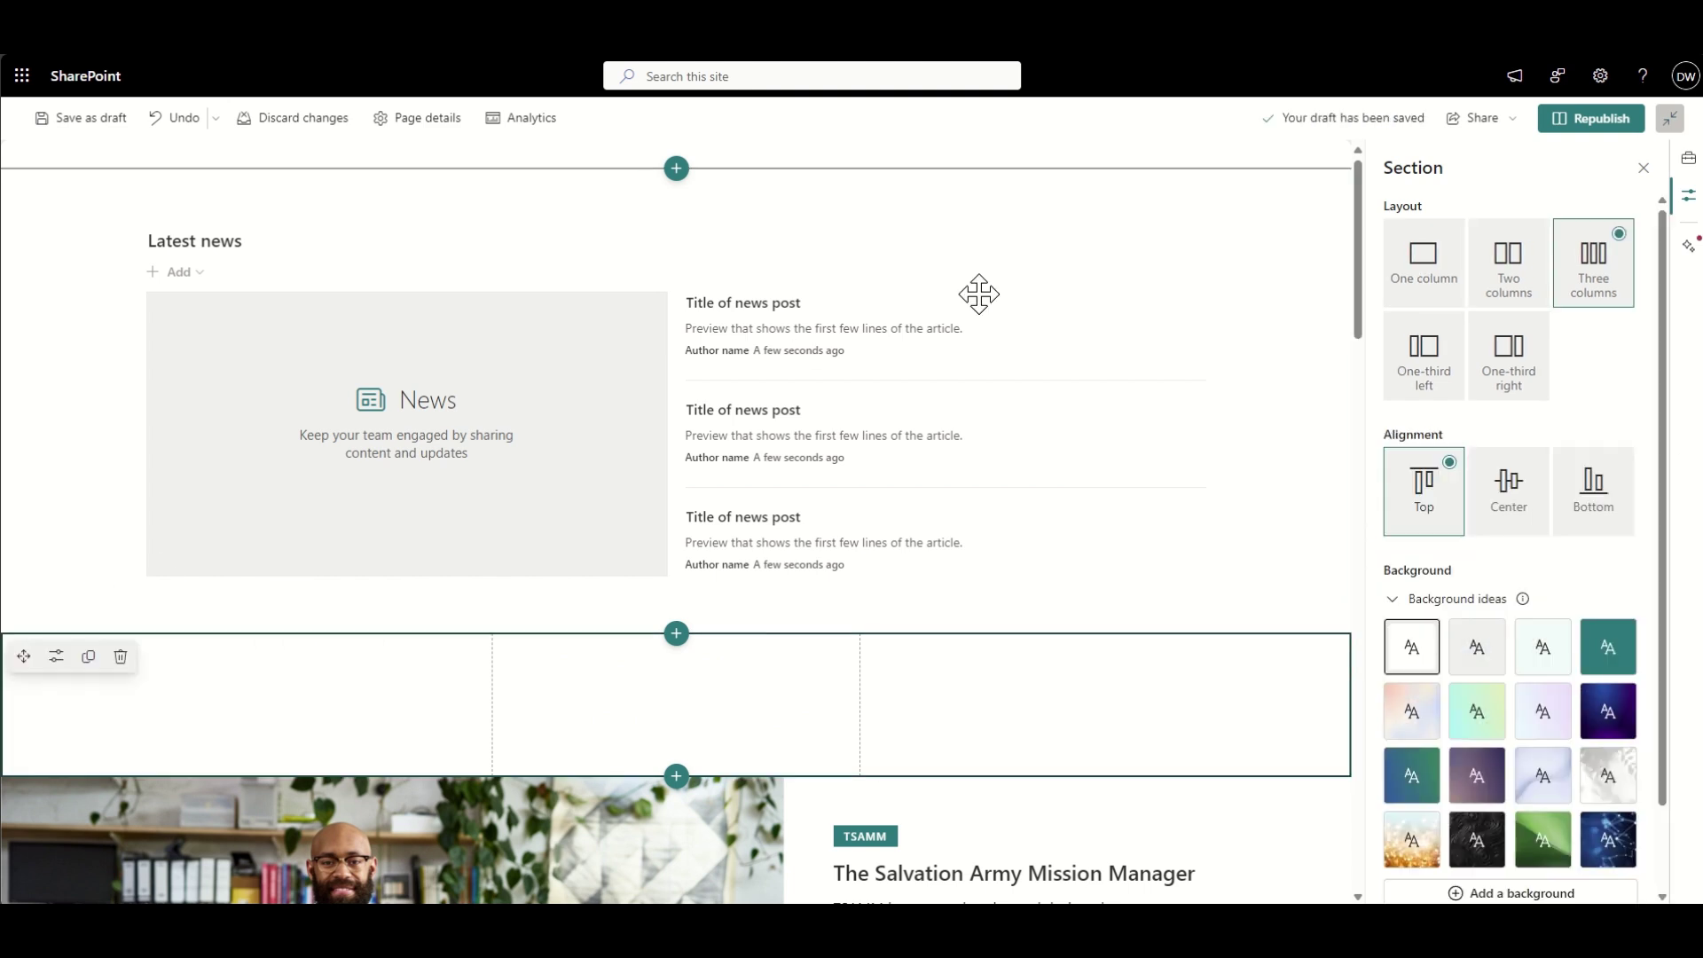
Insert a full-width section with an Image web part above the Latest news section
click(676, 168)
click(612, 235)
click(463, 339)
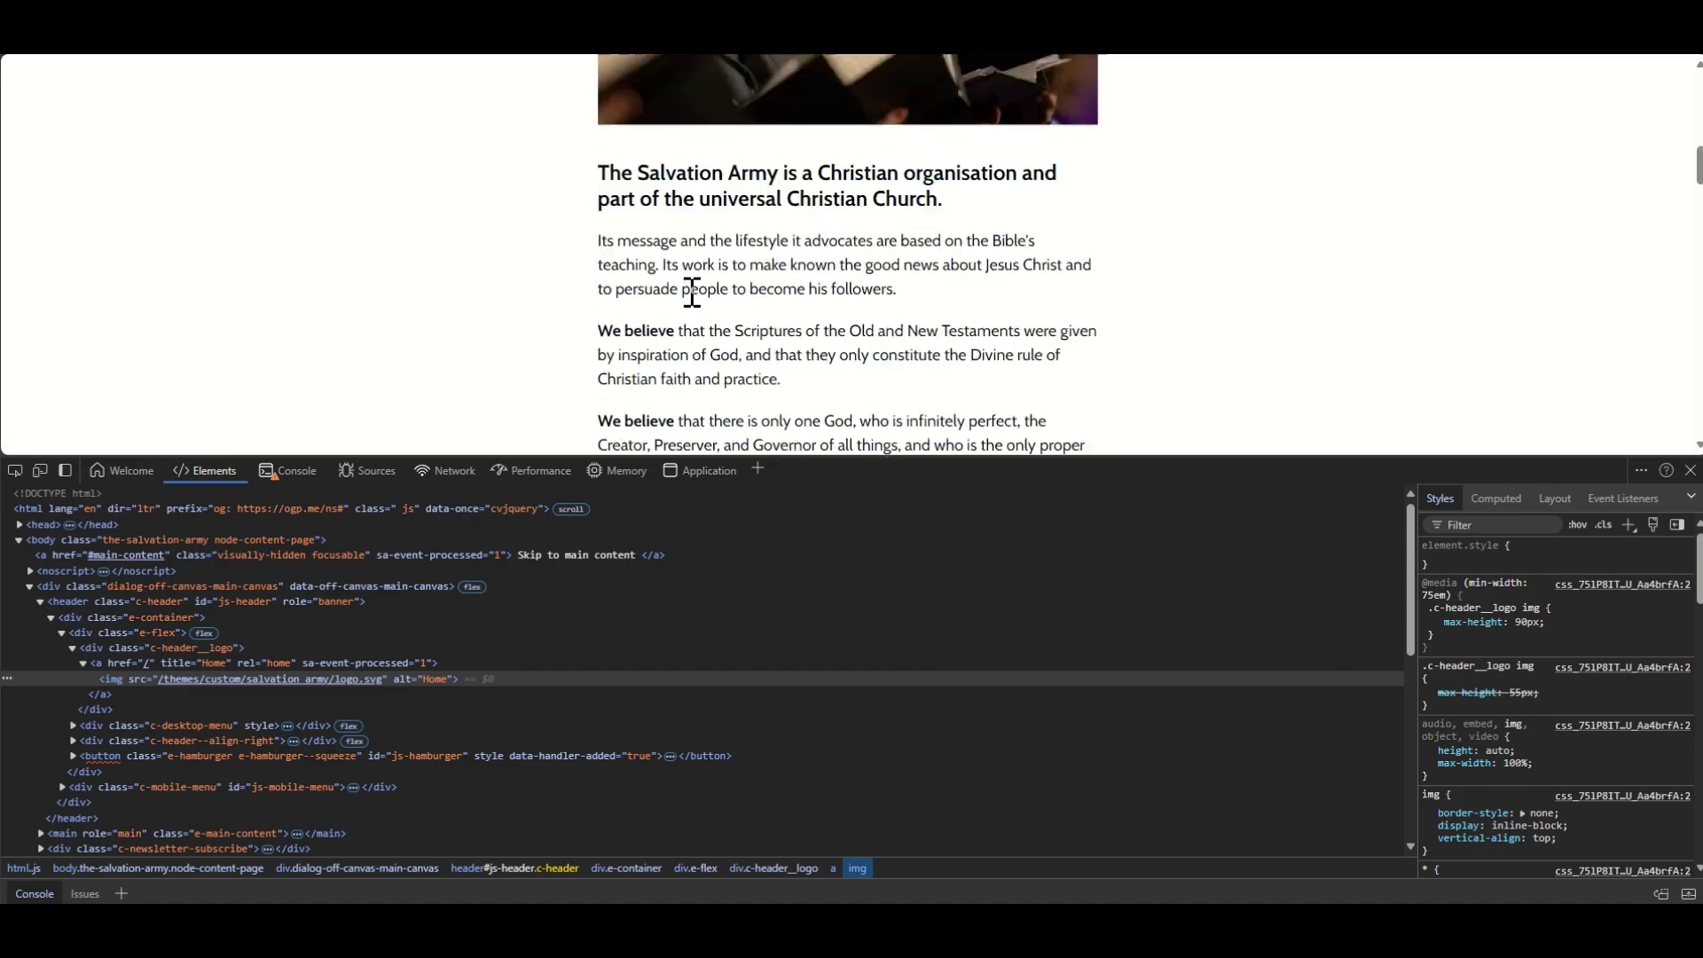
scroll(688, 293, up, 5)
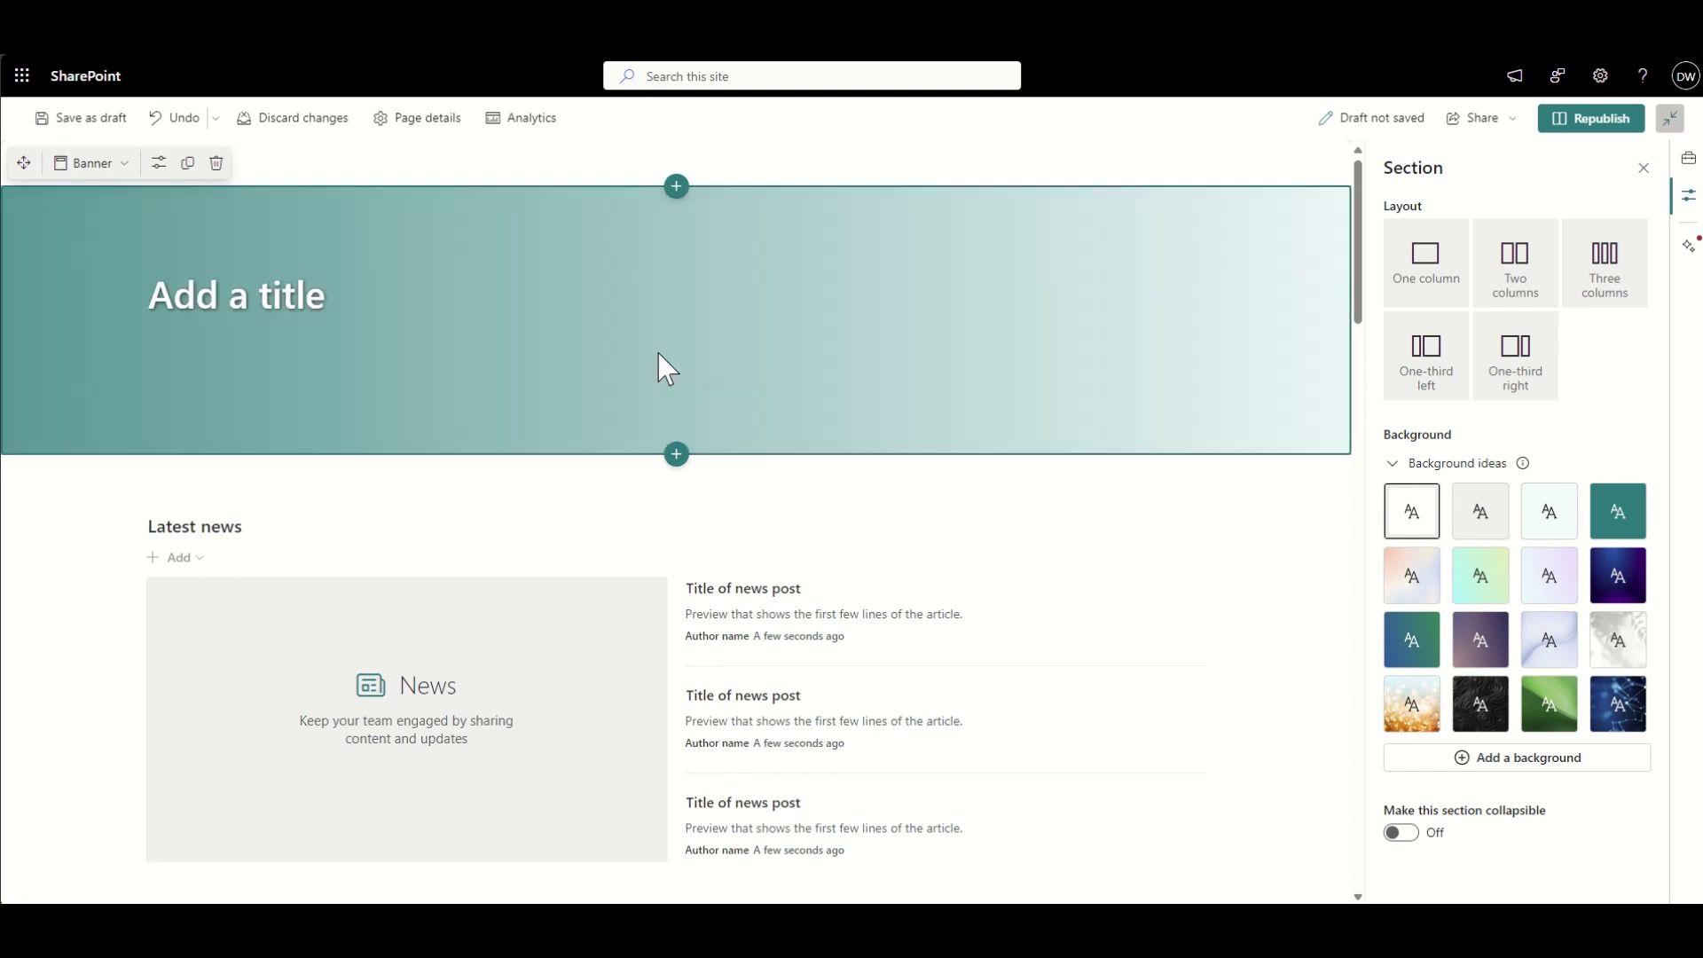
Add a full-width Banner above Latest news with a festive group photo and a title beginning "Welcome to Share"
click(582, 277)
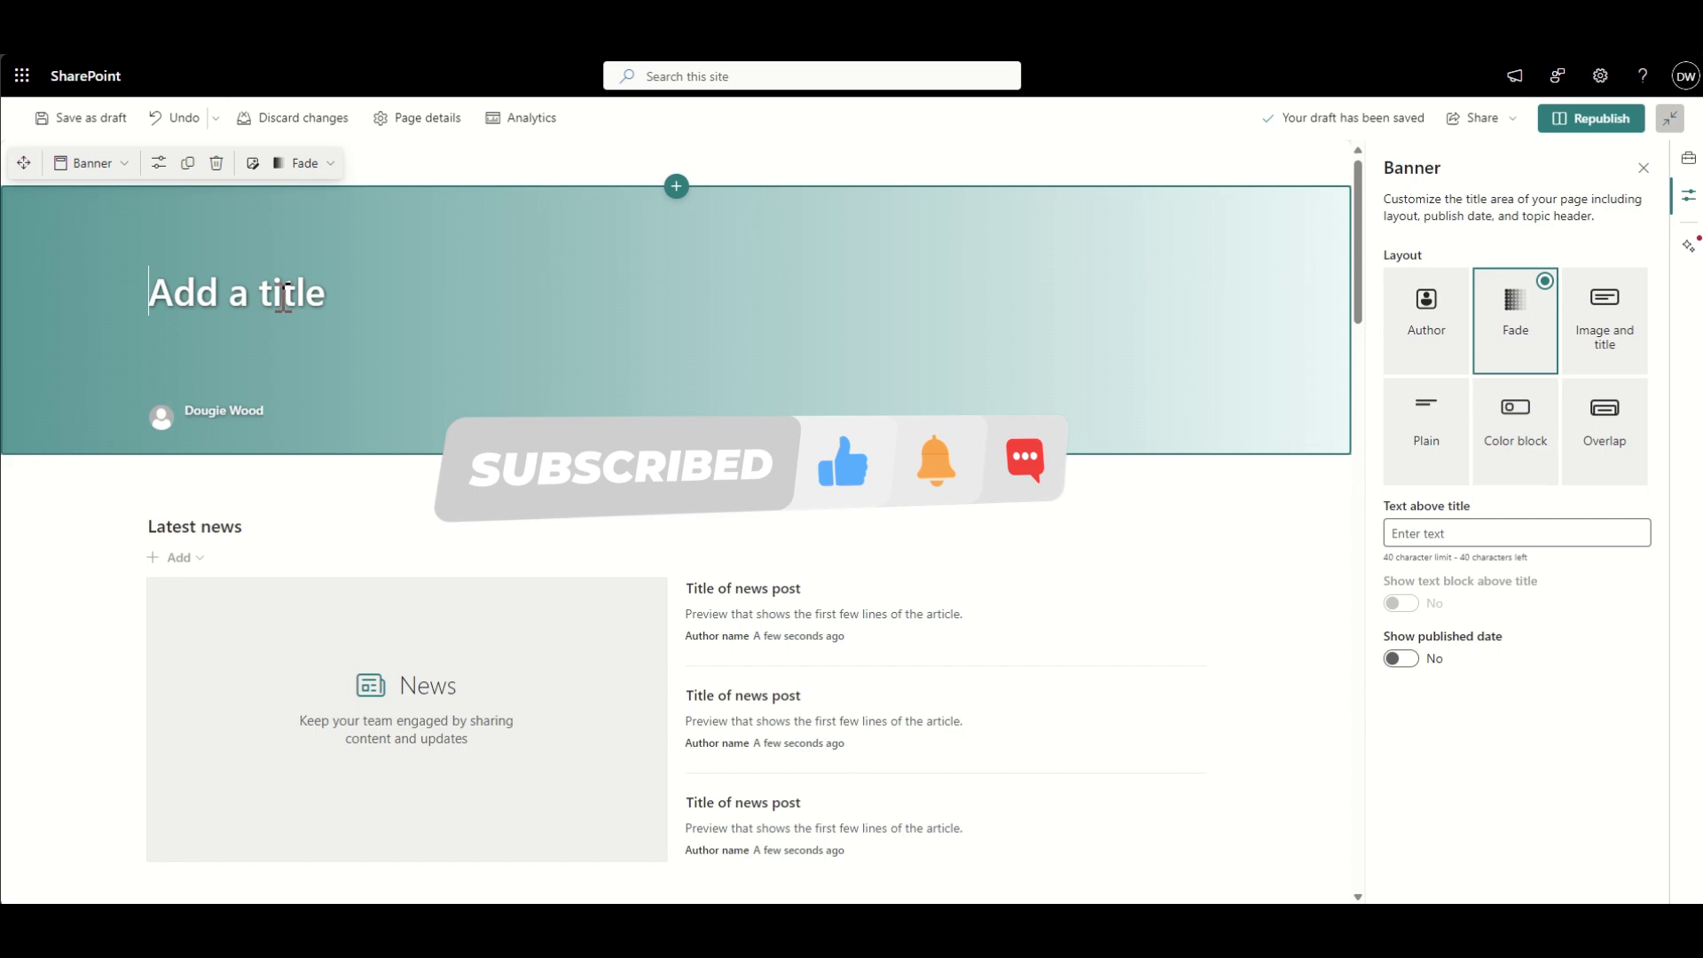
click(254, 169)
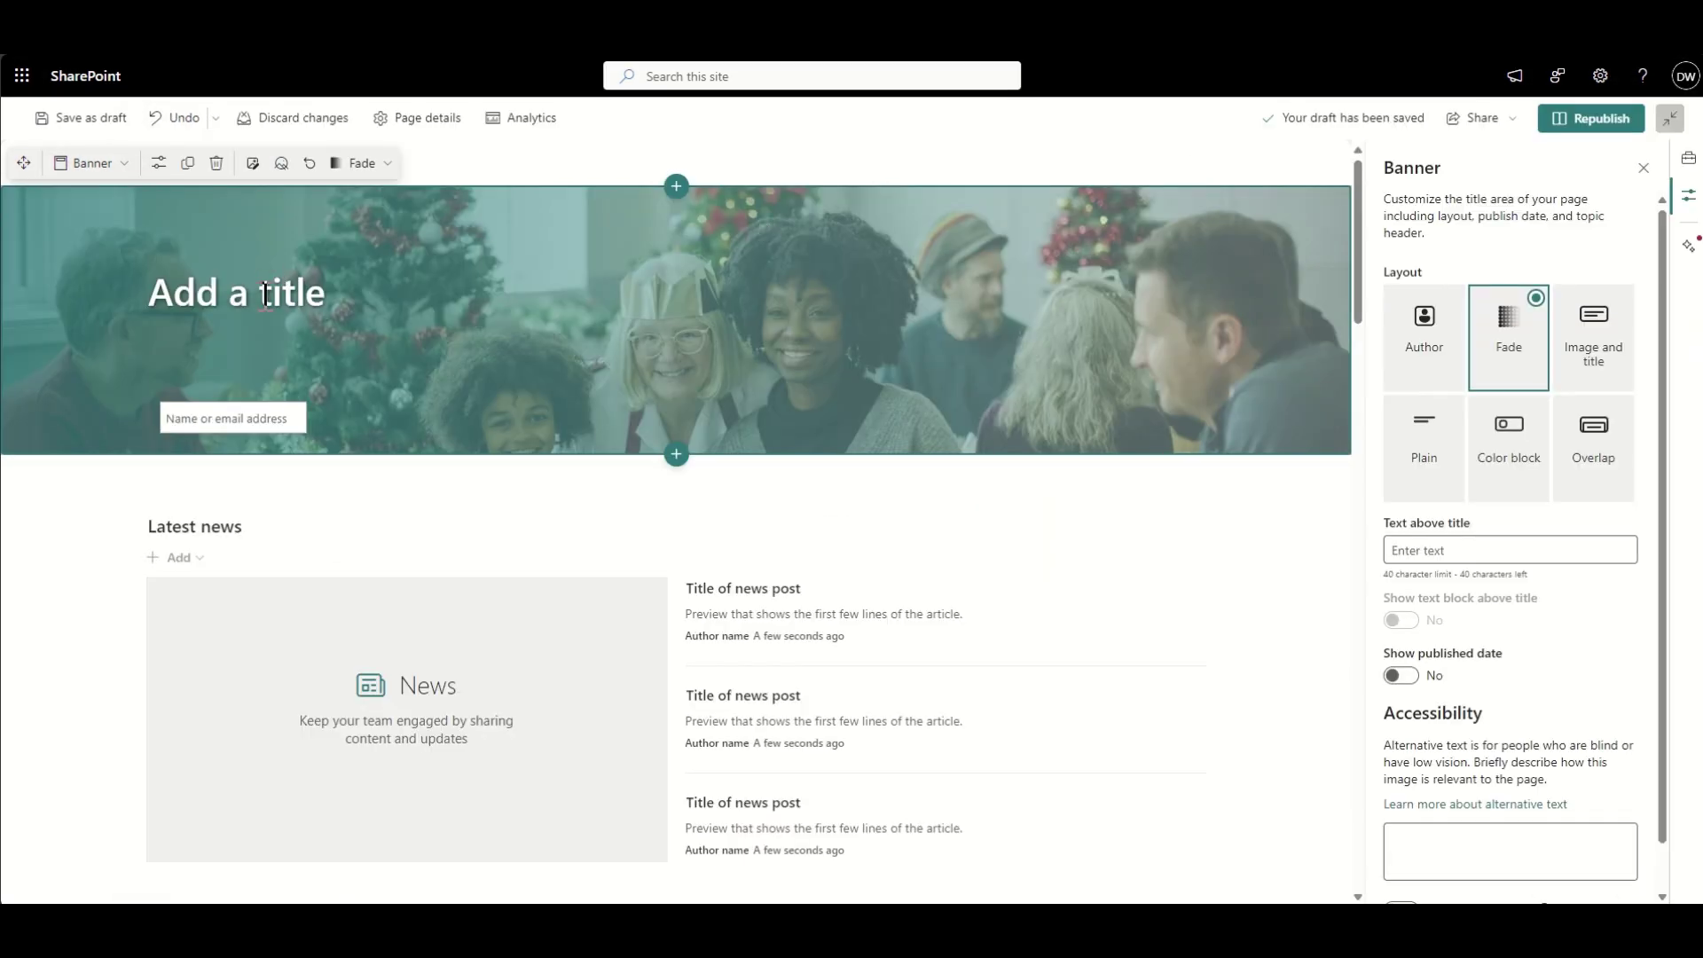
text(Welcome to SharePoint)
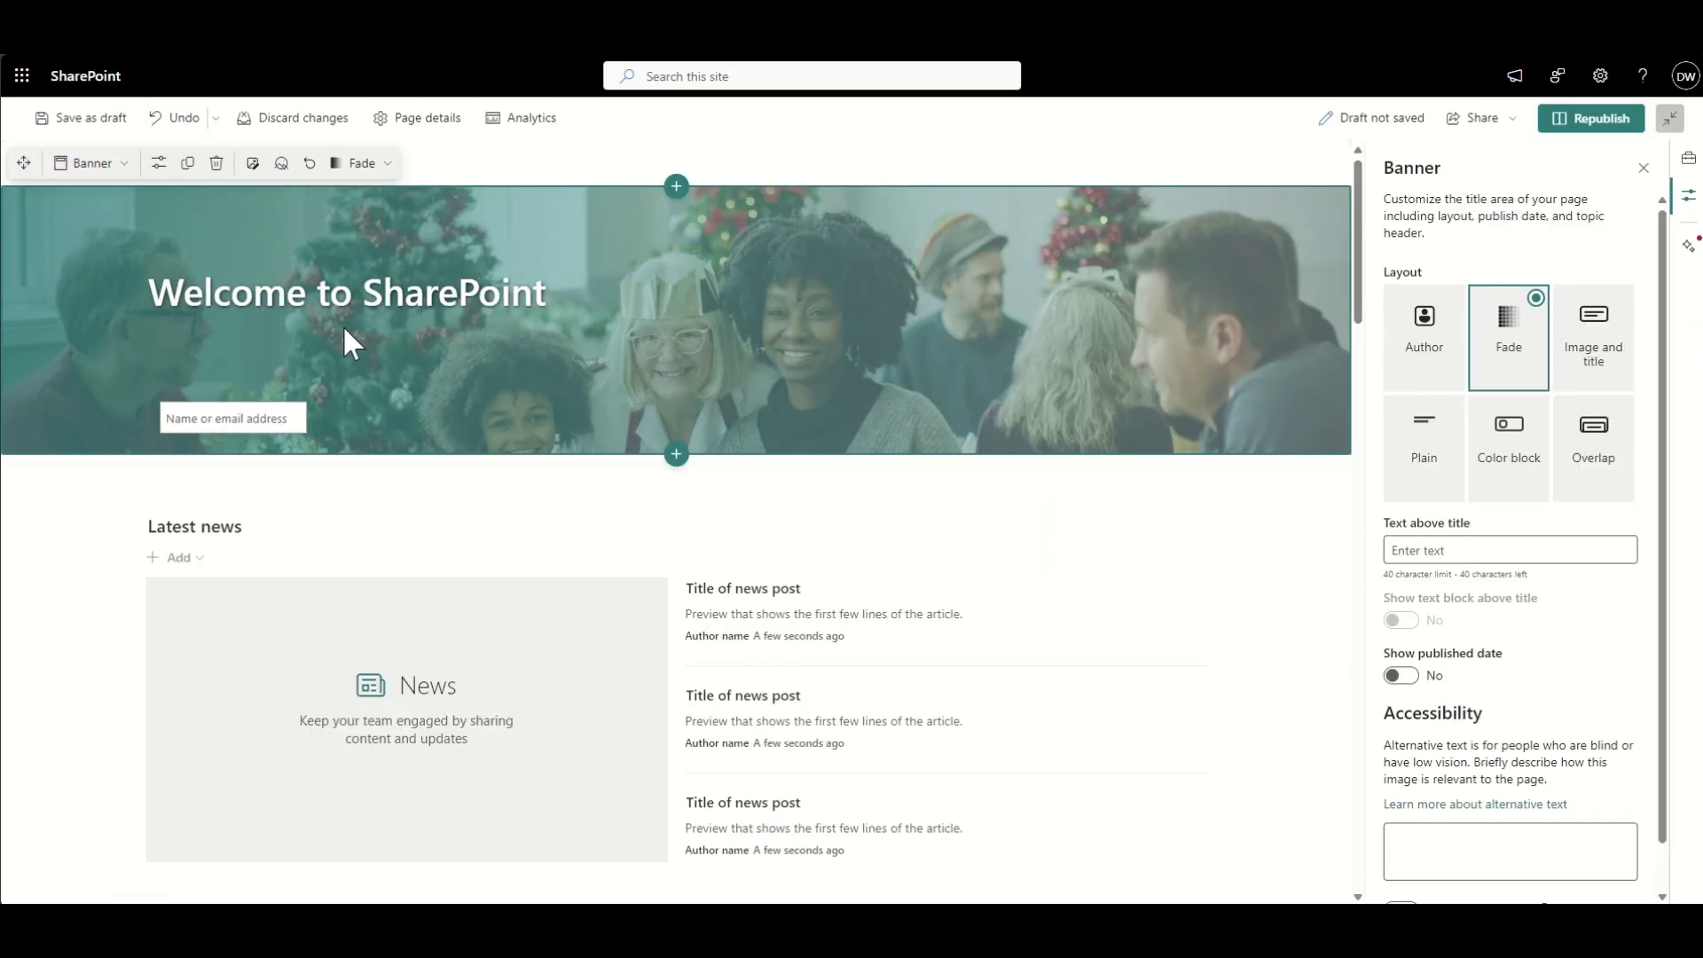
Change the empty three-column section below Latest news to a one-column layout
click(55, 536)
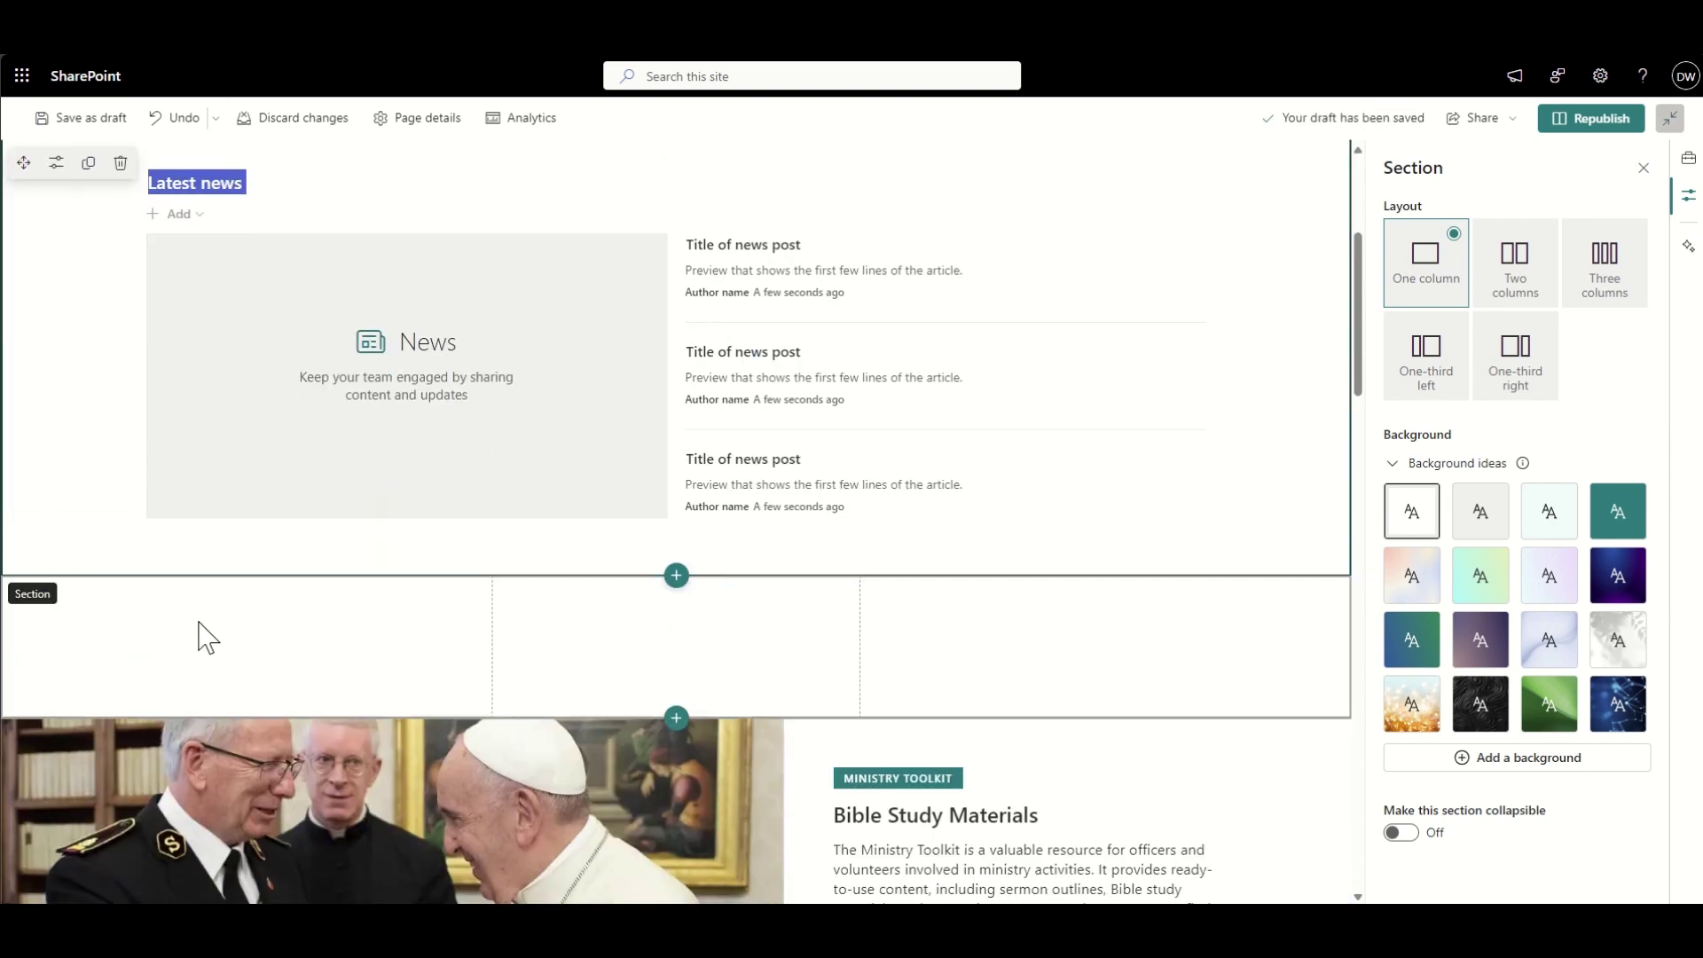
click(538, 647)
click(1423, 262)
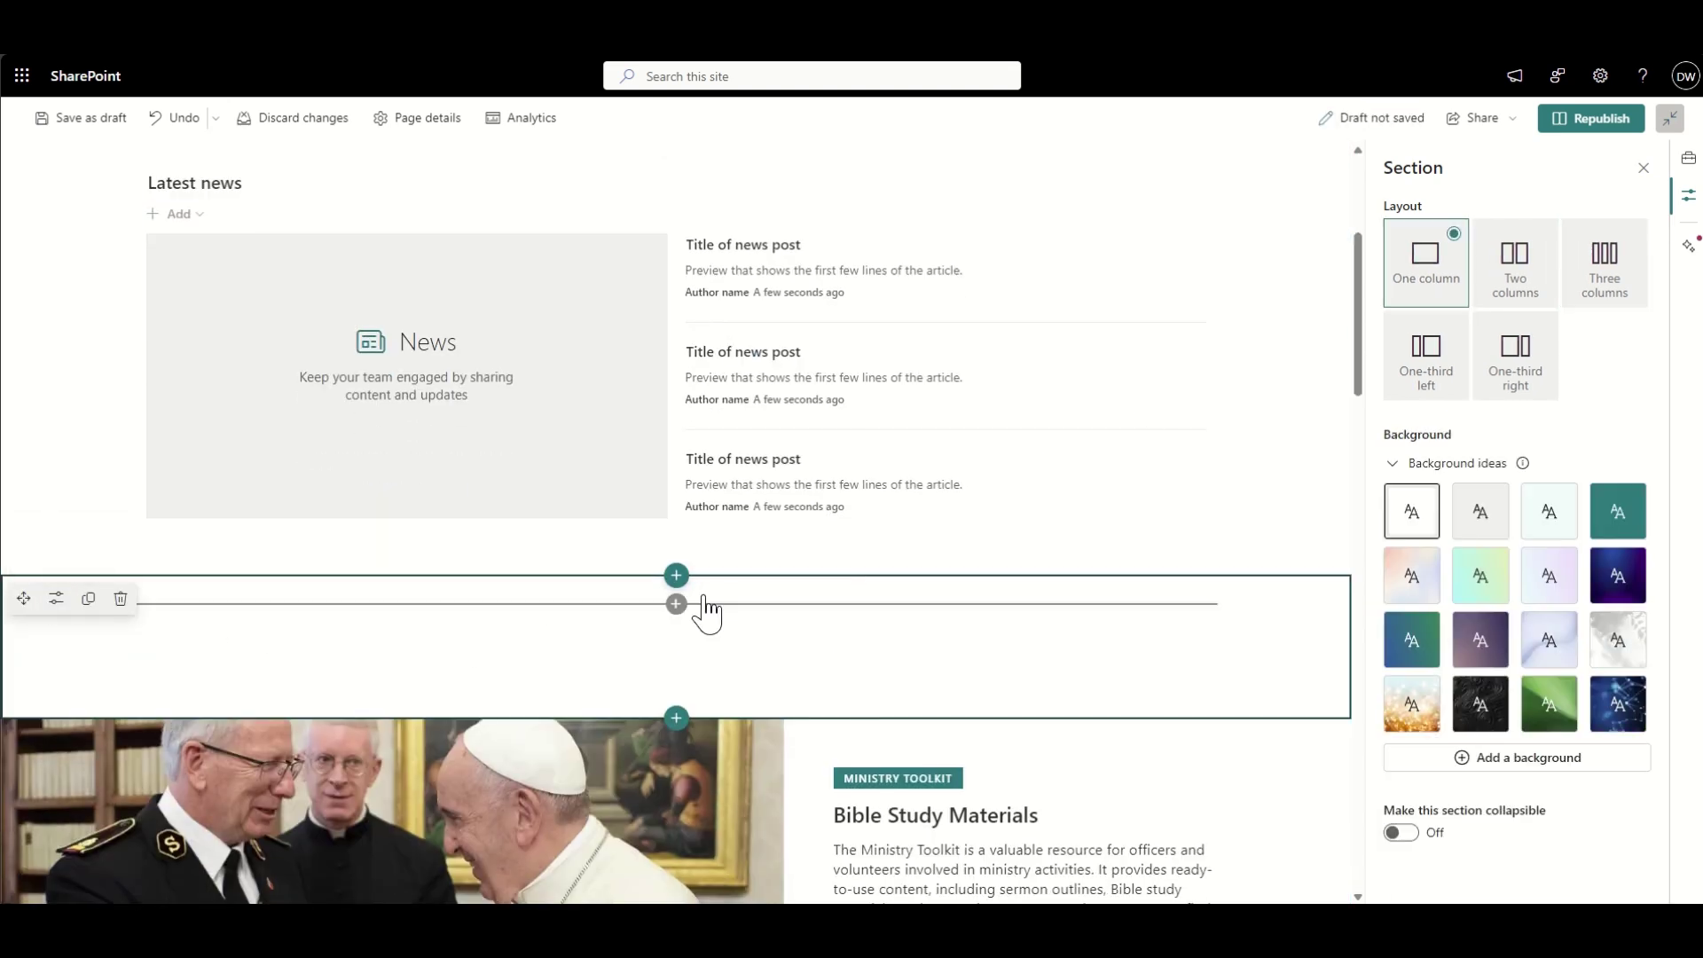
Add a Quick links web part to the empty one-column section and set its layout to Button
click(676, 602)
text(quick)
click(589, 390)
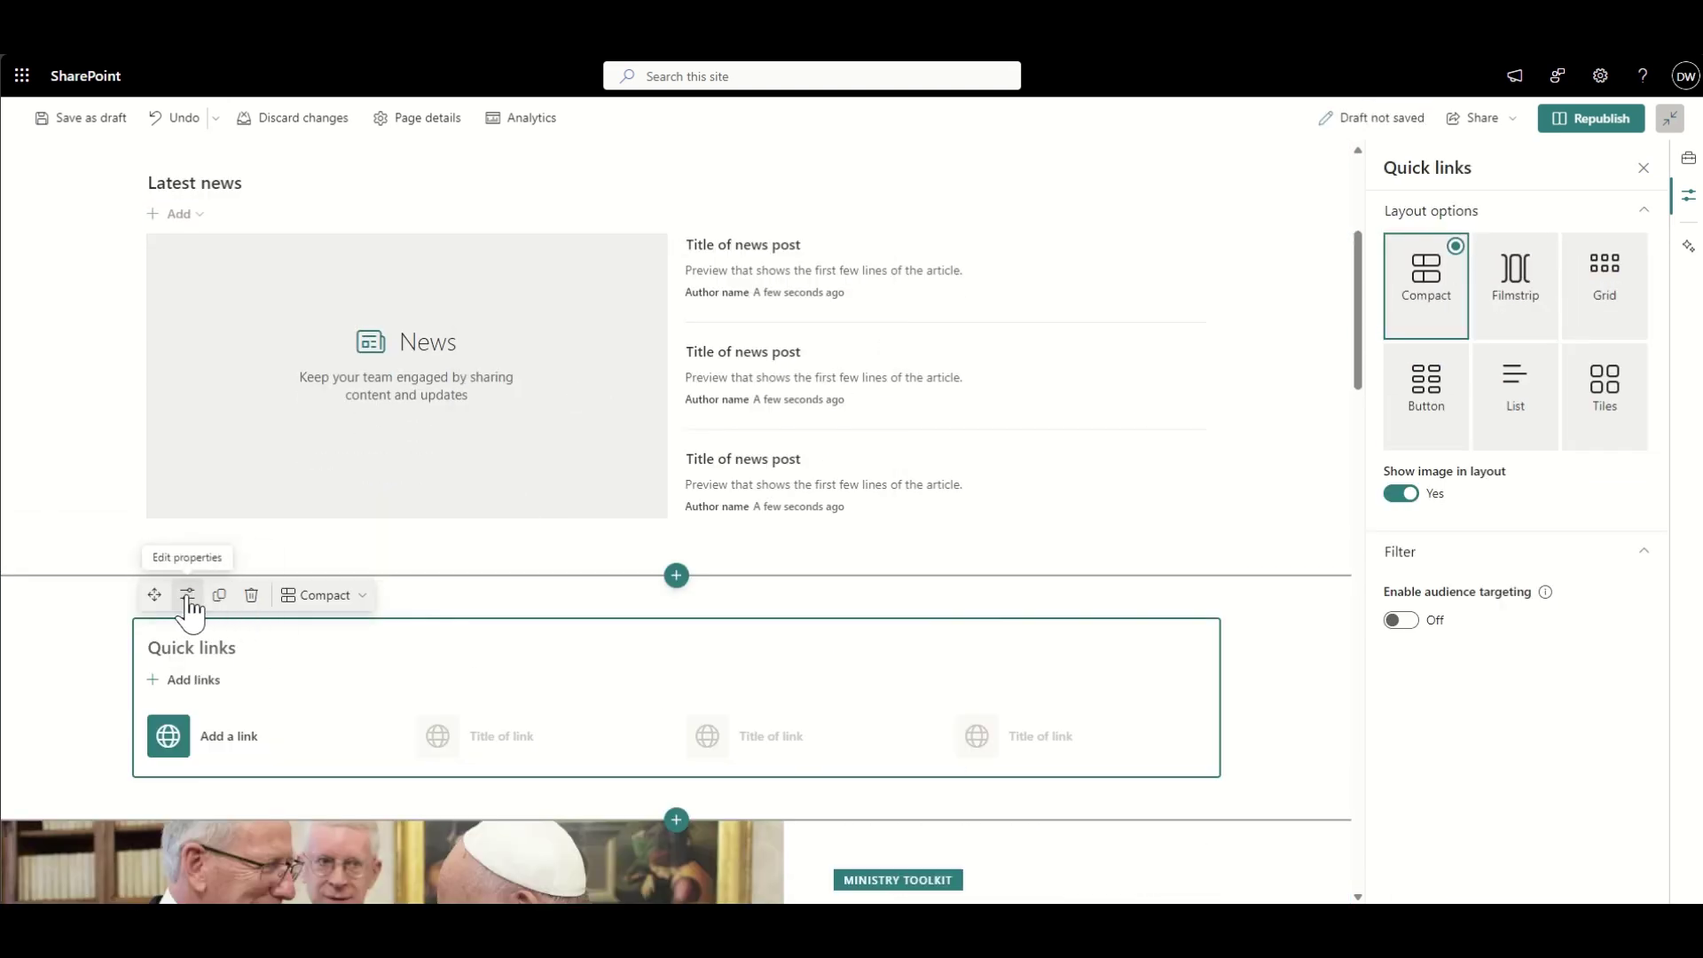
click(1425, 390)
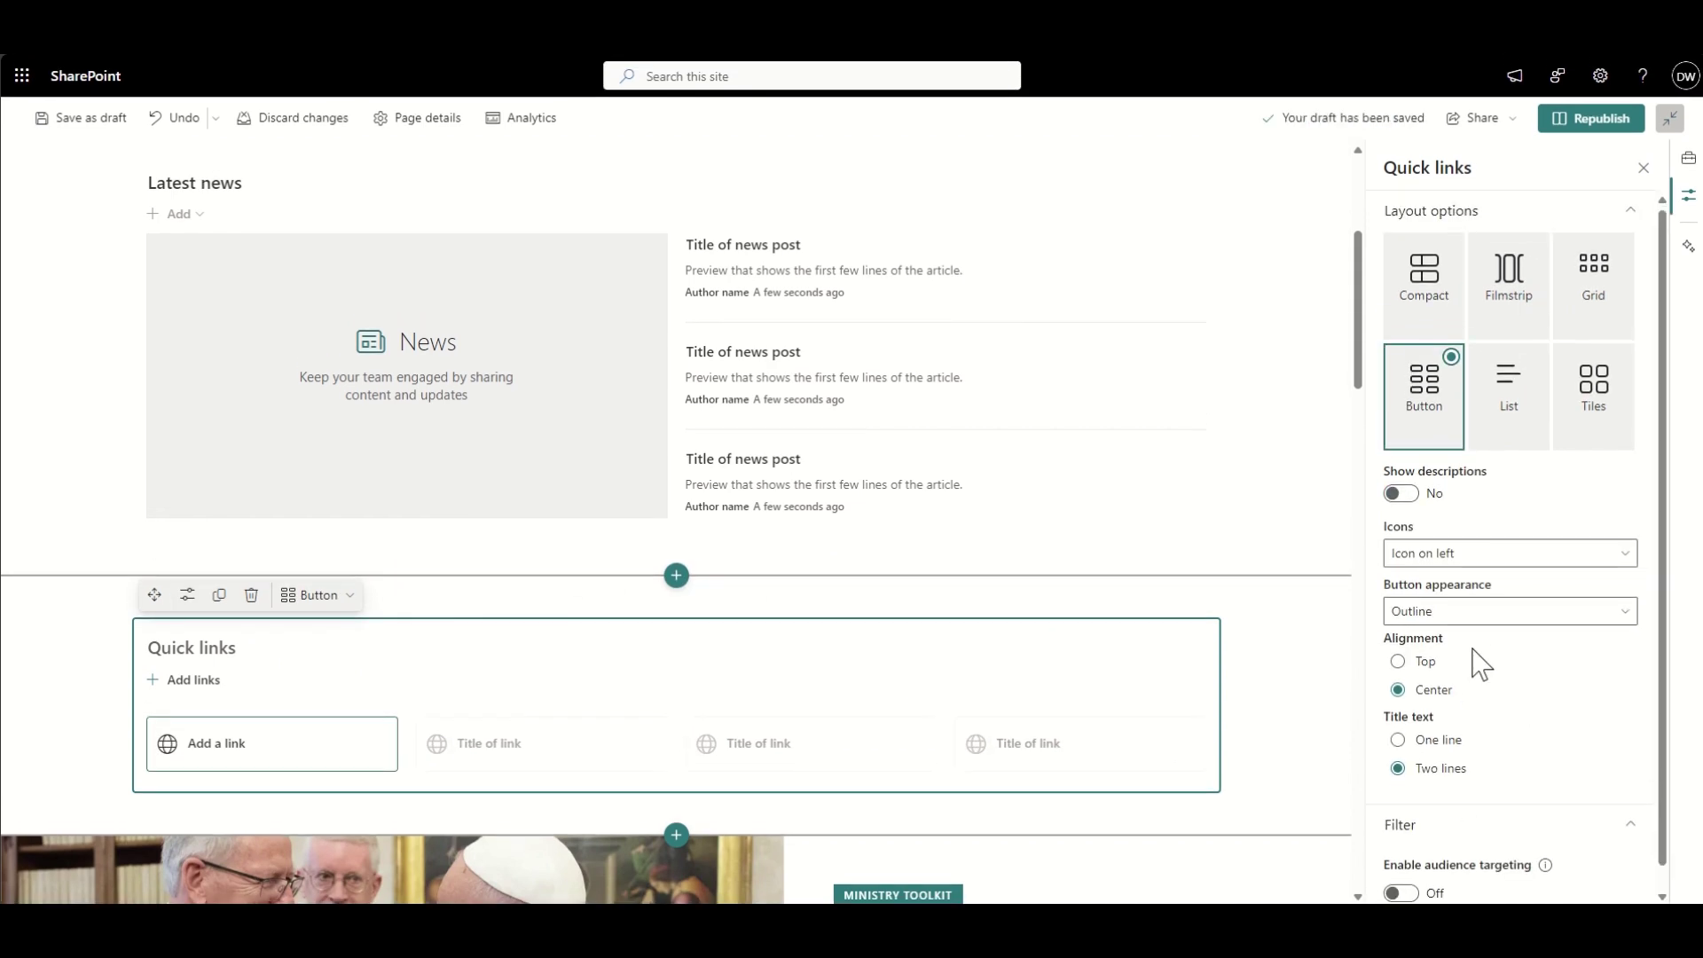
click(202, 690)
click(229, 404)
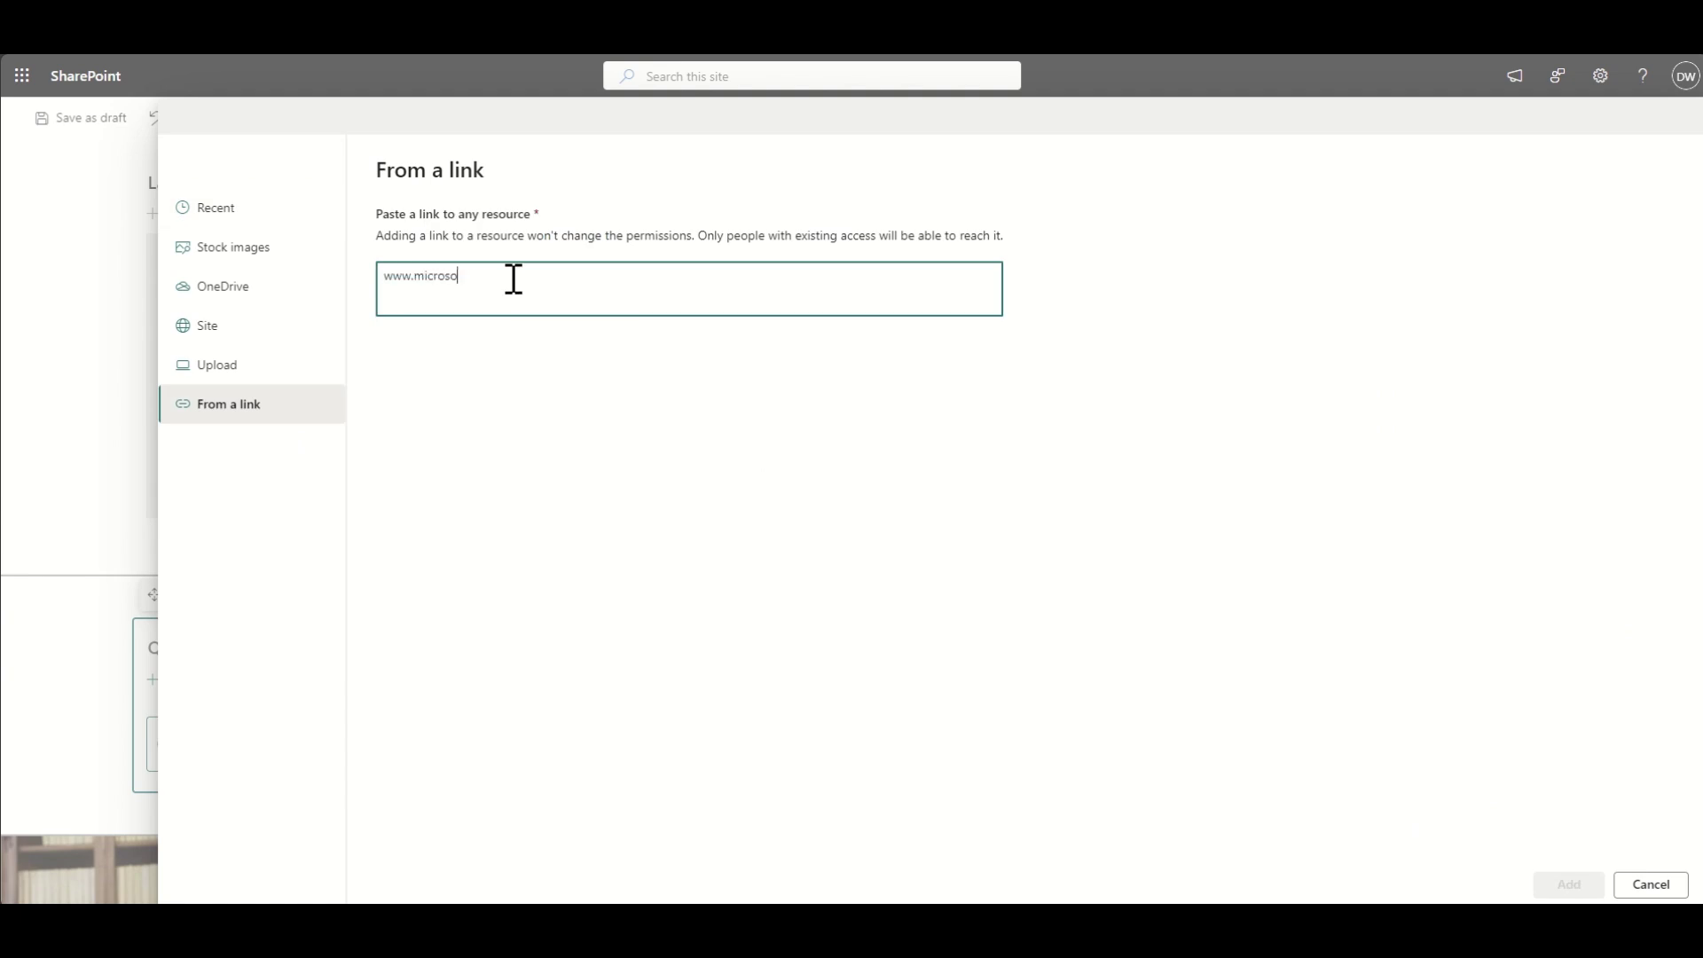
click(1555, 889)
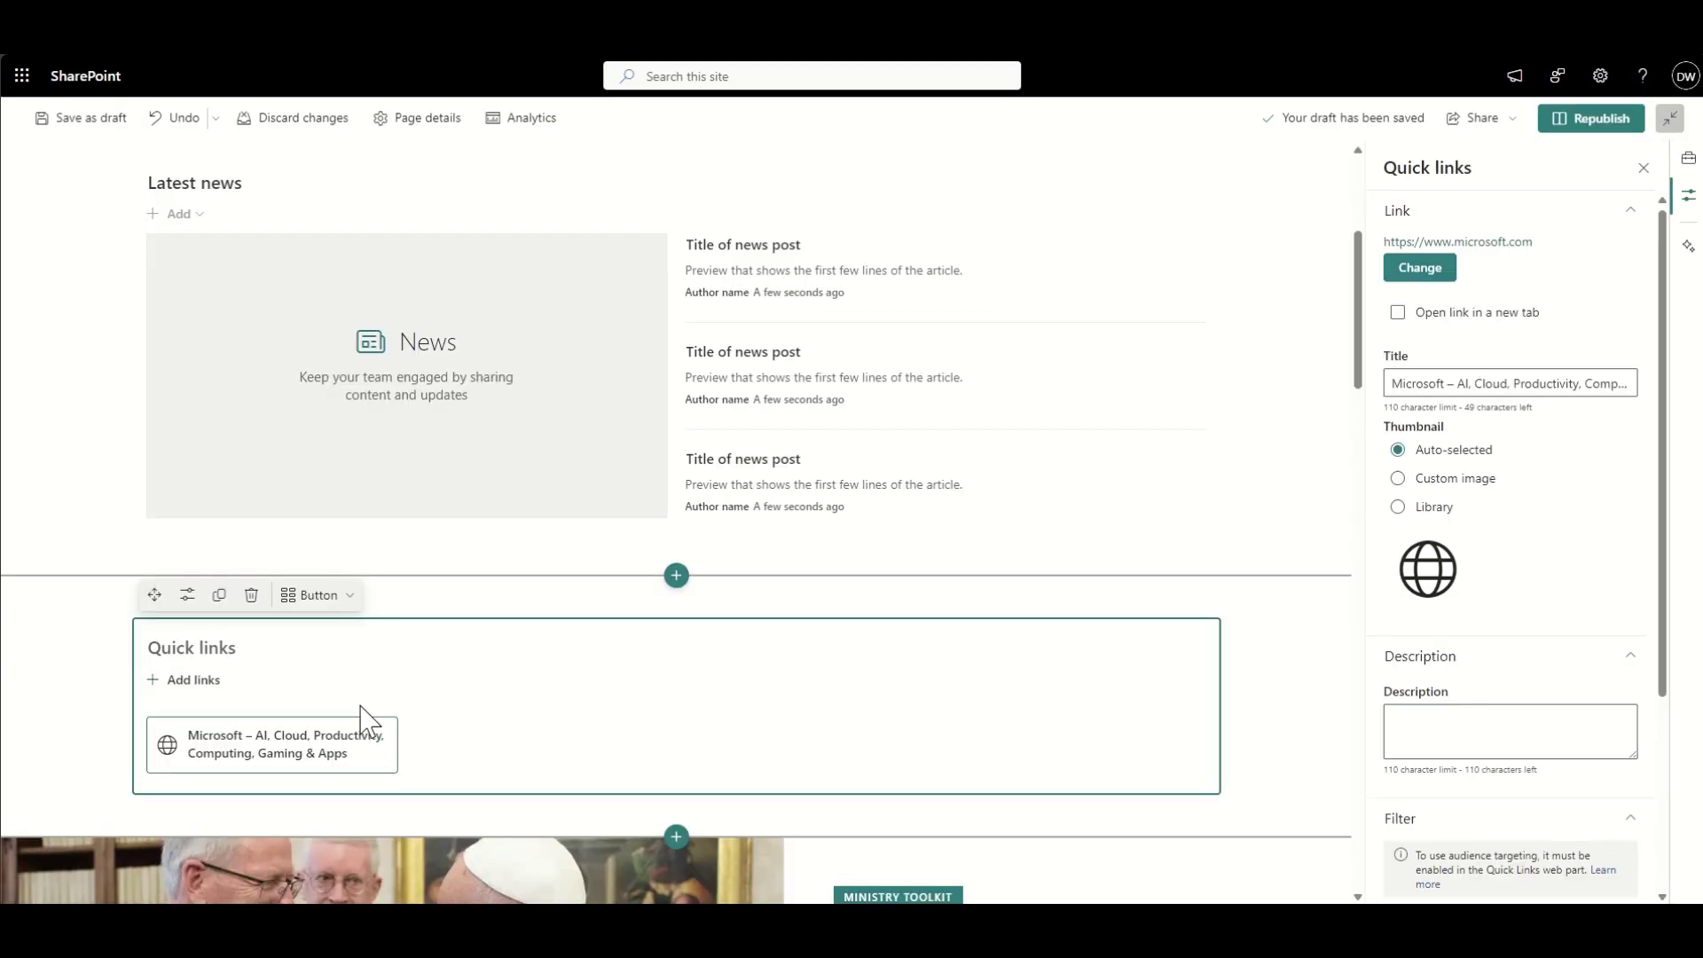
Add three more quick links, each pointing to the site's Home page
click(202, 686)
click(479, 350)
click(1567, 884)
click(208, 687)
click(479, 350)
click(1567, 884)
click(193, 679)
click(568, 353)
click(1569, 884)
Title the four quick links in order "People Directory", "Finance Tools", "Risk Management" and "Org Chart"
click(317, 750)
double_click(1417, 397)
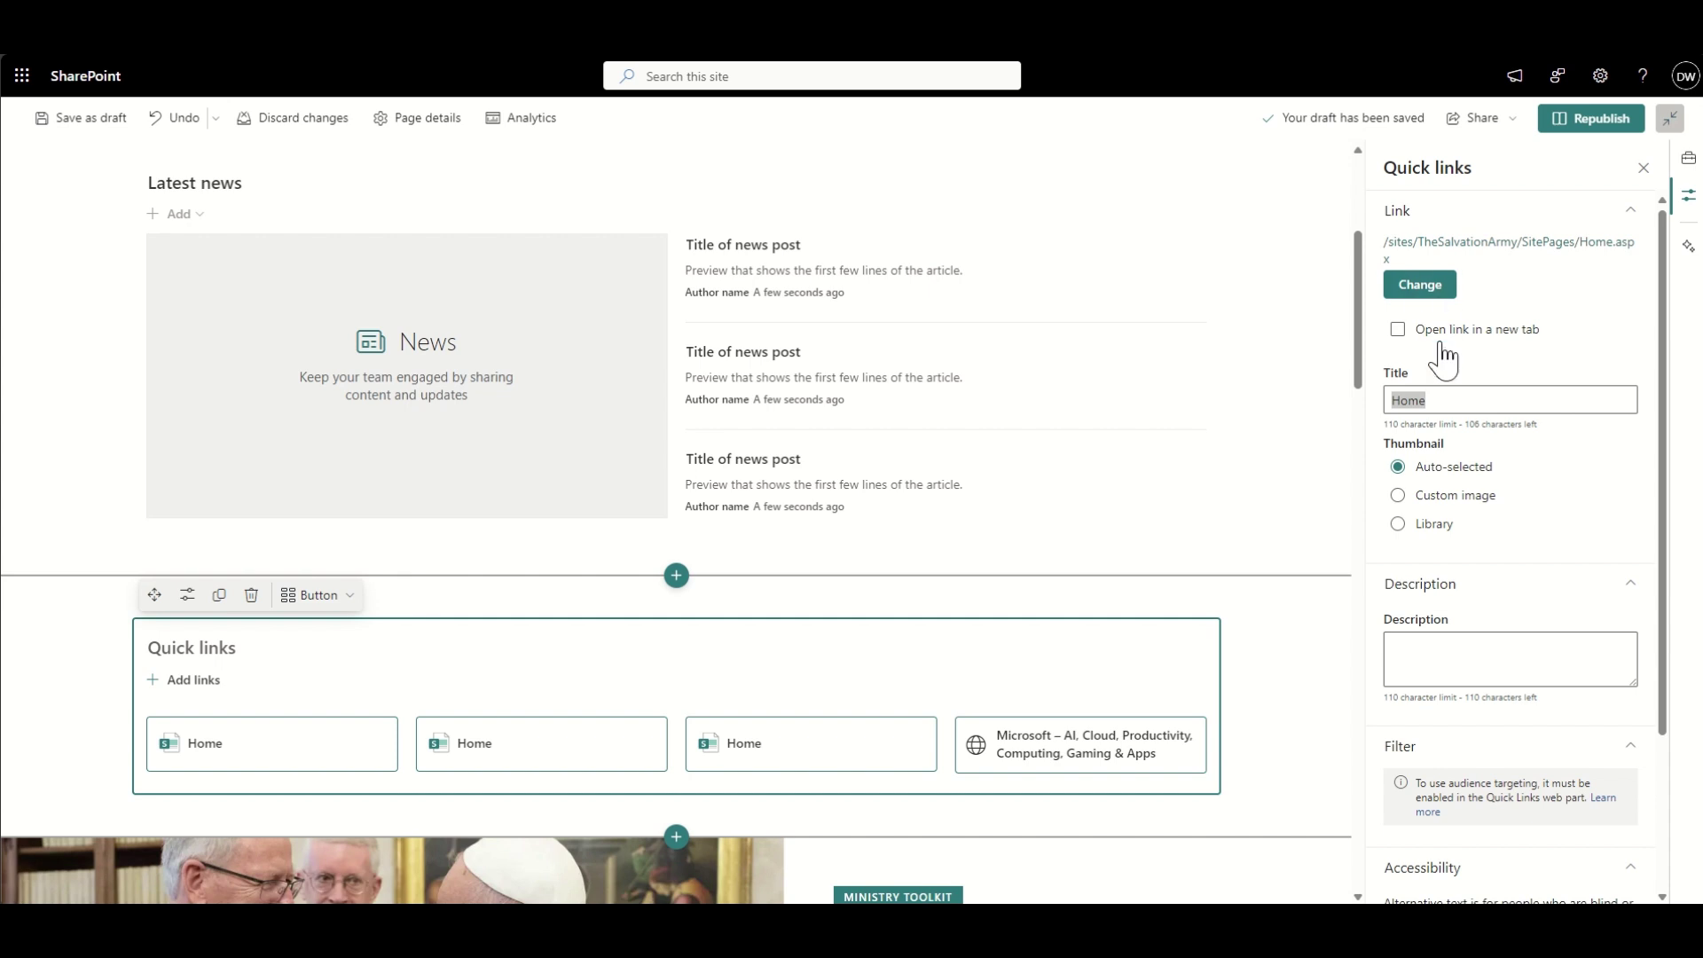
click(524, 749)
click(865, 752)
double_click(1448, 399)
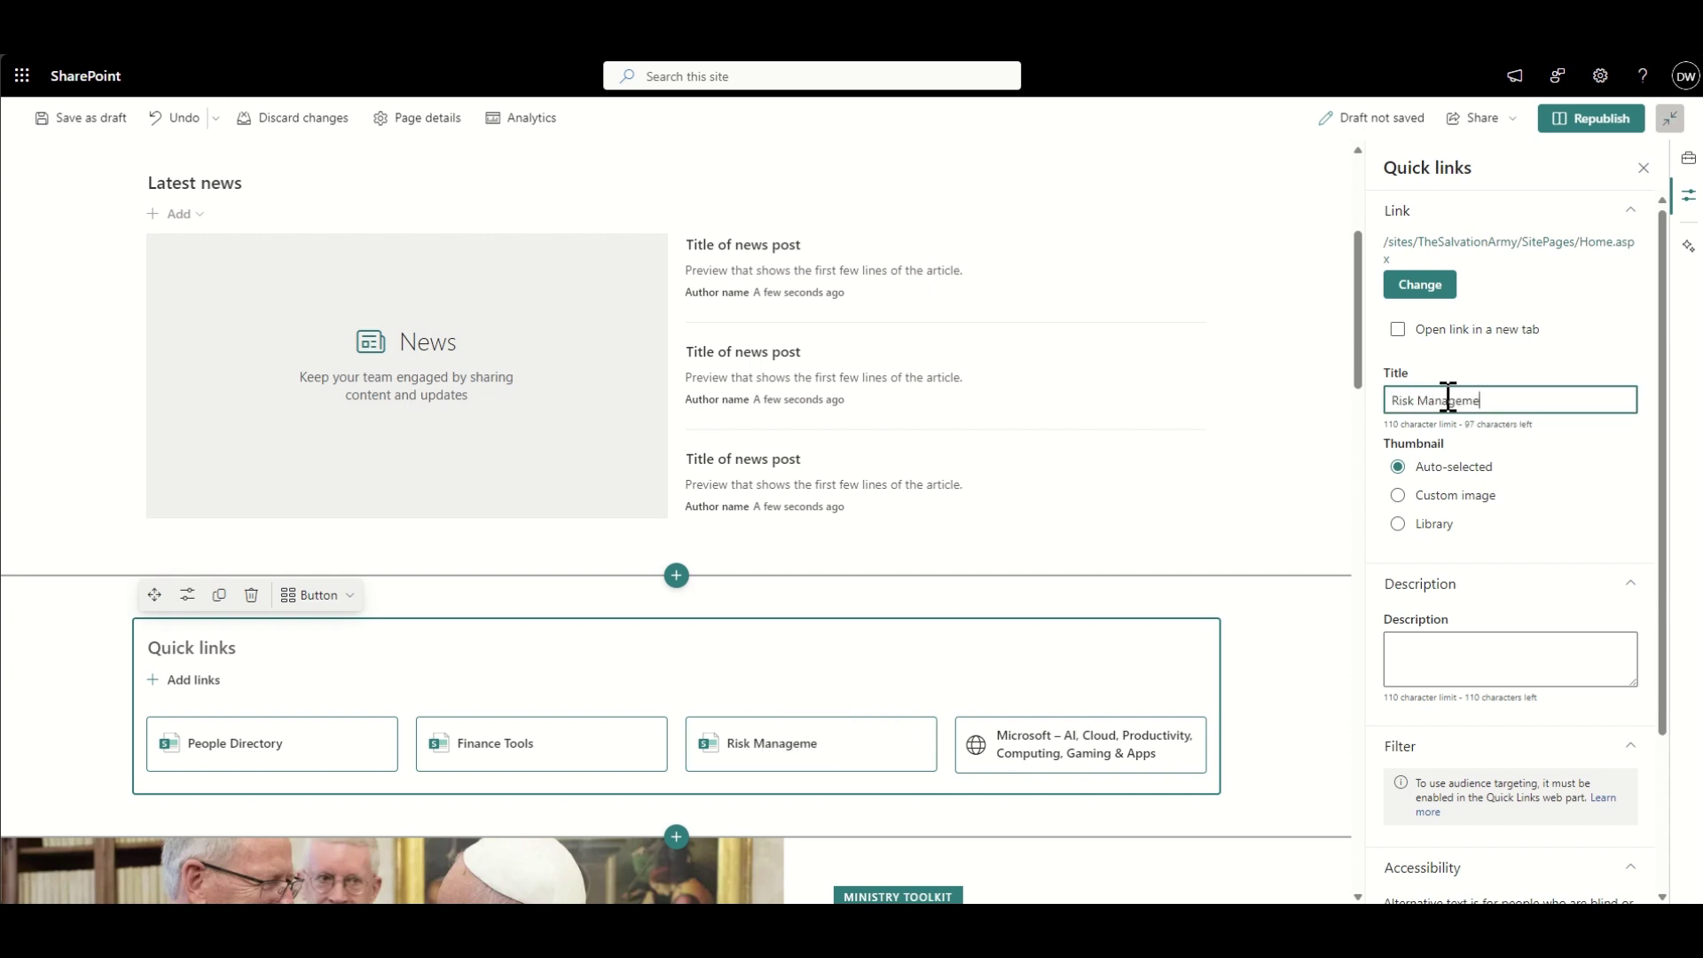
text(Risk Management)
click(1060, 753)
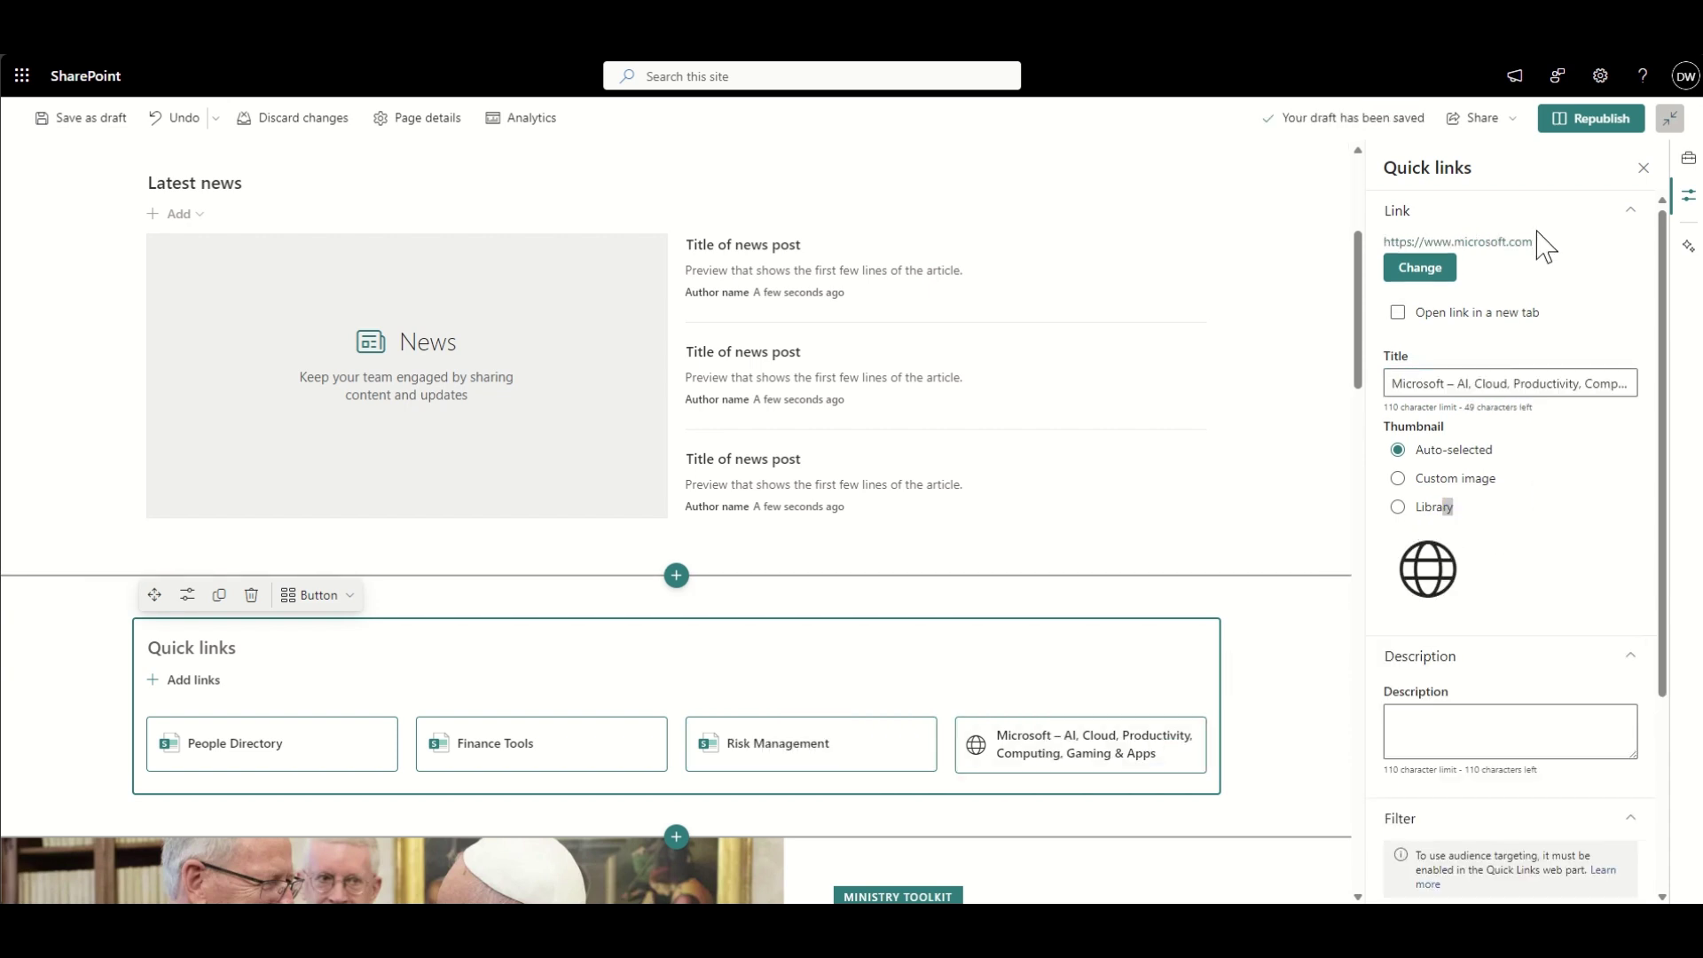
triple_click(1513, 383)
text(O)
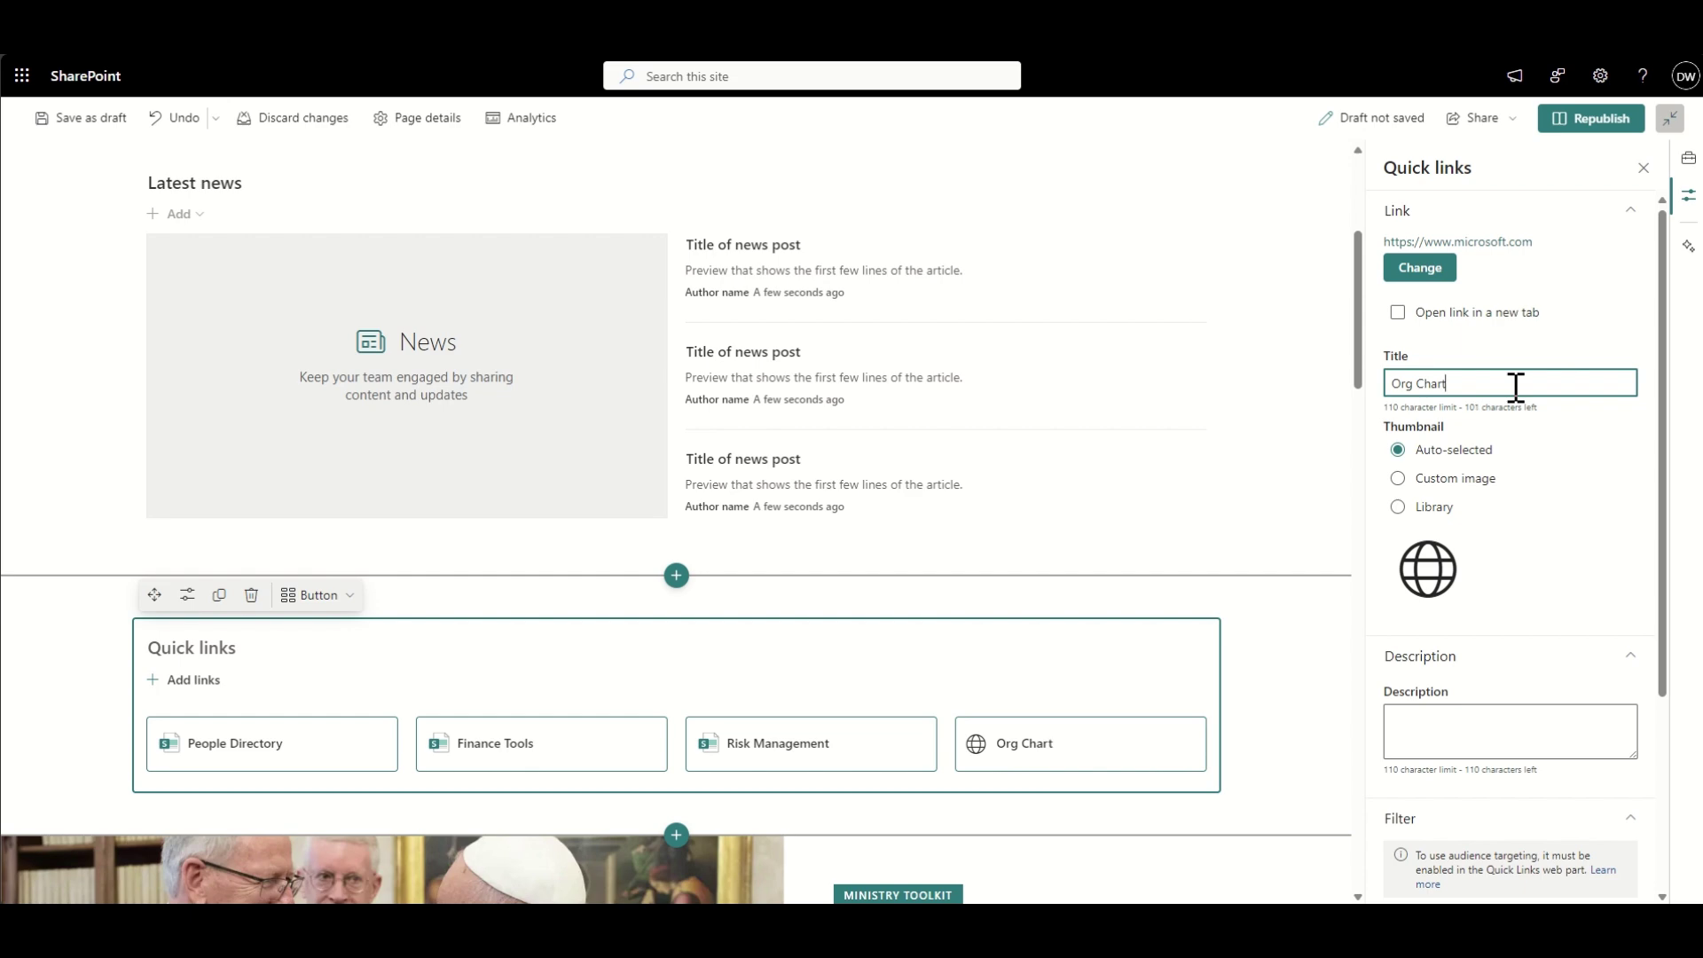
text(rg Chart)
Give the Org Chart link the "people" icon from the icon library
click(1437, 507)
click(1432, 642)
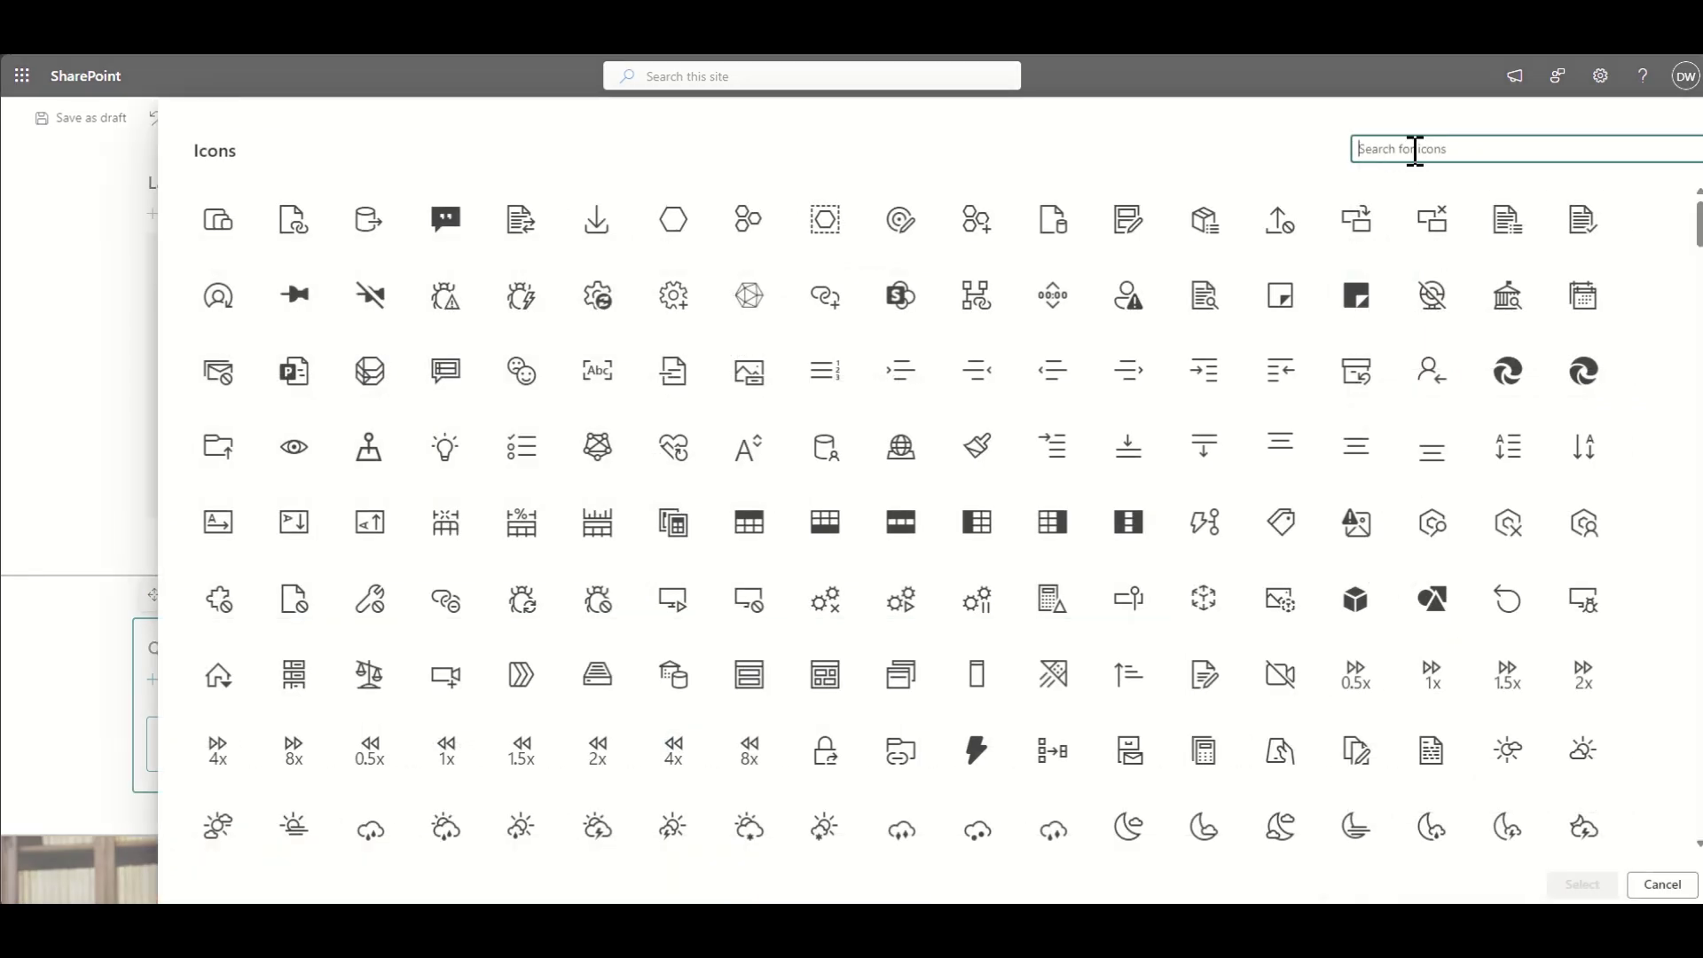
text(people)
click(306, 233)
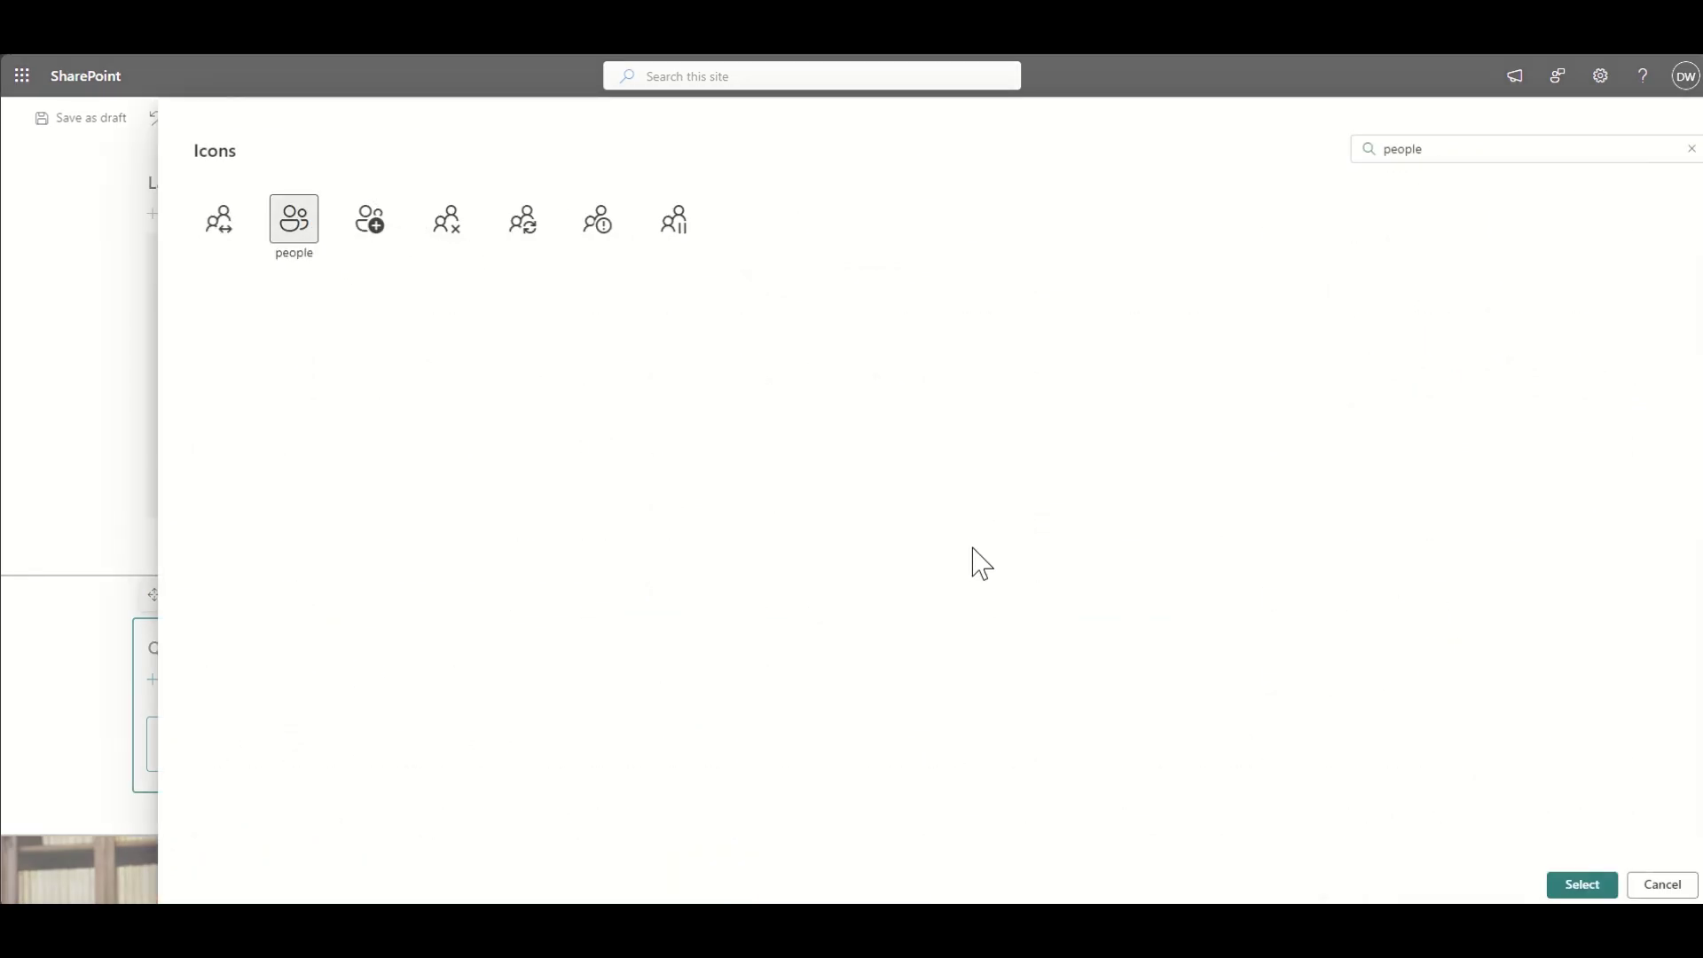
click(1581, 884)
Search the icon library for danger and hazard, browse it, and give the Risk Management link the "userwarning" icon
click(1437, 664)
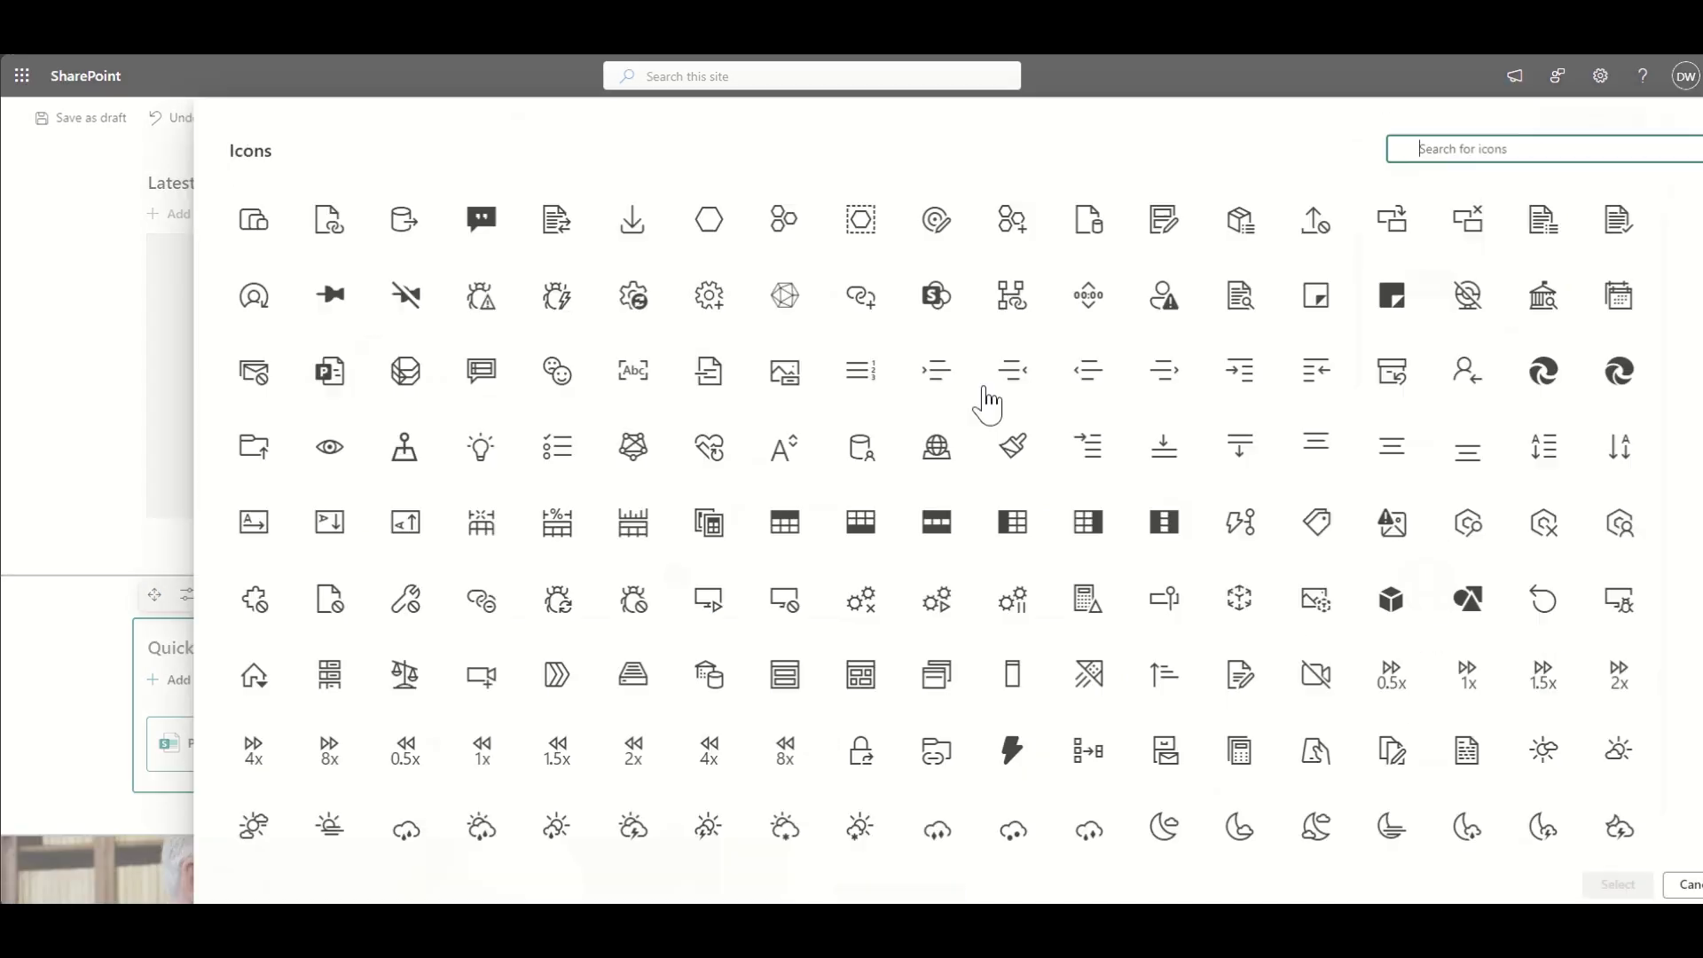
click(1472, 148)
text(dangerhazard)
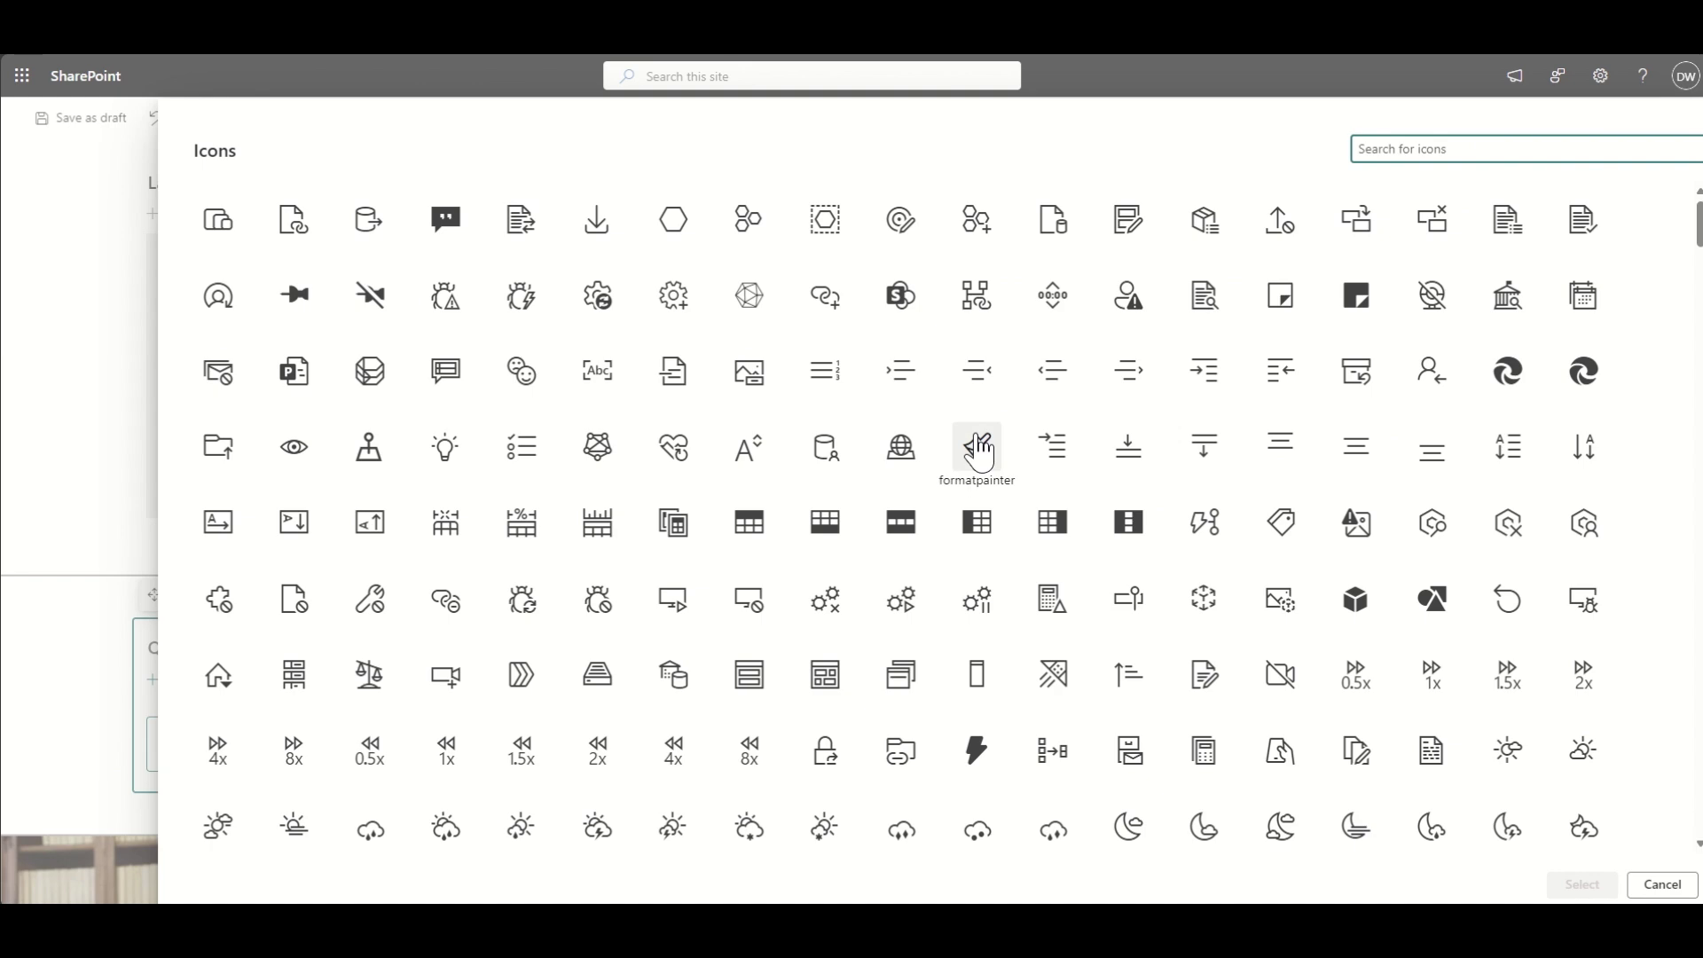
scroll(979, 448, down, 1)
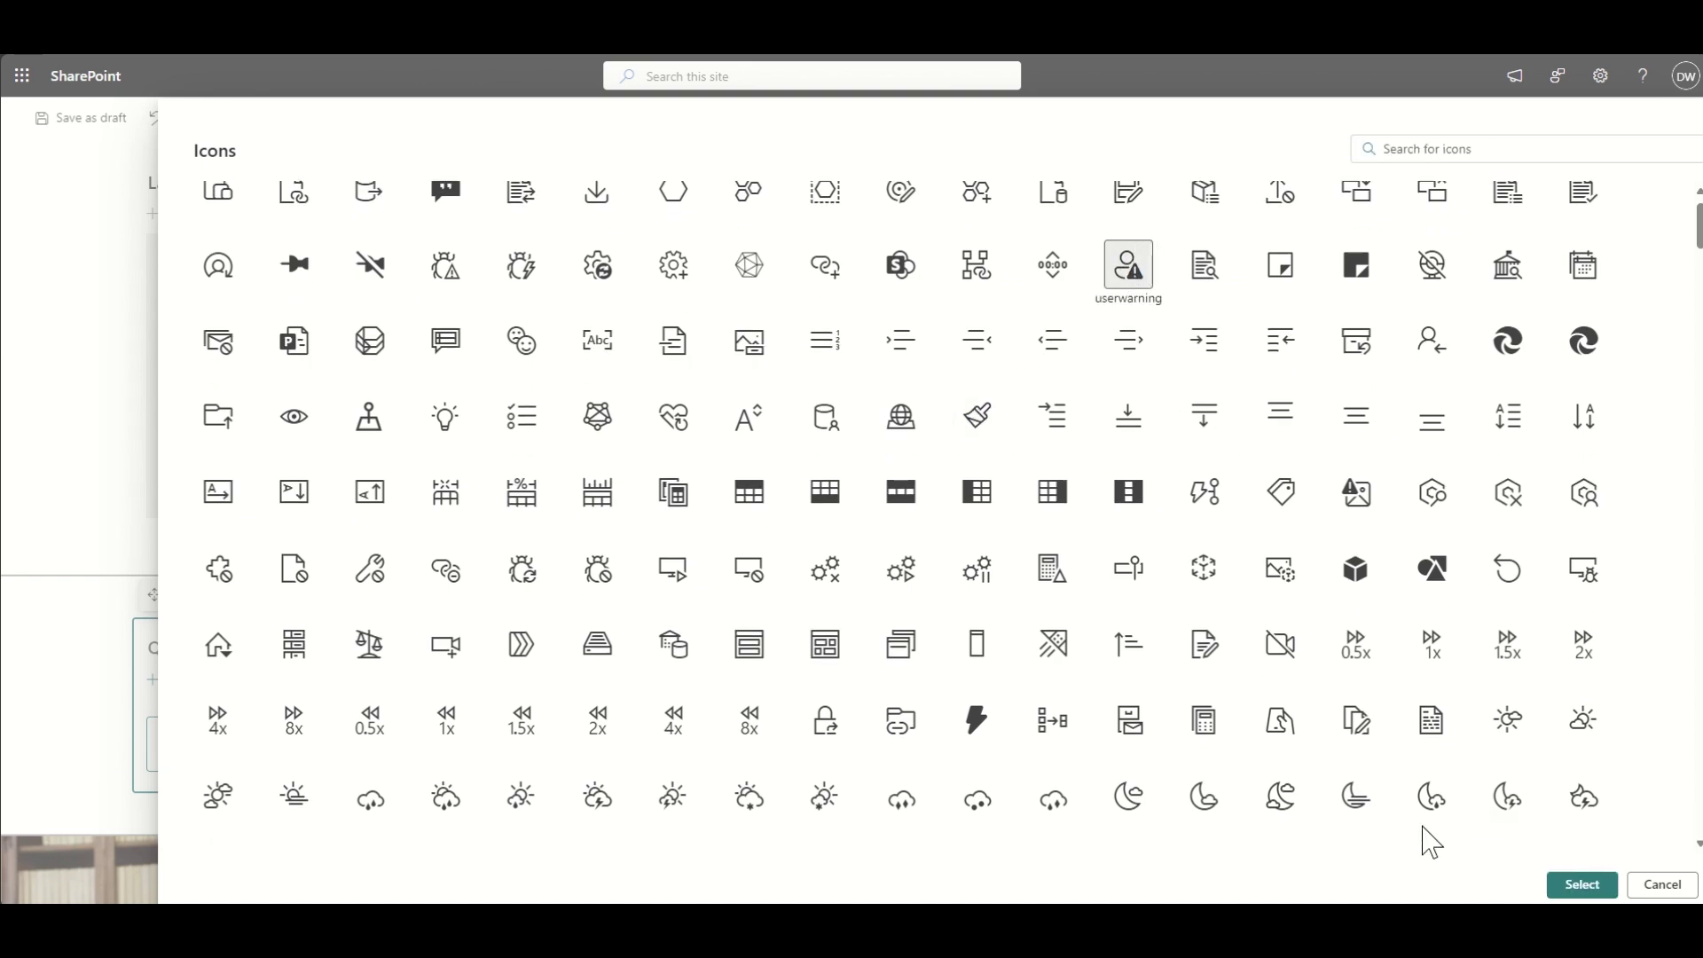
scroll(1360, 627, down, 12)
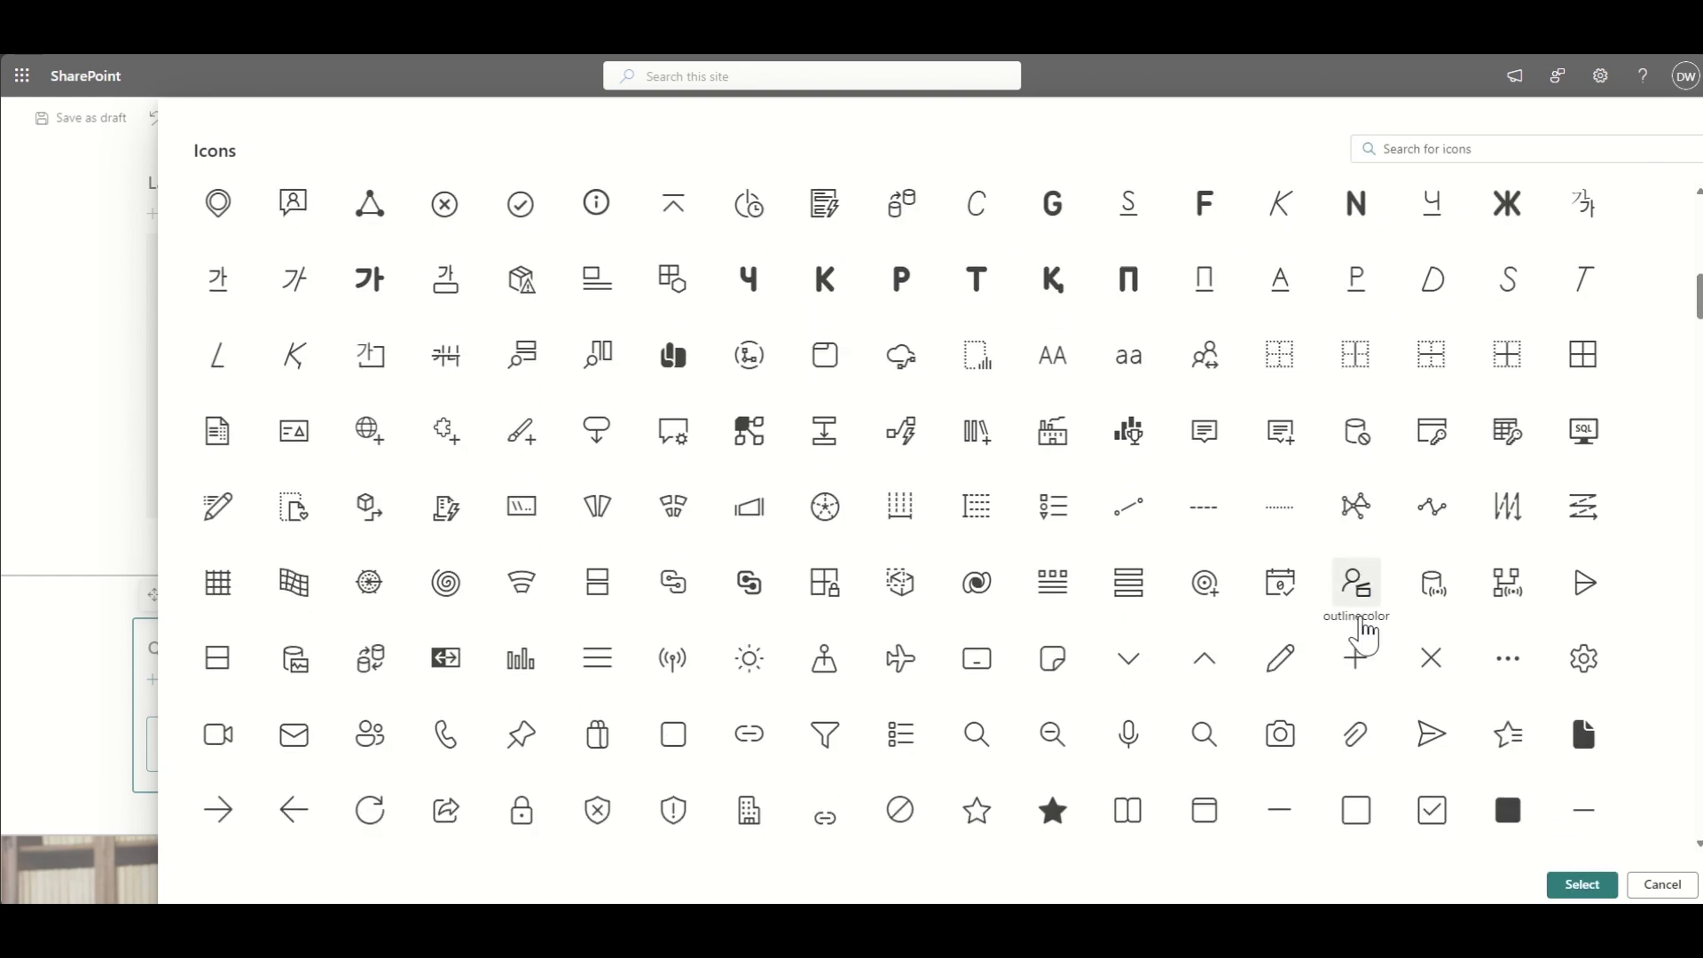
scroll(1360, 628, down, 2)
click(1583, 886)
Search the icon library for money and give the Finance Tools link a banknote icon
click(568, 750)
click(1459, 525)
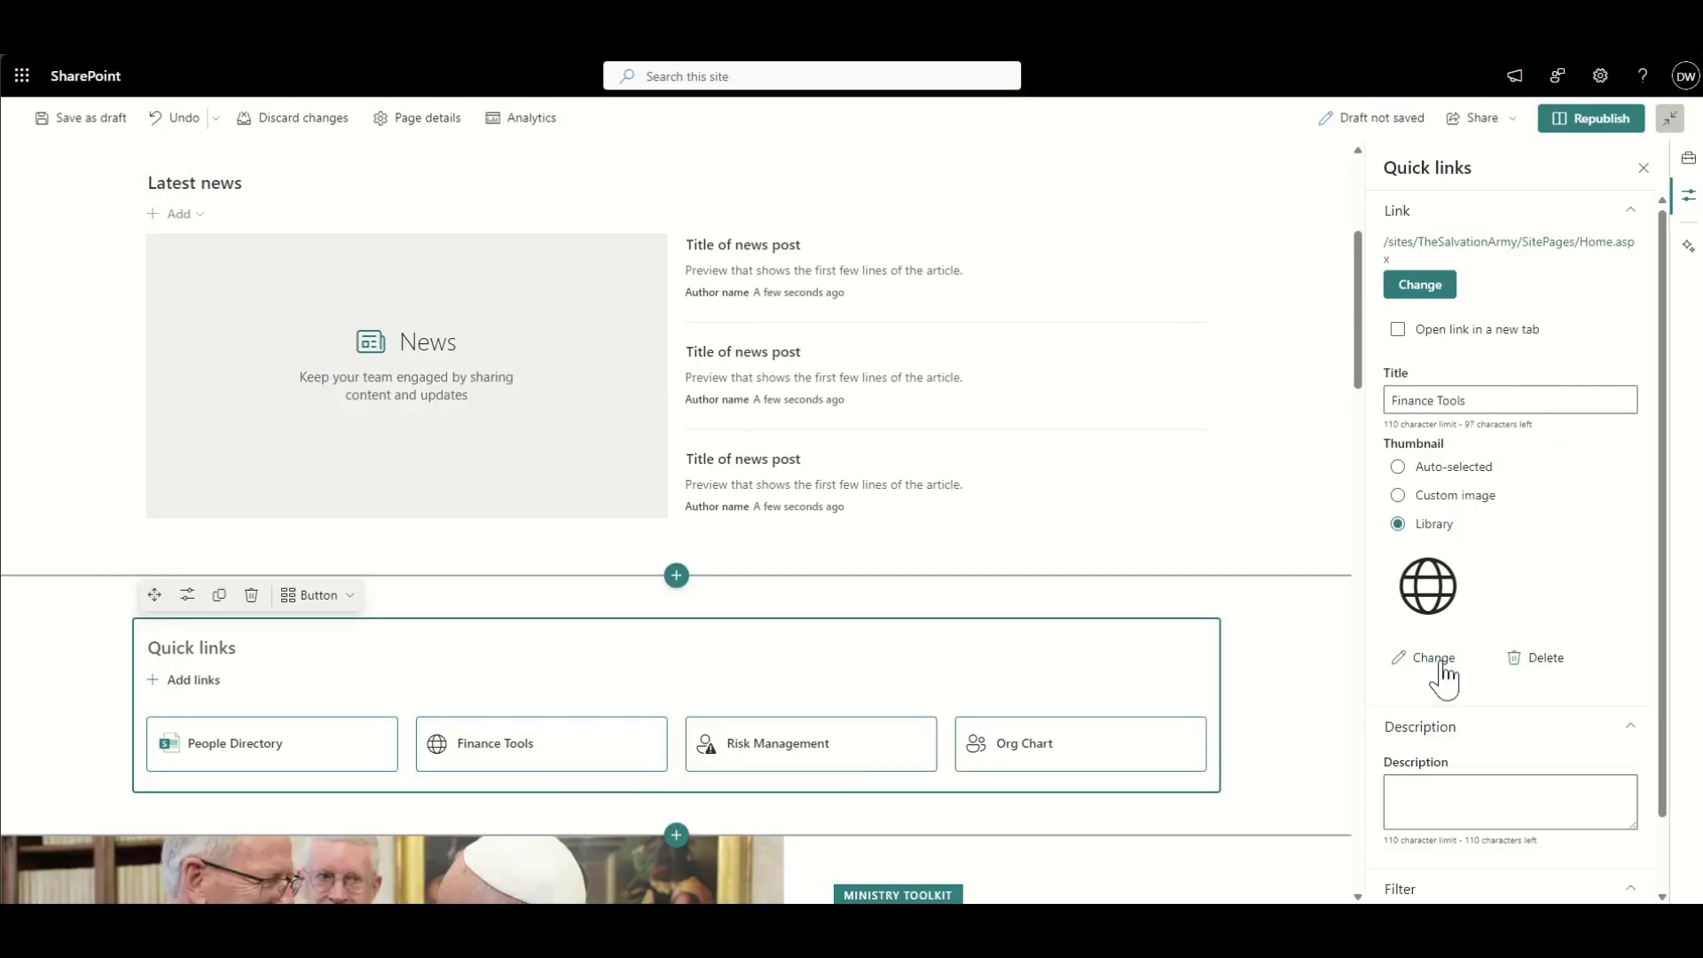
click(1445, 676)
click(1395, 140)
text(money)
click(1582, 885)
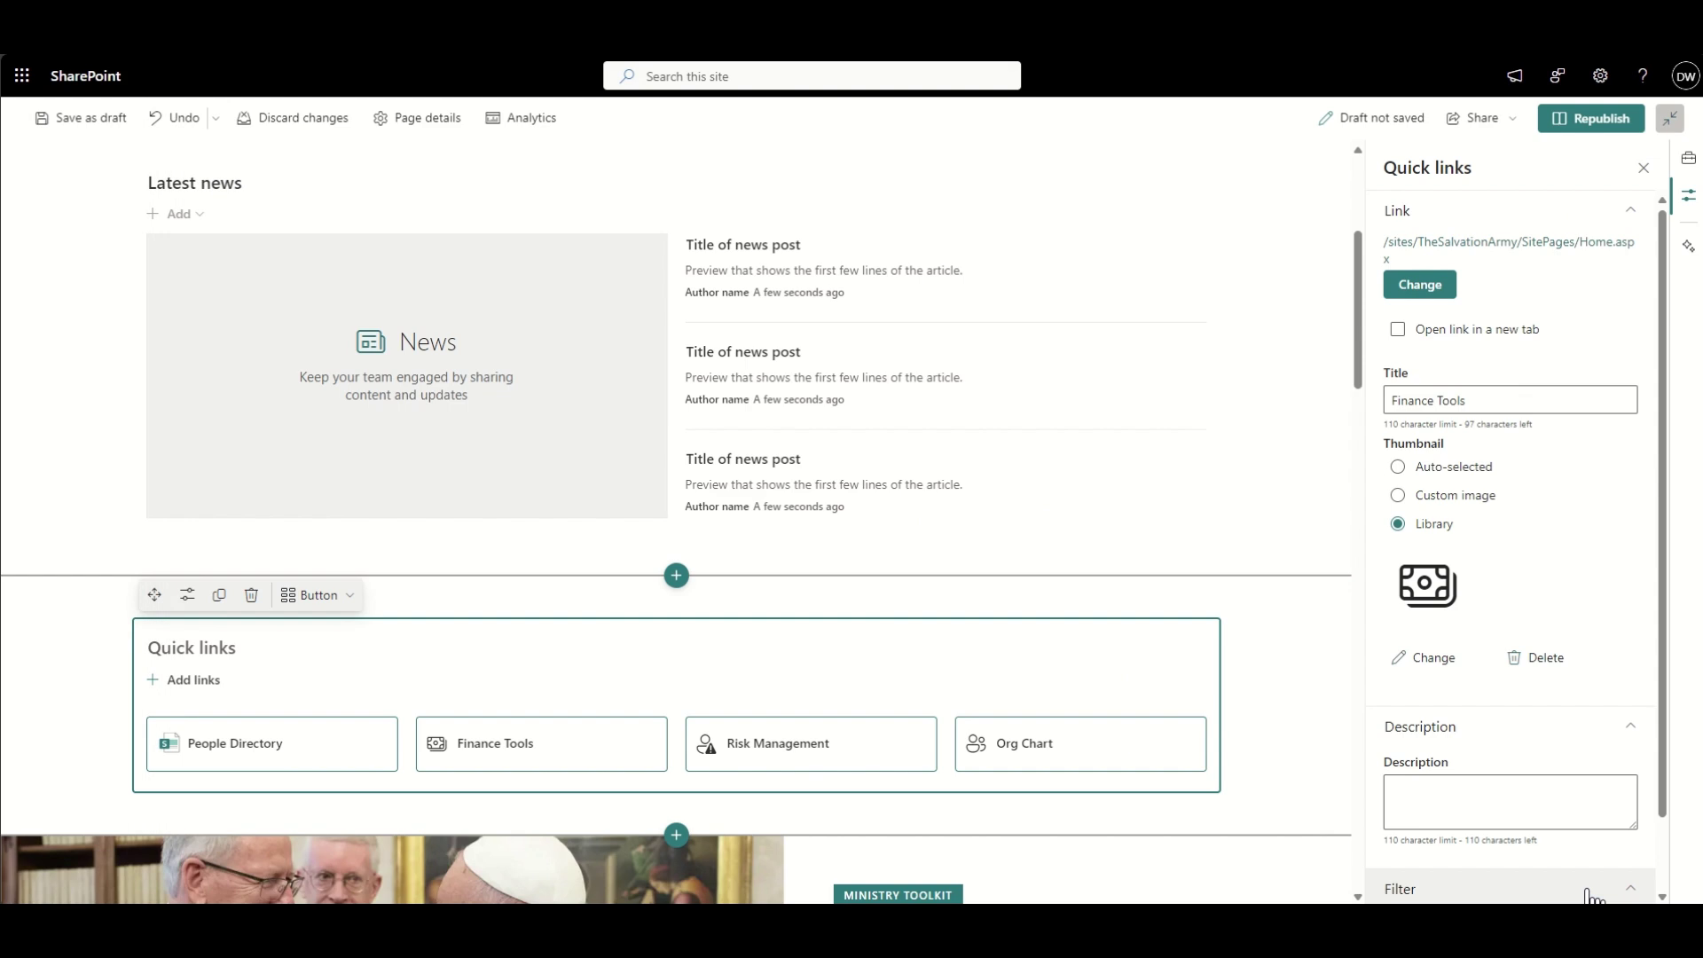
Search the icon library for phone and give the People Directory link a handset icon
click(337, 753)
click(1437, 525)
click(1451, 663)
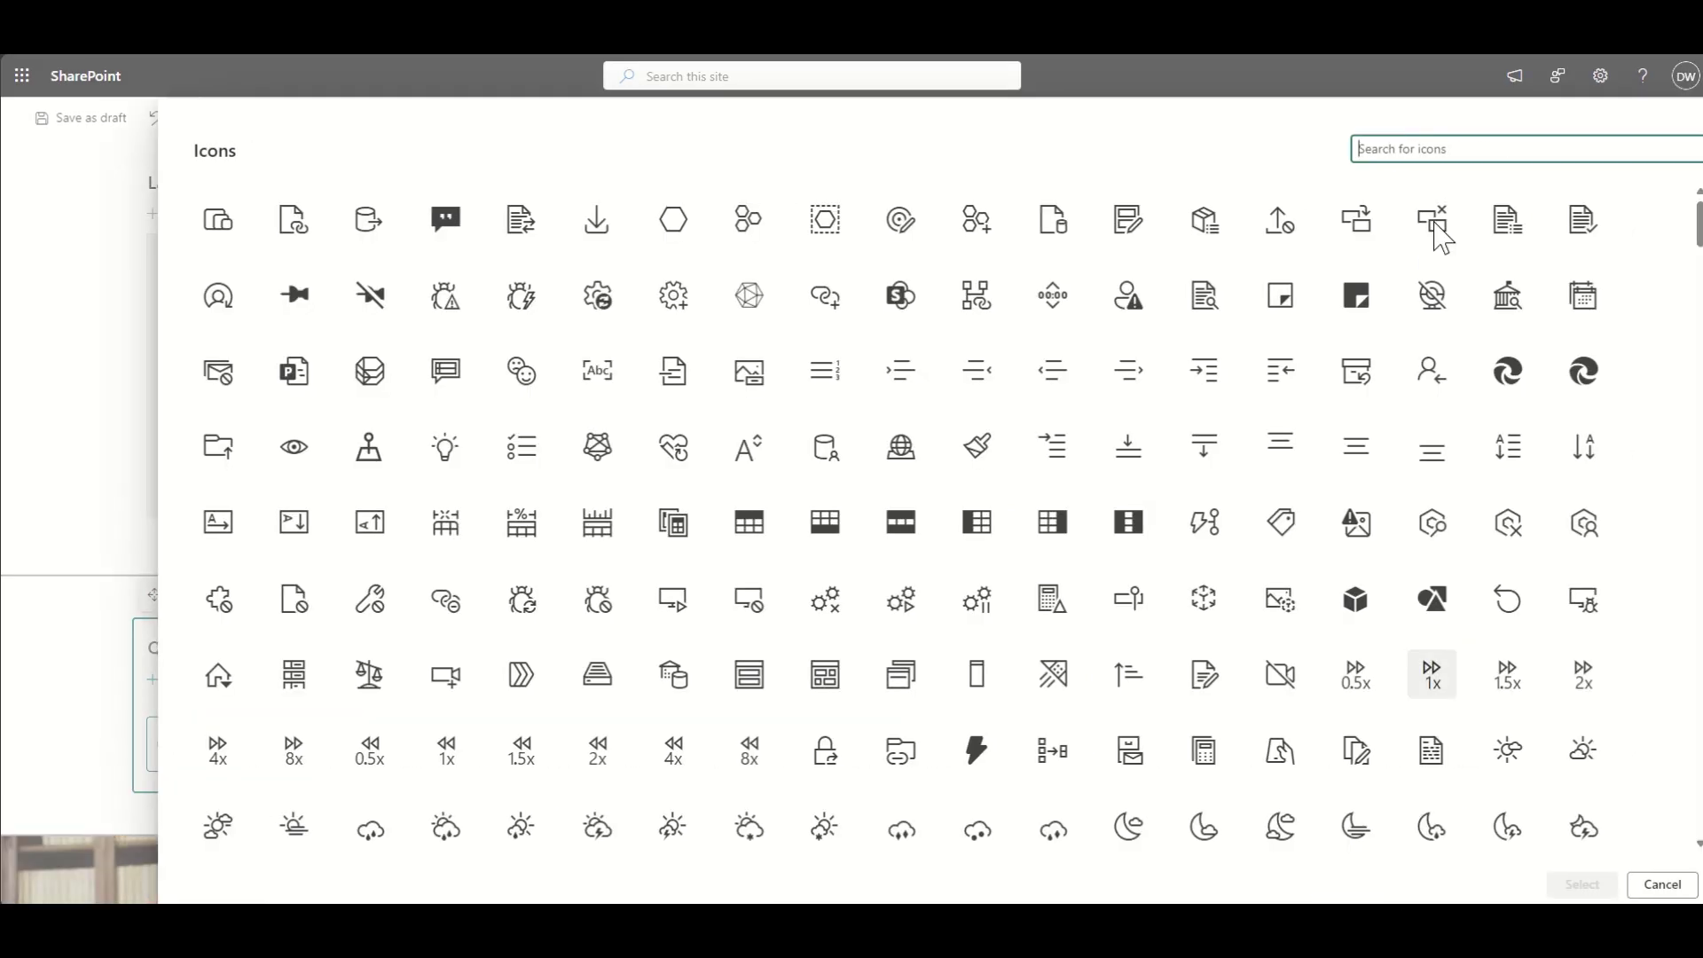
text(phone)
click(369, 219)
click(1582, 884)
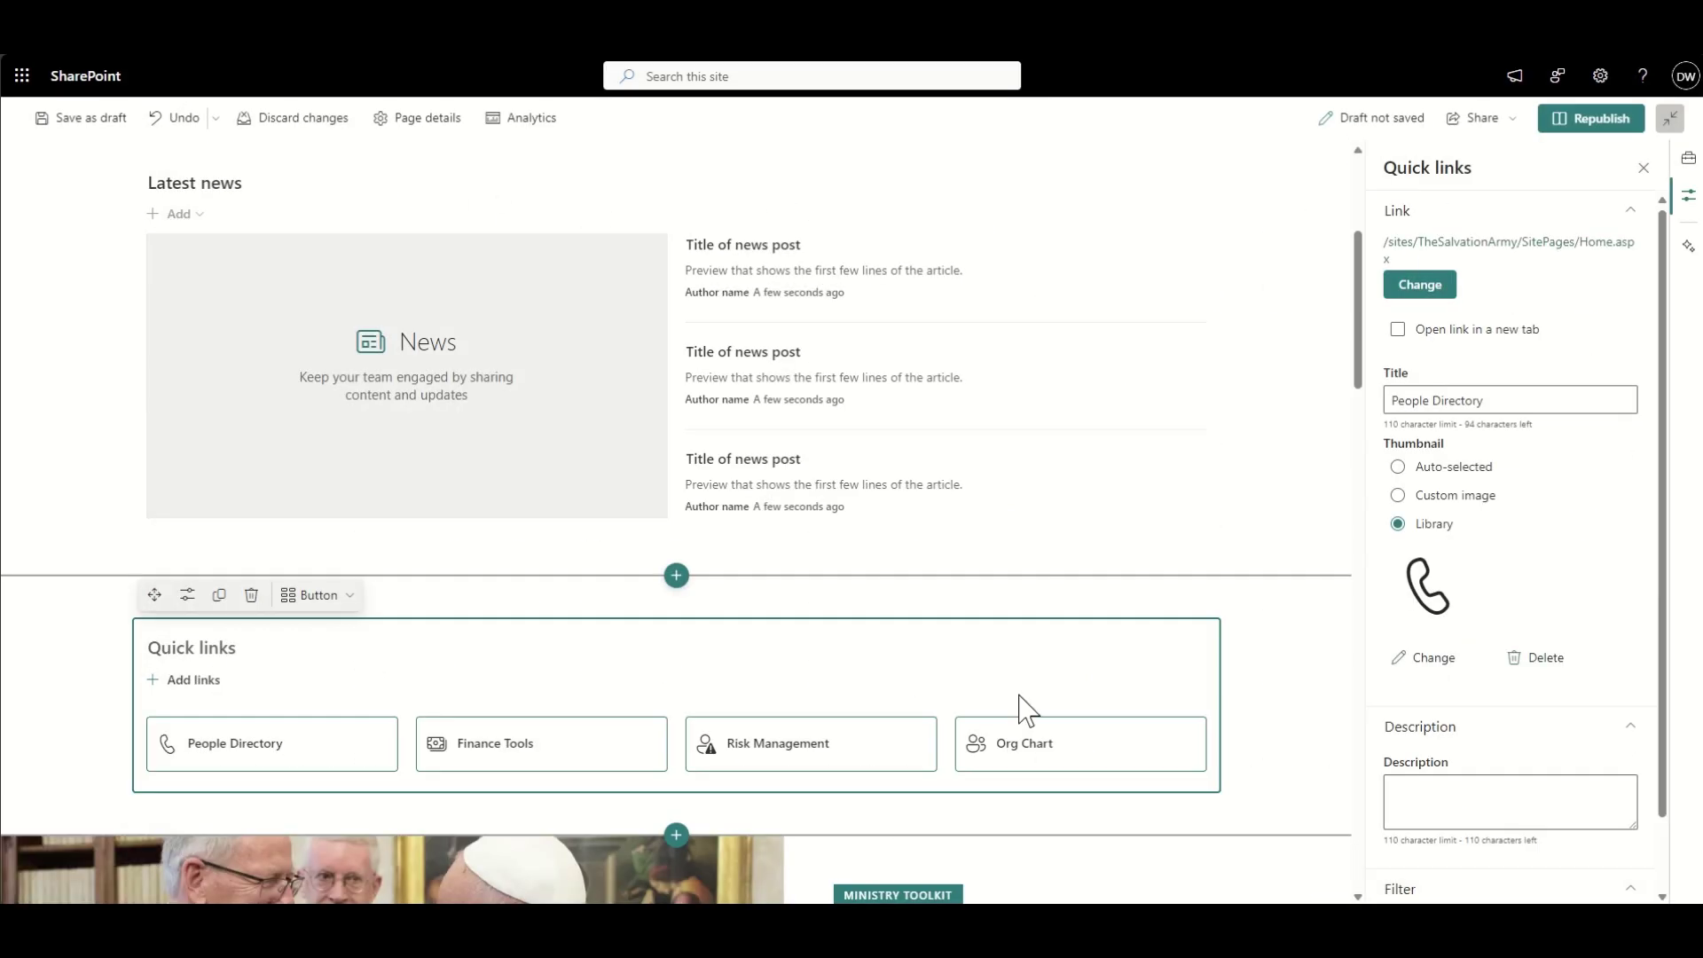
Change the Latest news section to the One-third right layout and add a News web part to its narrow column
scroll(1053, 418, up, 2)
click(479, 335)
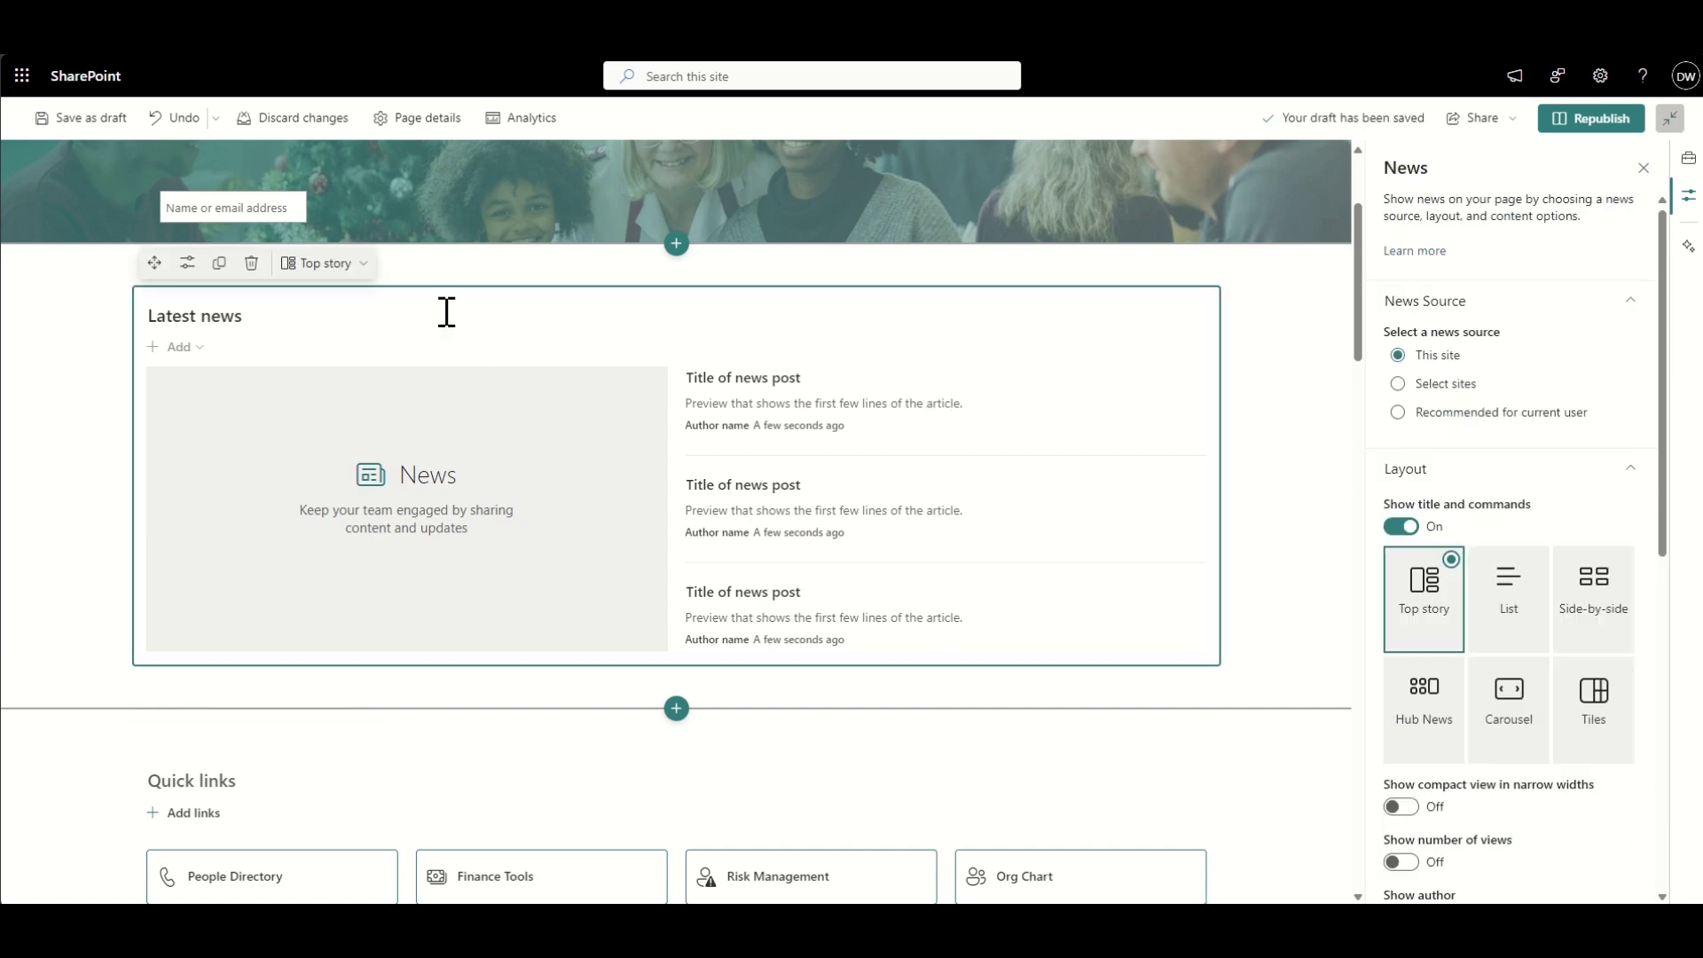
click(55, 266)
click(1509, 355)
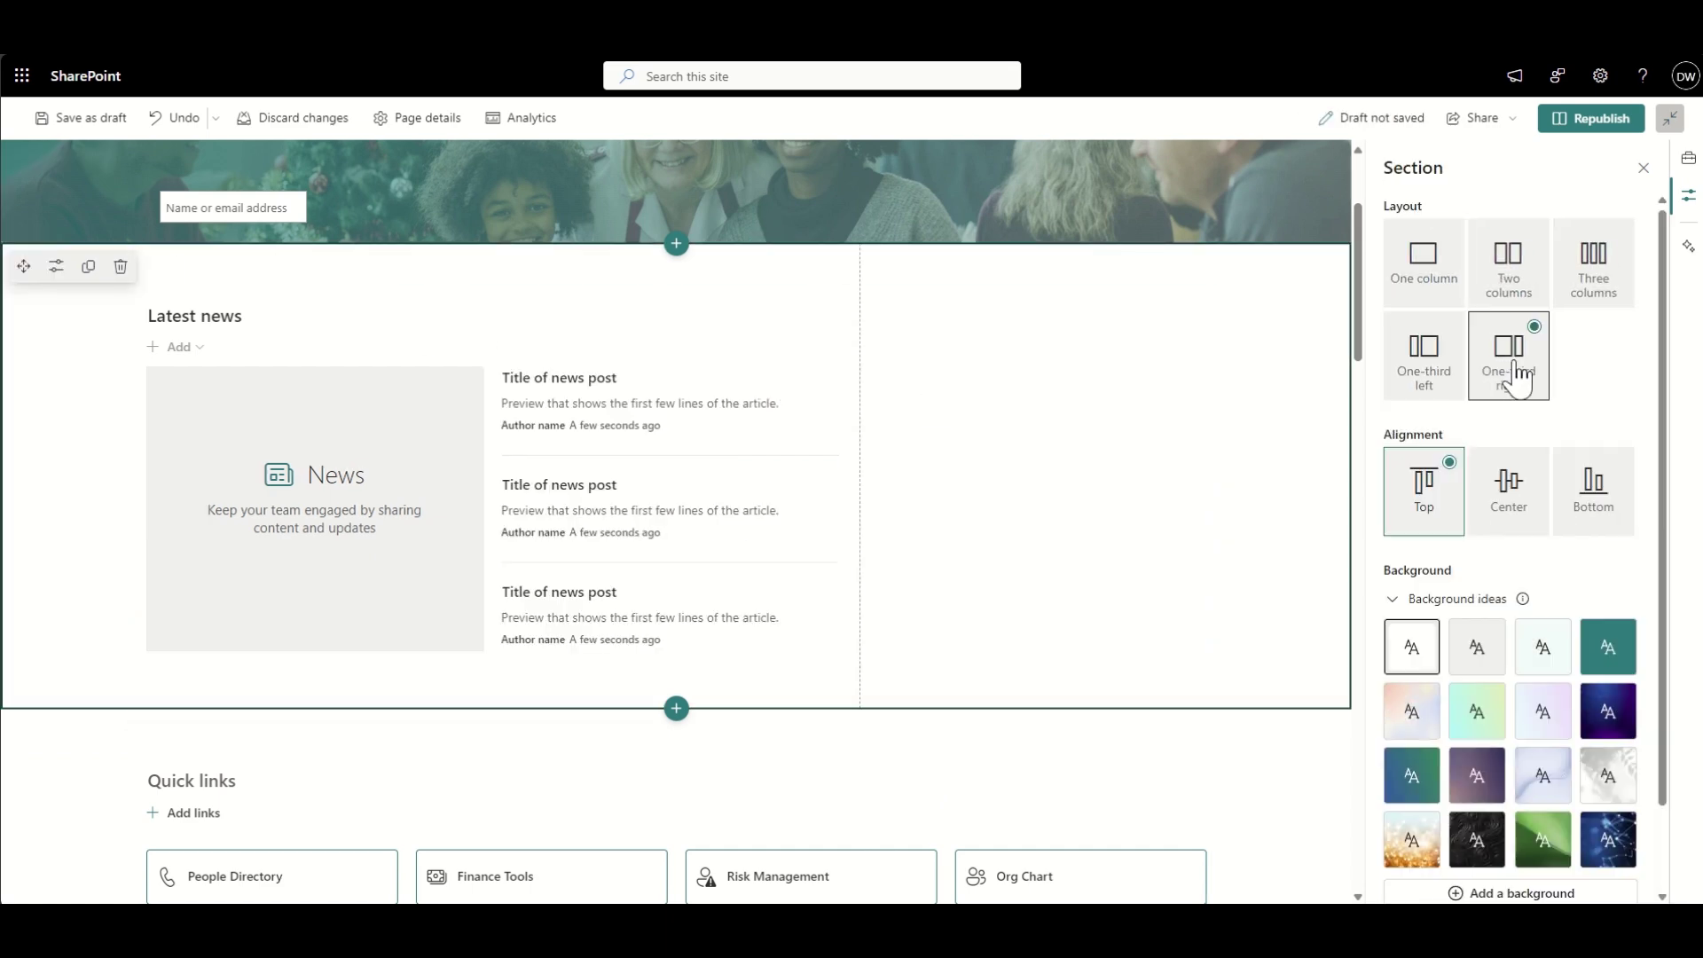
click(1044, 272)
click(936, 439)
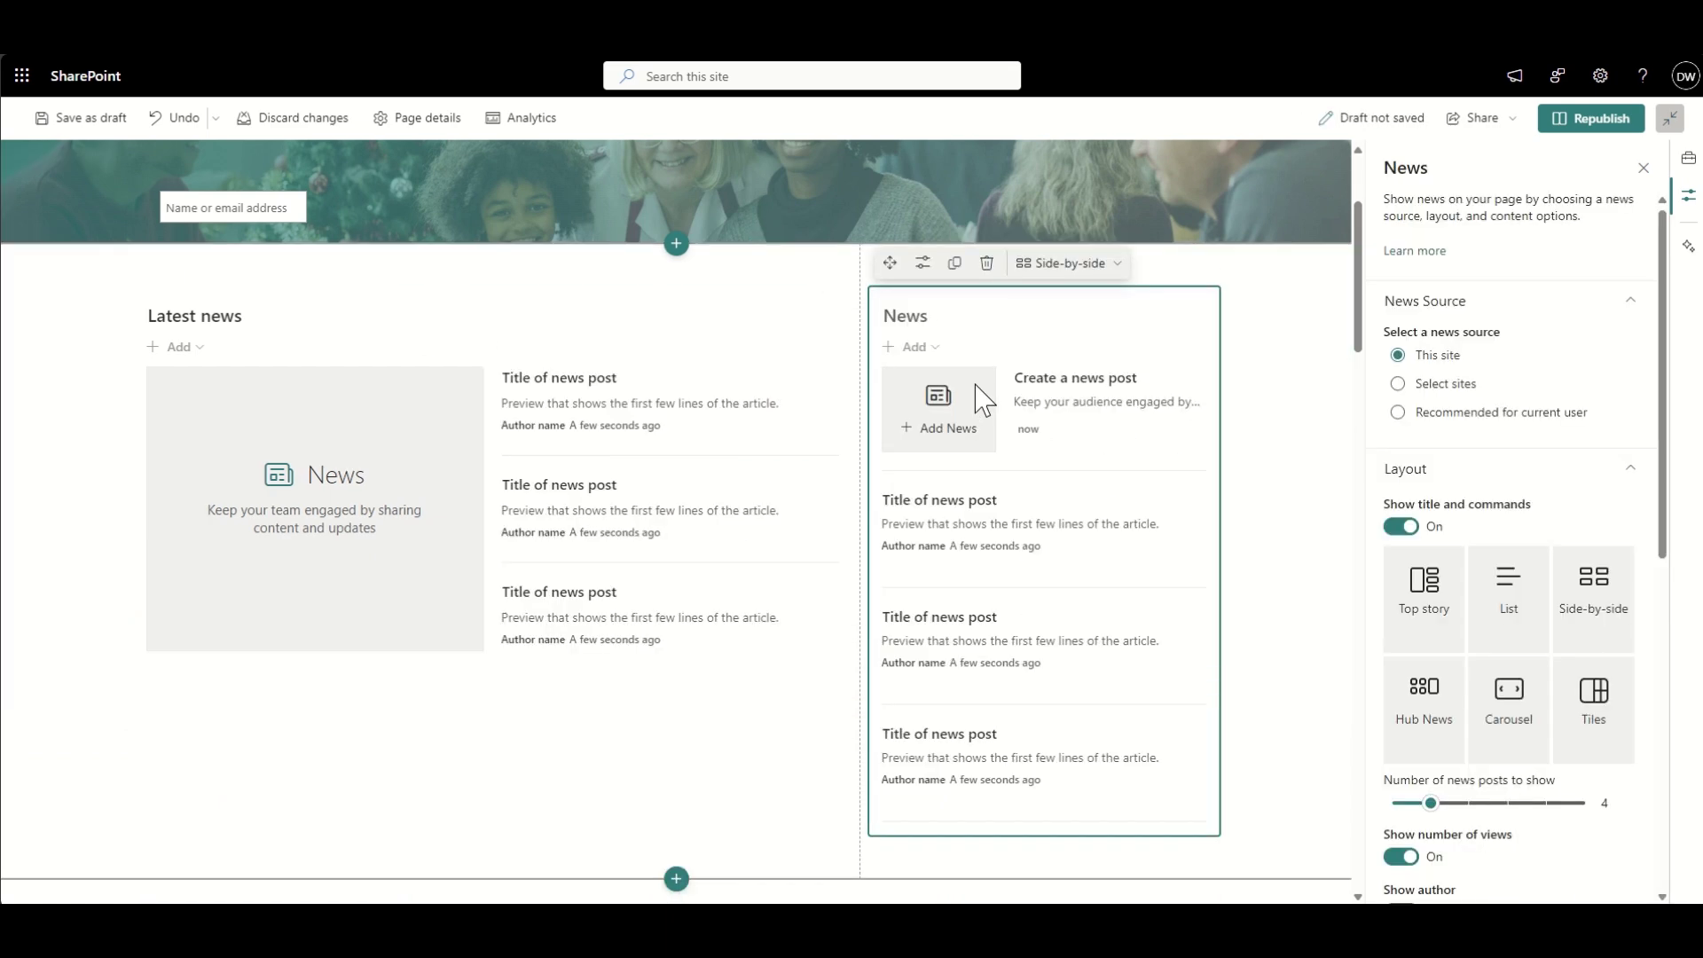
Set the narrow column's News web part to 3 posts, try the List, Side-by-side and Tiles layouts, and choose Top story
click(1522, 622)
click(1449, 803)
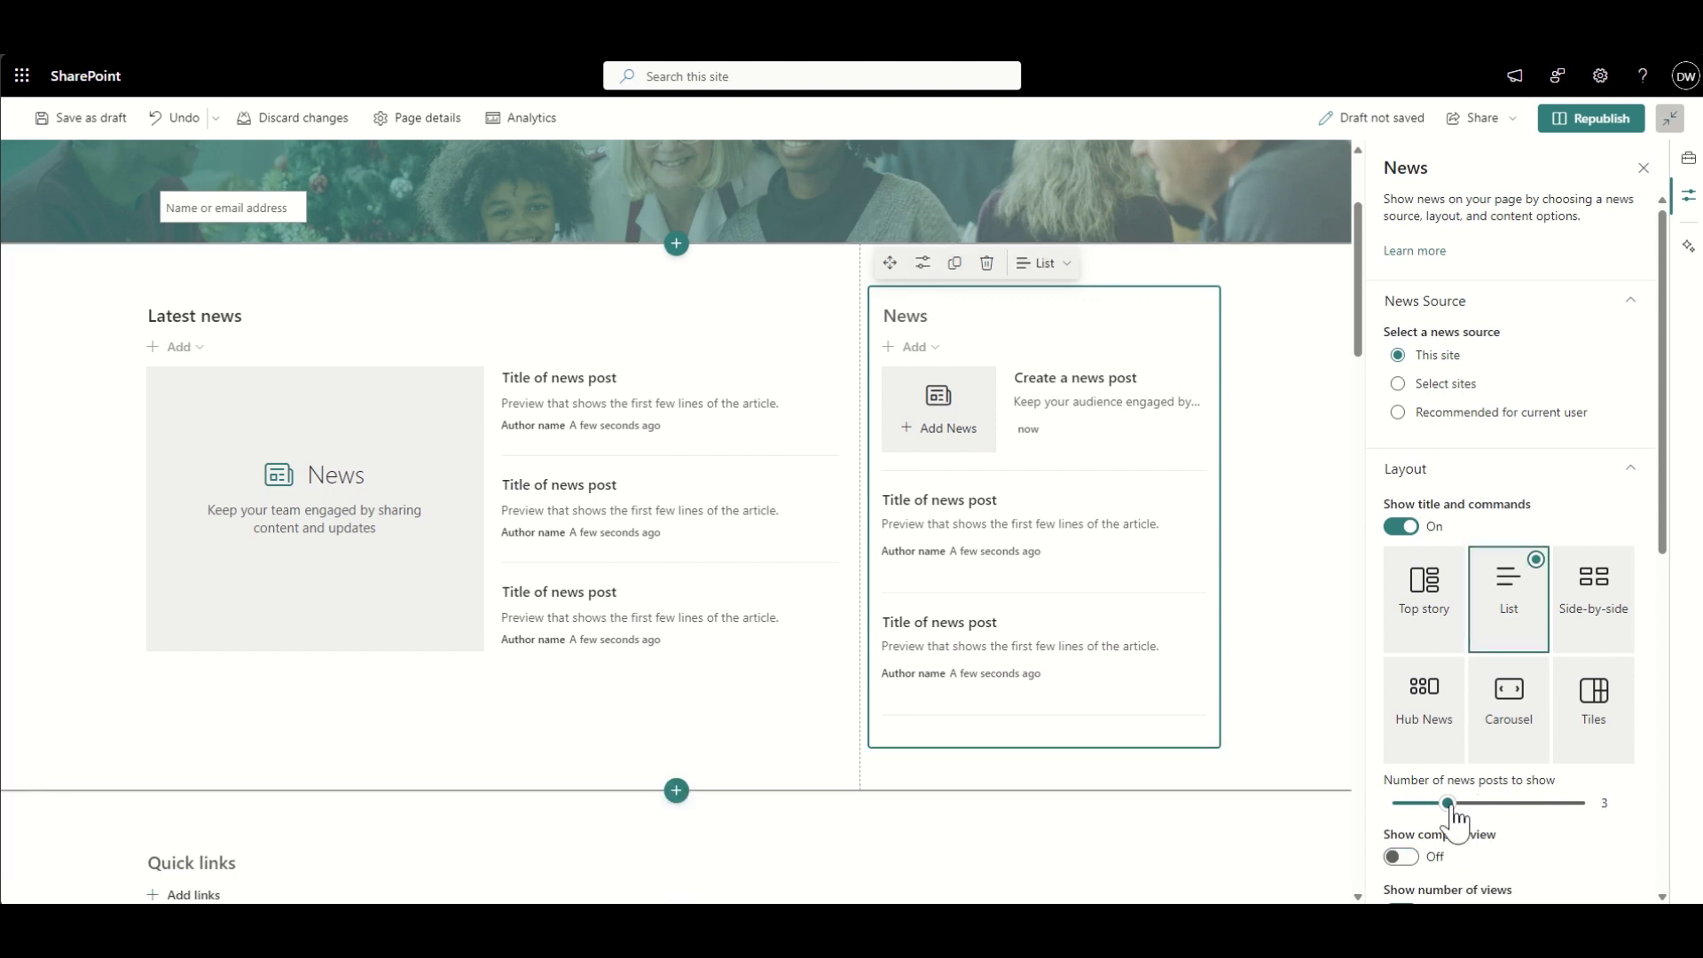
click(1616, 603)
click(1594, 701)
click(1594, 603)
click(1432, 632)
scroll(1495, 763, down, 3)
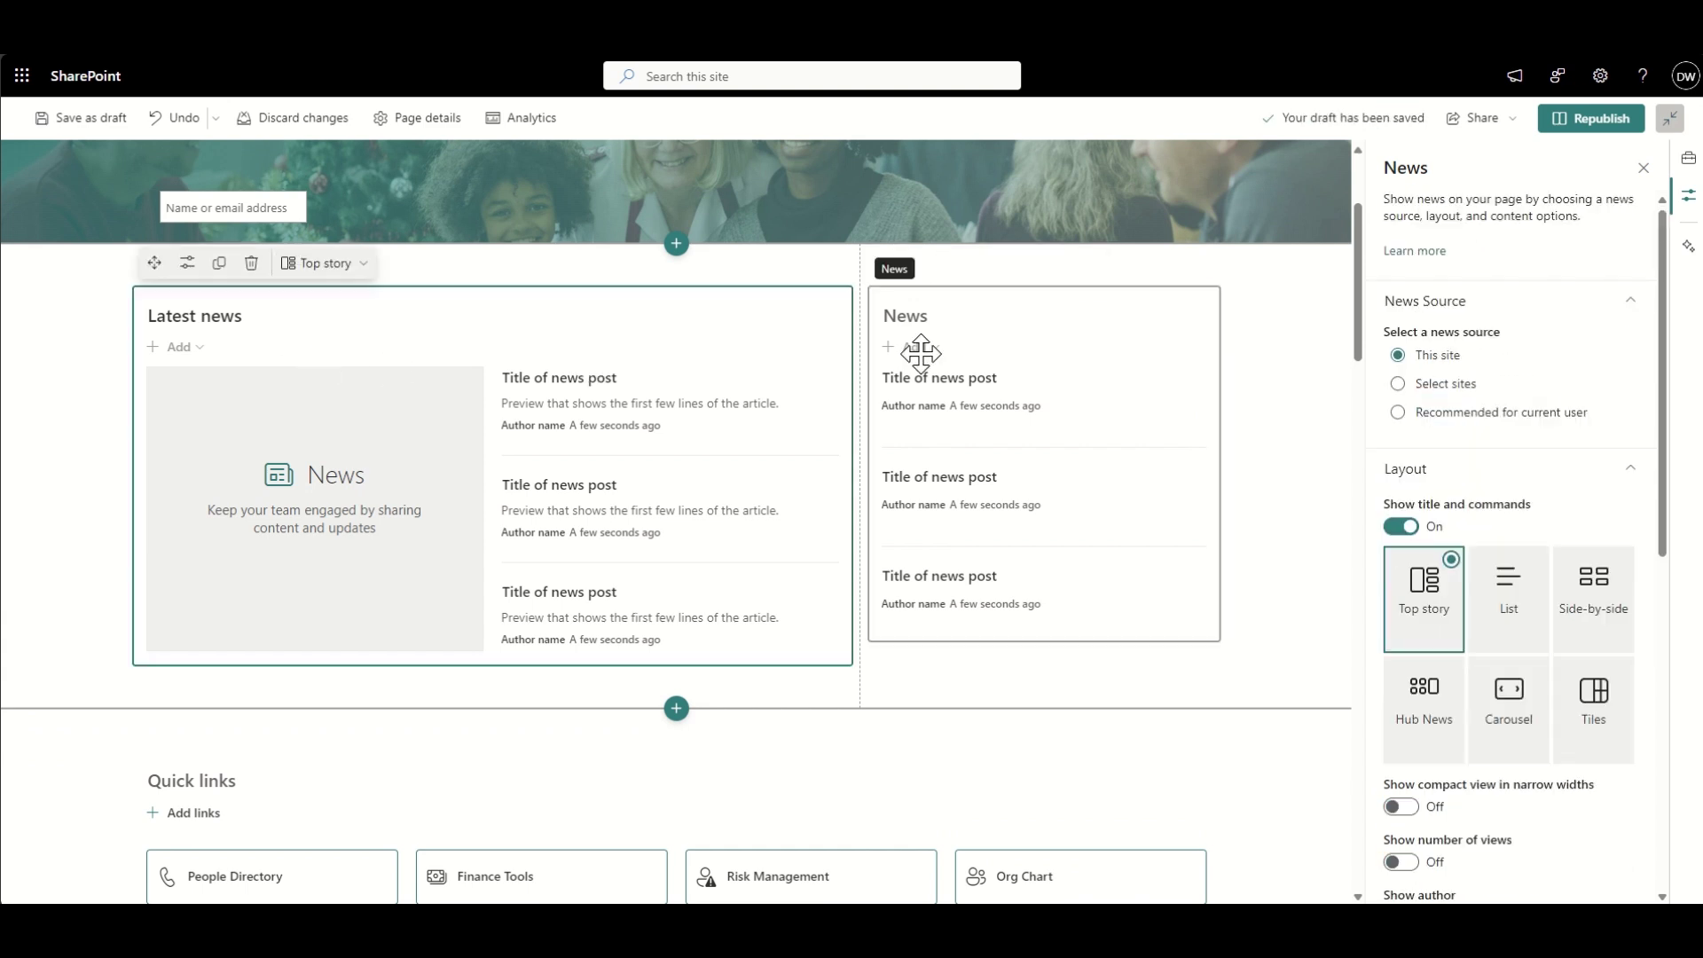
Source the narrow column's News web part from the Volunteer Center site and title it "Volunteer News"
click(1444, 383)
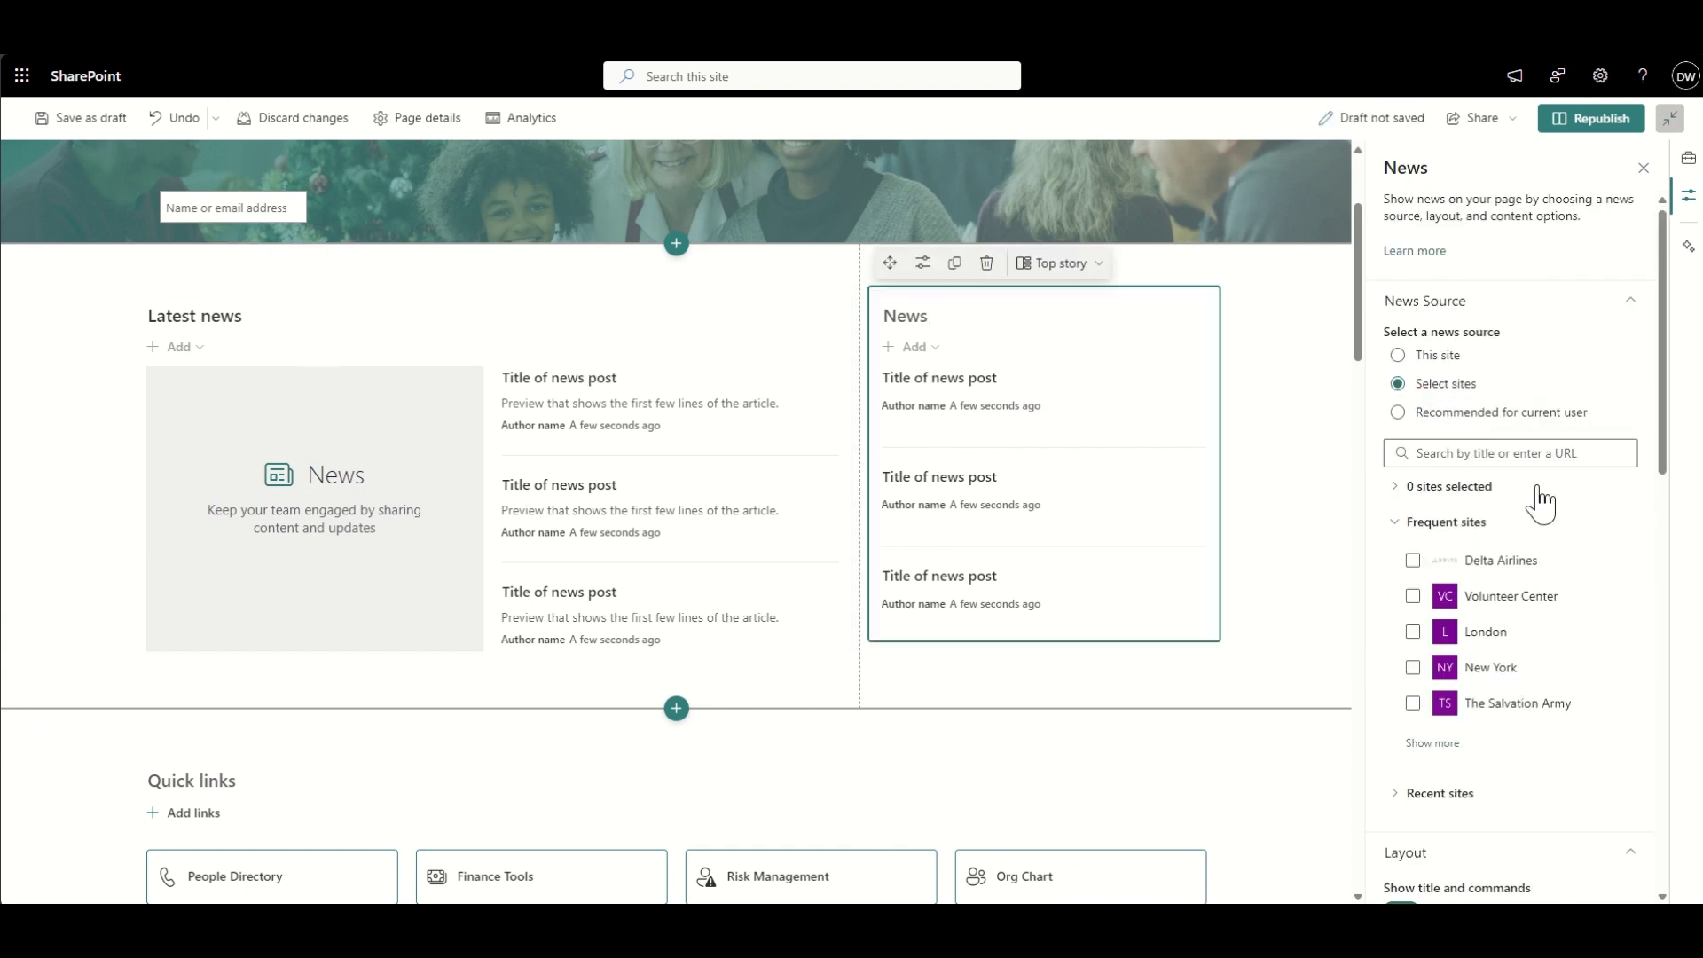
click(1413, 597)
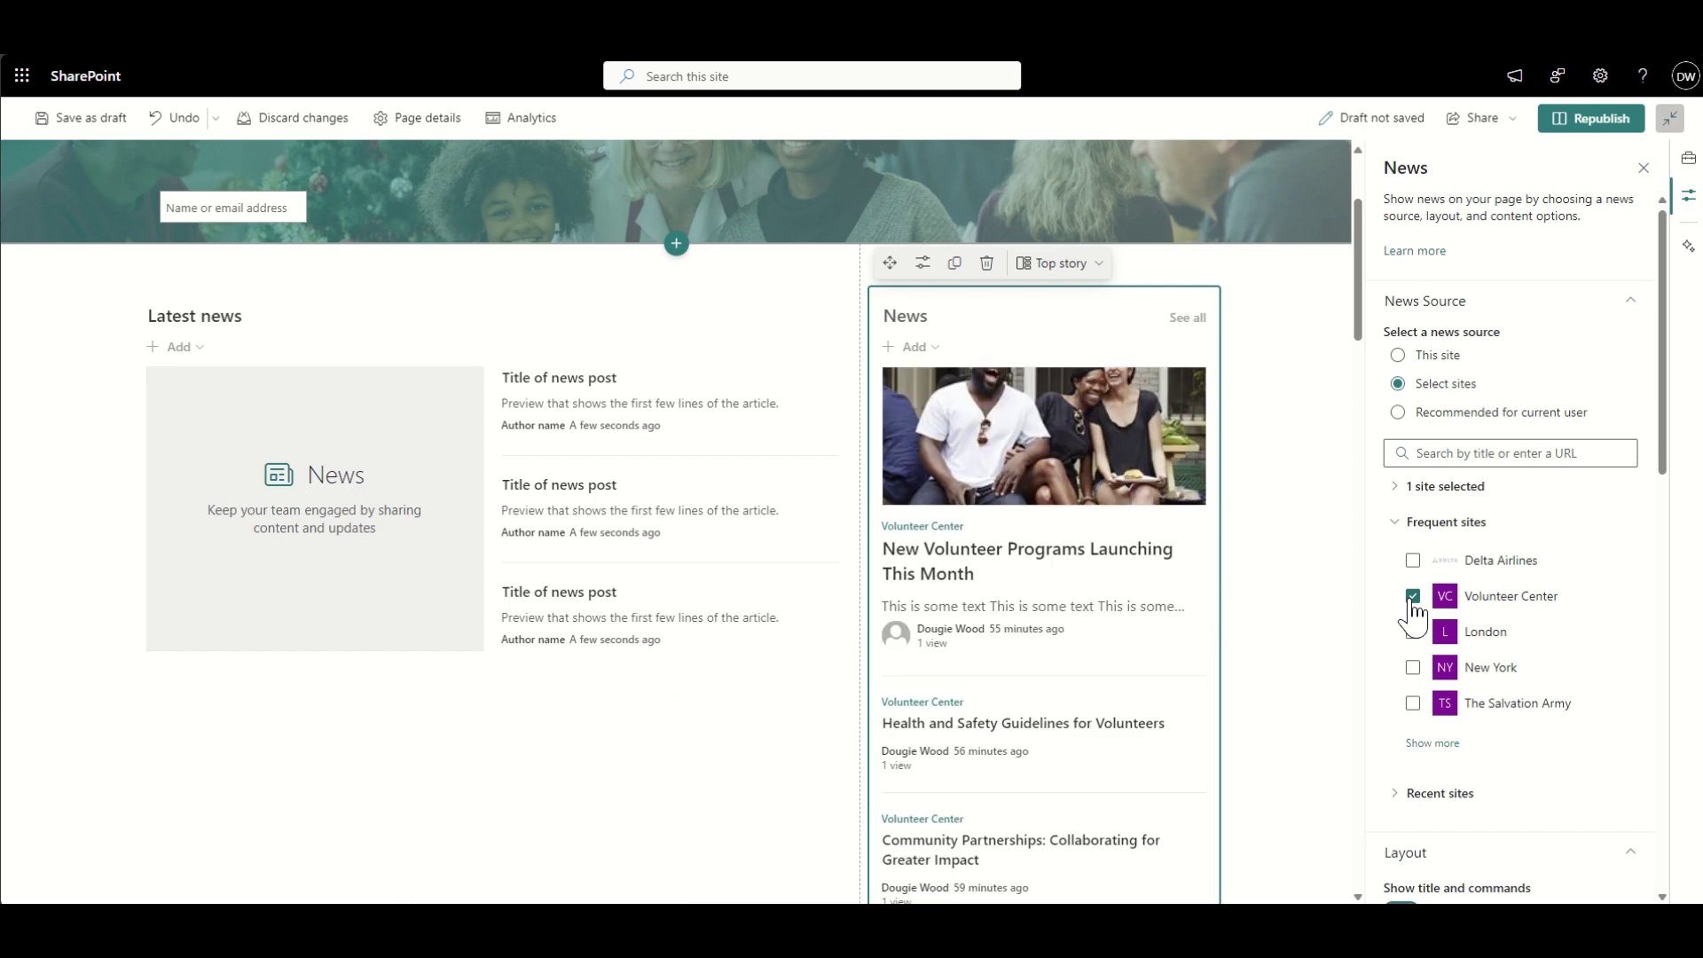
click(1441, 522)
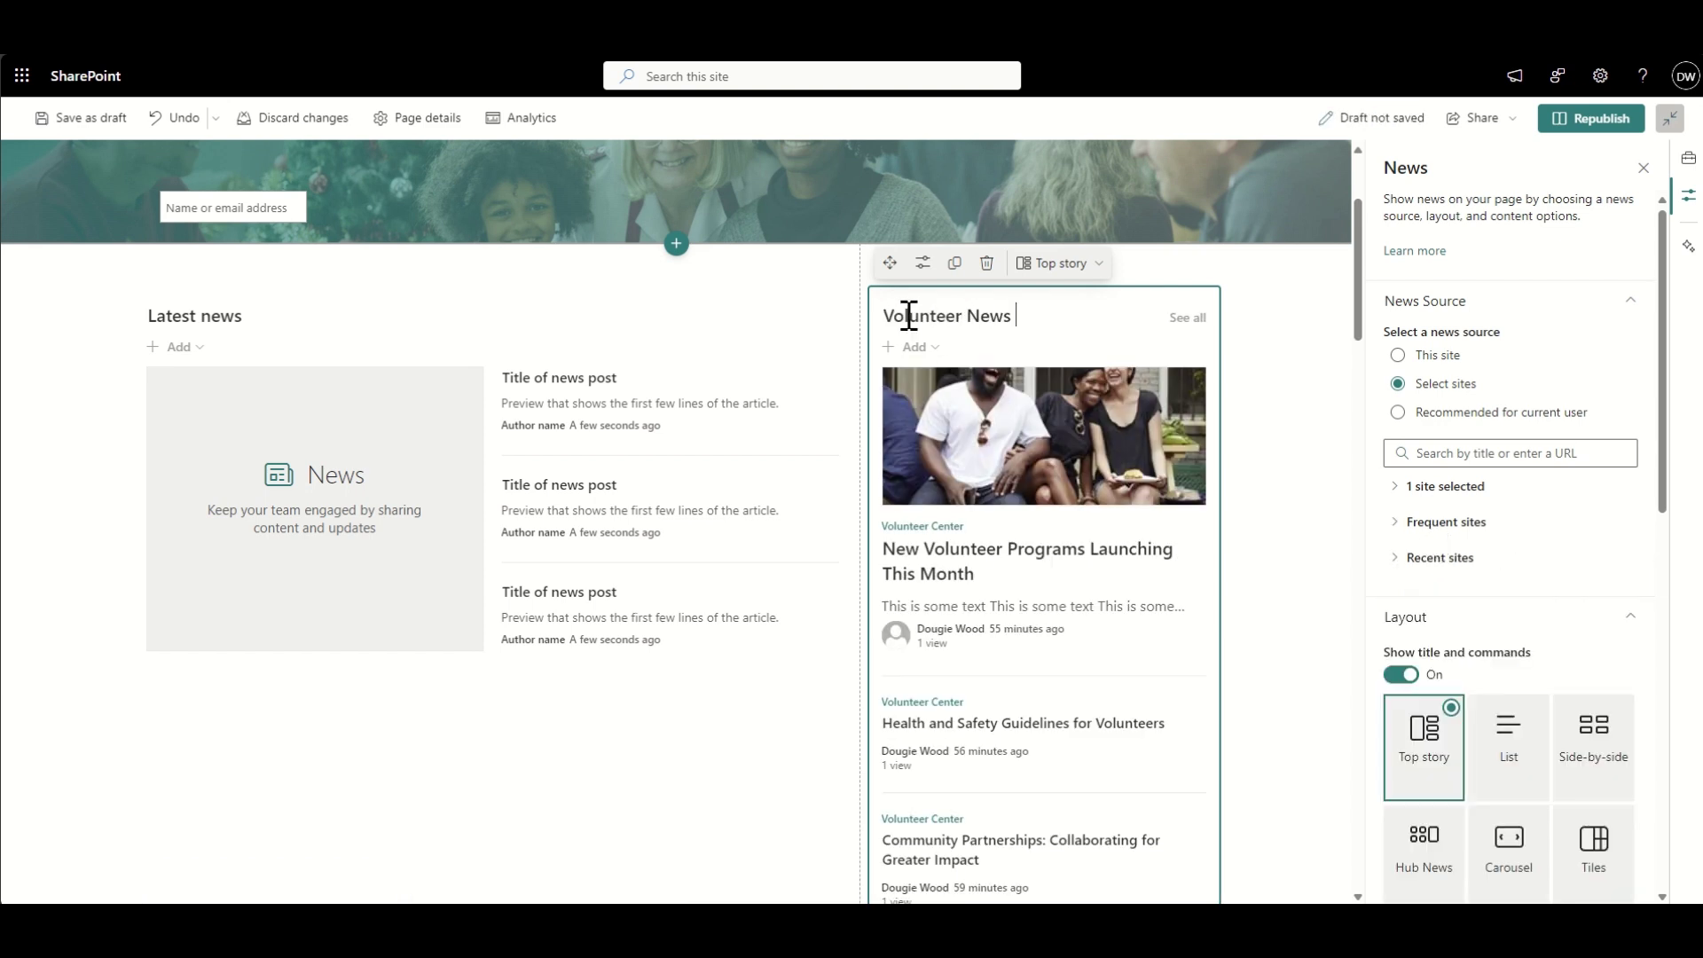
Hide the author and site name in the Volunteer News web part and set its layout to Side-by-side
scroll(1513, 681, down, 5)
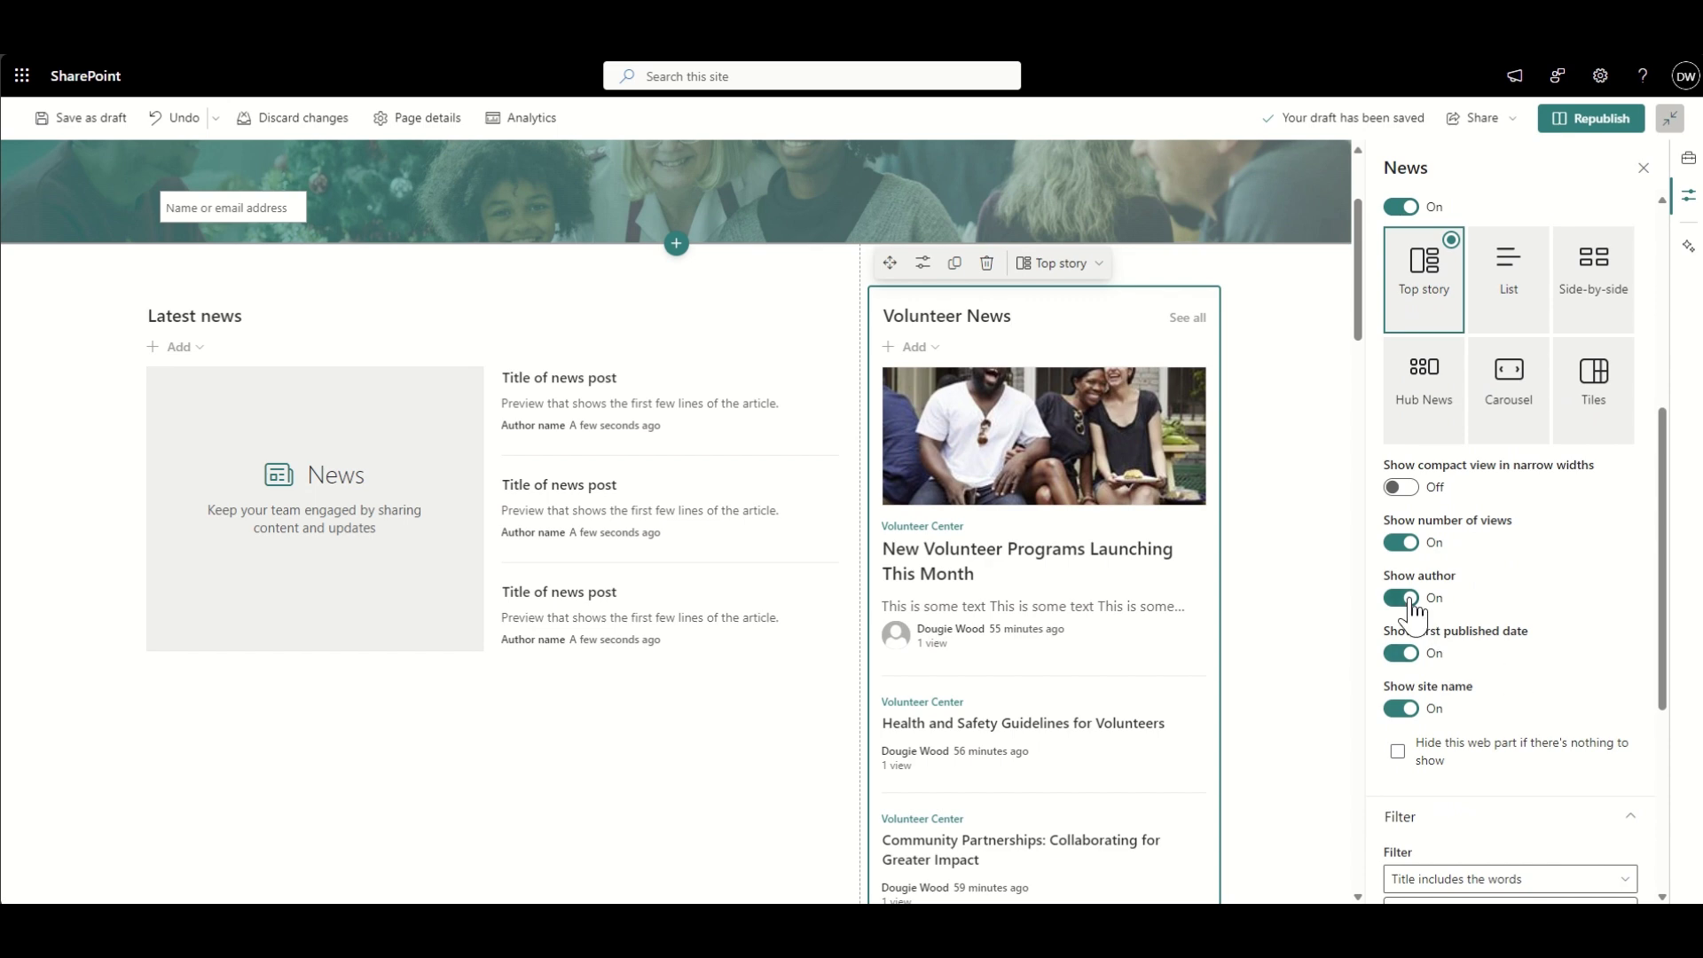
click(1409, 598)
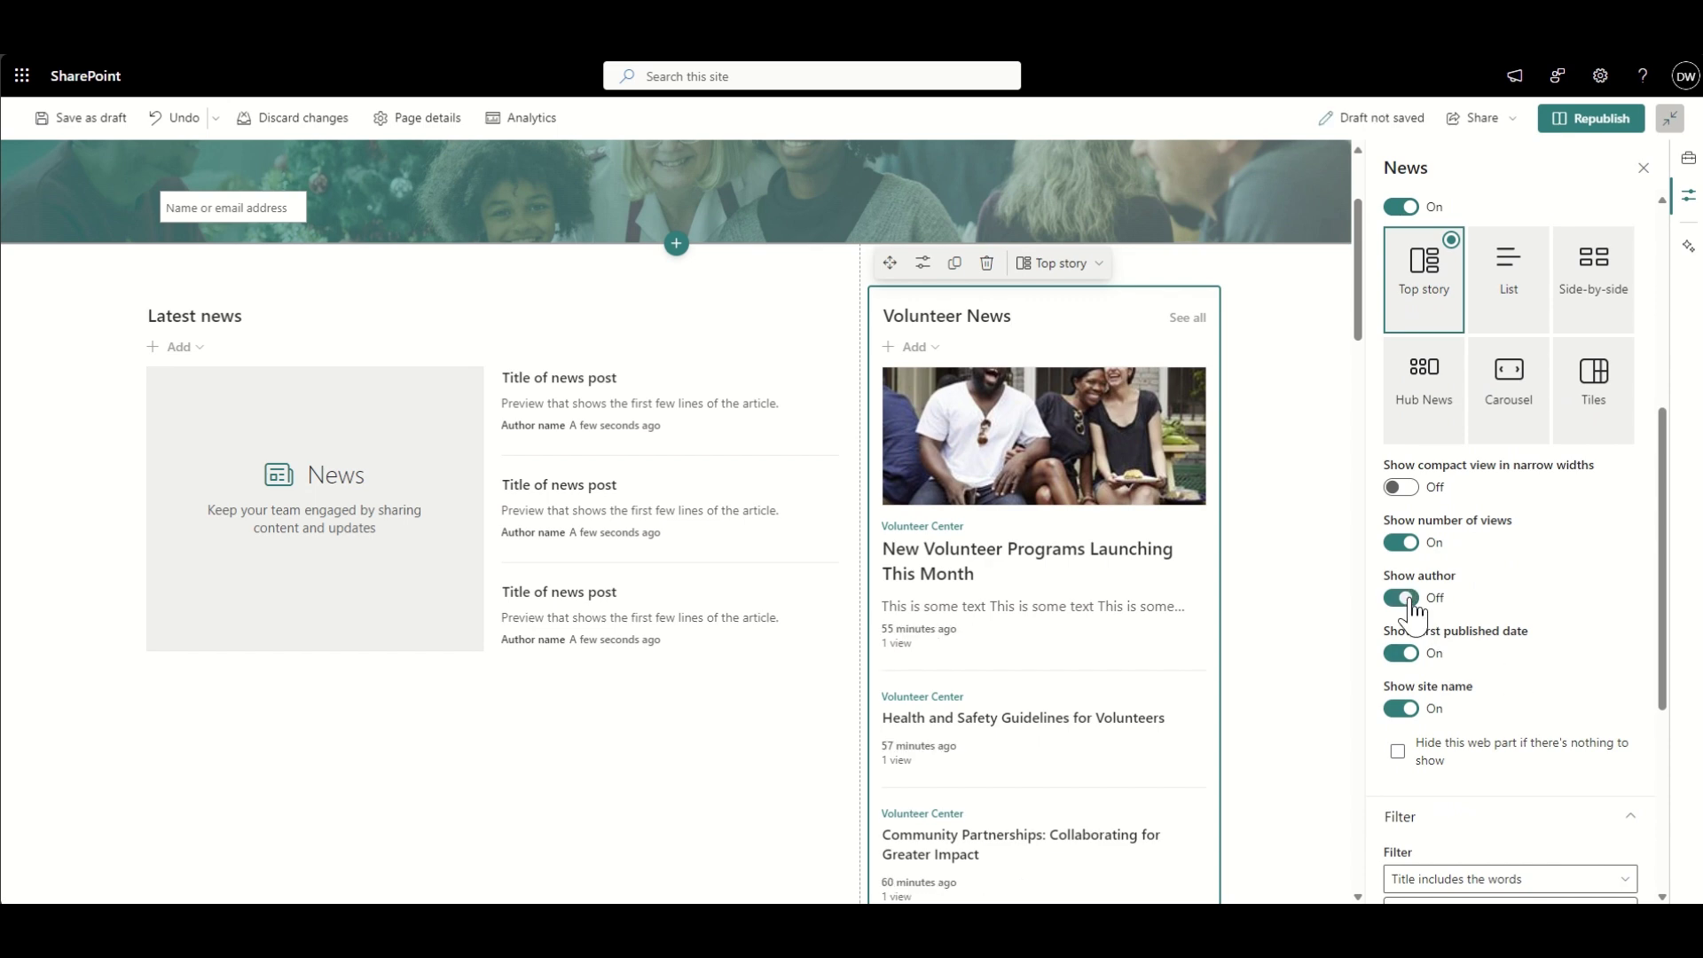
click(1409, 710)
click(1593, 279)
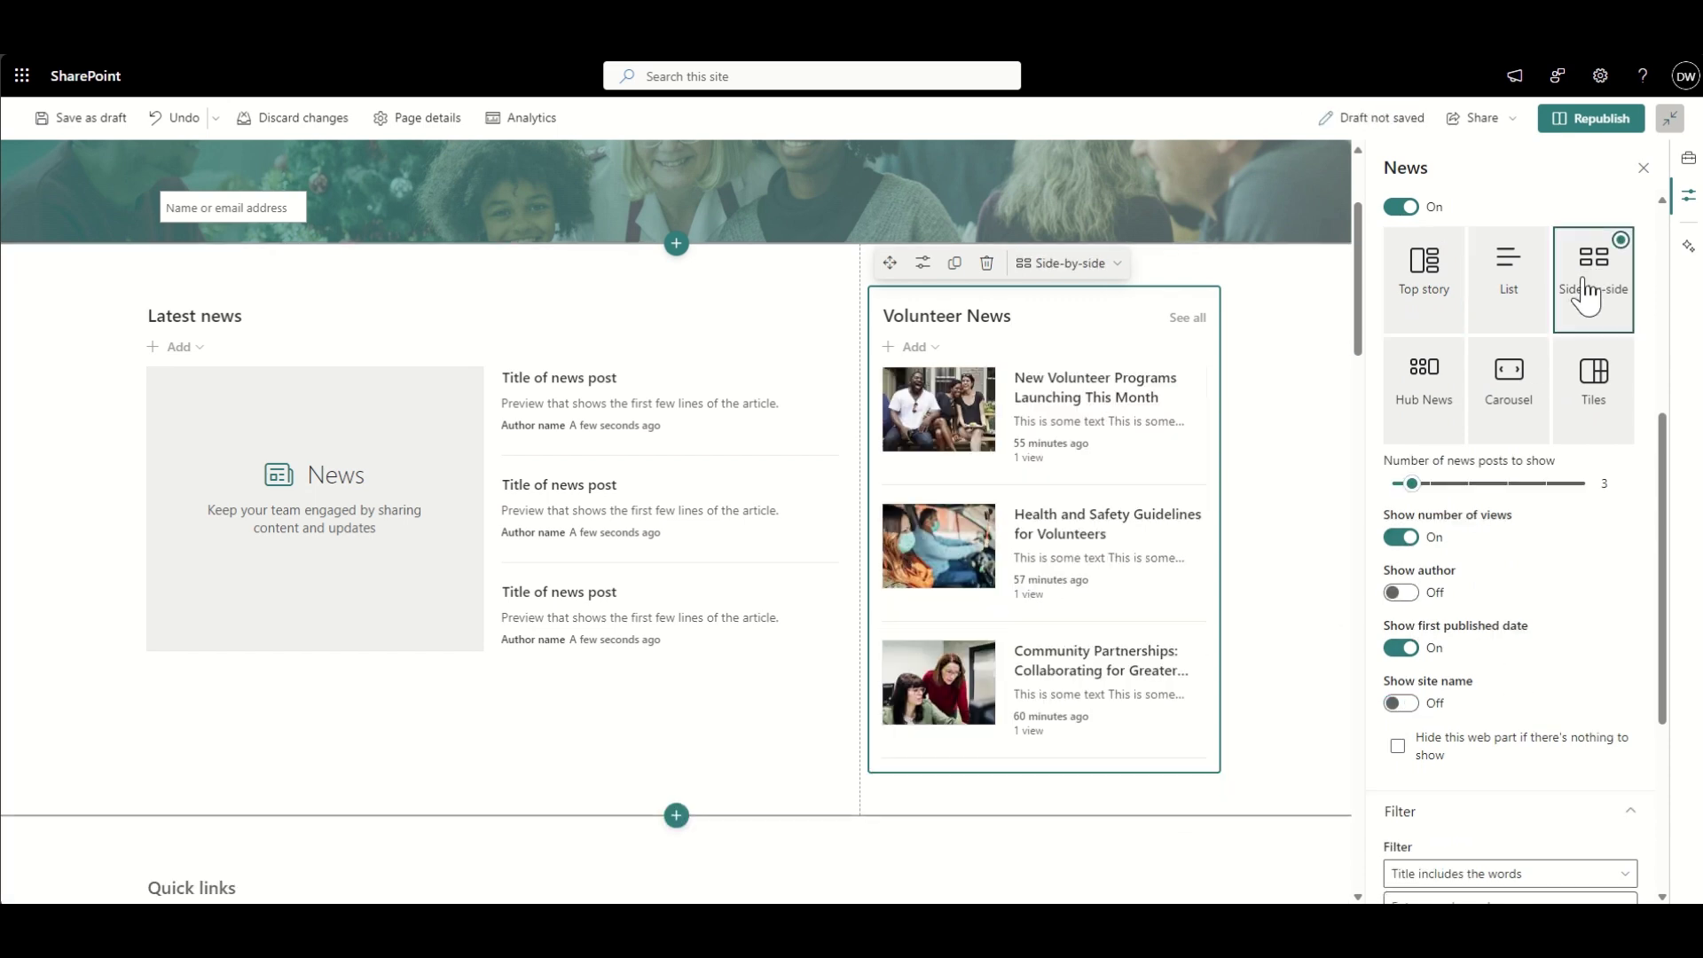
Change the Latest news section to the Three columns layout and delete the Latest news web part
click(766, 375)
double_click(221, 316)
click(62, 328)
click(1592, 274)
click(350, 328)
click(251, 263)
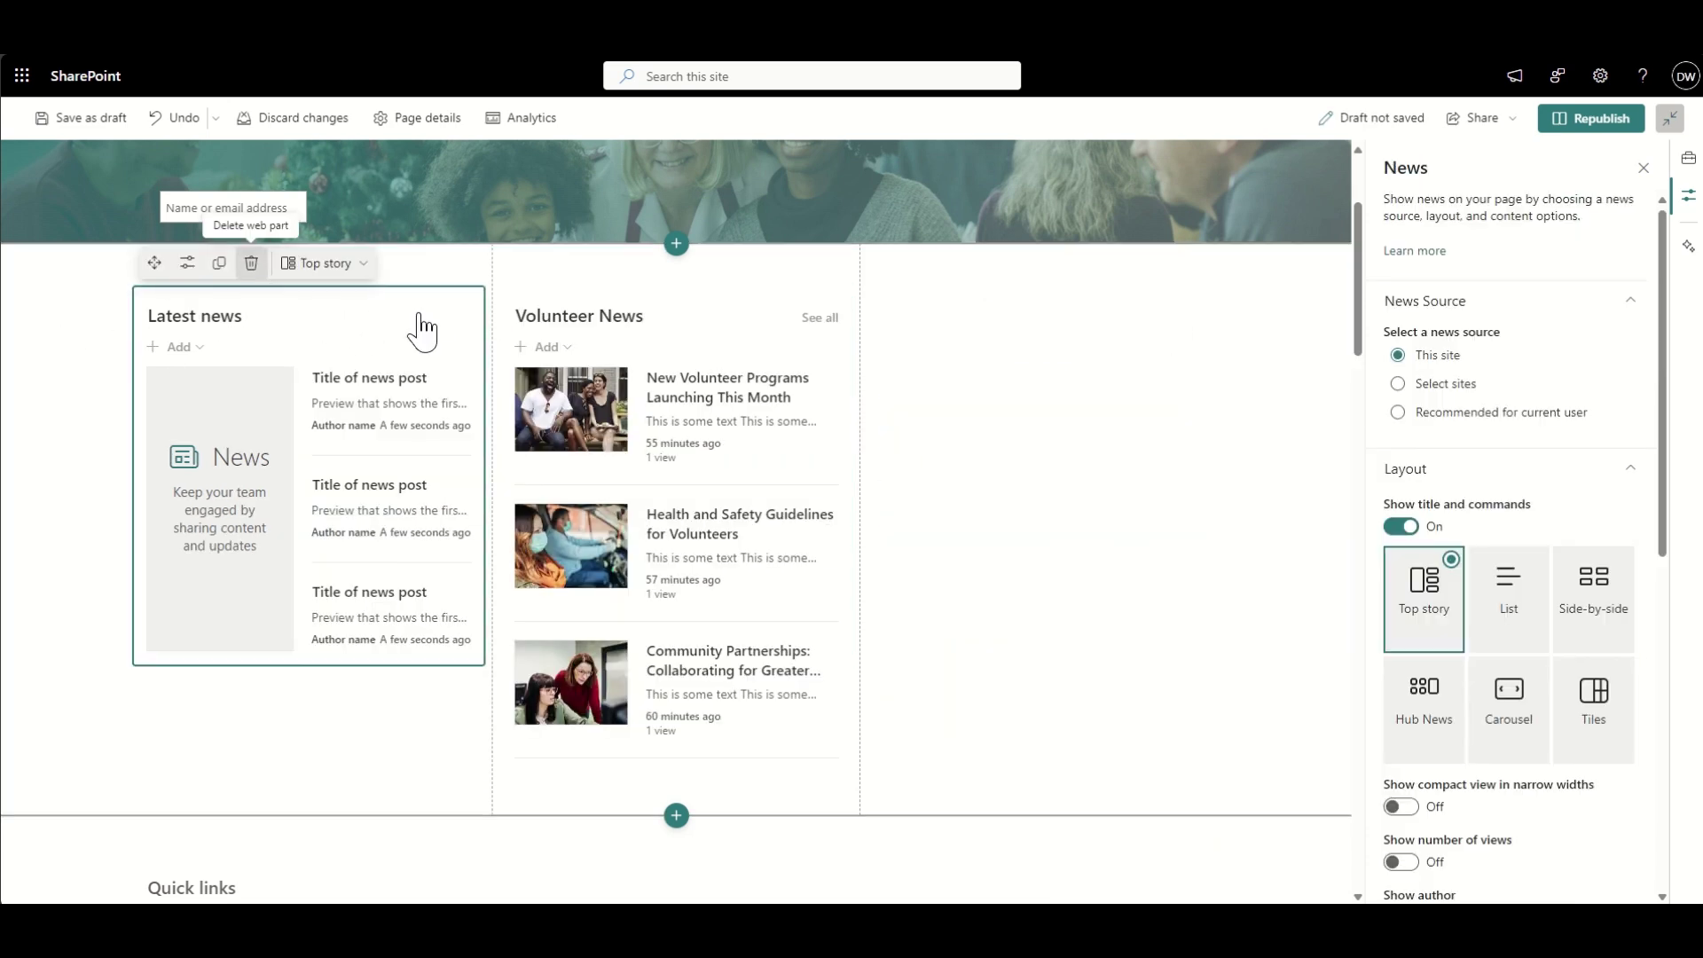
Duplicate the Volunteer News web part twice, placing one copy in the first column and one in the third
click(536, 292)
click(586, 262)
drag(522, 262, 284, 399)
click(521, 326)
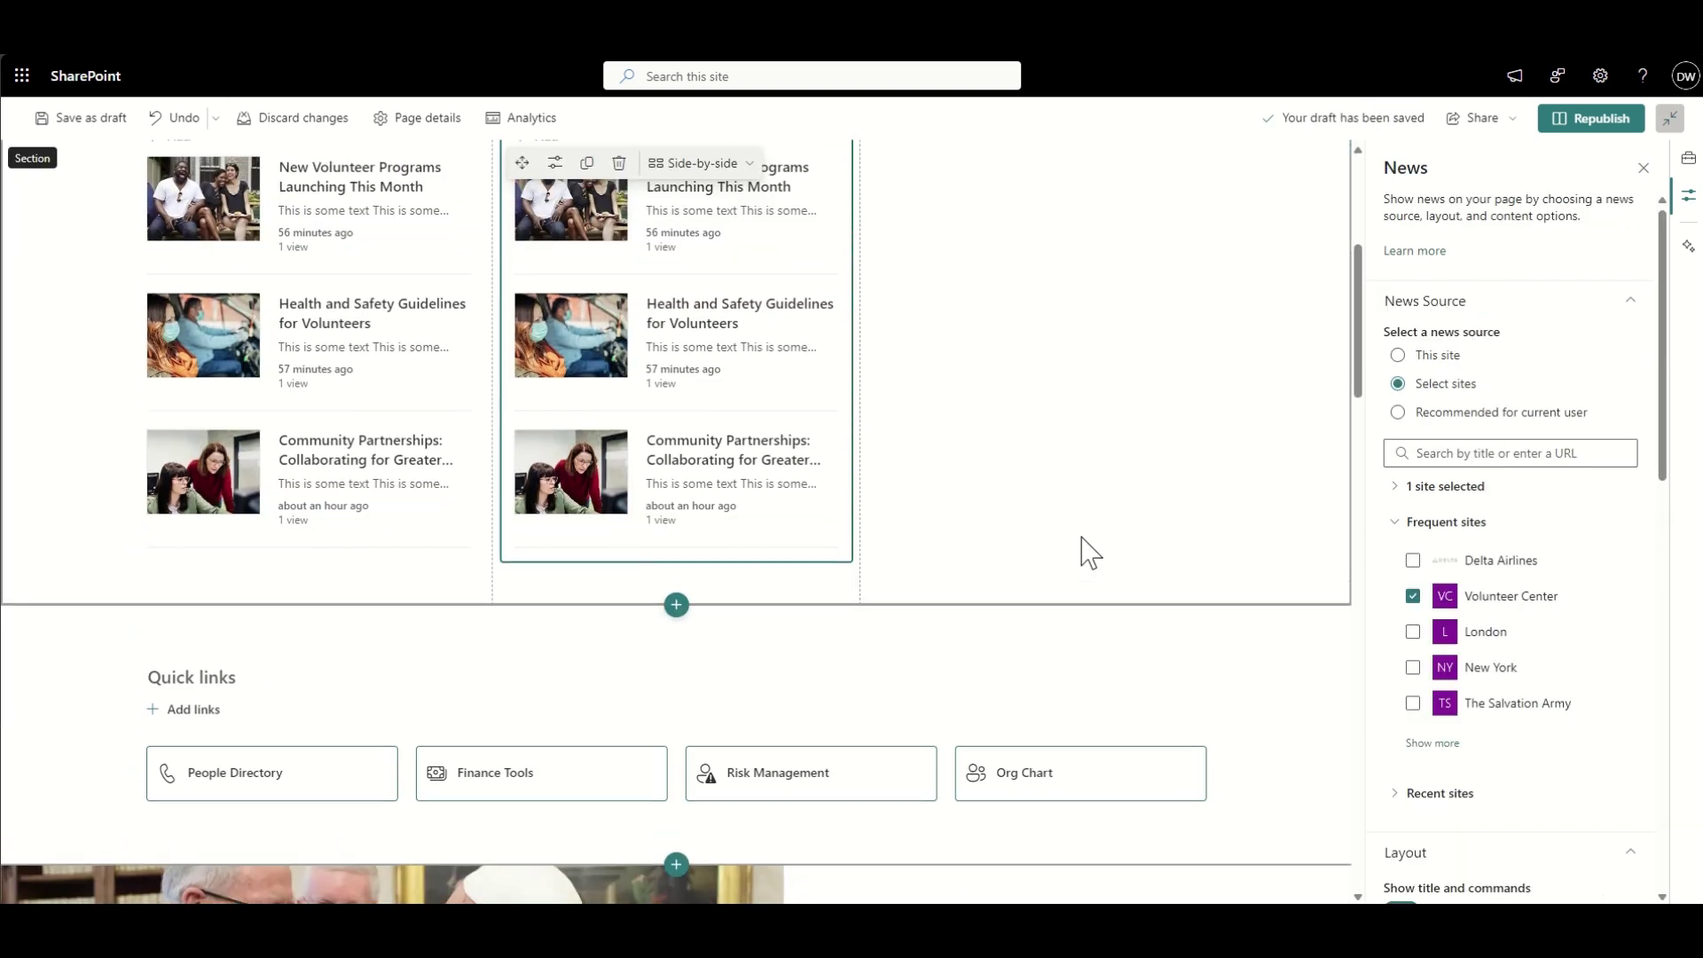
click(586, 323)
click(821, 509)
drag(524, 324, 1030, 376)
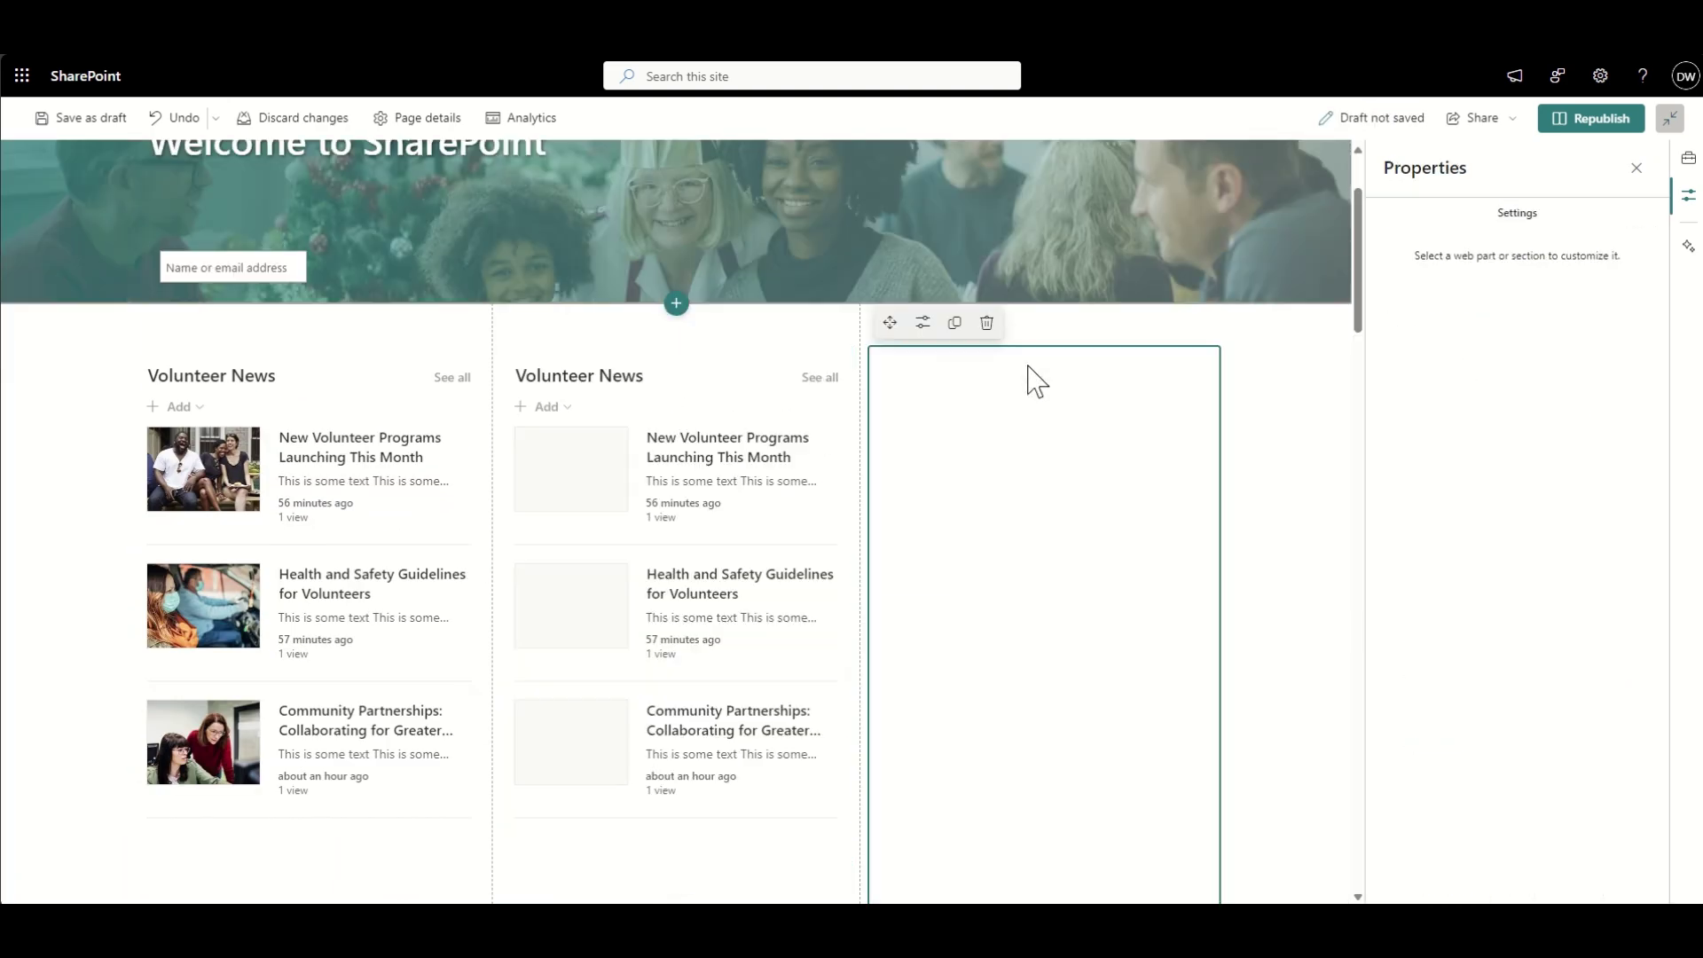
Source the third column's News web part from the London site instead of Volunteer Center and title it "My Region"
click(1413, 596)
click(1413, 632)
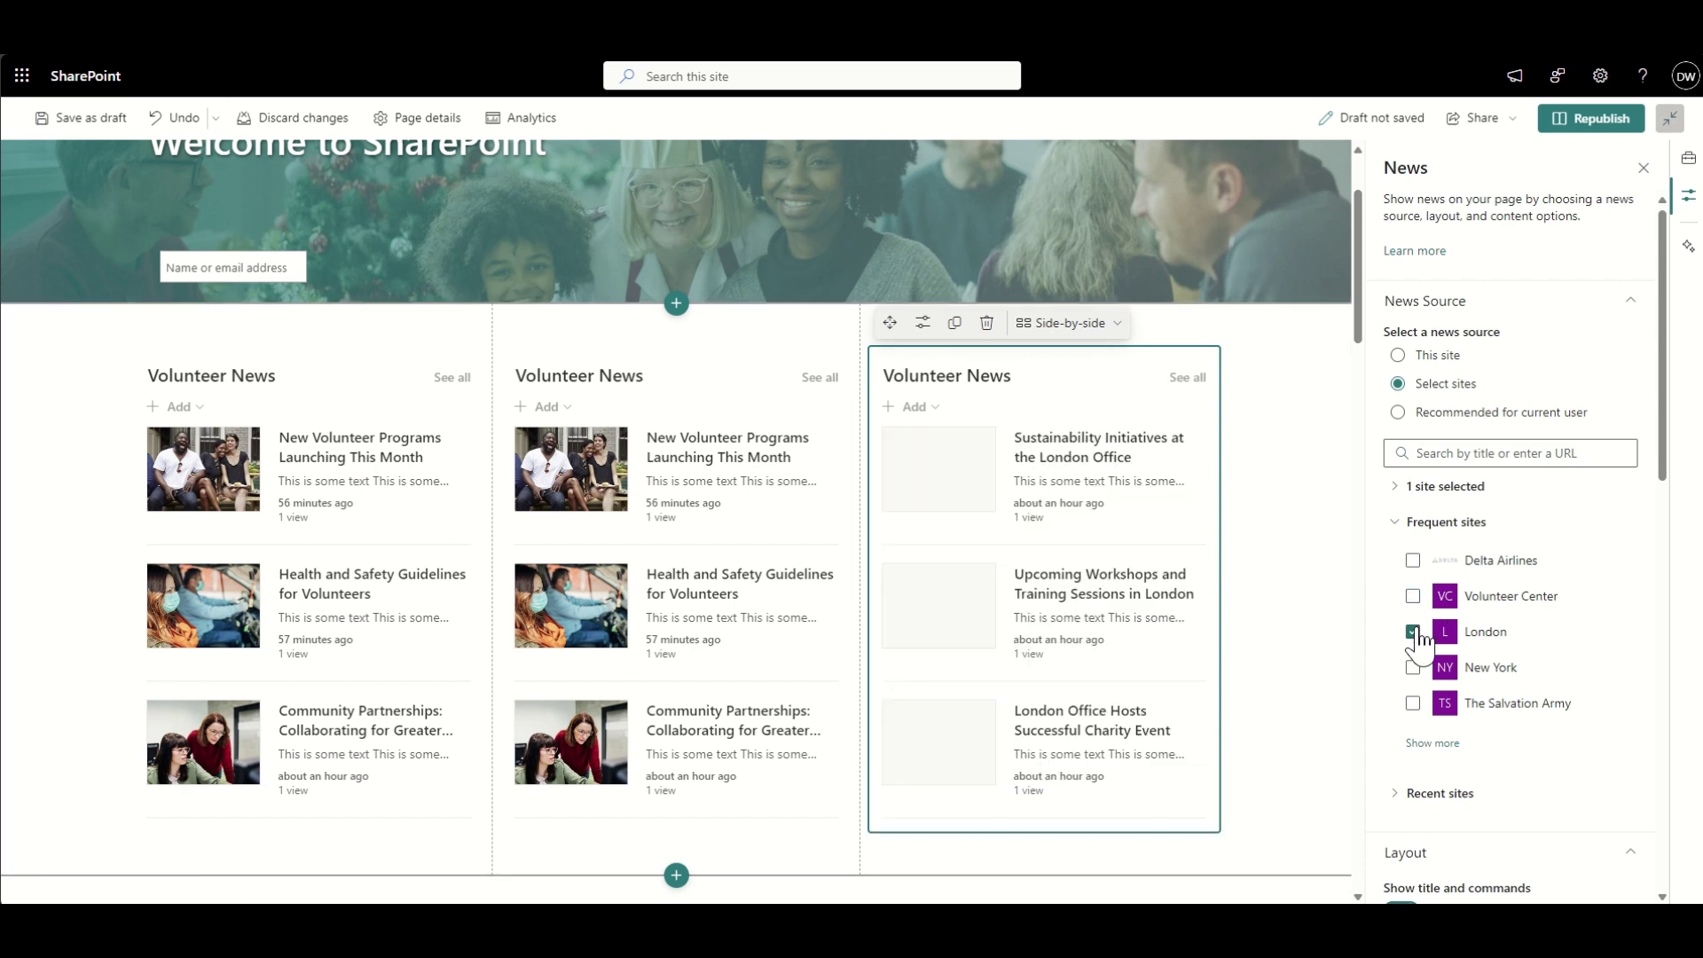
double_click(979, 368)
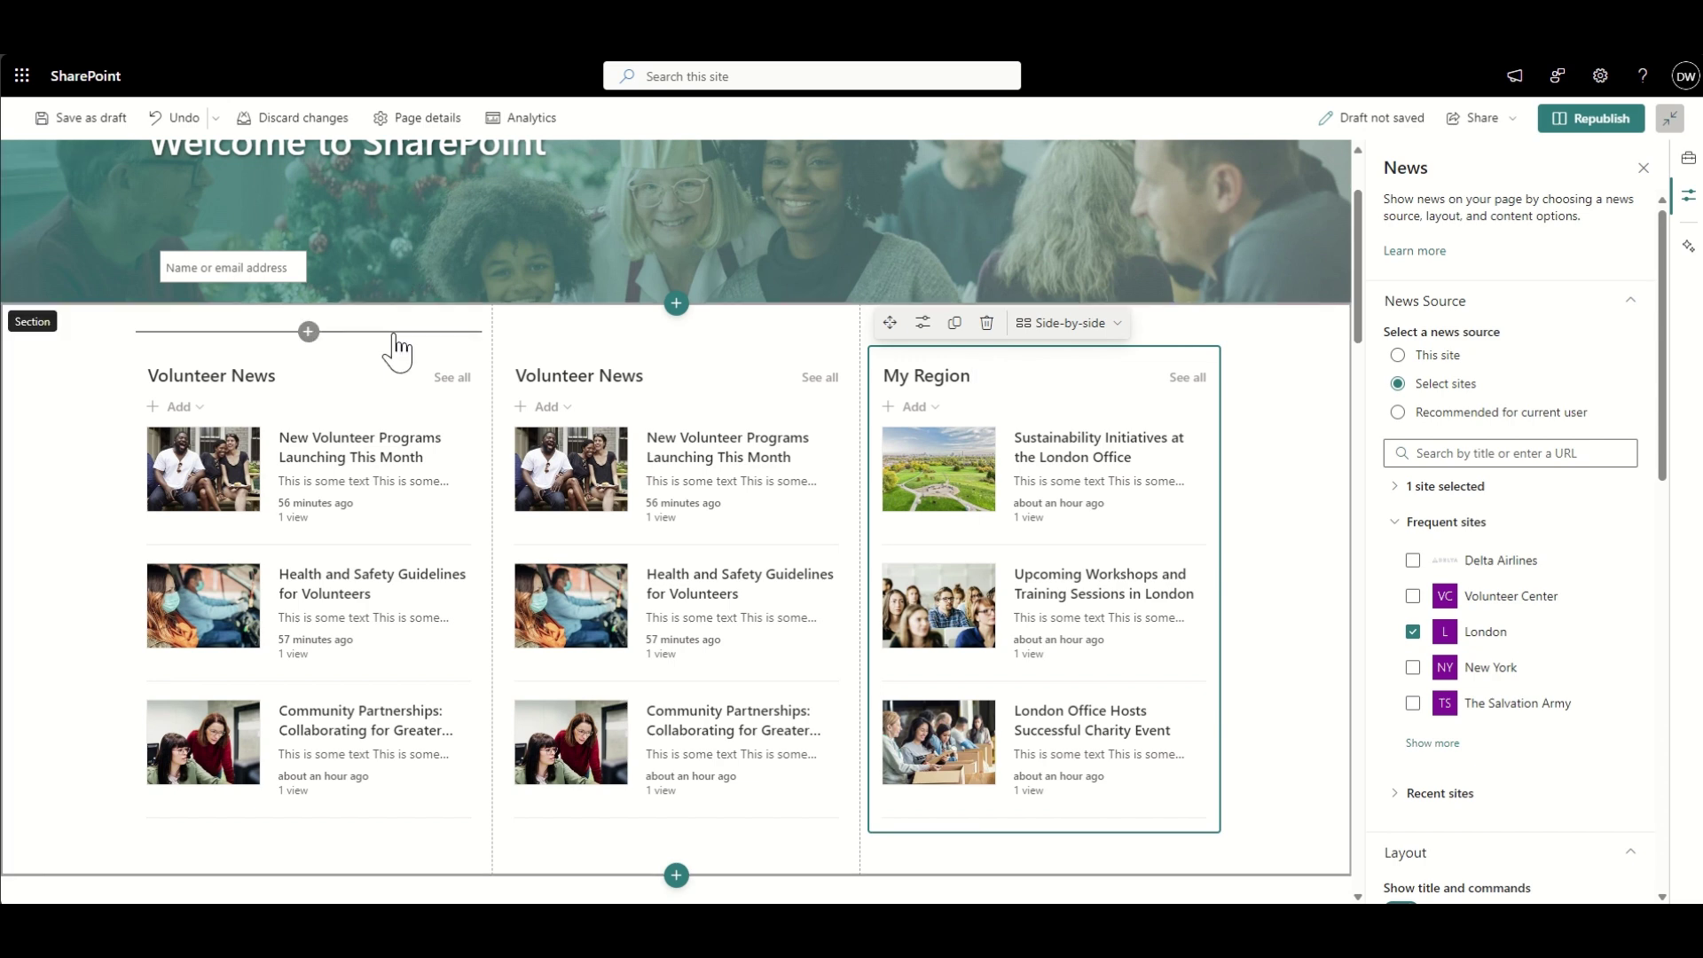
Replace Volunteer Center with News Hub as the source of the first column's News web part
click(269, 375)
click(1429, 743)
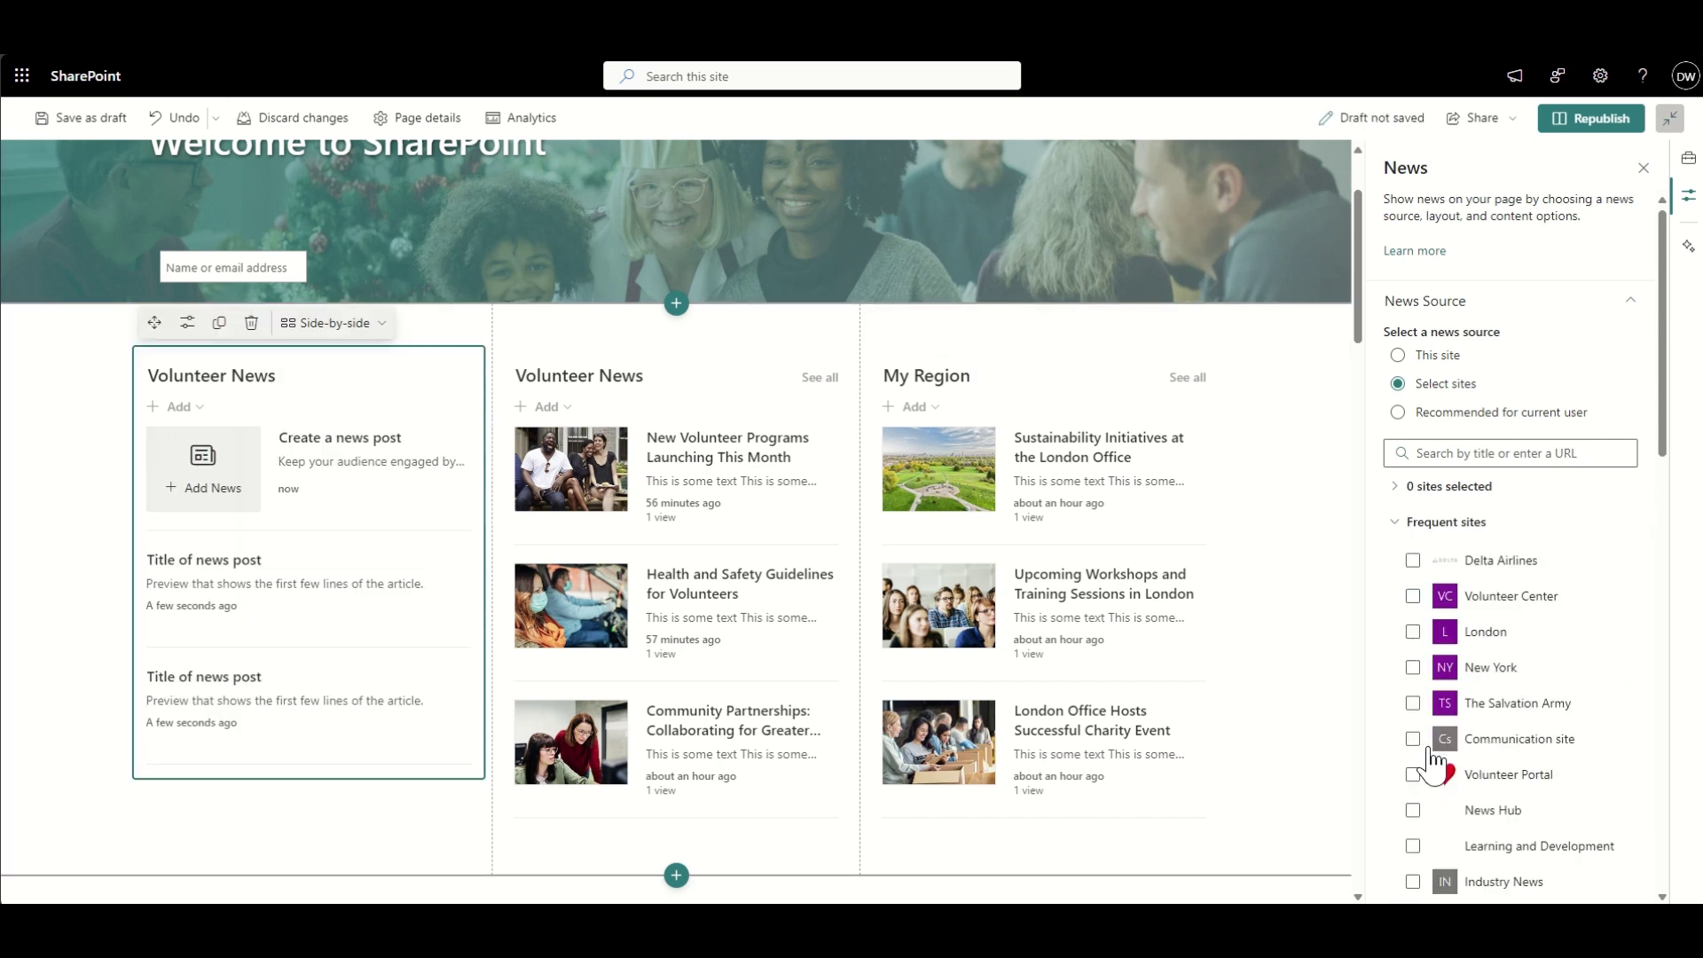
scroll(1447, 697, down, 1)
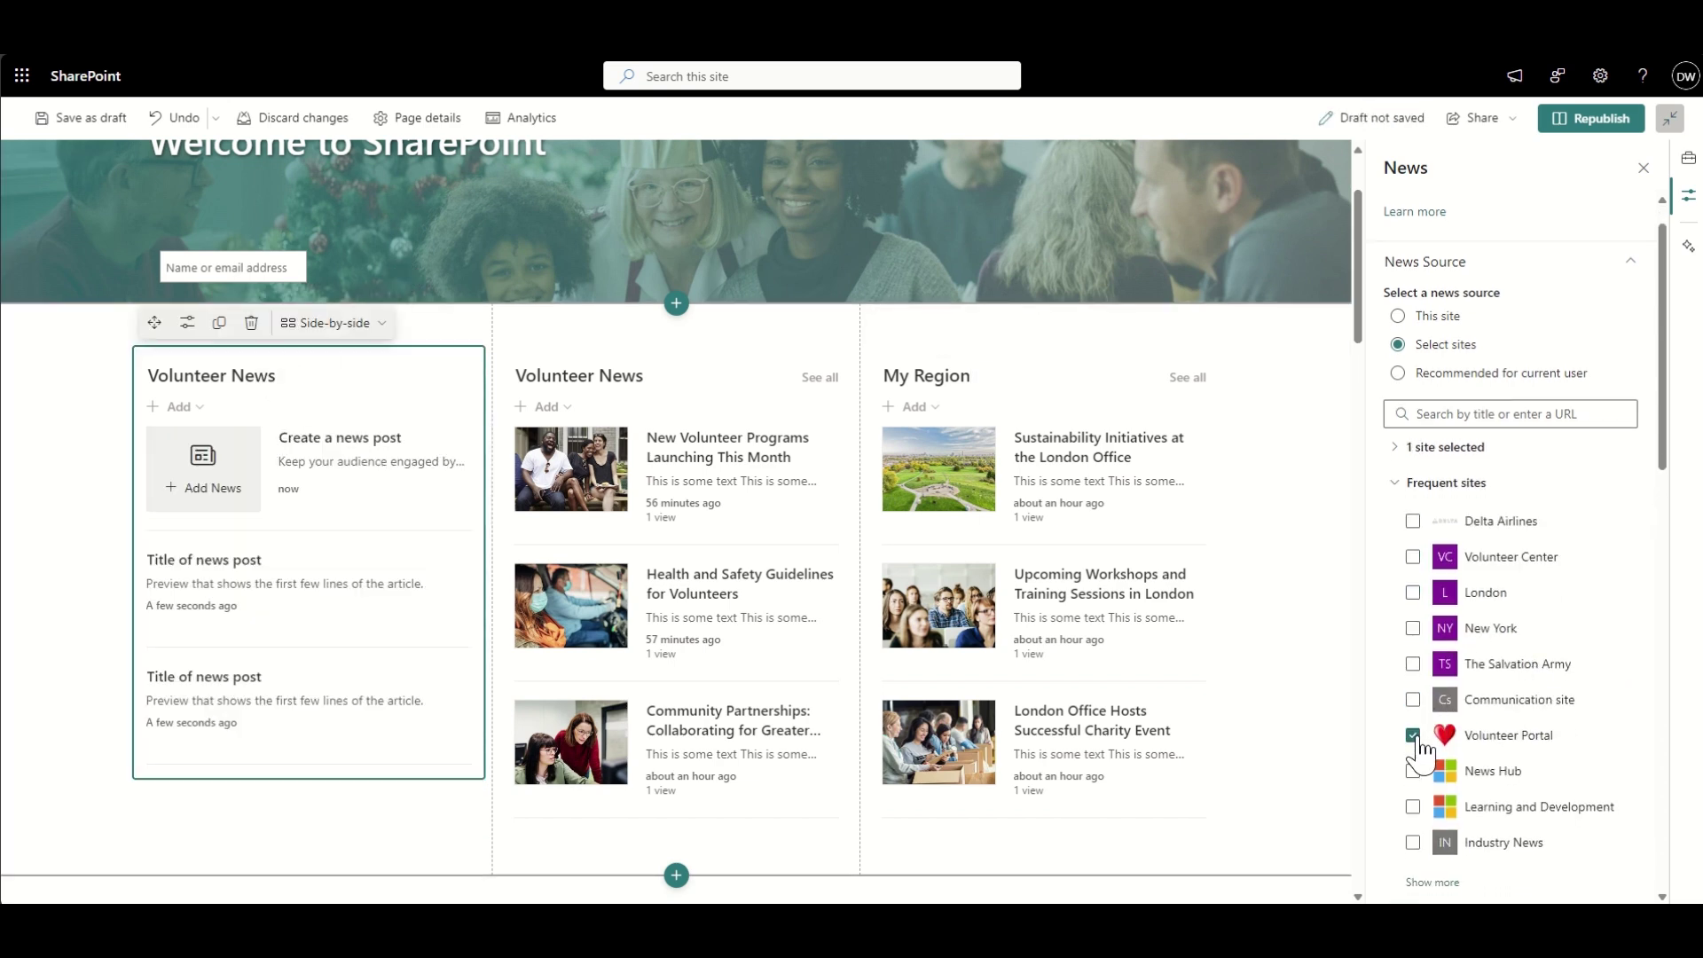
click(1412, 772)
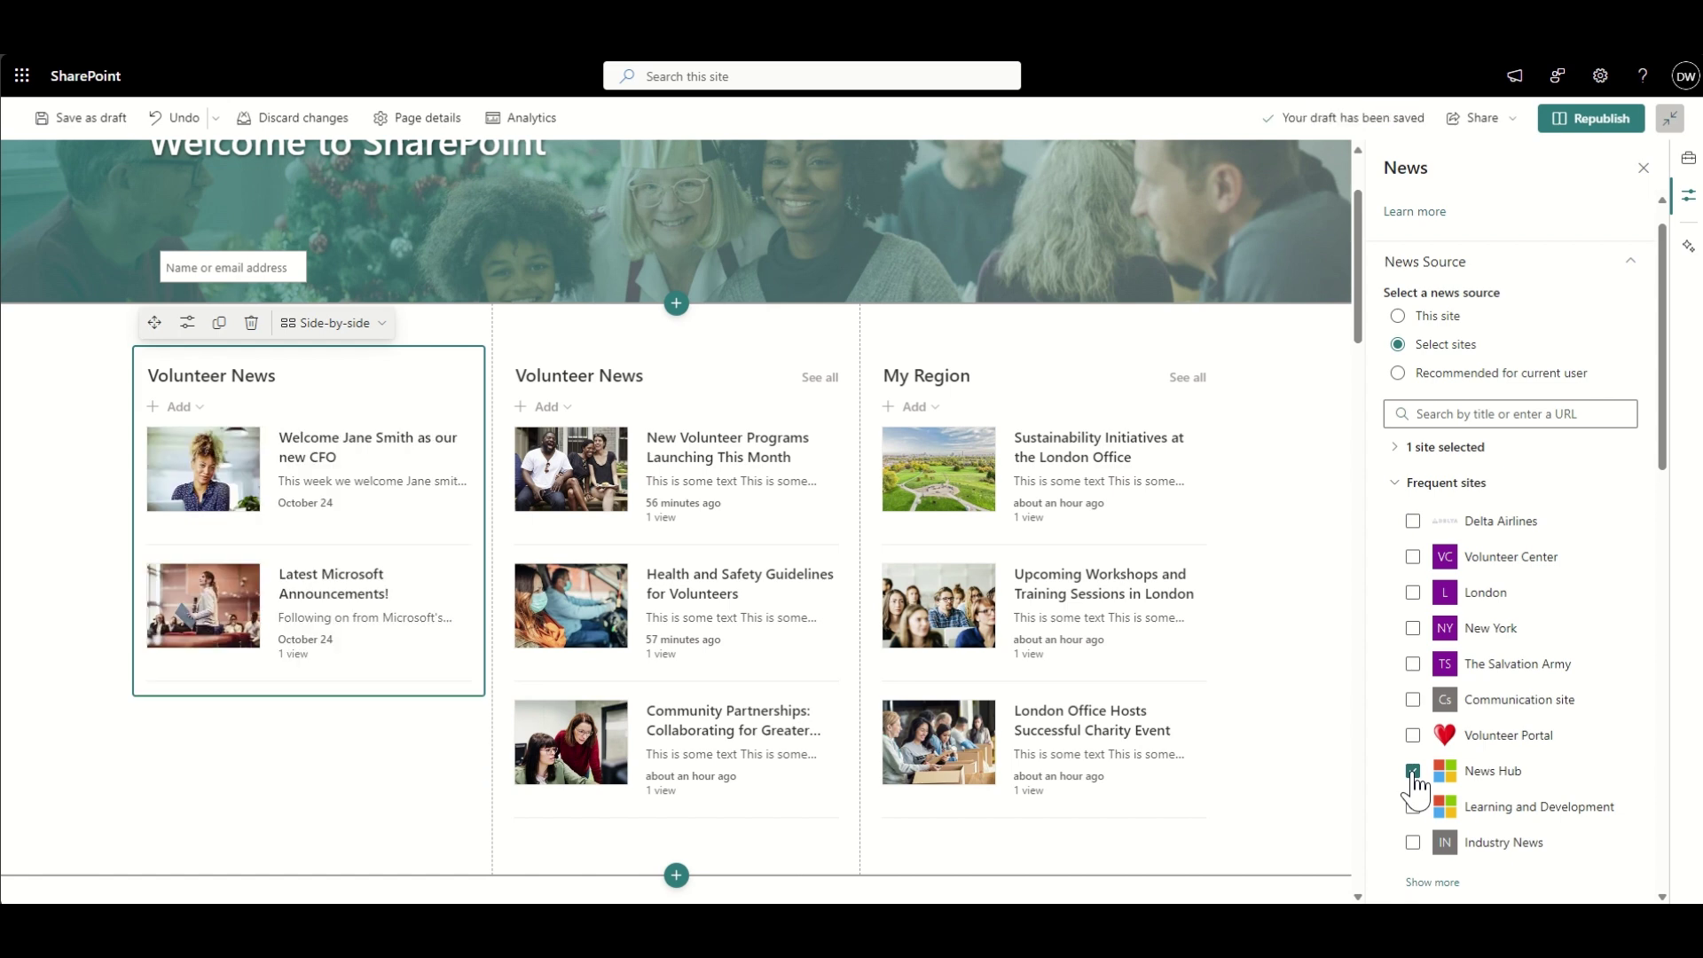
Try Industry News and Learning and Development as additional sources for the first column's News web part
click(1413, 841)
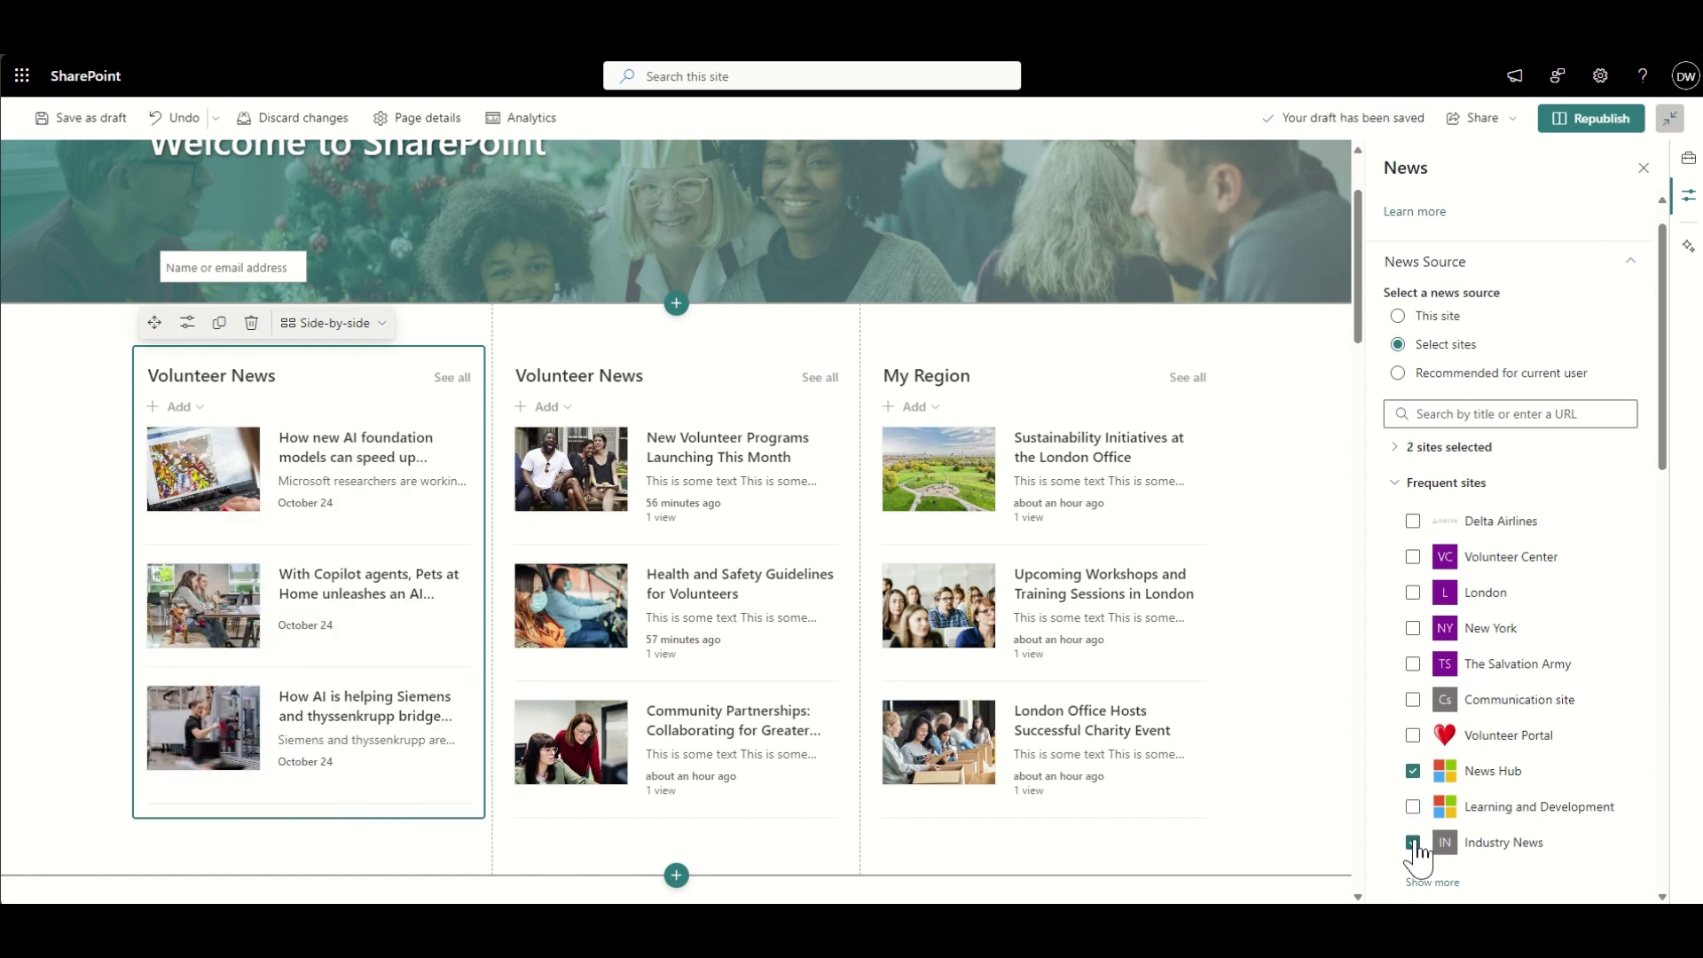
click(1413, 842)
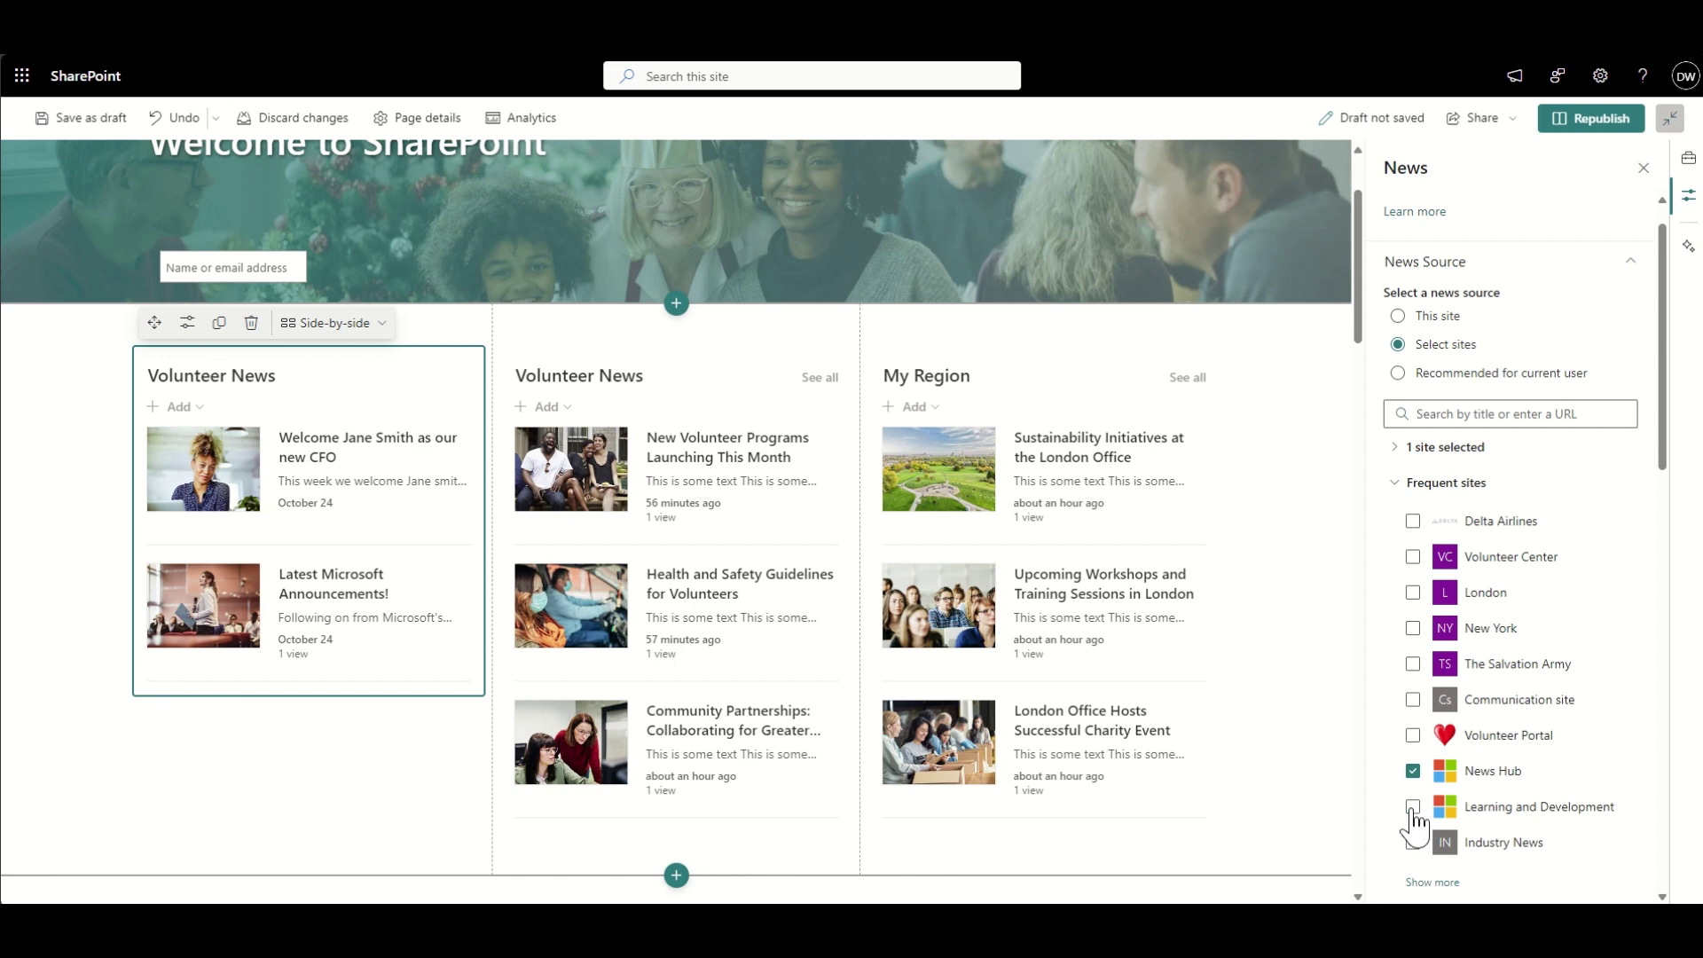
click(1412, 806)
click(1413, 806)
Title the first column's News web part "All News" and add The Salvation Army and The Heart as sources
scroll(1419, 798, down, 1)
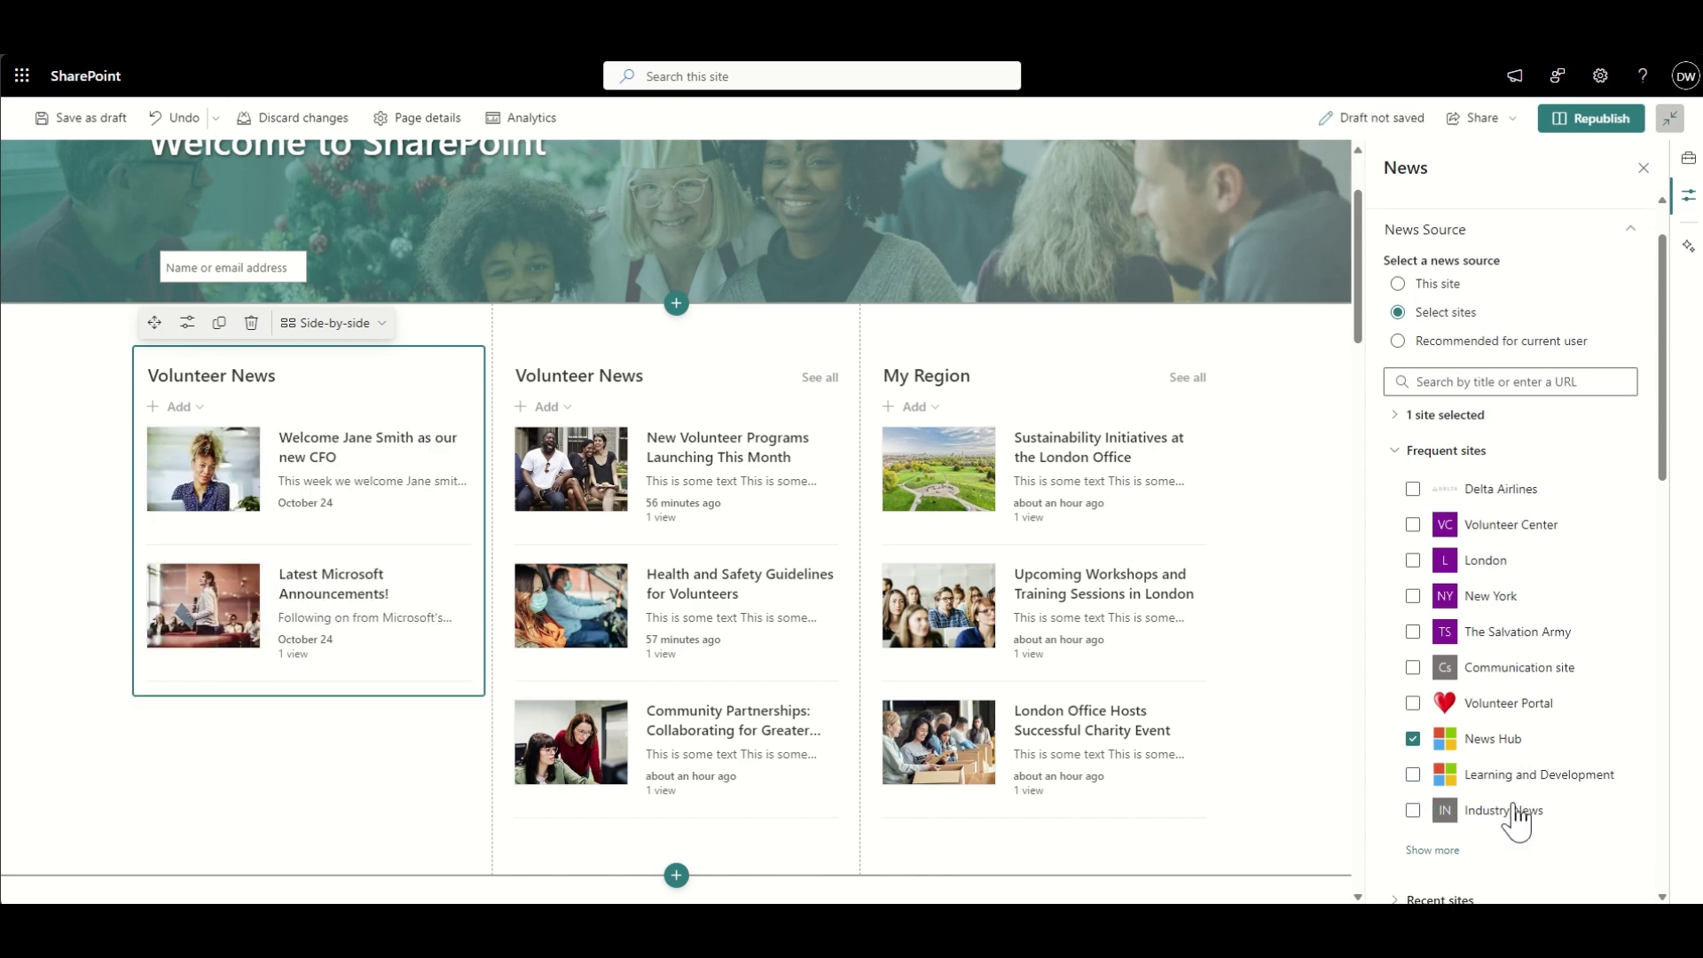
triple_click(249, 372)
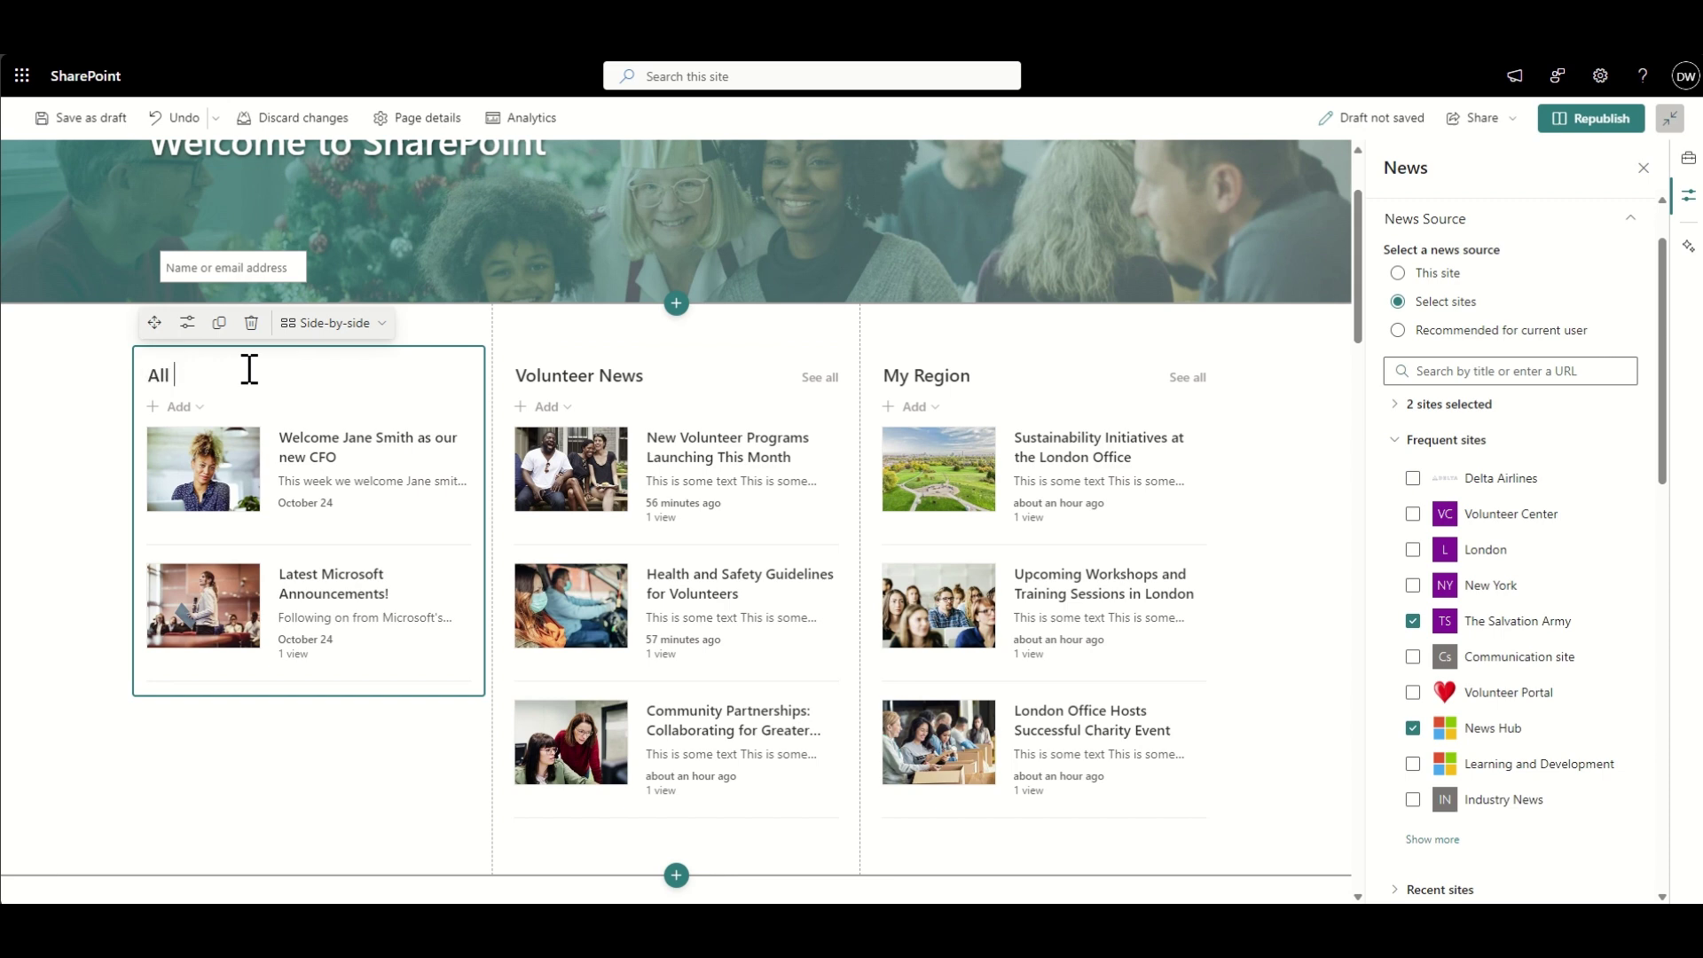
scroll(1490, 638, down, 4)
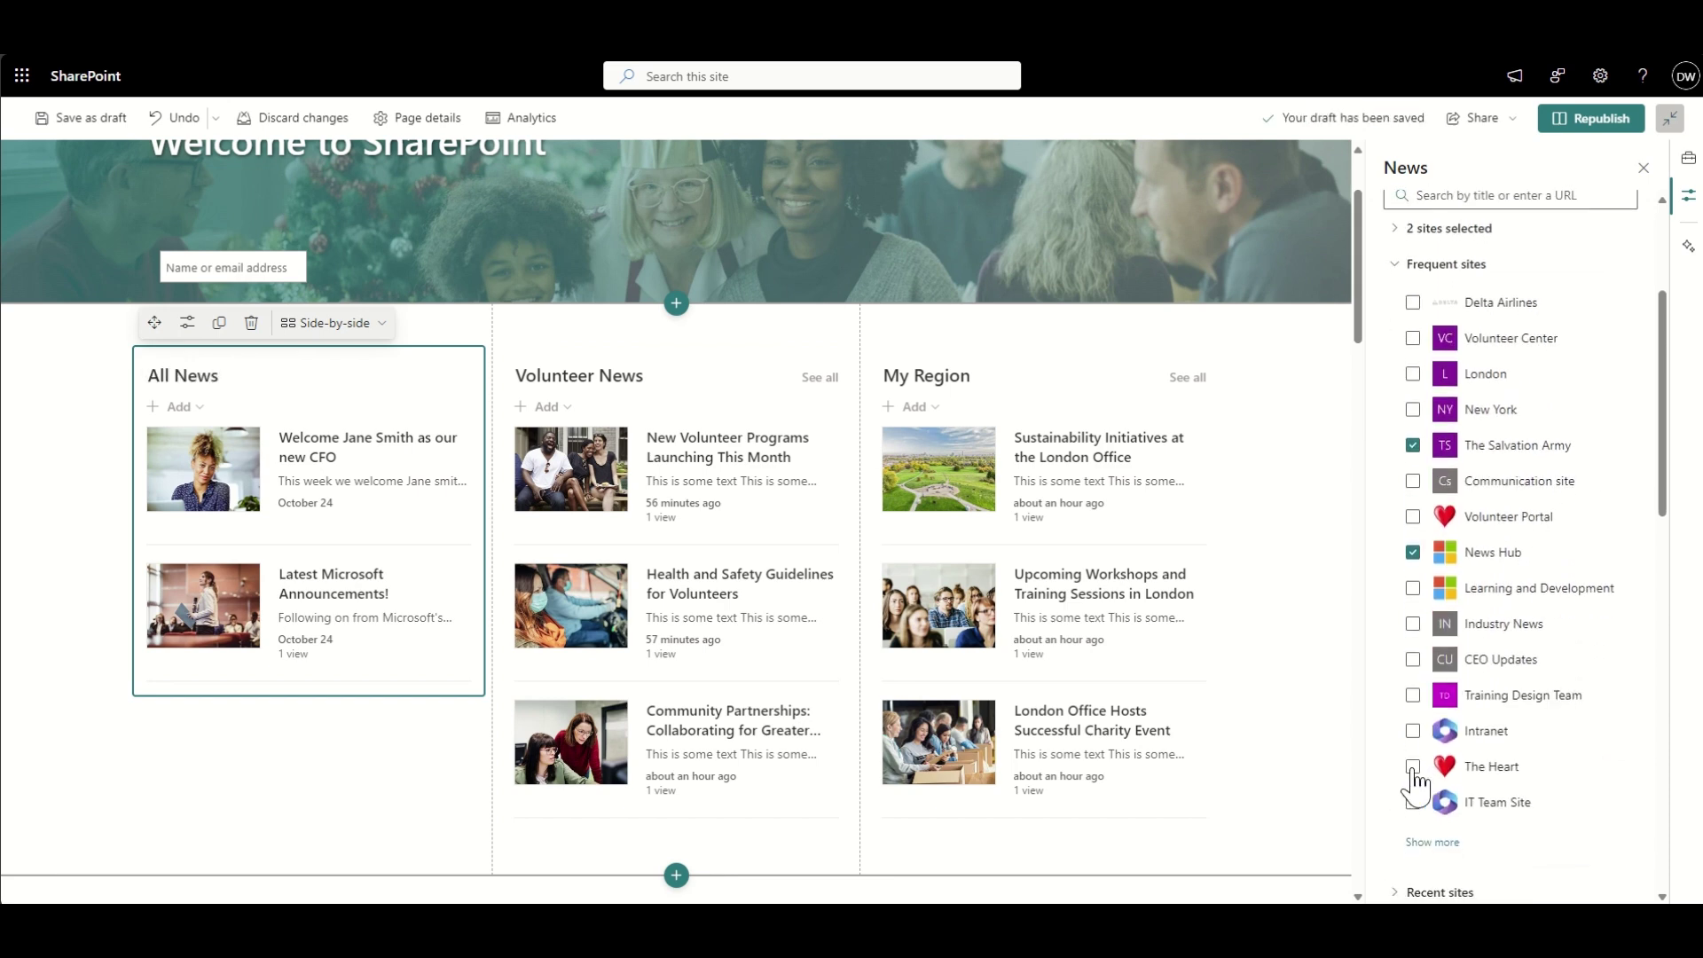
click(1414, 768)
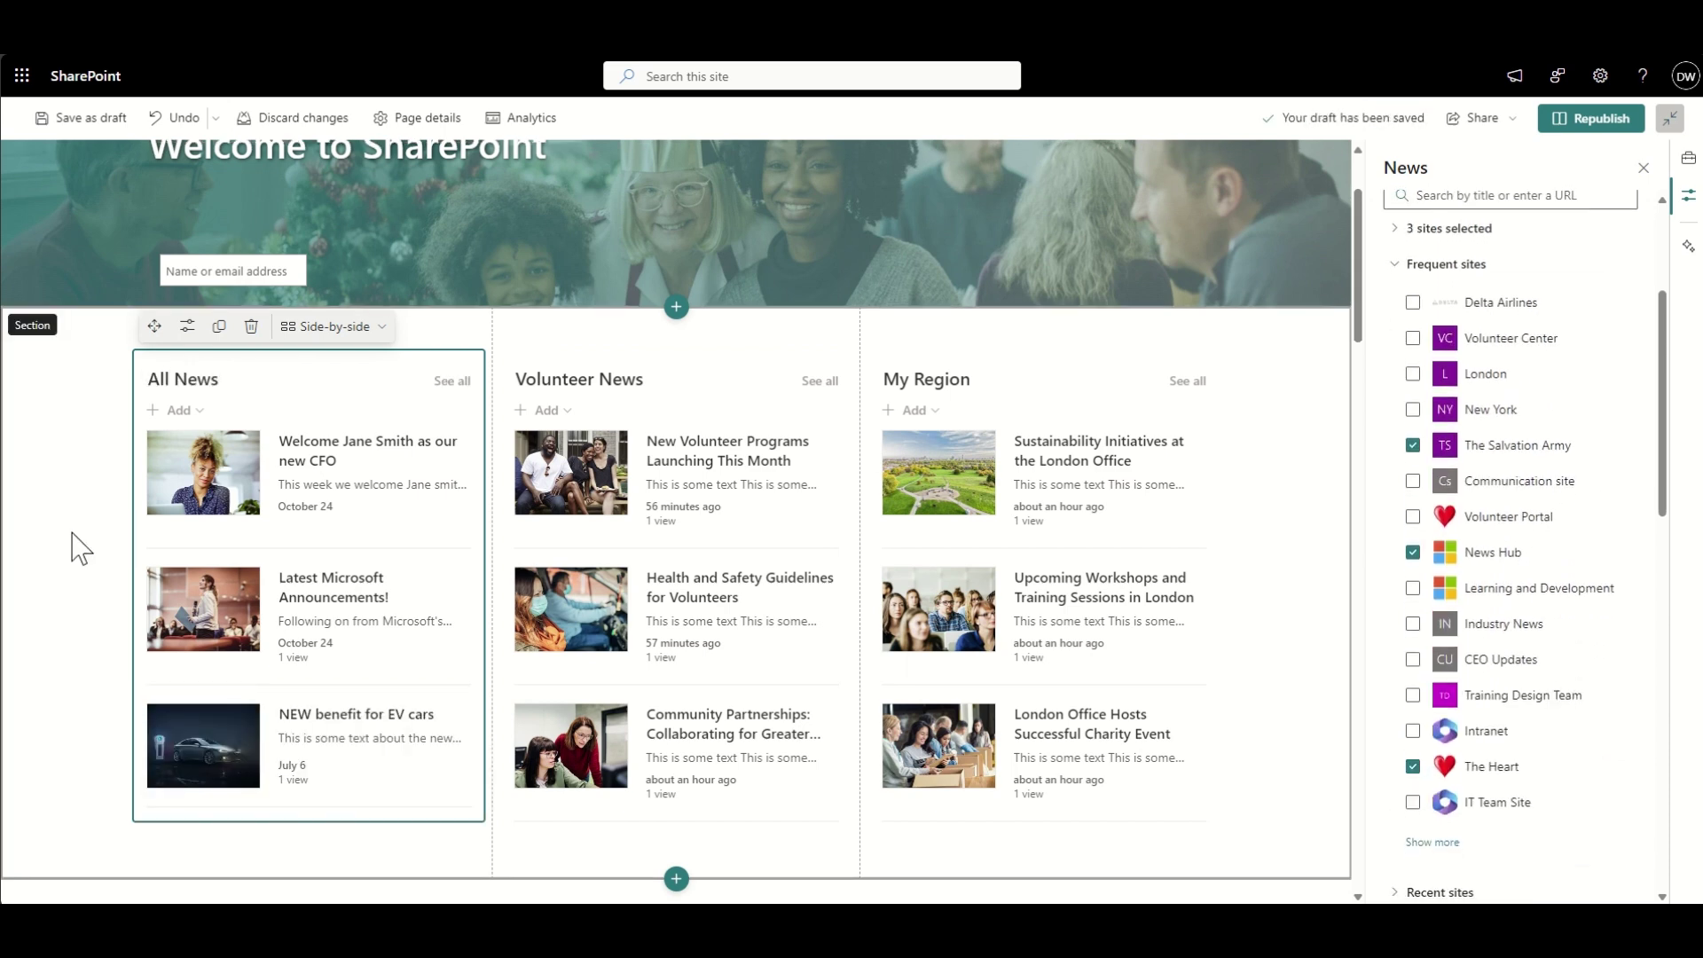
Review the three news columns in the draft and republish the home page
scroll(71, 545, up, 1)
scroll(71, 545, down, 7)
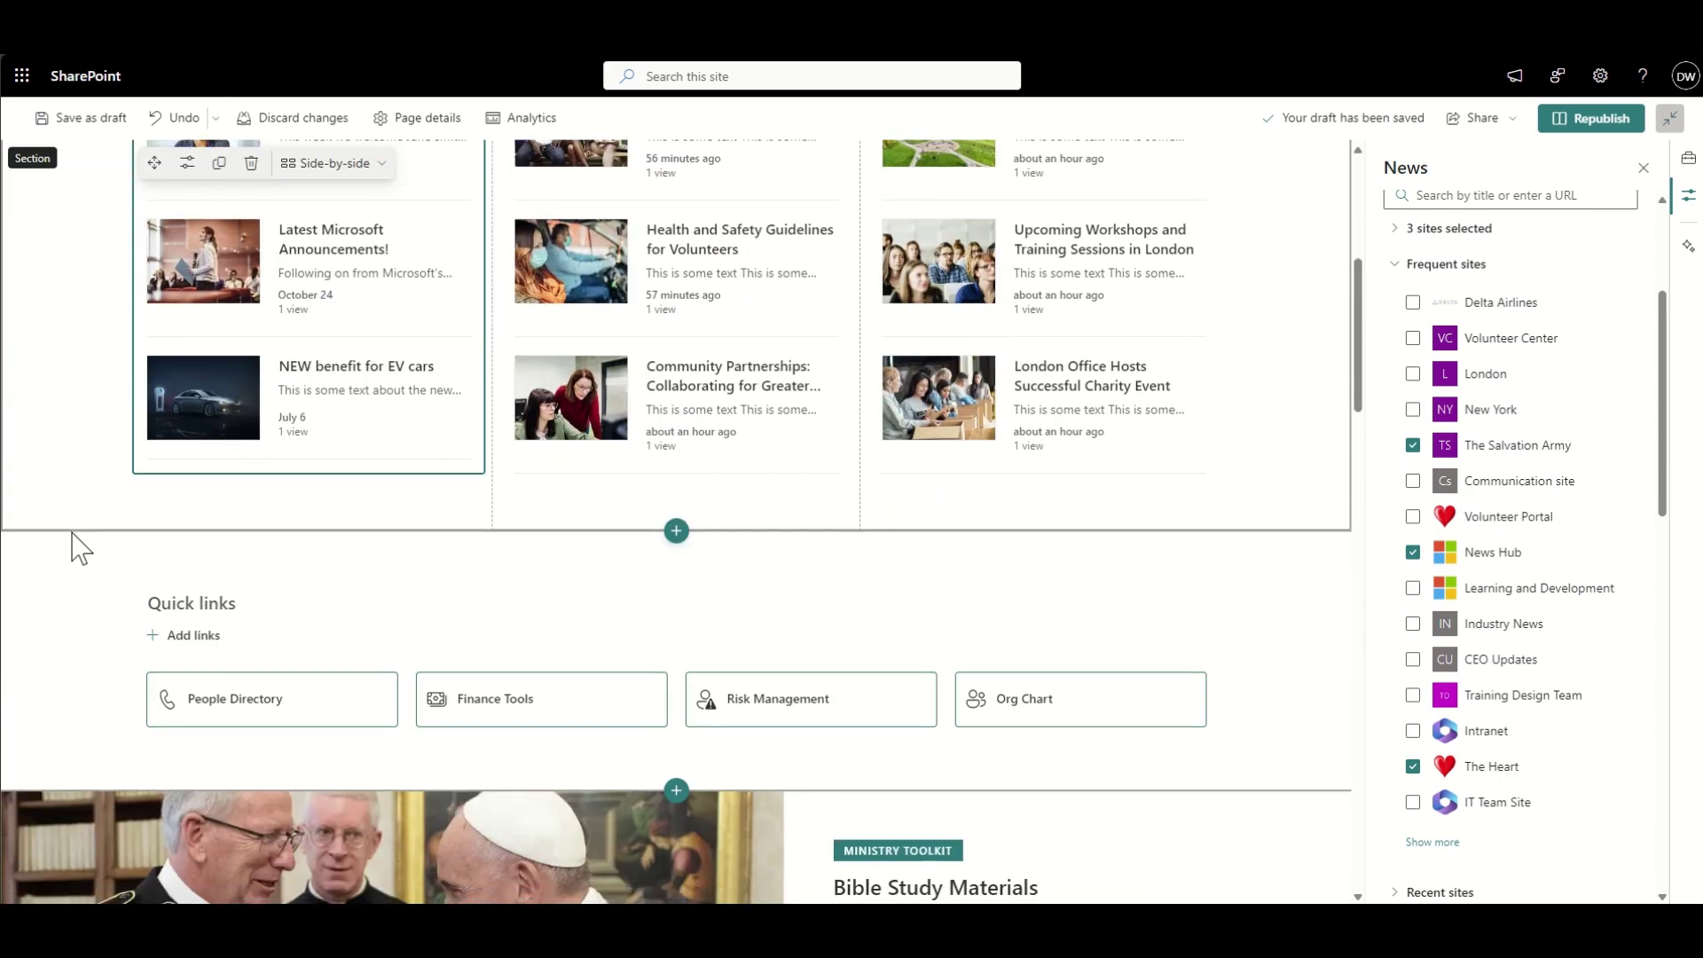
scroll(71, 545, up, 8)
click(1573, 110)
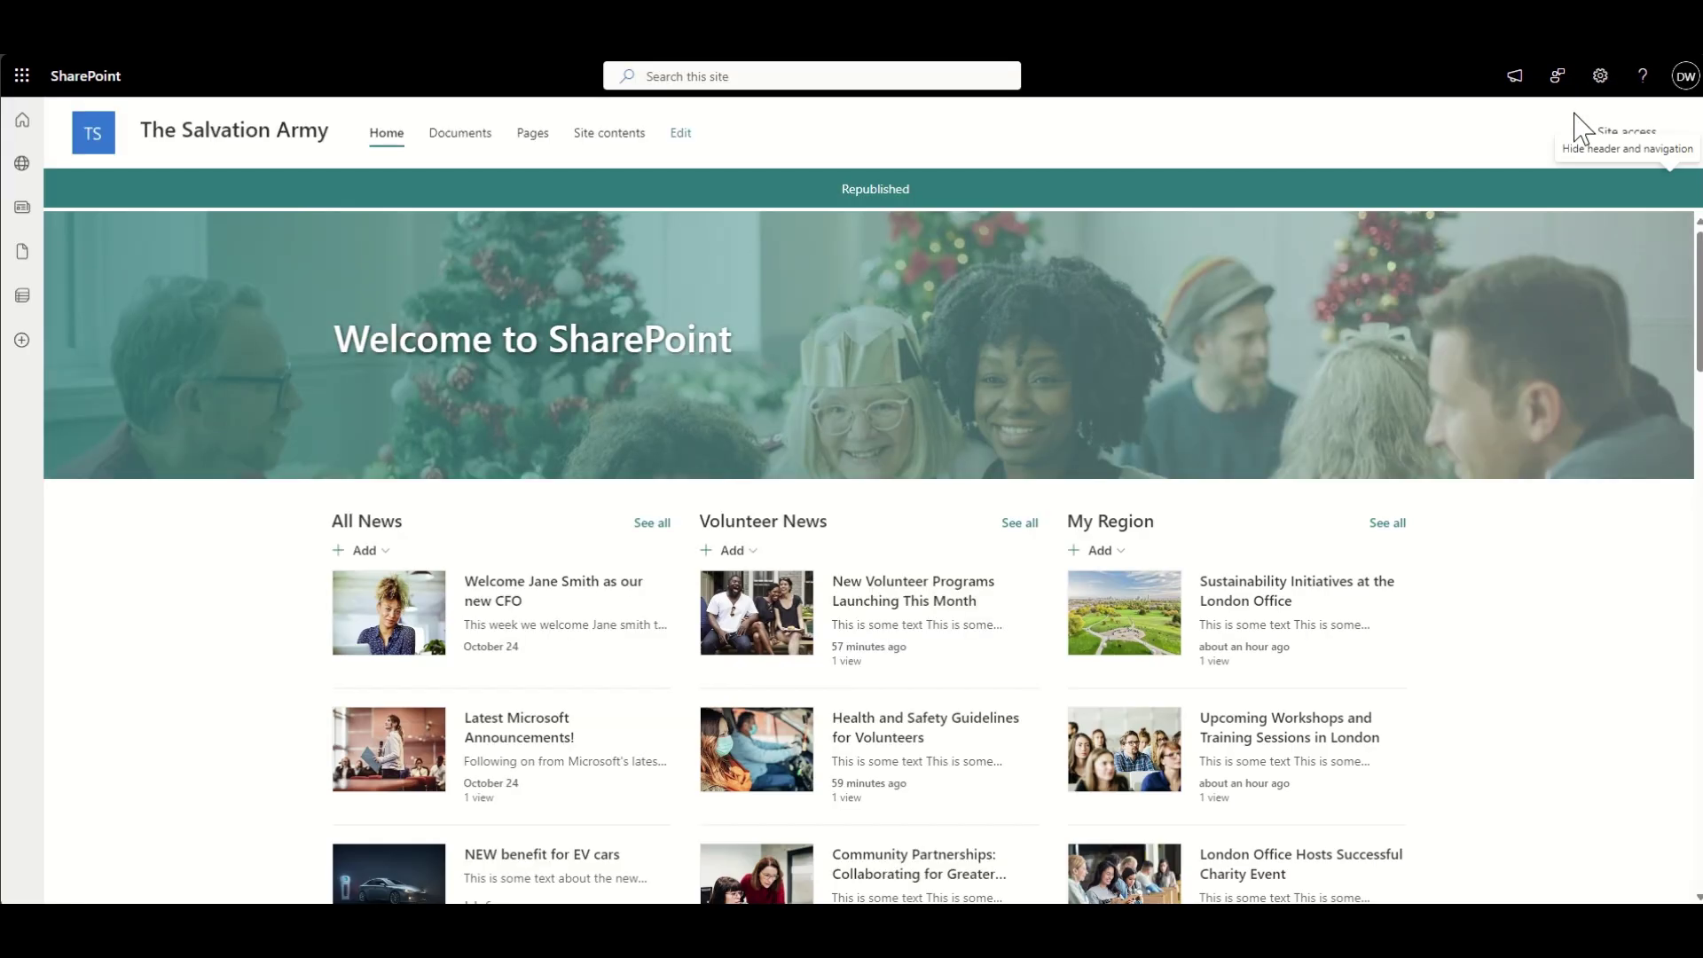
Reopen the home page for editing and add a one-column section with a Call to action web part below Upcoming Events
scroll(242, 603, down, 3)
scroll(240, 599, down, 15)
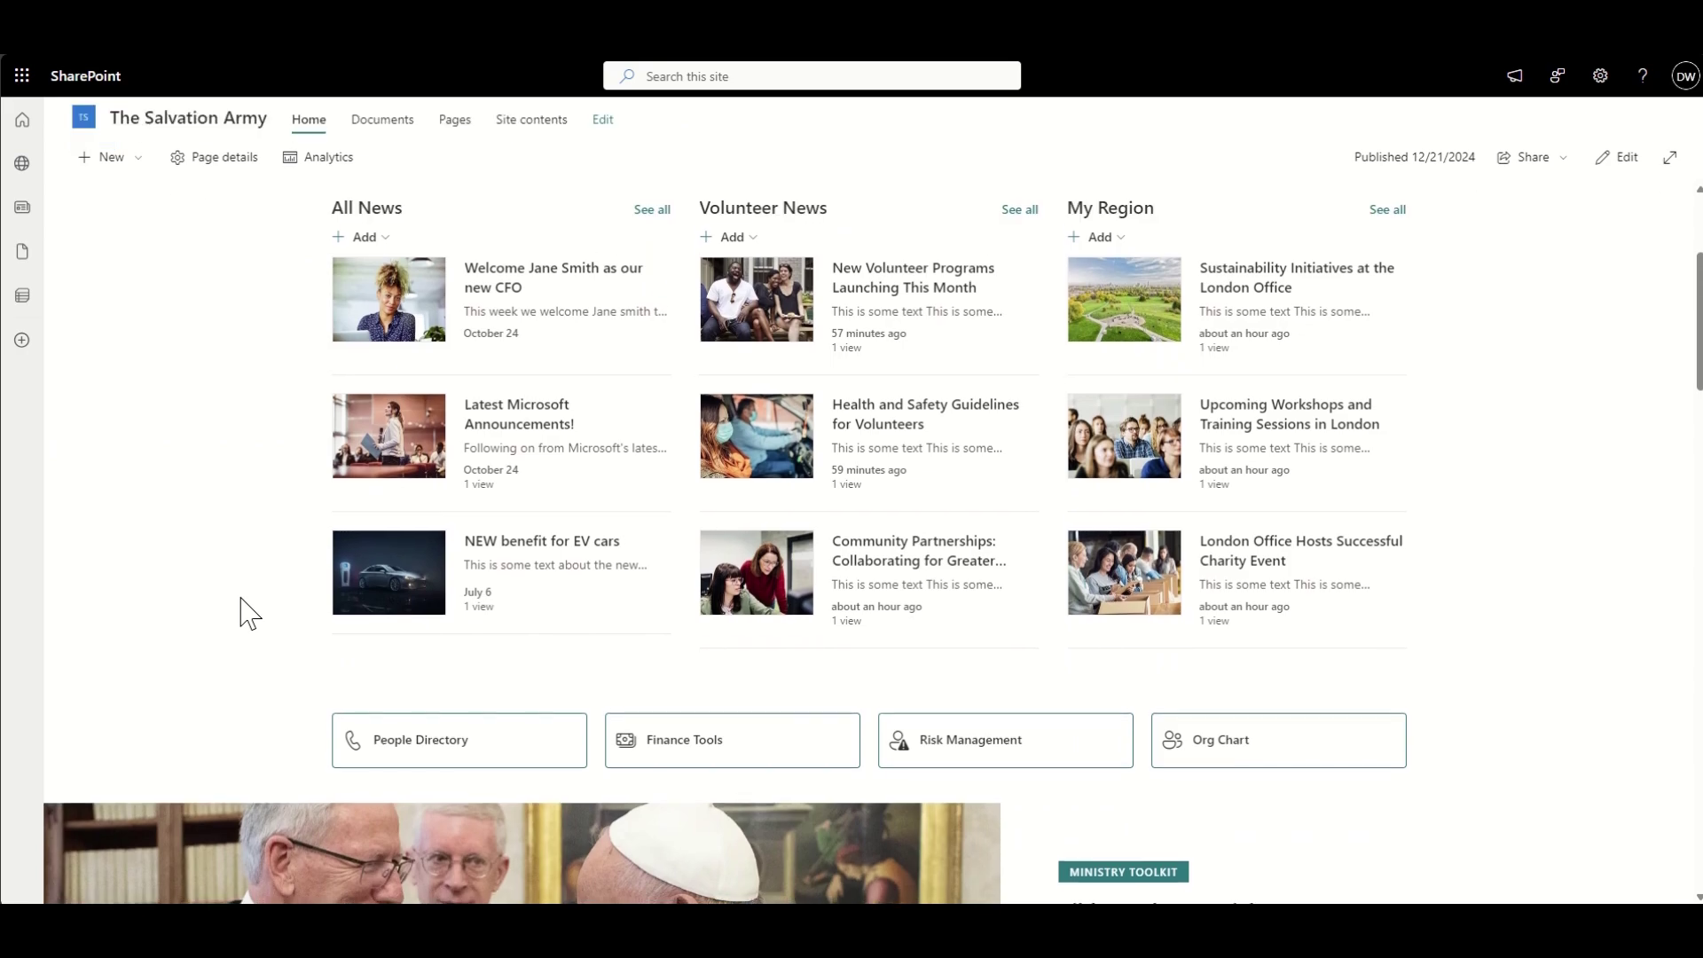
scroll(242, 612, down, 10)
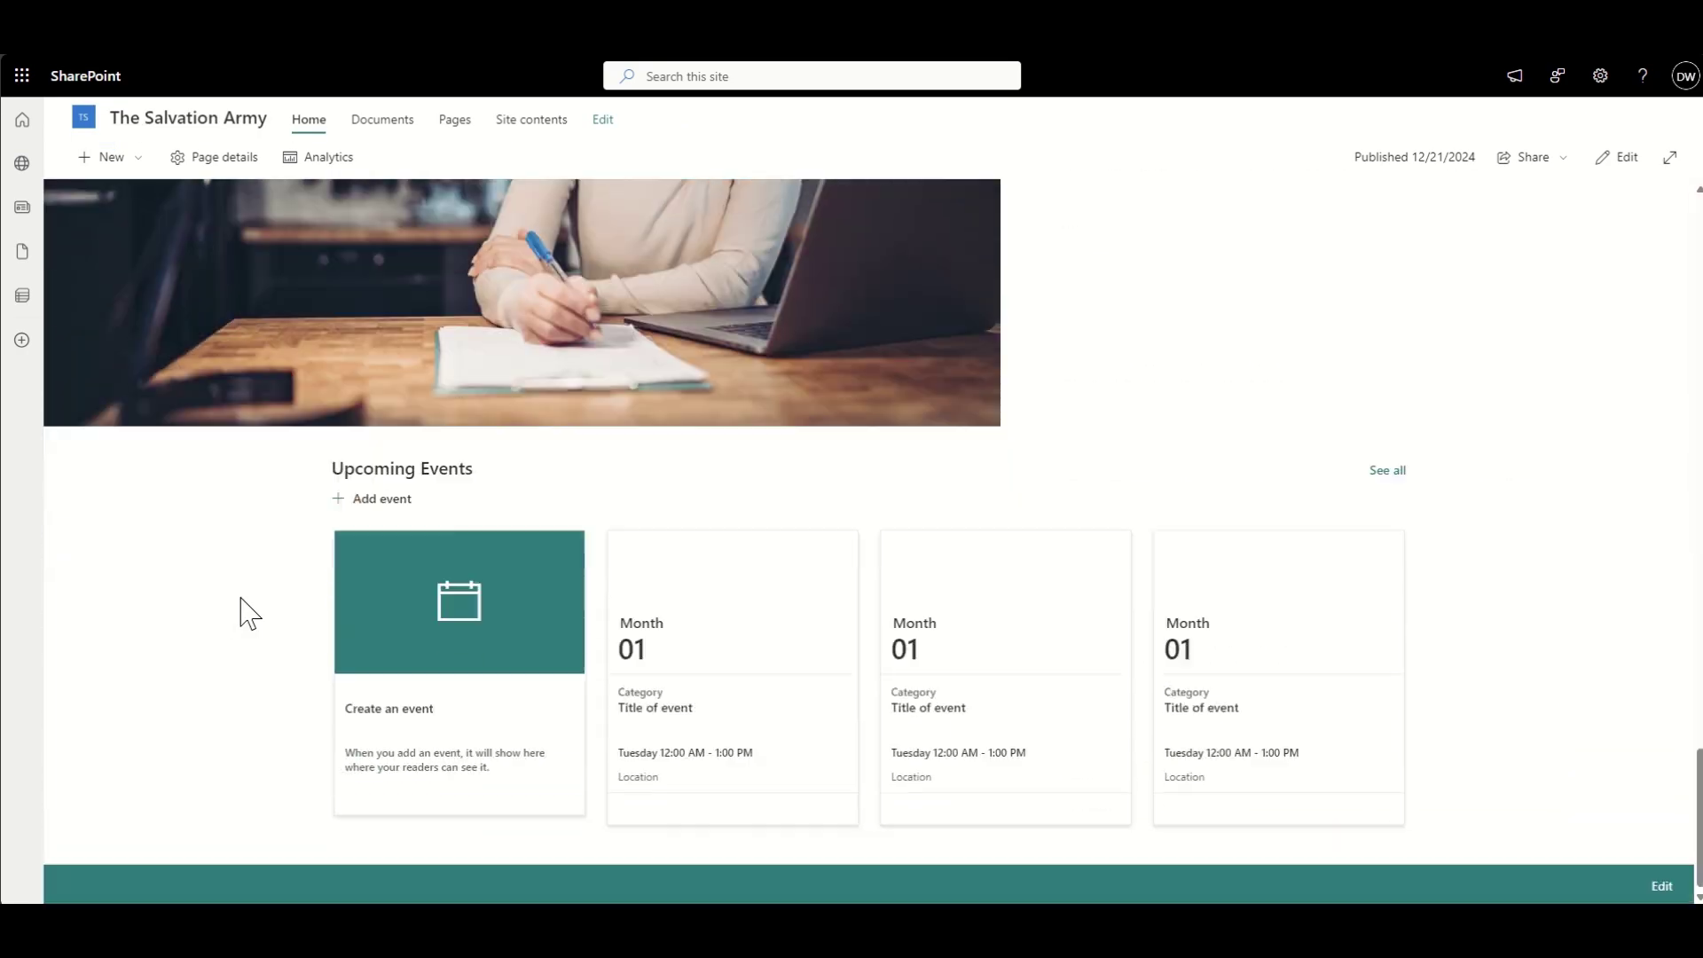
click(1614, 152)
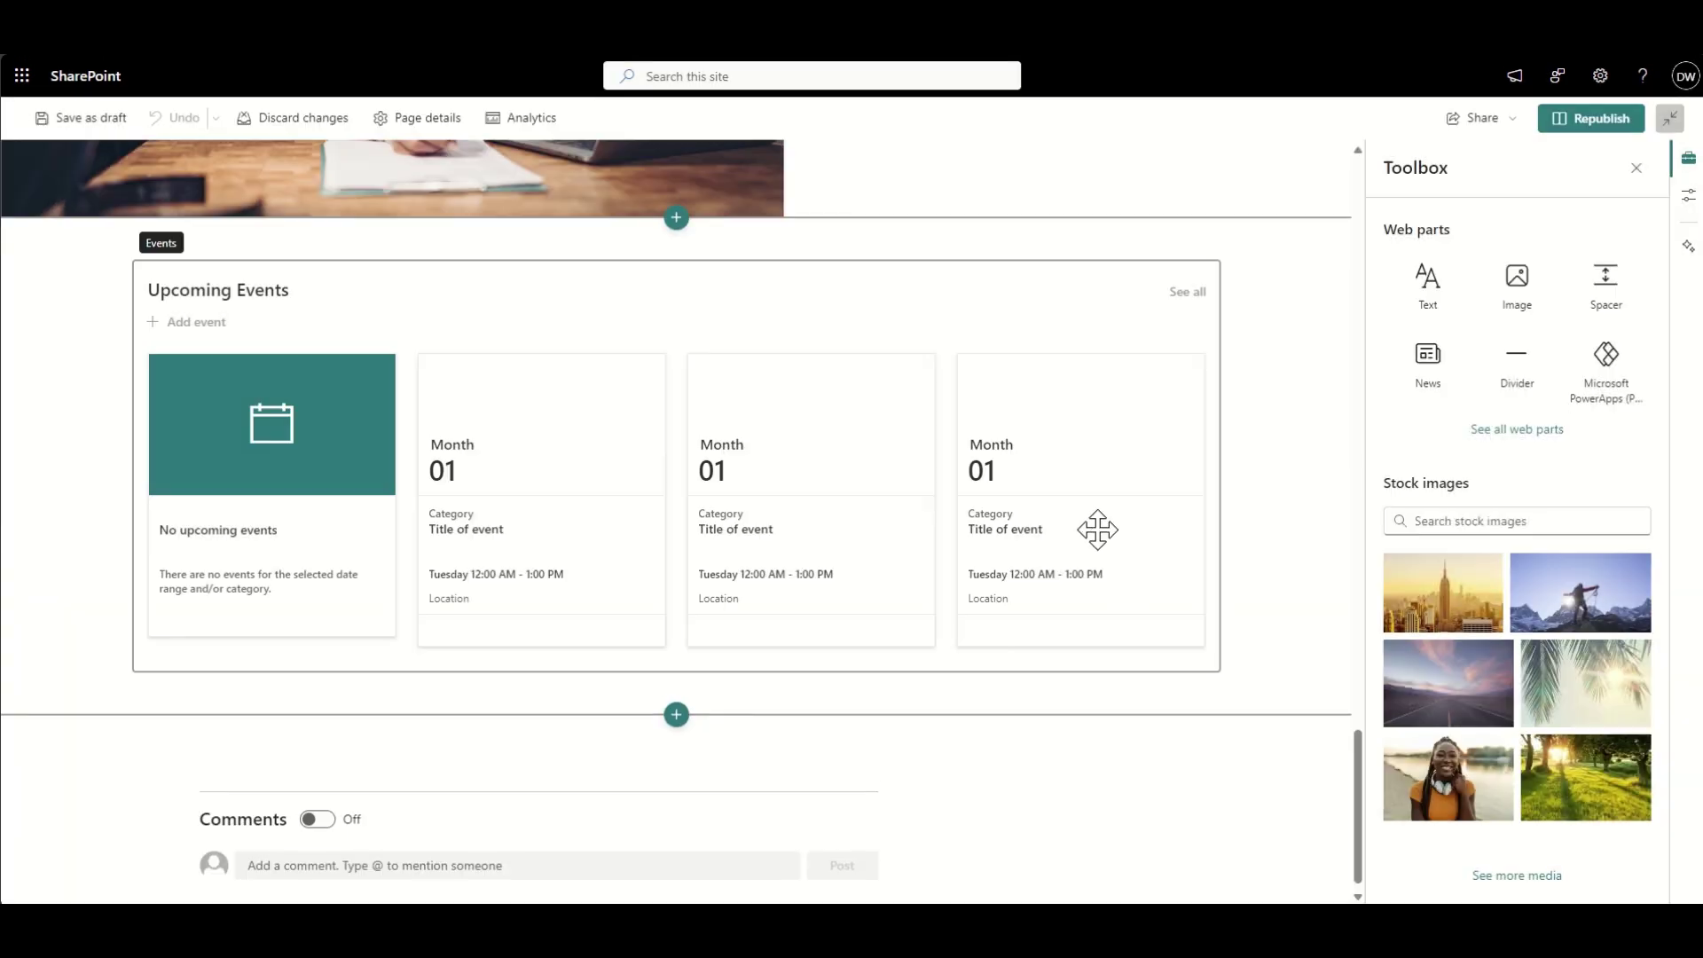
click(677, 697)
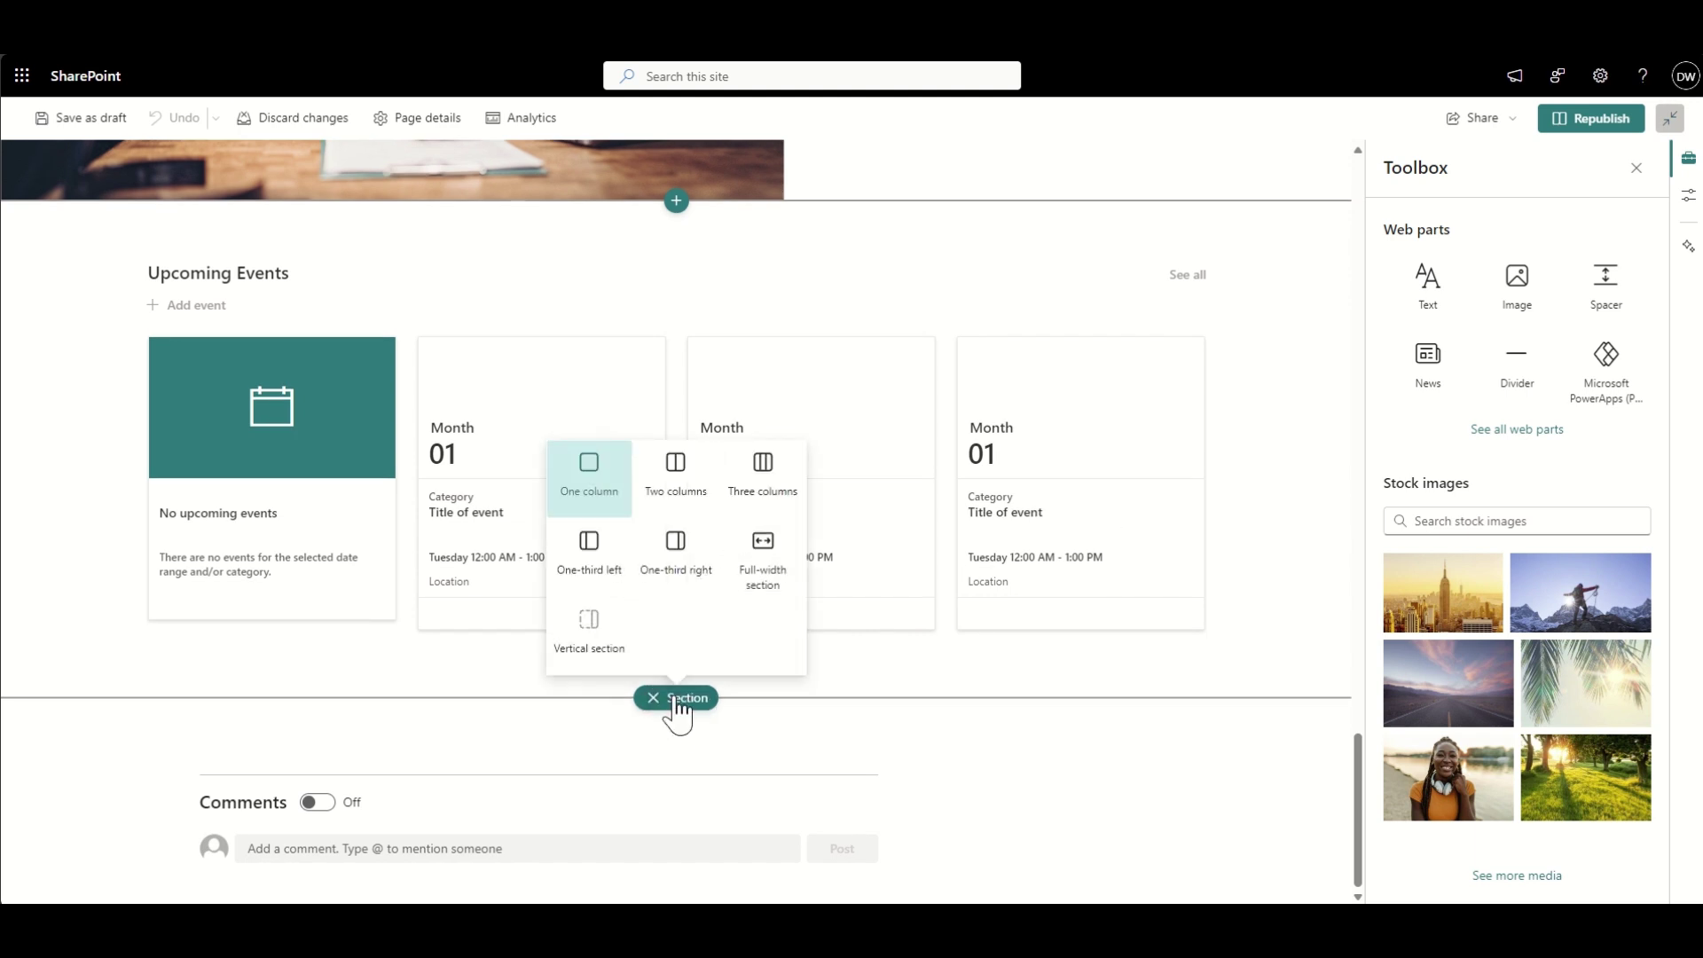
click(589, 479)
click(677, 725)
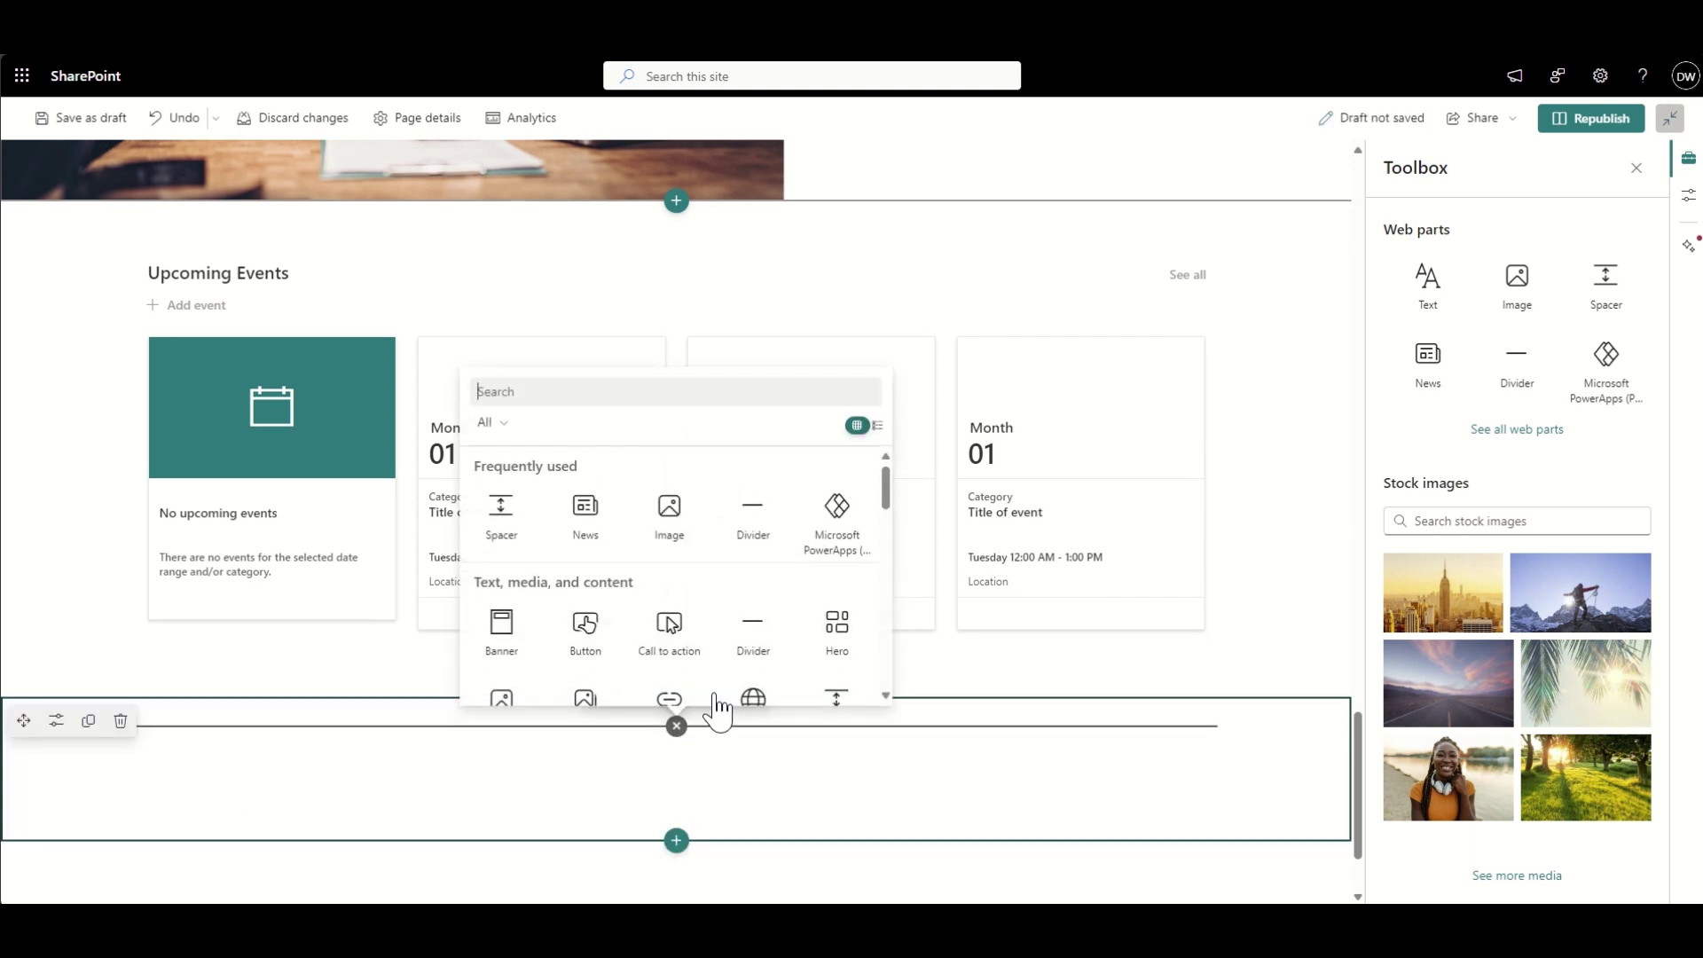
text(call)
click(501, 514)
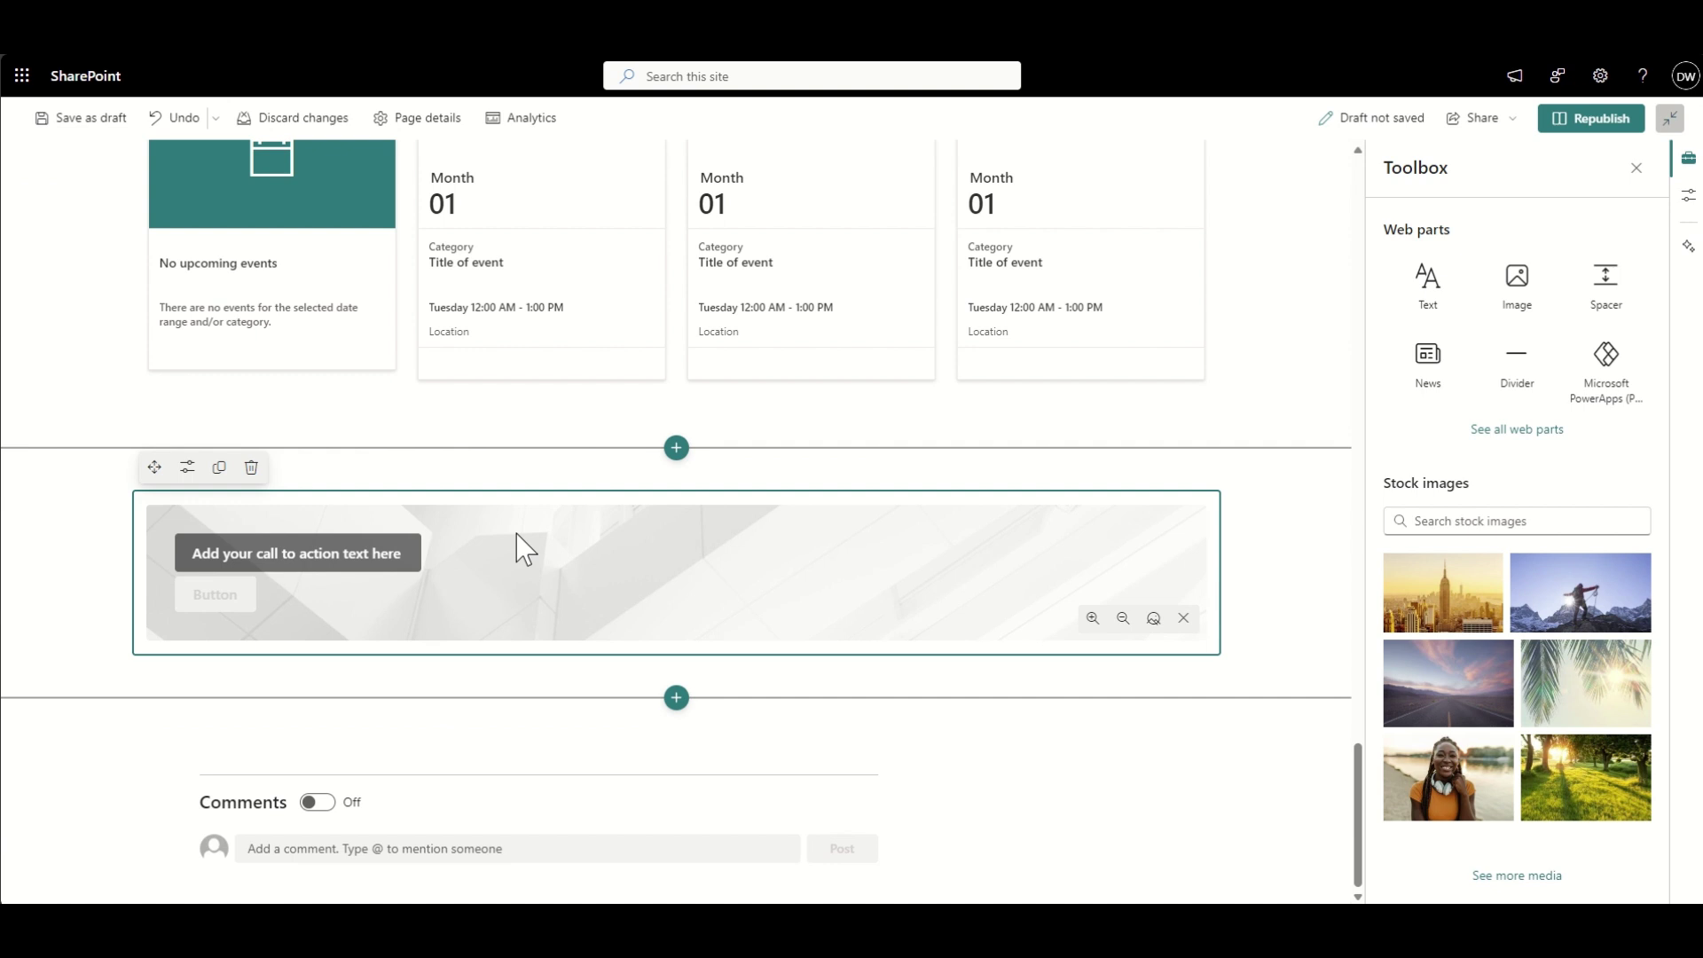
Set the call to action's text to "Learn more about our Mission" and its button label to "Click here"
click(364, 542)
text(Learn more about our Mission)
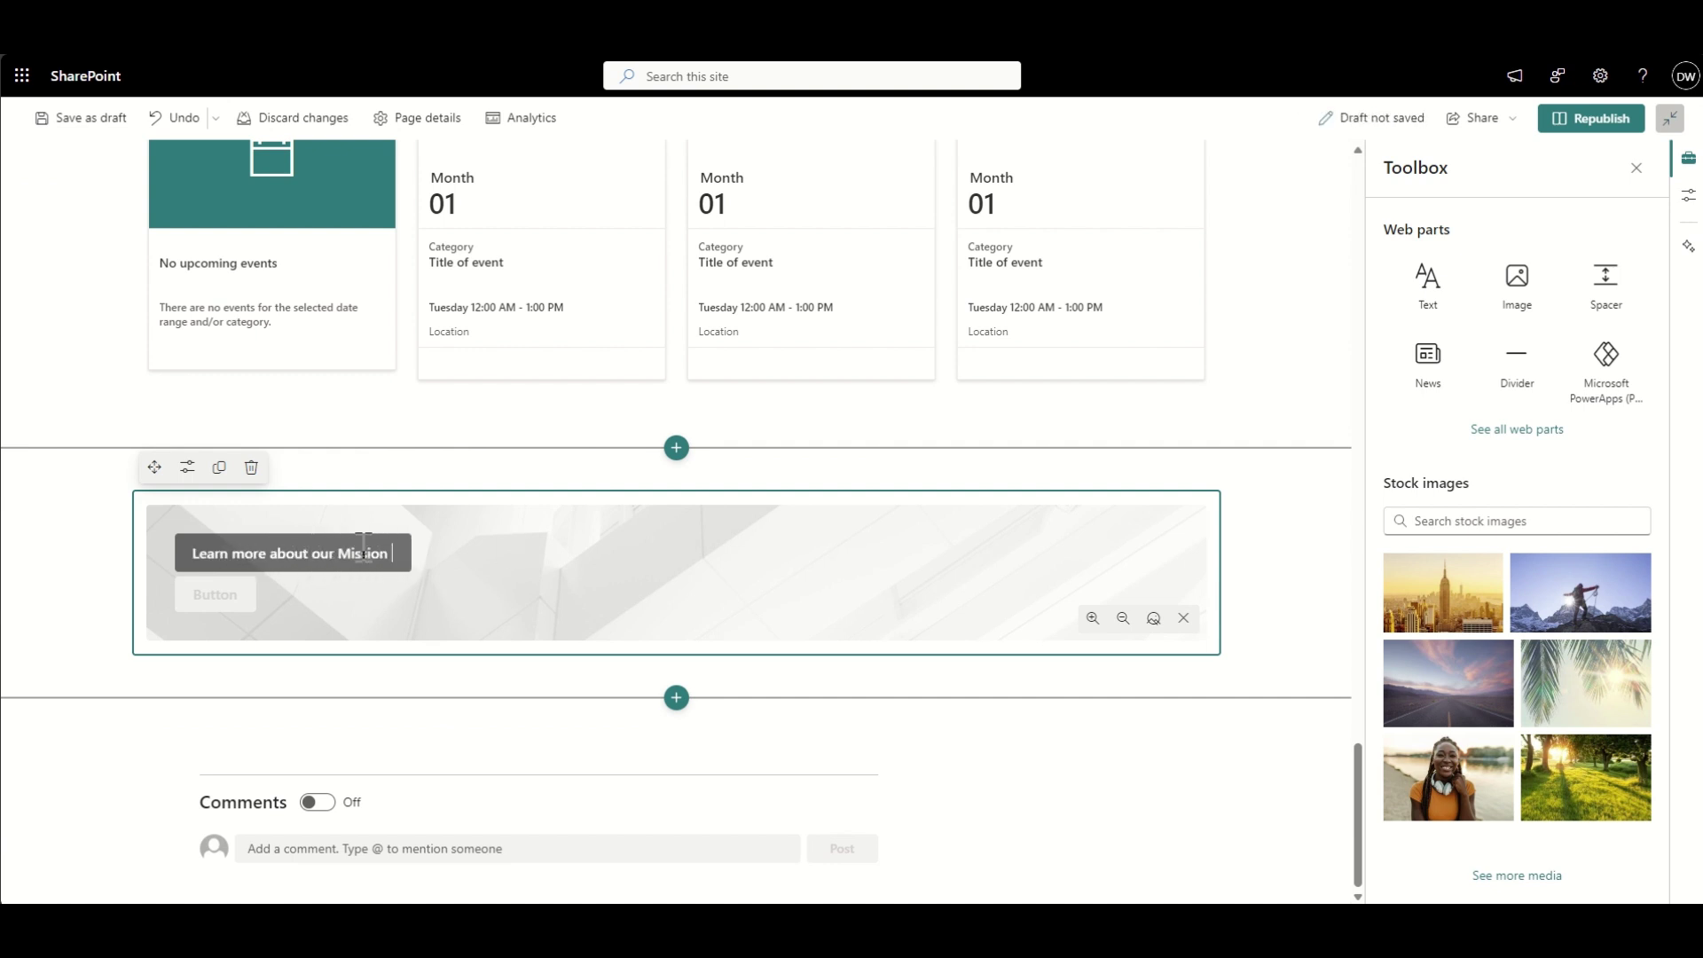
click(188, 467)
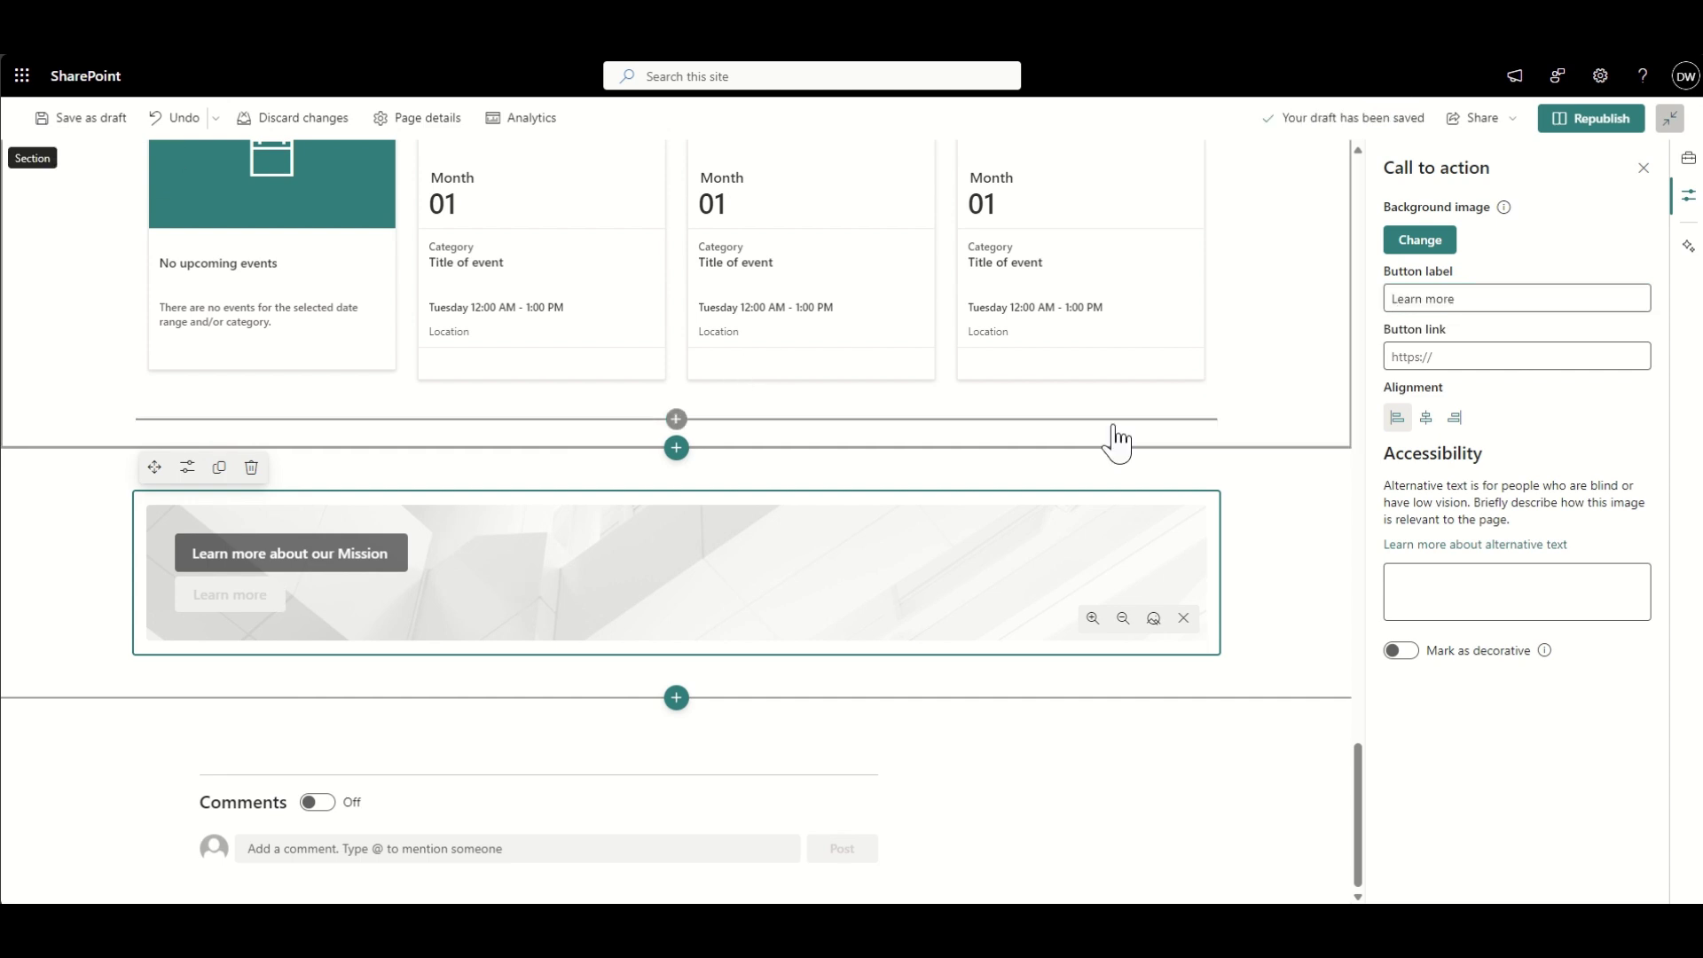
double_click(1446, 306)
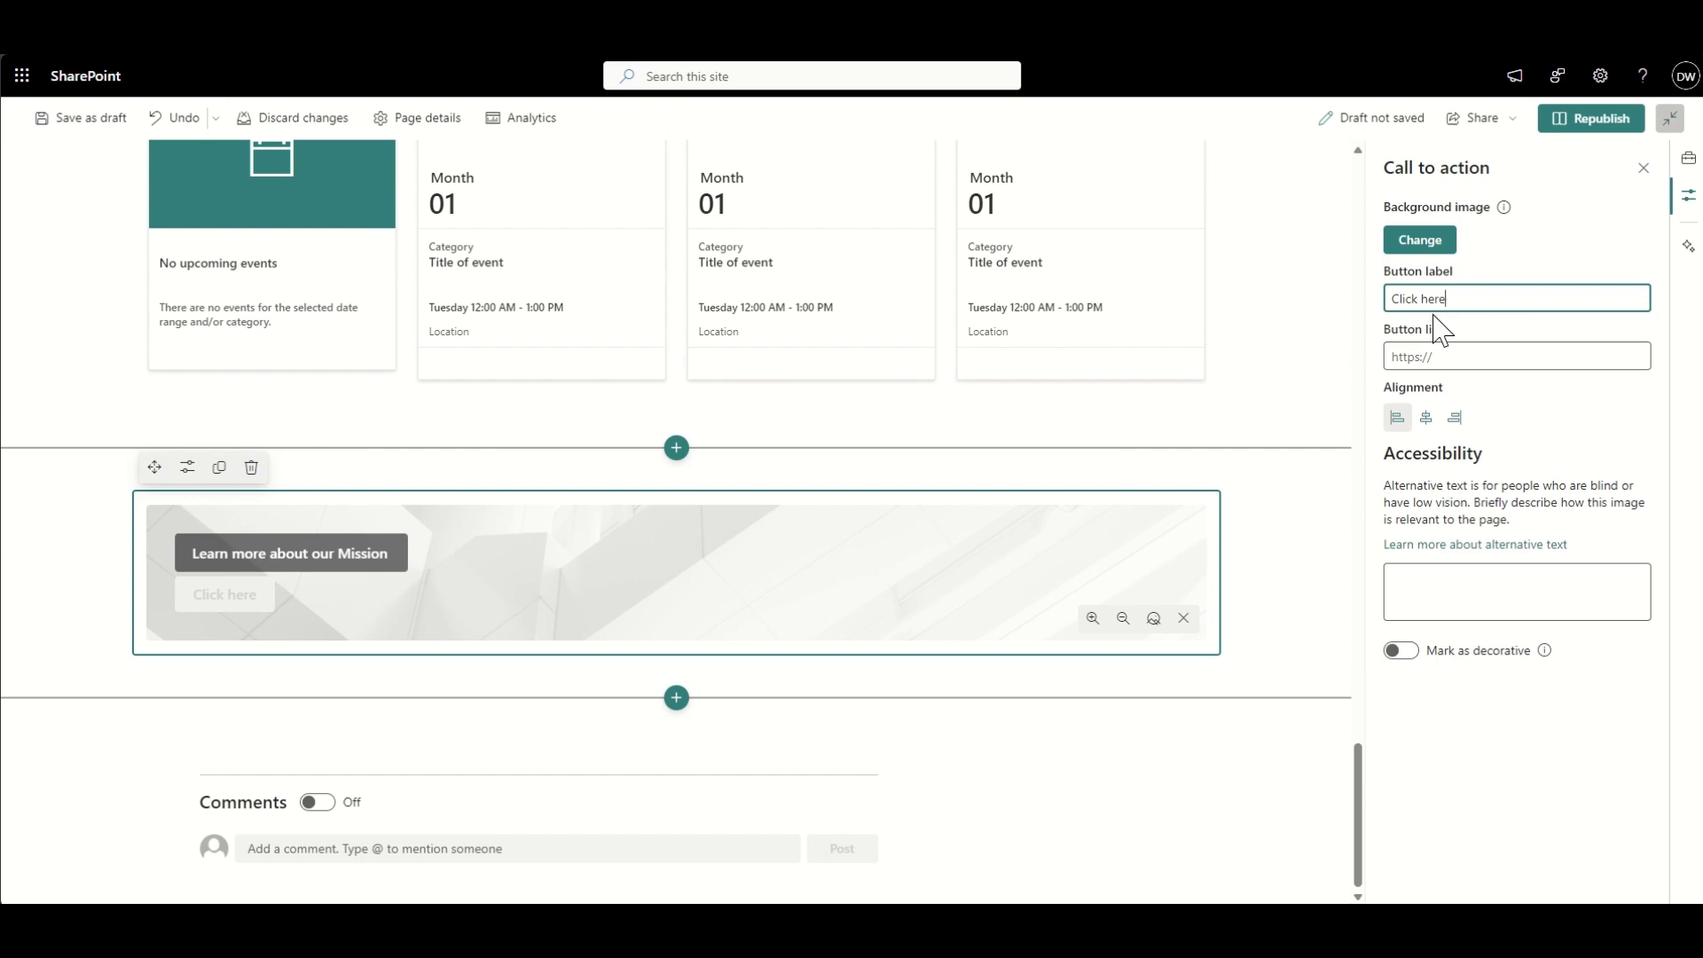
Upload a photo of two men talking as the call to action's background and change its section to two columns
click(1420, 239)
click(273, 418)
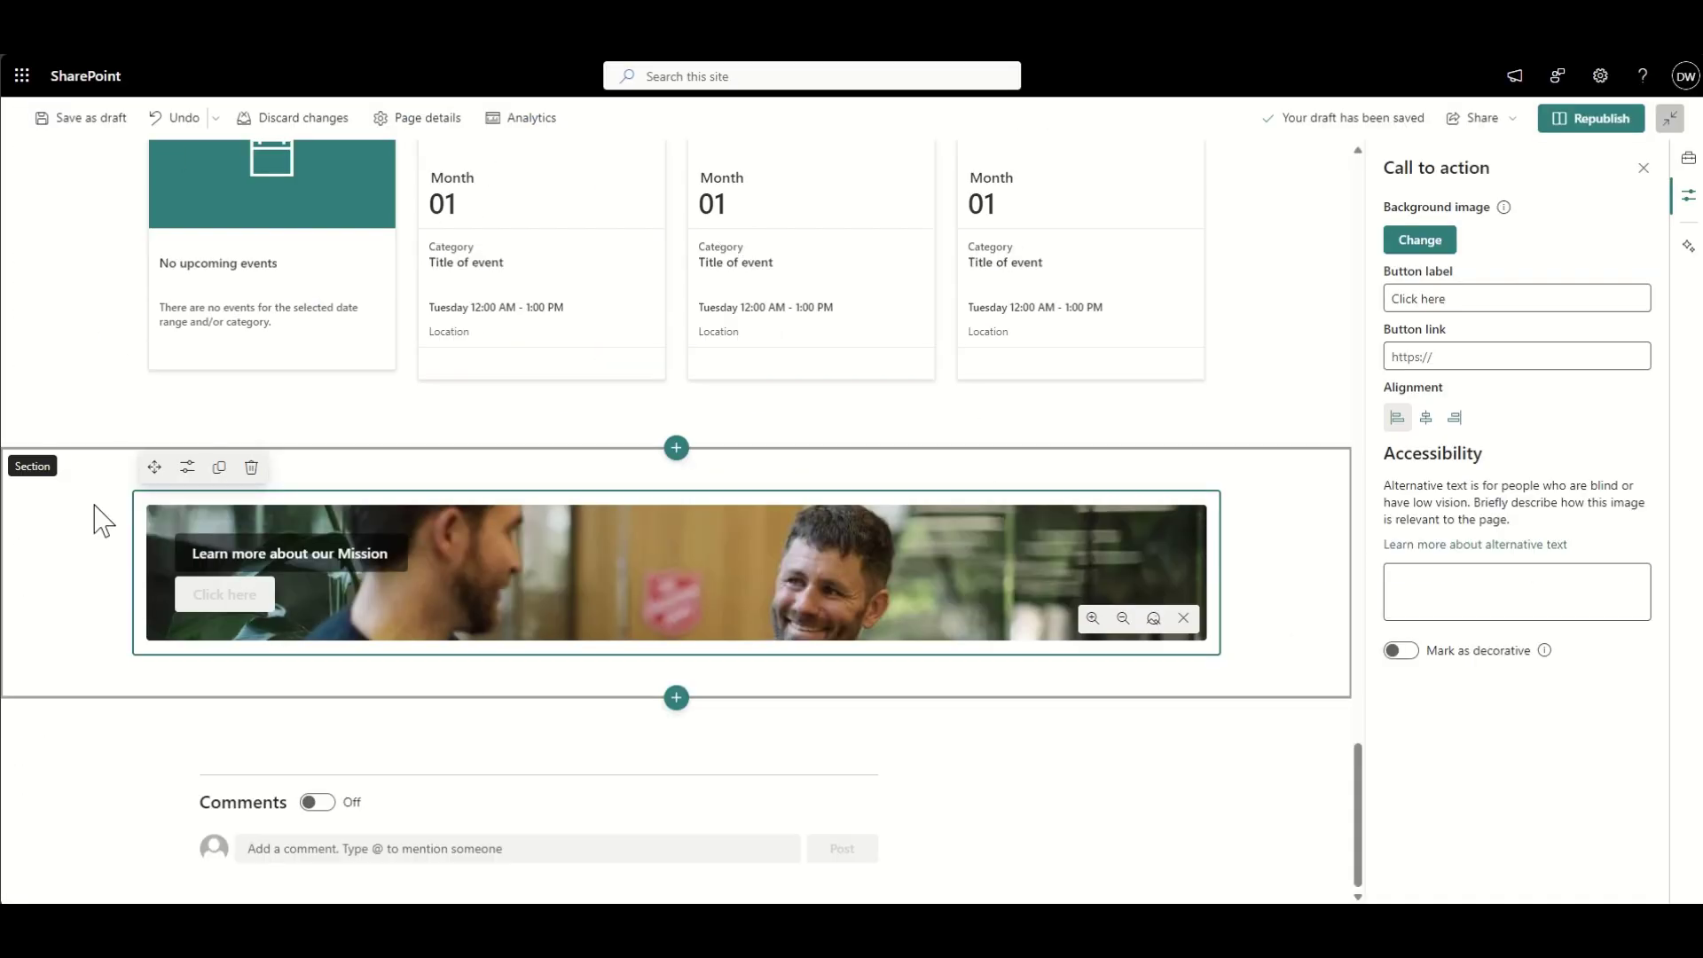
click(99, 516)
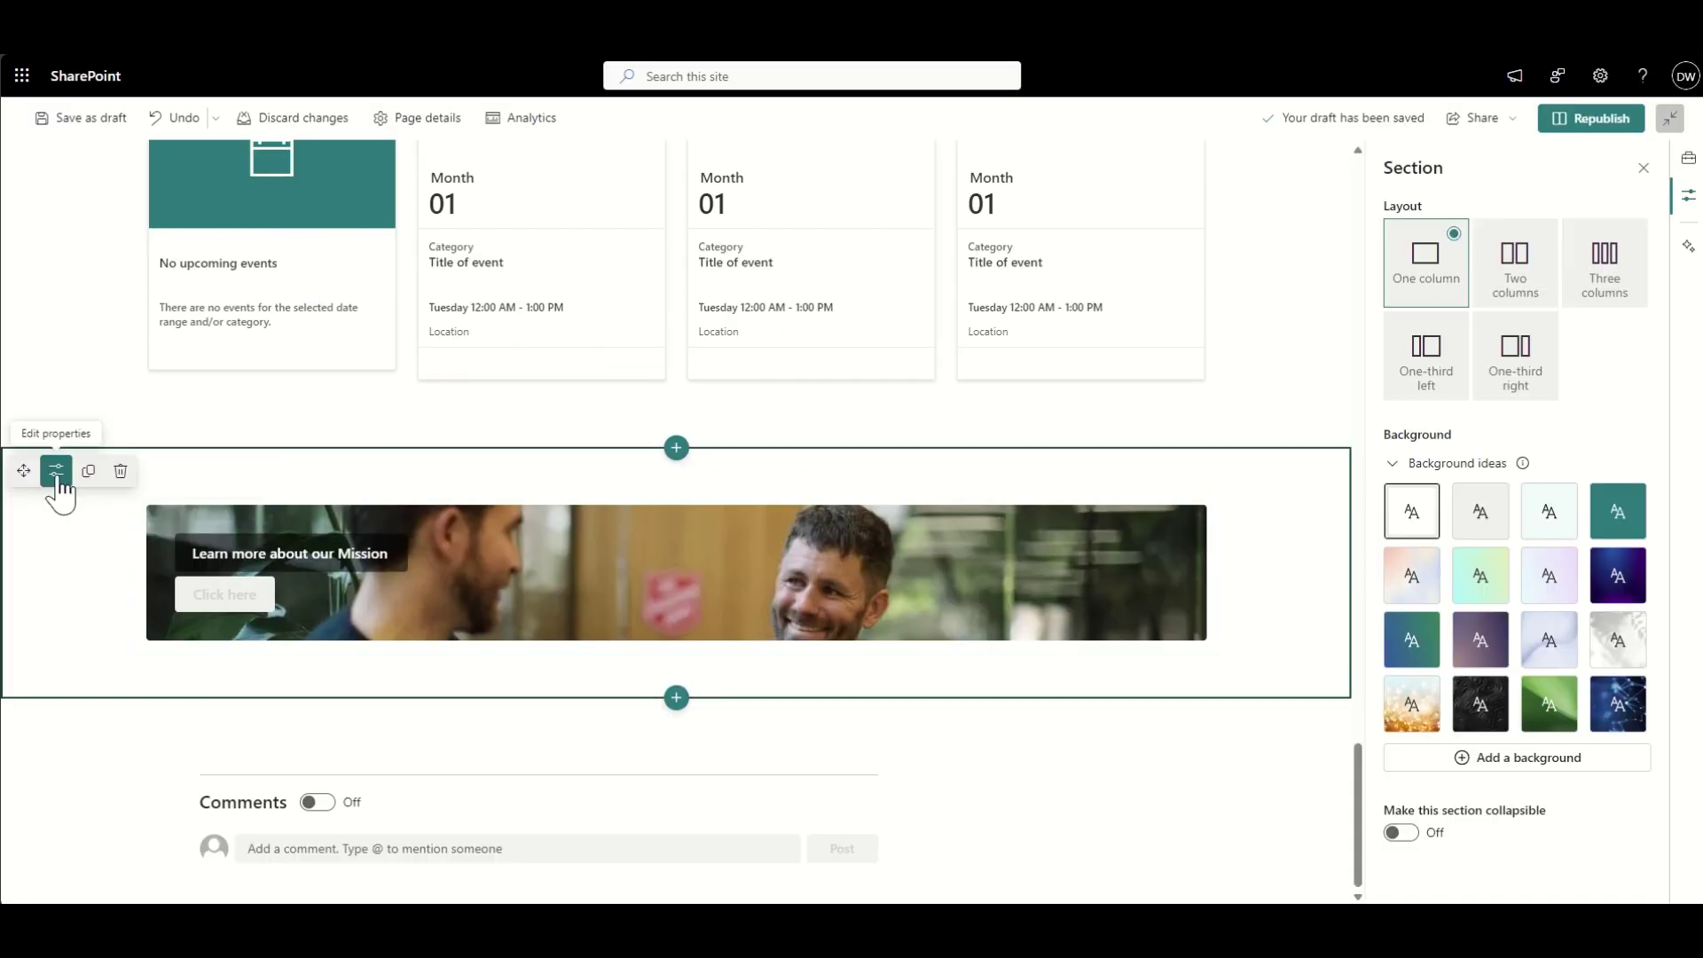
click(1514, 270)
click(502, 586)
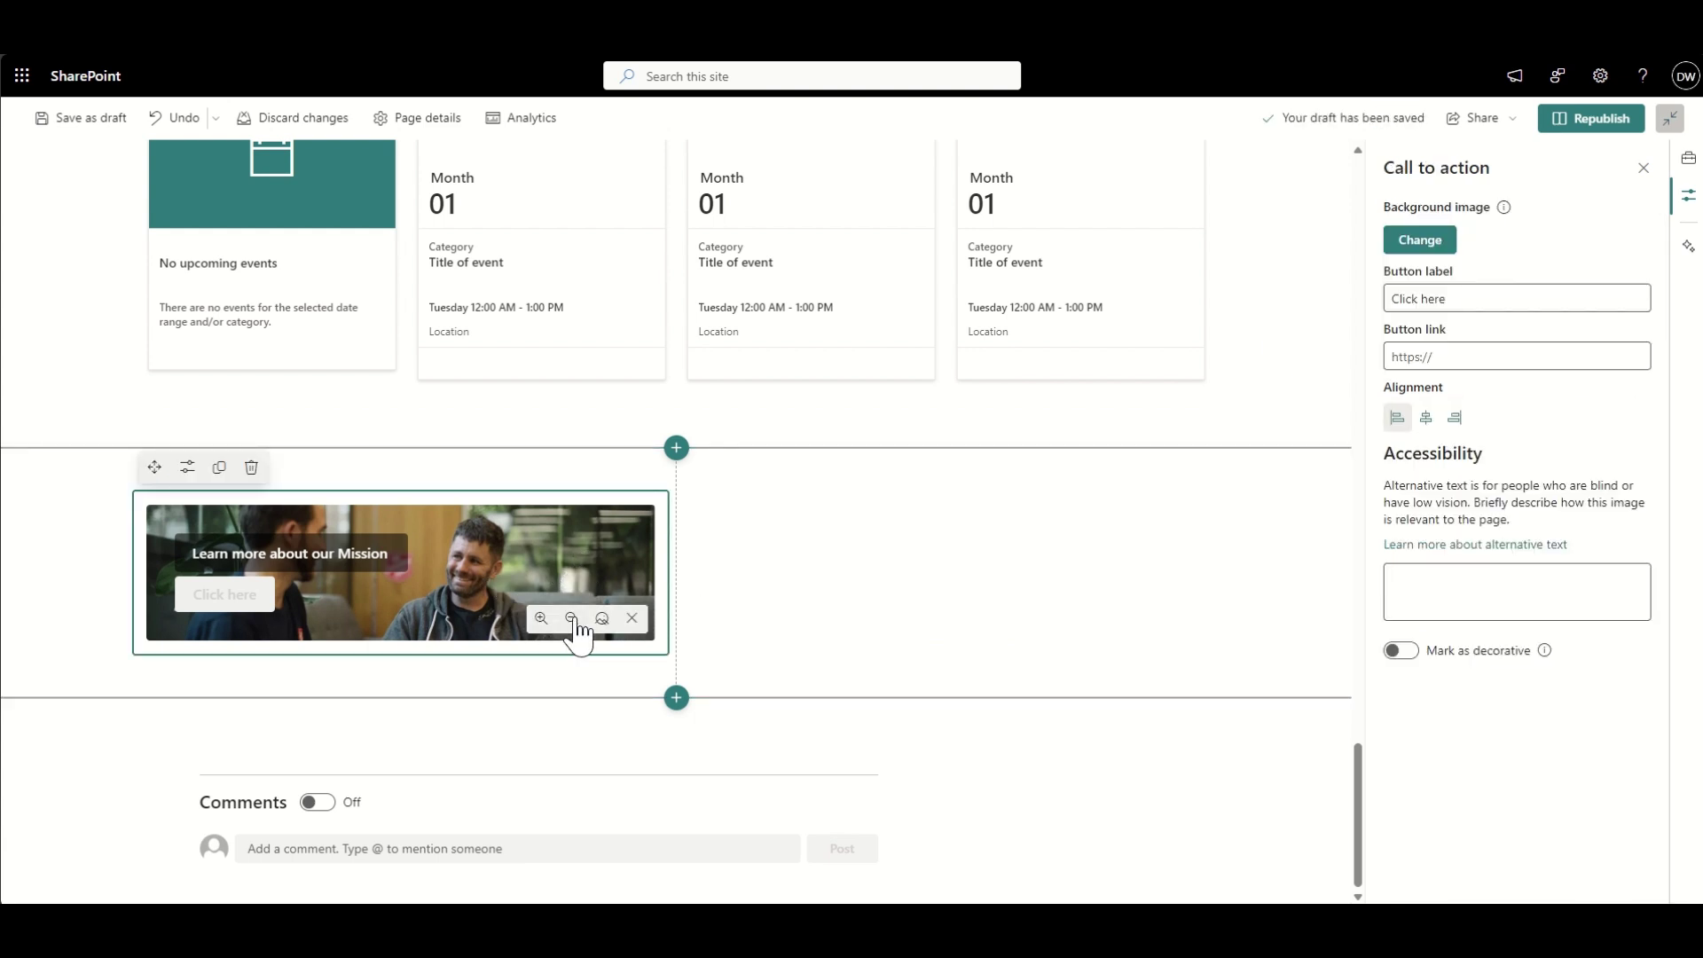
click(600, 621)
drag(417, 545, 318, 584)
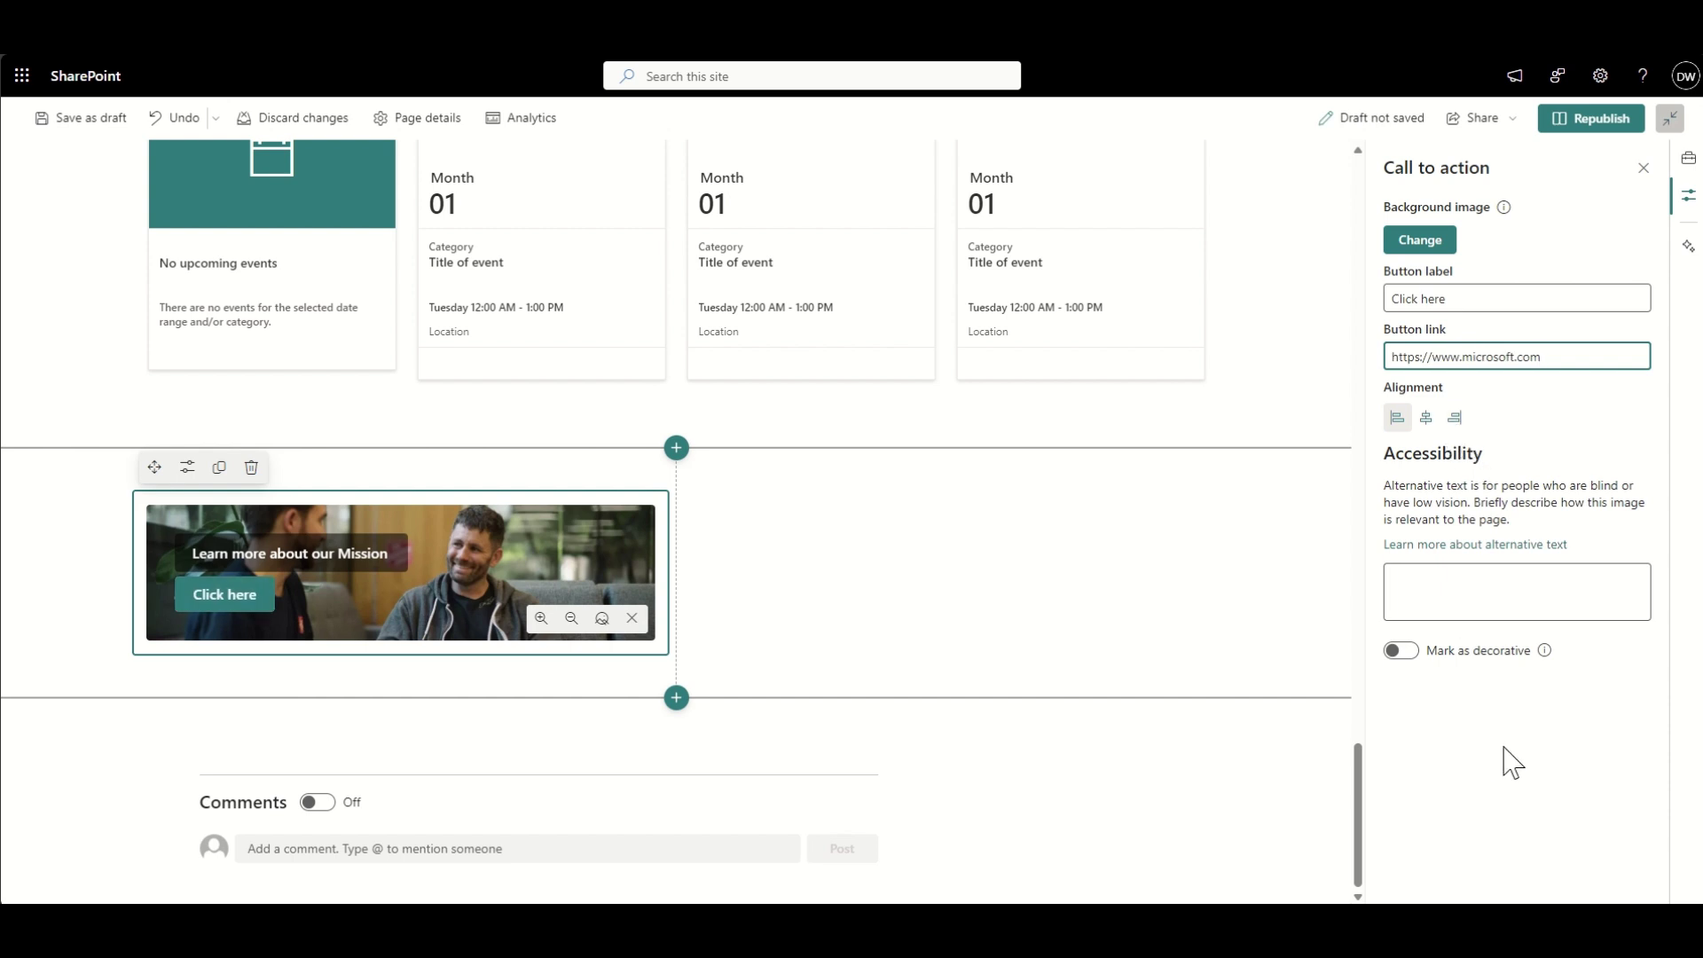
Duplicate the call to action into the second column and change the copy's text to "Refer a volunteer"
click(219, 466)
drag(159, 660, 816, 550)
text(Refer a volunteer)
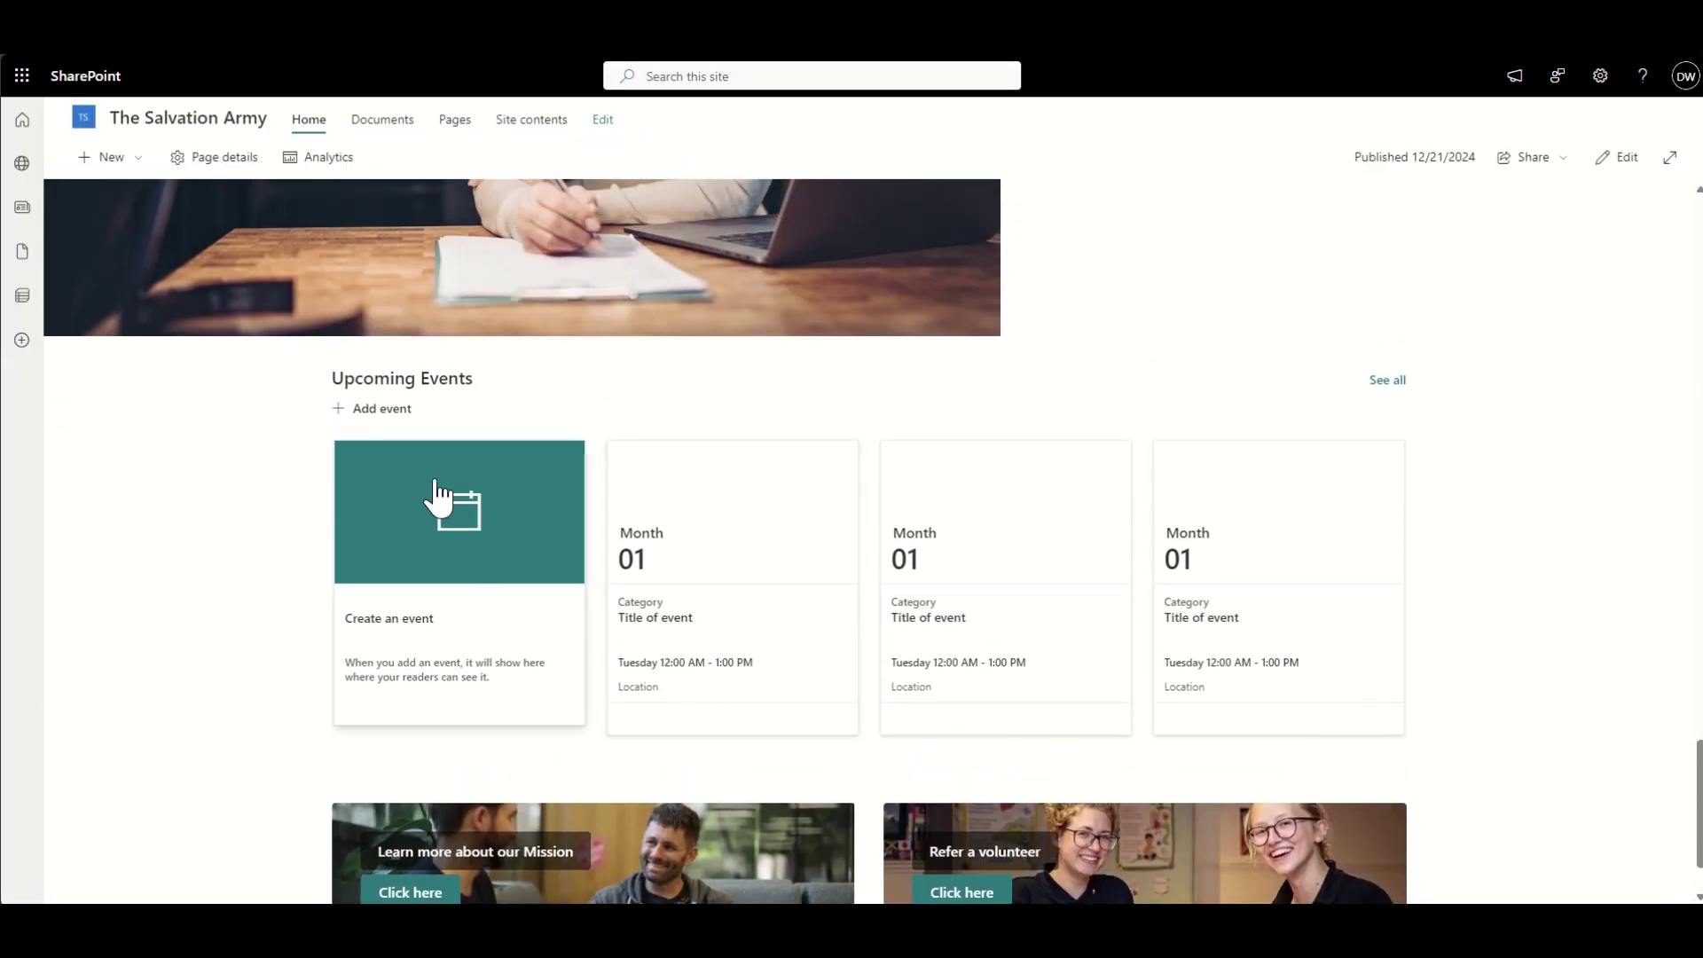
Create an all-day event titled "SharePoint Training" on Tue, Feb 4, 2025
click(407, 460)
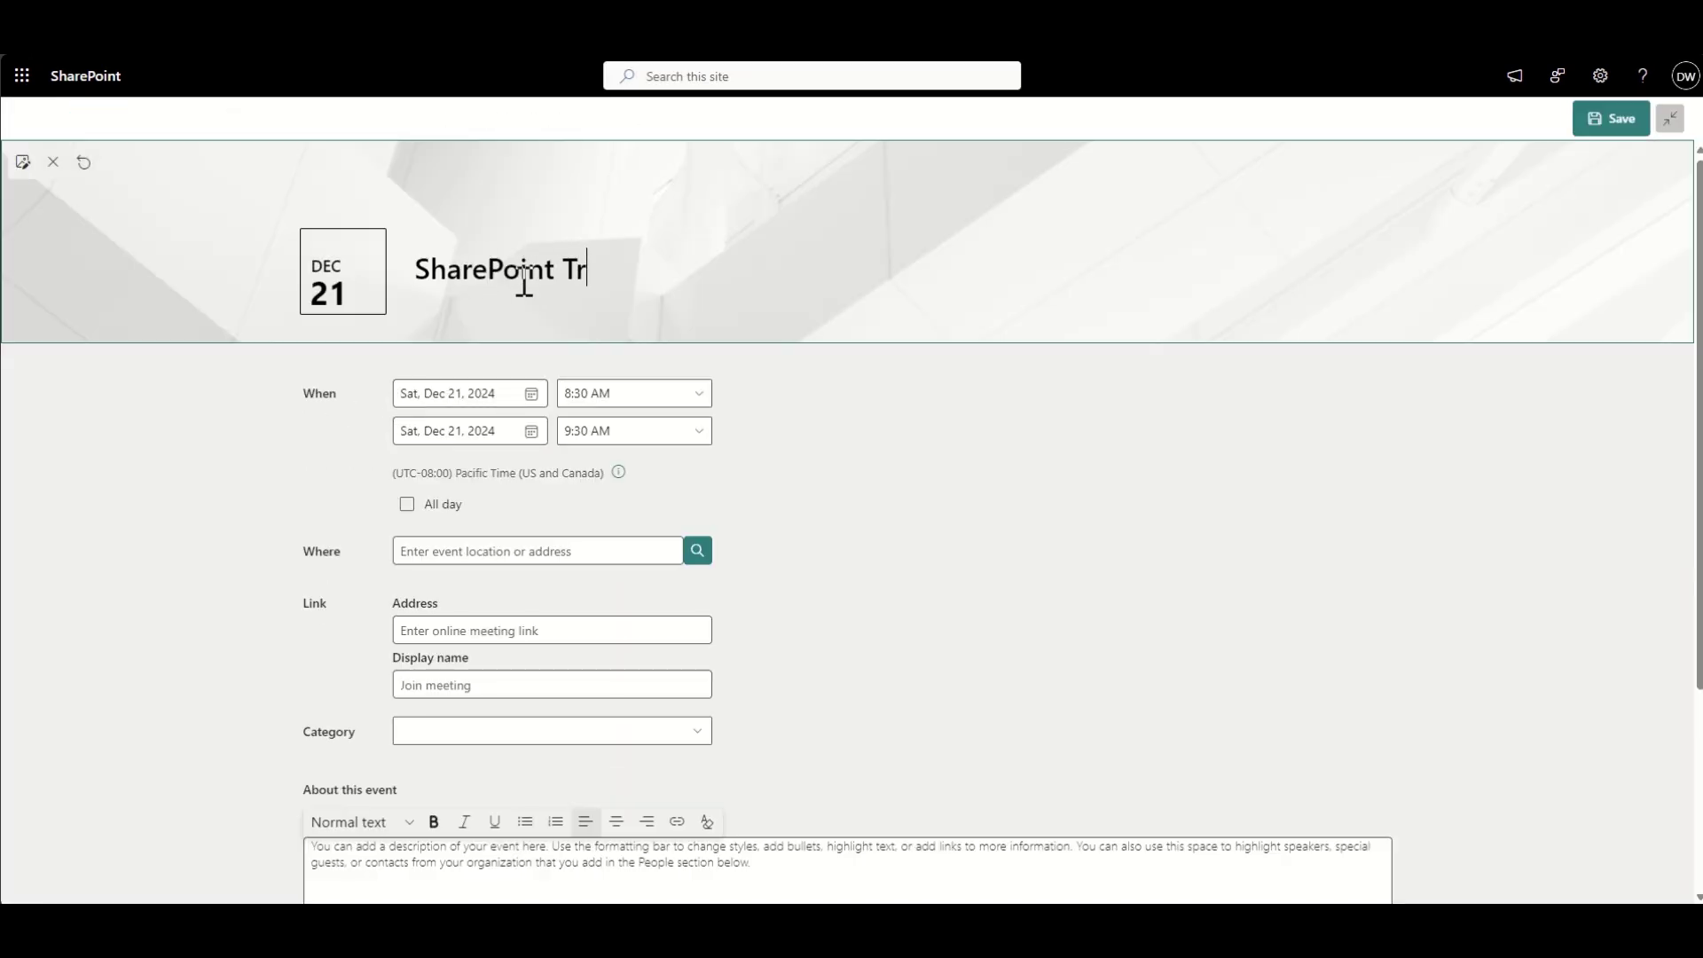
click(531, 393)
click(762, 431)
click(665, 464)
click(465, 511)
click(437, 505)
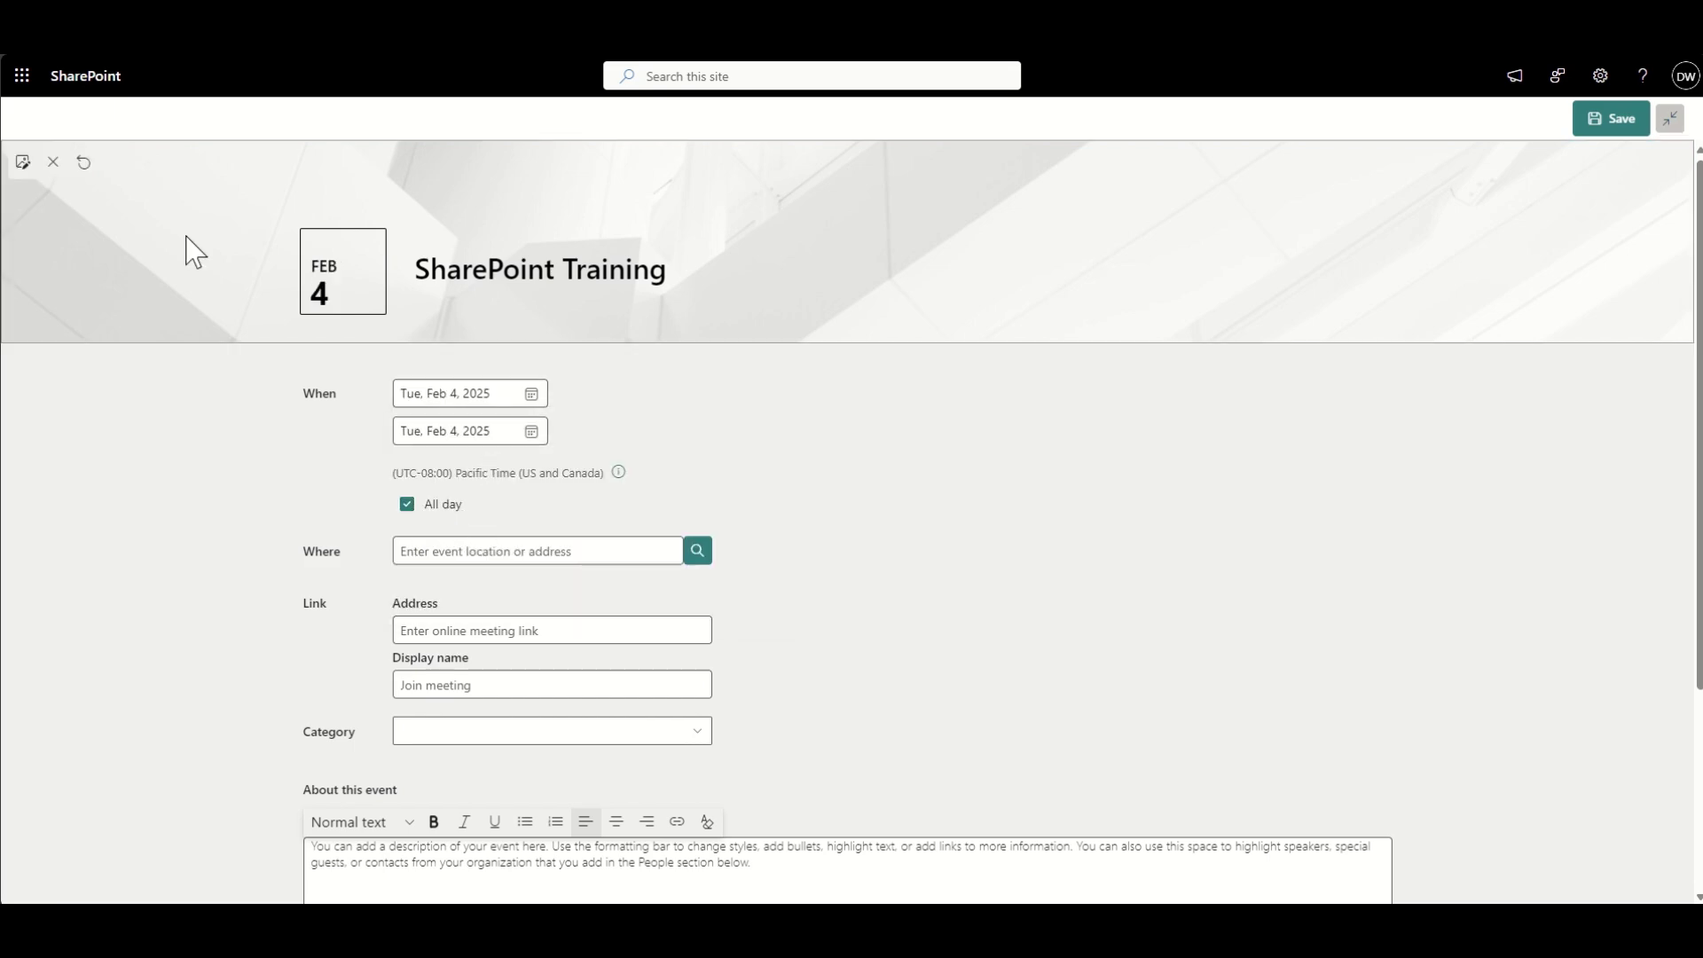
Search the stock images for "computer" and insert a result as the event's banner image
click(25, 163)
click(228, 250)
text(computer)
scroll(975, 665, down, 8)
click(984, 656)
click(1508, 881)
Set the event's location to London, England
scroll(993, 461, down, 2)
click(579, 377)
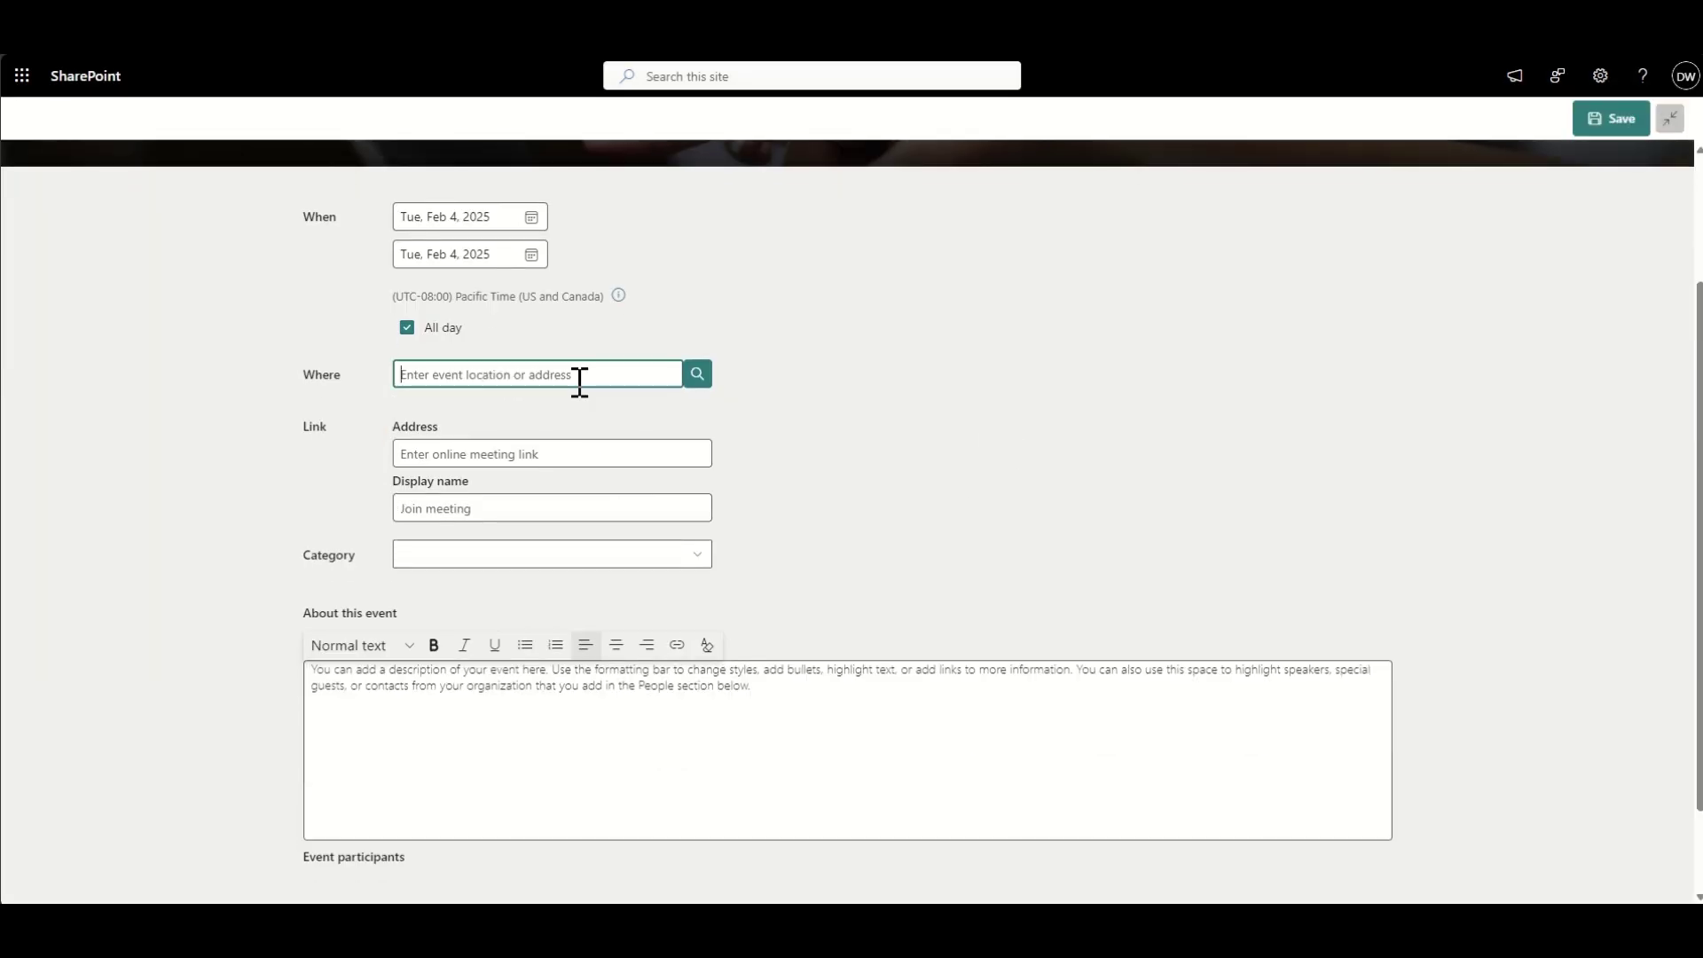
text(London)
click(577, 418)
Enter "This is some text" as the event description and add a colleague as an event participant
scroll(730, 487, down, 1)
click(680, 617)
text(This is some text)
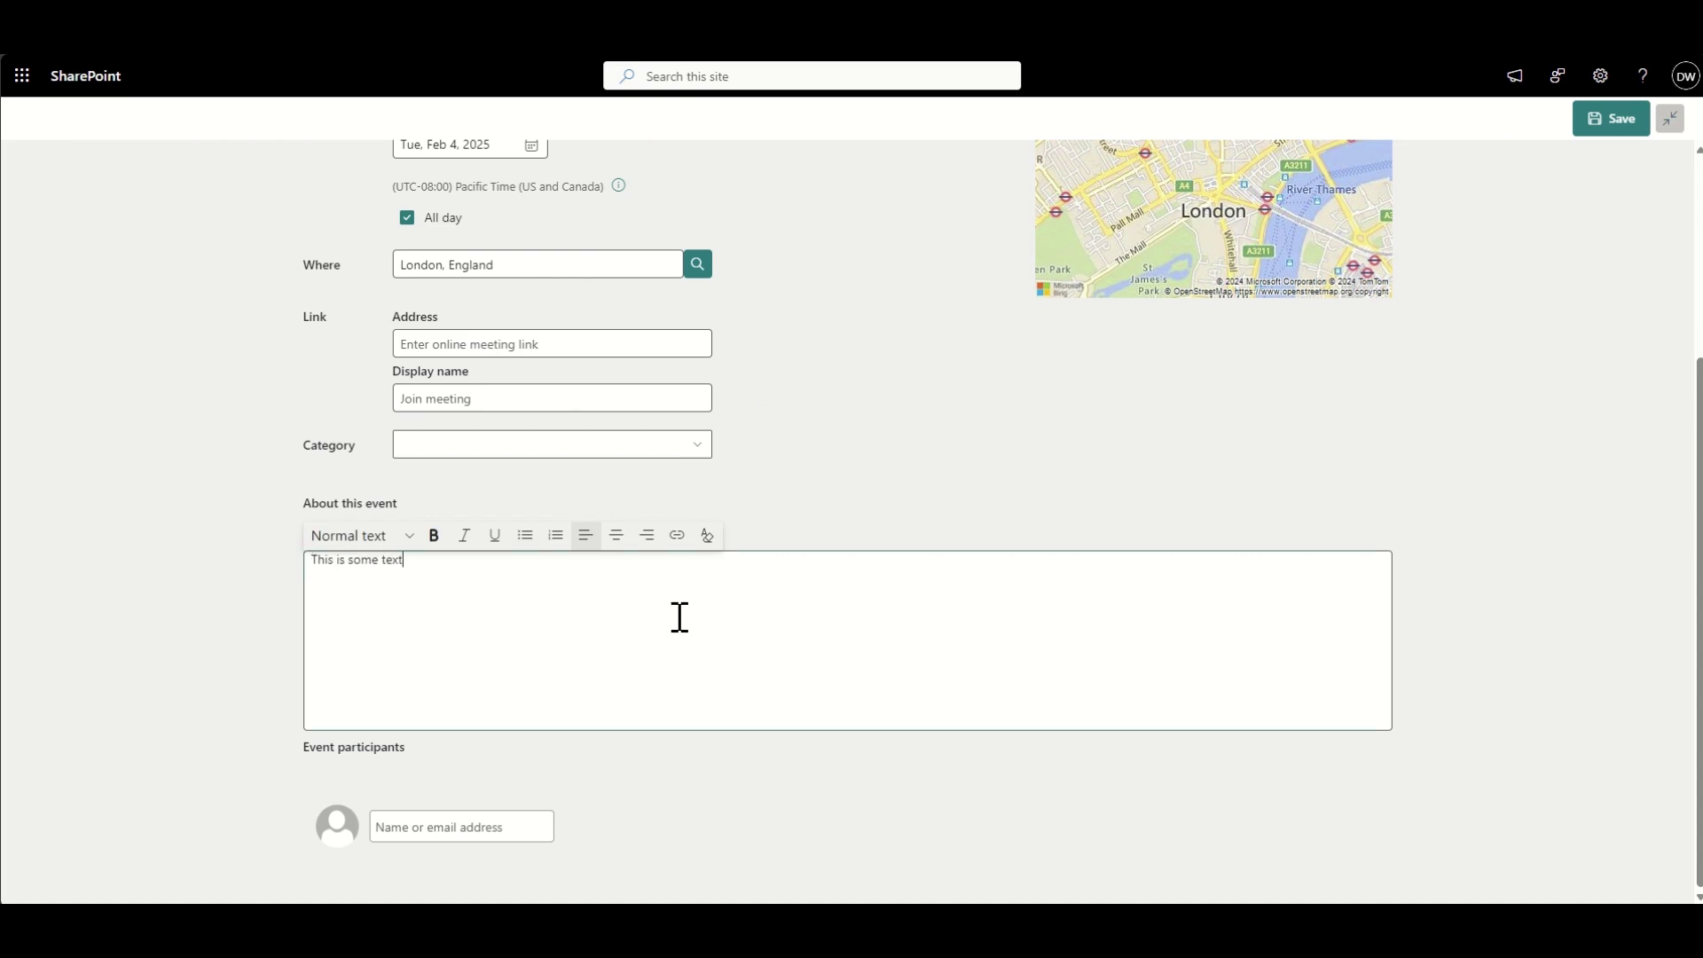
click(498, 826)
text(dougie)
click(521, 760)
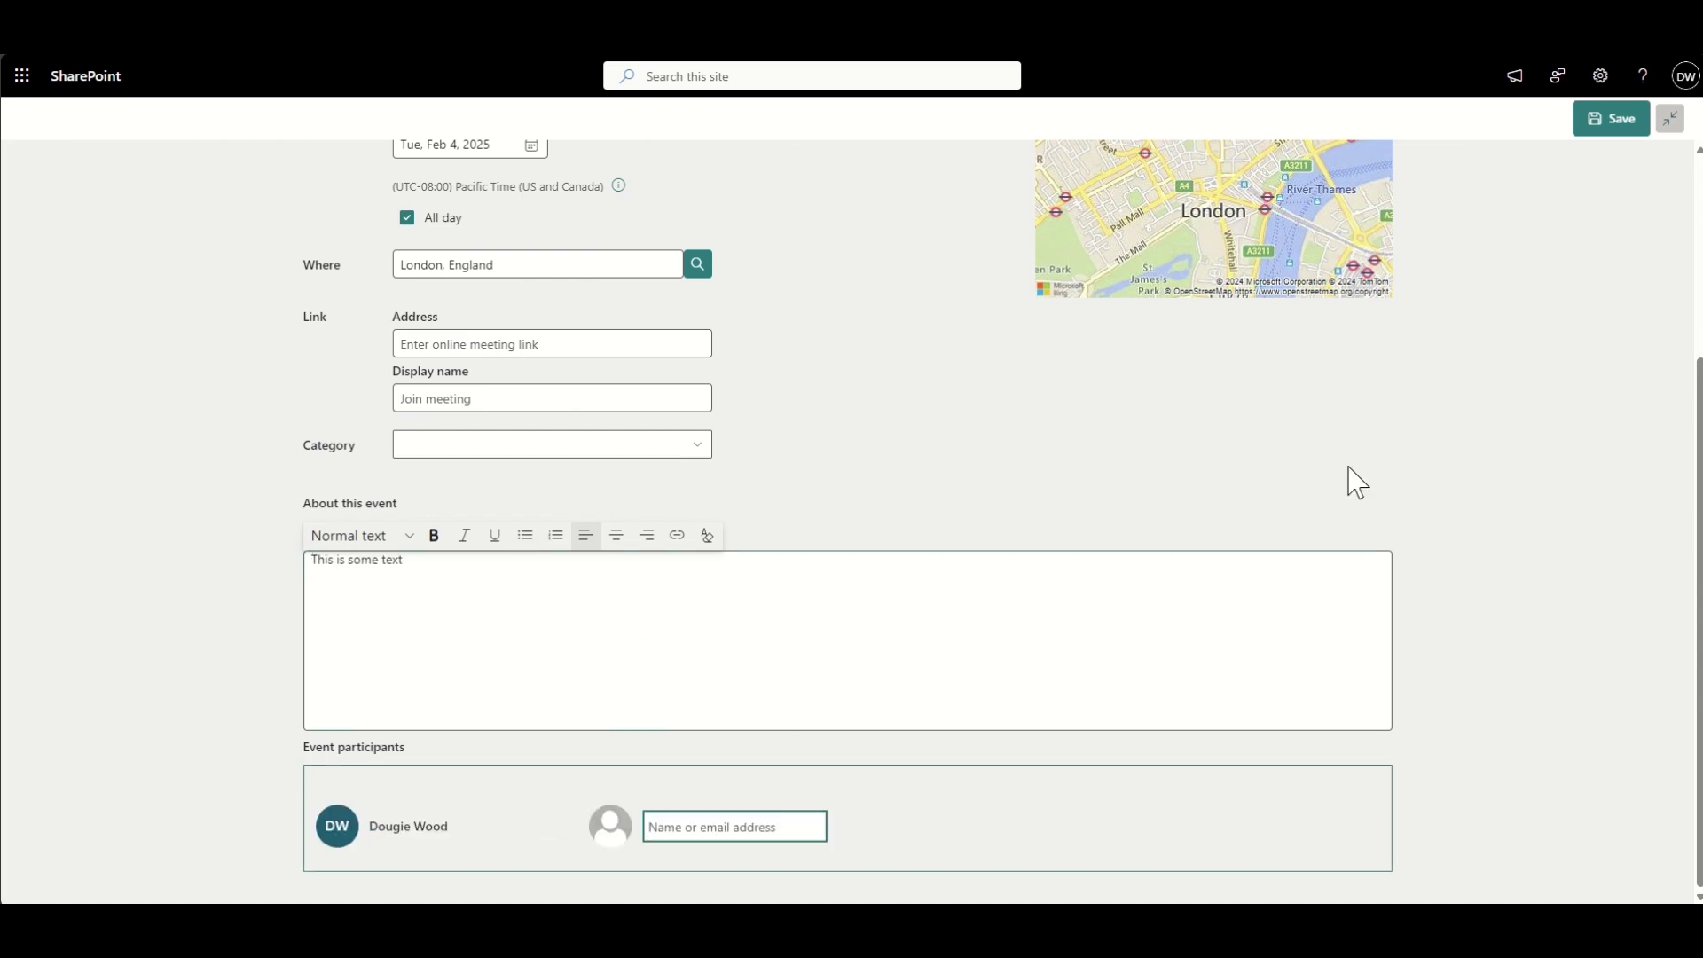
Save the SharePoint Training event and return to the site's home page
scroll(1653, 440, up, 4)
click(1613, 120)
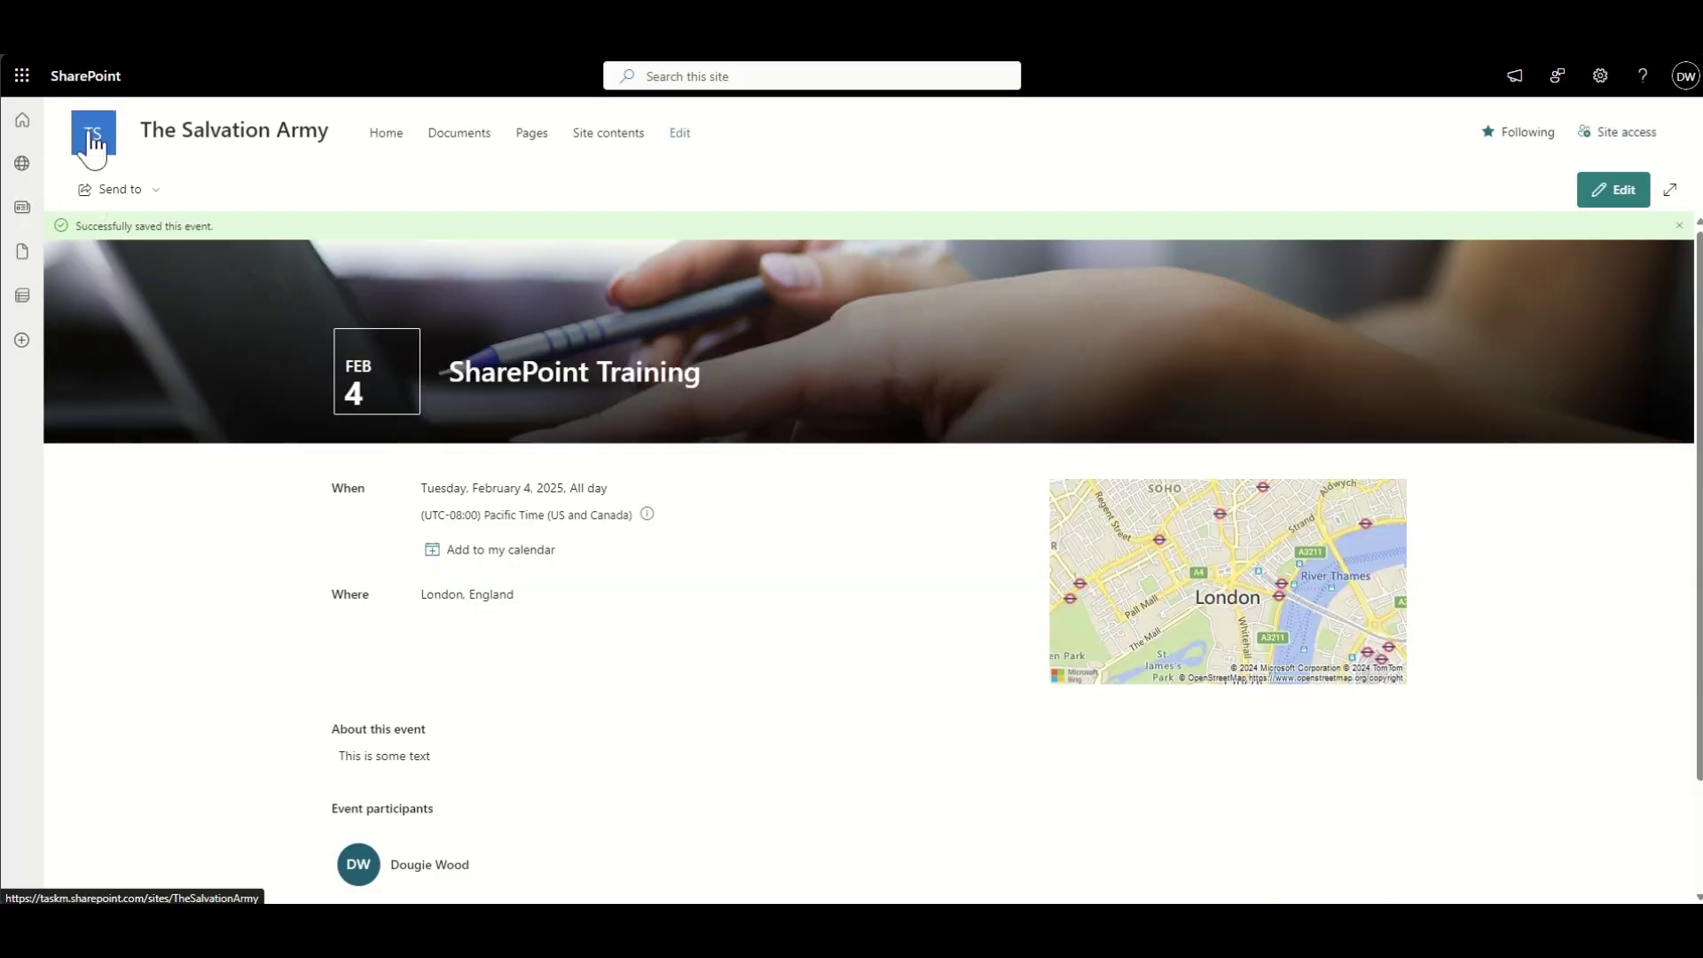
click(93, 132)
Create an event titled "Health and Safety Training" on Wed, Feb 12, 2025, from 9:30 AM to 12:00 PM
scroll(409, 398, down, 15)
click(391, 307)
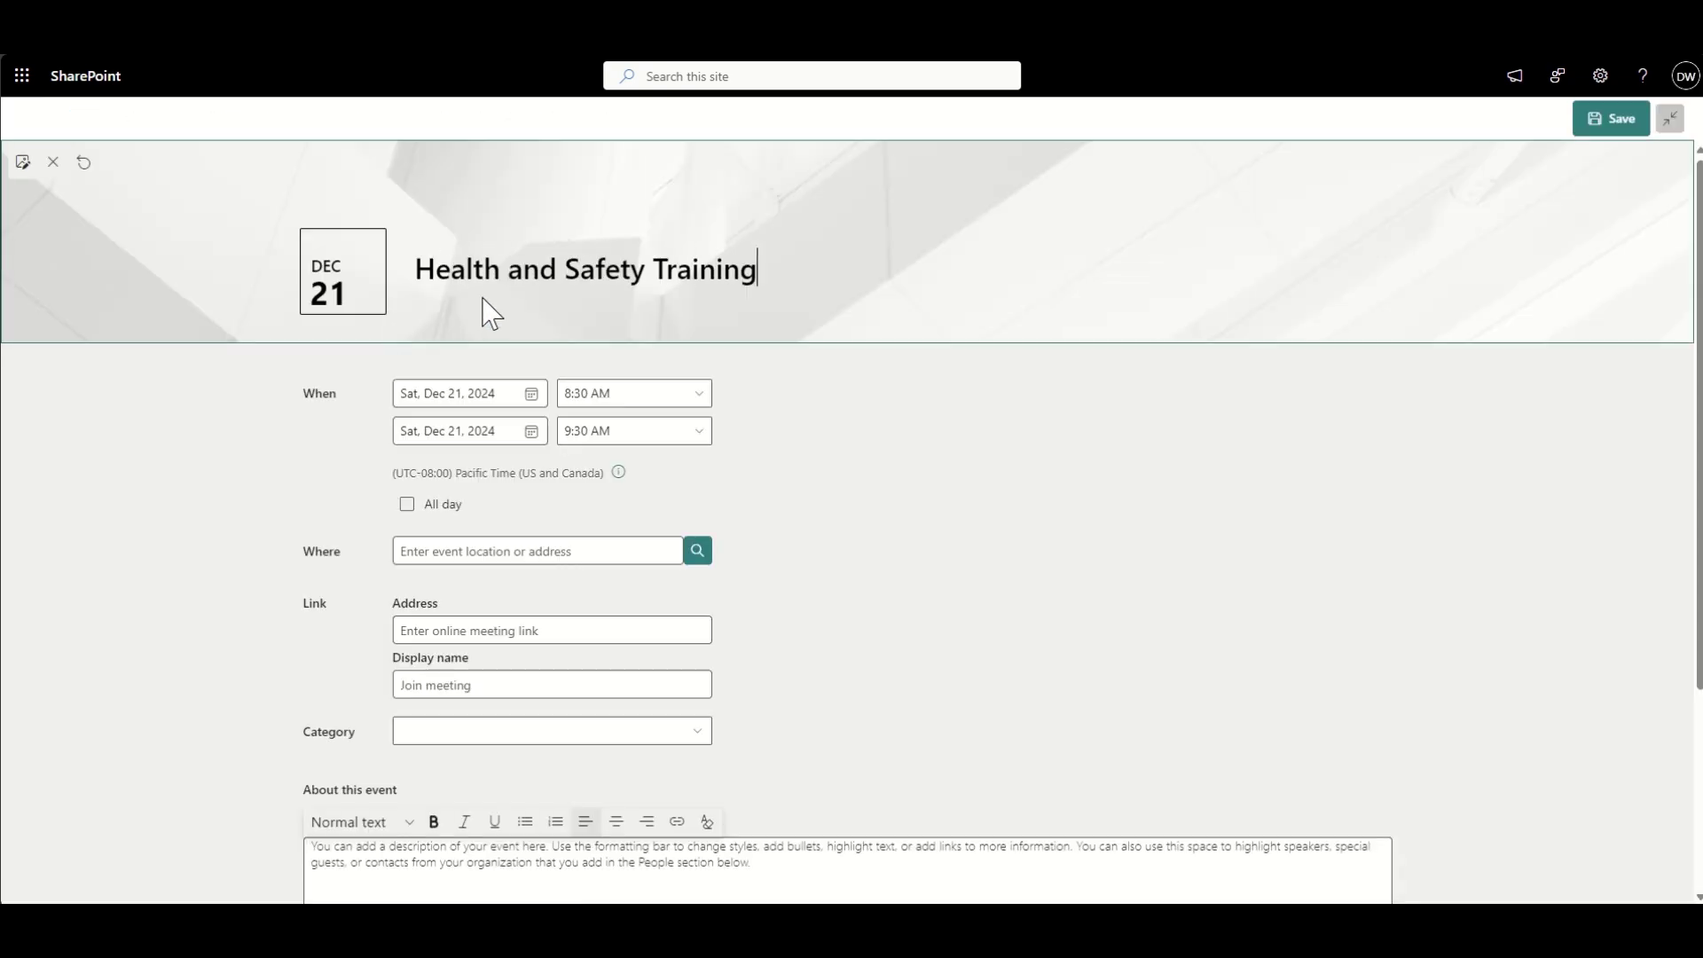
click(497, 392)
click(763, 431)
click(665, 464)
click(490, 537)
click(634, 431)
click(637, 814)
click(634, 393)
click(616, 650)
Insert a stock image found with "Training" as the event's banner, save the event and return to the home page
mouse_move(115, 224)
click(23, 161)
click(228, 246)
text(Training)
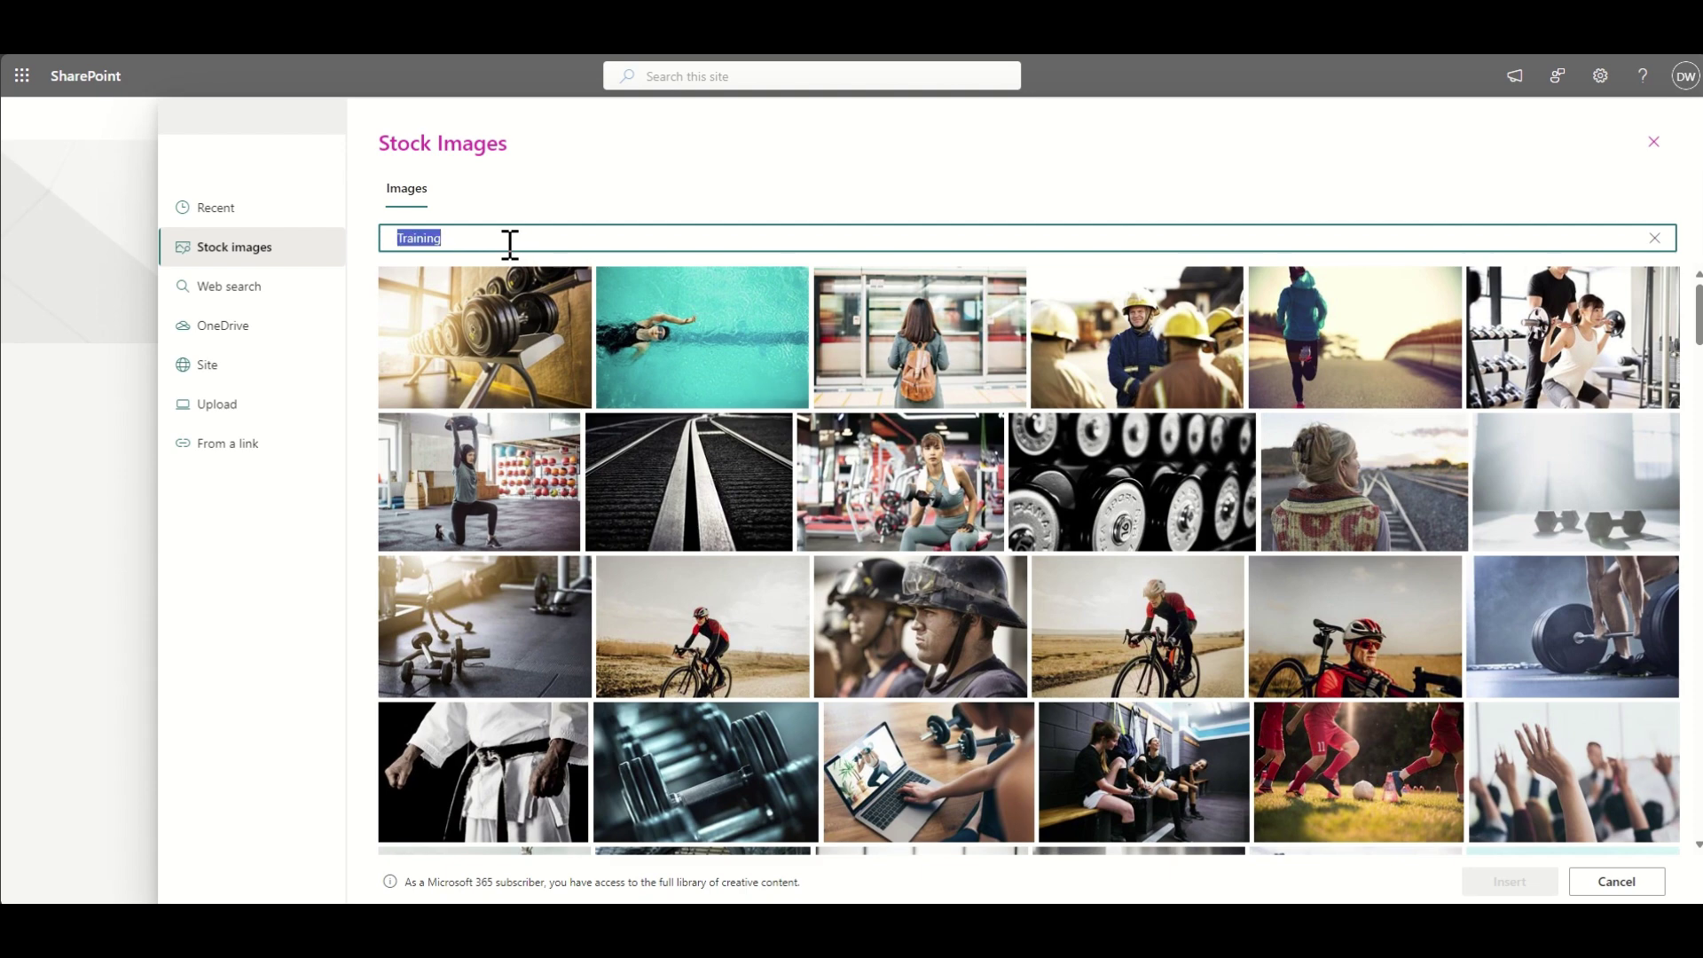
click(1366, 853)
click(1509, 880)
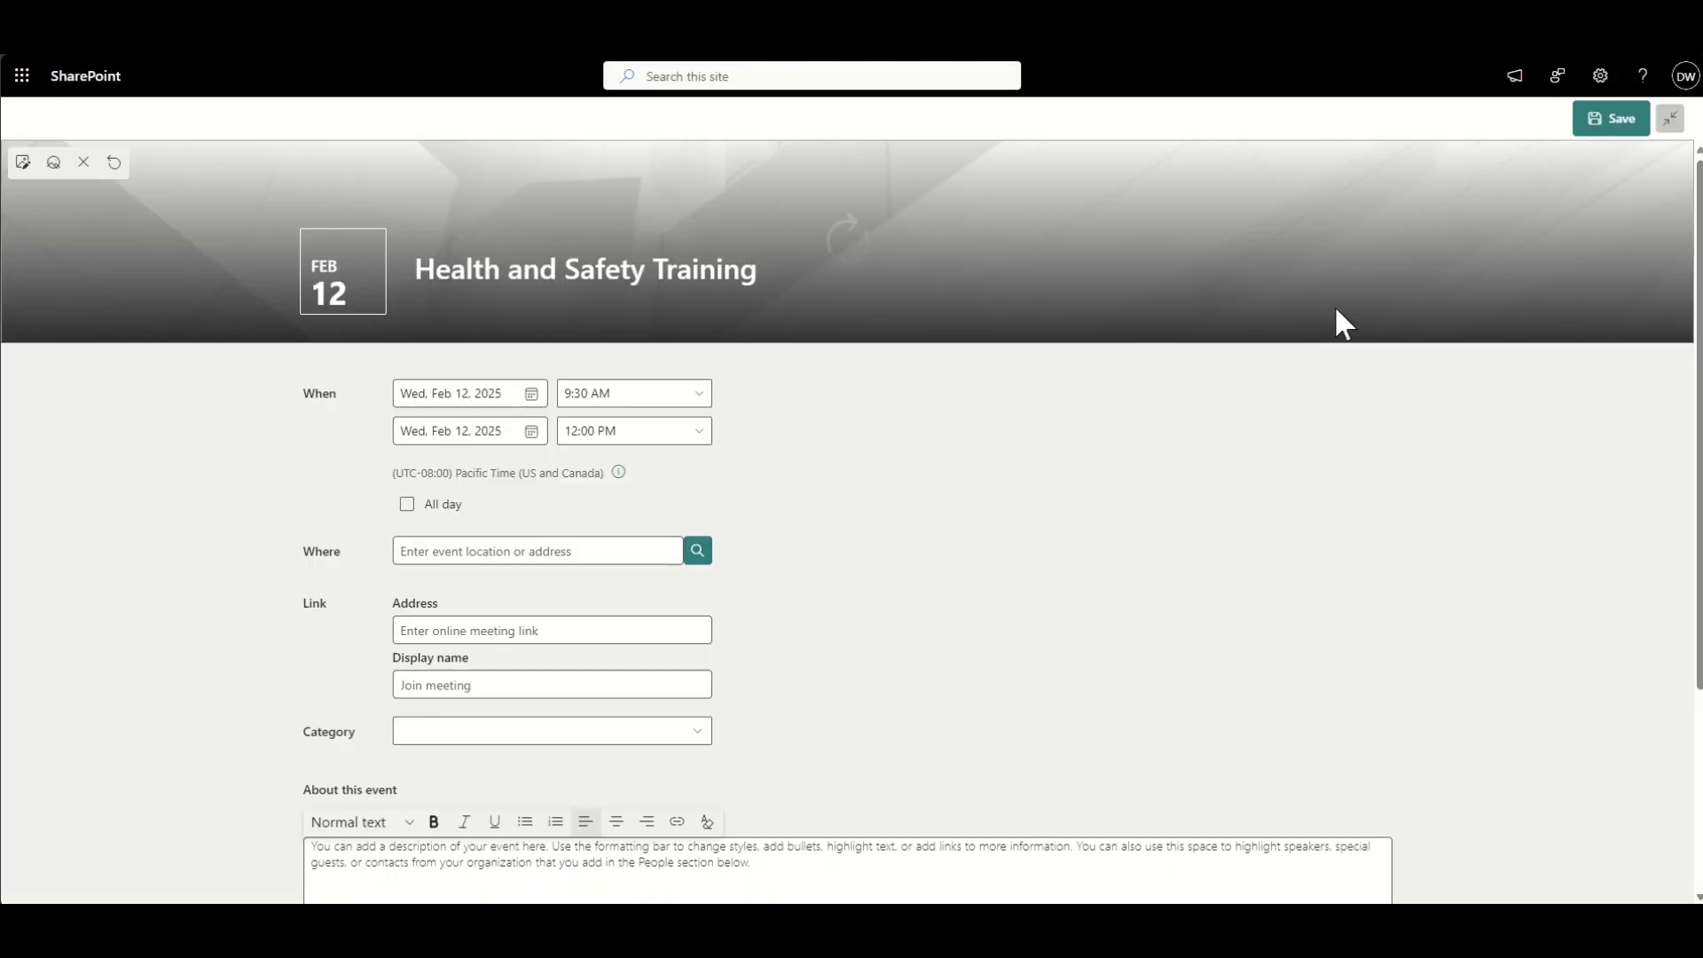
click(1632, 117)
click(109, 124)
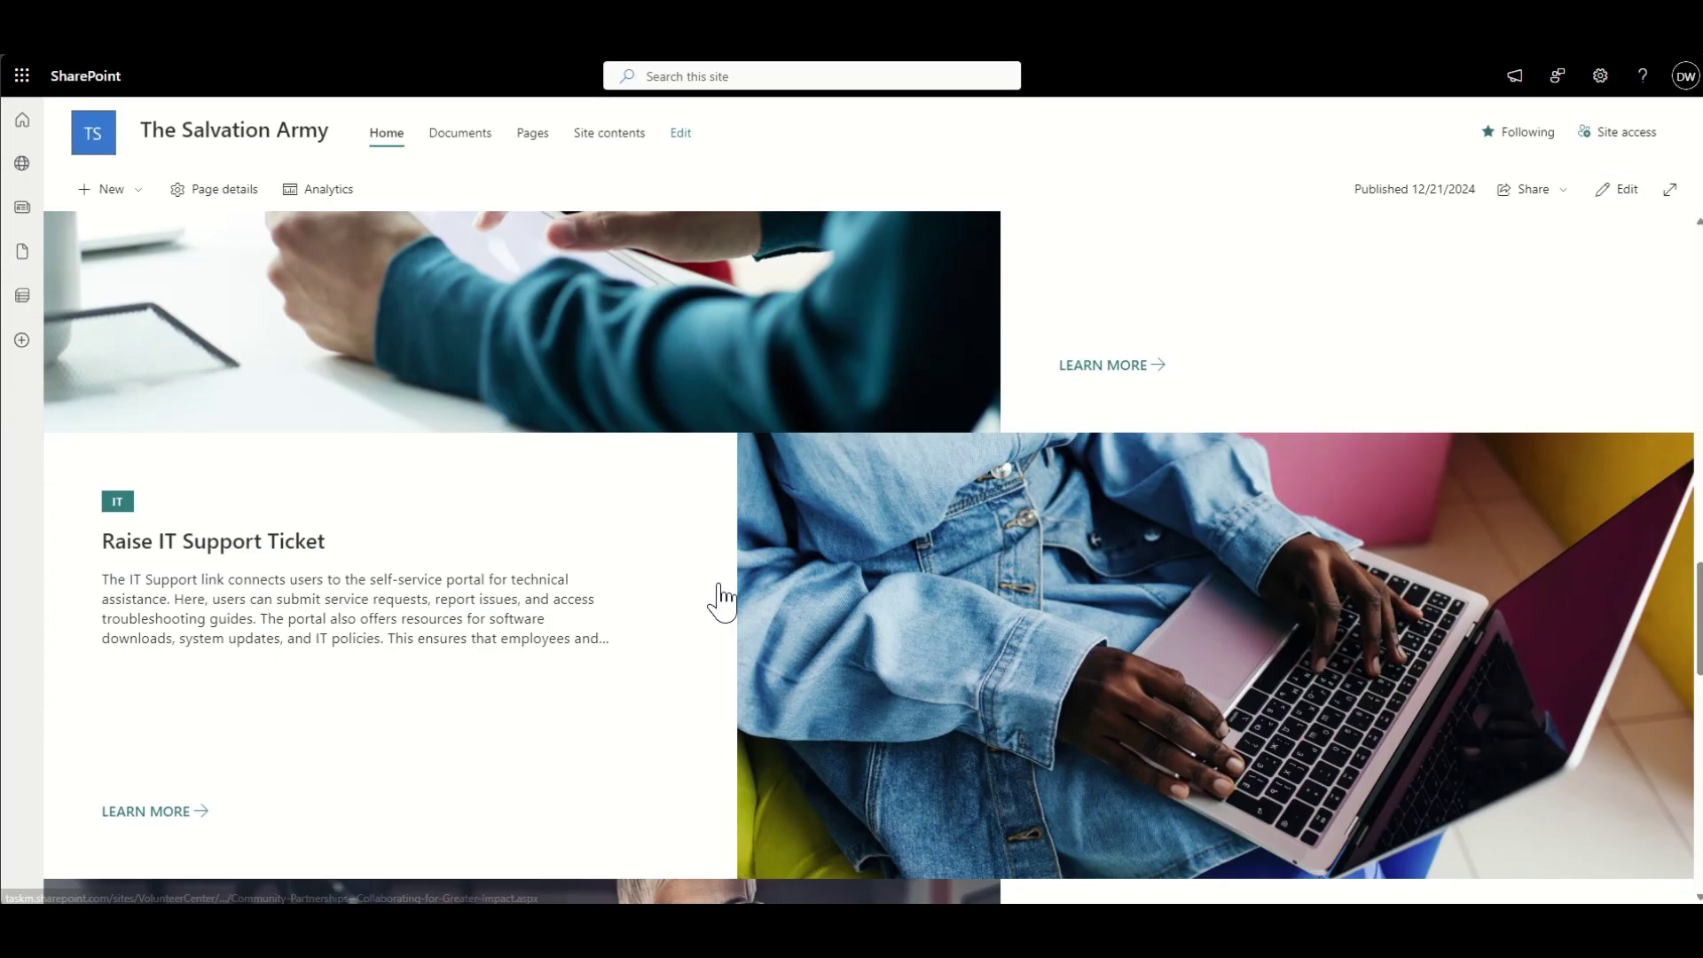
Add and save a "Charity Fun Run" event with a banner image from a stock search for "marathon"
scroll(715, 597, down, 10)
click(395, 307)
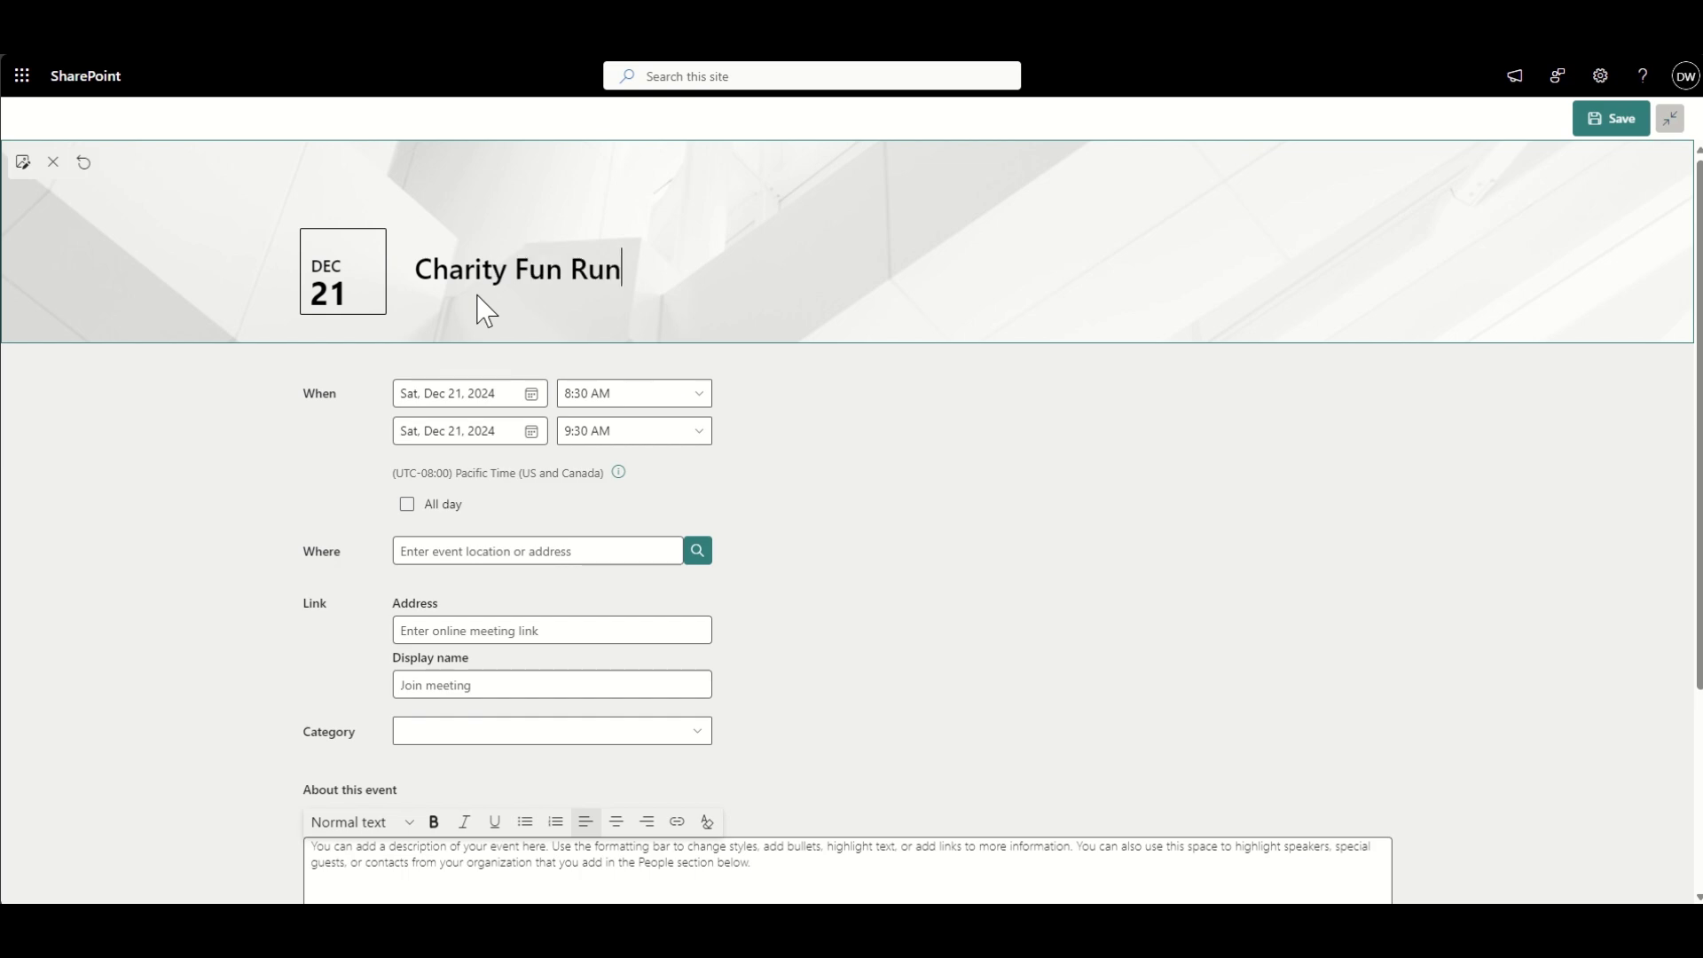
click(23, 161)
click(286, 256)
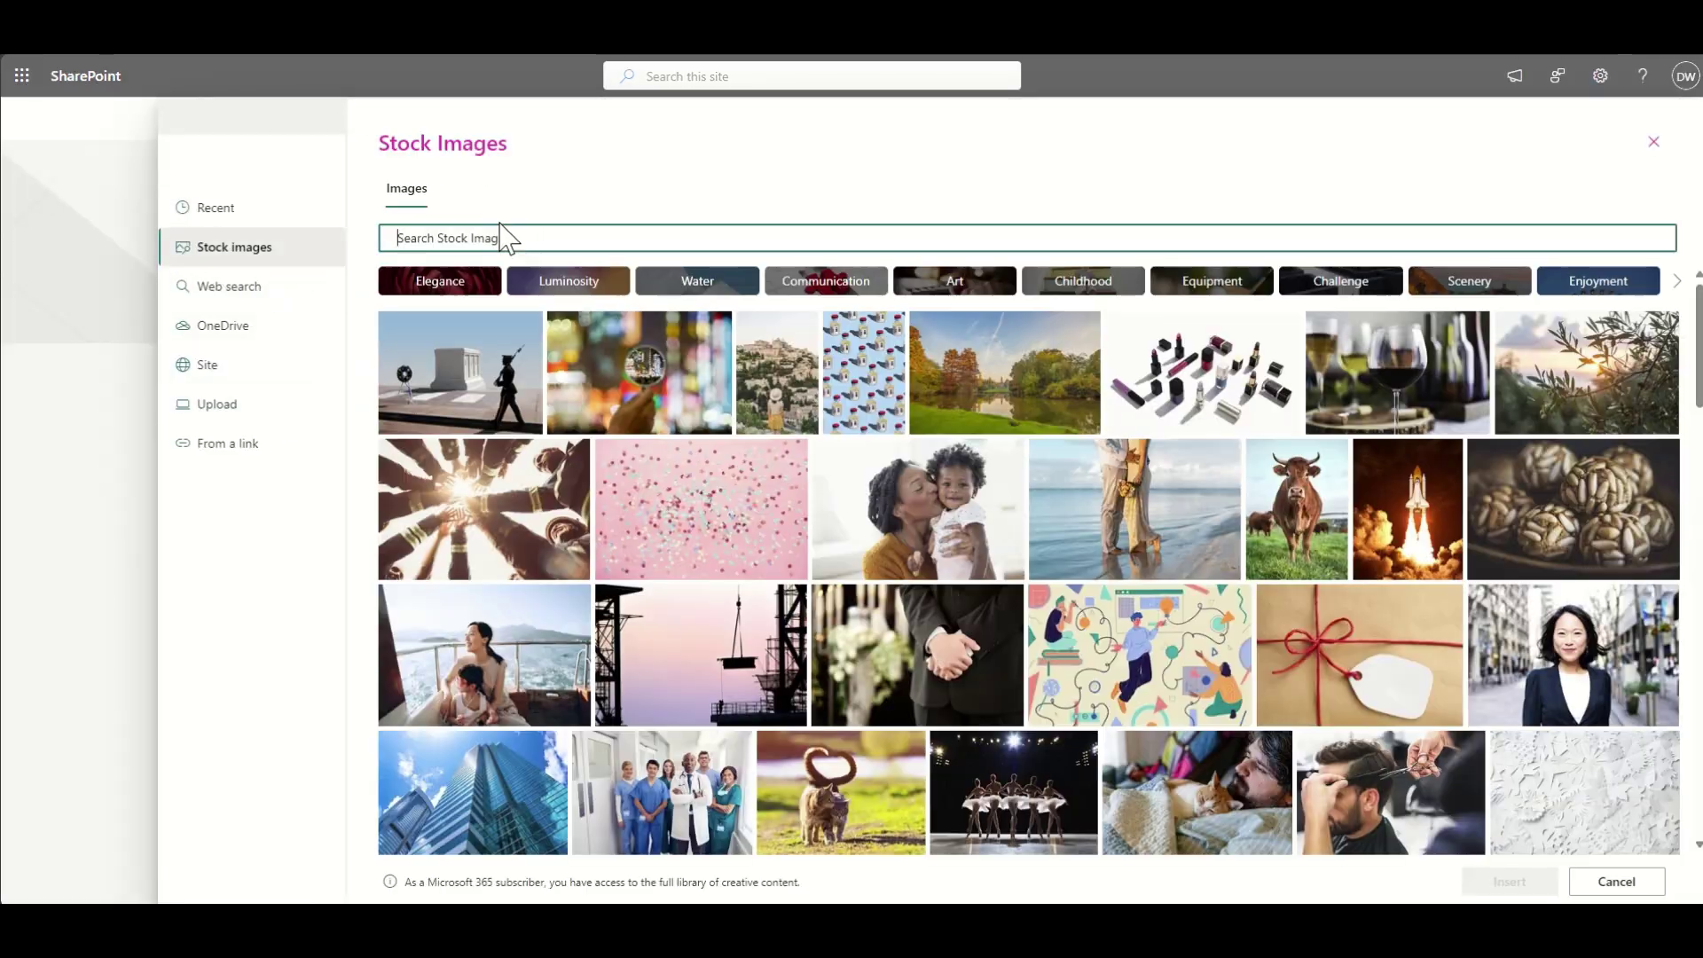
text(marathon)
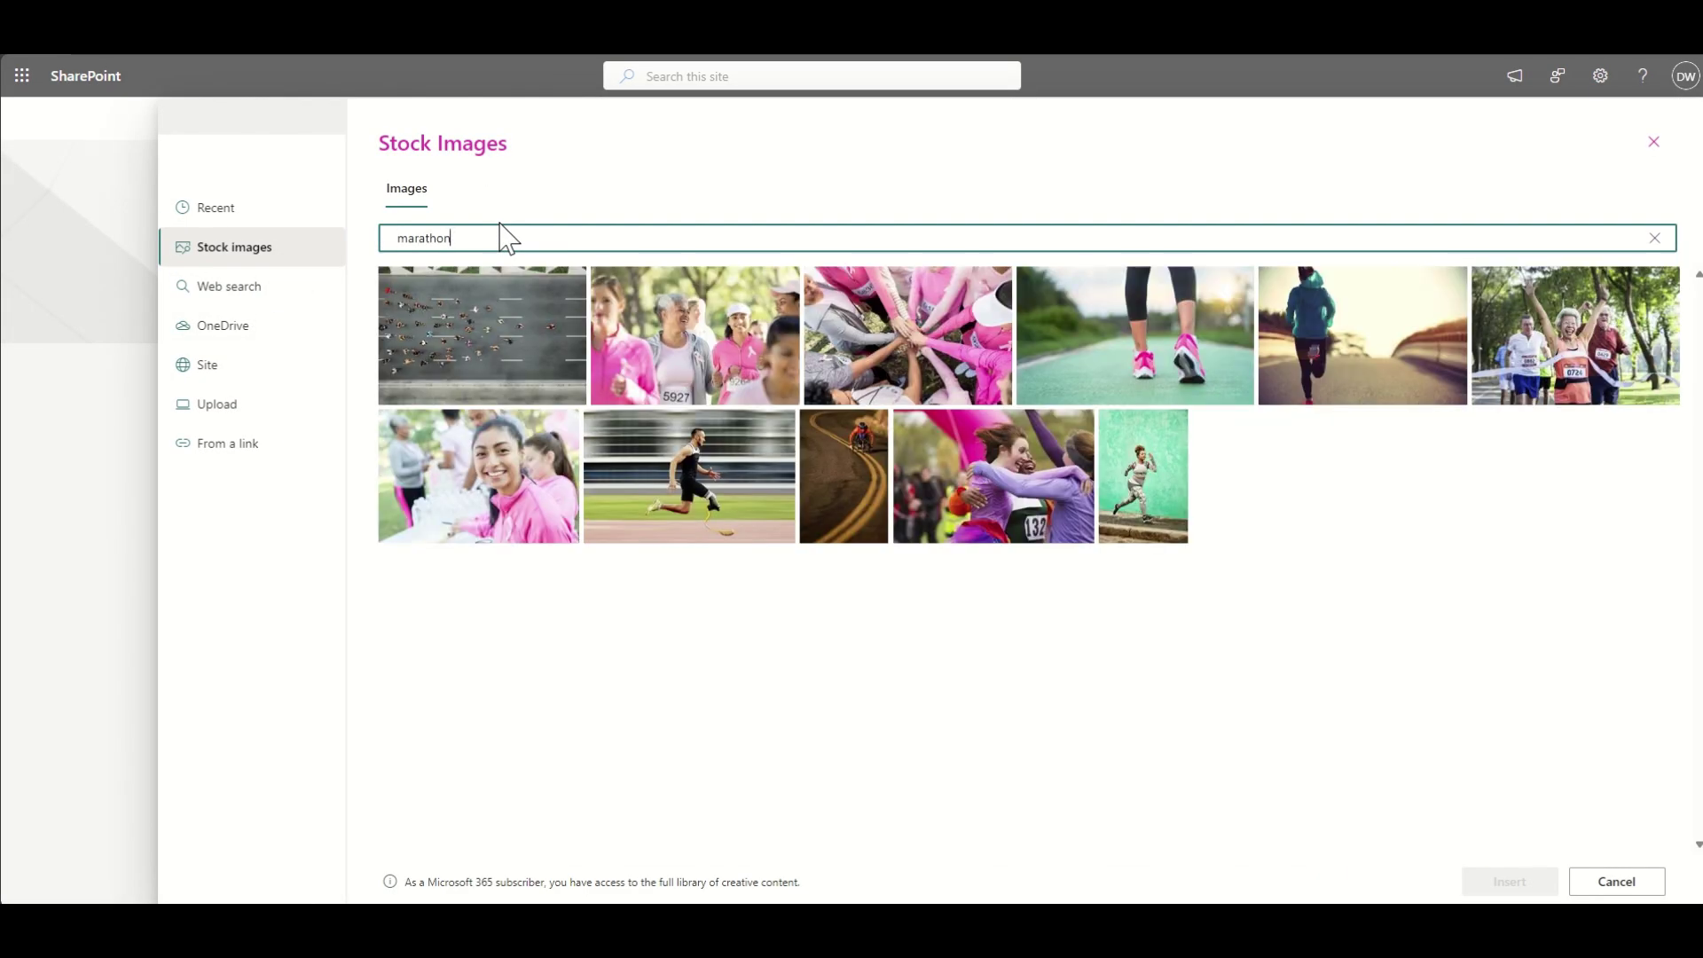
click(1069, 524)
click(1510, 881)
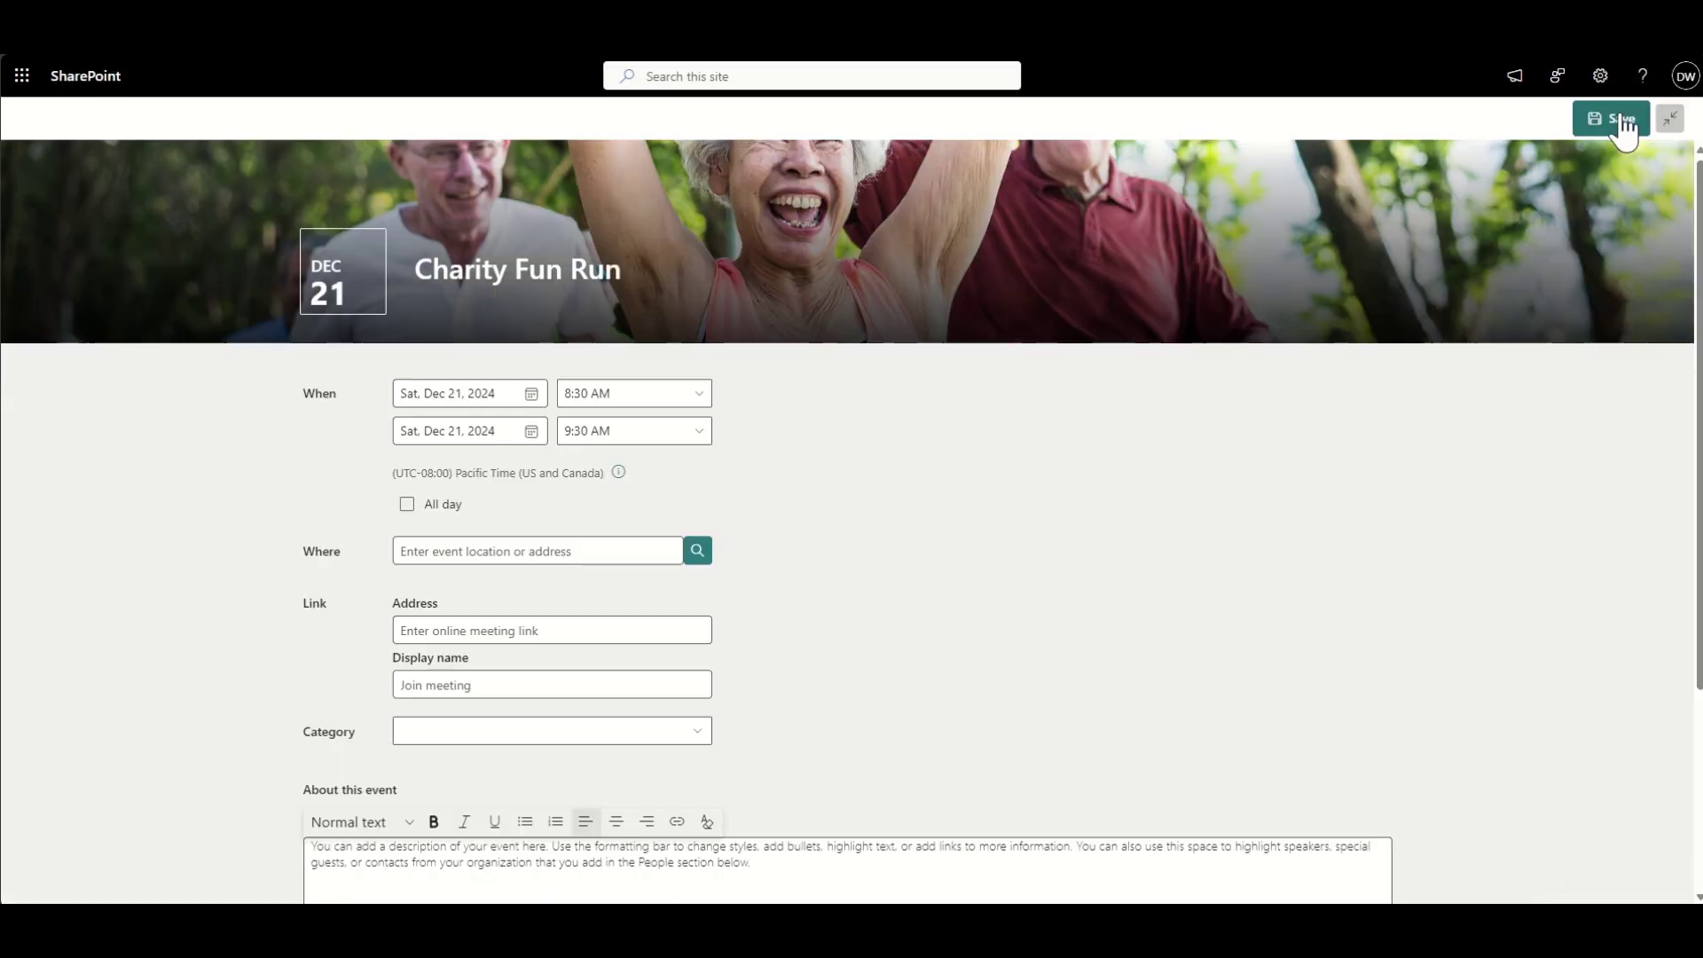
click(1616, 119)
click(96, 153)
Start a "Christmas Party" event and insert a banner image from a stock search for "christmas"
scroll(279, 740, down, 15)
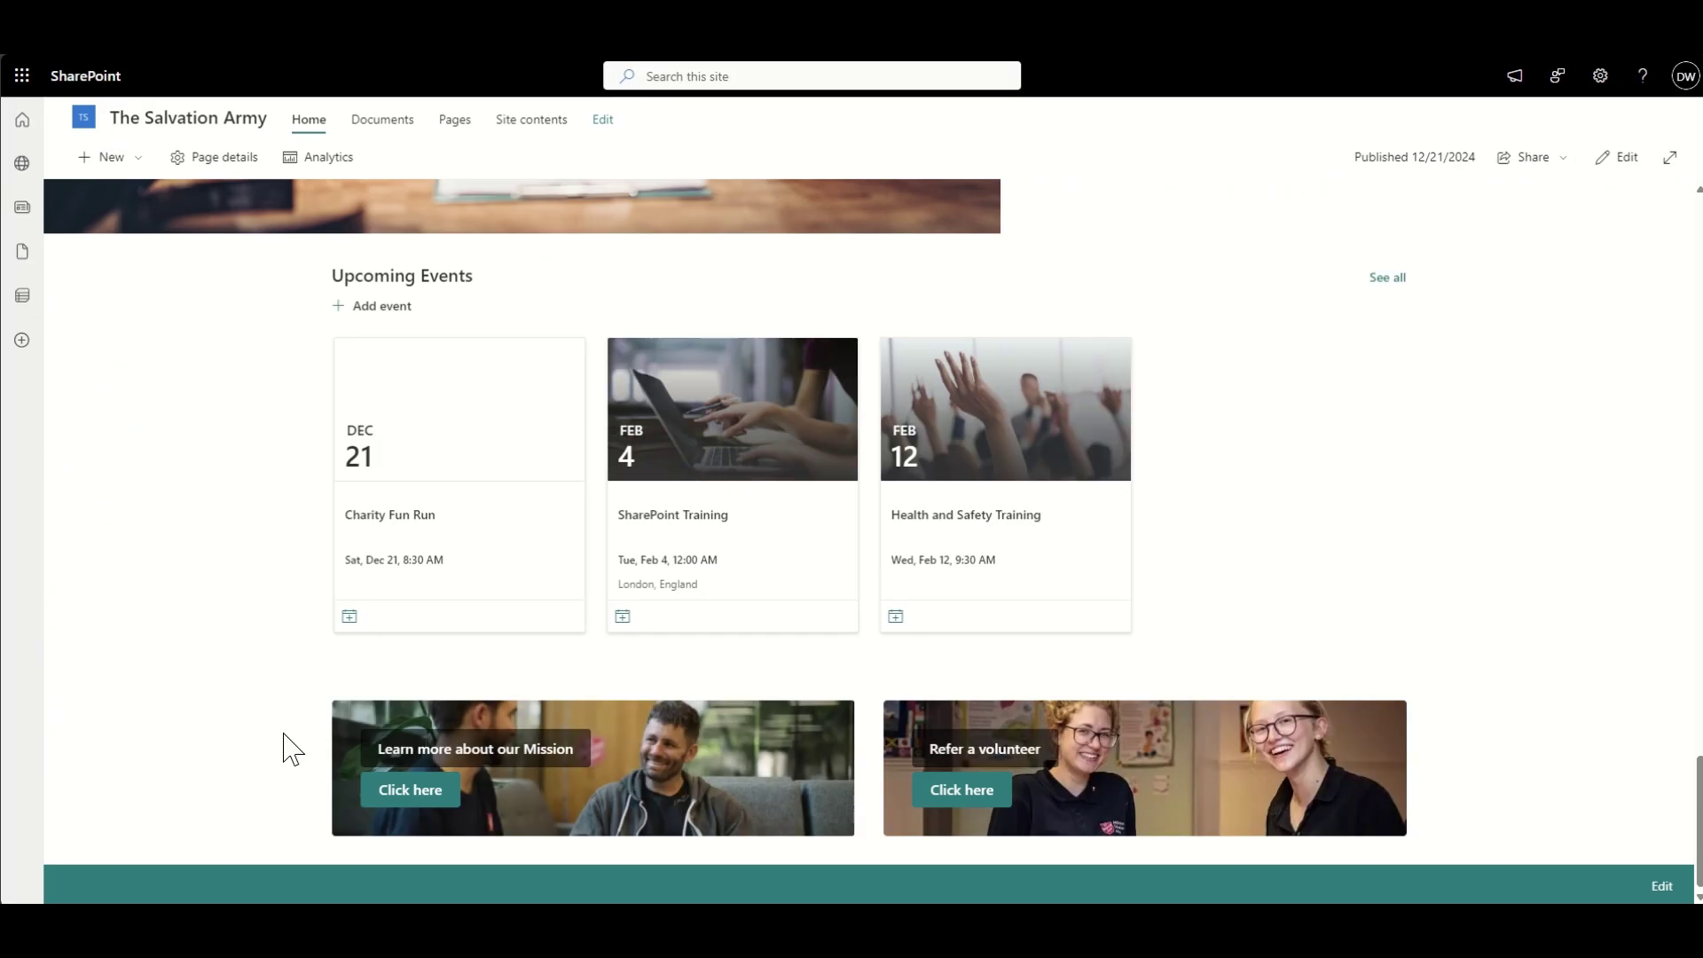
click(332, 395)
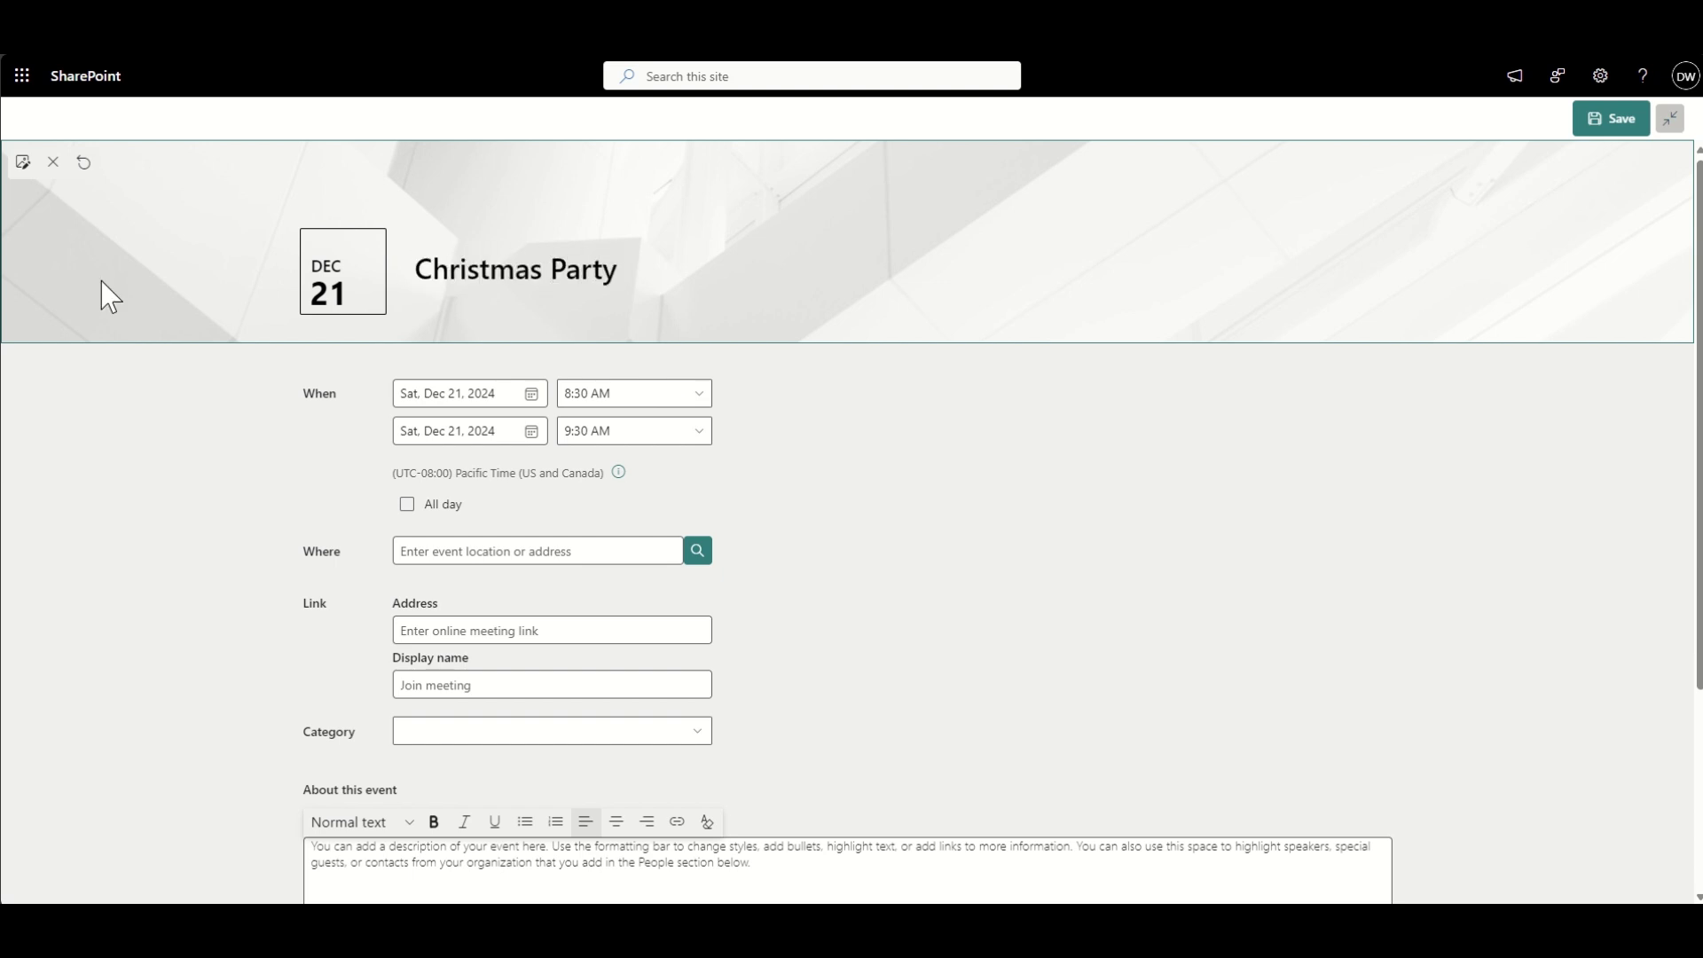
click(23, 162)
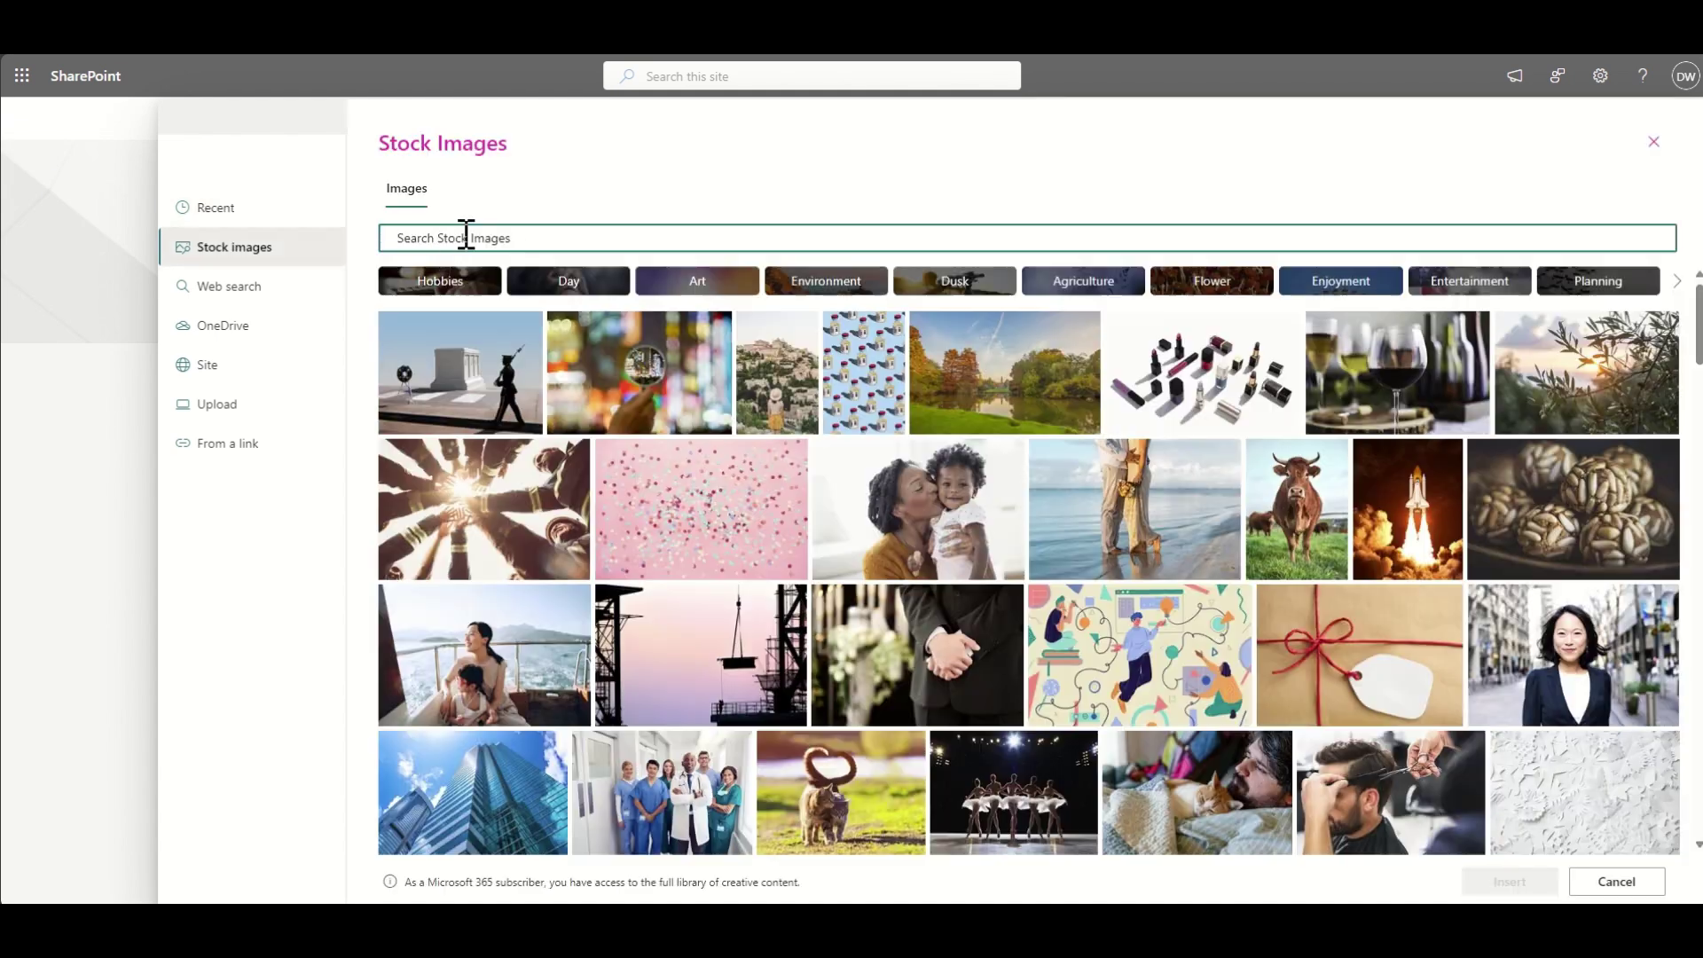
click(466, 235)
text(christmas)
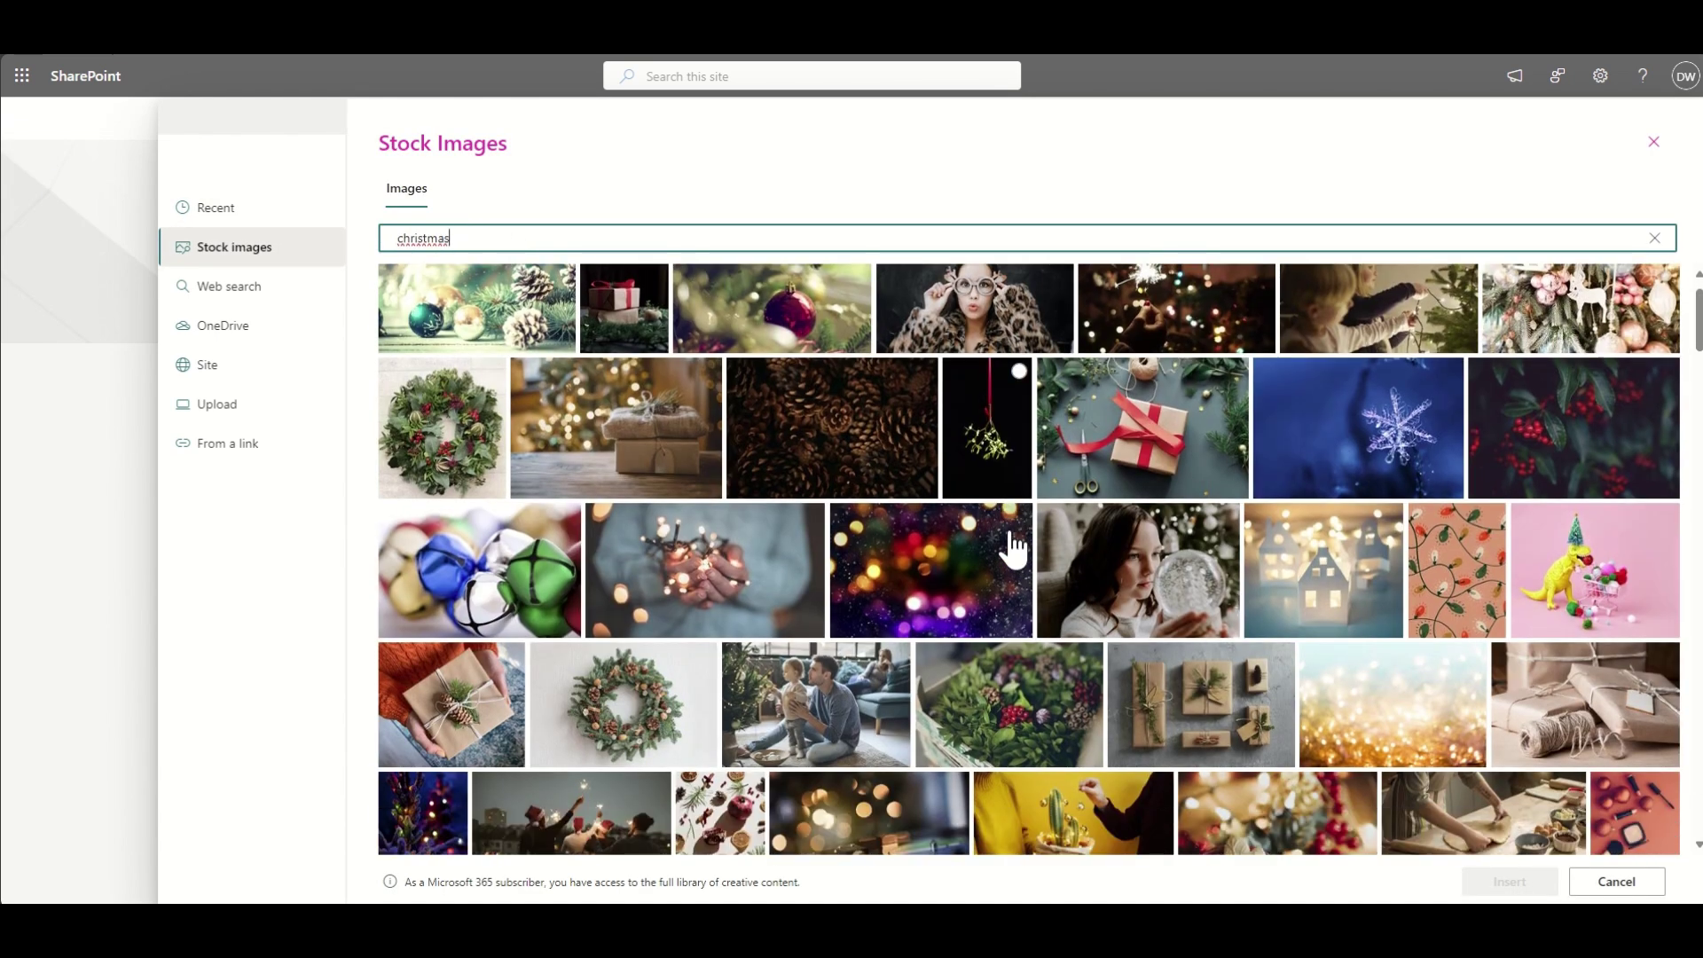
scroll(1011, 547, down, 5)
click(1011, 547)
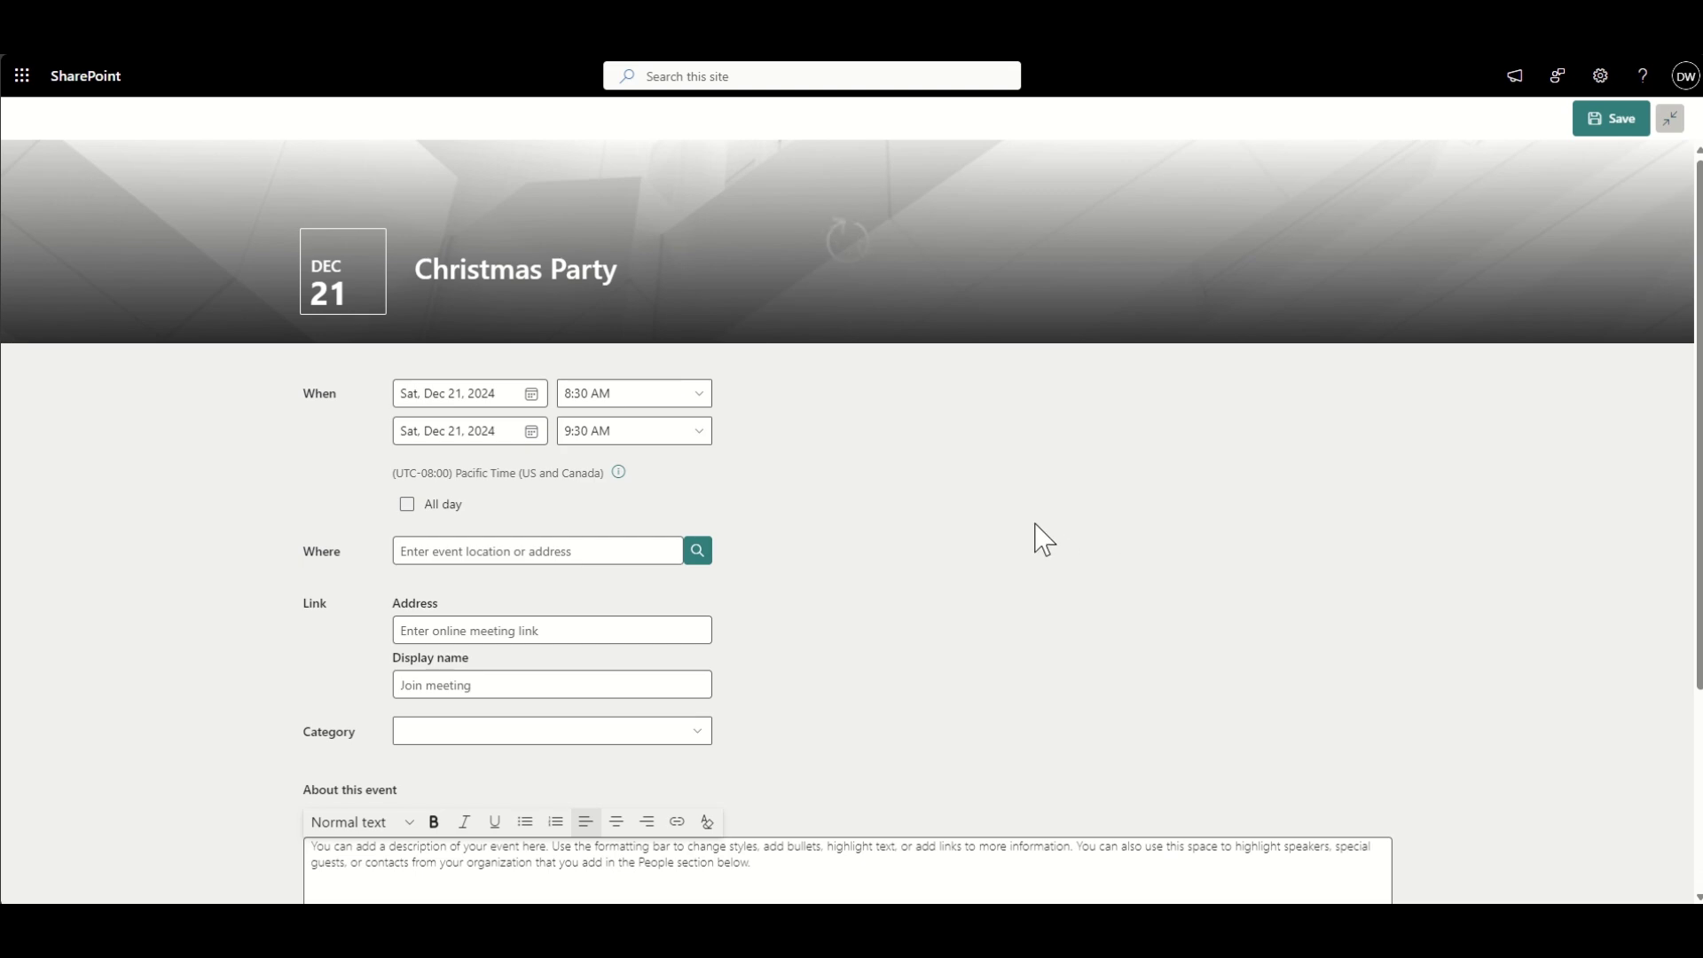
Make the Christmas Party an all-day event on December 16, 2025, and save it
click(530, 393)
click(762, 431)
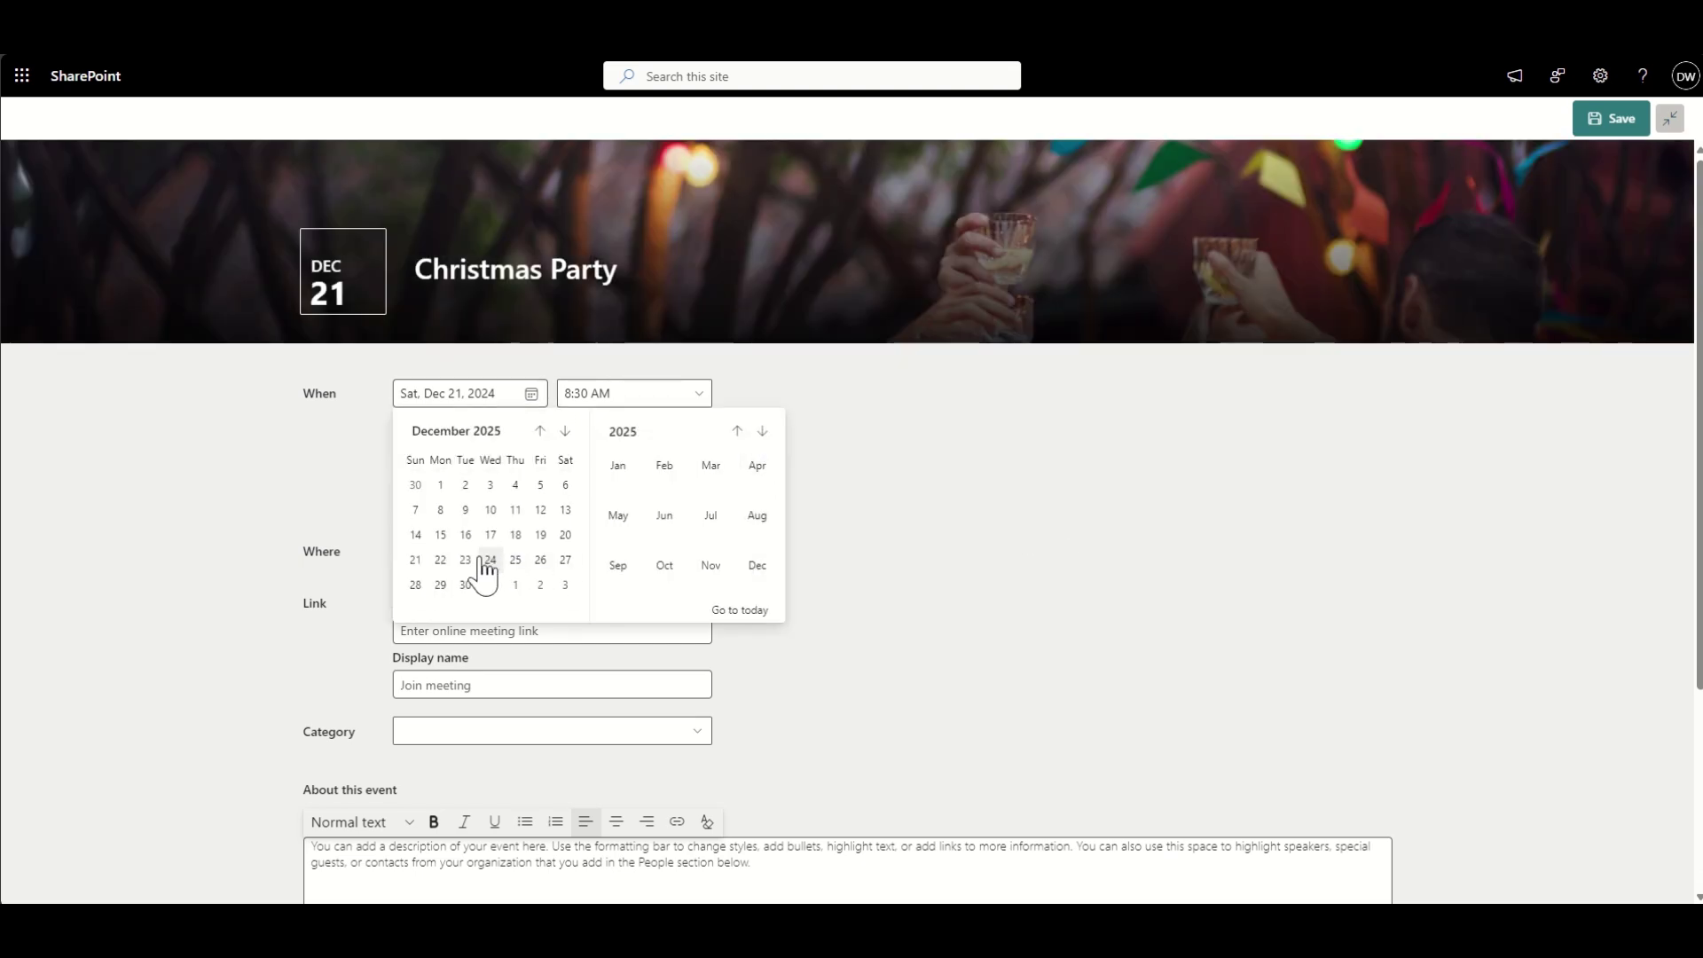
click(465, 534)
click(443, 503)
click(1607, 121)
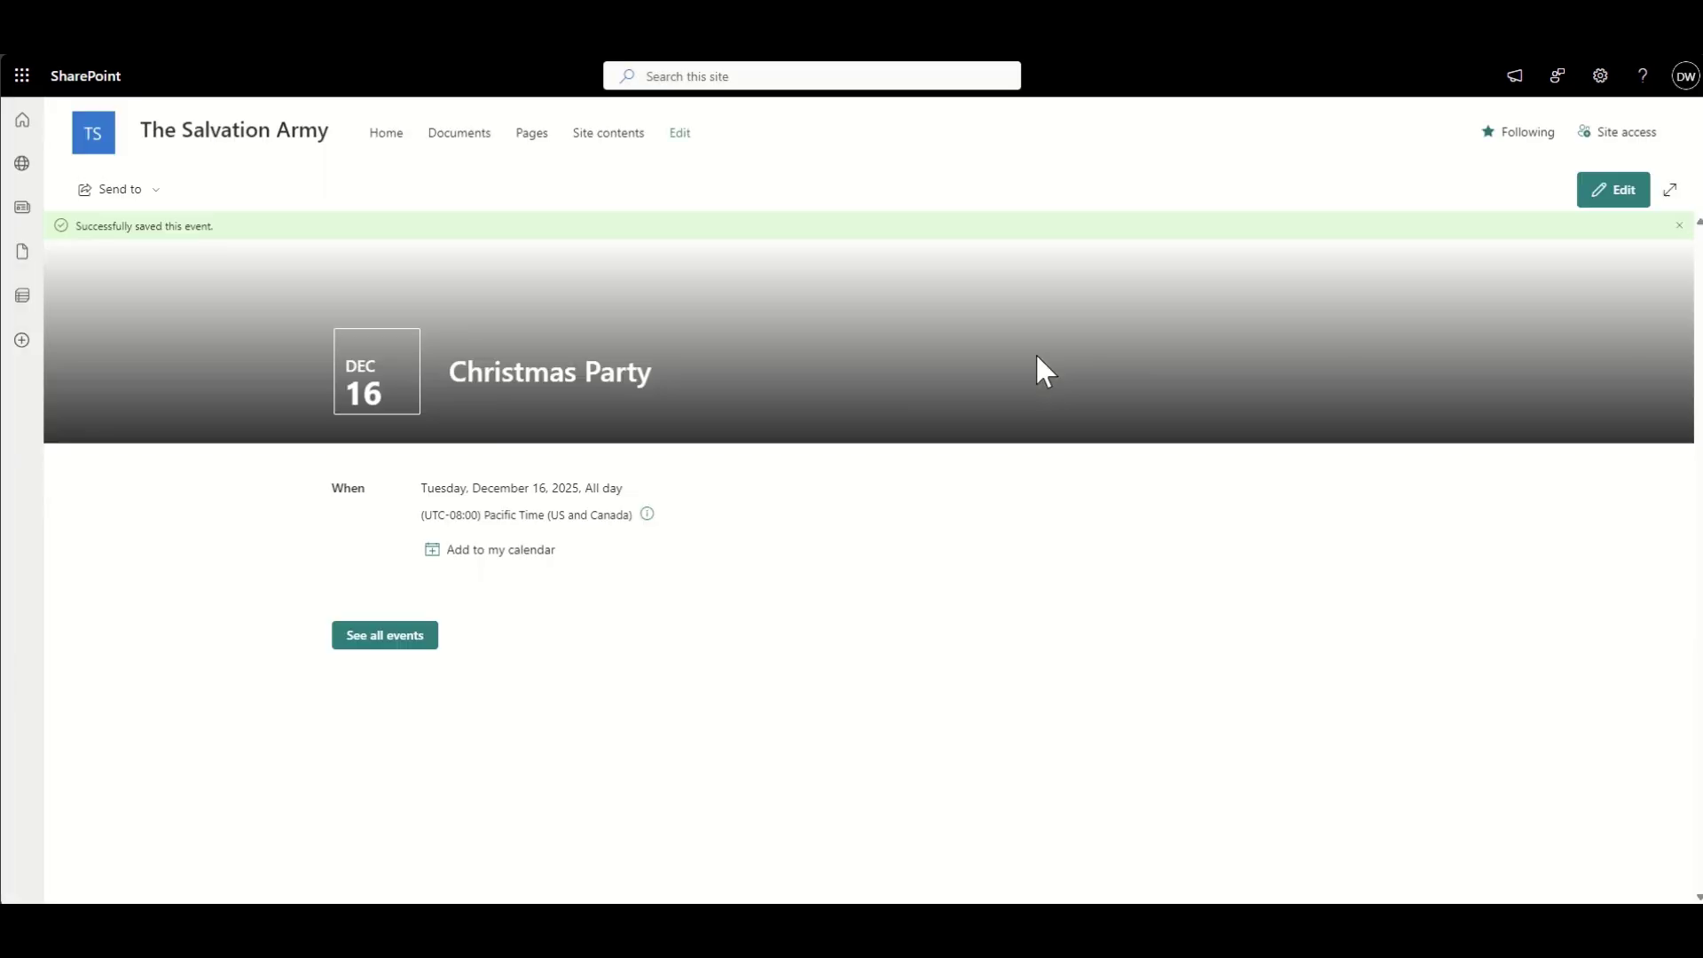
Return to the home page and review the upcoming events, news columns and quick links
click(235, 129)
scroll(245, 422, down, 7)
scroll(245, 423, down, 2)
scroll(245, 423, up, 8)
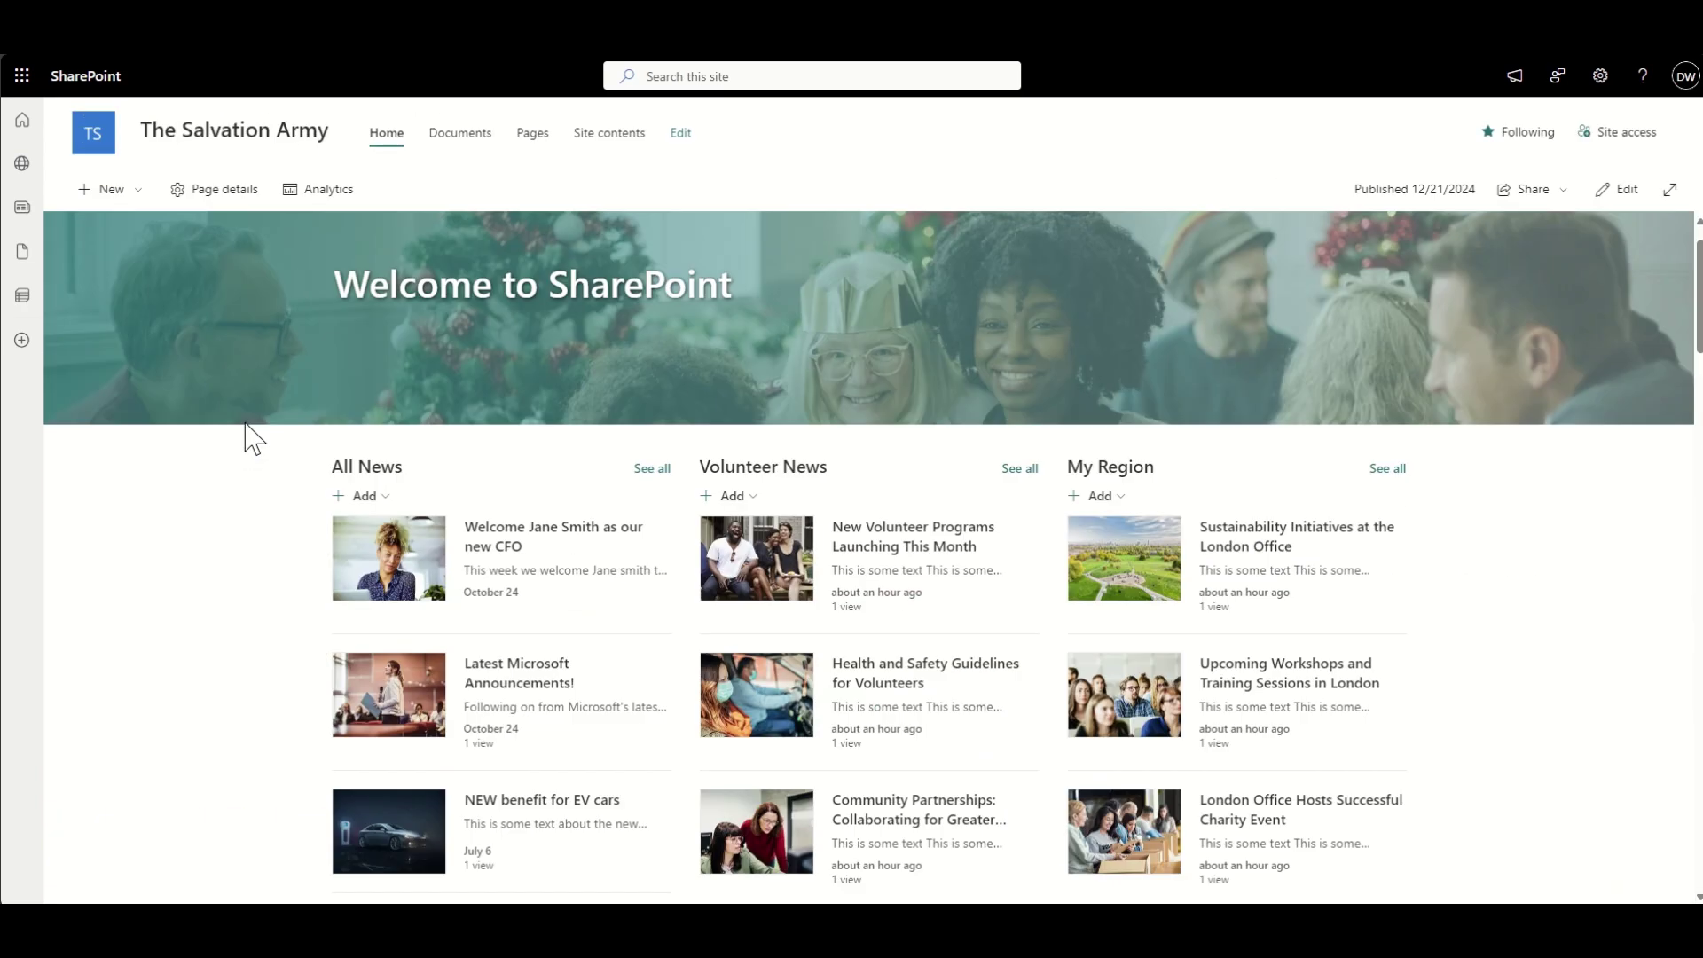
scroll(244, 423, down, 16)
scroll(249, 439, down, 15)
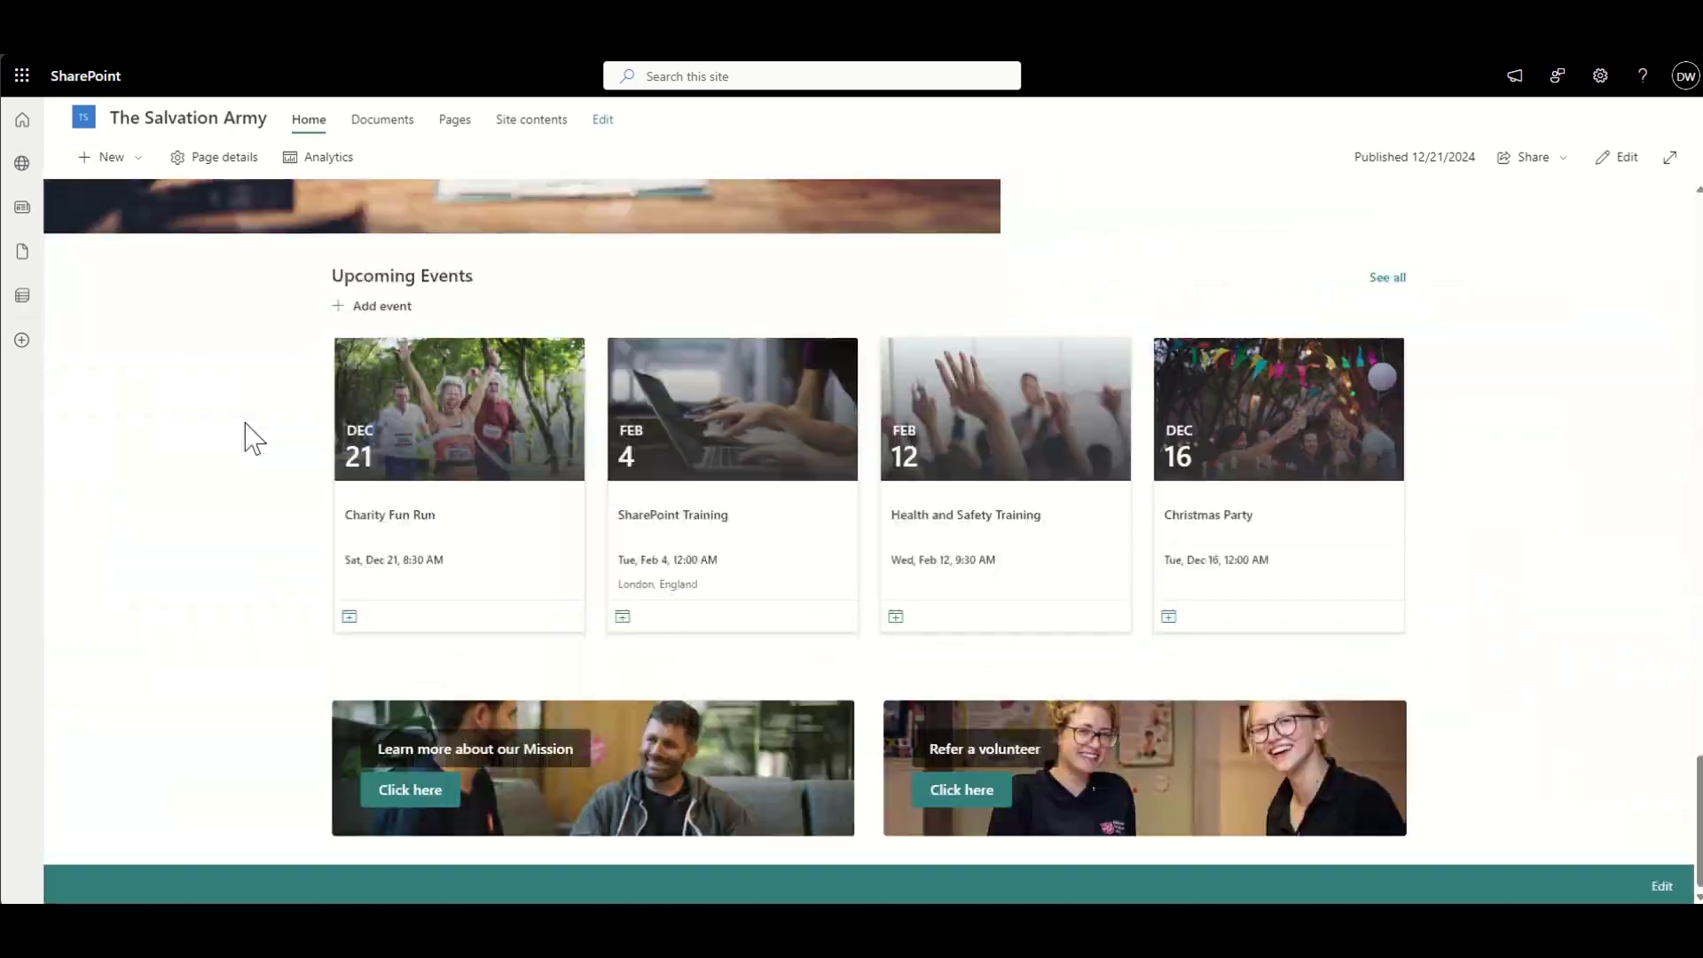
scroll(249, 439, up, 10)
scroll(249, 439, up, 12)
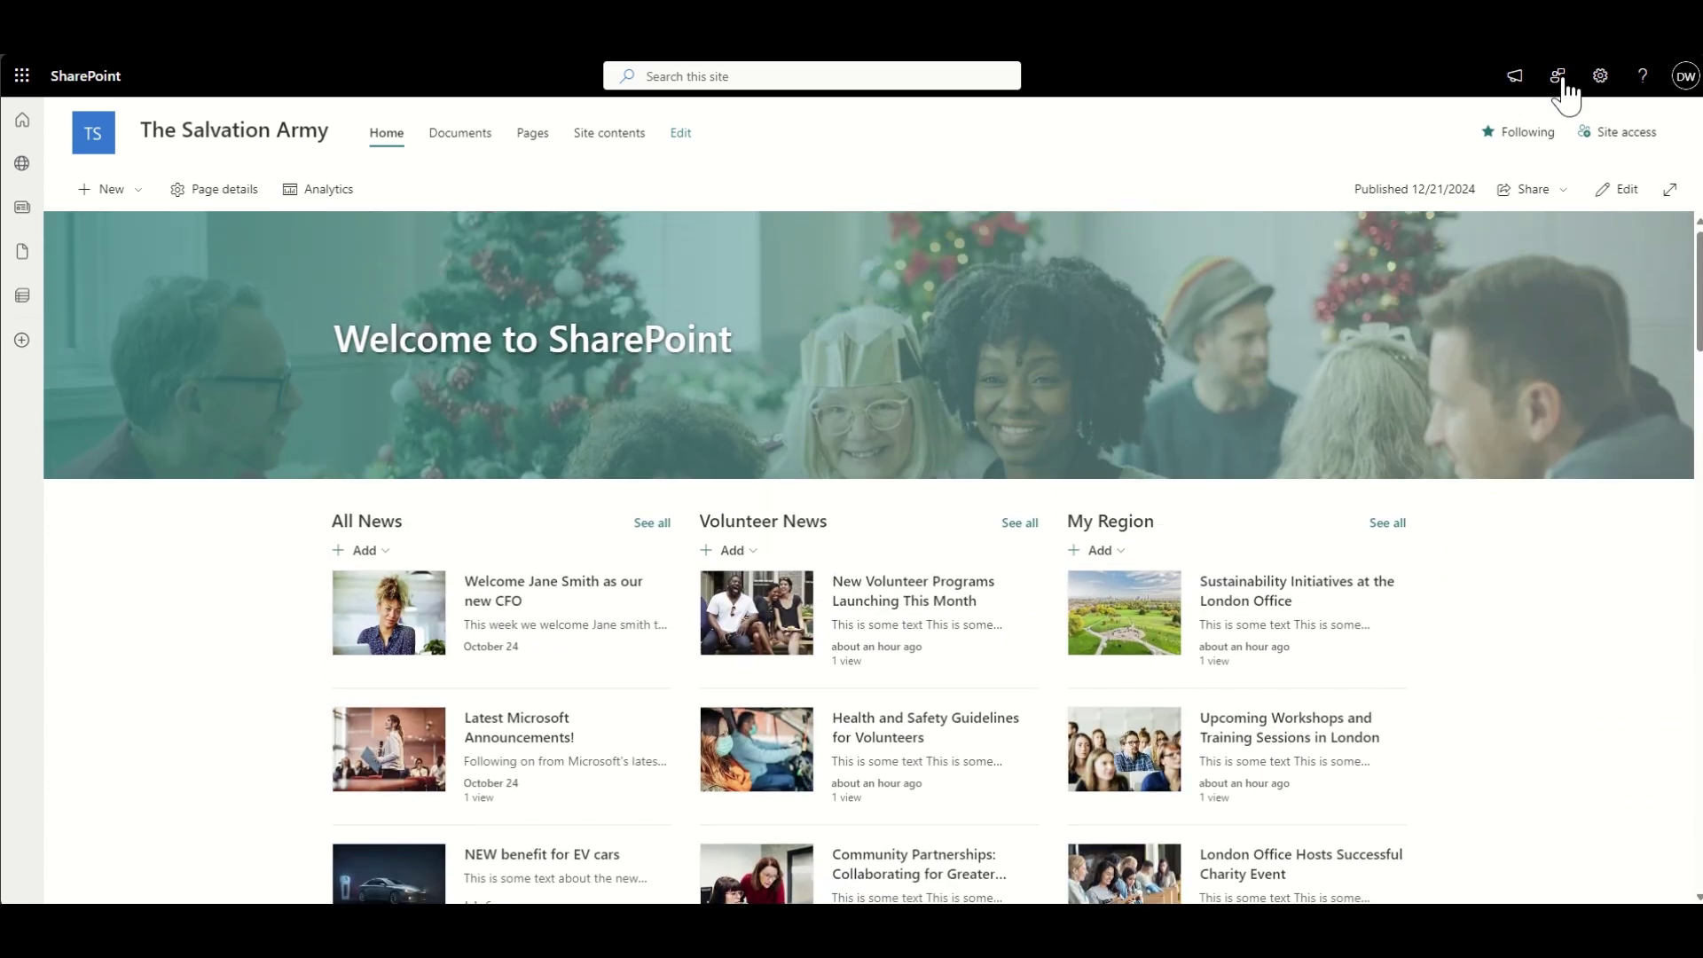
Try the Extended header layout for the site, switch it to Standard and save the header
click(1600, 75)
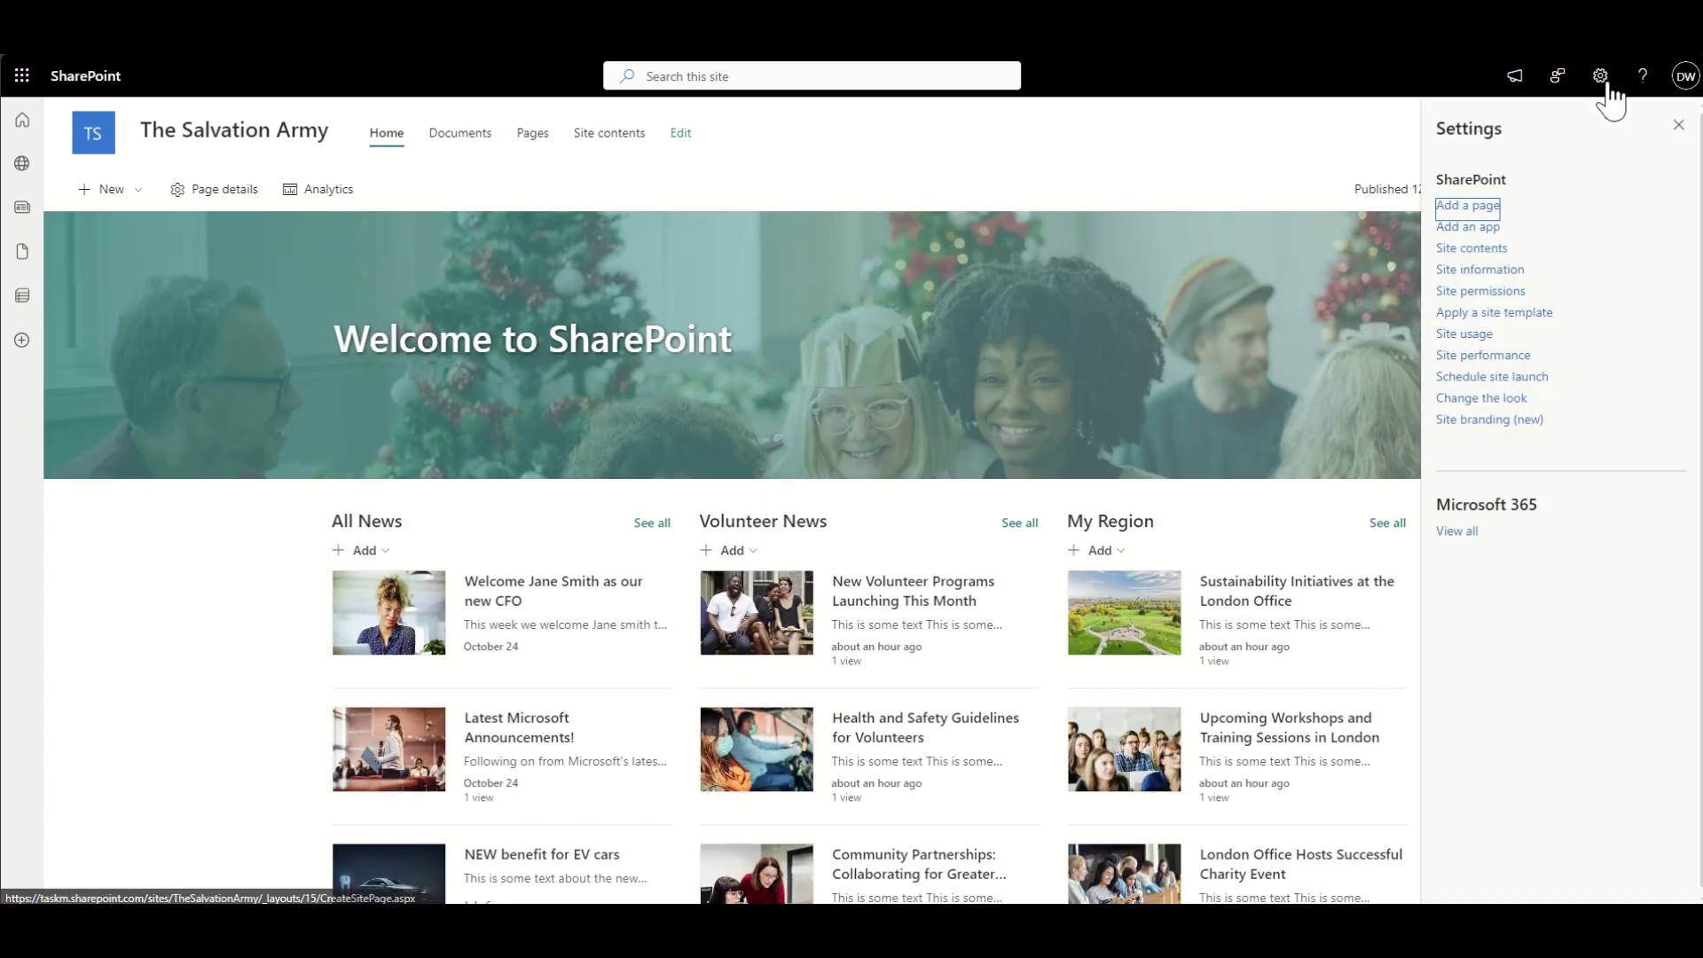
click(1516, 410)
click(1506, 196)
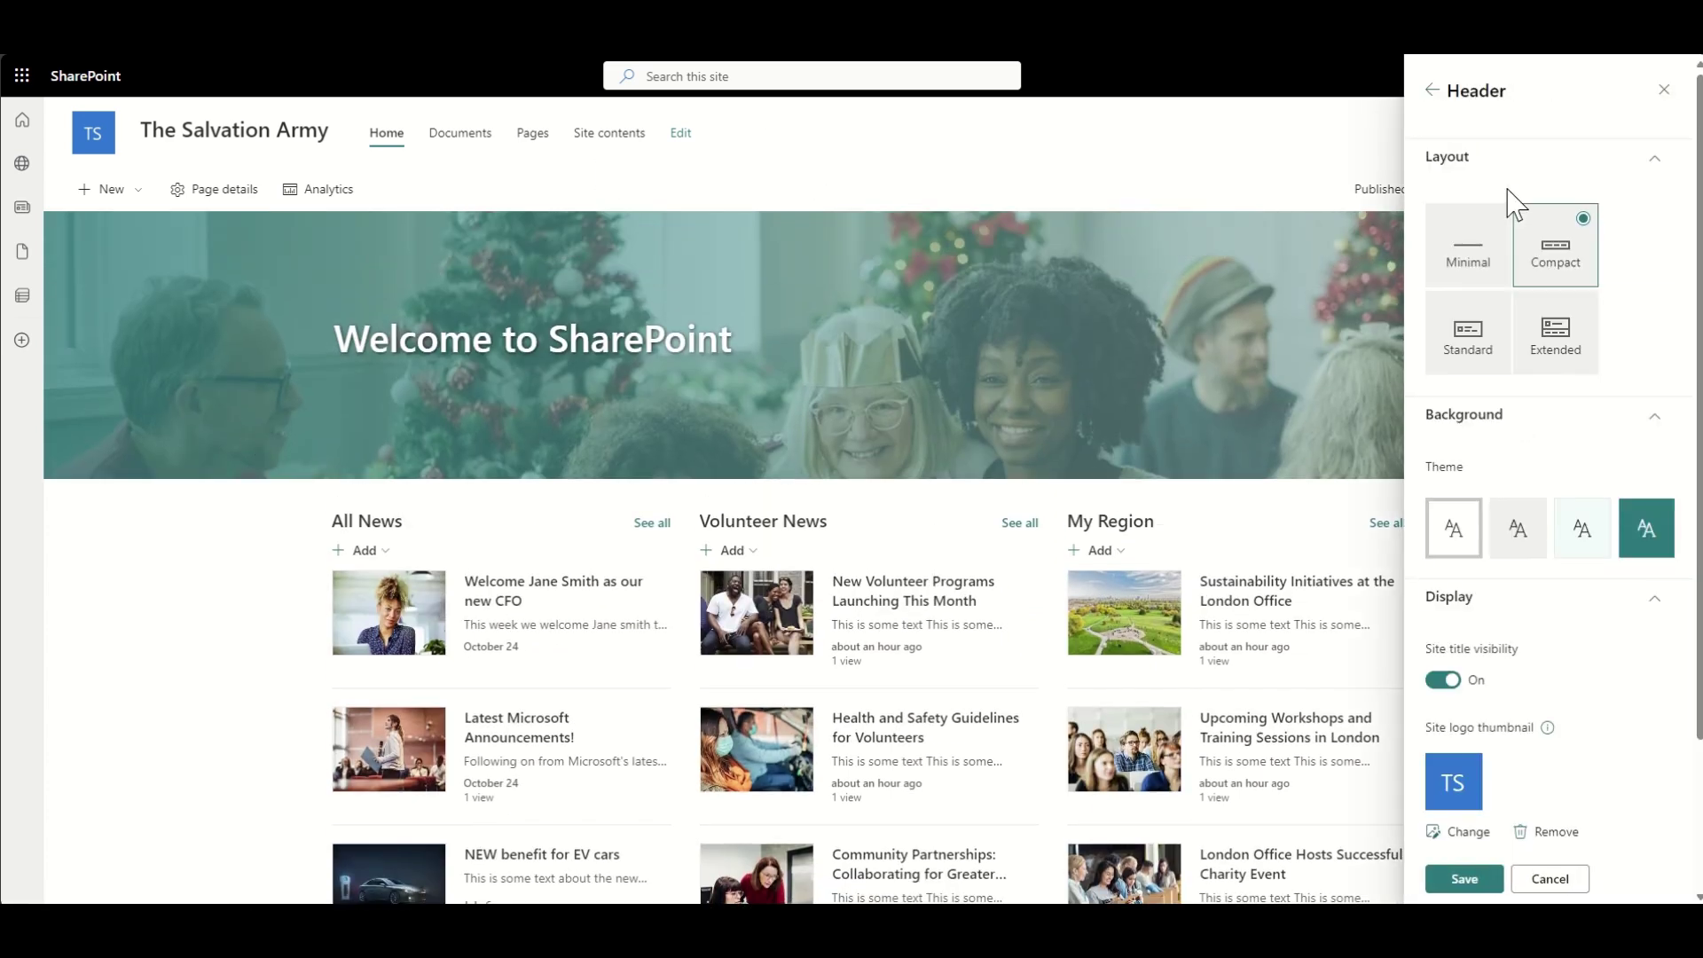
click(1555, 348)
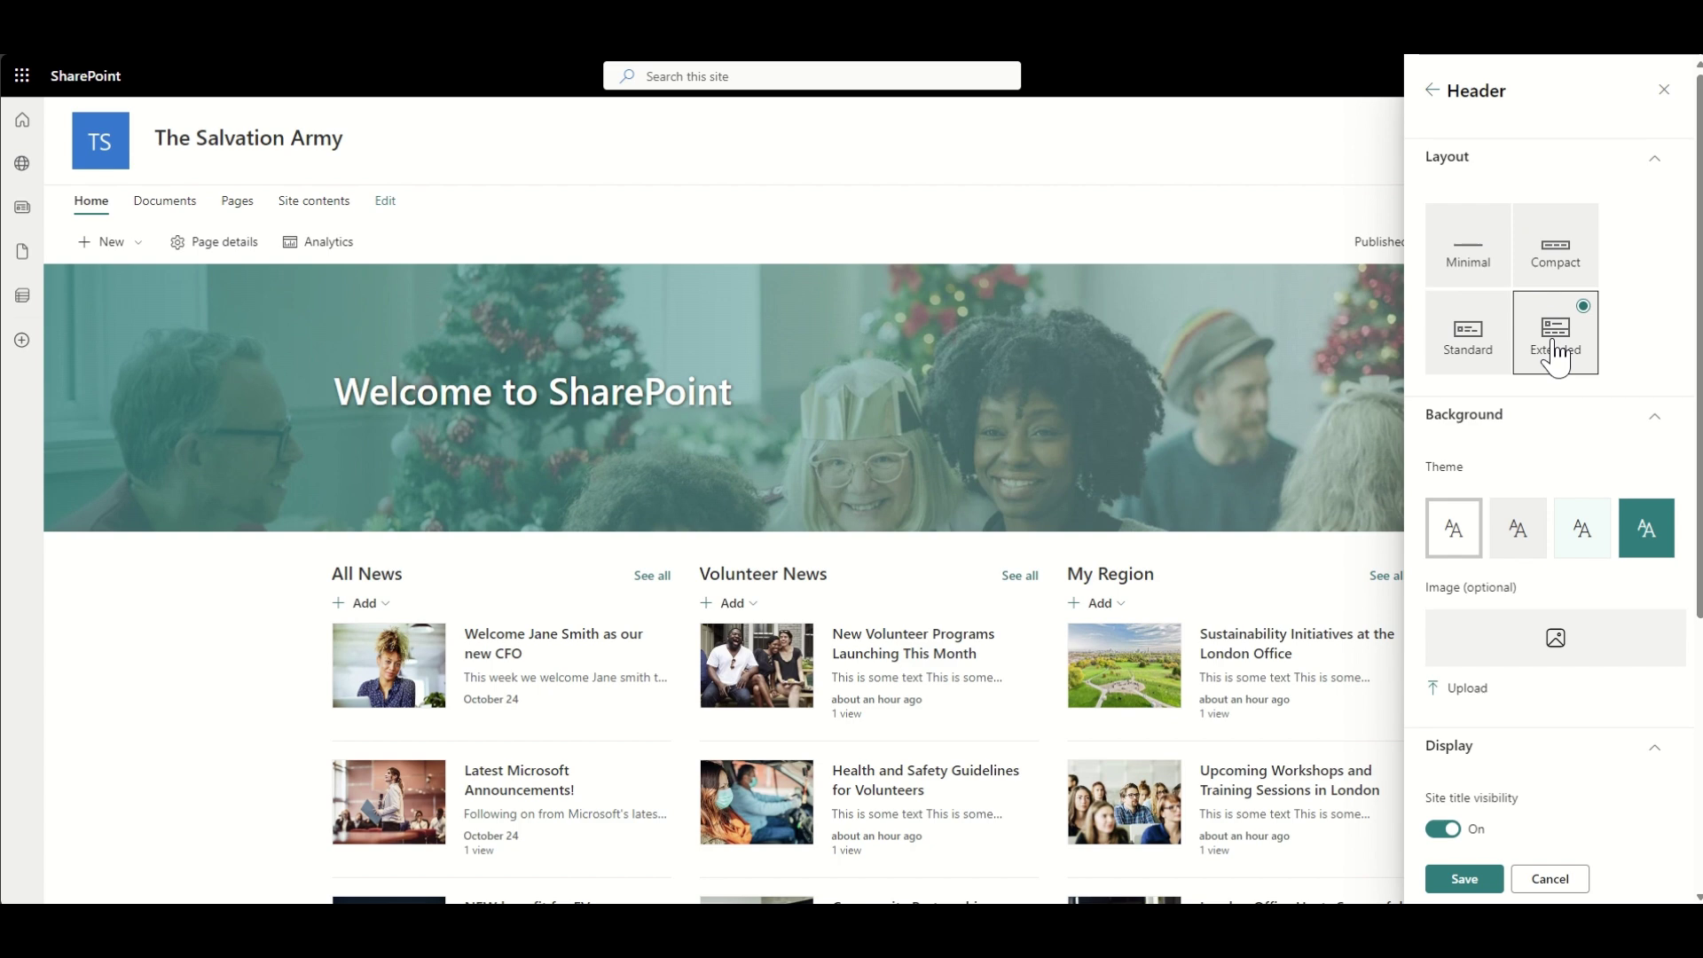
click(1493, 351)
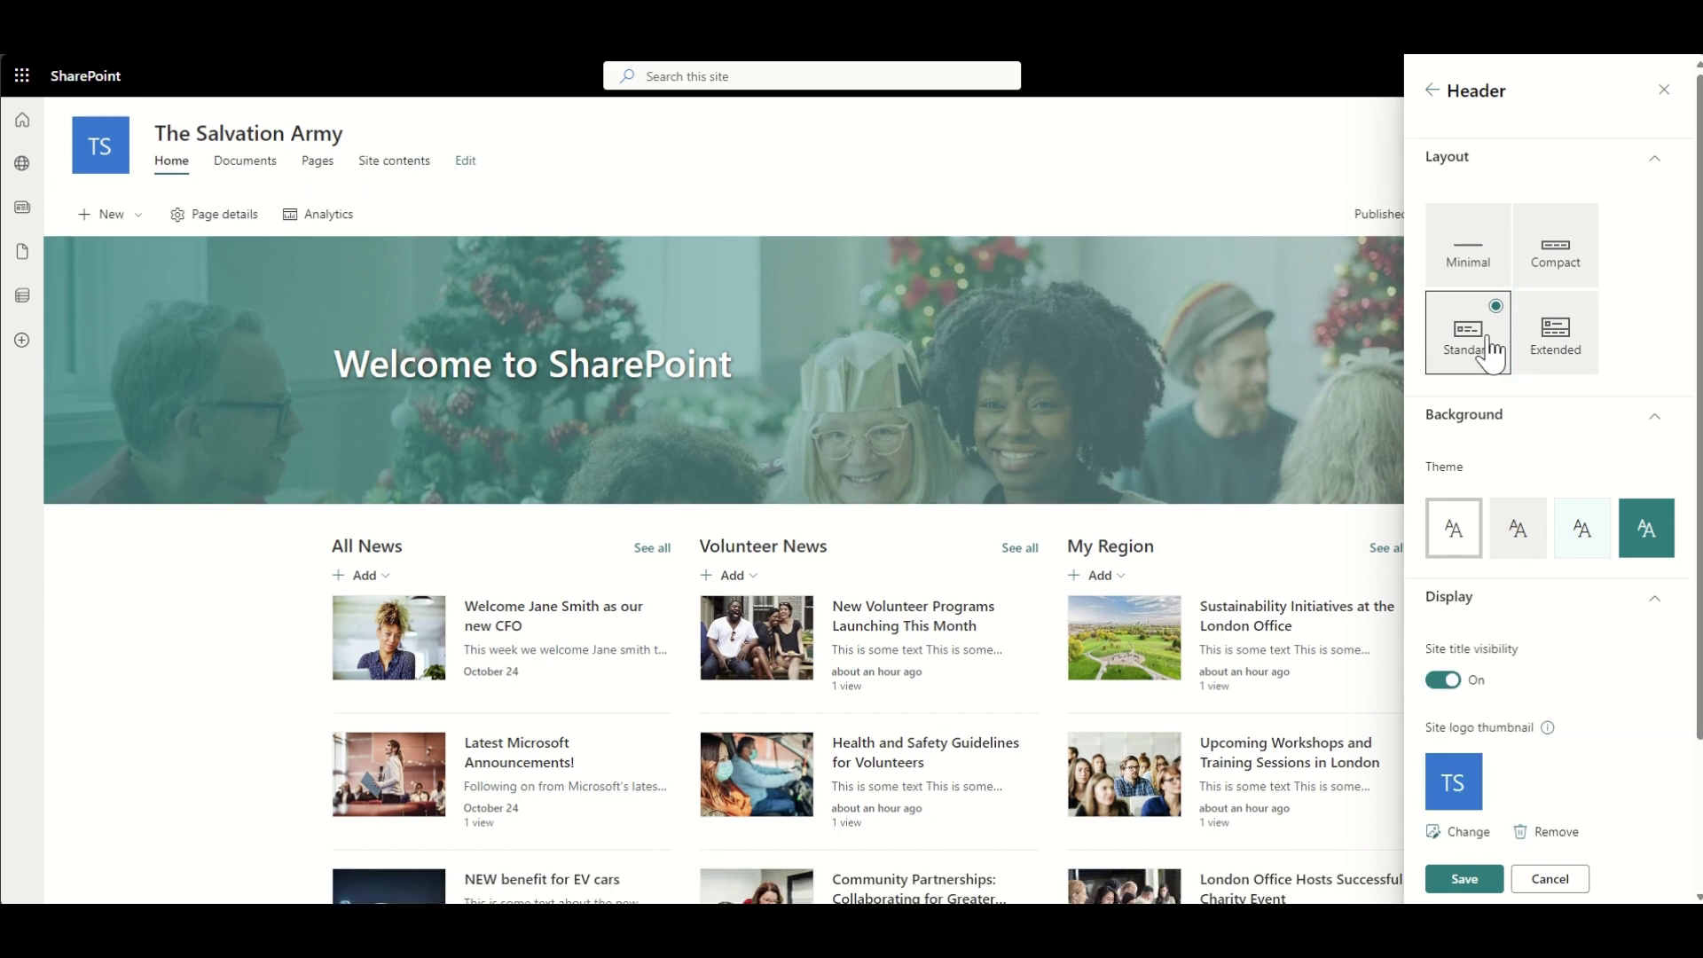
click(1468, 879)
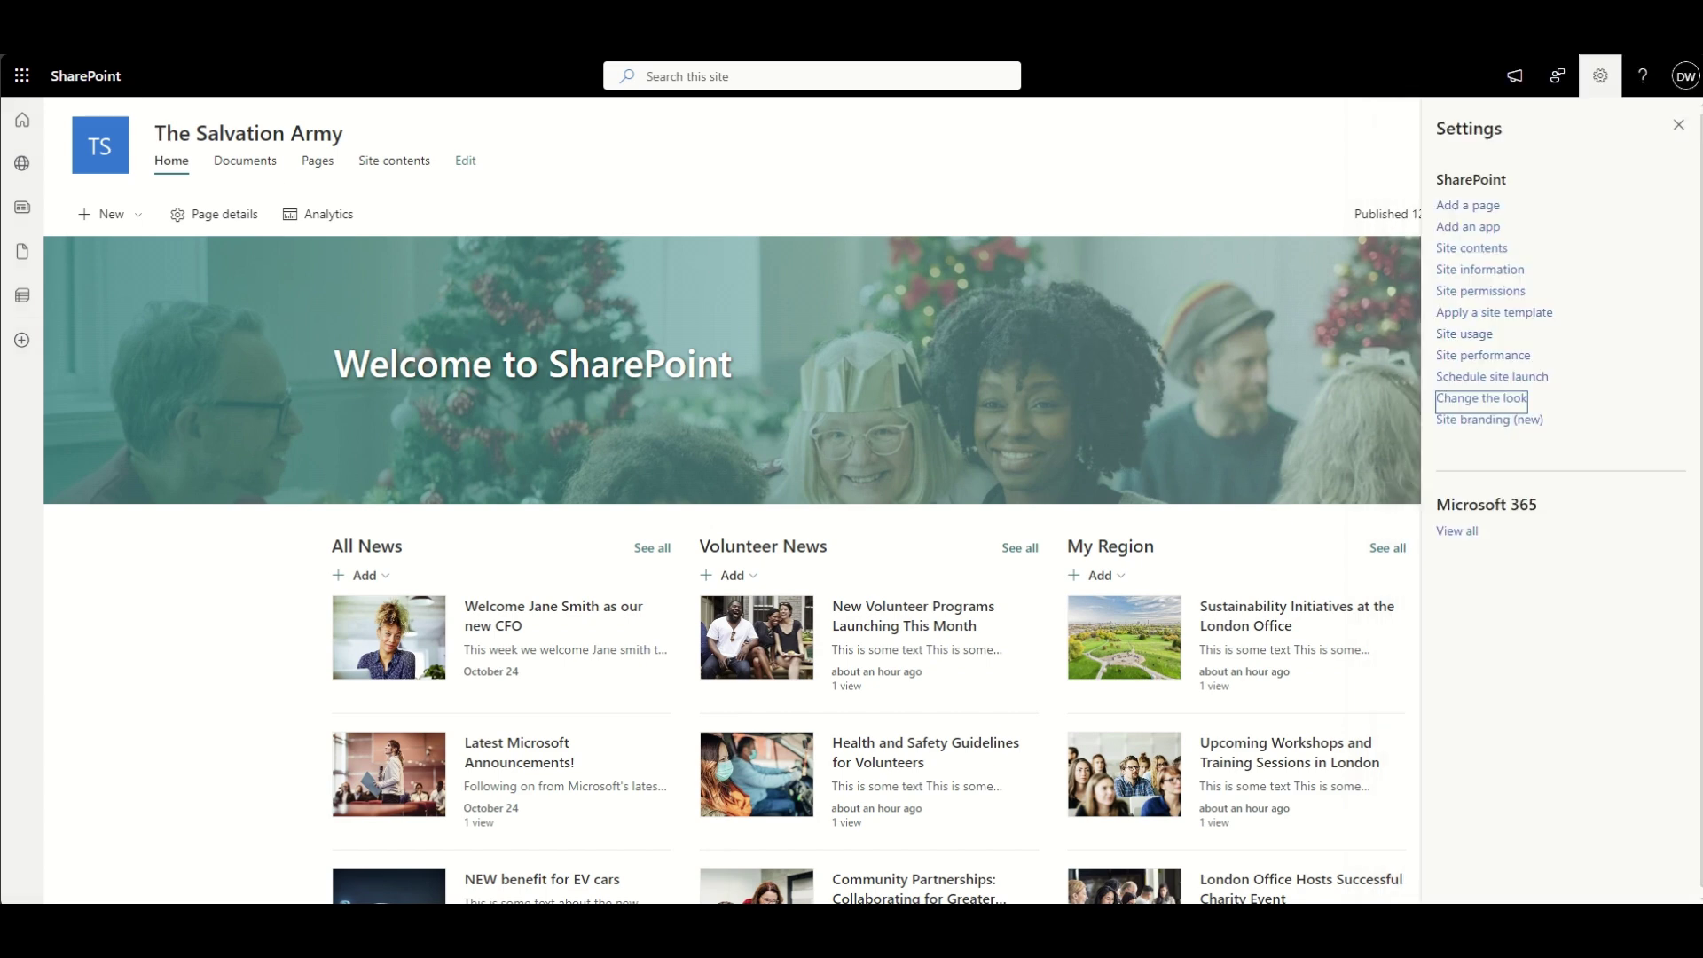
Remove the default Documents, Pages and Site contents entries from the site navigation
click(466, 161)
click(228, 206)
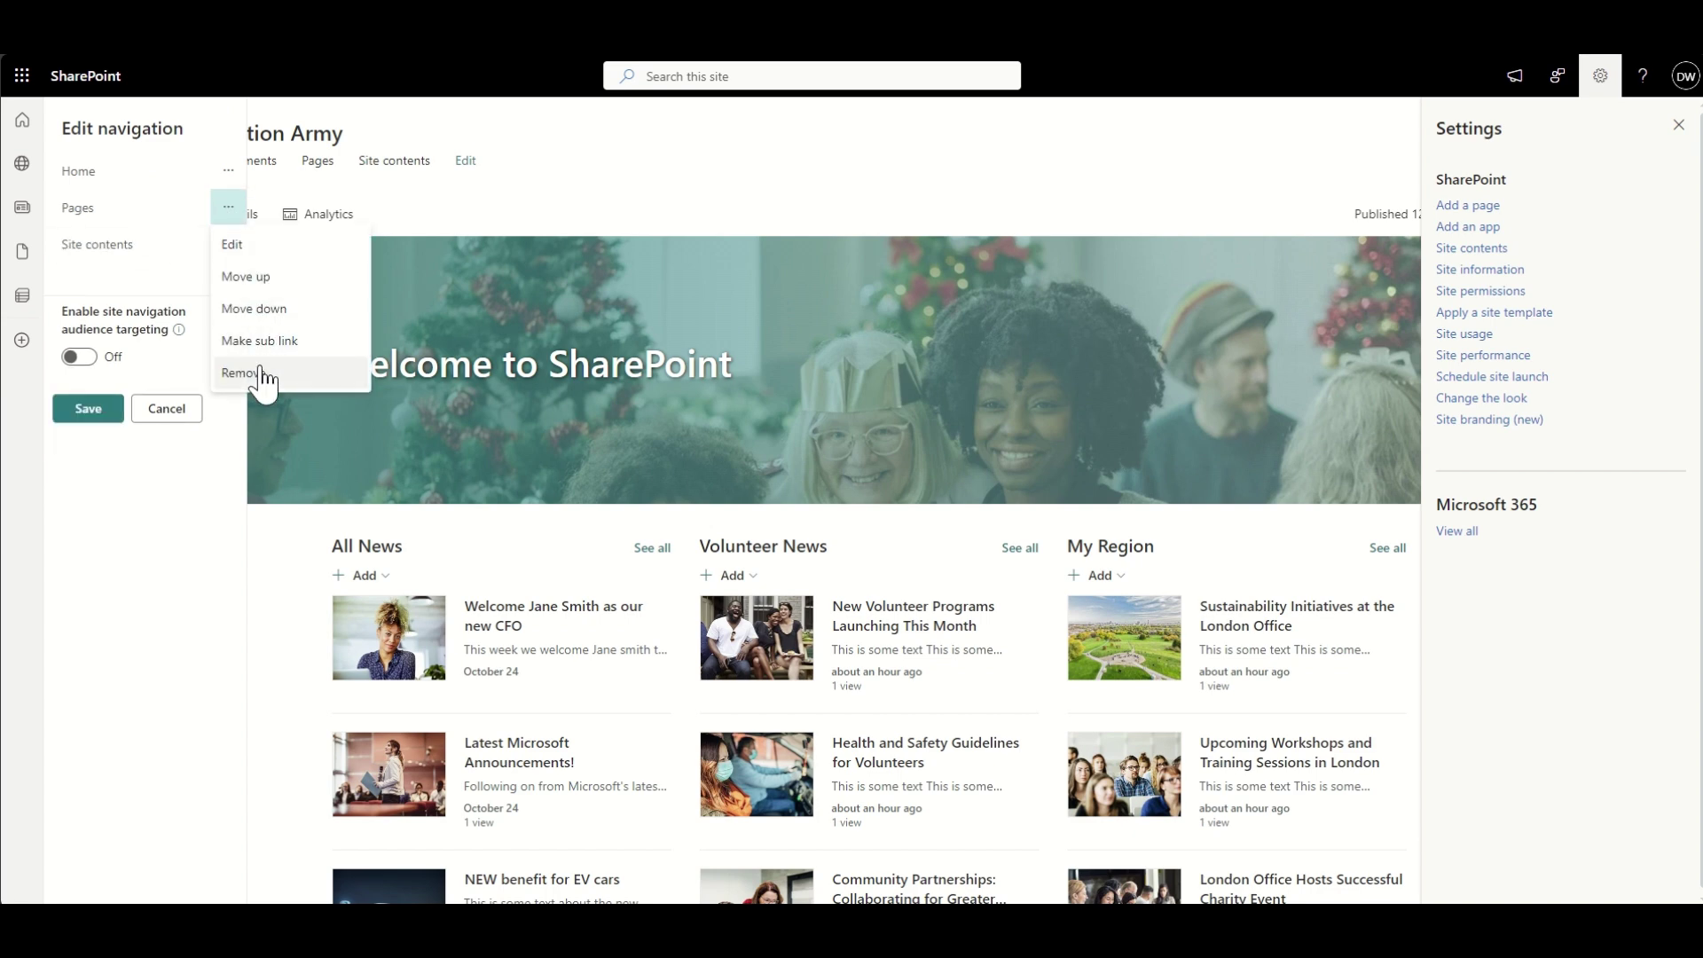
click(263, 373)
Add a label named "Our Mission" below Home in the site navigation
click(146, 189)
click(398, 151)
click(334, 222)
click(334, 317)
text(Our Mission)
click(313, 402)
Add a label named "Our Resources" below Our Mission in the site navigation
click(146, 226)
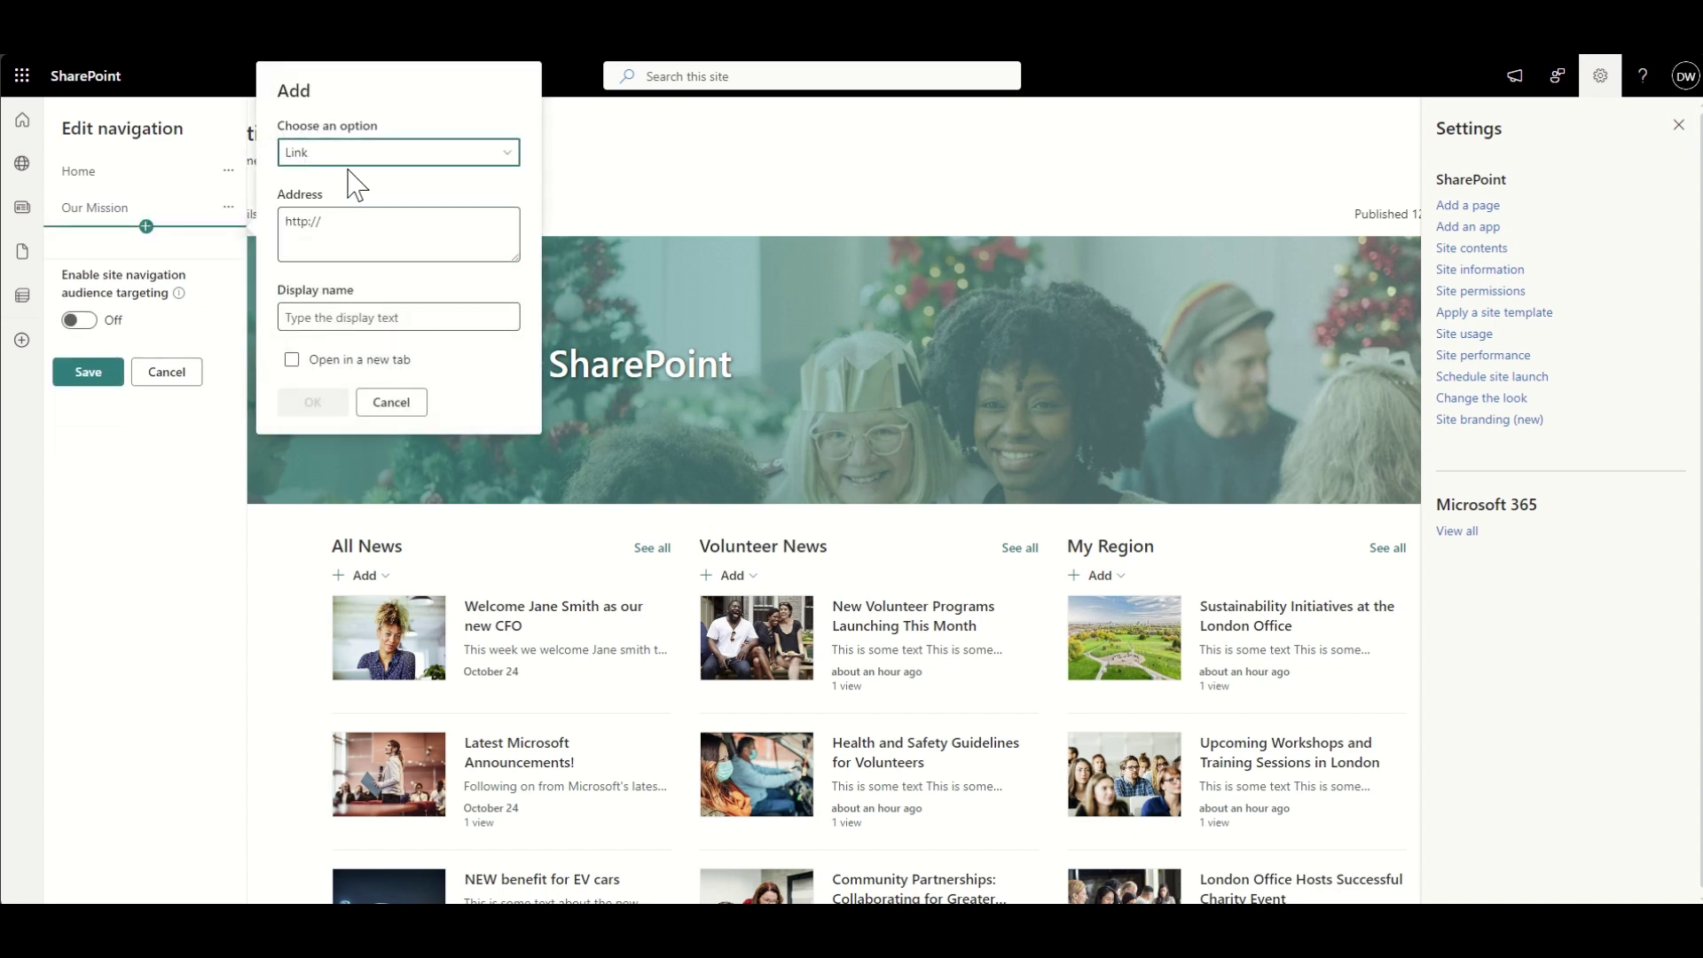
click(332, 152)
click(334, 222)
click(335, 311)
text(Our Resources)
click(319, 400)
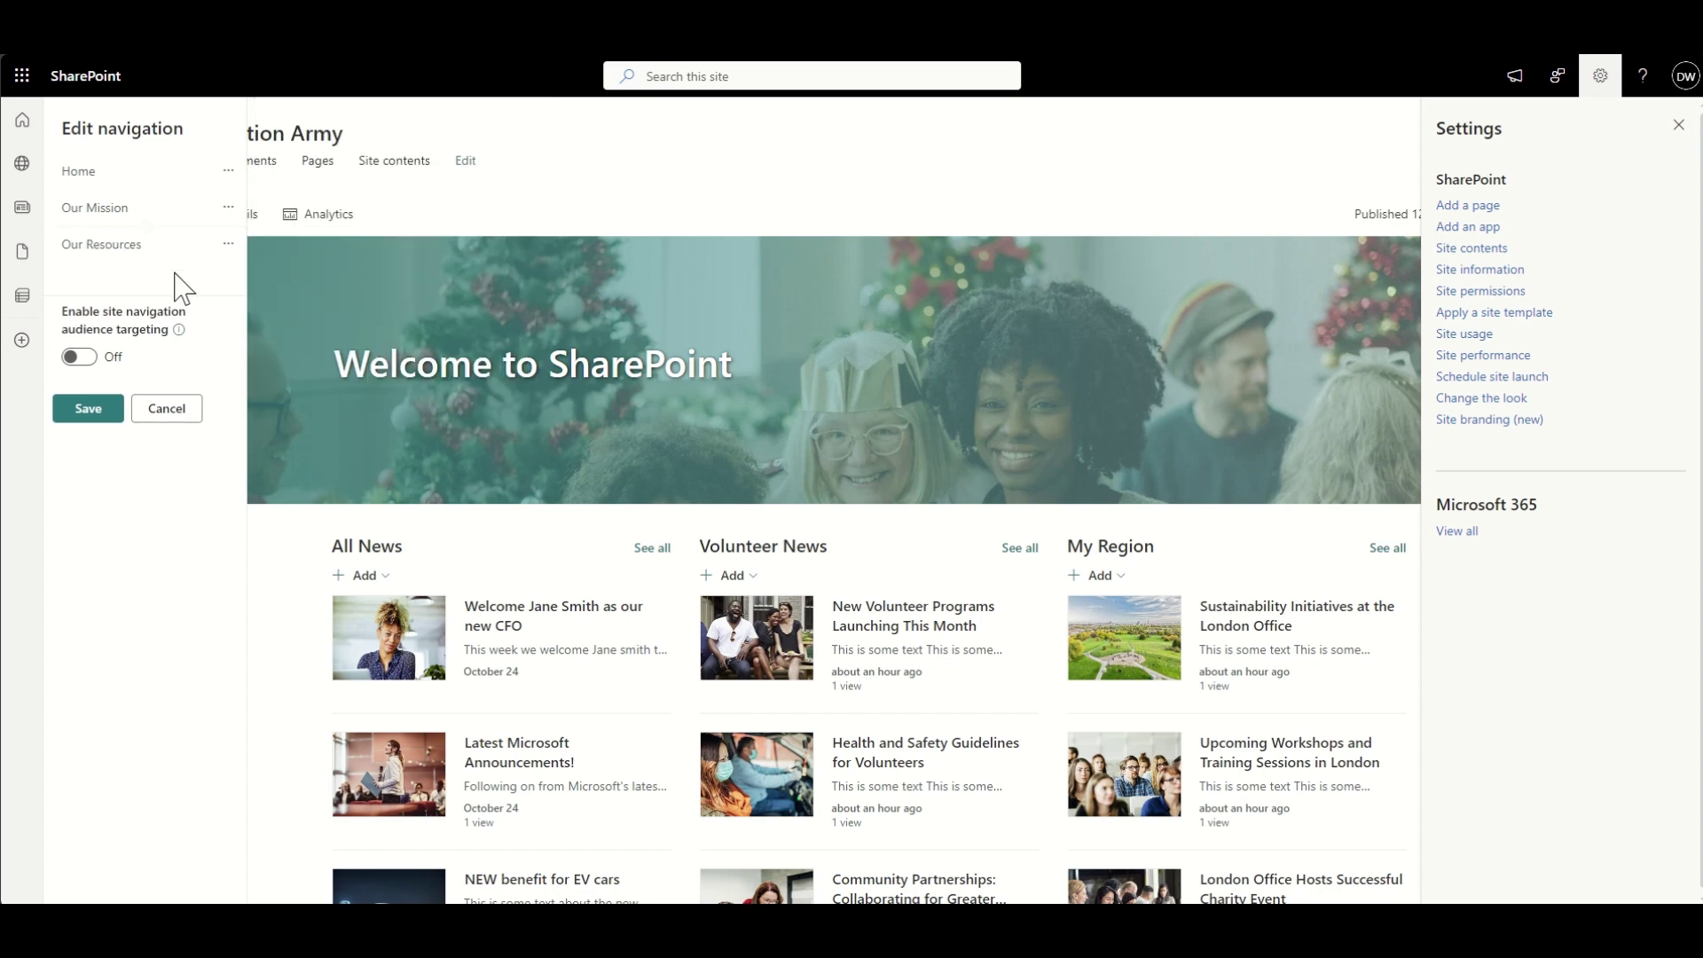
Add a label named "Our Faith" below Our Resources in the site navigation
click(146, 262)
click(398, 168)
click(334, 236)
click(354, 333)
text(Our Faith)
click(315, 417)
Add a label named "Our Offices" below Our Faith in the site navigation
click(146, 299)
click(398, 204)
click(334, 273)
click(342, 369)
text(Our Offices)
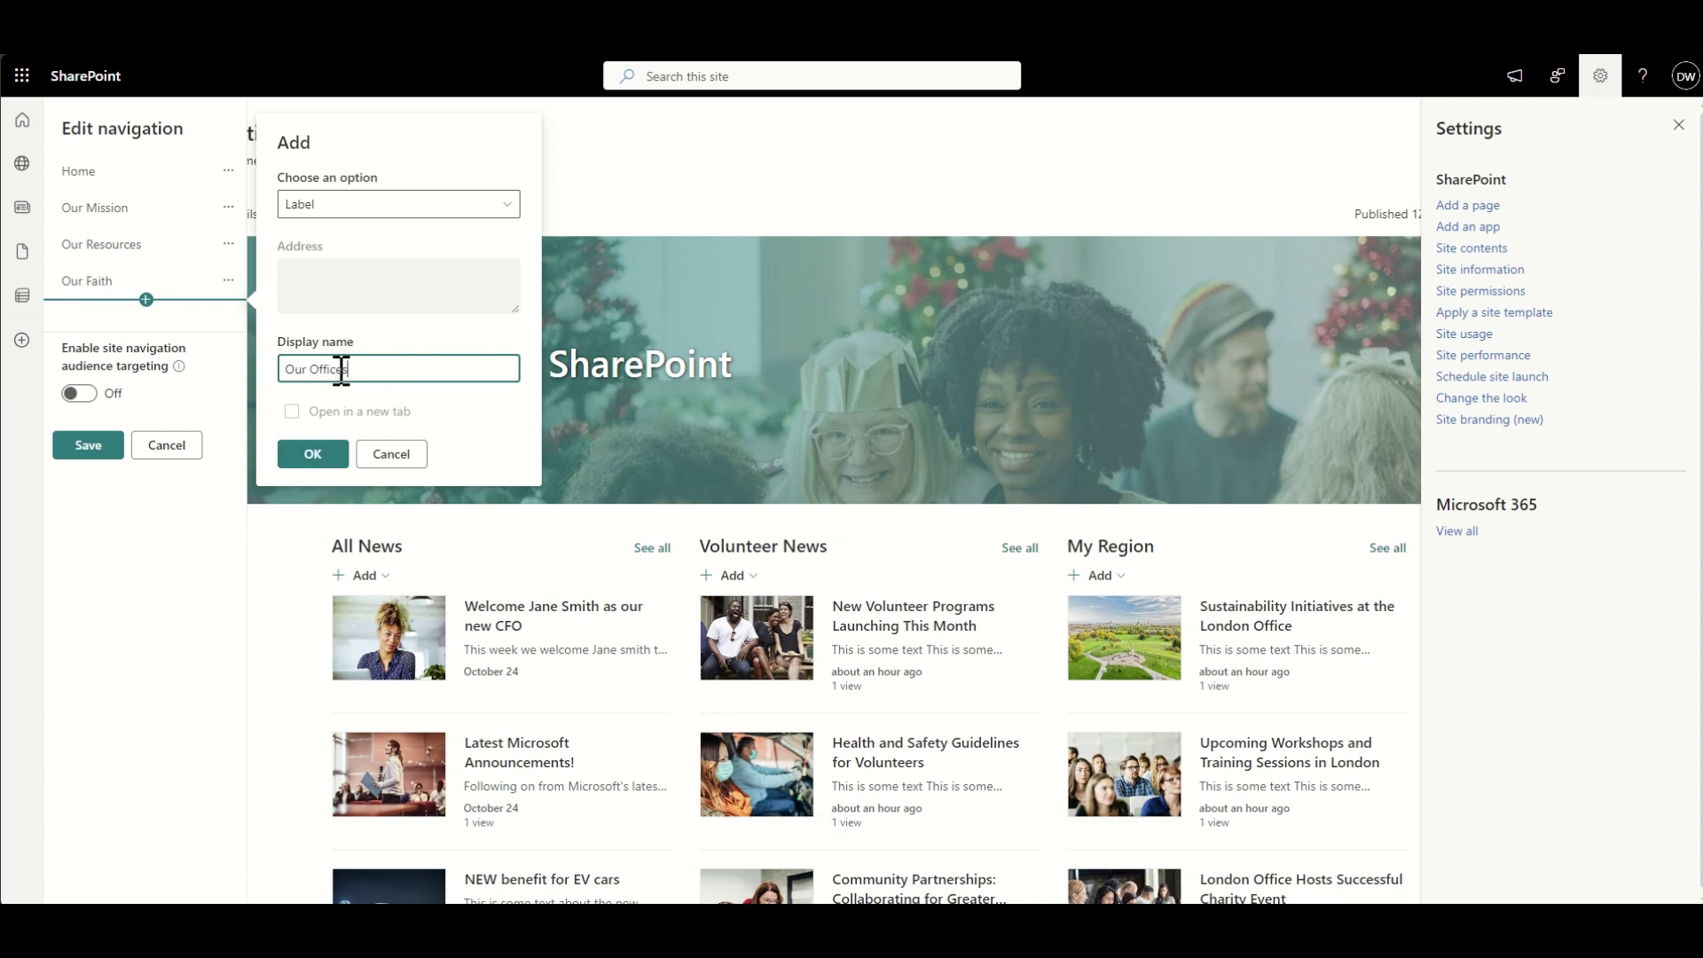
click(312, 453)
Add a "UK" label to the site navigation and make it a sub link of Our Offices
click(147, 336)
click(348, 241)
click(355, 324)
click(313, 243)
click(315, 304)
click(327, 405)
text(UK)
click(319, 493)
click(228, 353)
click(248, 453)
Add a "US" label below UK, at the same level under Our Offices
click(155, 373)
click(398, 277)
click(302, 334)
click(339, 440)
text(US)
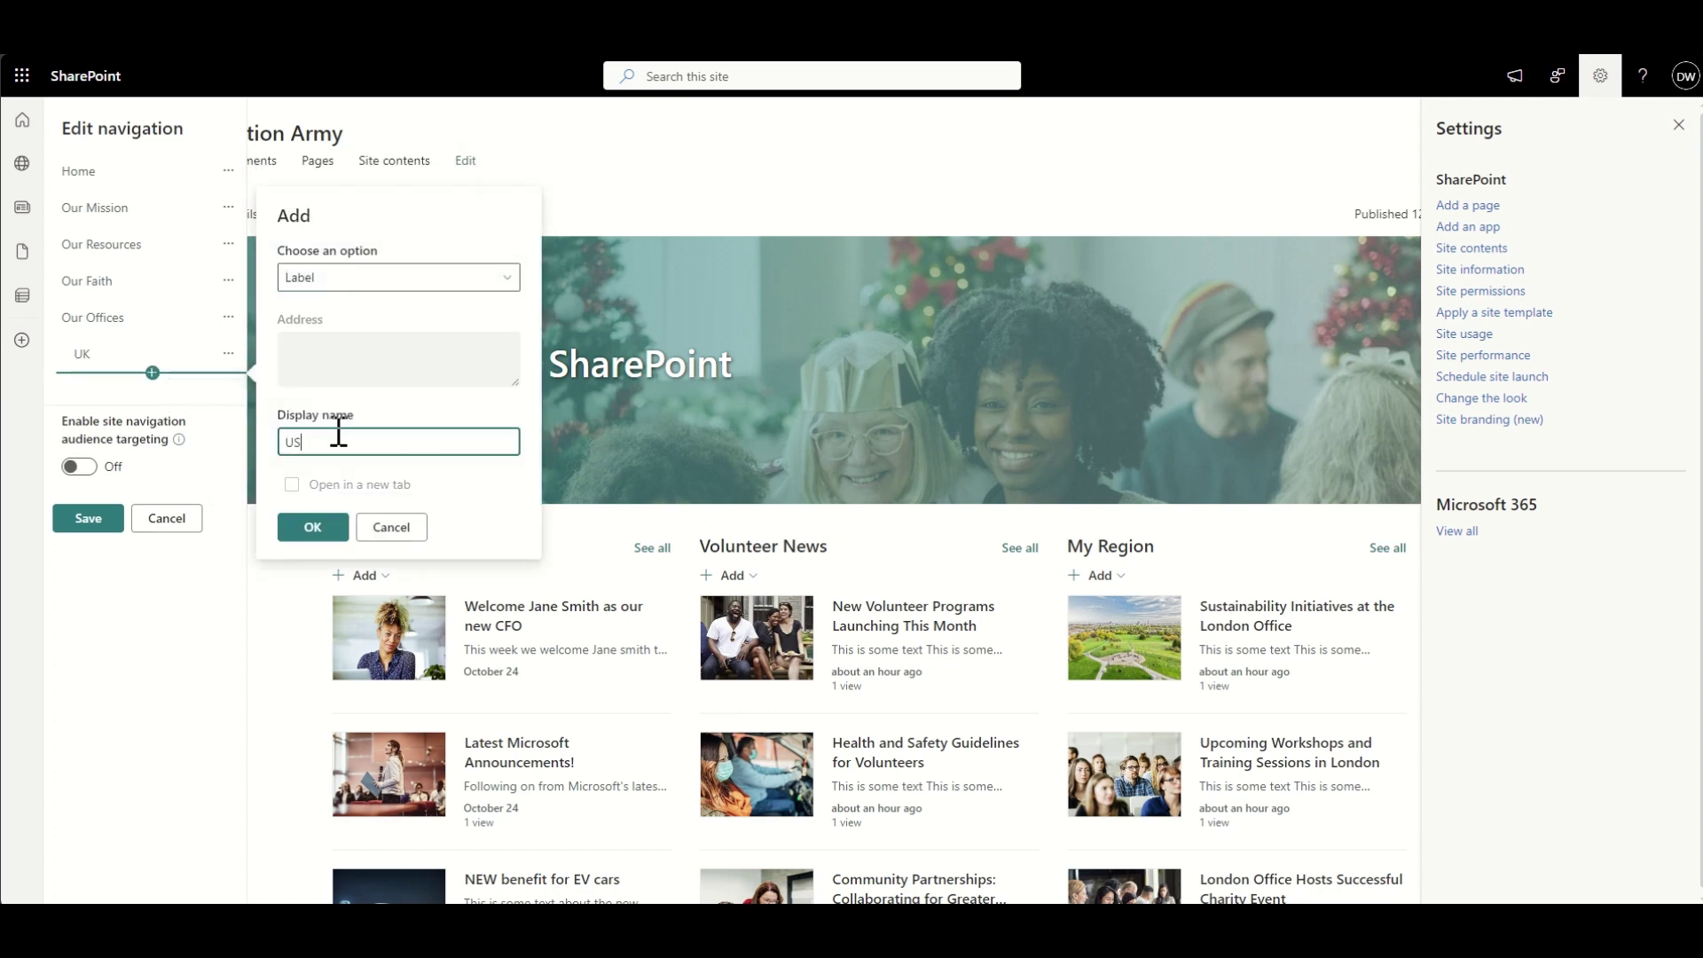
click(312, 527)
click(152, 373)
click(360, 361)
click(356, 440)
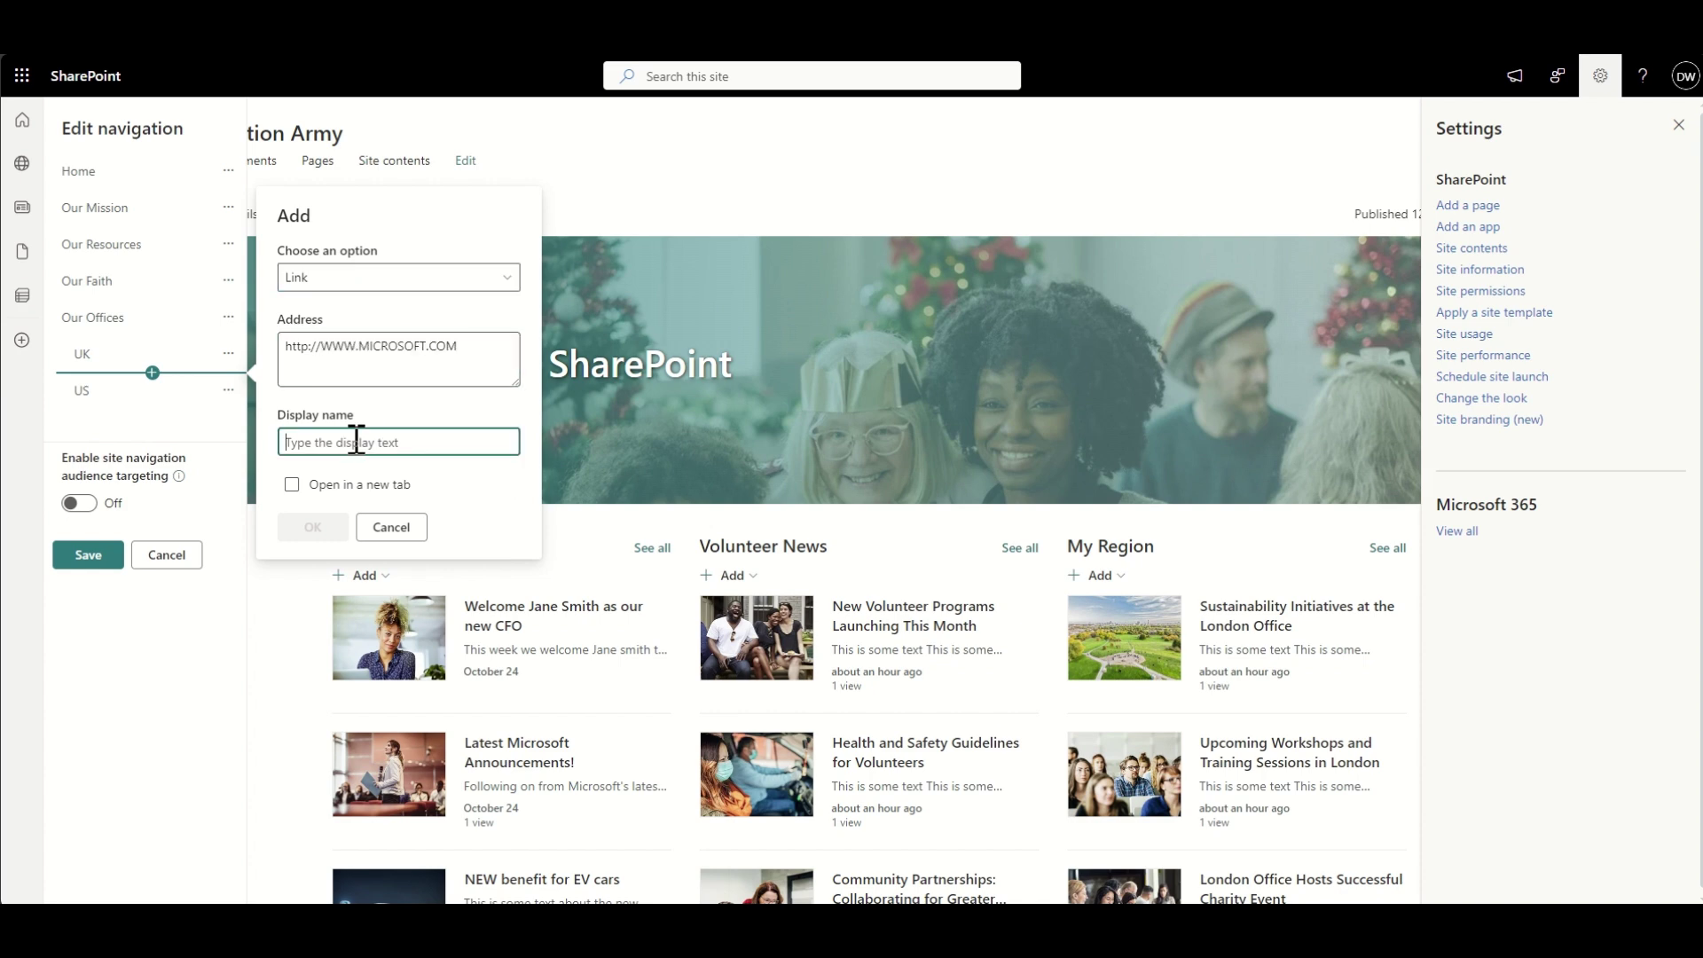
text(IO)
click(334, 519)
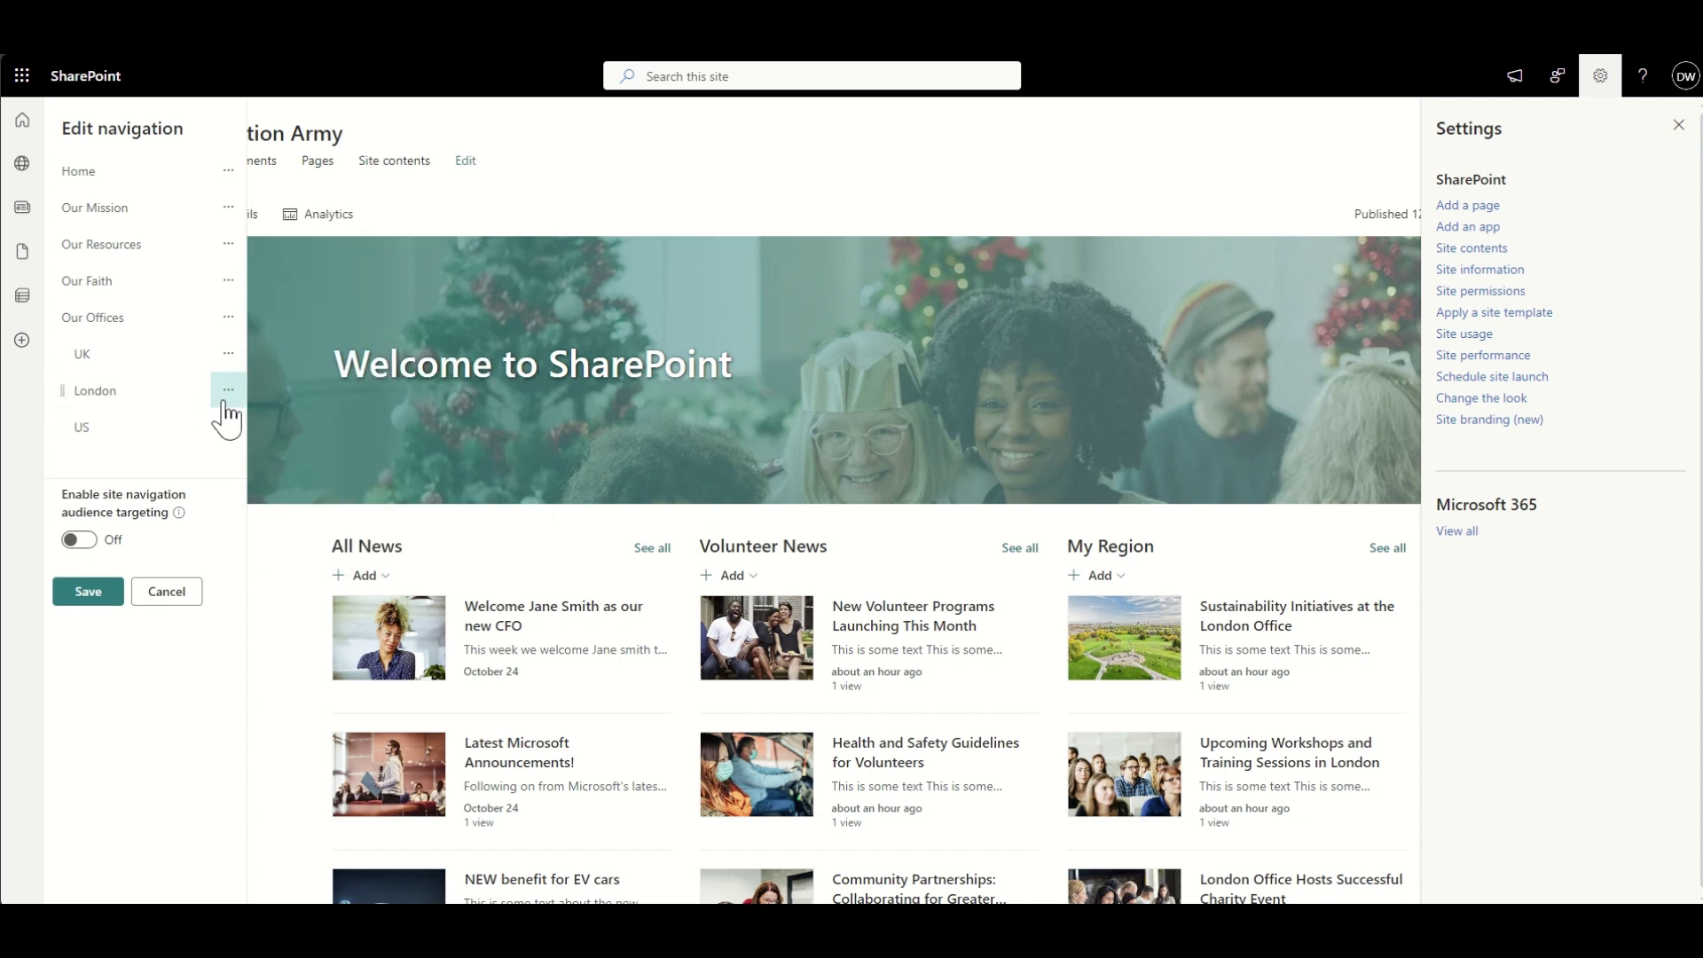
click(228, 390)
click(316, 537)
click(160, 410)
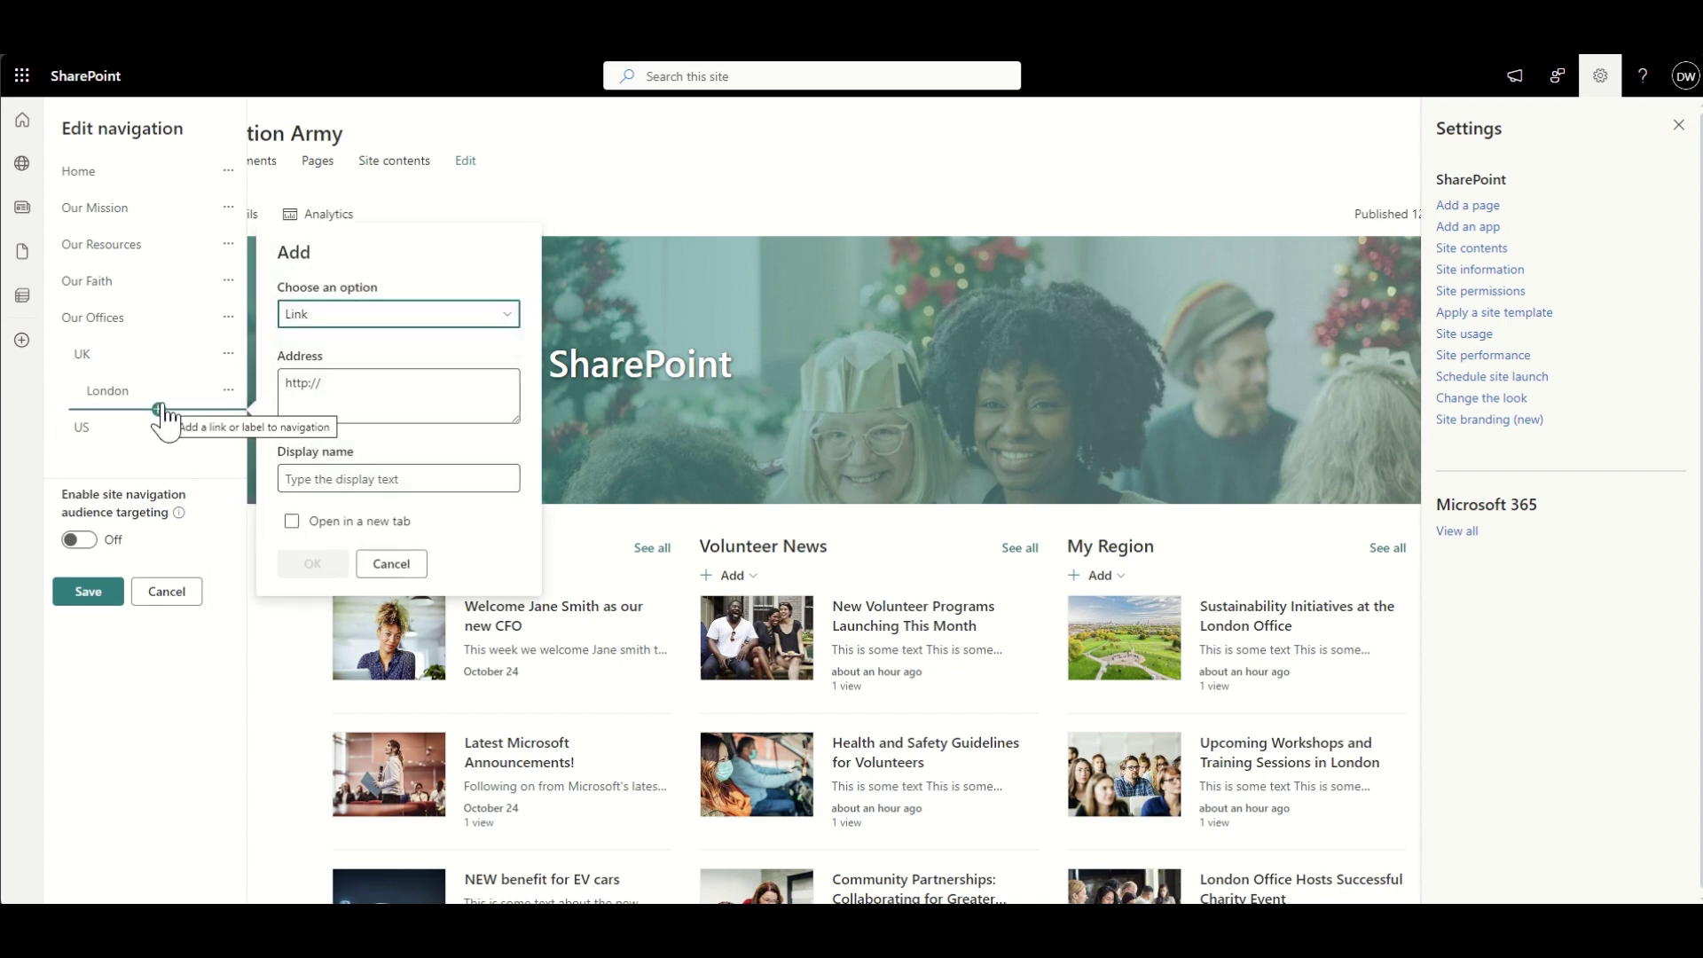
click(391, 564)
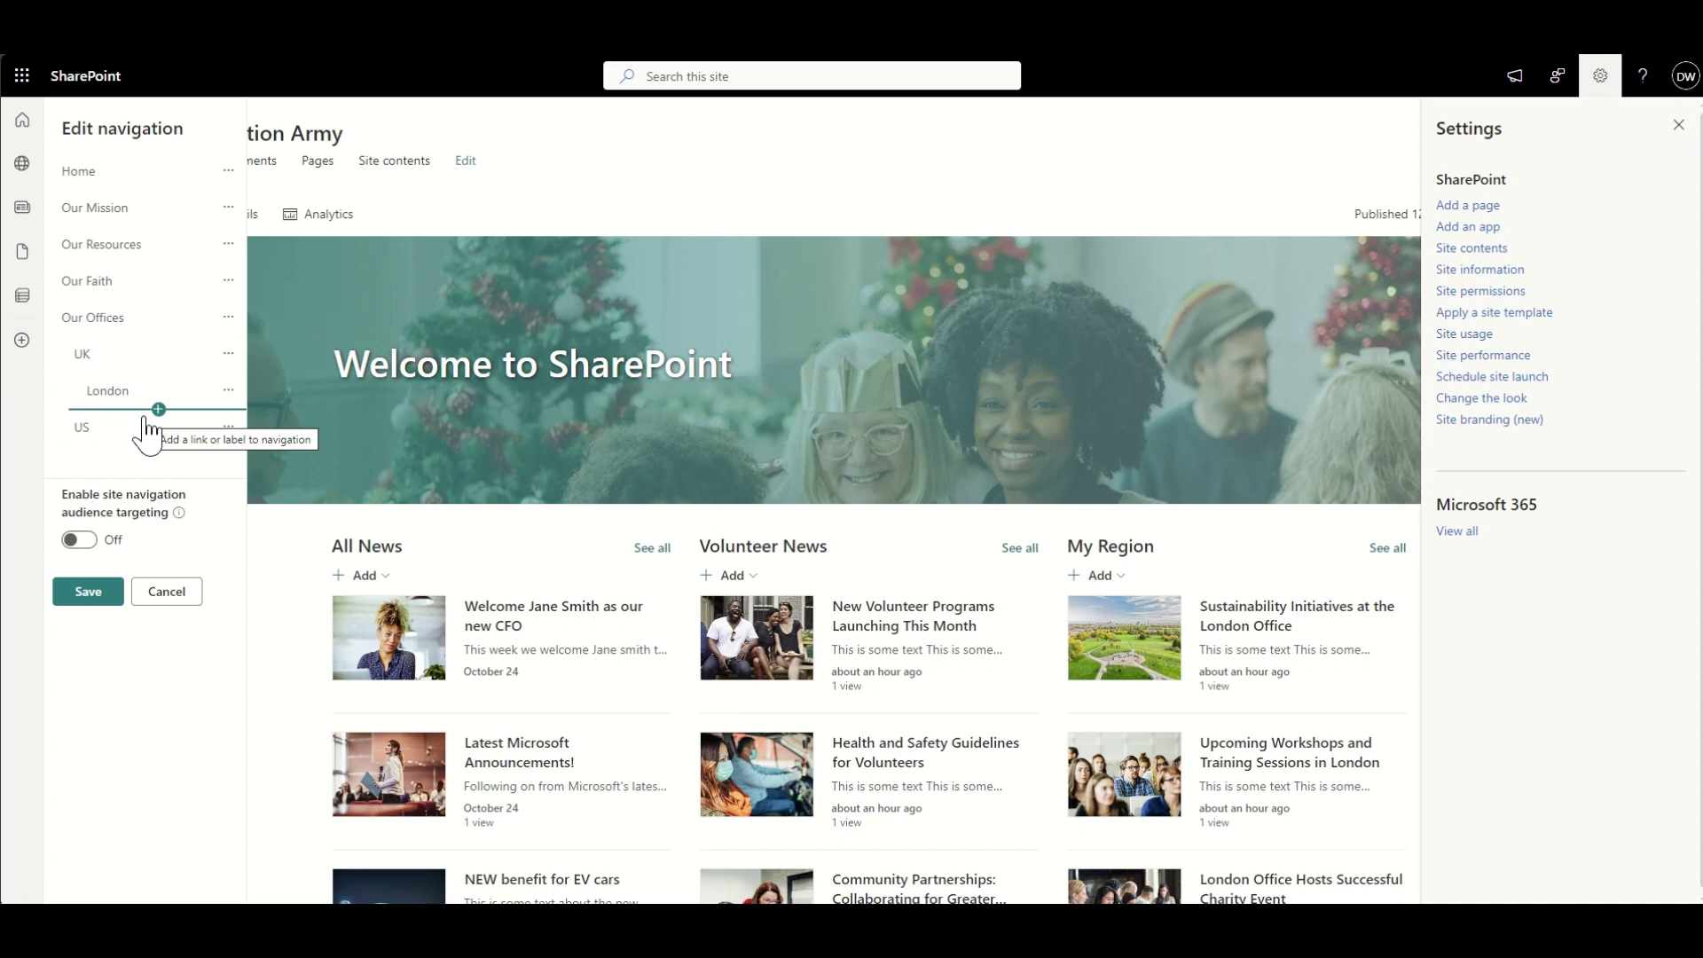
click(152, 445)
click(399, 351)
click(355, 413)
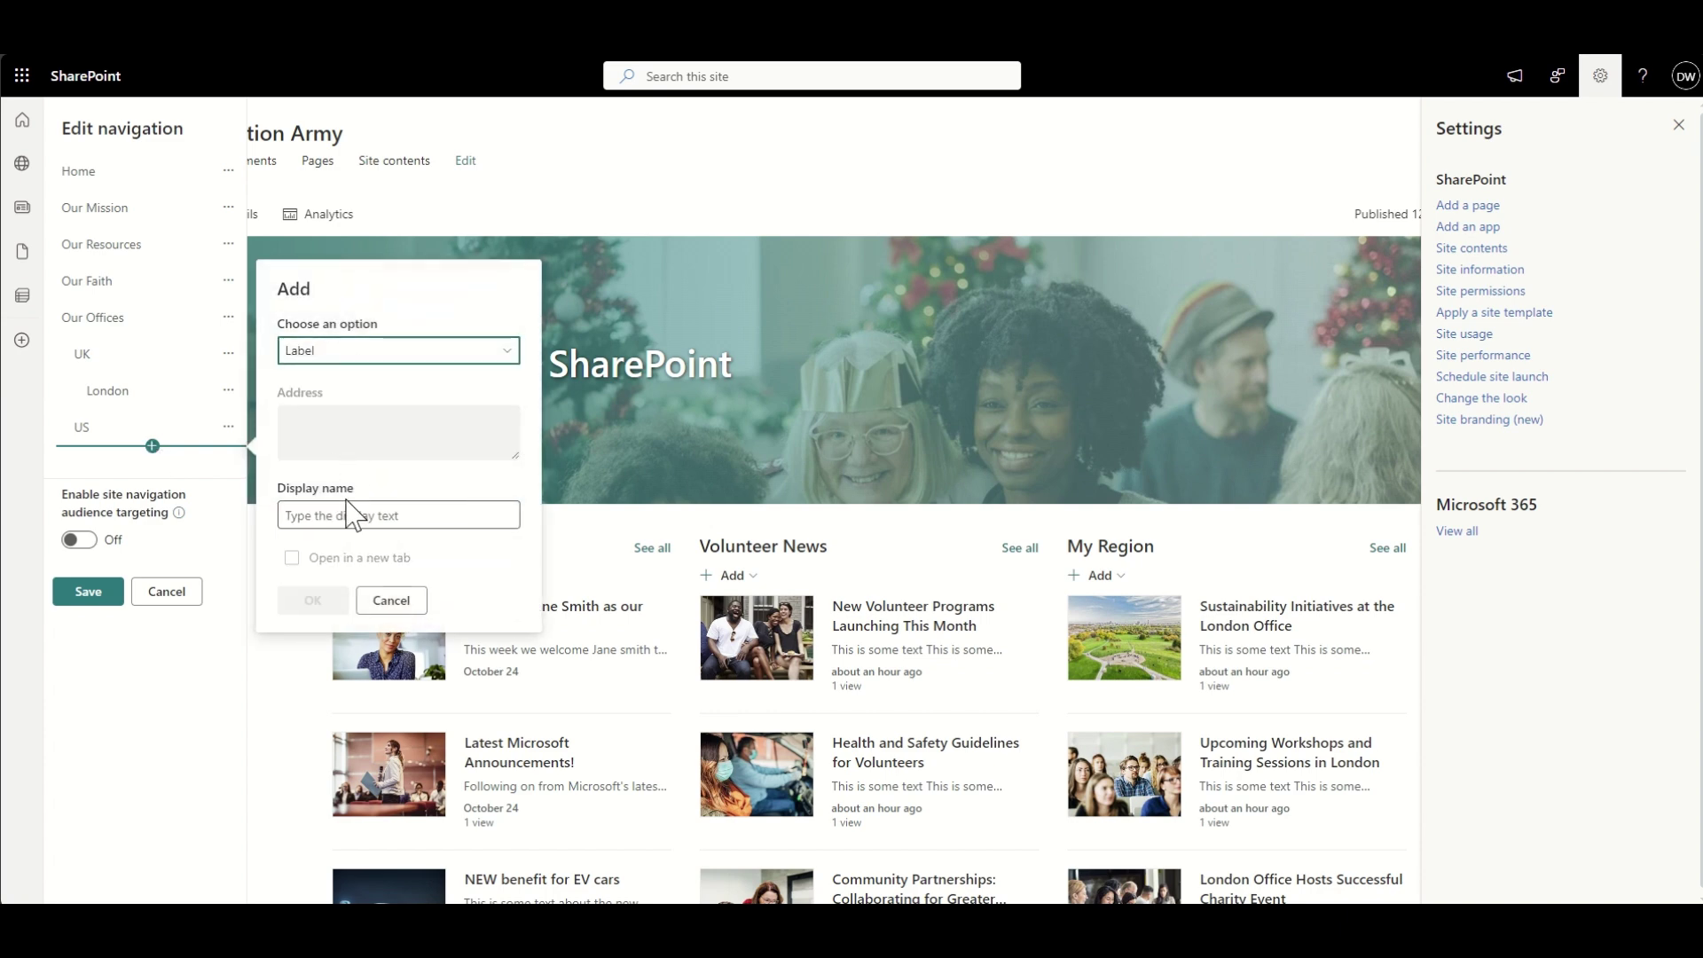
click(184, 469)
Add a label named "Regional 1" below London in the site navigation
click(158, 409)
click(399, 314)
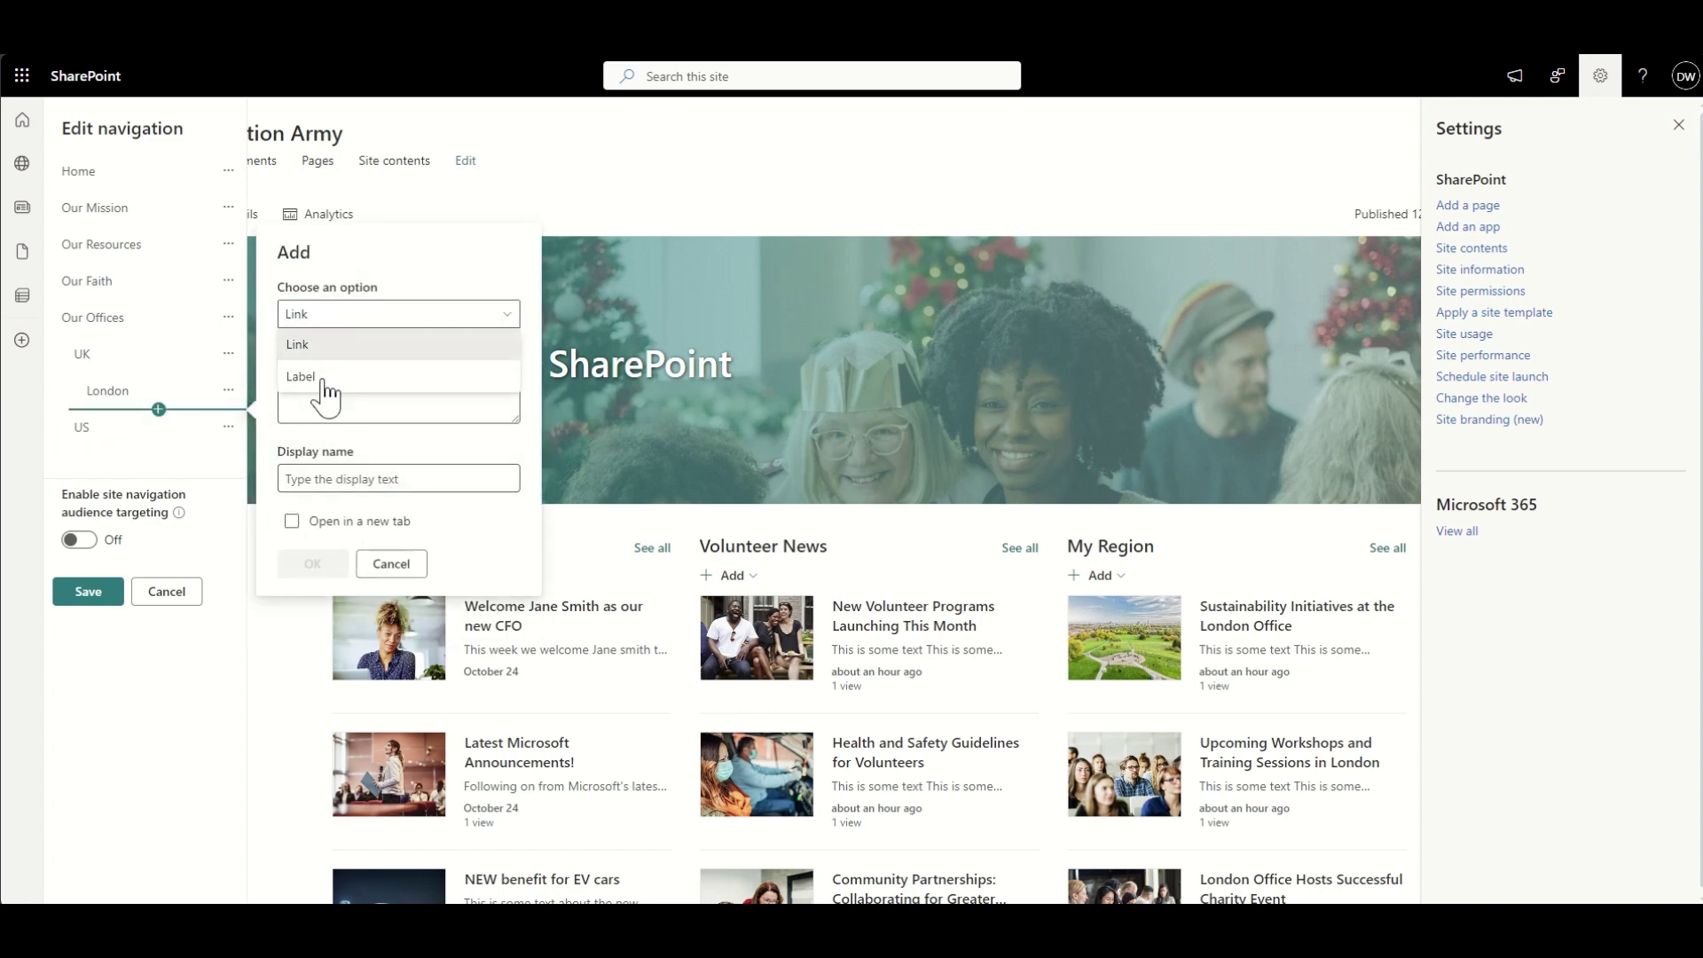
click(322, 381)
click(341, 478)
text(Regional 1)
key(Return)
Add a label named "Regional 2" below Regional 1, at the same level under UK
click(159, 445)
click(398, 351)
click(323, 418)
click(342, 514)
text(Regionsla)
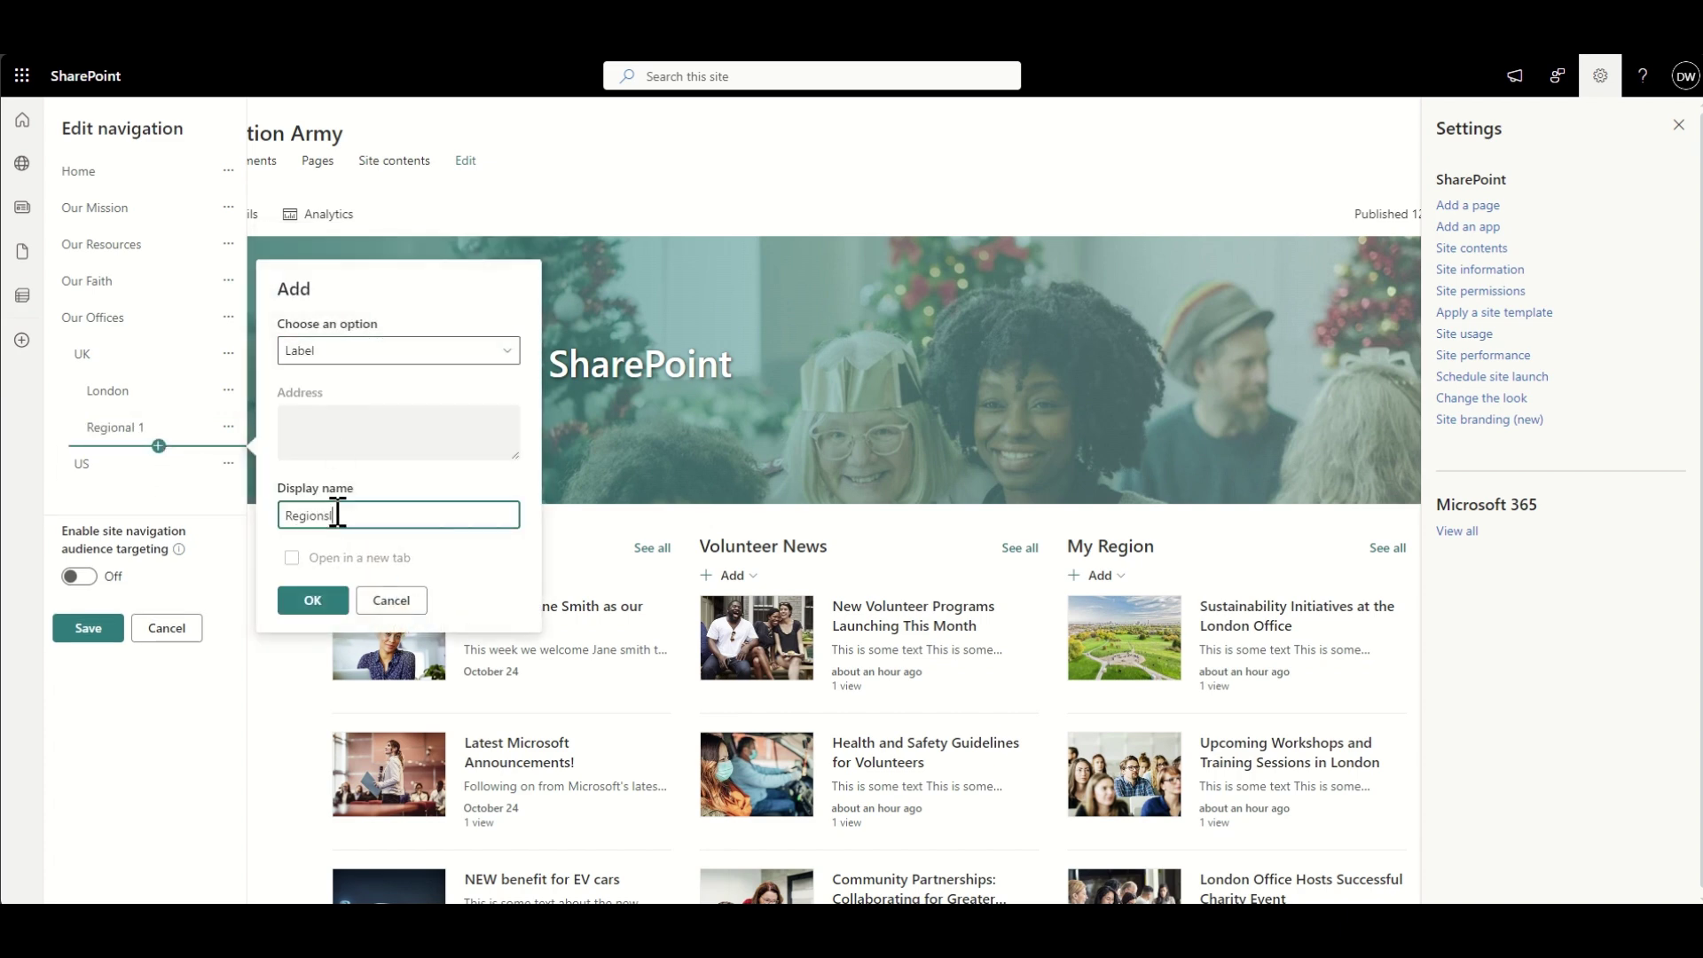
text(2)
key(Return)
Add a label named "Regional 3" below Regional 2 under UK and save the site navigation
click(158, 482)
click(399, 386)
click(322, 454)
click(342, 551)
text(Regi)
key(Return)
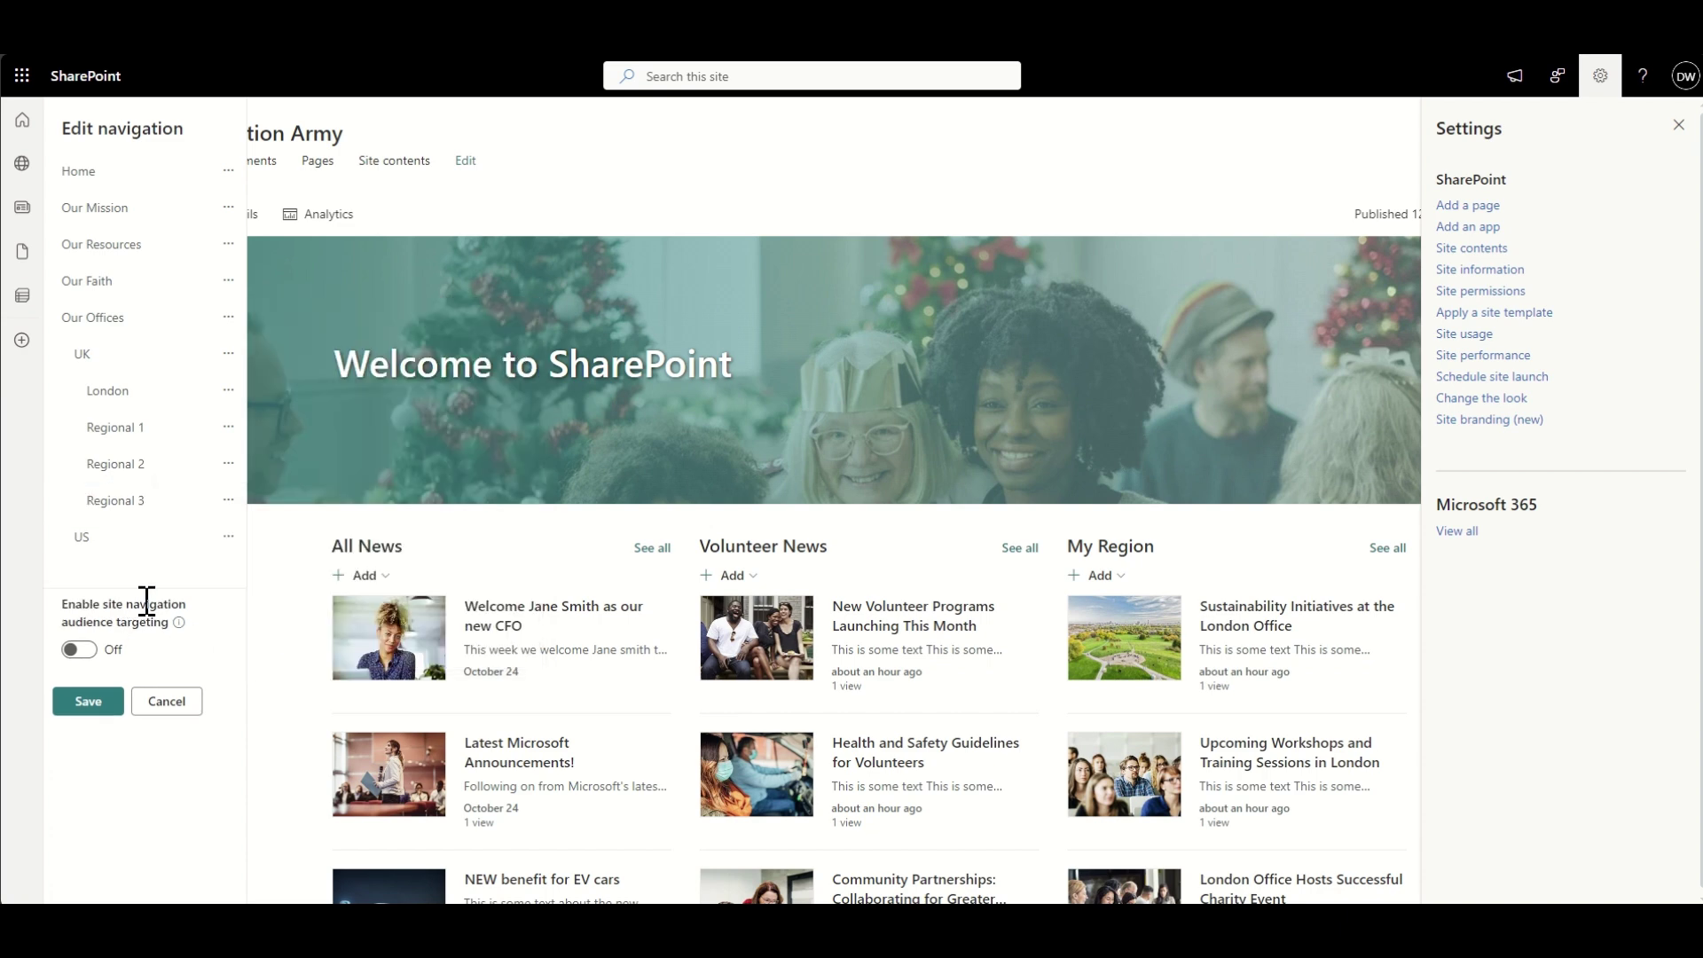
click(116, 707)
click(593, 162)
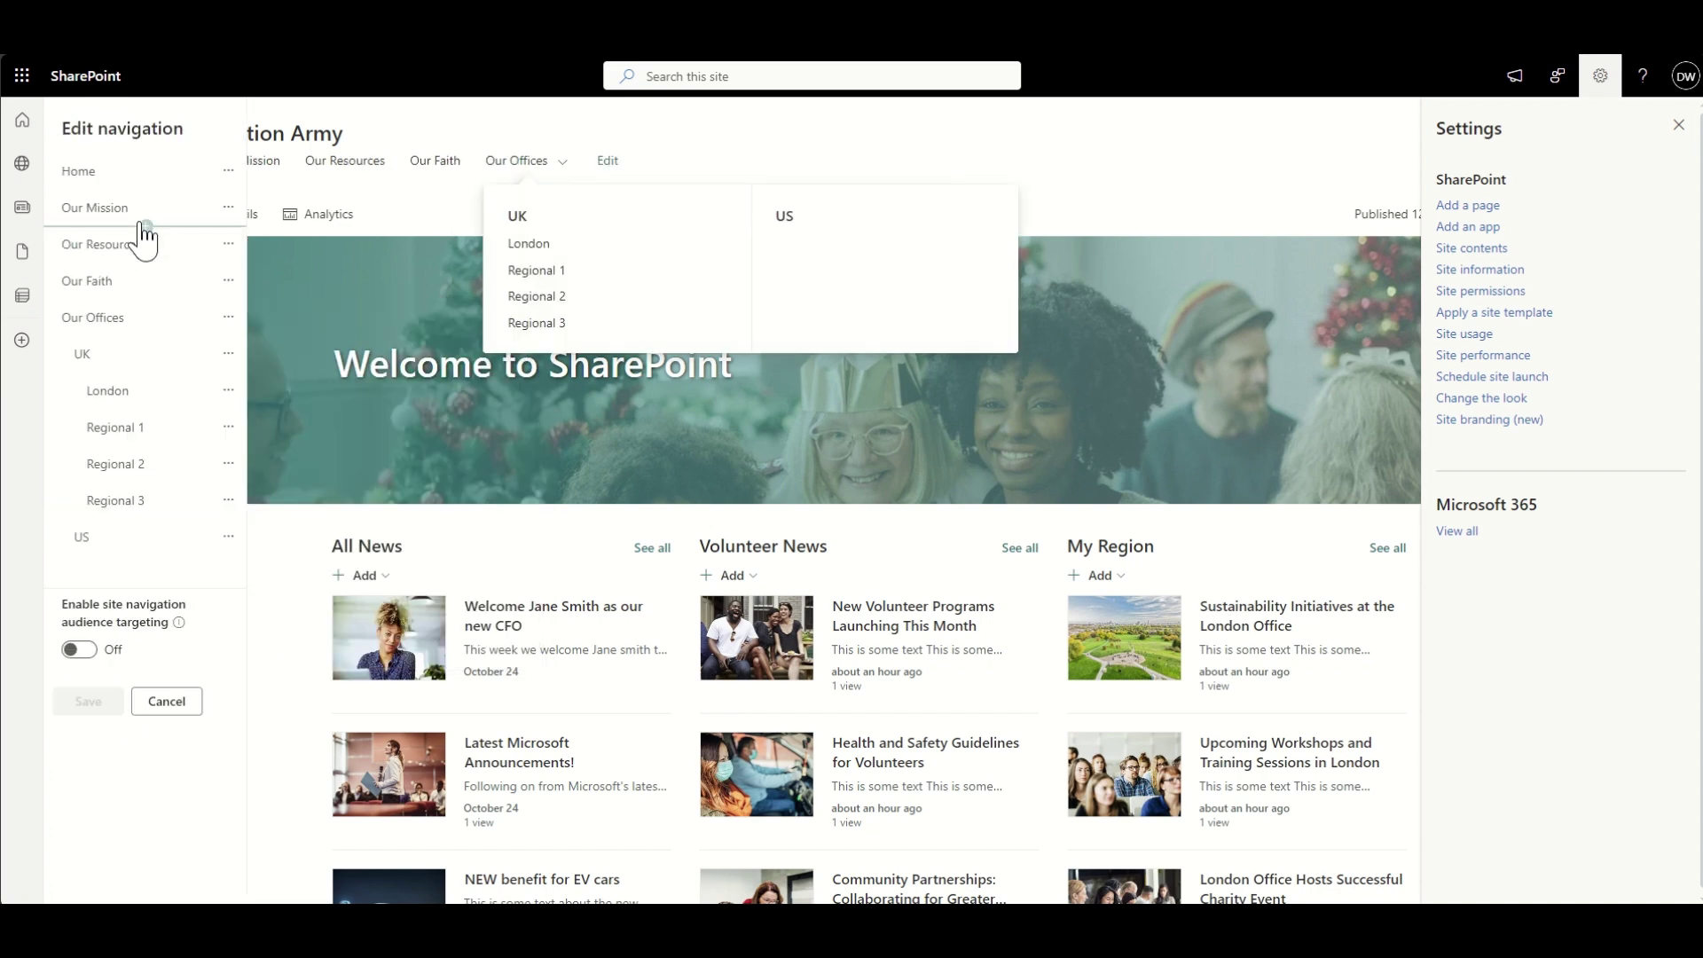
click(146, 226)
click(335, 237)
text(www.micosoft.com)
key(ctrl+a)
click(407, 321)
text(Values)
click(313, 402)
click(228, 244)
click(312, 369)
click(152, 263)
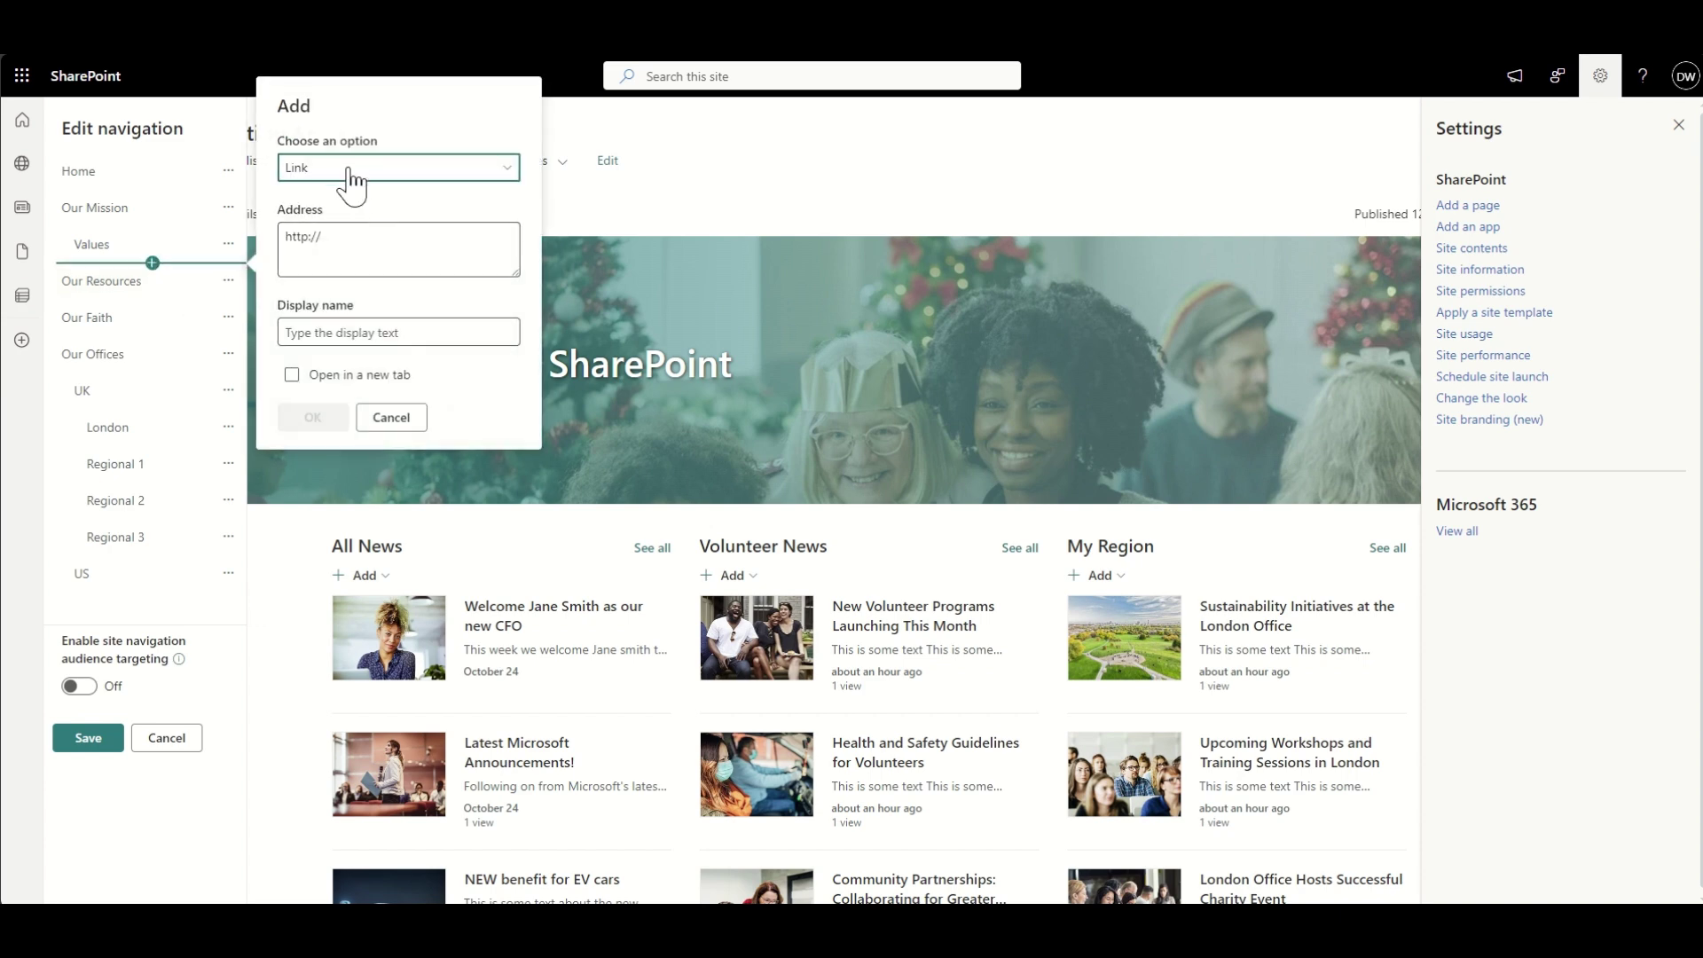
click(335, 232)
text(www.microsoft.com)
click(342, 333)
text(Leadership)
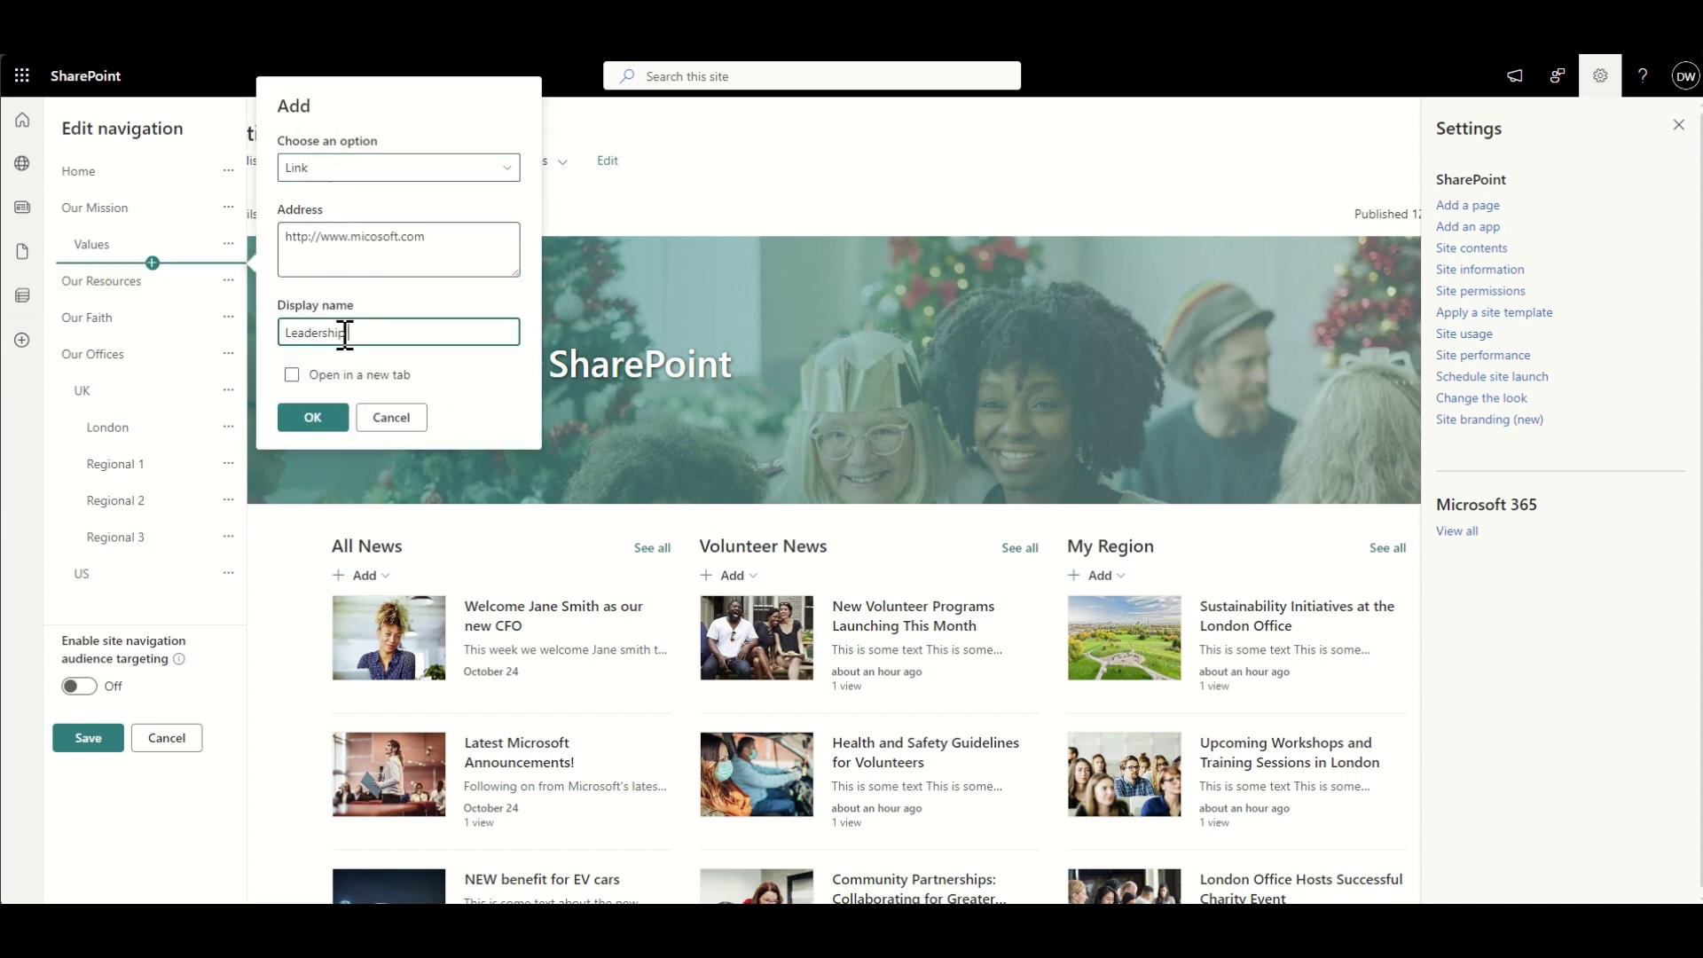
click(312, 417)
mouse_move(155, 303)
click(88, 774)
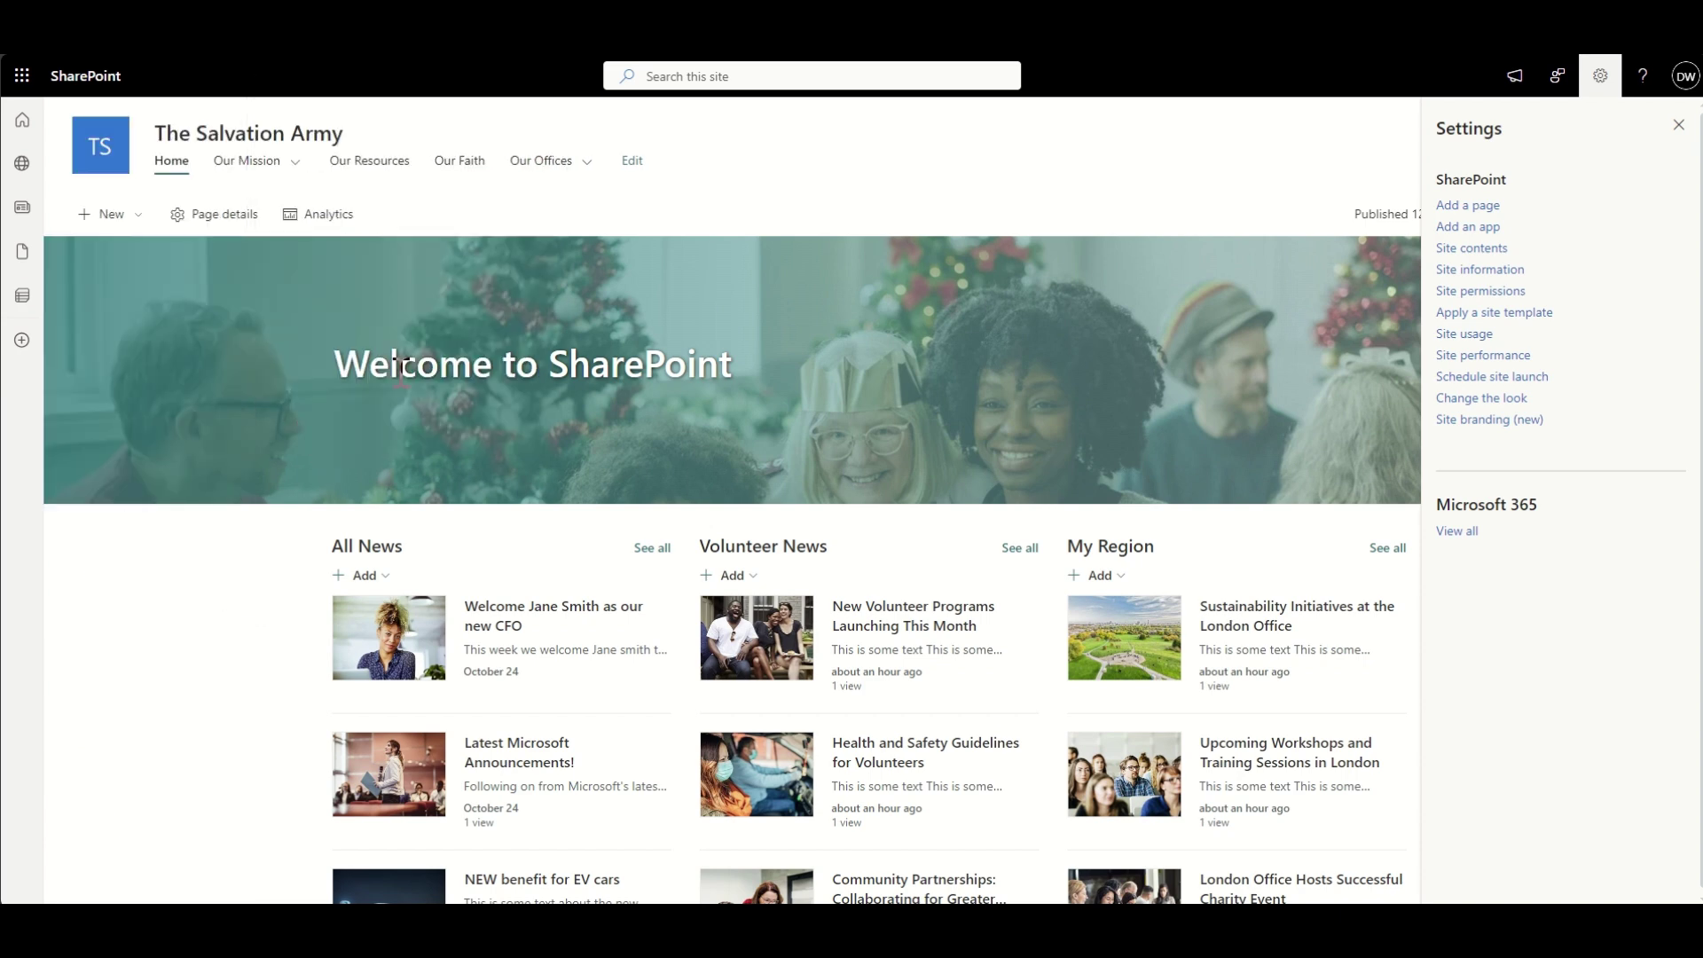
mouse_move(578, 171)
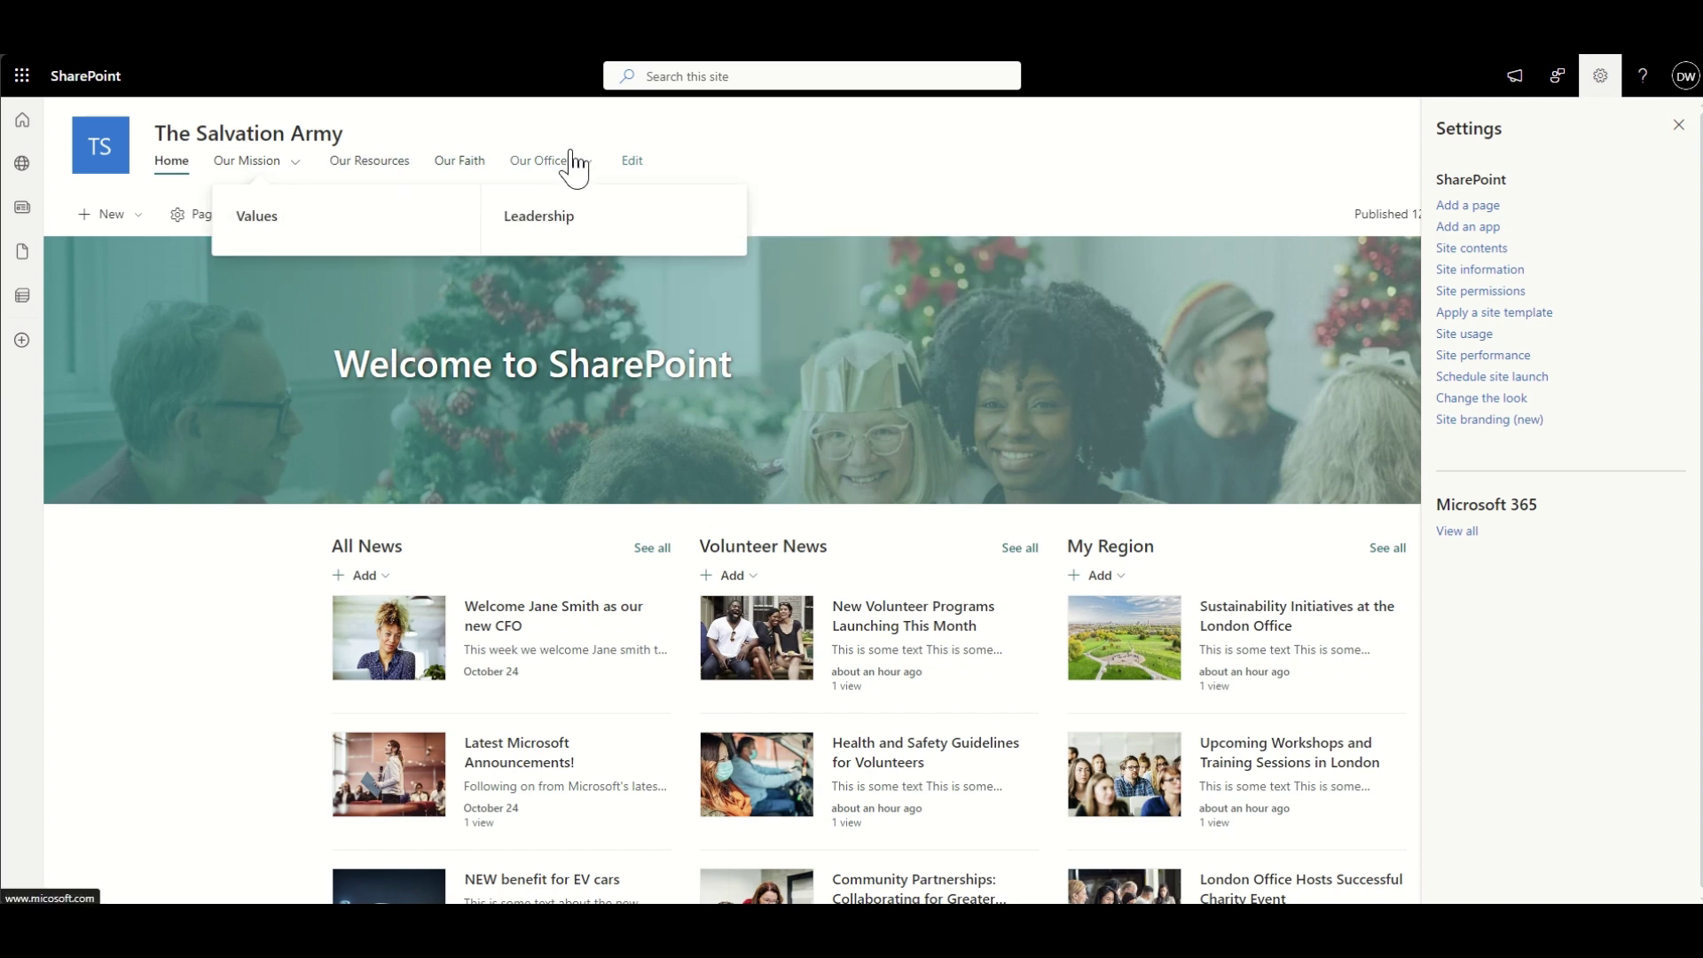
click(630, 163)
click(146, 337)
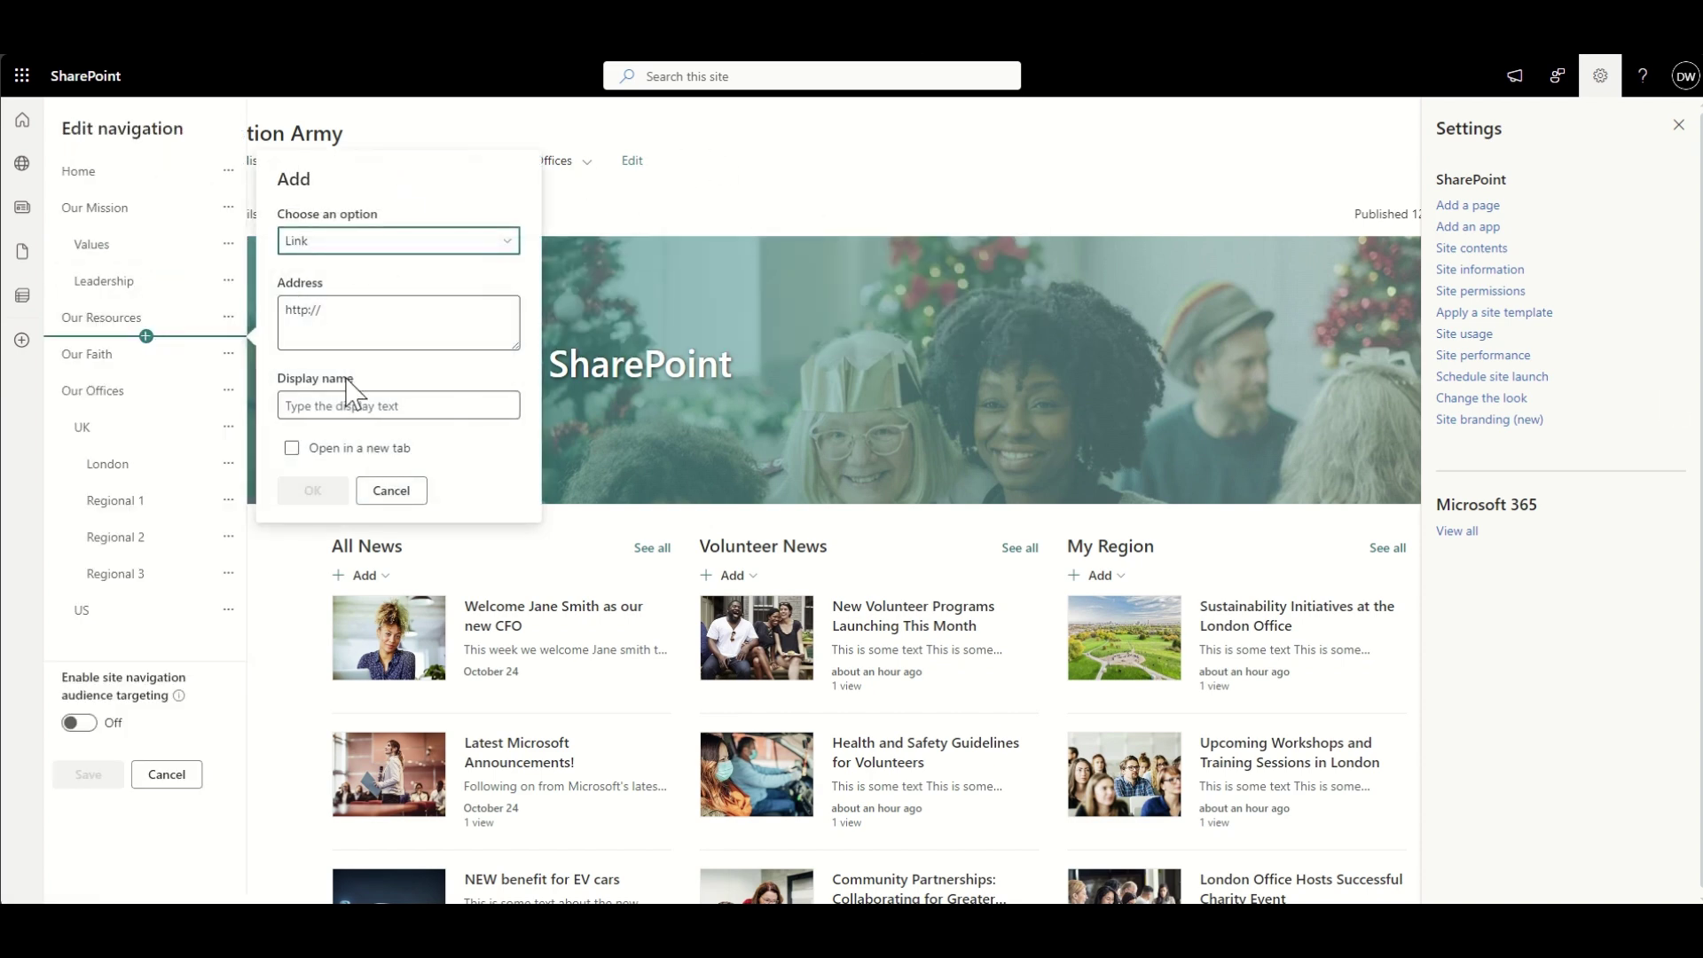
click(370, 326)
text(http://www.micosoft.com)
click(384, 411)
text(Human )
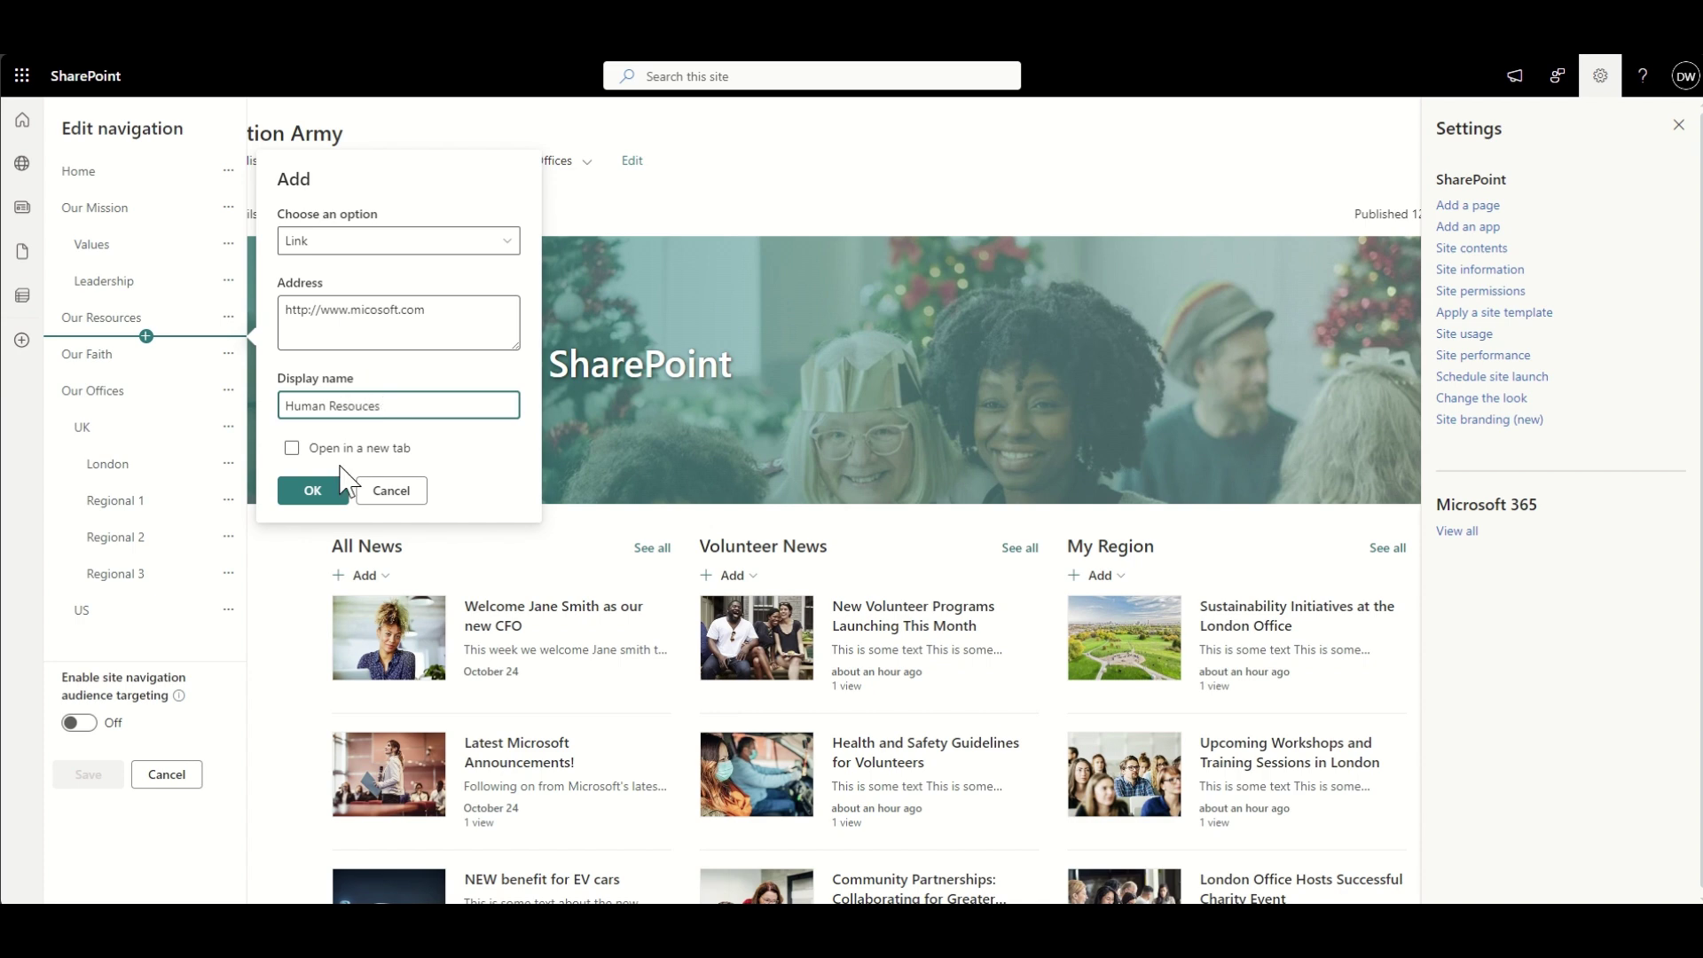
text(Resouces)
click(340, 490)
click(228, 354)
click(257, 482)
Add a label named "Brand" below Human Resouces, at the same level under Our Resources
click(152, 372)
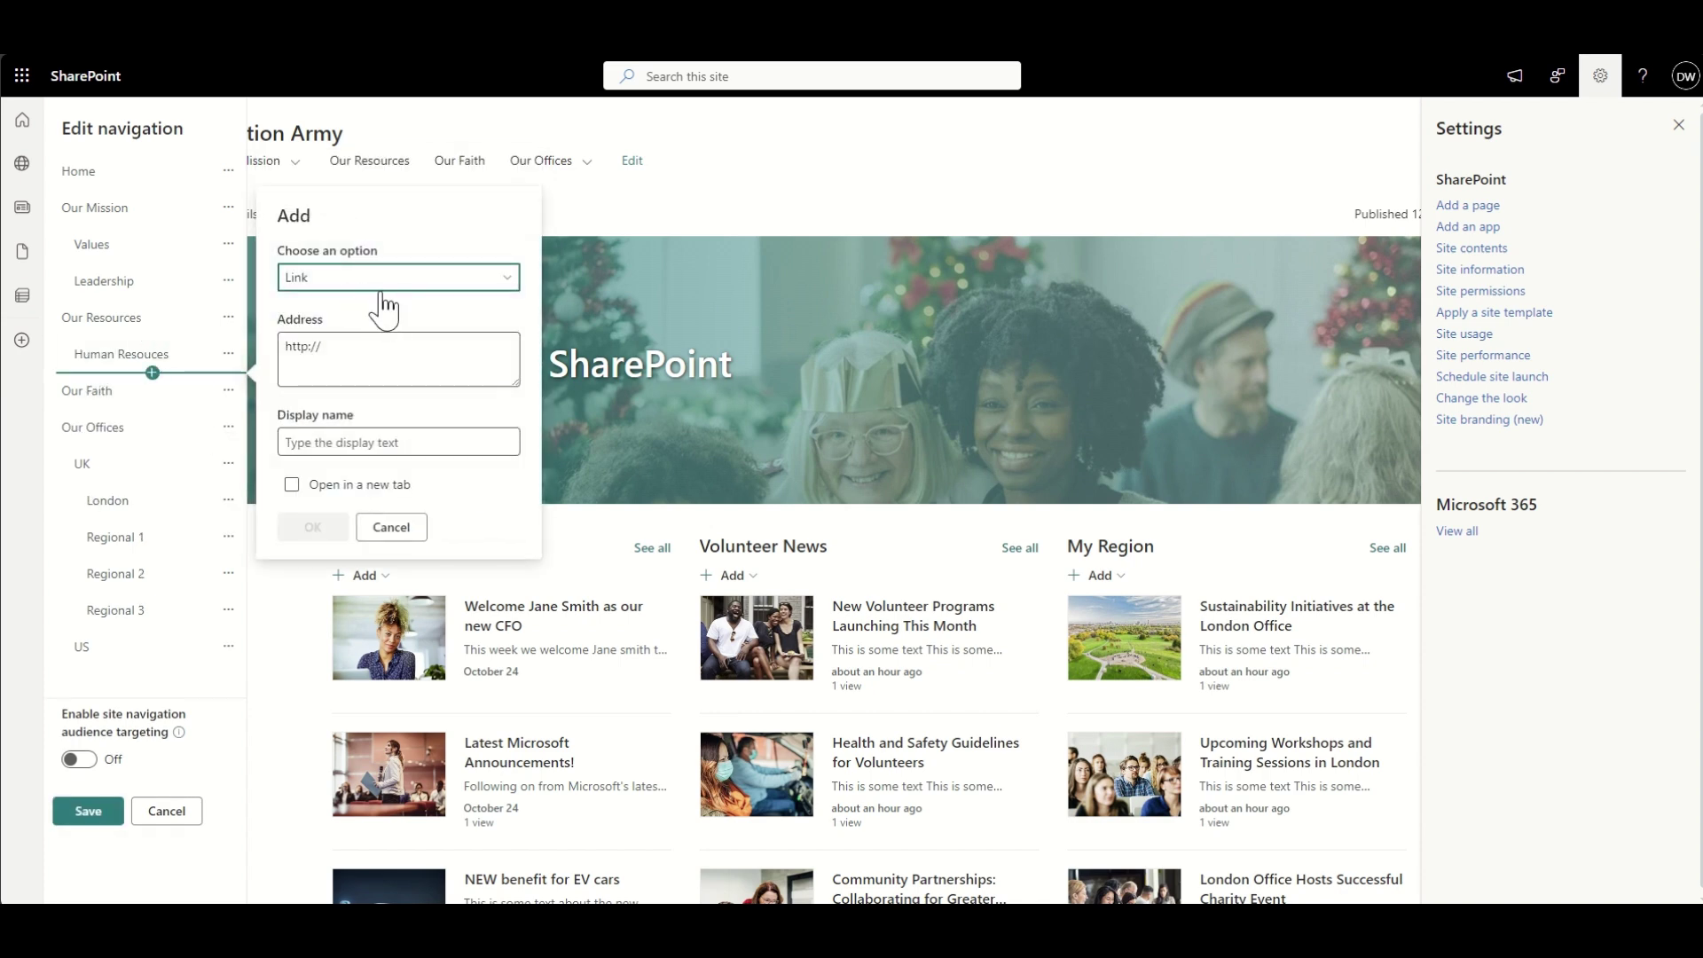
click(382, 284)
click(355, 338)
click(353, 441)
text(Brand)
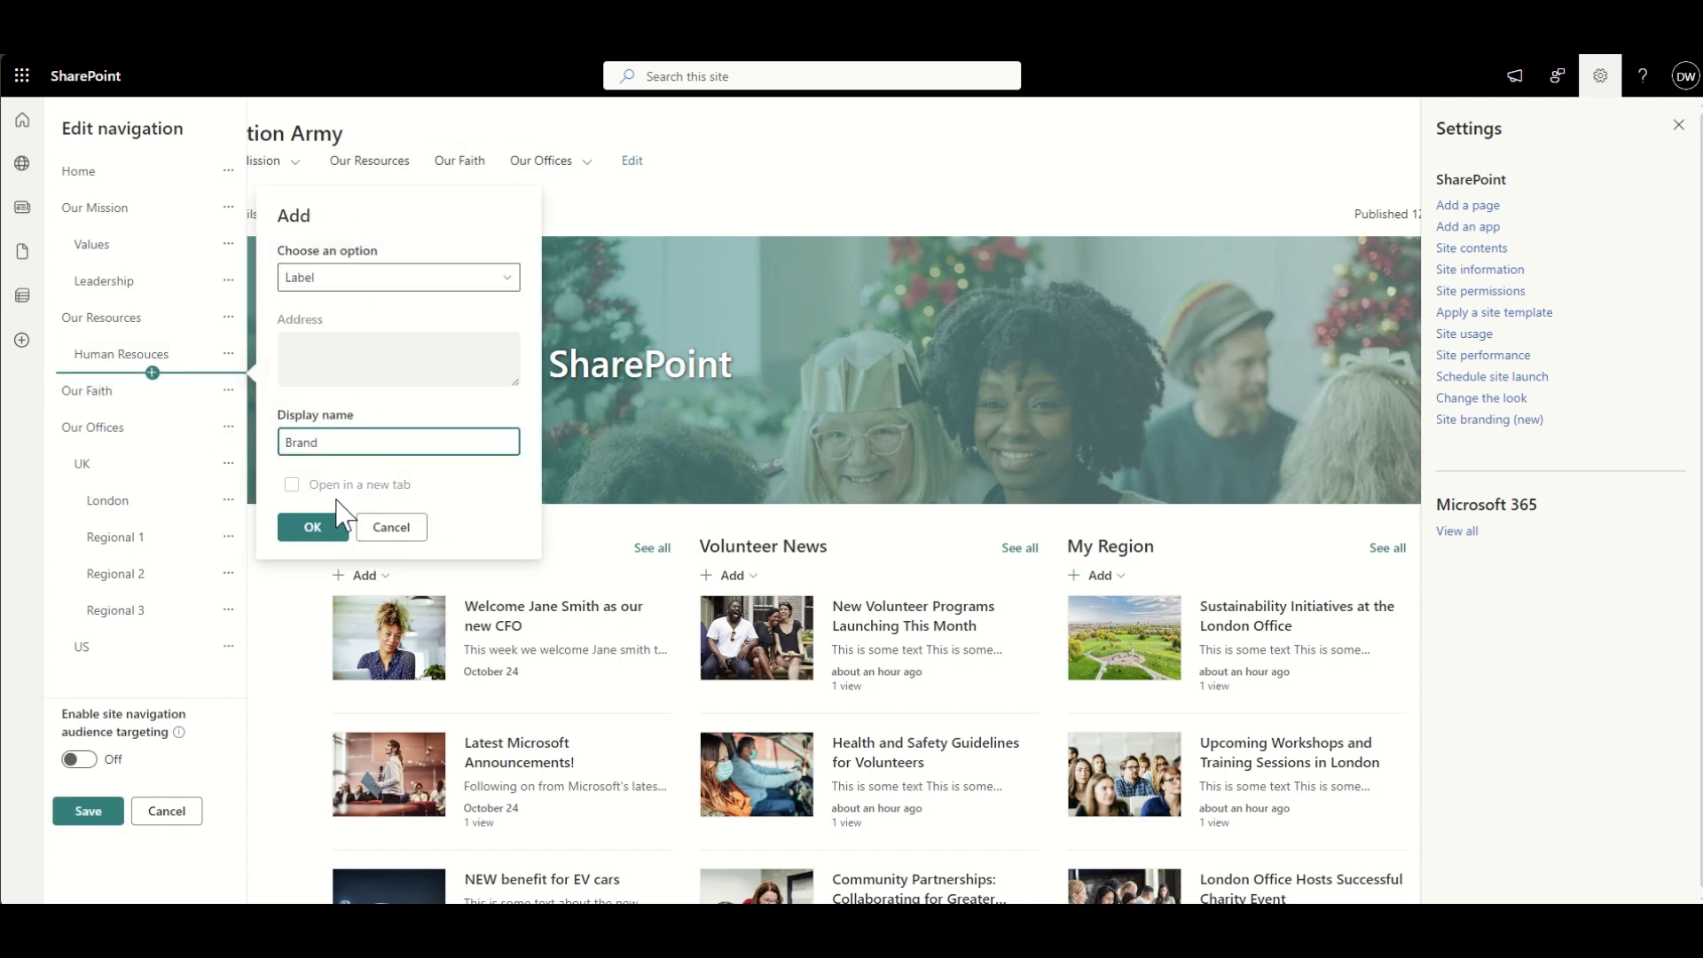
click(333, 523)
click(158, 409)
click(342, 390)
text(http://www.micosoft.com)
double_click(342, 452)
click(351, 479)
text(Templates)
click(313, 563)
click(222, 427)
click(257, 555)
click(152, 445)
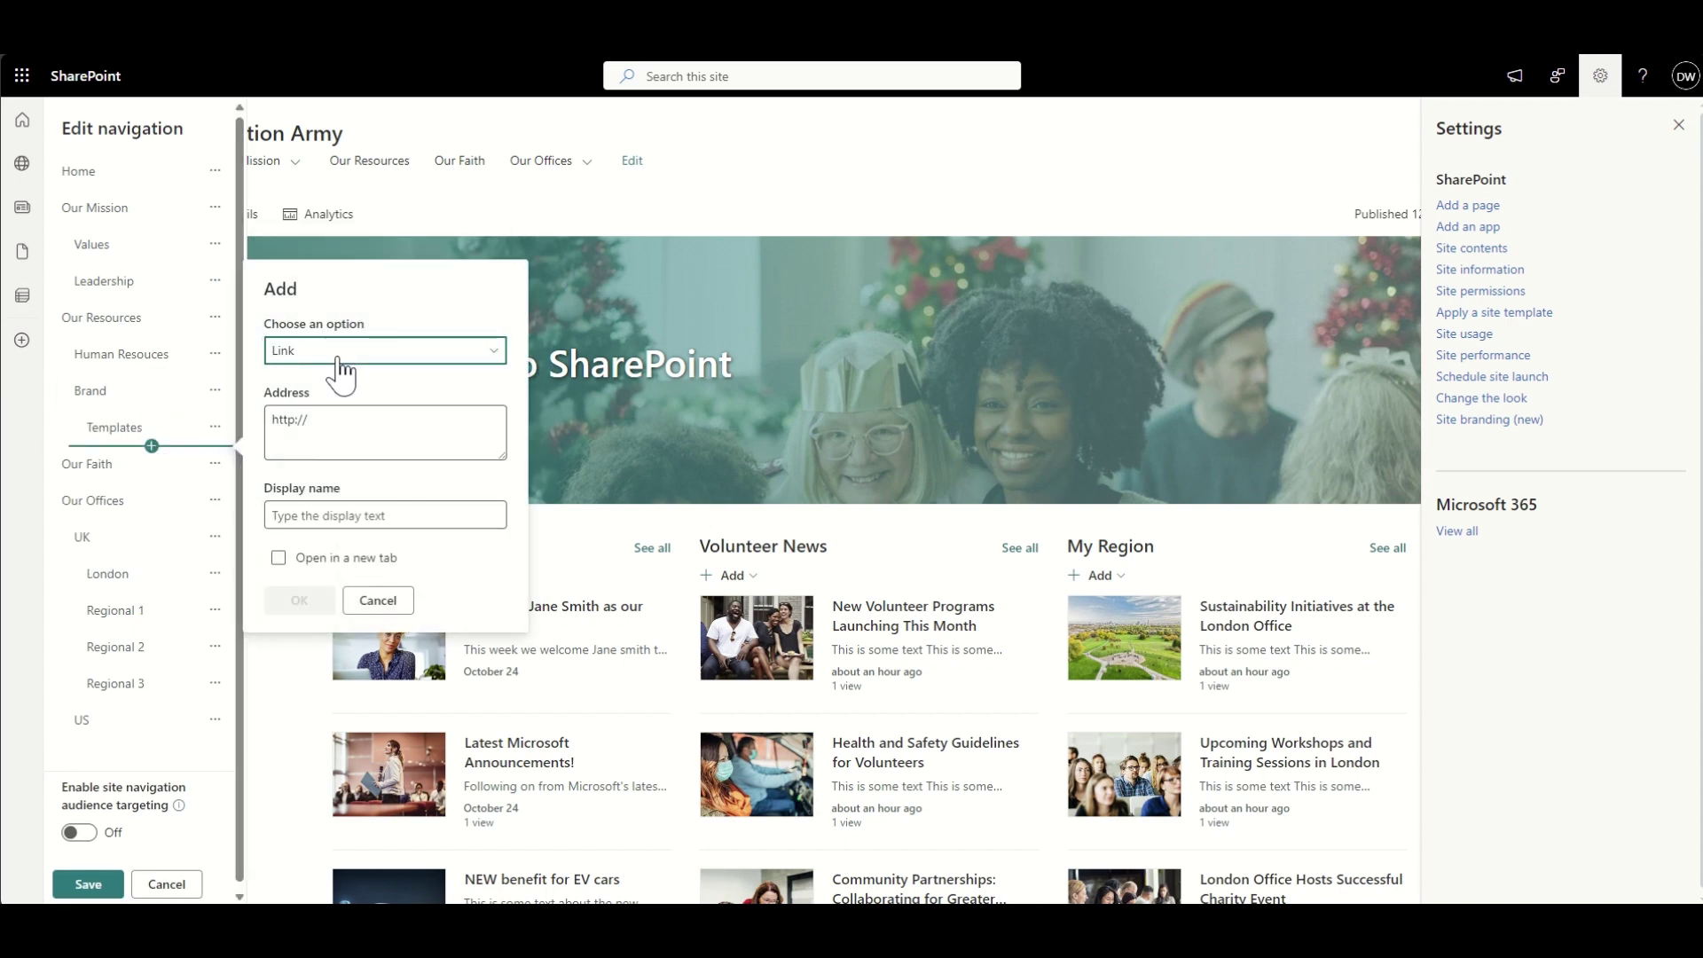
click(323, 425)
text(www.micosoft.com)
click(342, 507)
text(Forms)
click(297, 601)
click(153, 481)
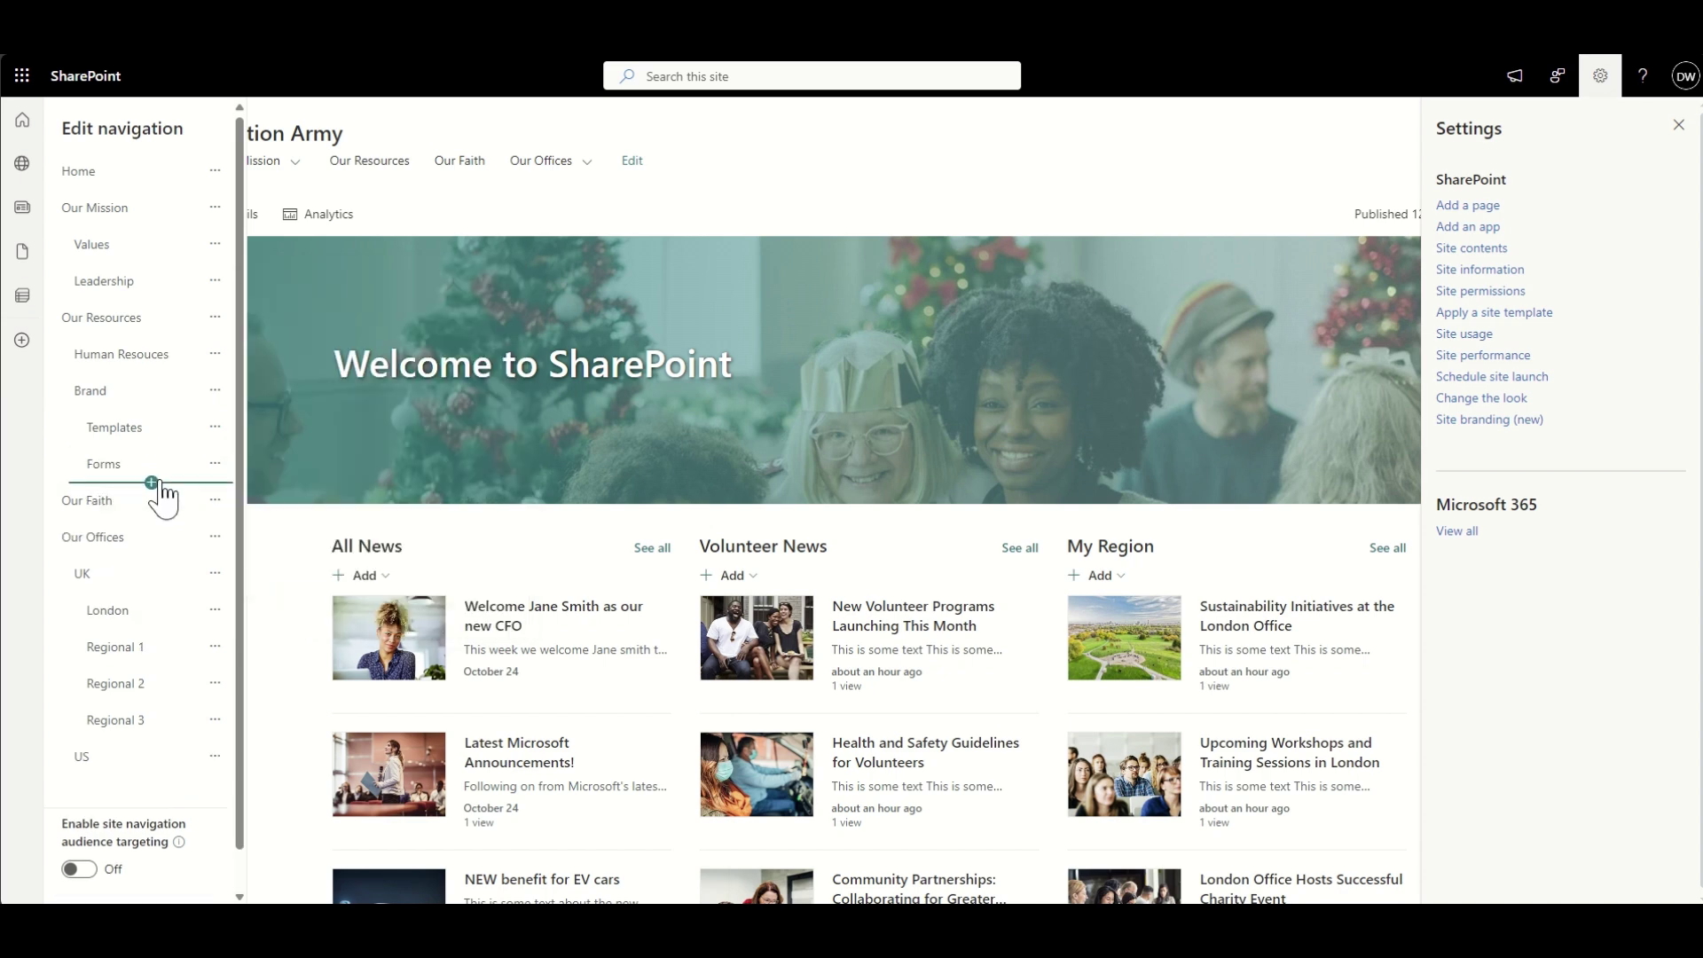
click(338, 464)
text(www.micosoft.com)
click(331, 553)
text(Le)
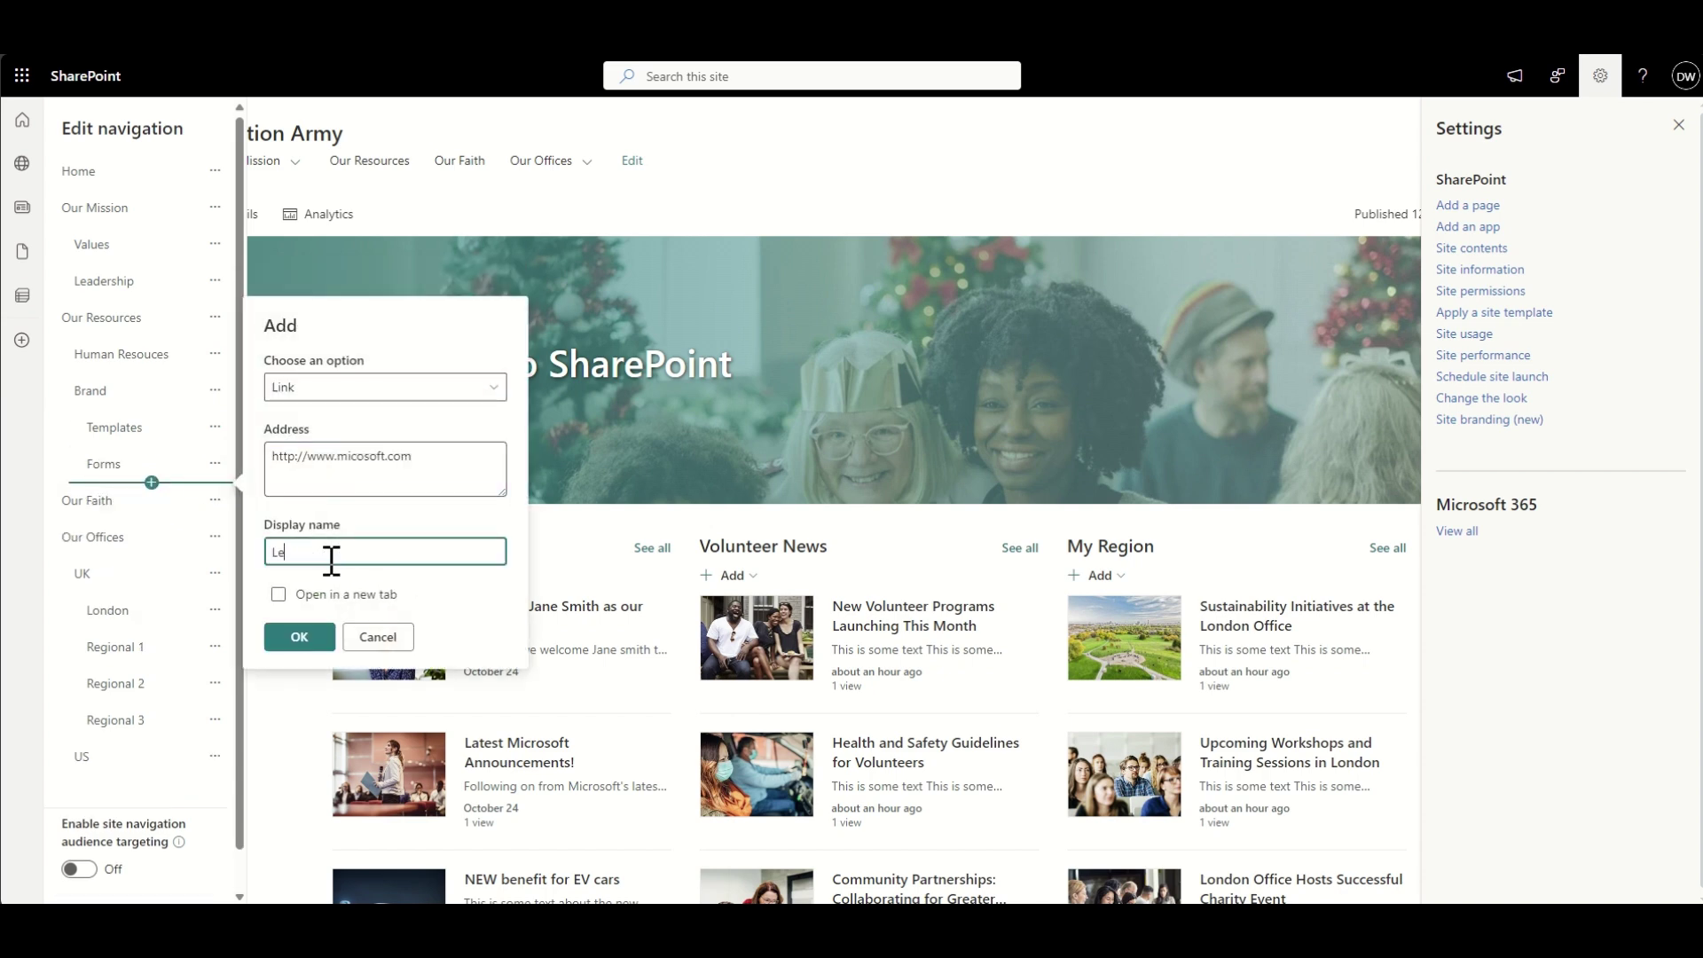
text(afletss)
key(BackSpace)
click(316, 636)
Add a "Book Holiday" label below Human Resouces and make it a sub link of Human Resouces
click(146, 372)
click(381, 277)
click(369, 340)
click(338, 442)
text(Book Holiday)
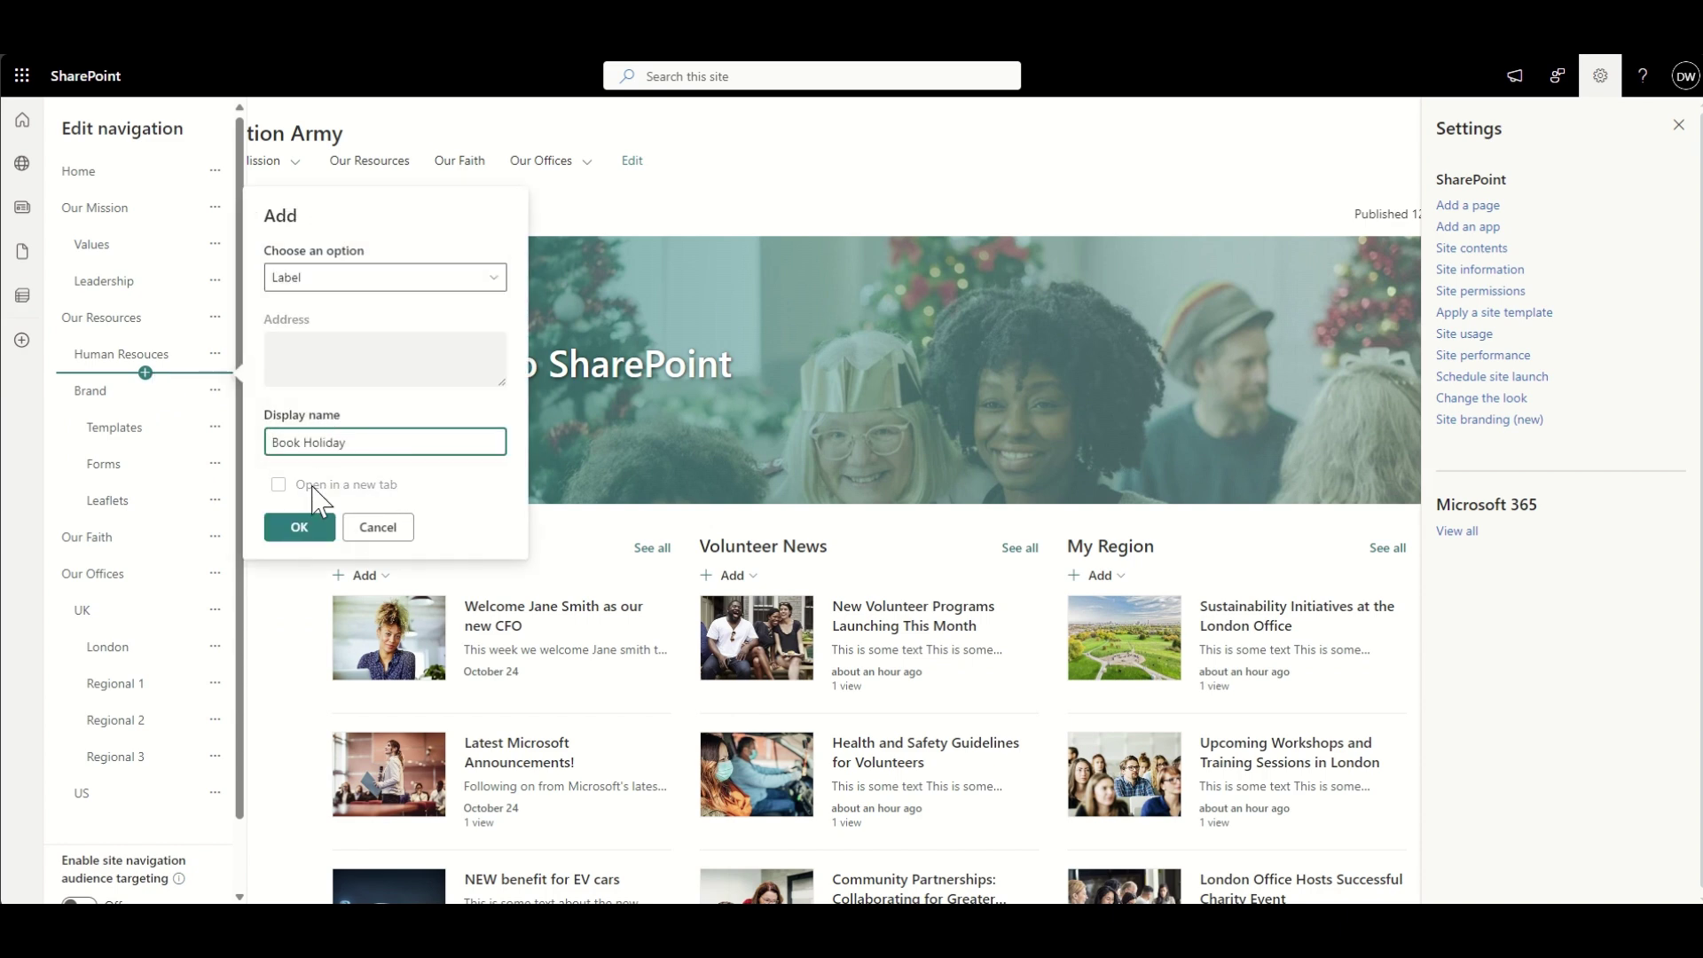
click(301, 527)
click(215, 390)
click(258, 523)
click(152, 409)
click(338, 318)
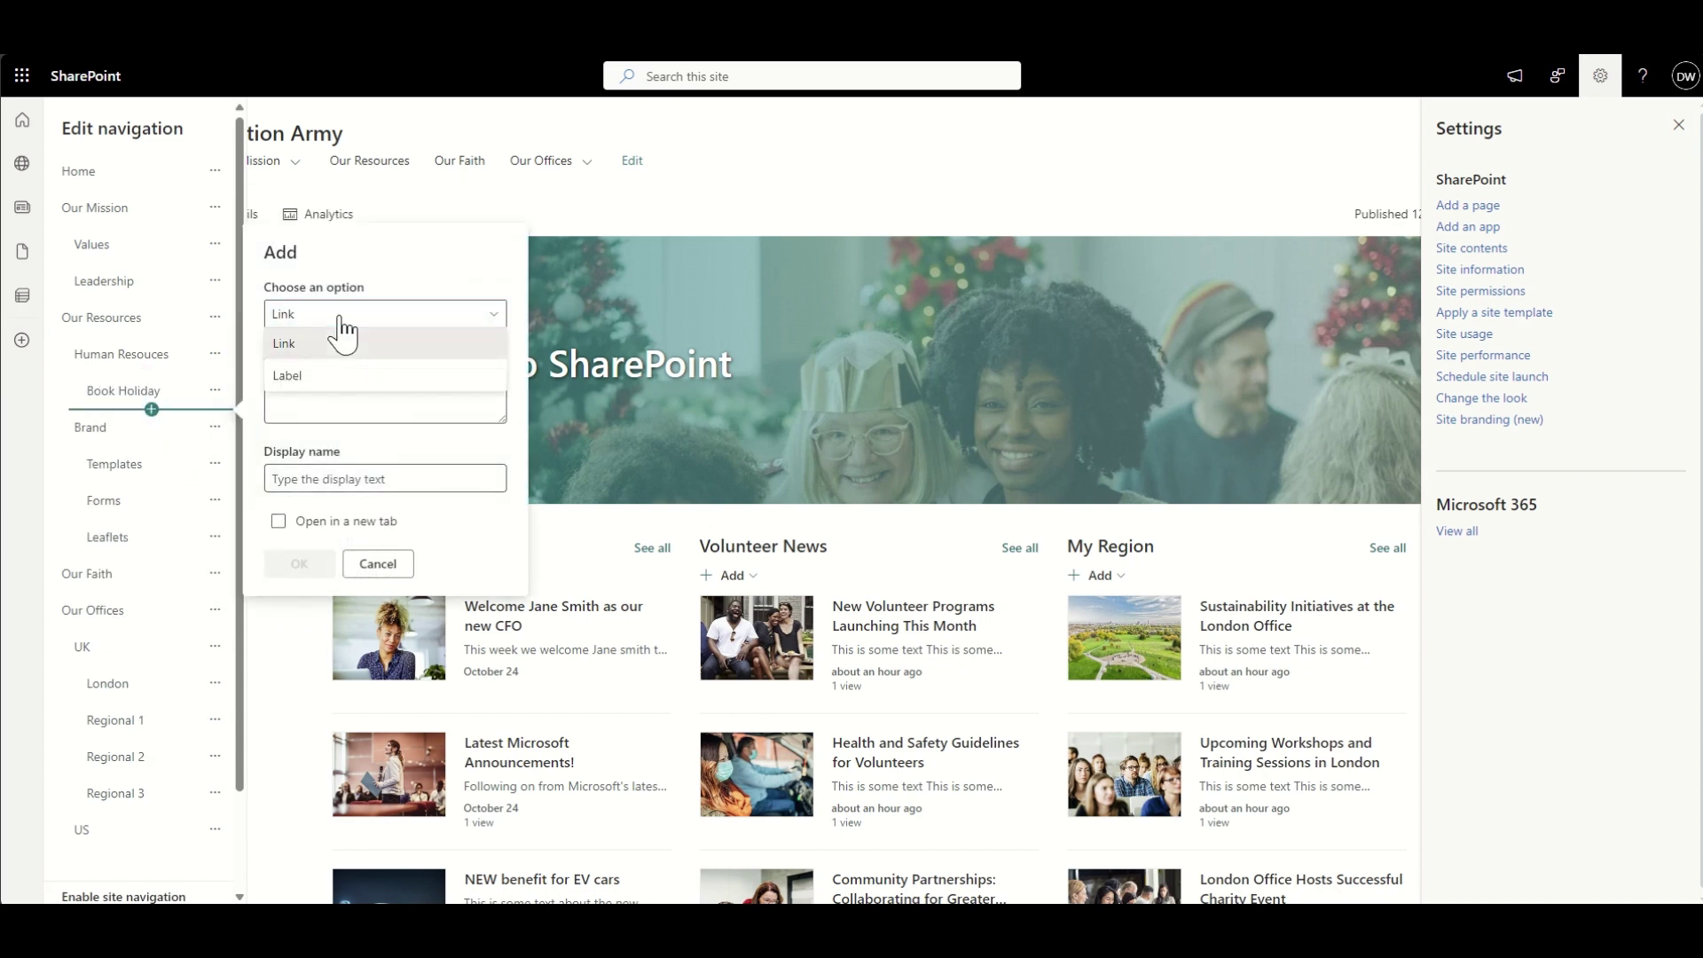
click(339, 344)
click(342, 385)
text(http://www.micosoft.com)
click(327, 479)
text(Submit Expen)
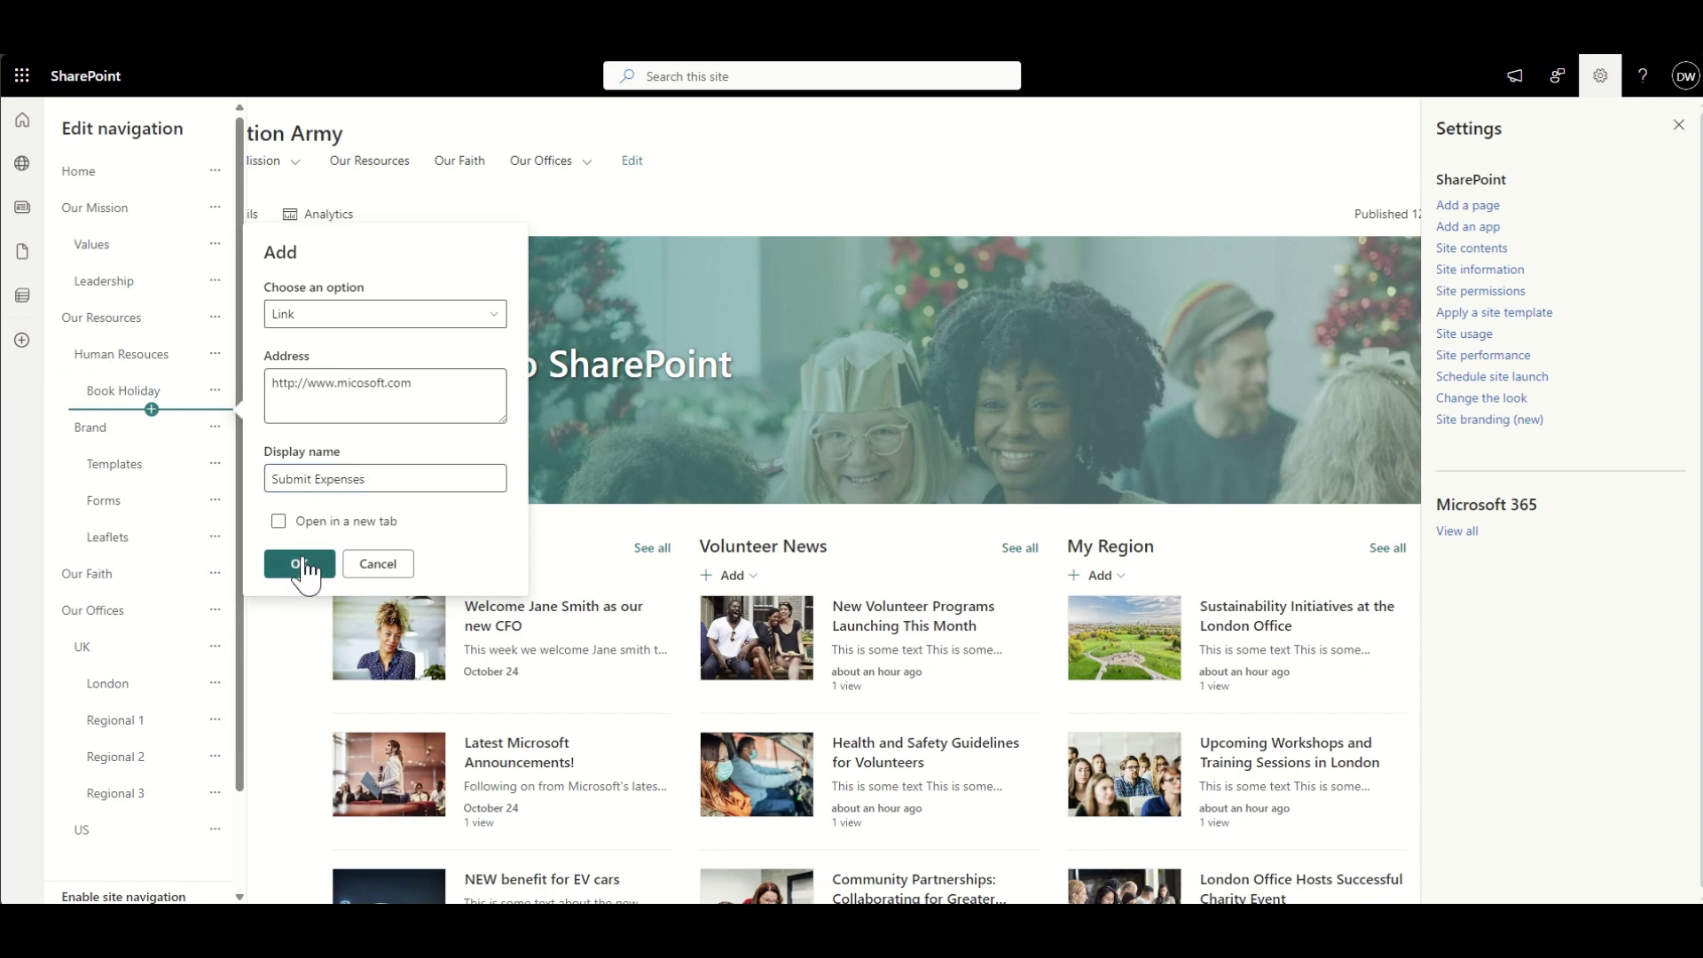
text(ses)
click(299, 564)
scroll(88, 581, down, 2)
click(100, 878)
mouse_move(424, 173)
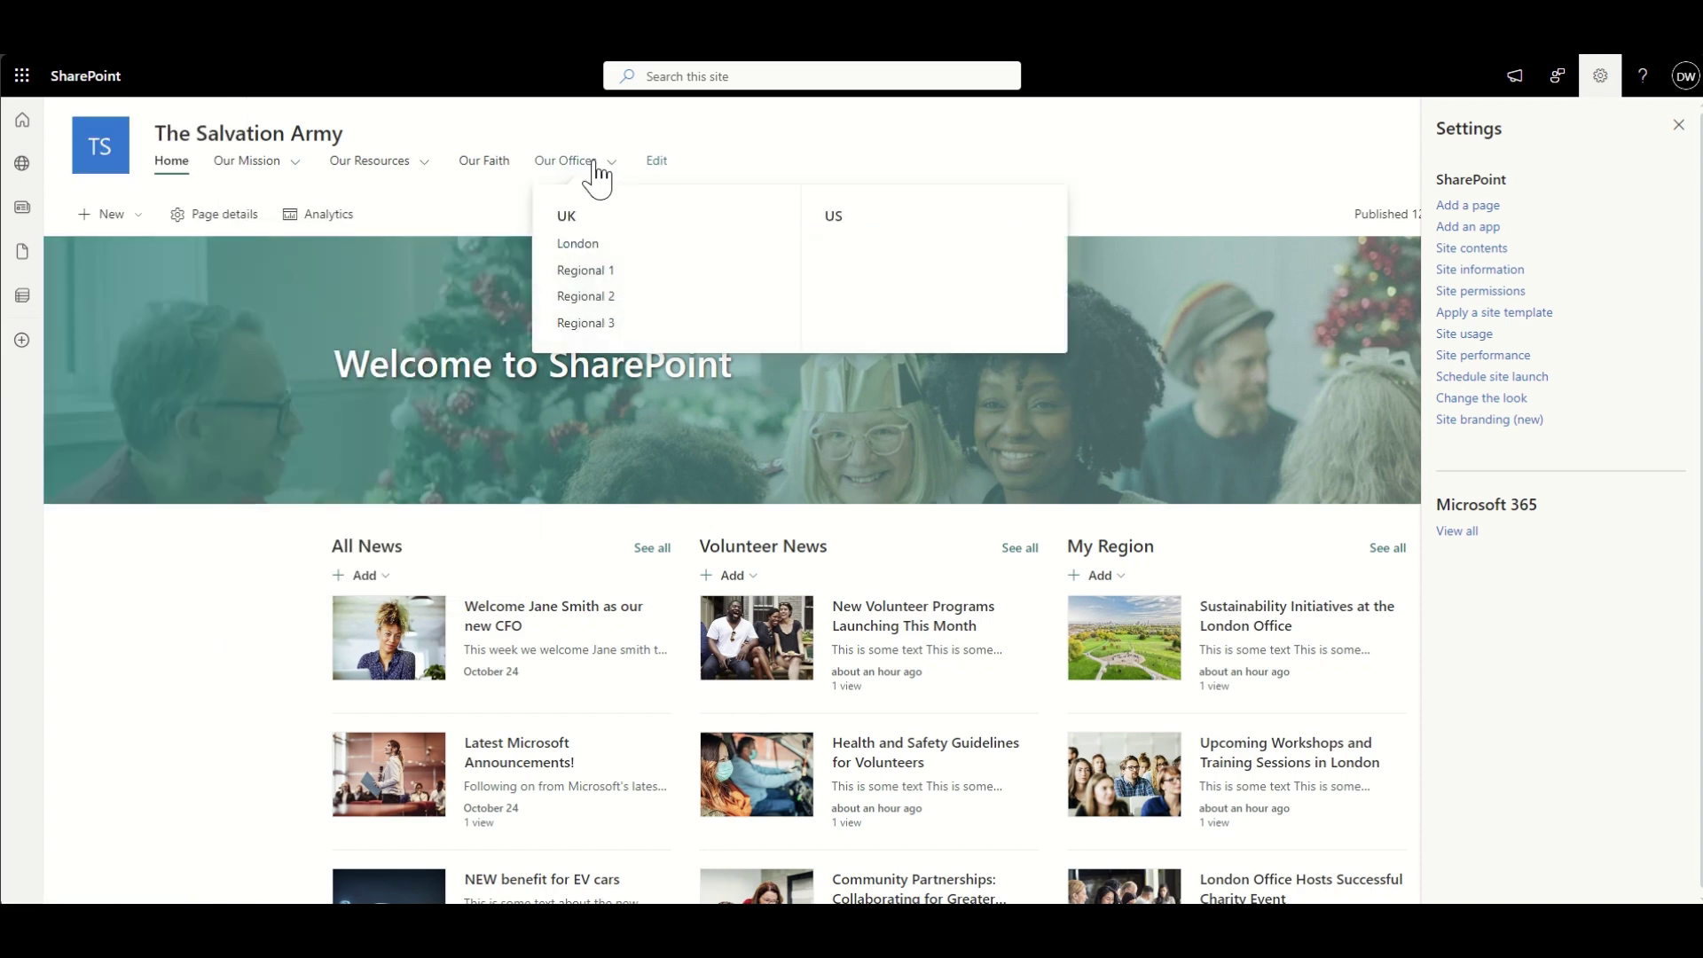
click(1022, 252)
Replace the header logo with the red Salvation Army shield, apply the light grey background to the Standard header and save
click(1600, 75)
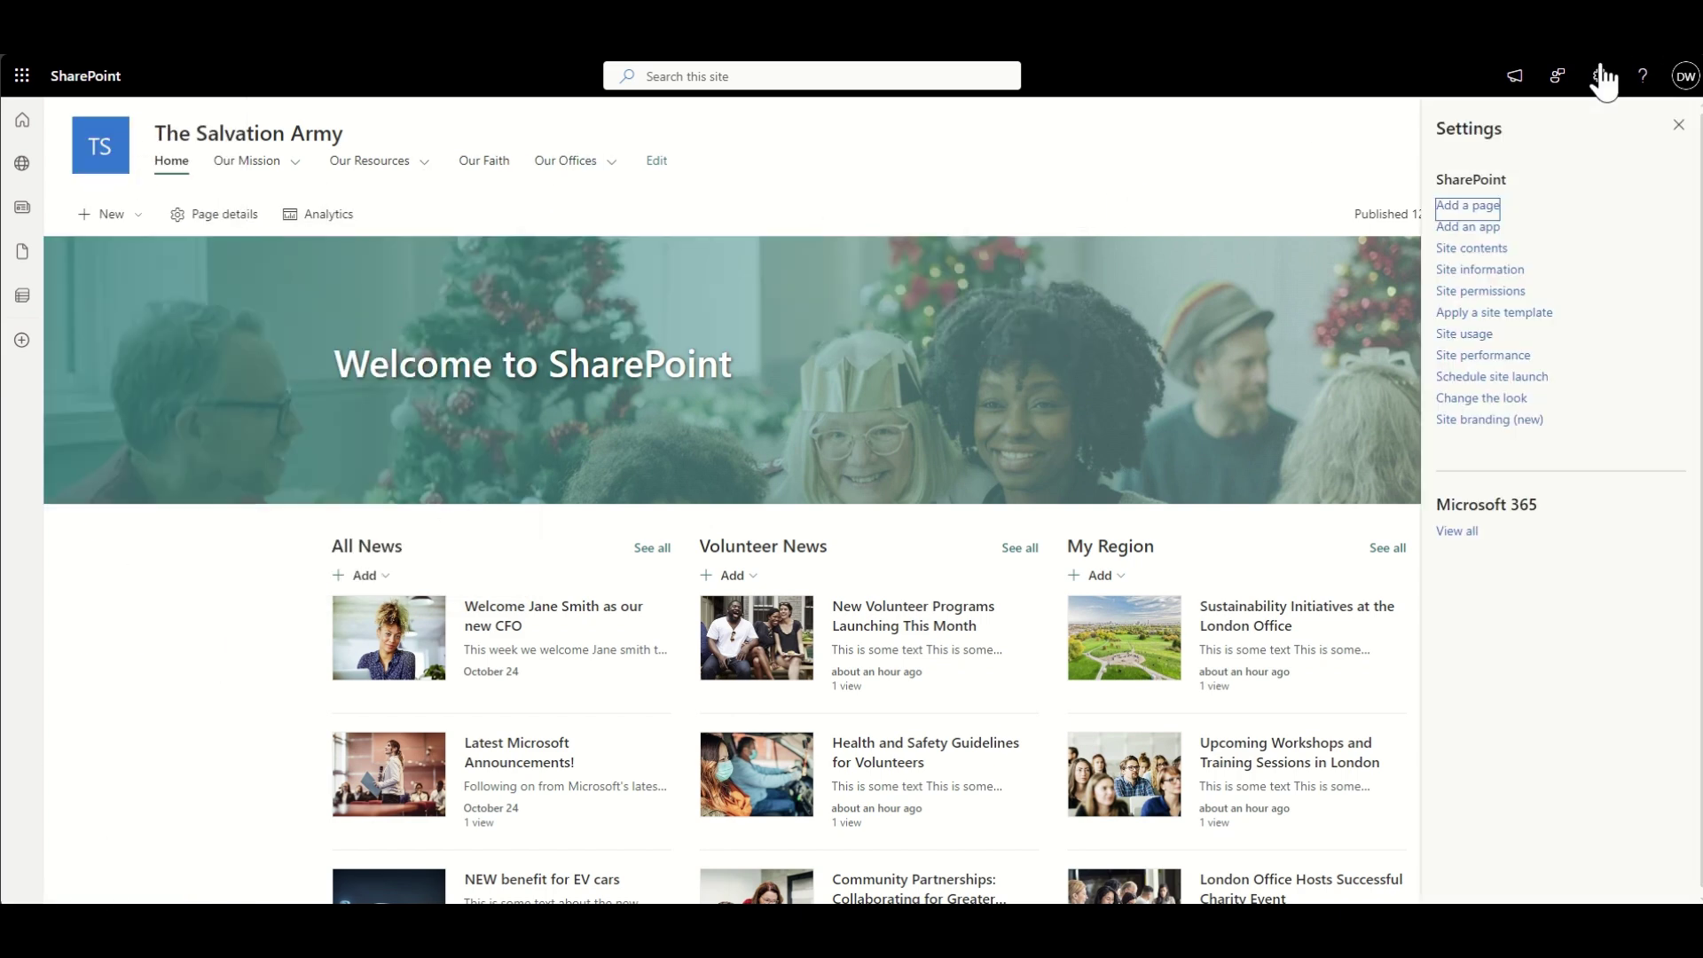
click(1558, 380)
click(1490, 192)
scroll(1468, 661, down, 2)
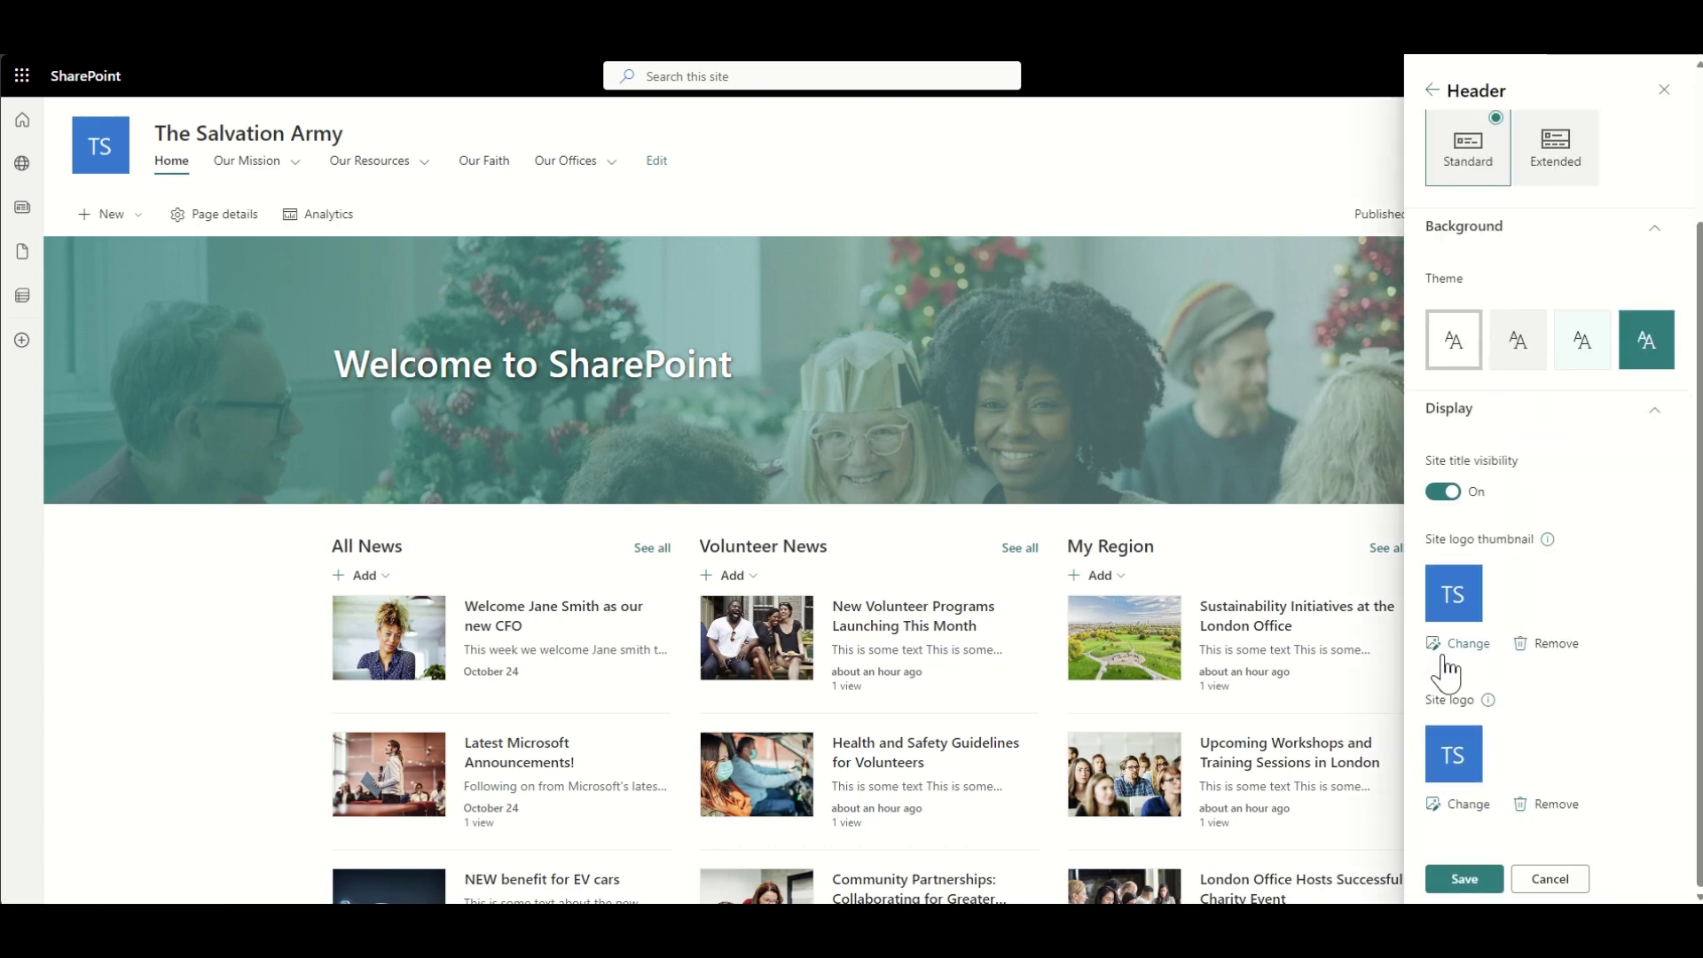
scroll(1566, 487, up, 2)
click(1554, 335)
click(1468, 341)
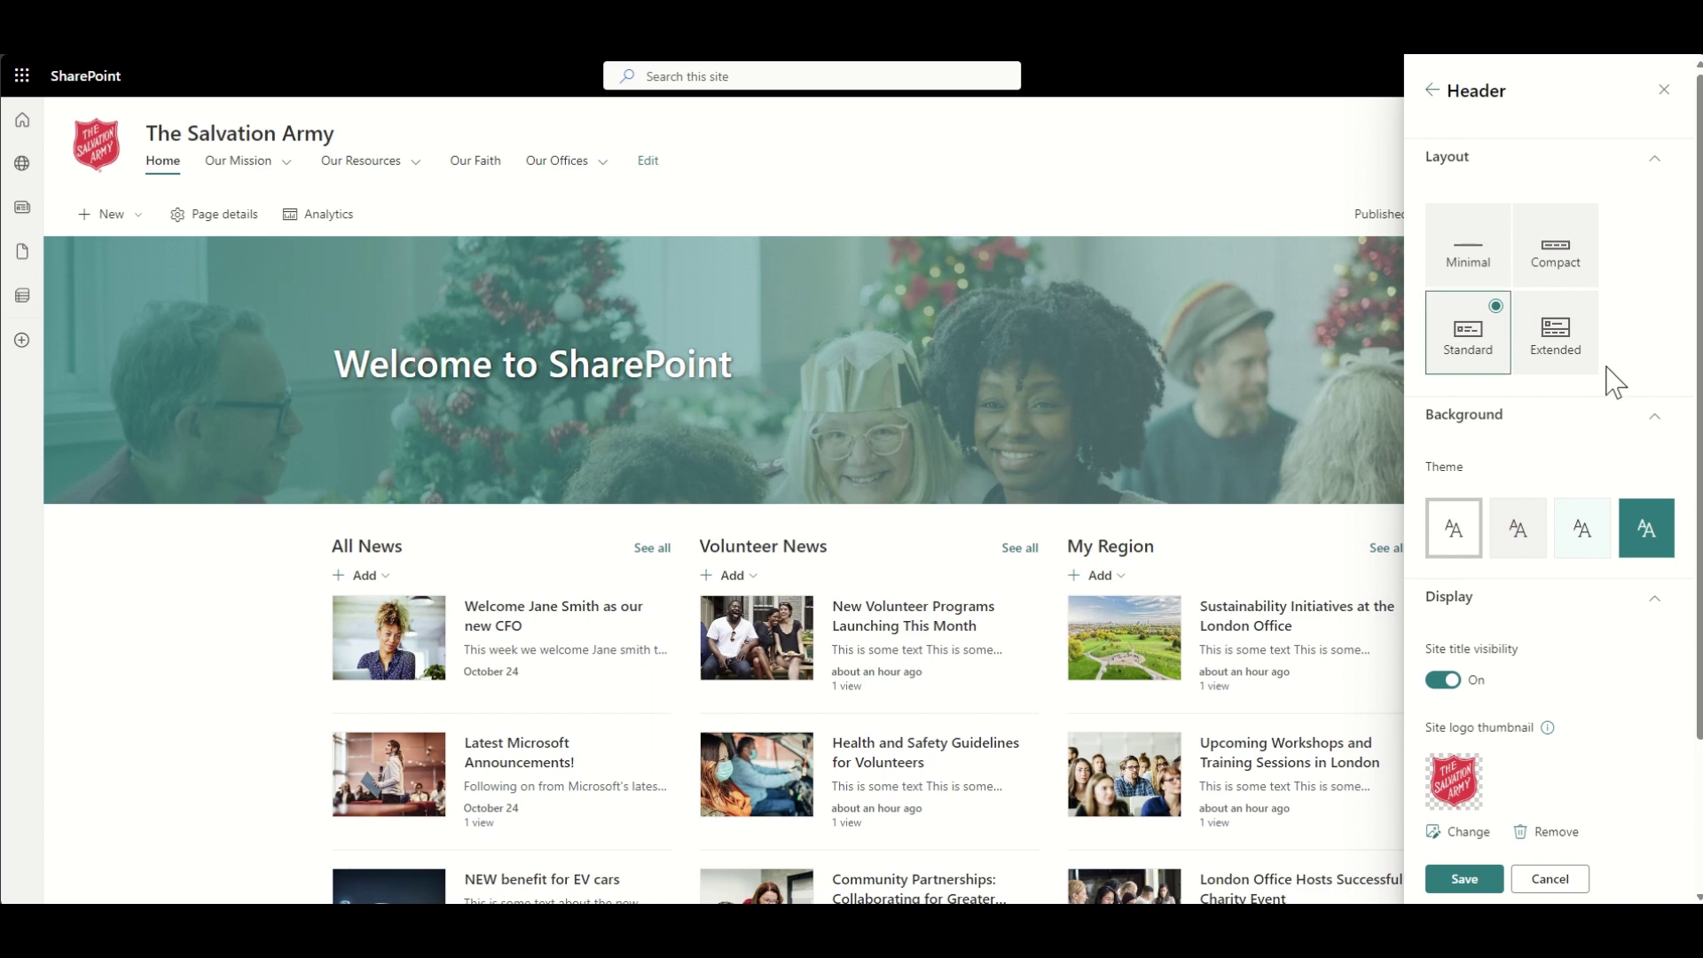
click(1524, 532)
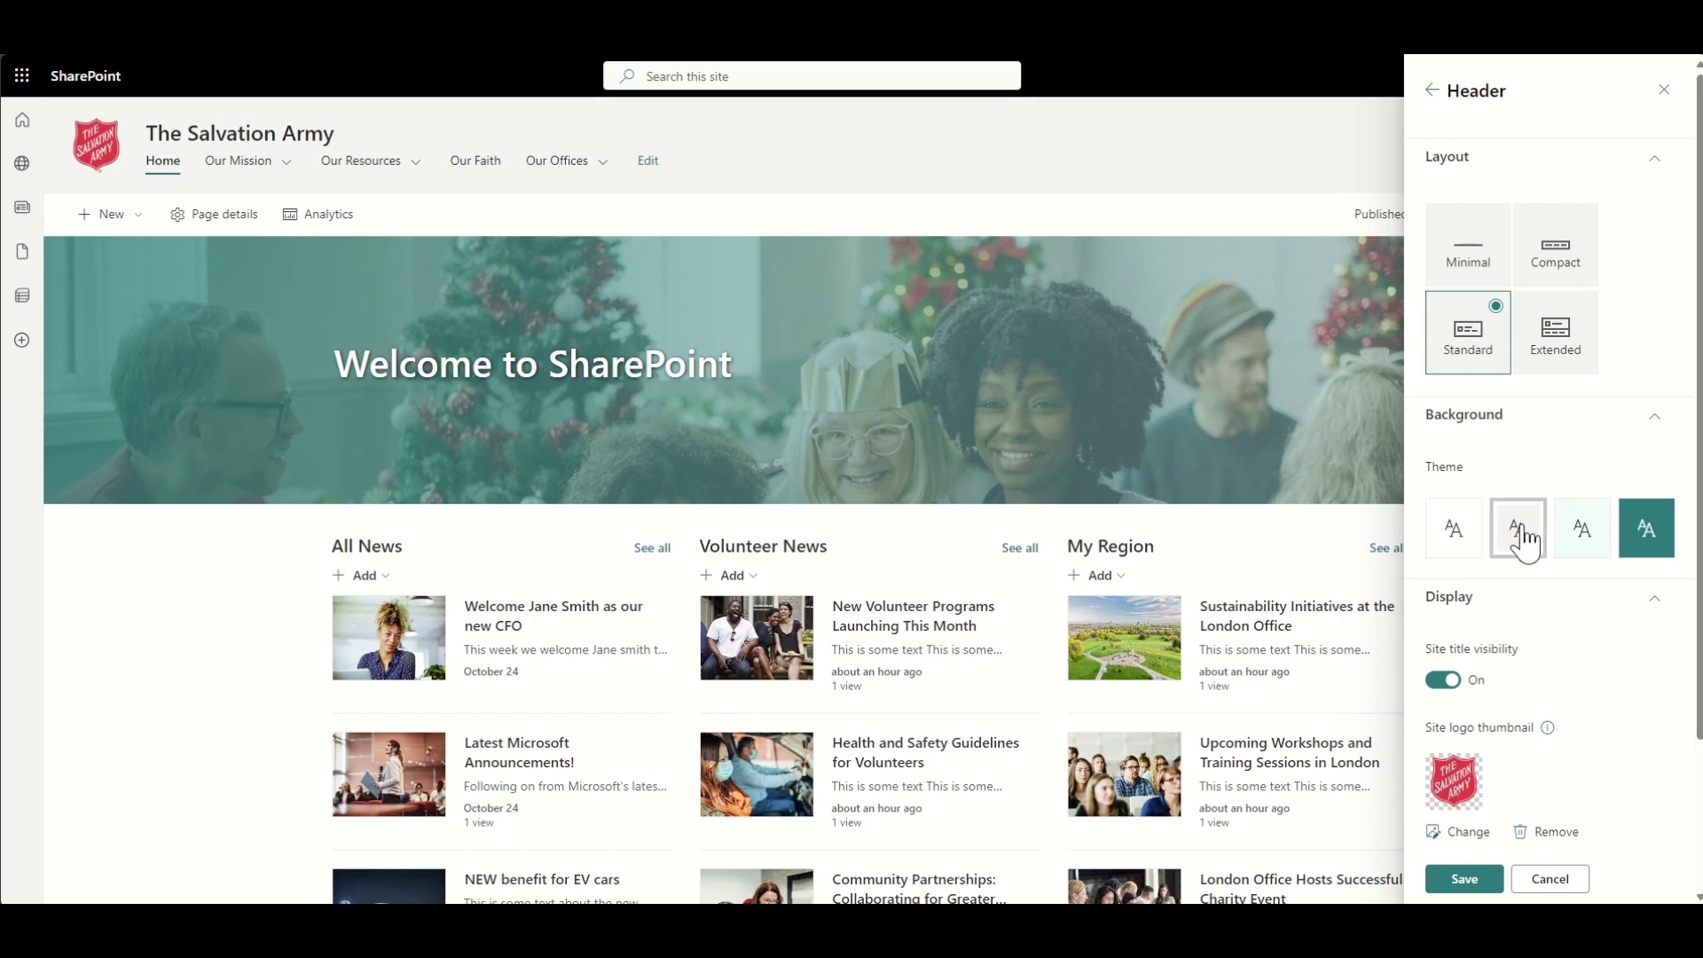
click(1462, 890)
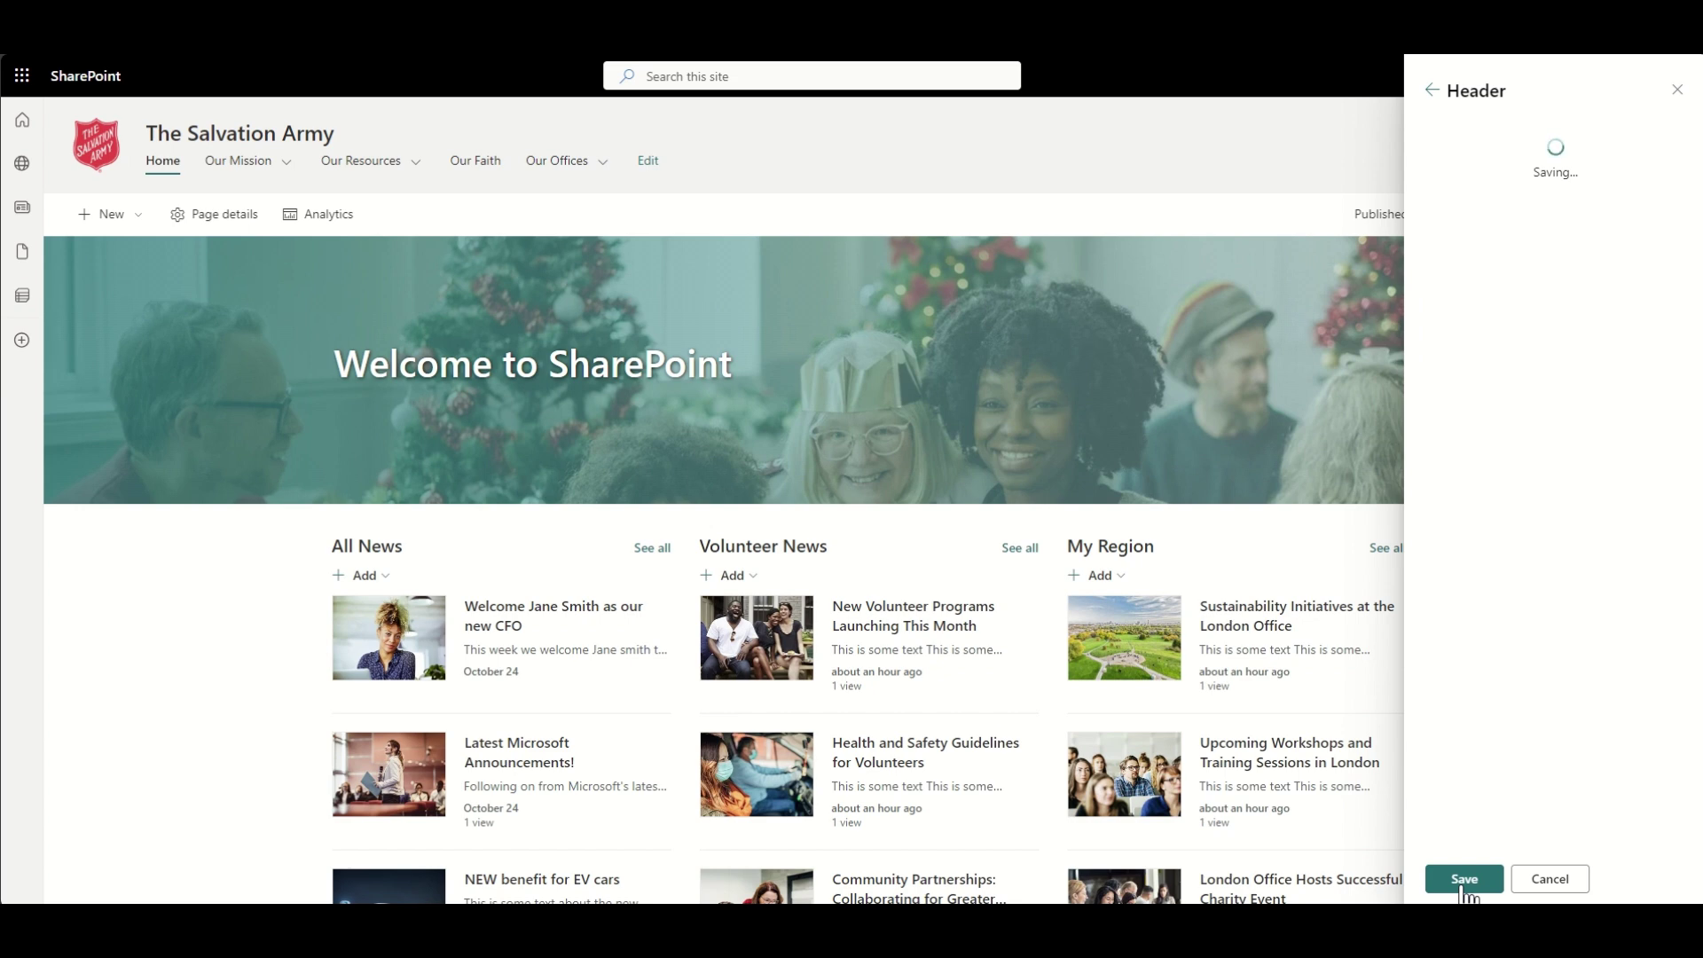
Start a new theme in the site branding settings and add #D8232A as its primary color
click(1512, 422)
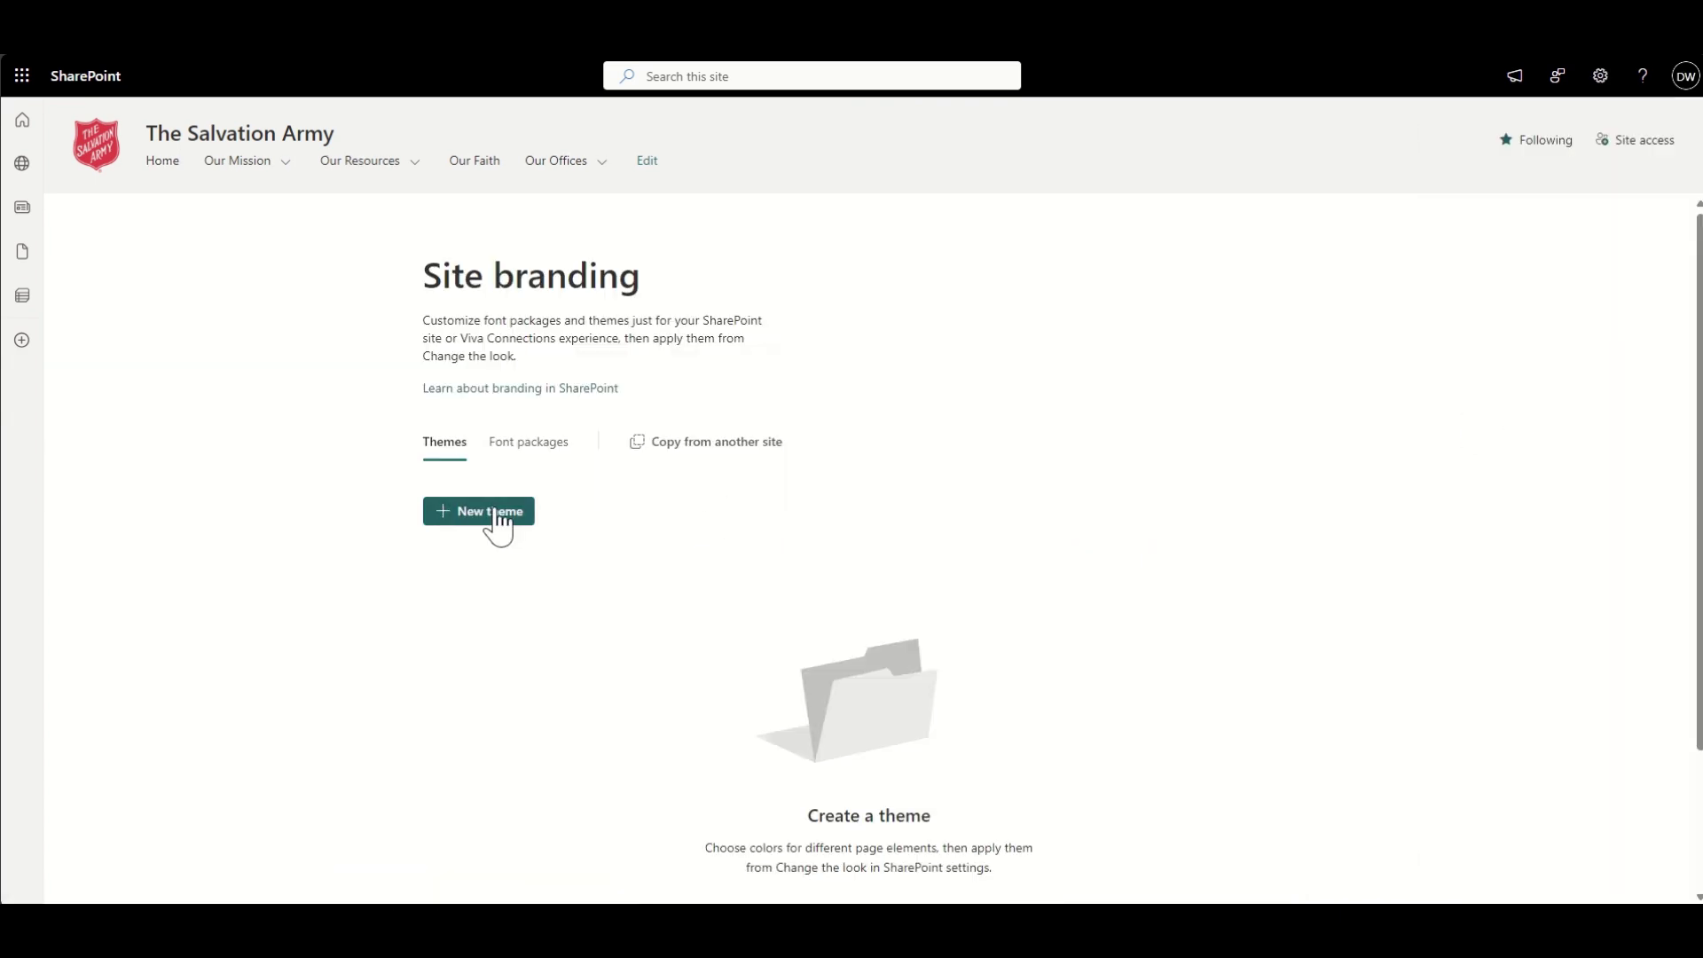
click(492, 513)
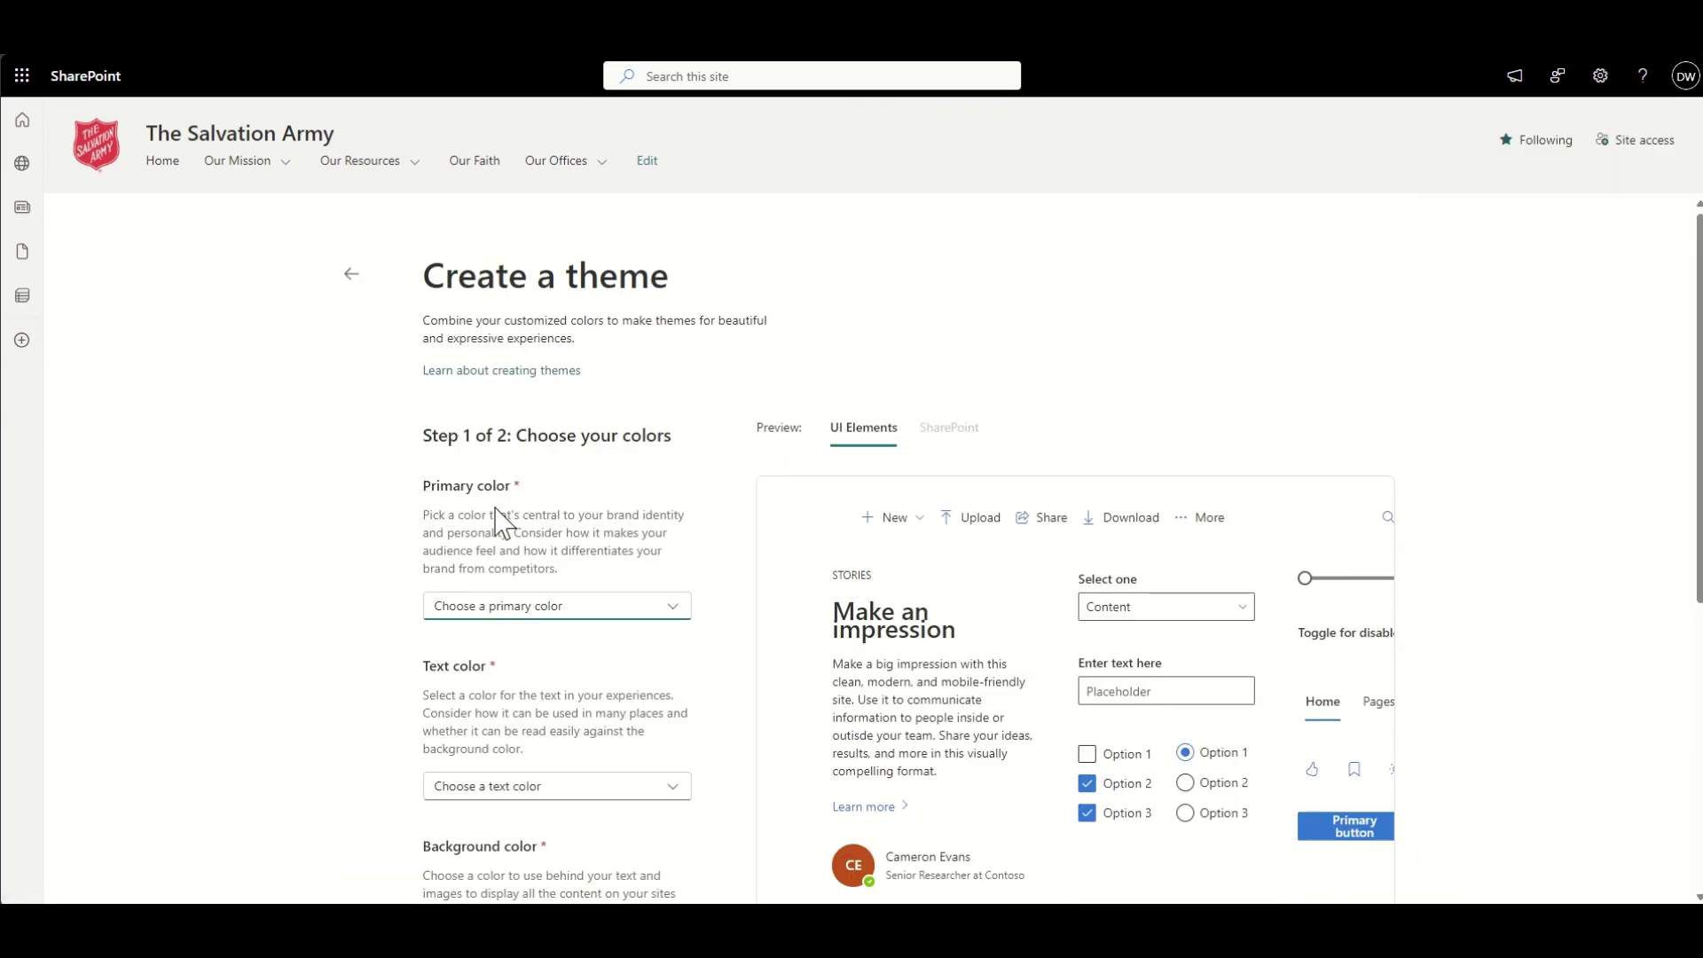
scroll(499, 522, down, 2)
click(523, 406)
click(524, 509)
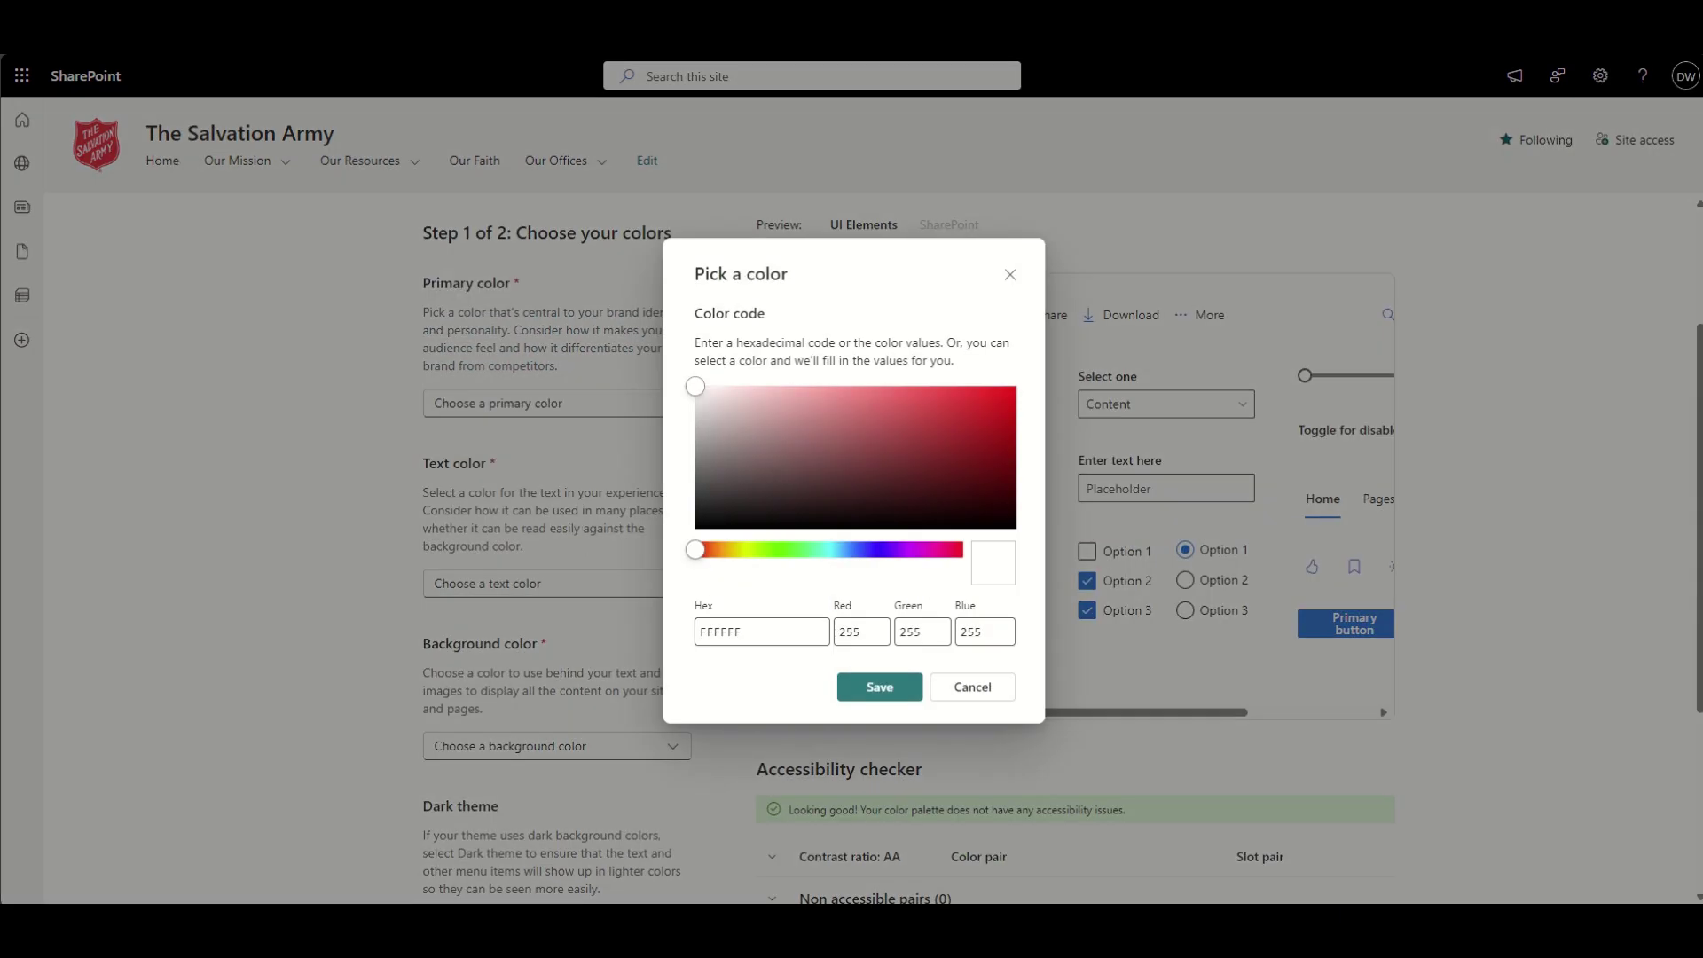
click(733, 632)
text(D8232A)
click(879, 686)
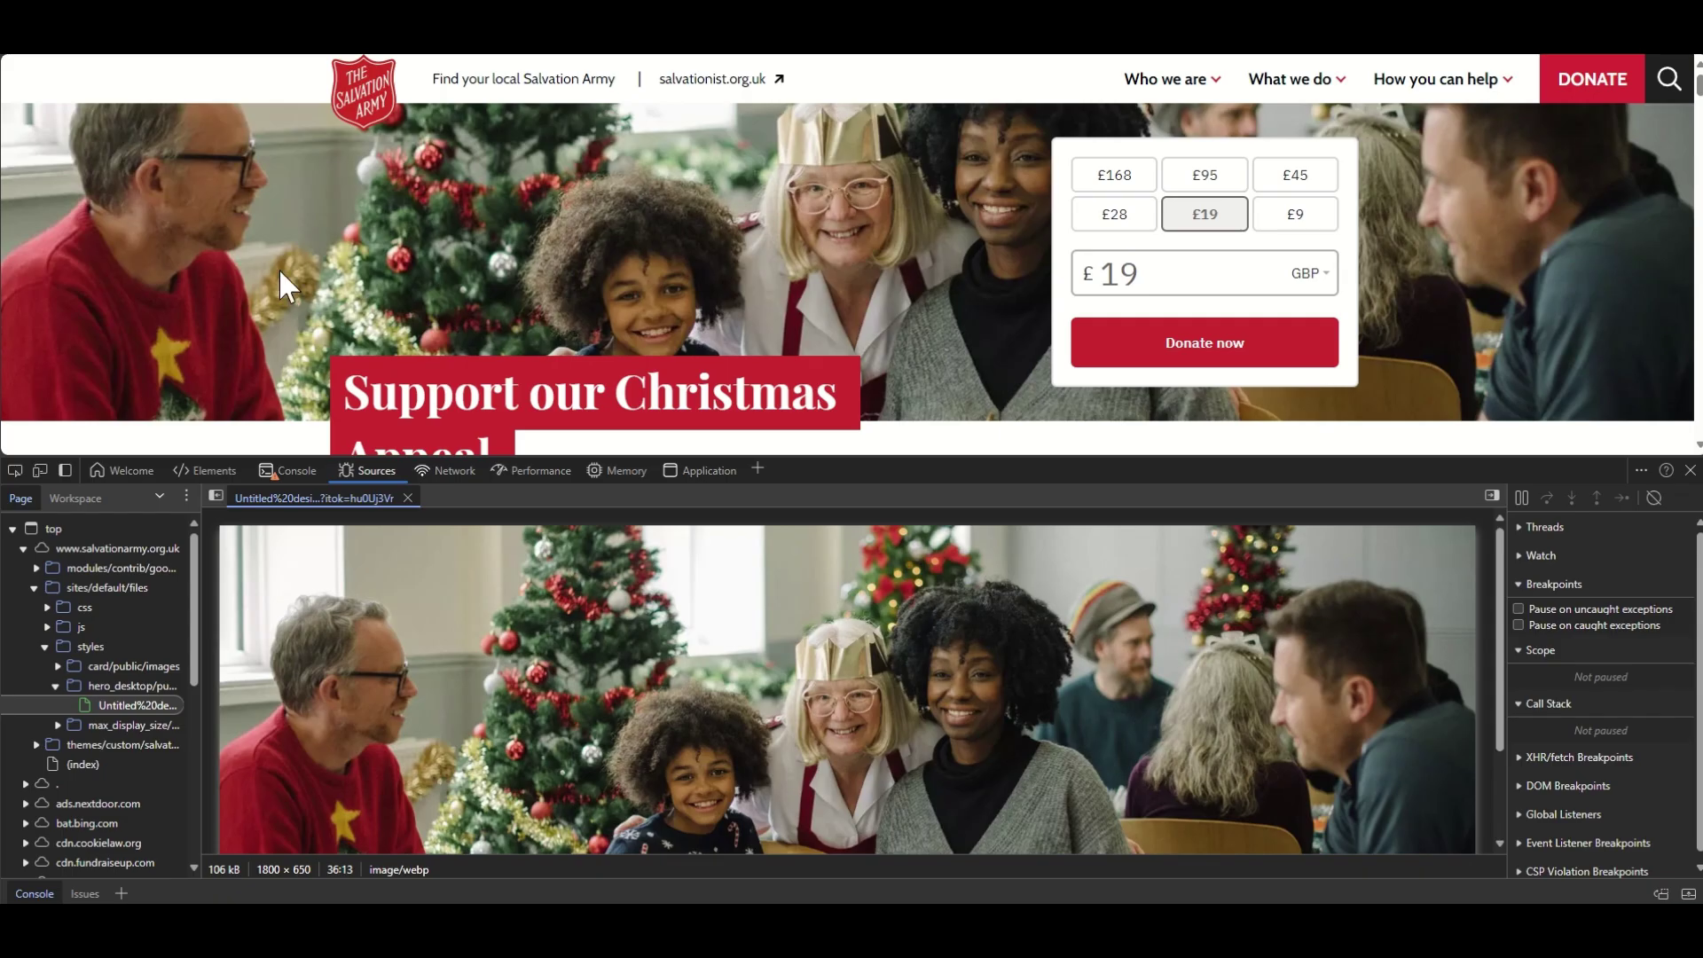
Switch to the Salvation Army website in the browser and inspect the color code of the Homelessness card heading
scroll(277, 284, down, 8)
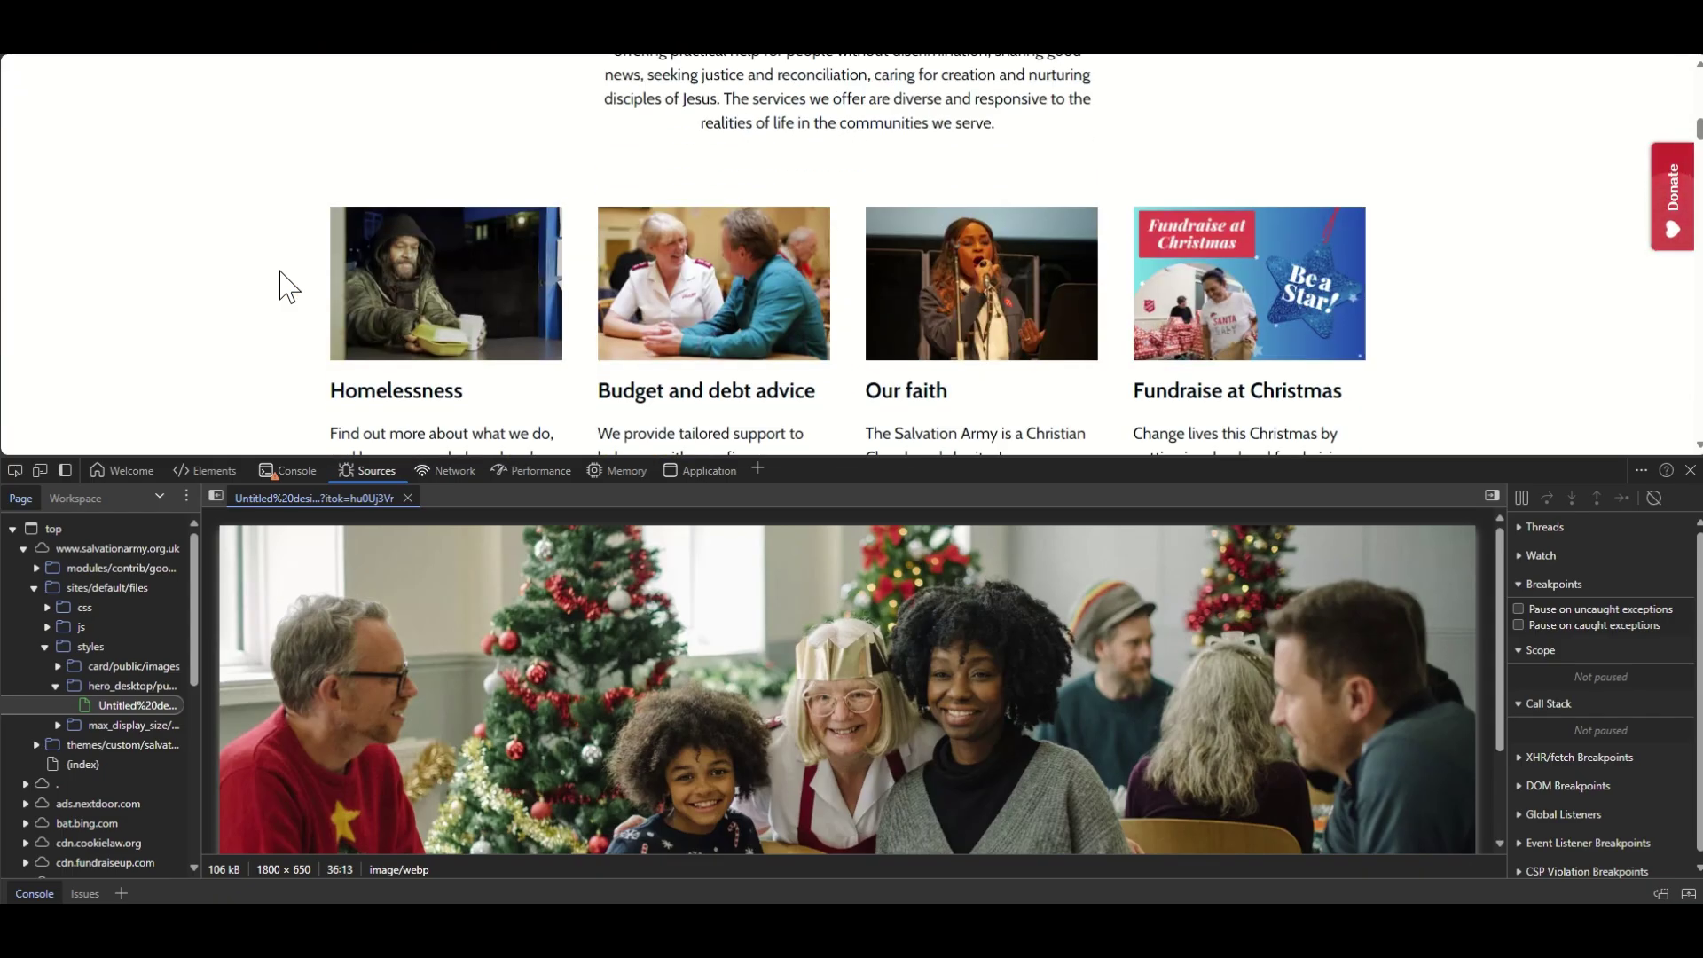
right_click(387, 236)
click(438, 487)
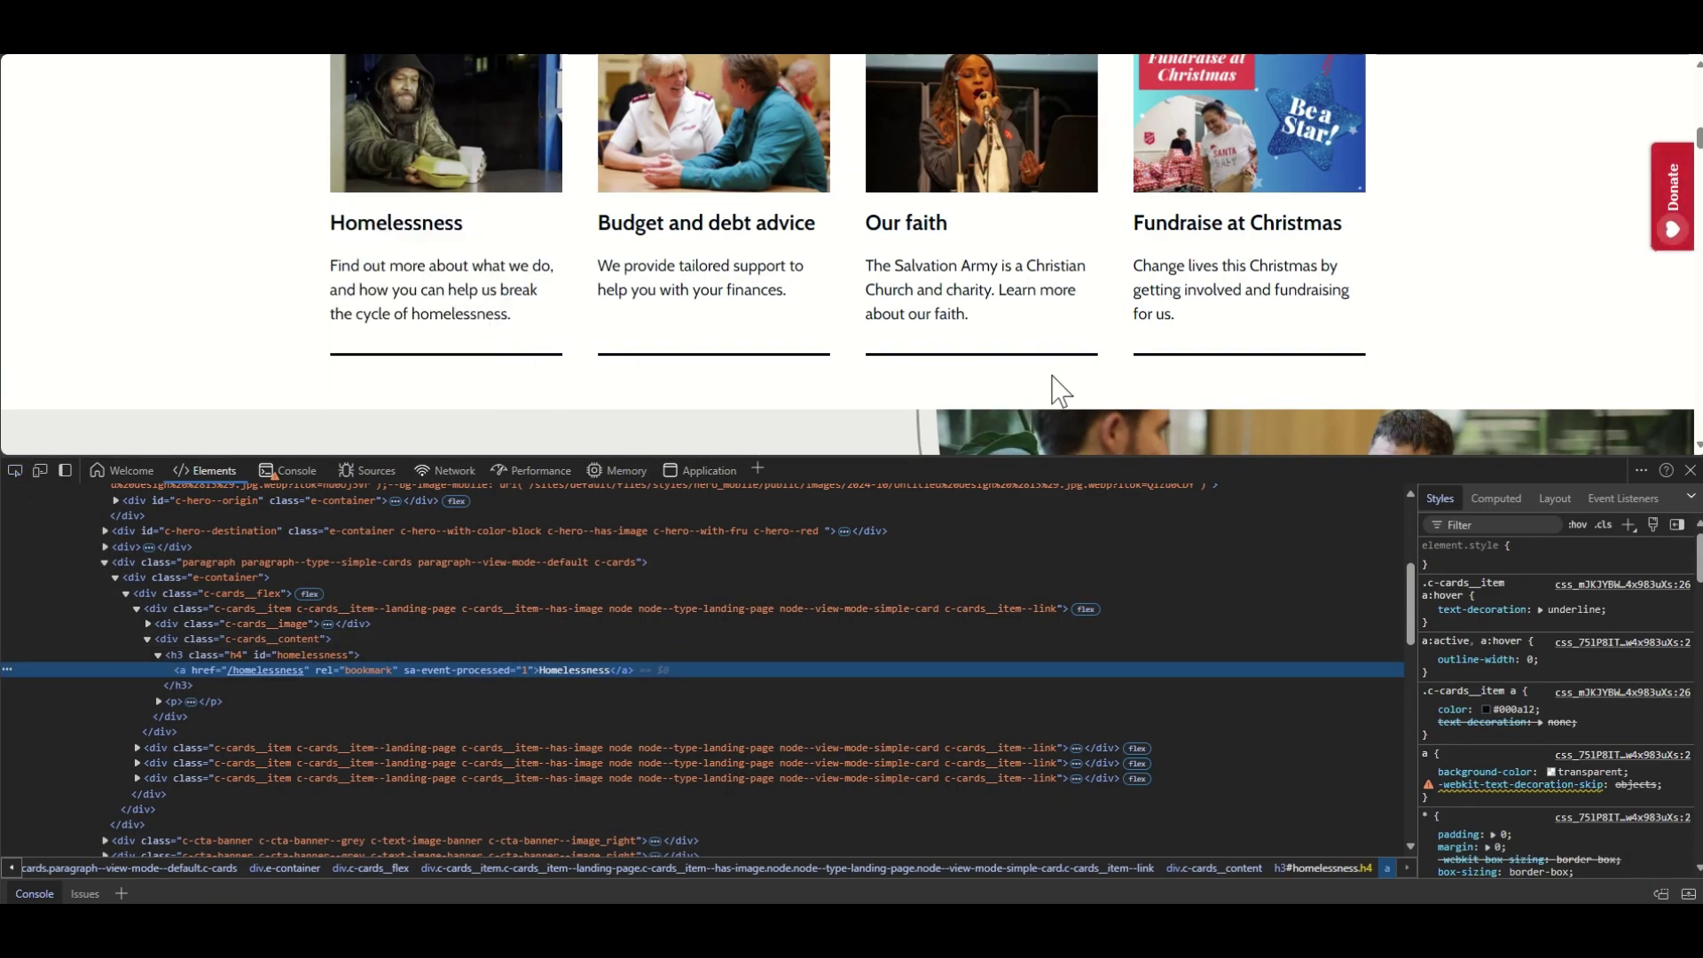
double_click(1512, 710)
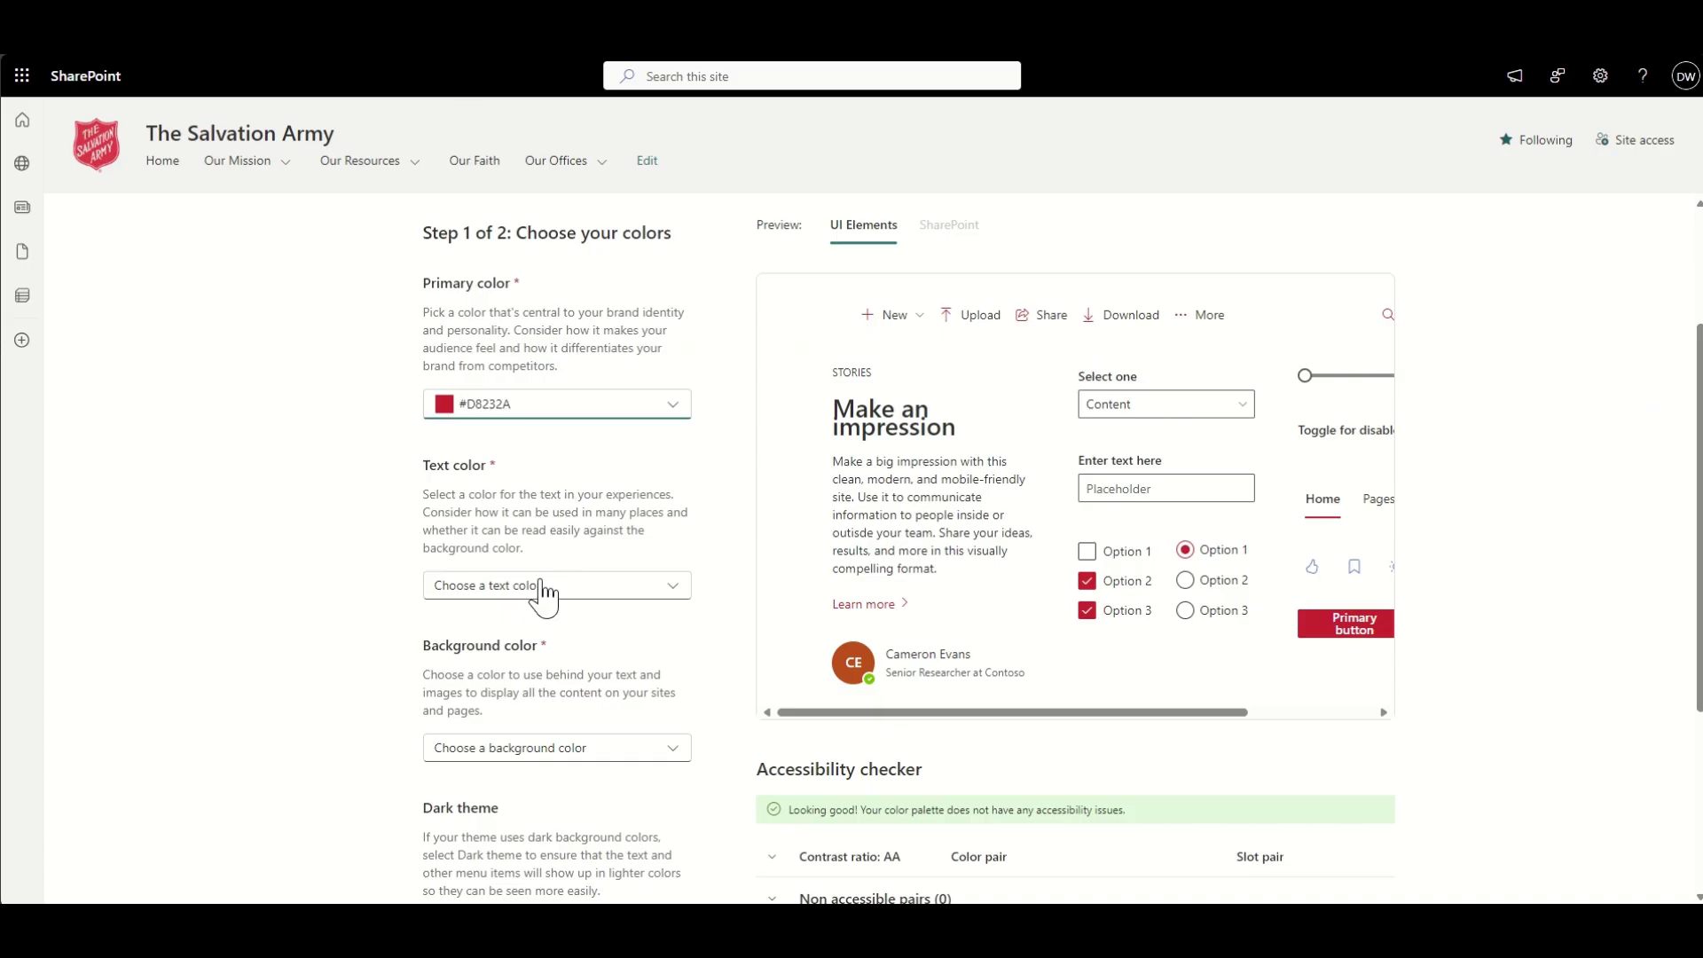
click(536, 587)
click(484, 866)
click(971, 687)
Set the theme's text color to the default #323130
click(571, 748)
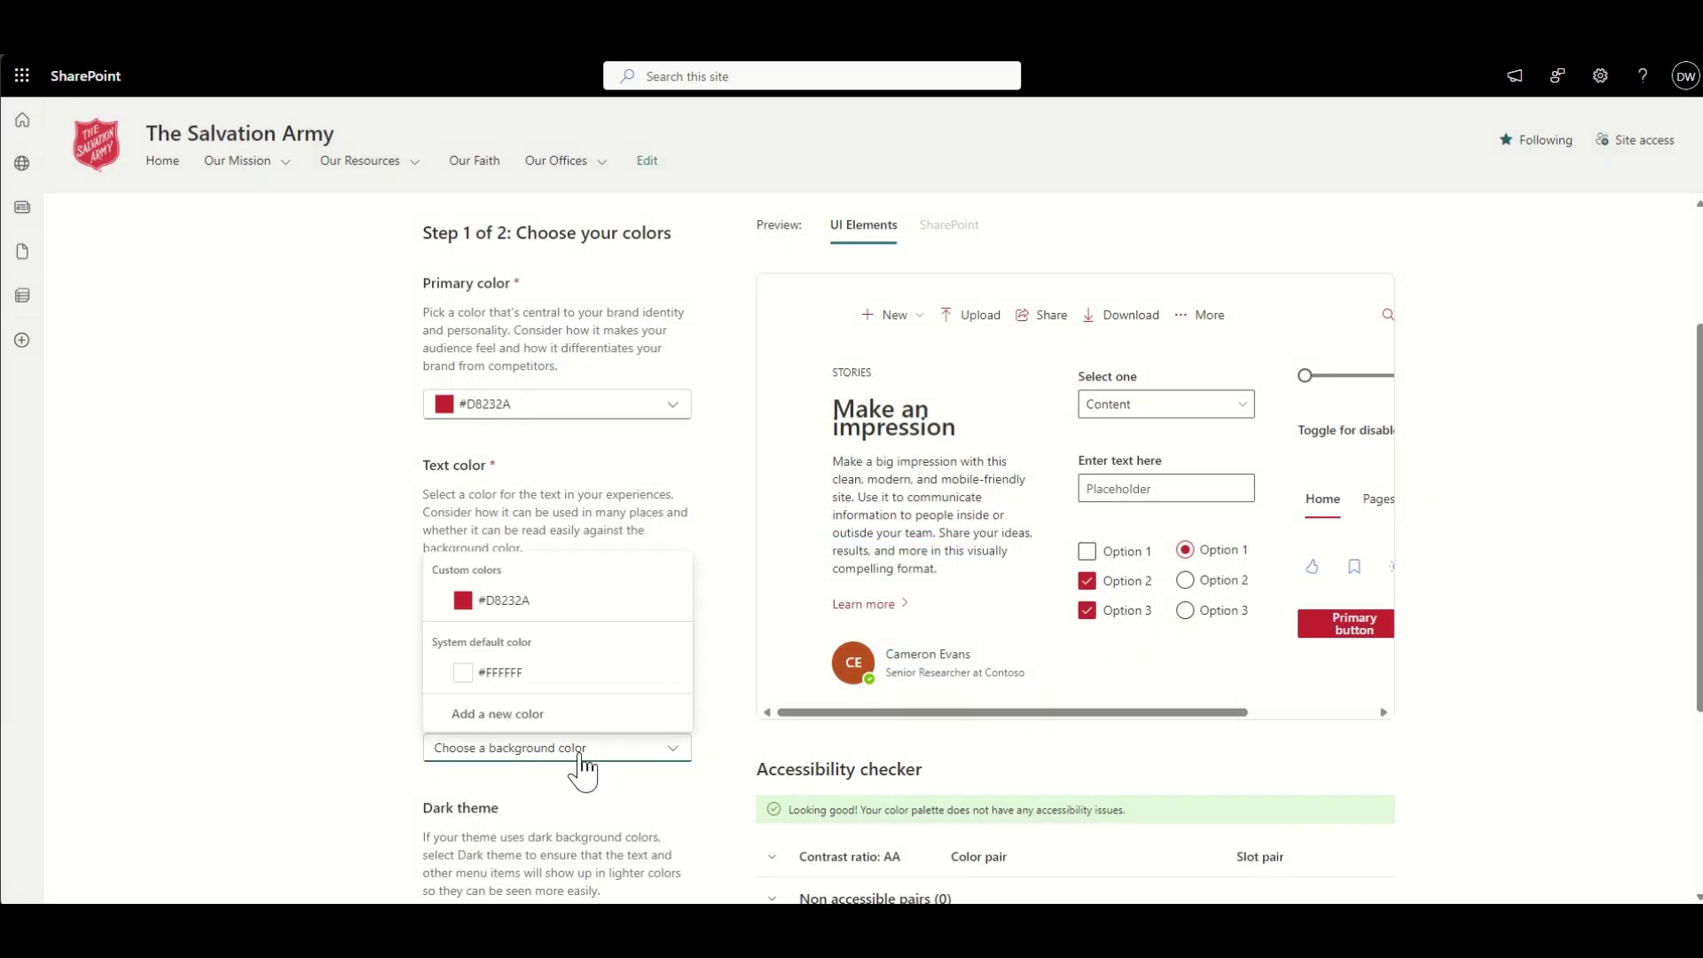
click(538, 585)
click(504, 720)
Add #FBFCFD as a new custom color for the theme's background
scroll(354, 654, down, 2)
click(506, 550)
click(498, 728)
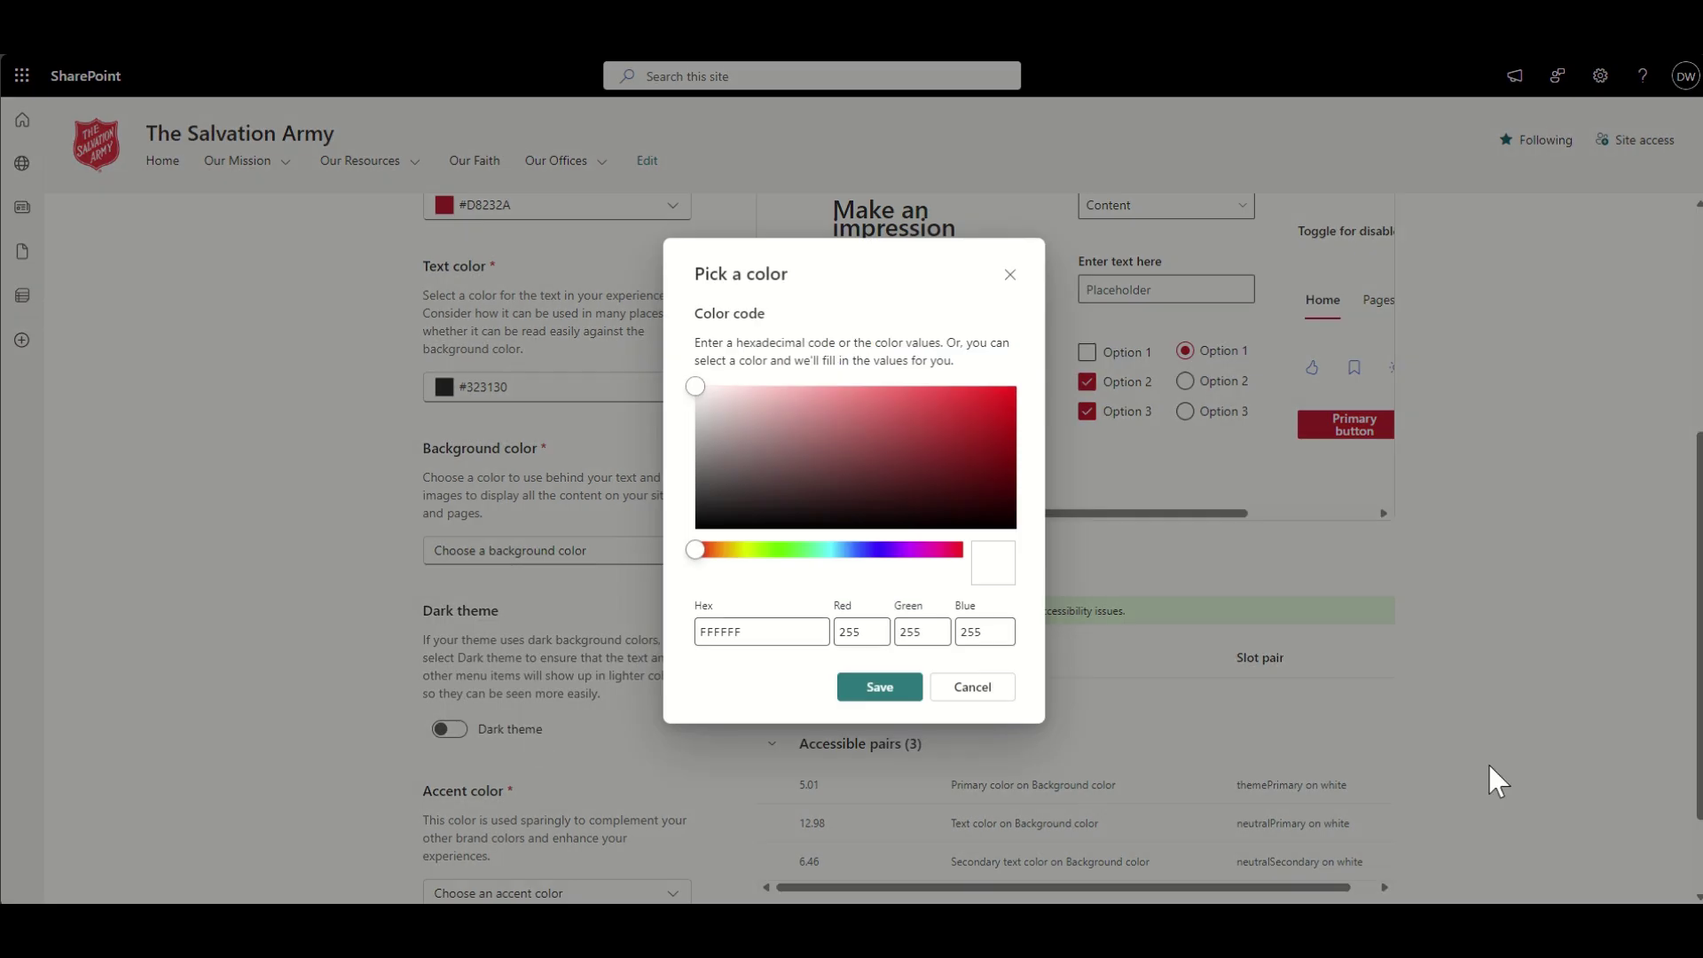
double_click(790, 626)
text(FBFCFD)
click(871, 691)
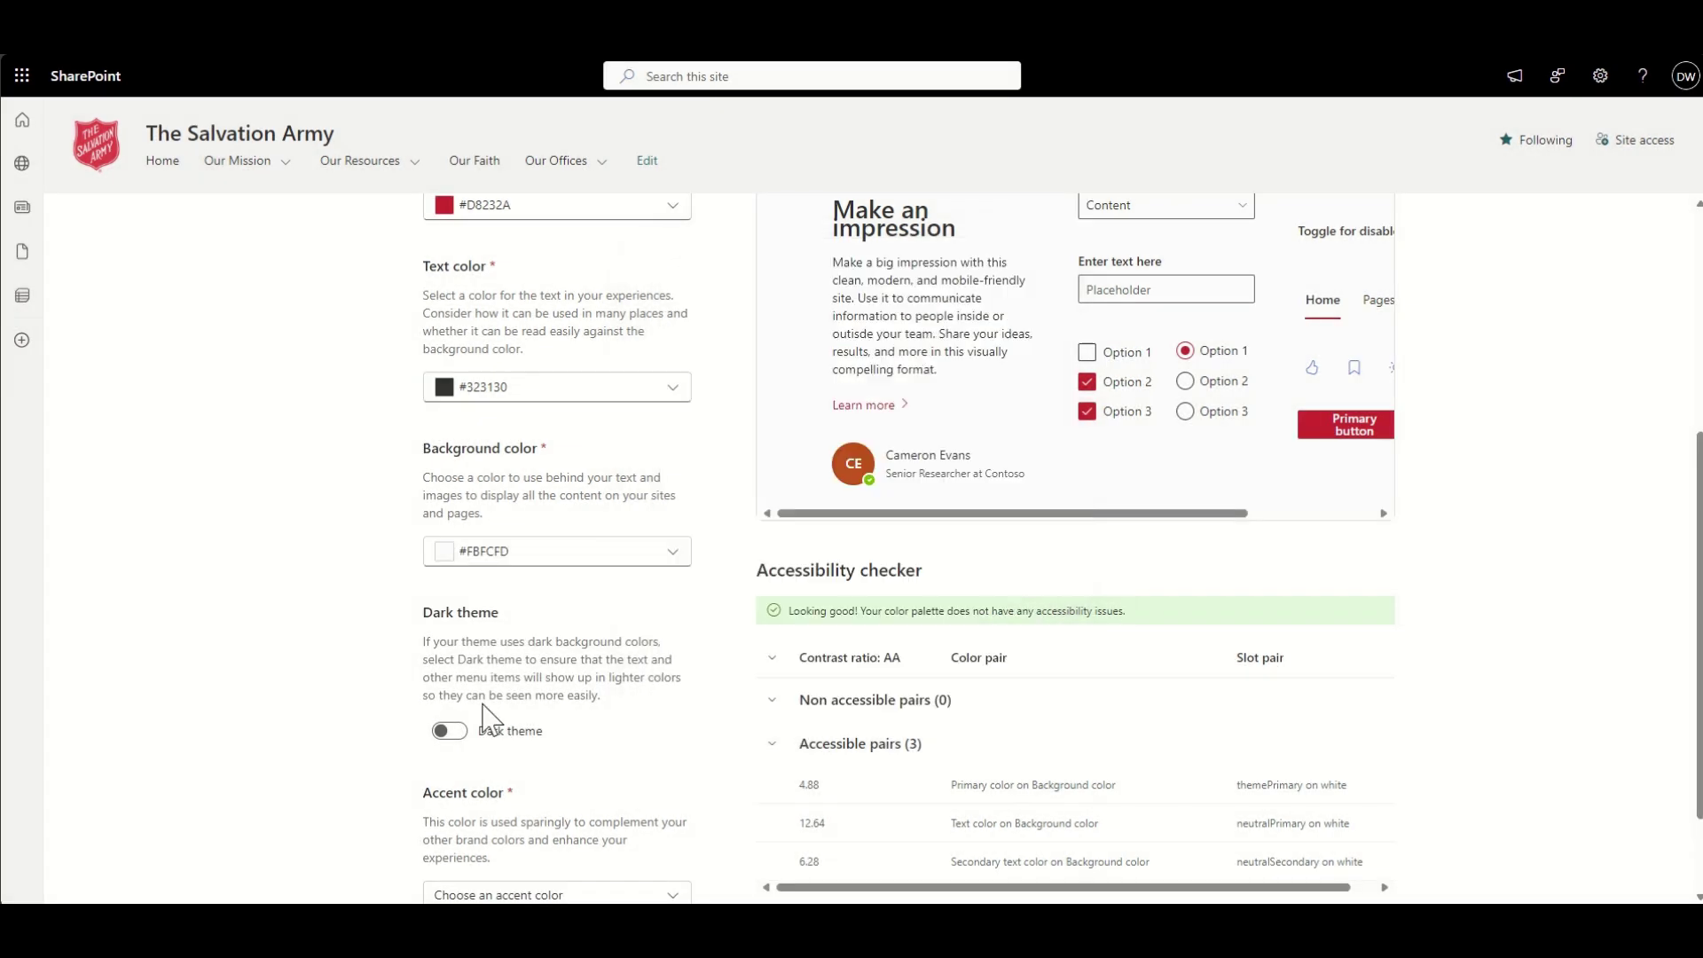
Add a new custom accent color to the theme from the copied hex code
scroll(337, 705, down, 2)
click(468, 772)
click(501, 739)
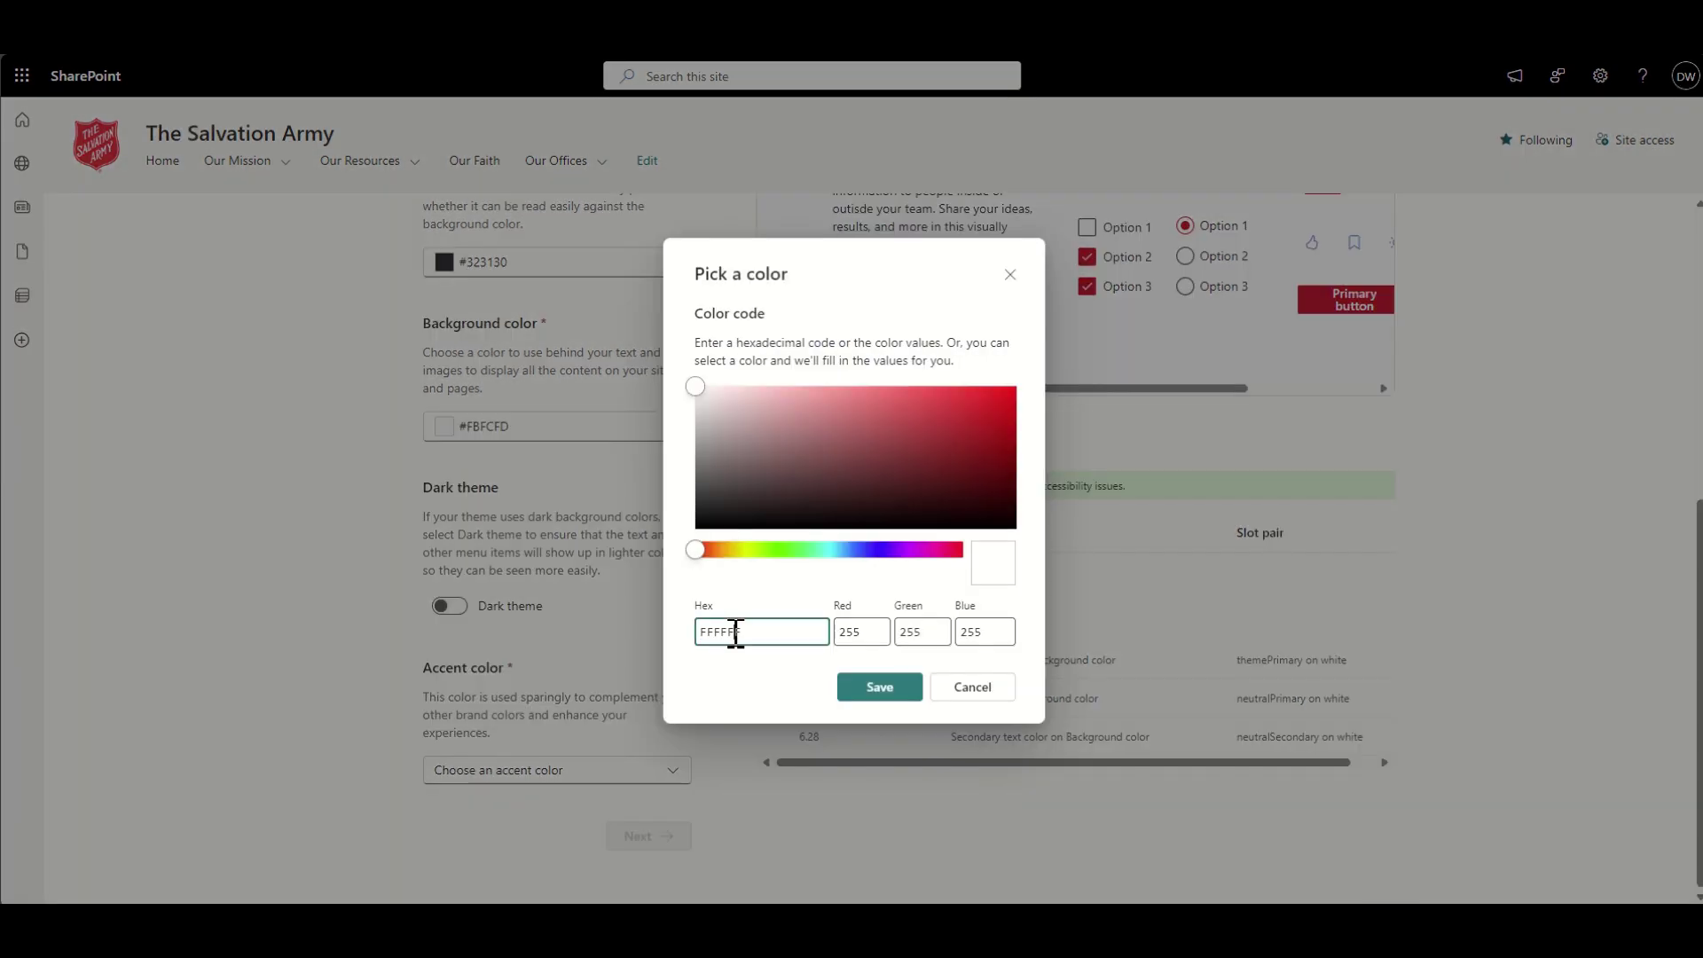
key(ctrl+v)
click(878, 688)
Name the custom theme Salvation Army and save it to the site's branding themes
scroll(1098, 544, up, 4)
scroll(1243, 461, up, 2)
scroll(665, 851, down, 10)
click(663, 851)
scroll(369, 608, down, 1)
text(Salva)
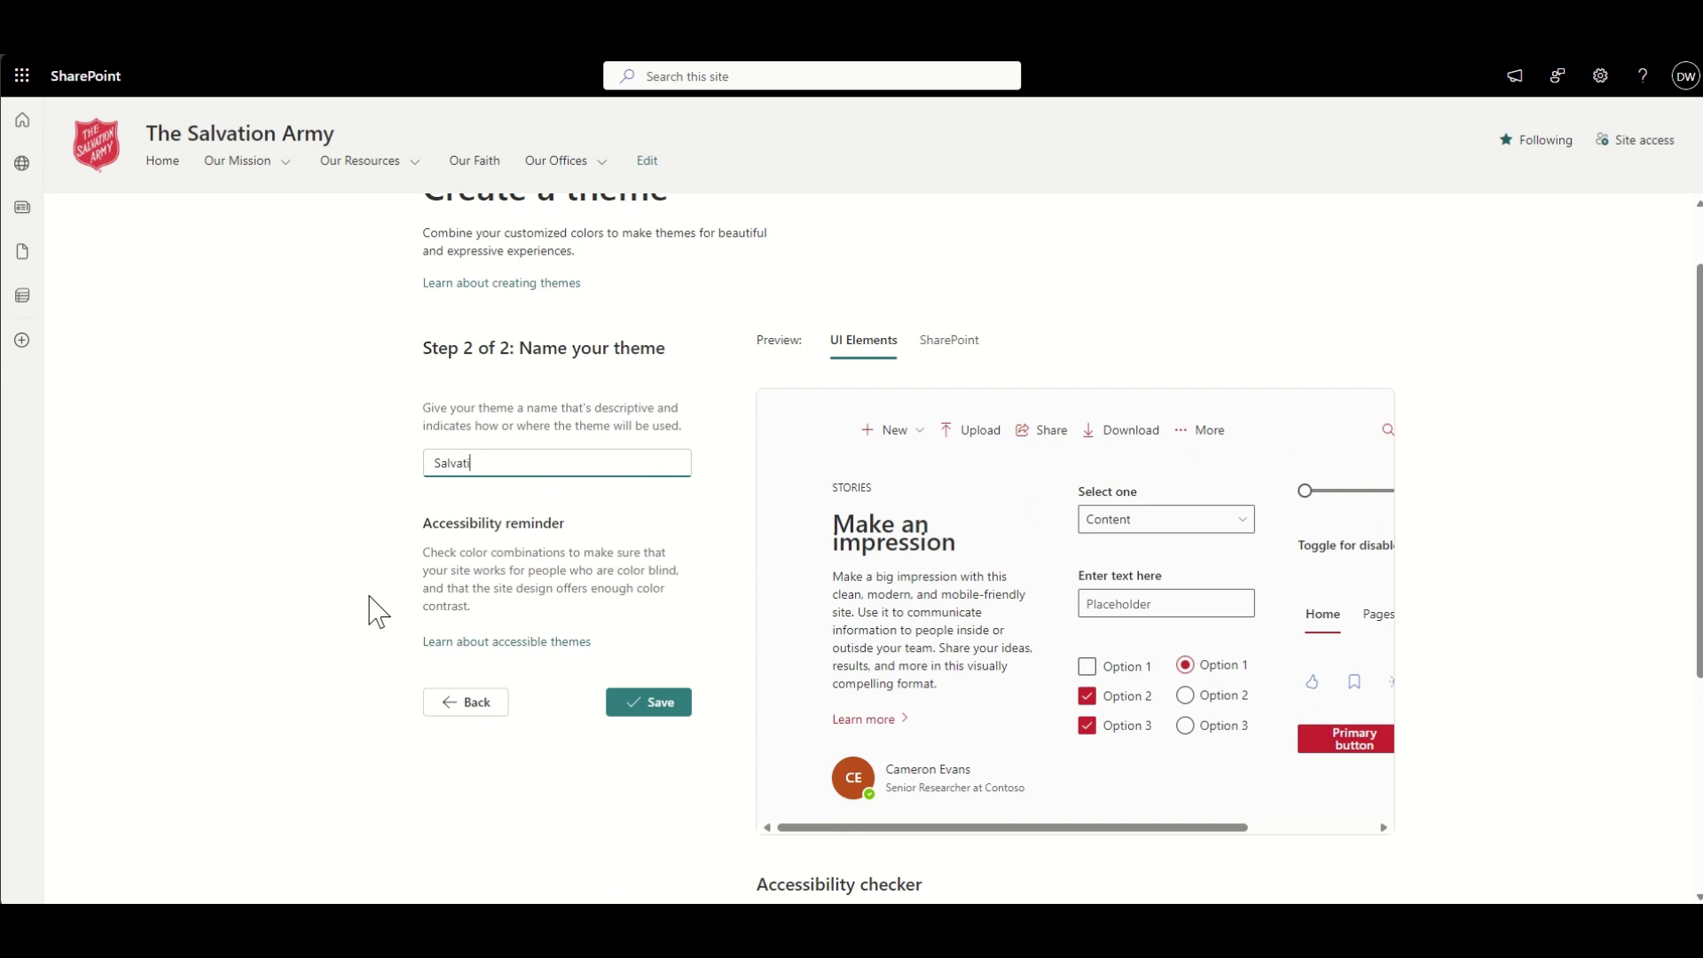
click(661, 702)
click(550, 689)
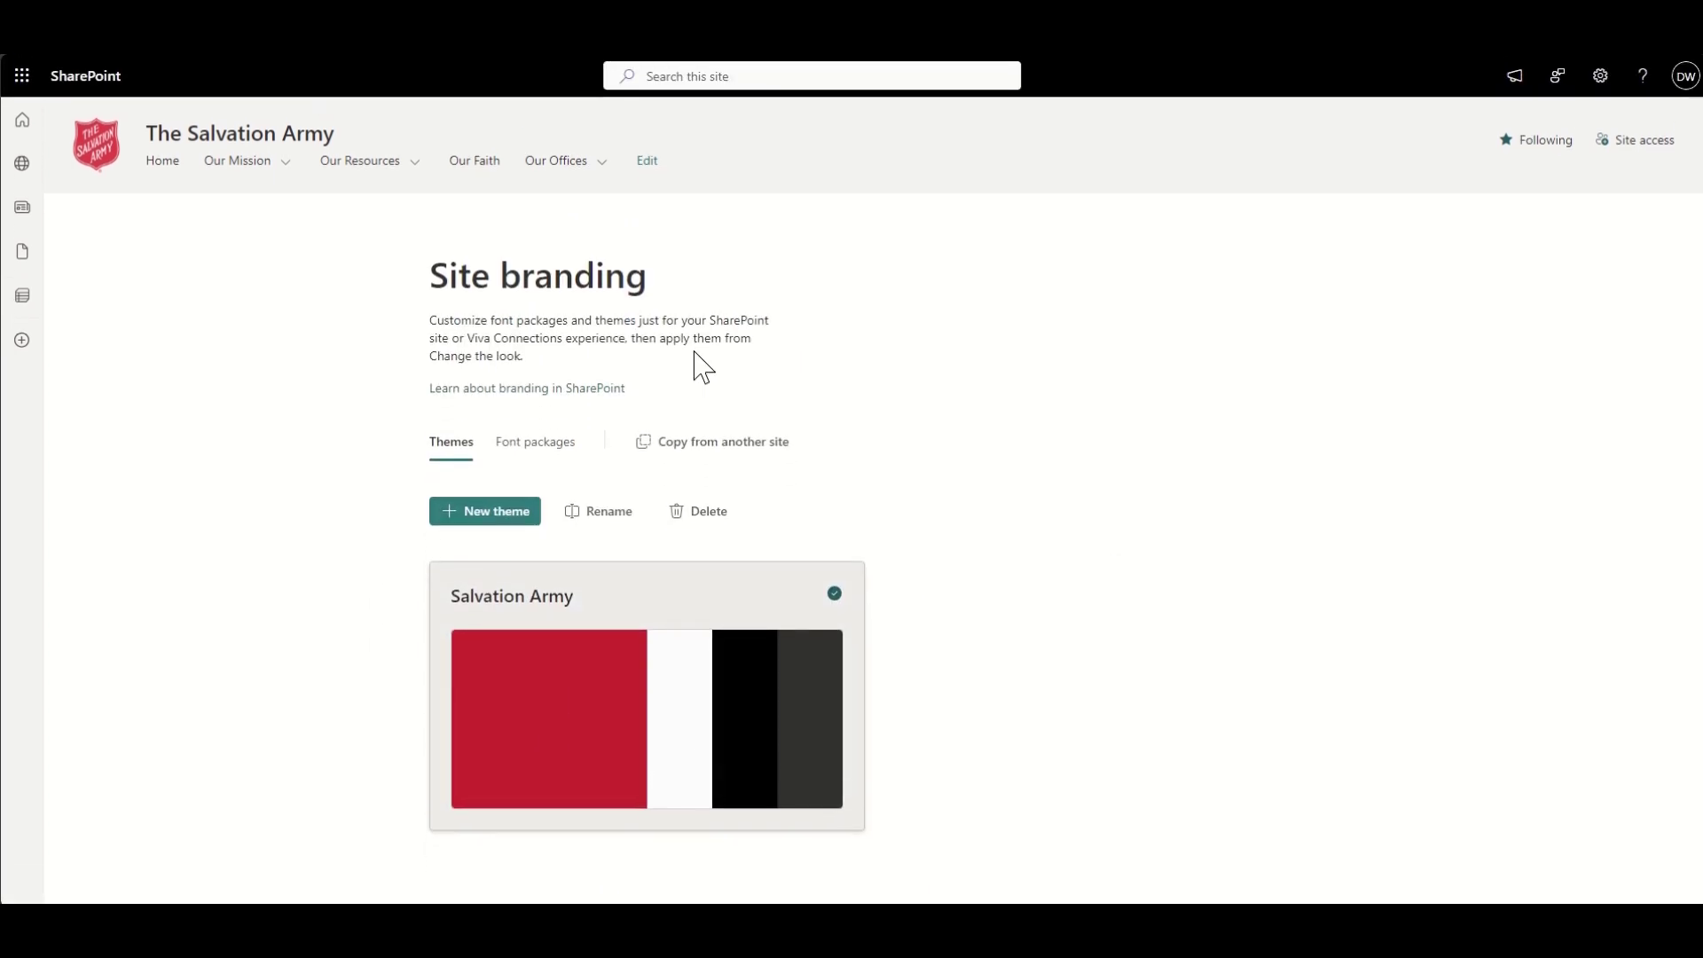
Apply the Salvation Army theme from this site to the home page's look and republish the page
click(163, 160)
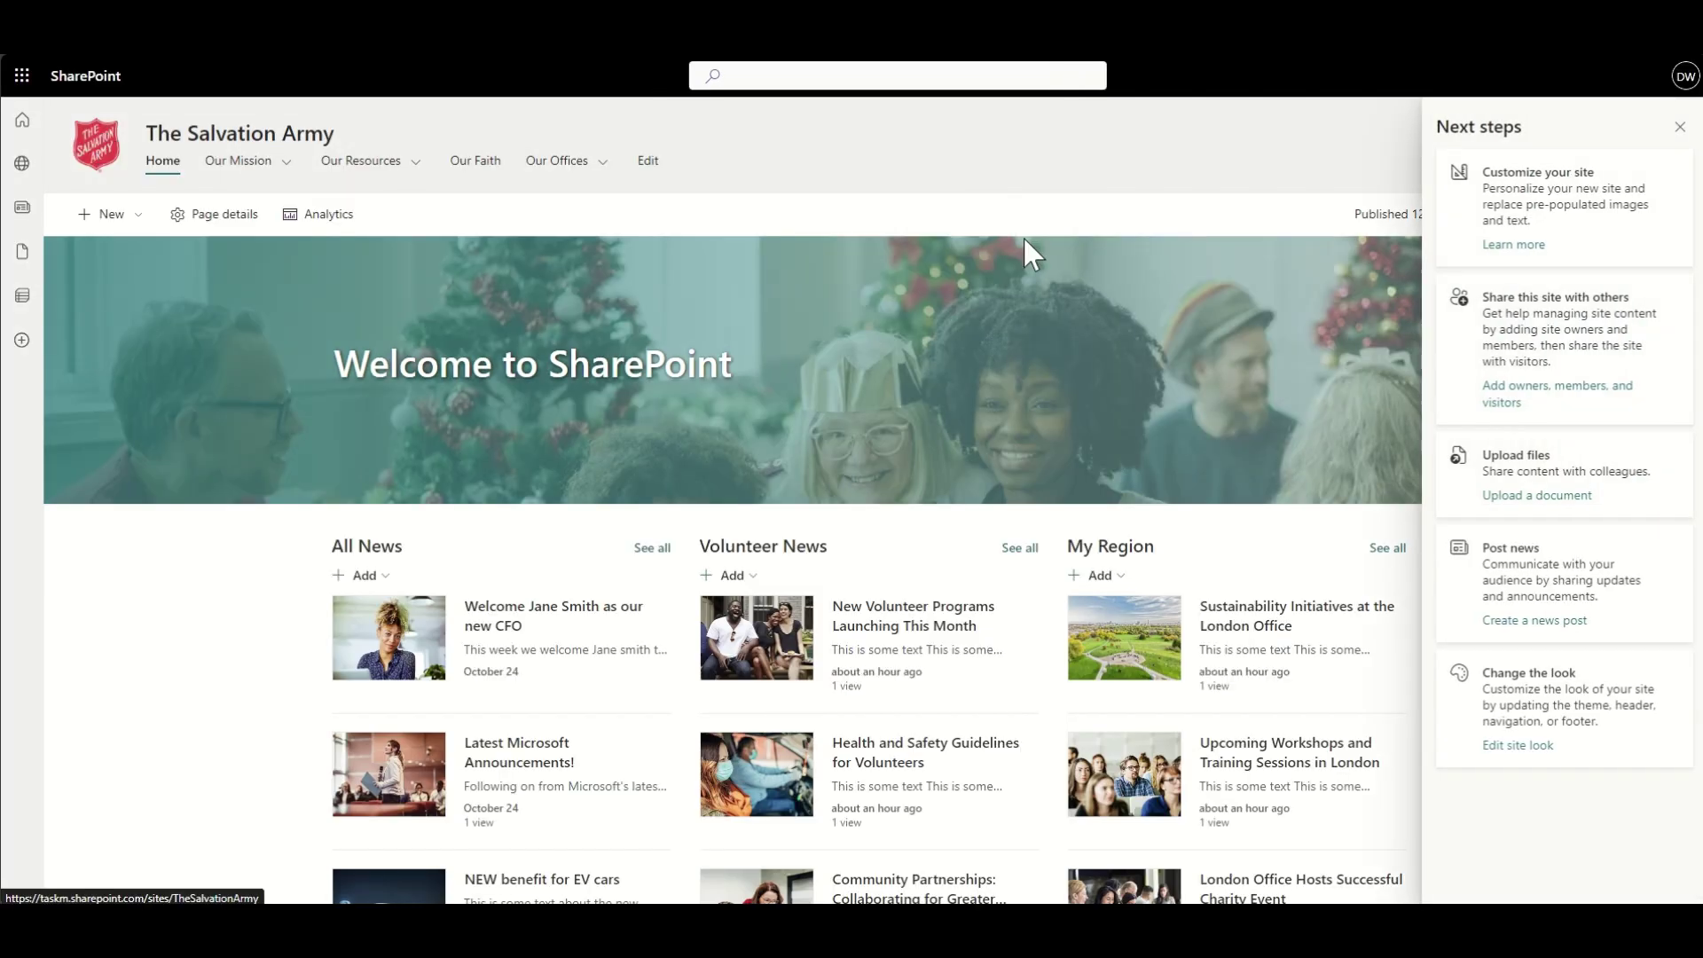
click(1608, 78)
click(1513, 396)
click(1473, 155)
click(1498, 330)
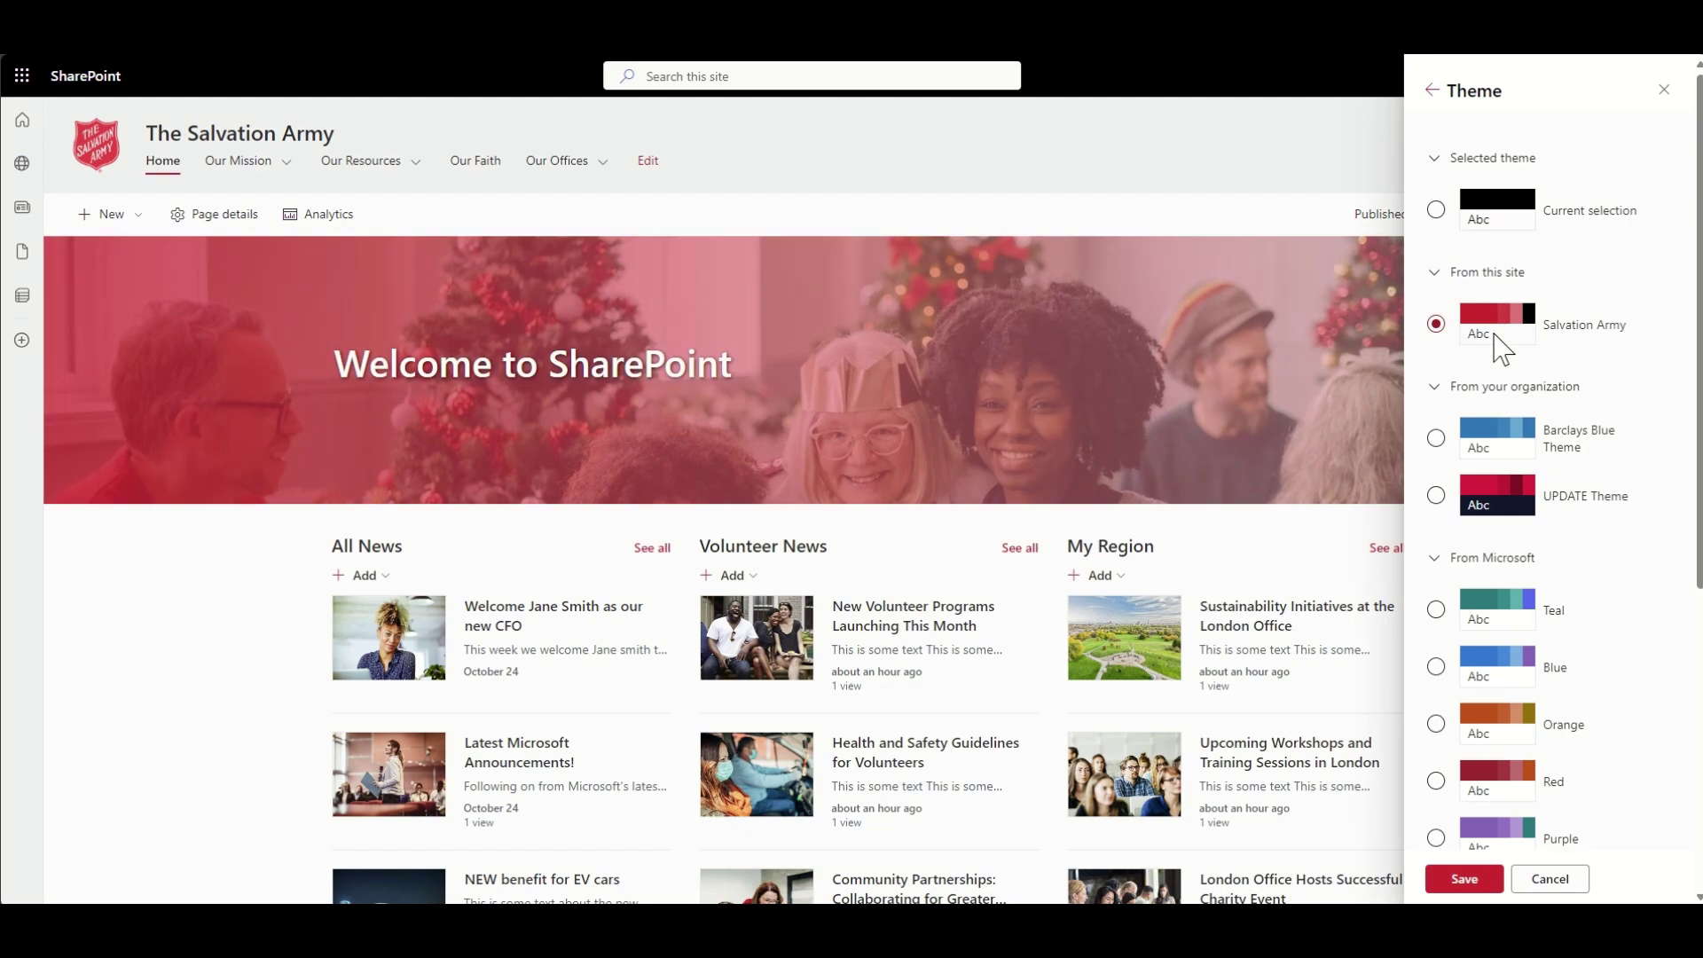
click(1486, 887)
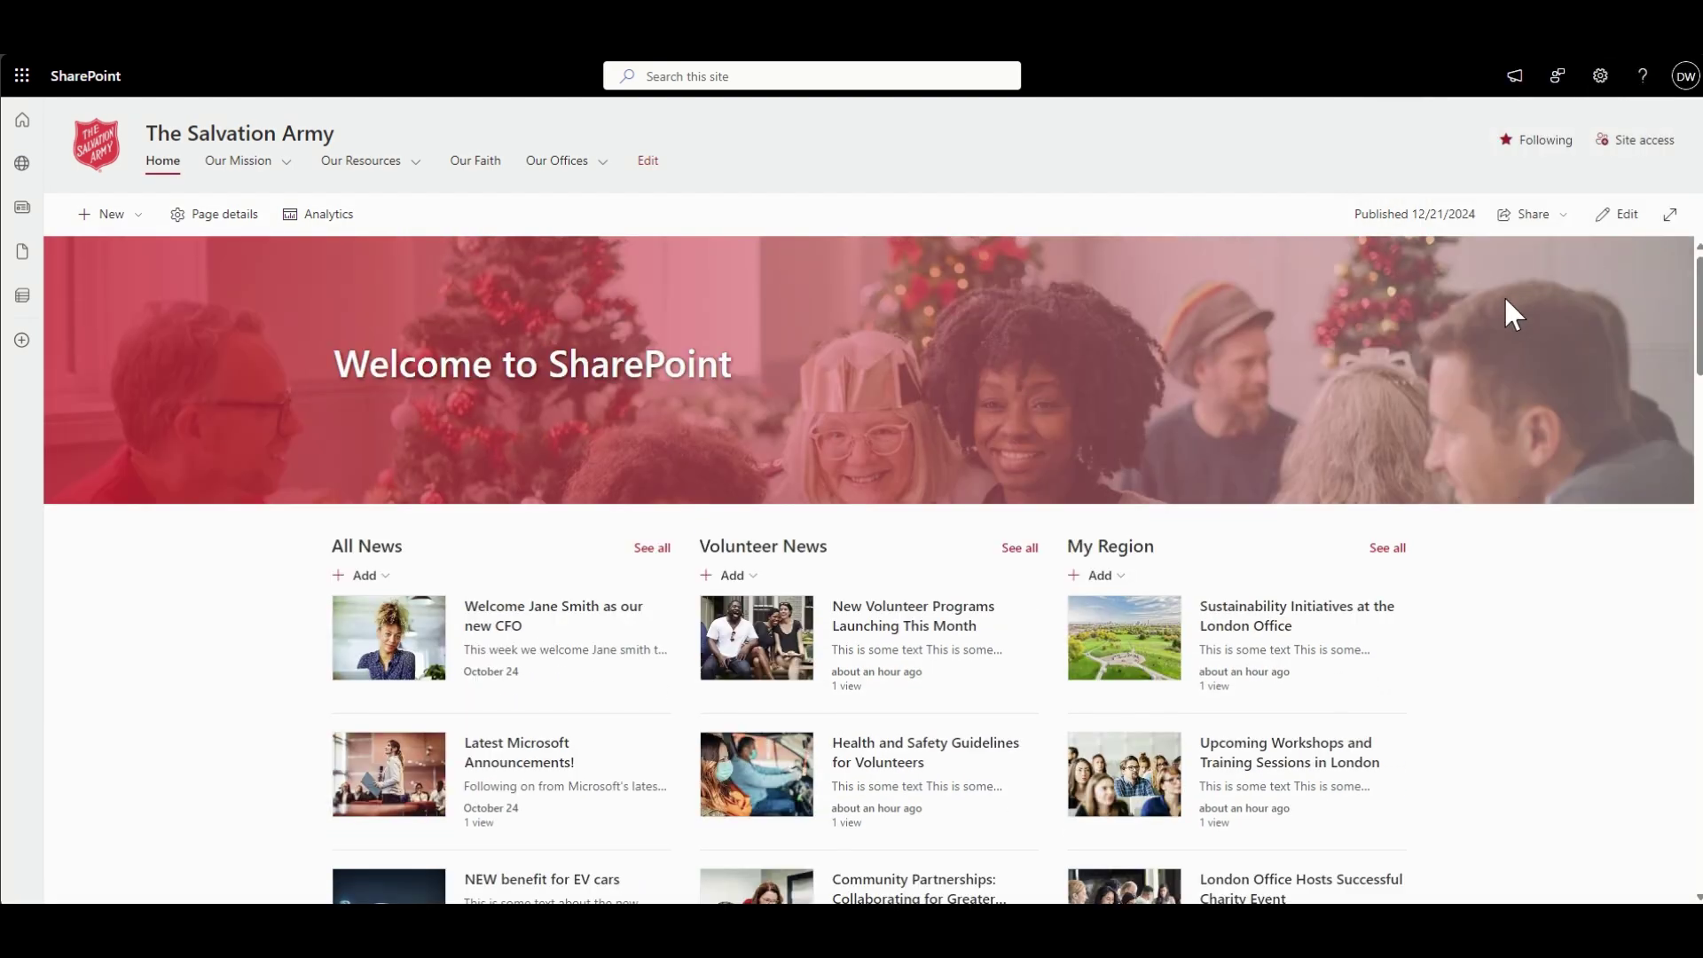
click(1616, 214)
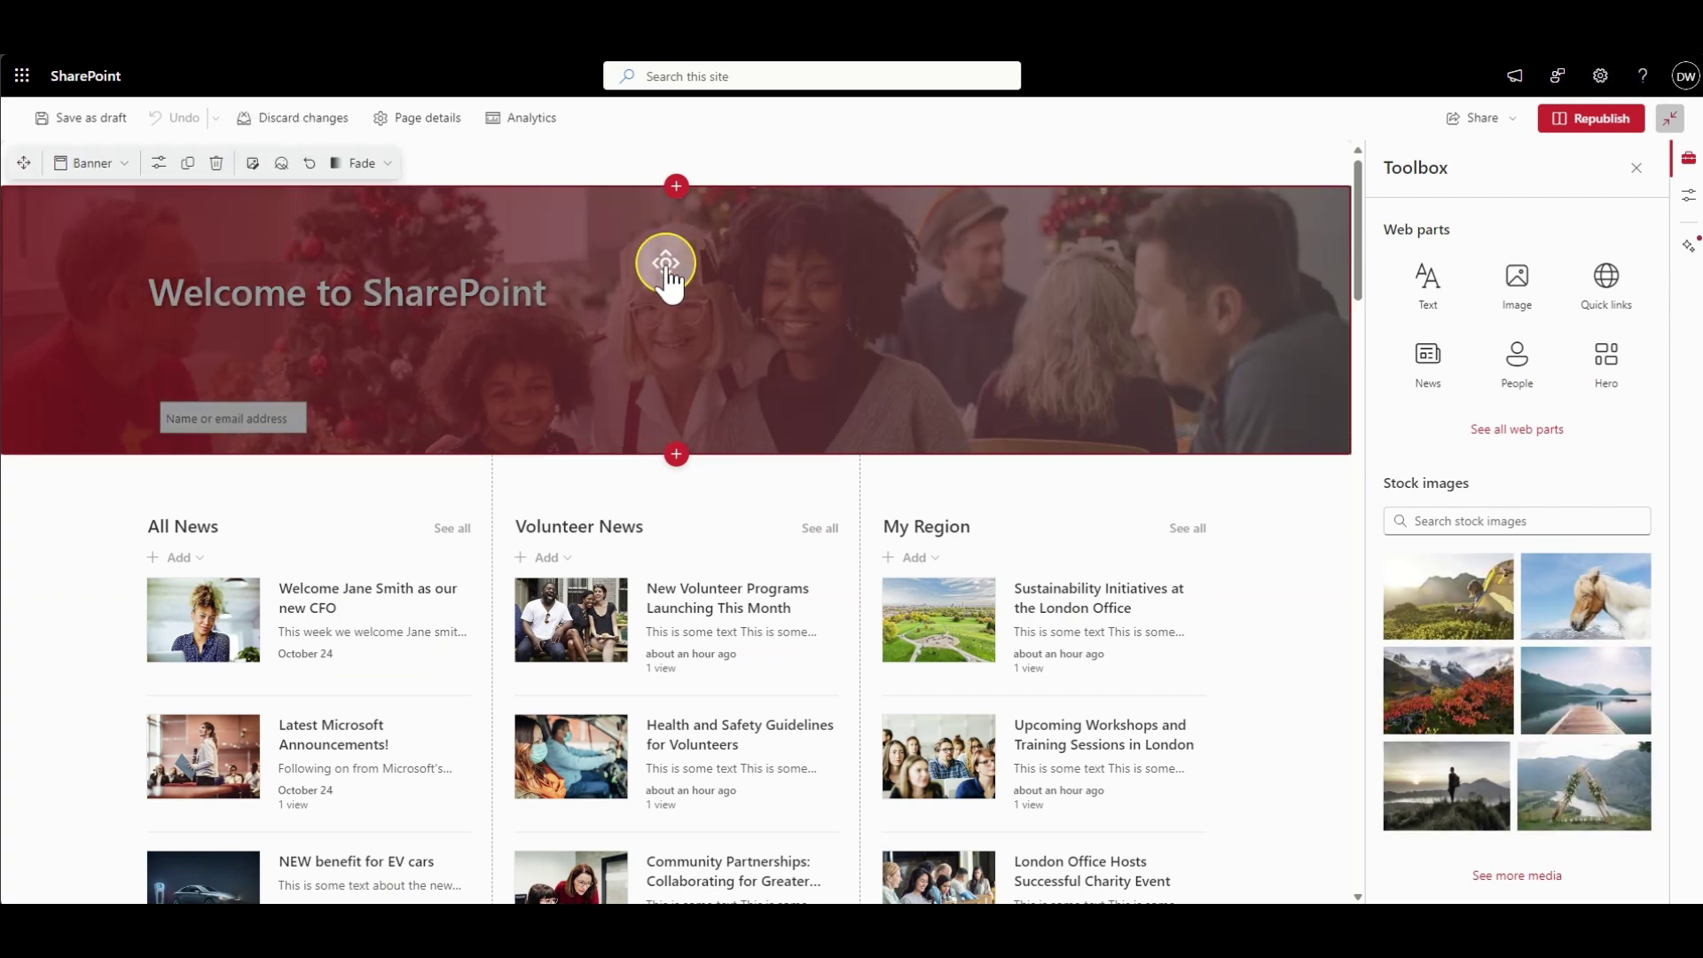
click(1601, 122)
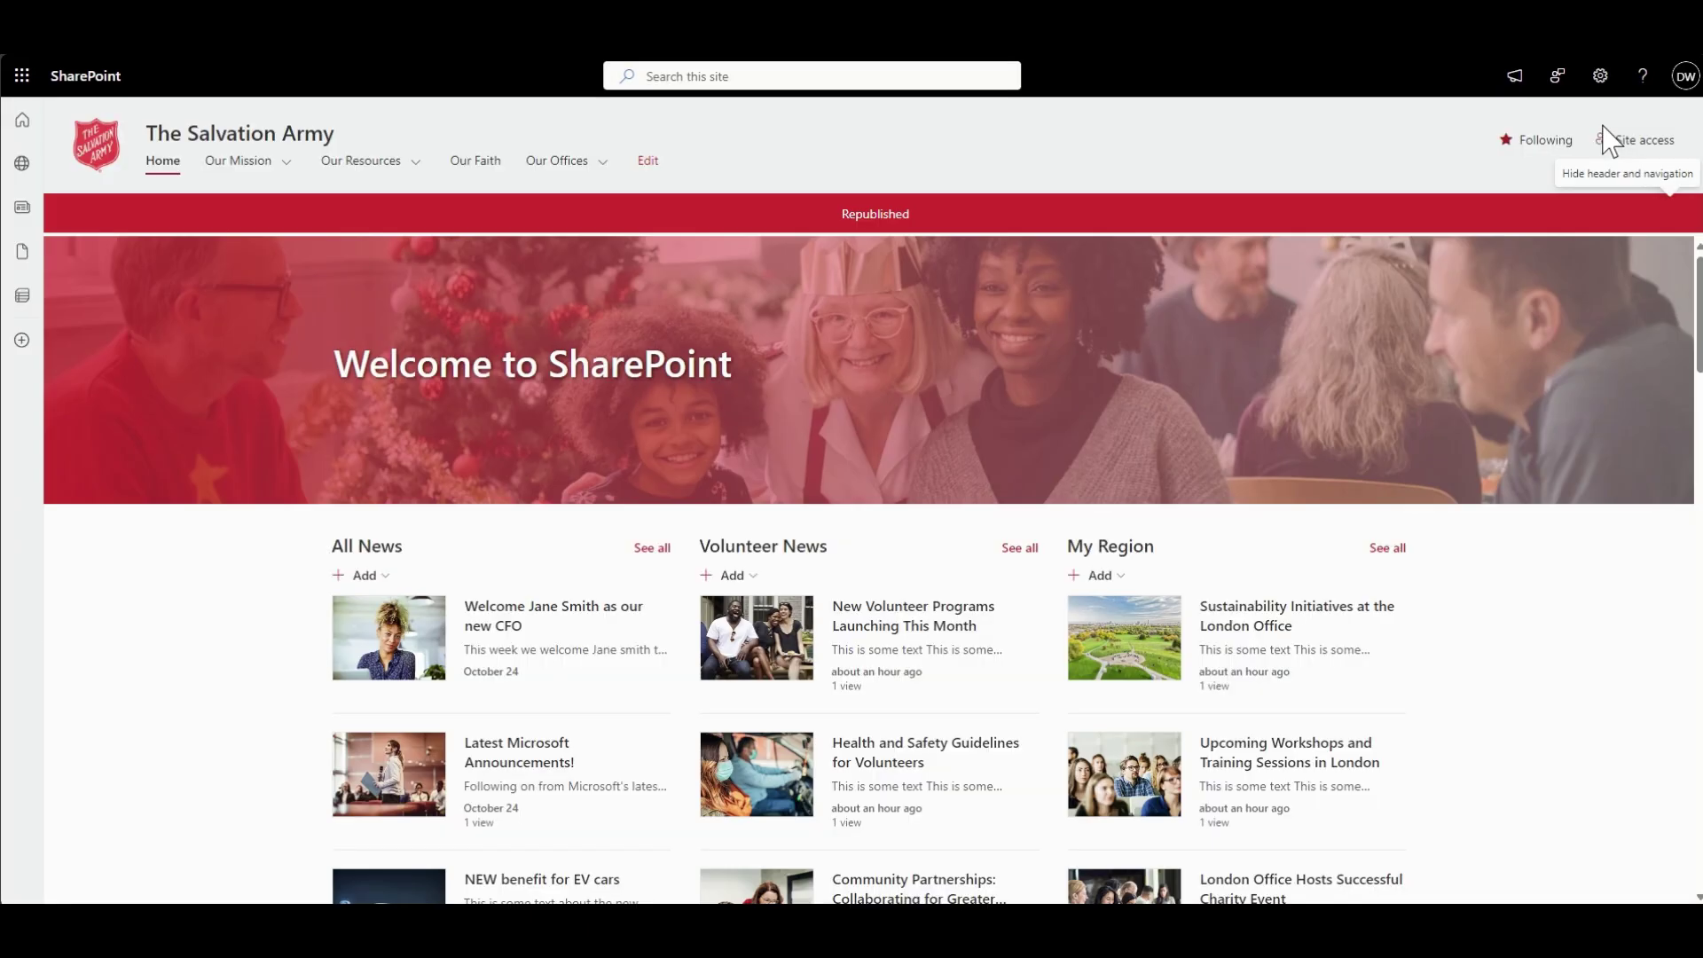
Give the Quick links section the light grey background idea and republish the home page
scroll(1558, 661, down, 5)
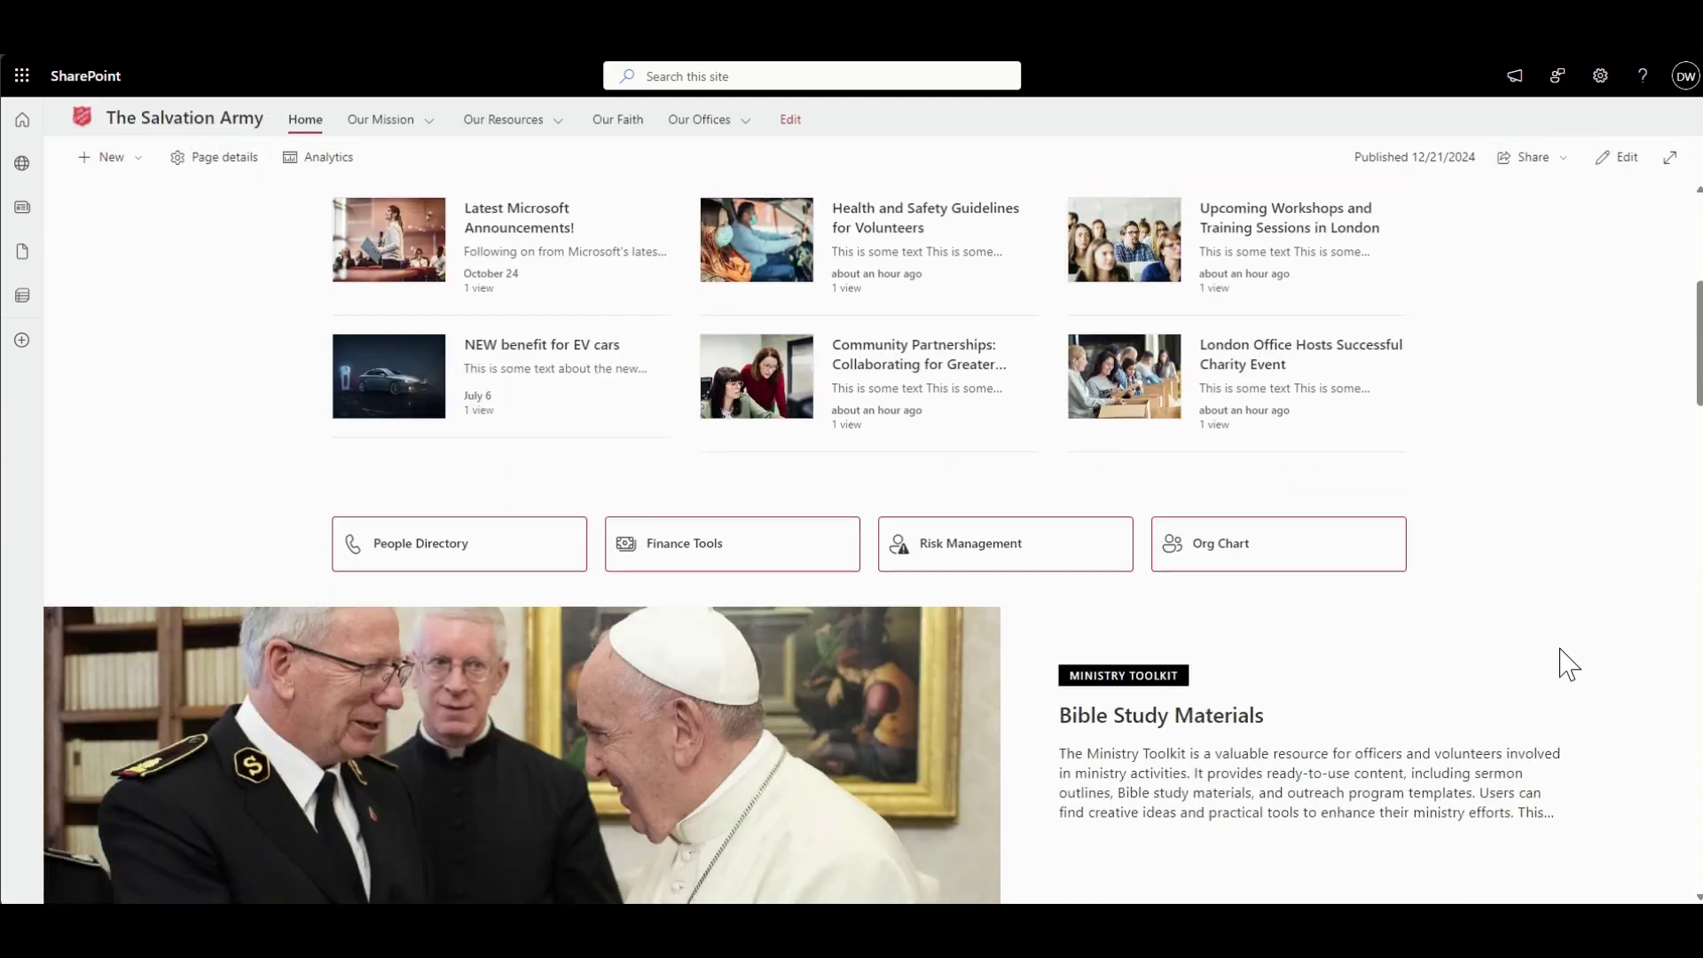
click(1621, 156)
click(56, 328)
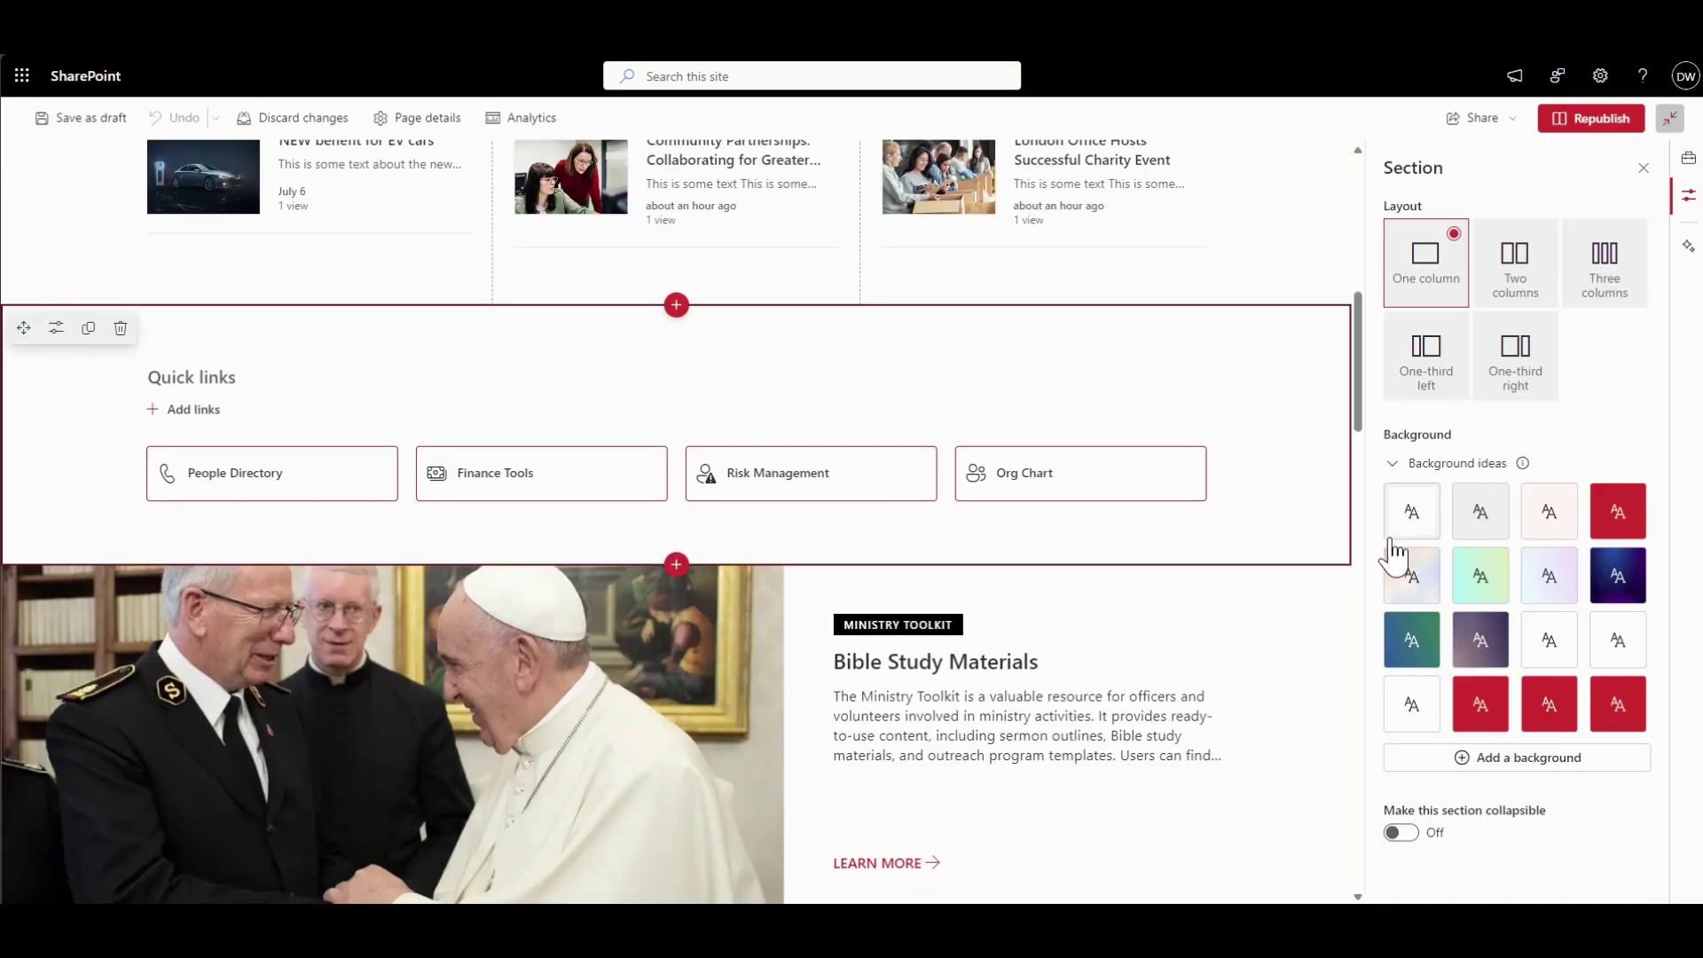
click(1479, 519)
scroll(1107, 479, up, 8)
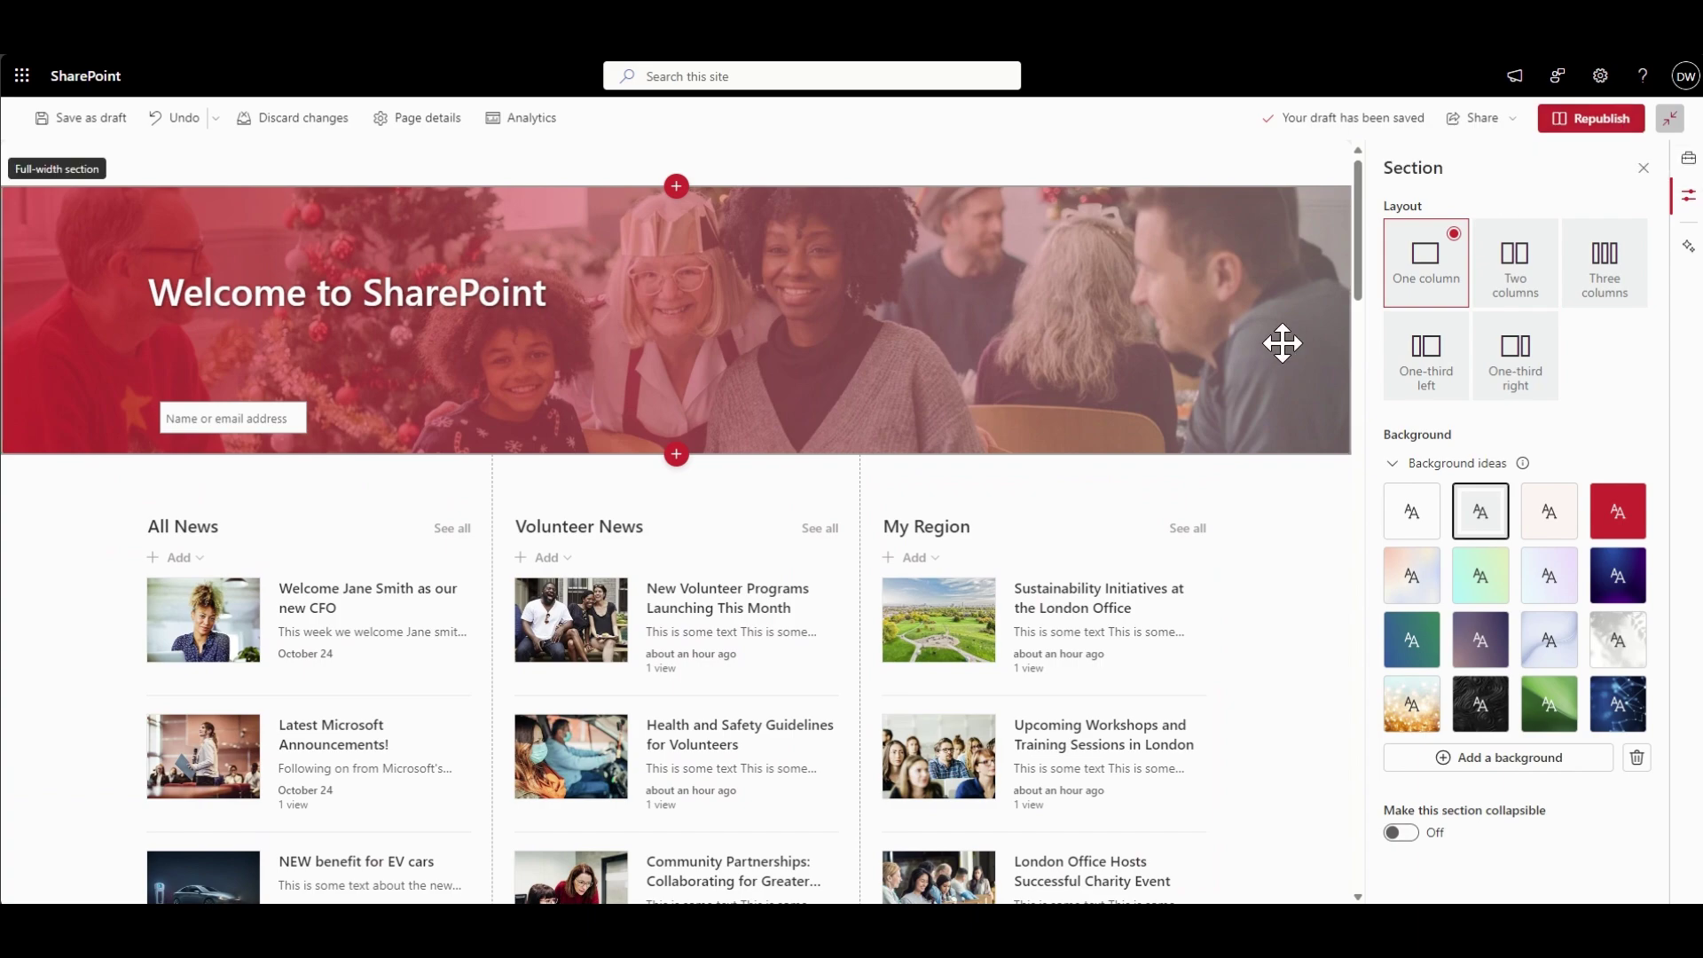
click(1281, 342)
click(1600, 113)
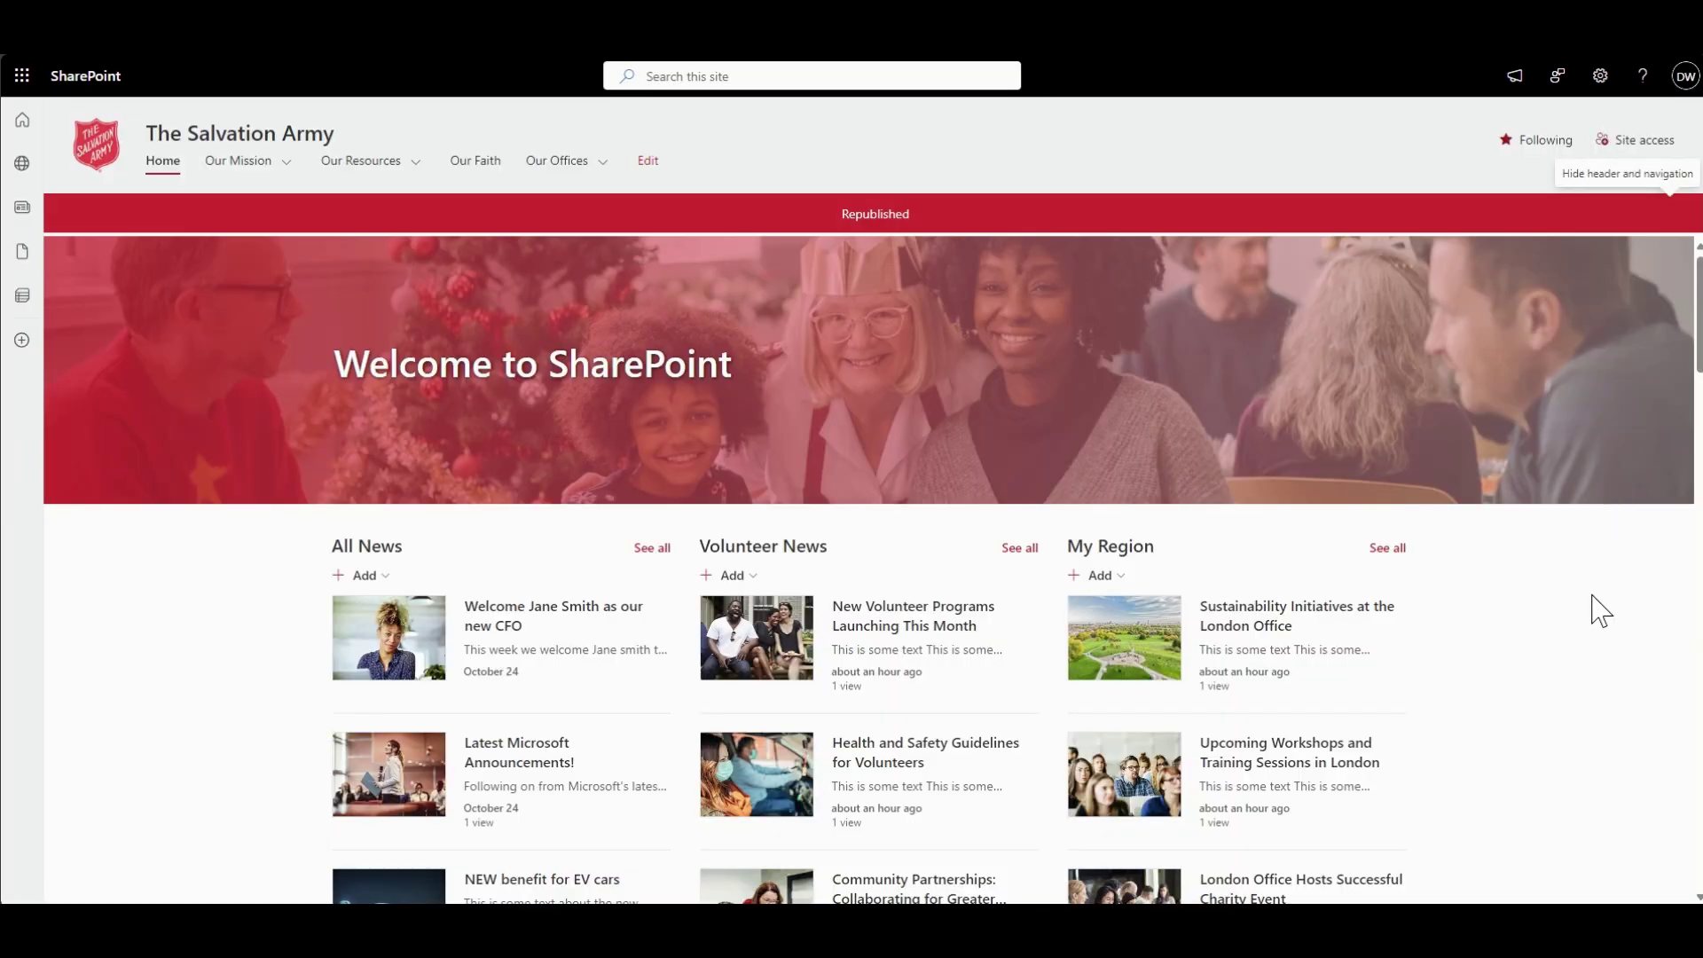
scroll(1593, 610, down, 10)
scroll(1593, 600, down, 10)
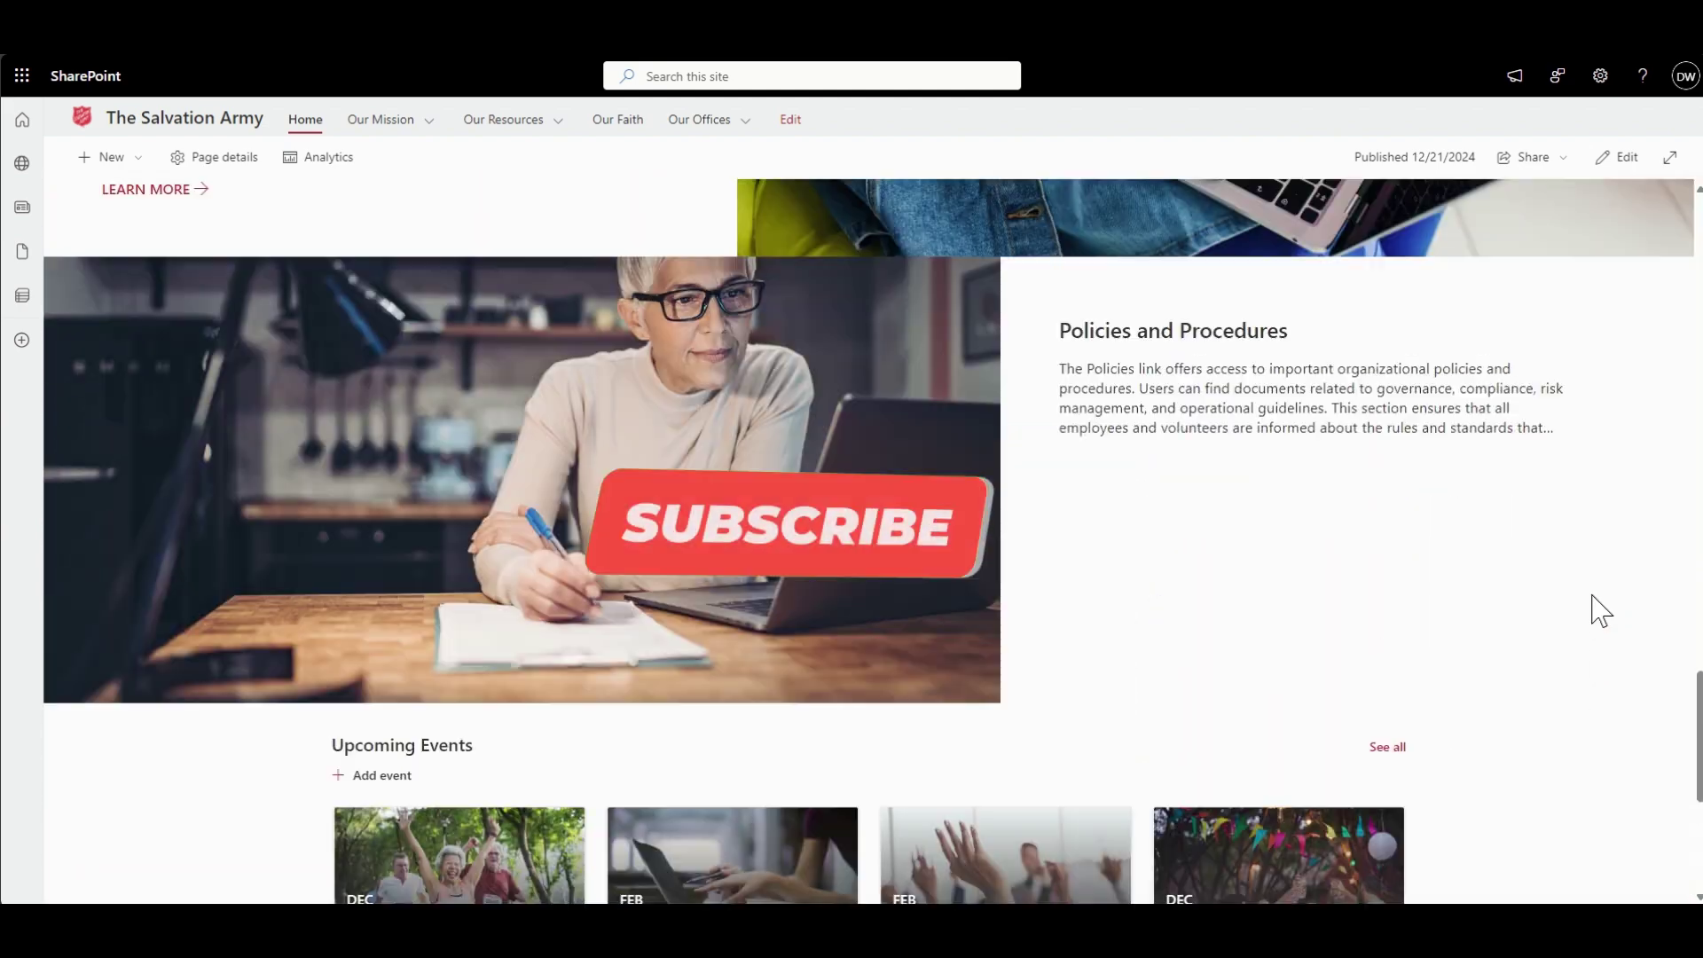